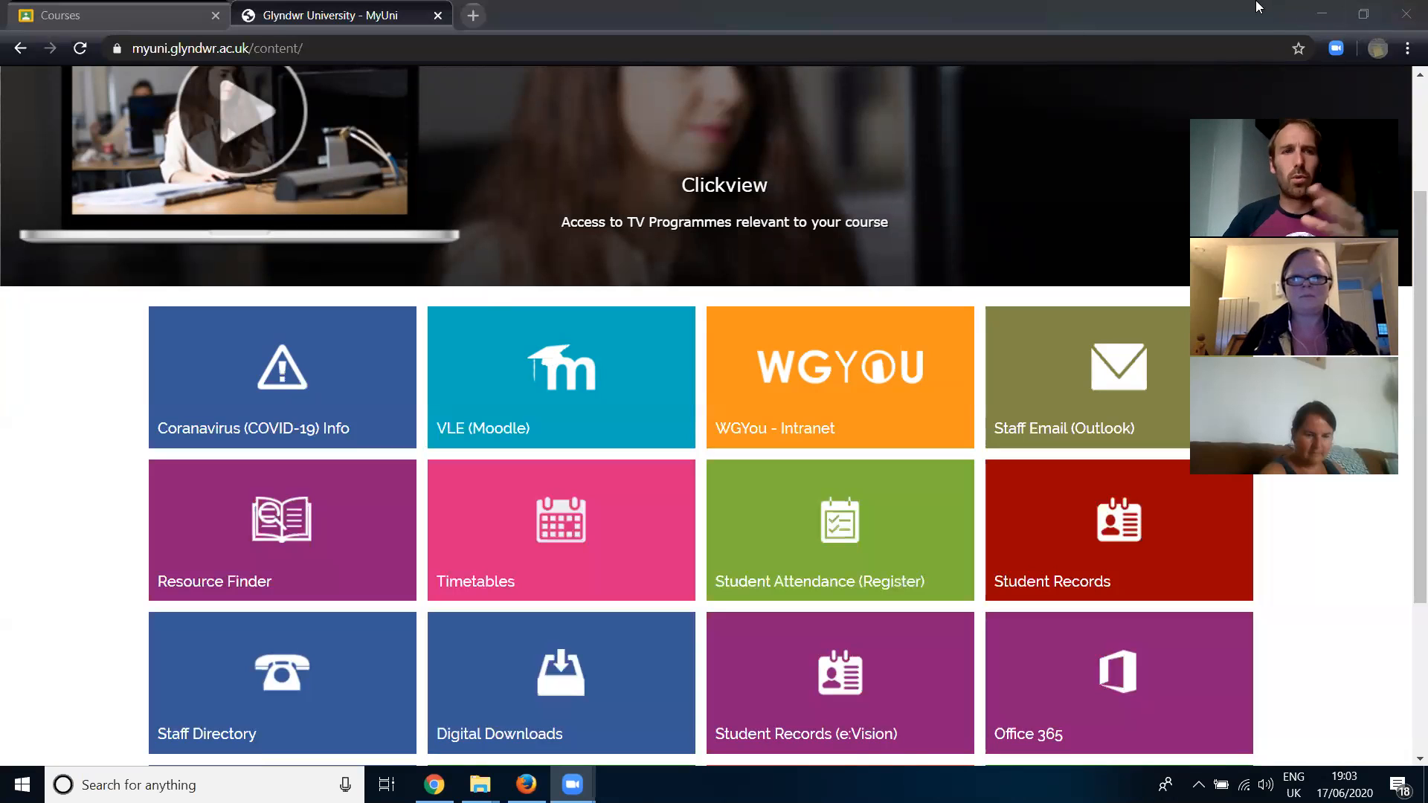
- Close the Glyndwr University MyUni page and return to the Google Classroom course list
left_click(439, 19)
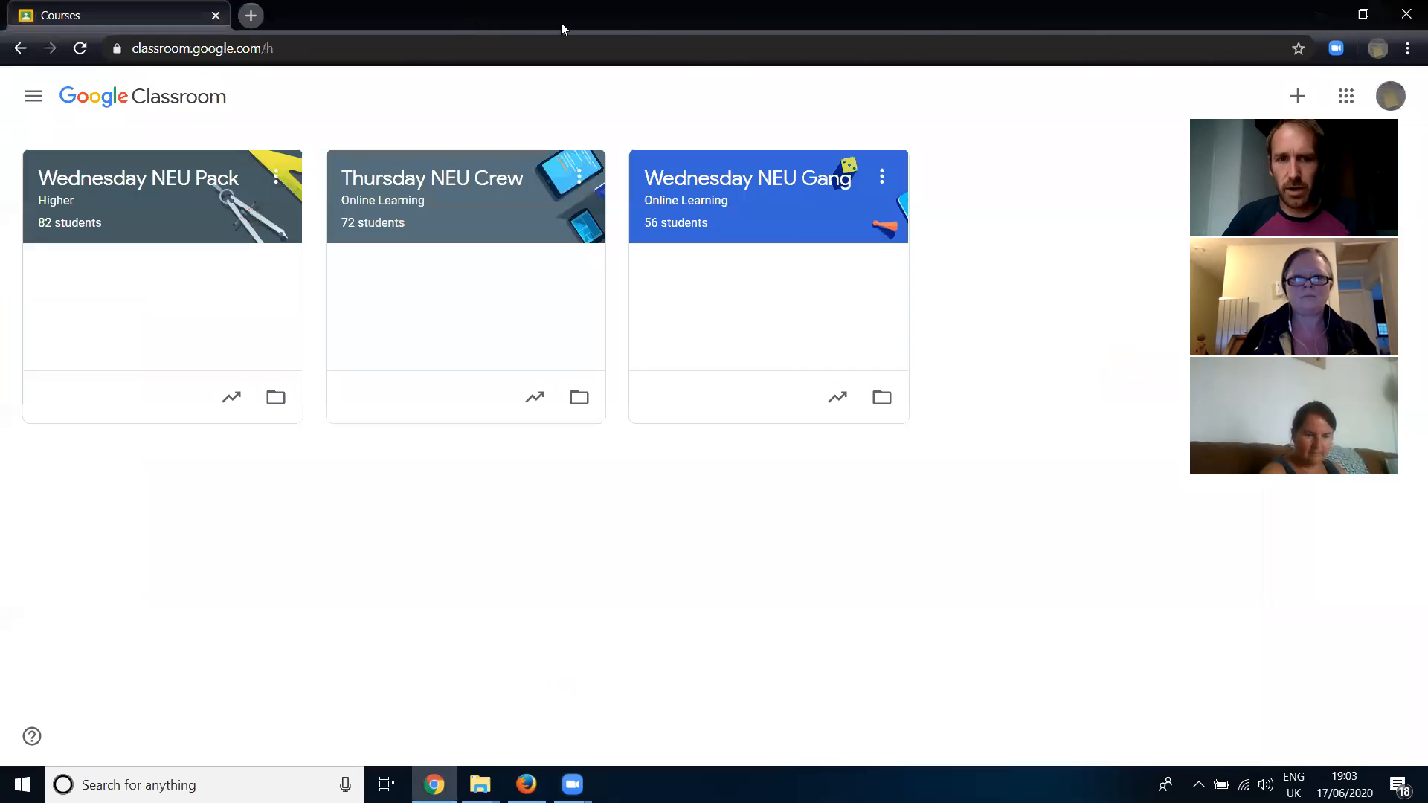
left_click(1321, 14)
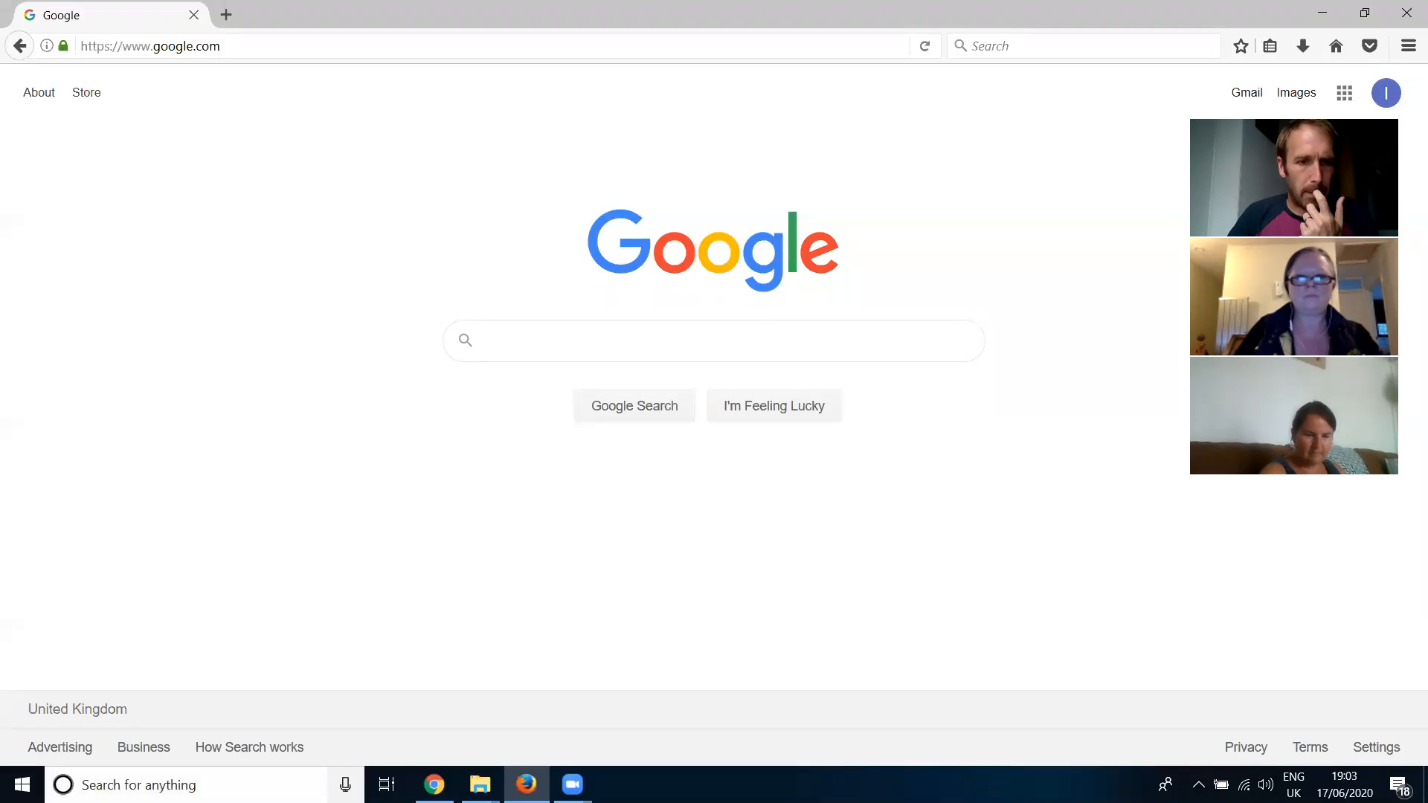
left_click(434, 785)
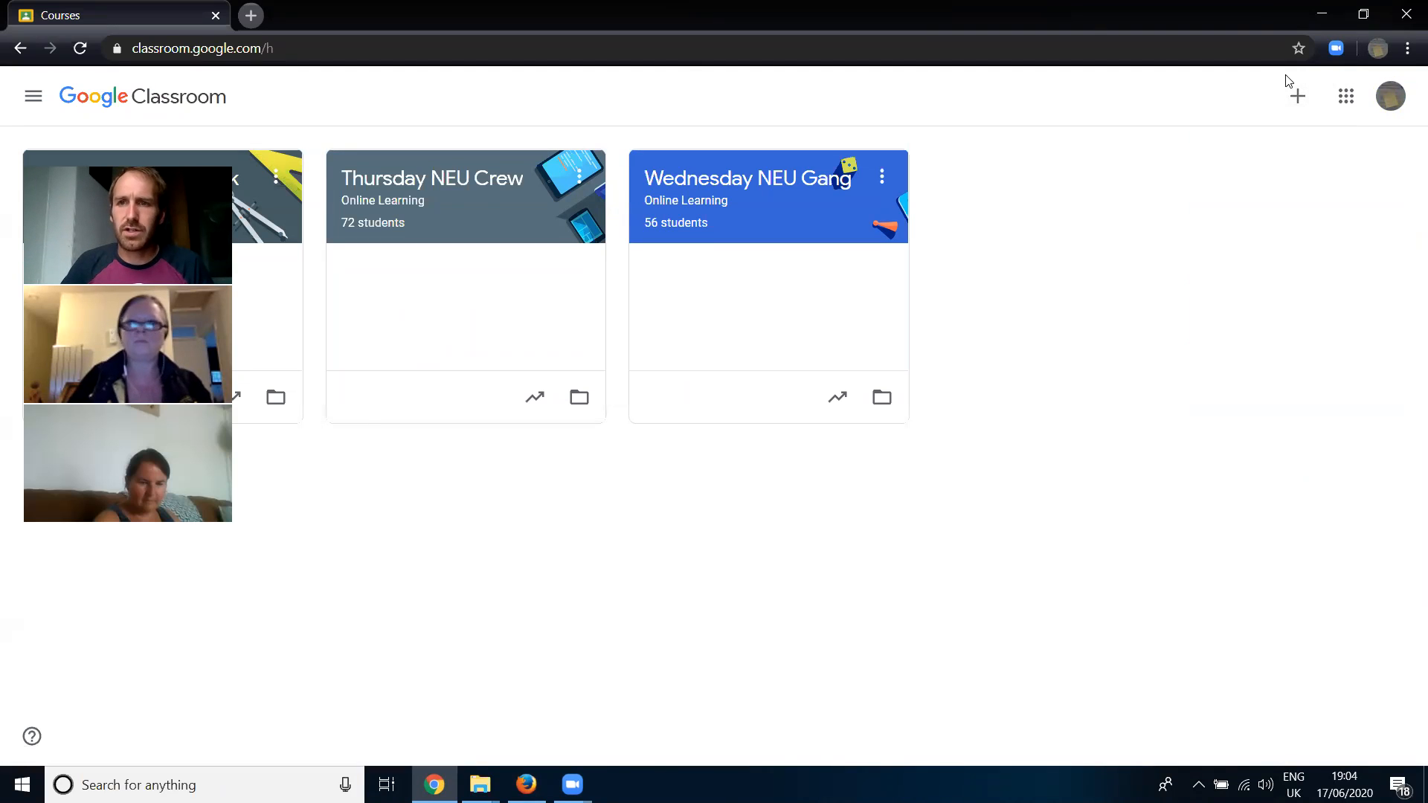
- Start creating a new class and accept the notice about not using Classroom at a school/university with students
left_click(1297, 98)
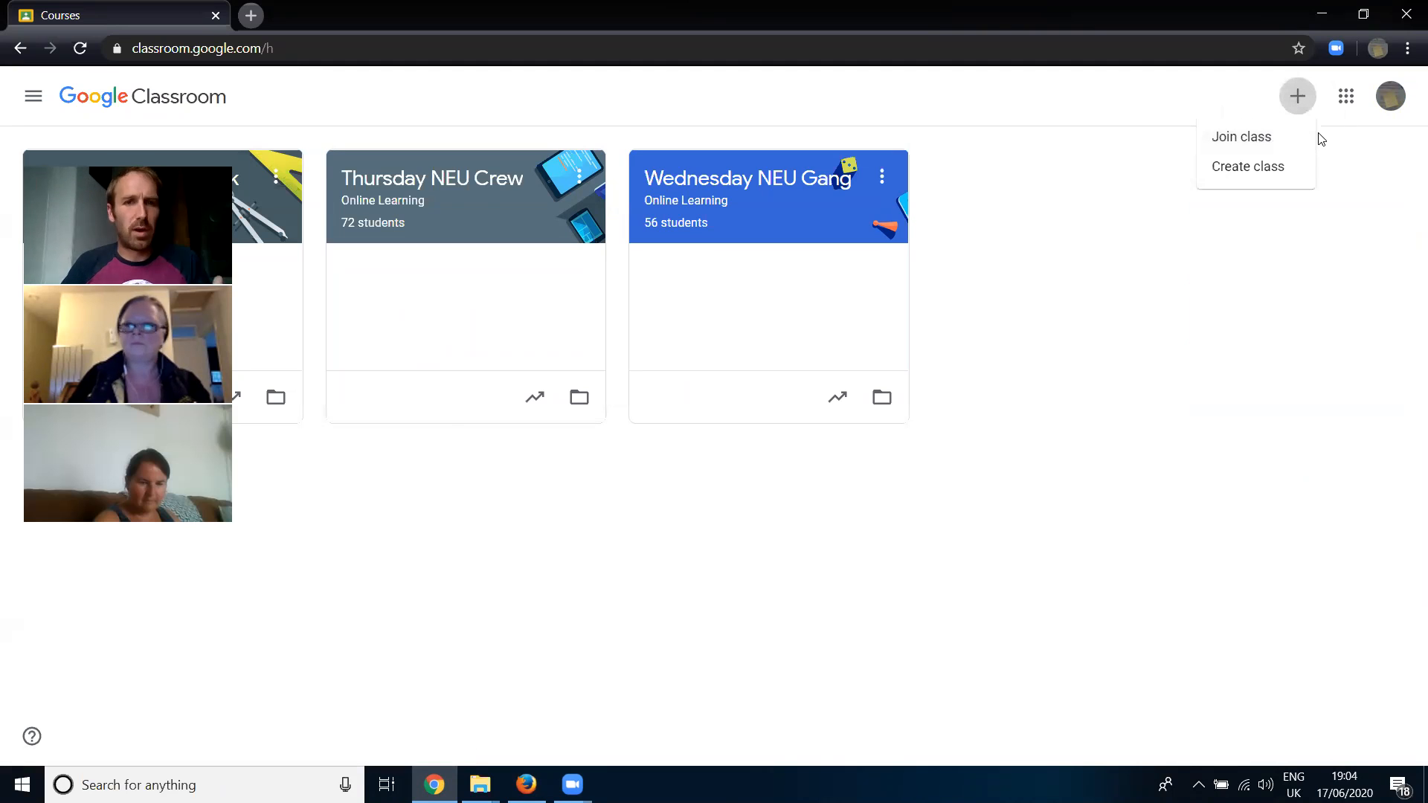
left_click(1257, 170)
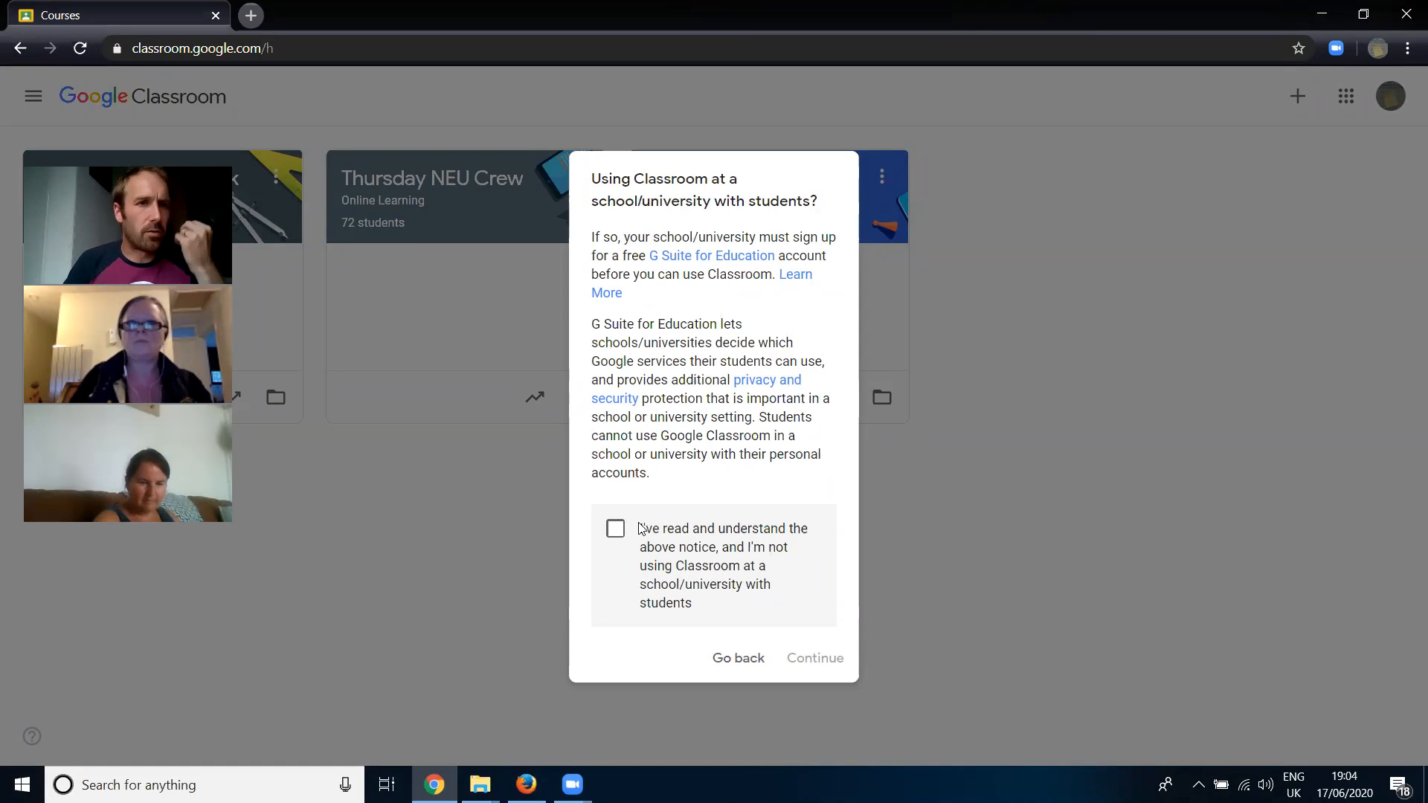
left_click(615, 529)
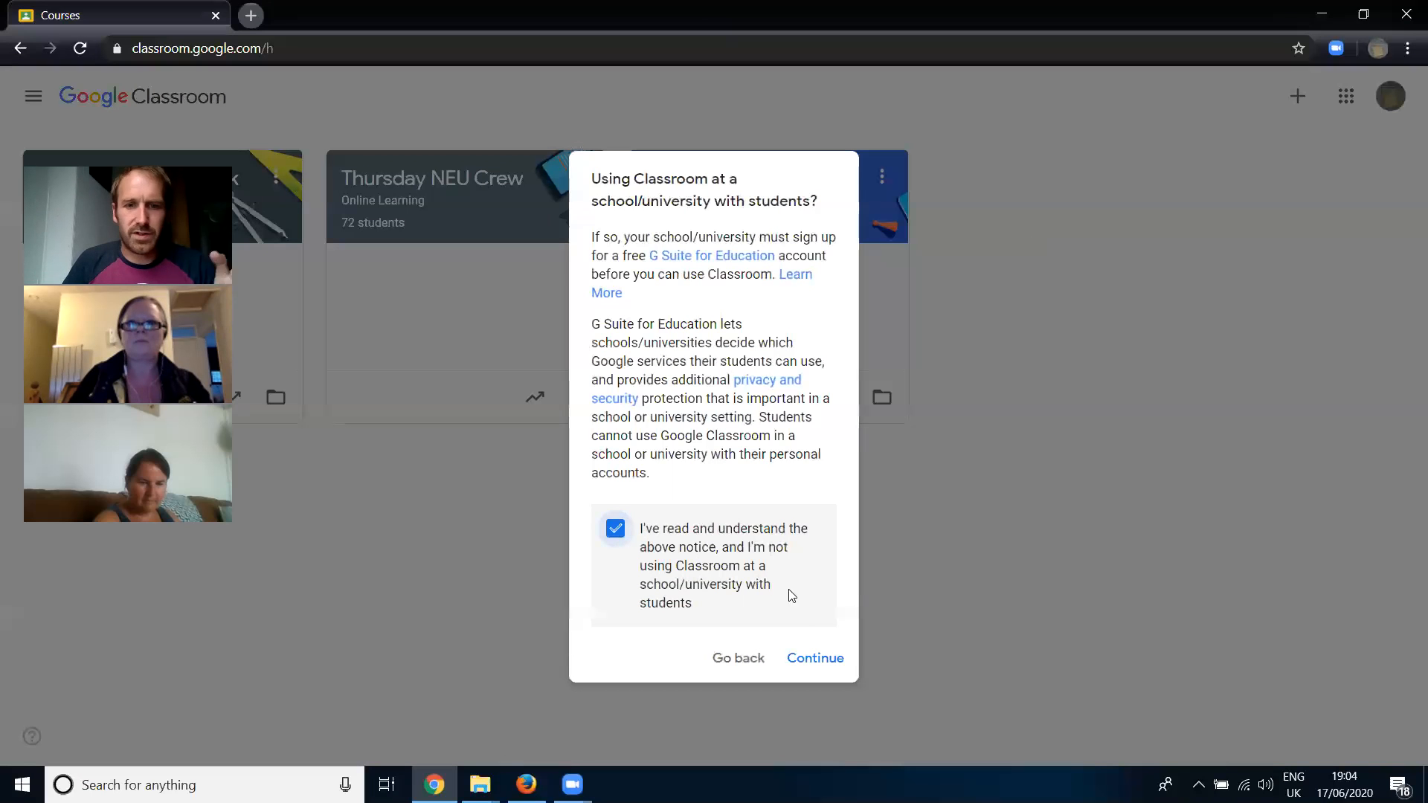
left_click(832, 659)
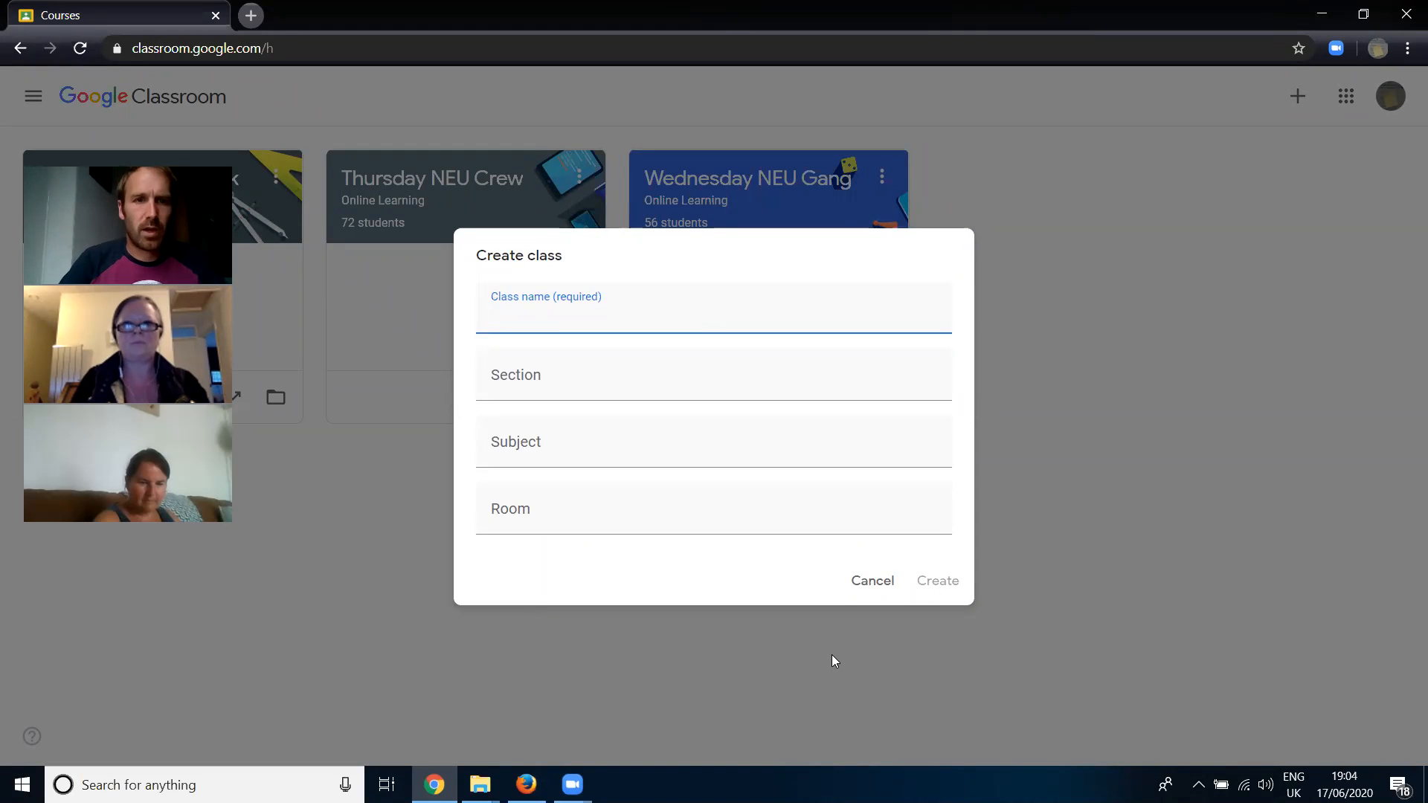
- Name the new class "Wednesday NEU Murder" and enter "Online Learning" as its section
type("Wednesday")
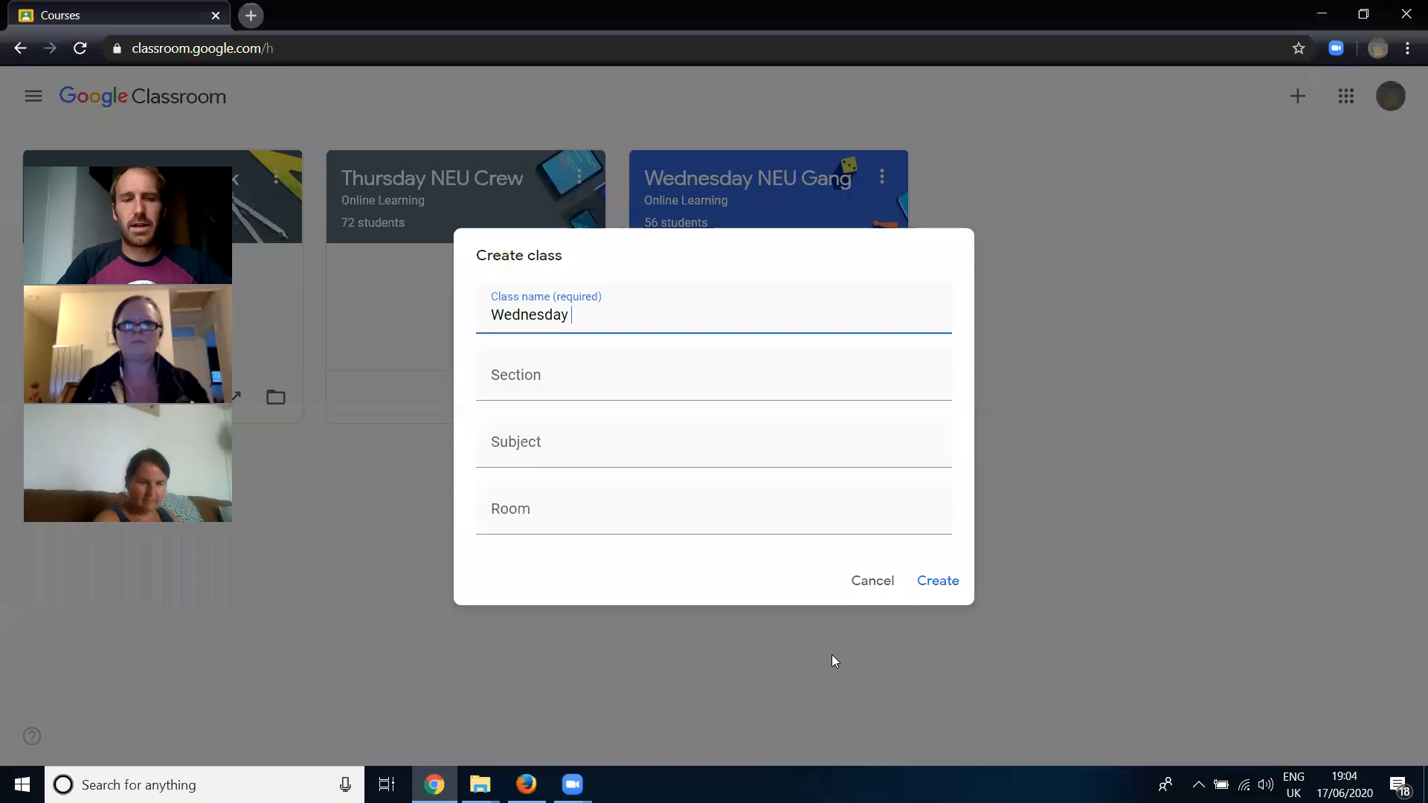
type(" NEU Murder")
key("Tab")
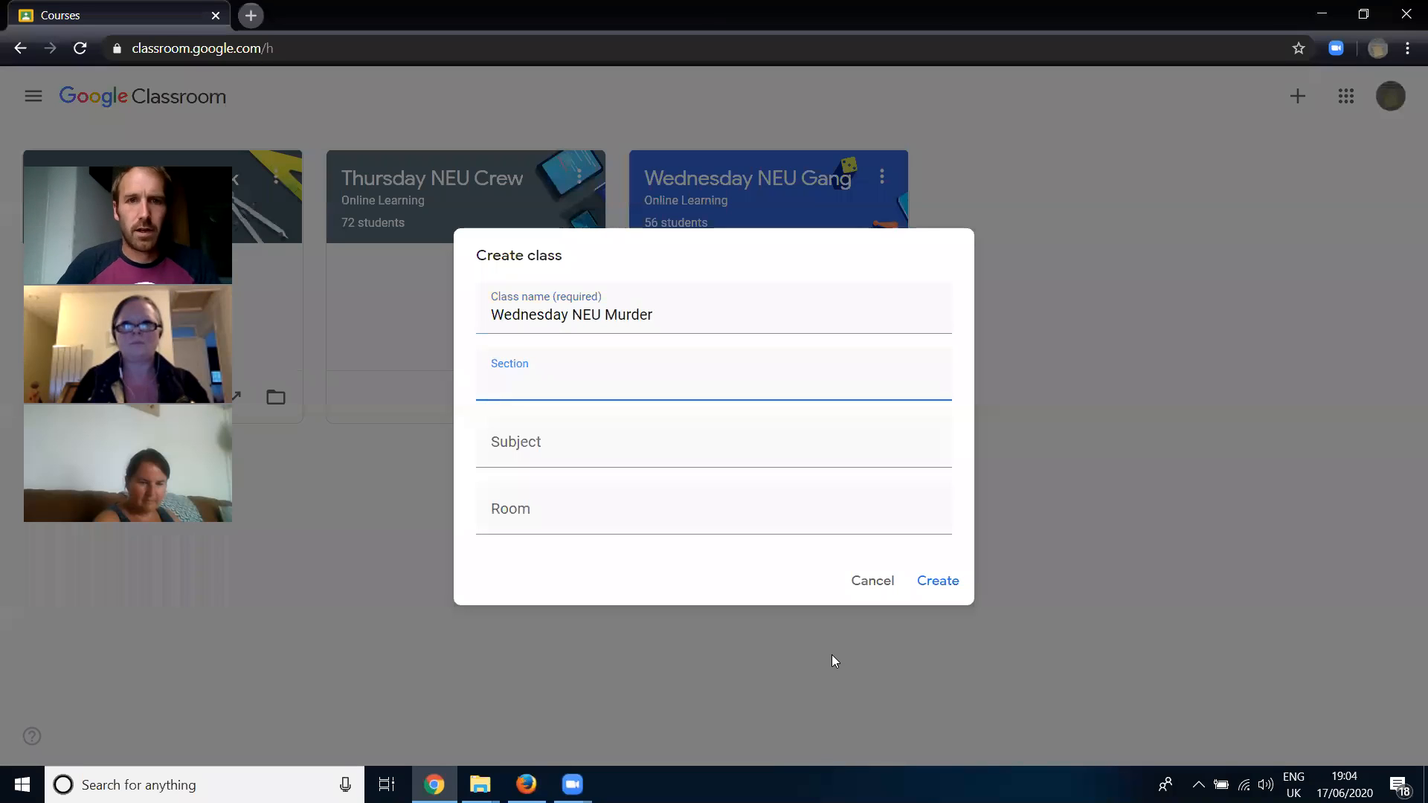
type("Online ")
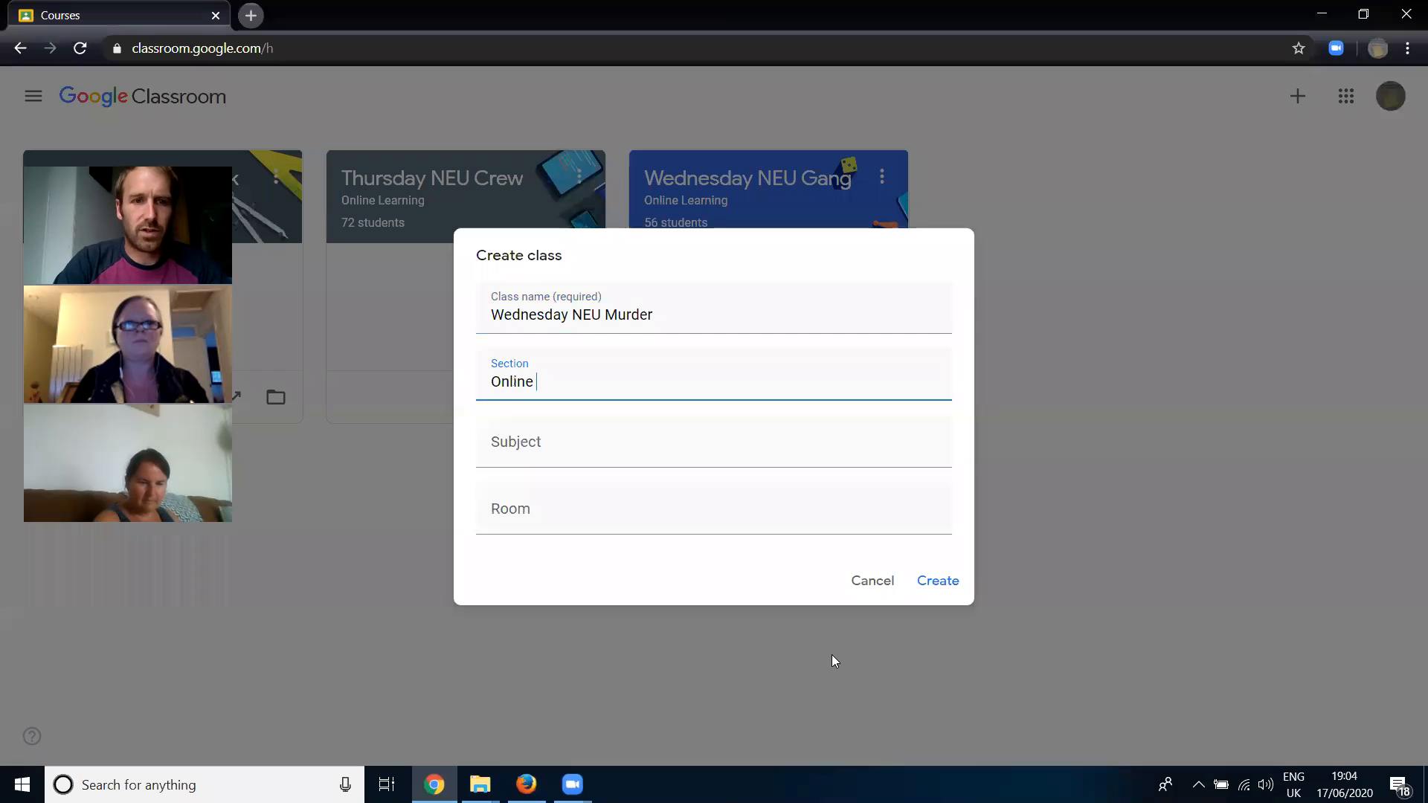
type("Learning")
key("Tab")
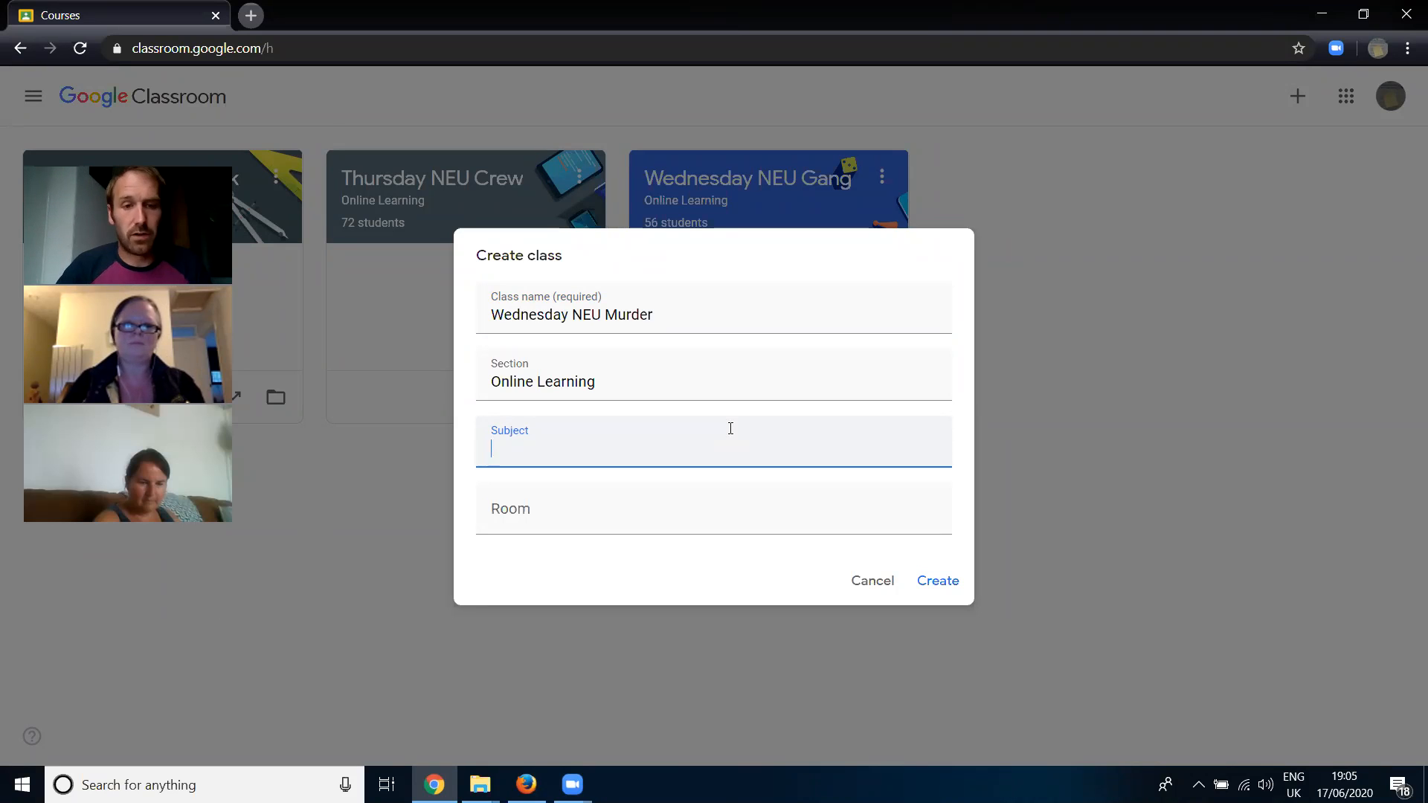
- Enter K44 as the room, leave the subject blank, and create the class
left_click(677, 515)
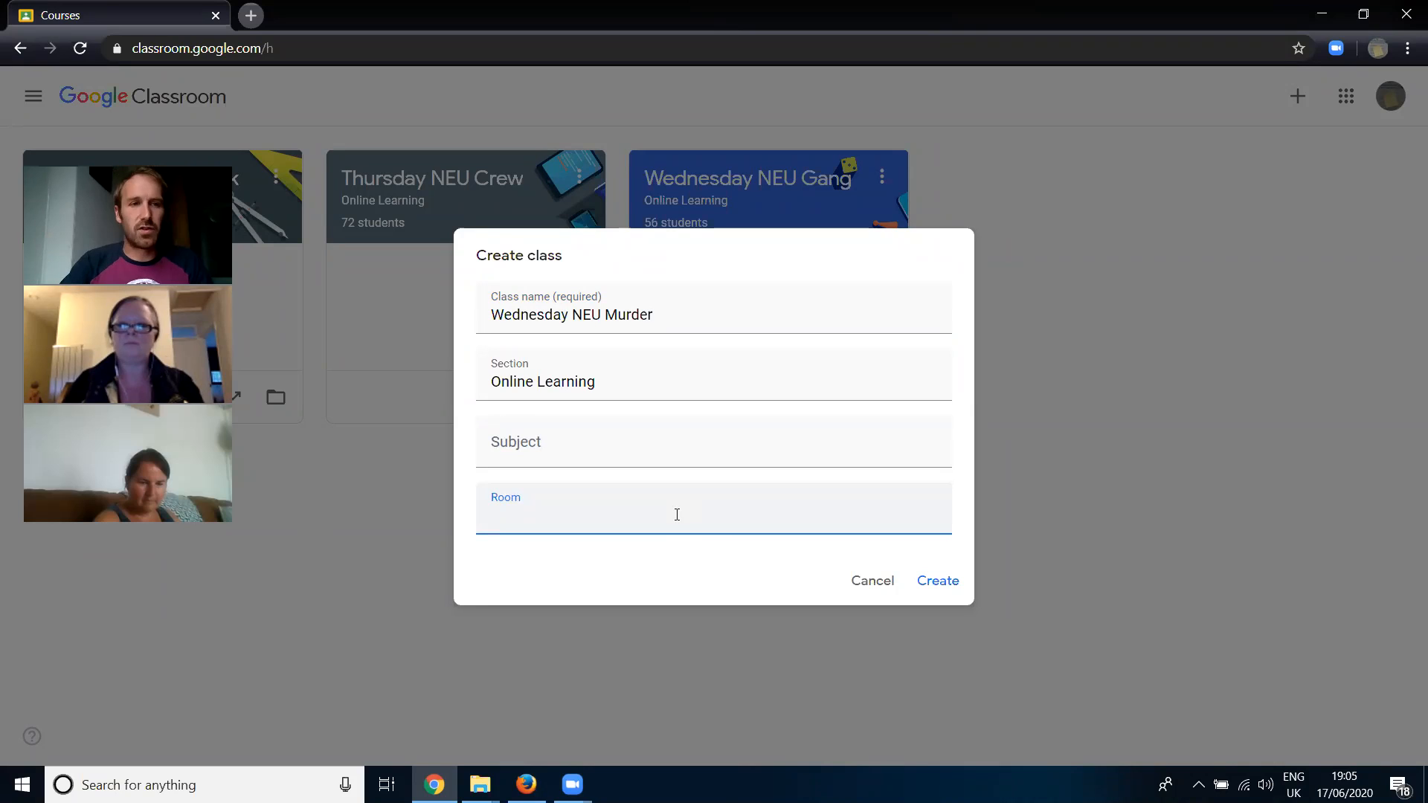
type("K444")
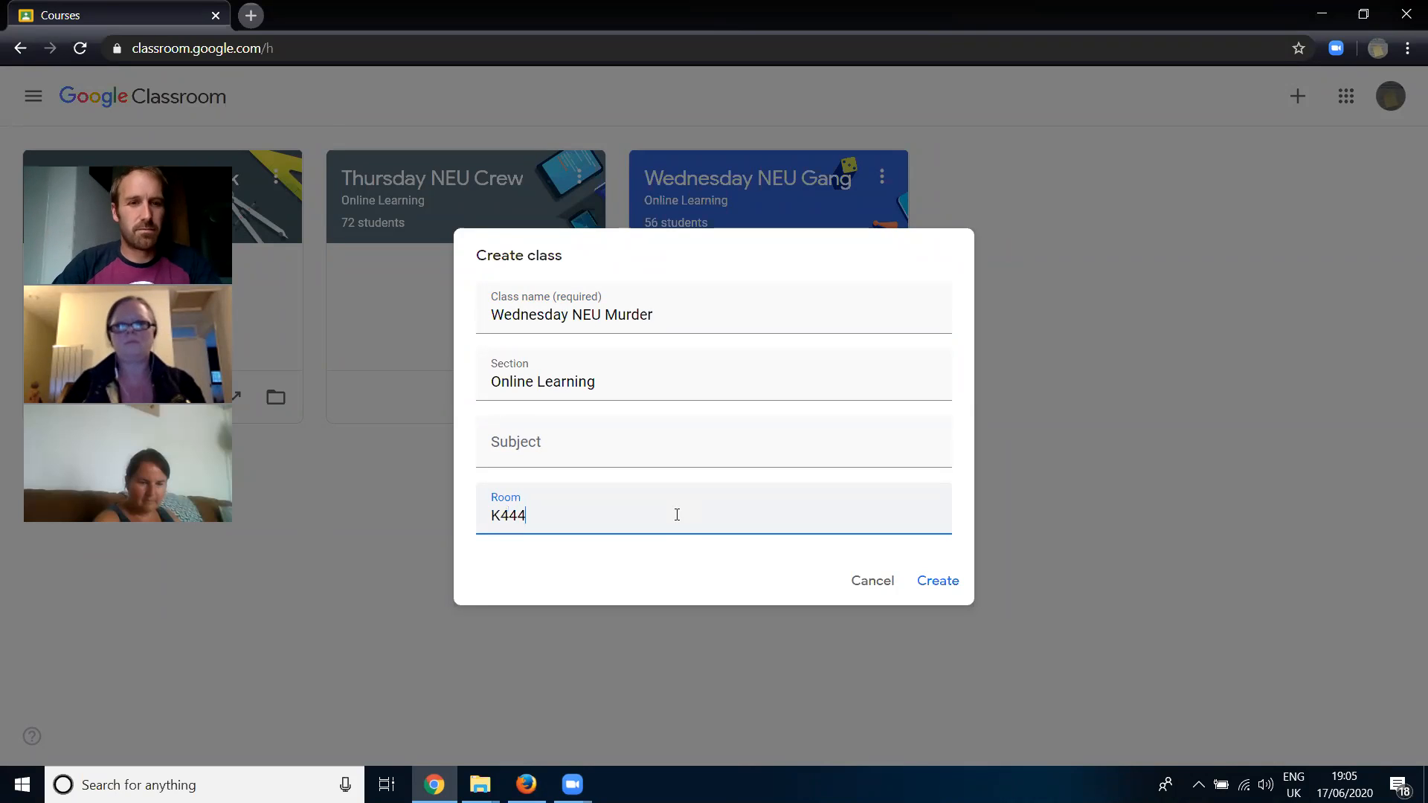
key("BackSpace")
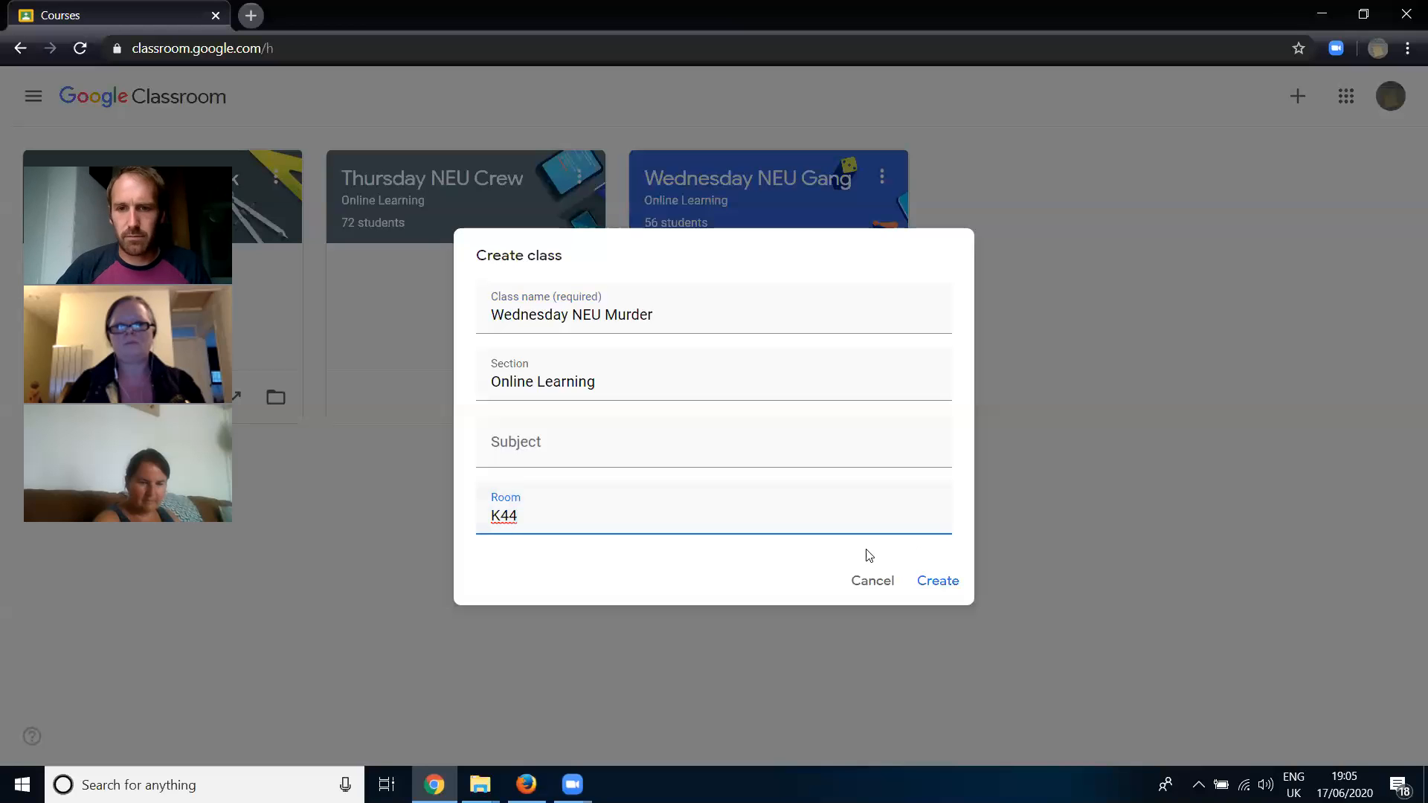
left_click(943, 589)
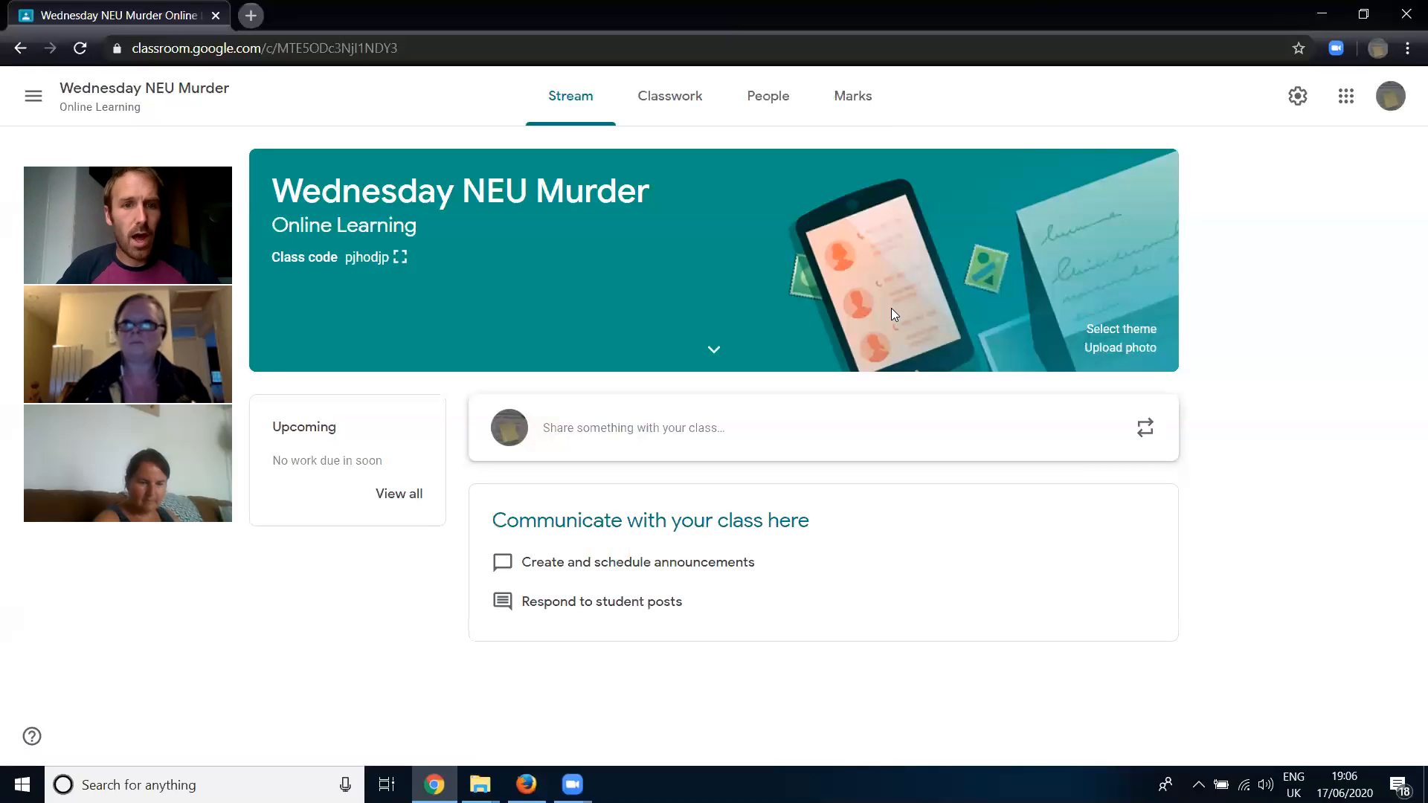
- Change the class theme to the blue English & History image with the quill, glasses and open book
left_click(775, 217)
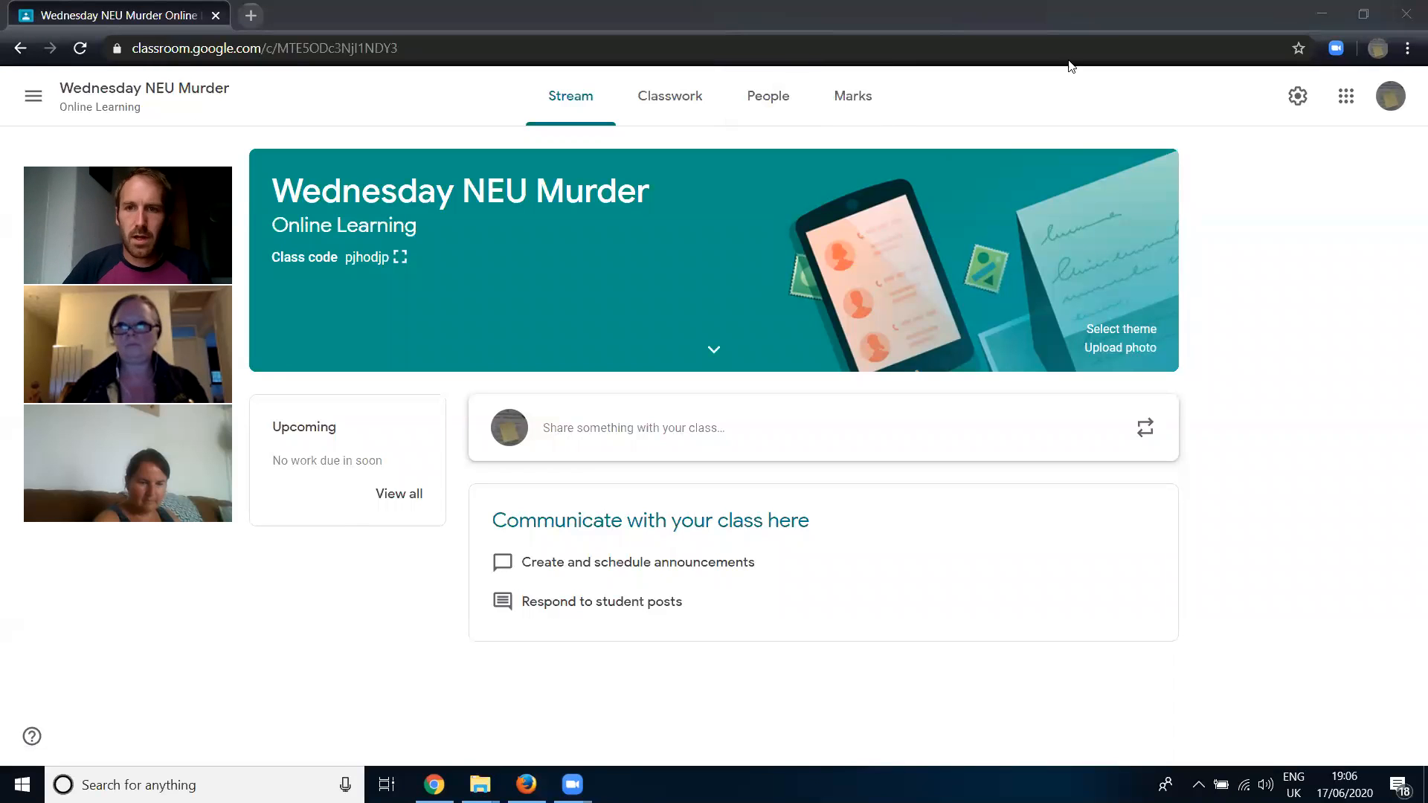
left_click(1149, 329)
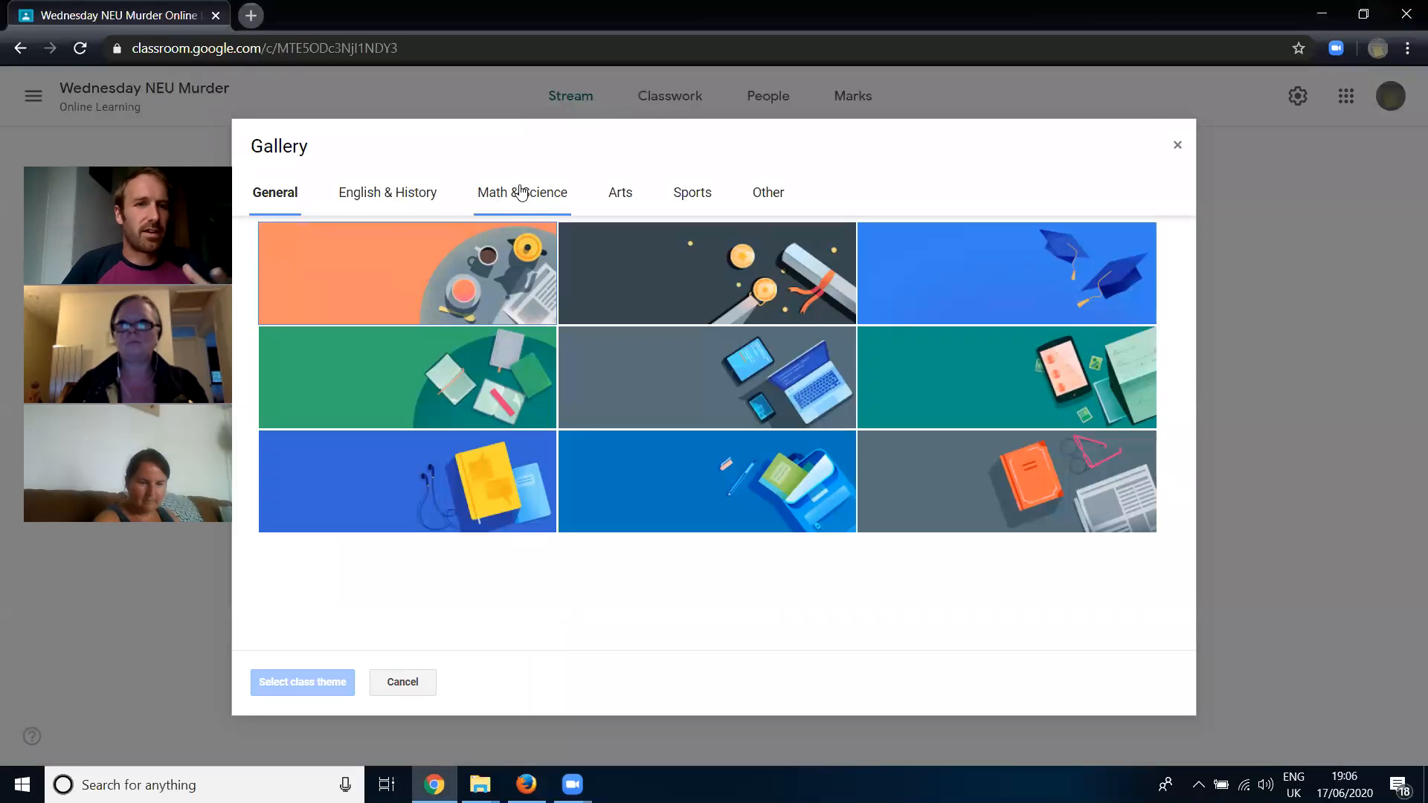
left_click(521, 192)
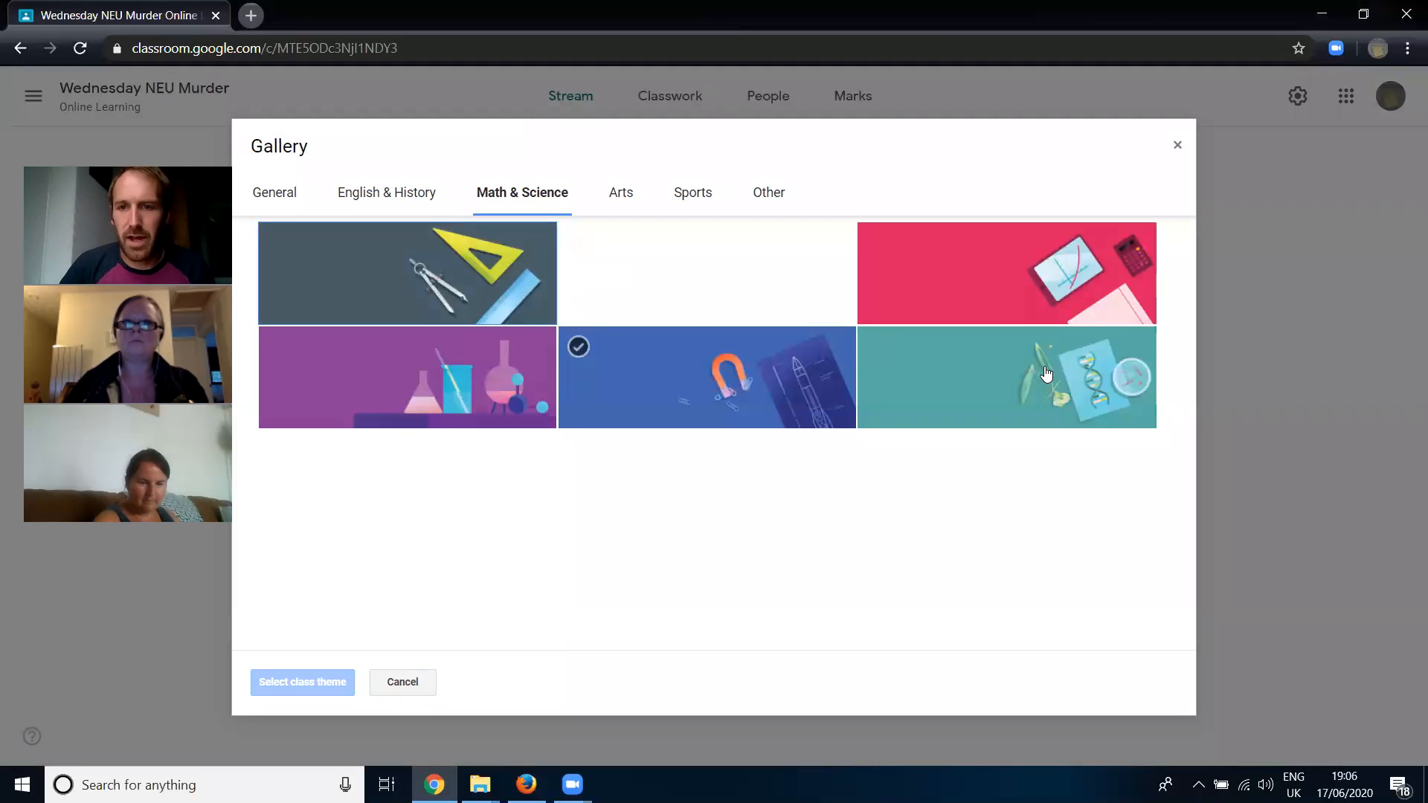
left_click(696, 197)
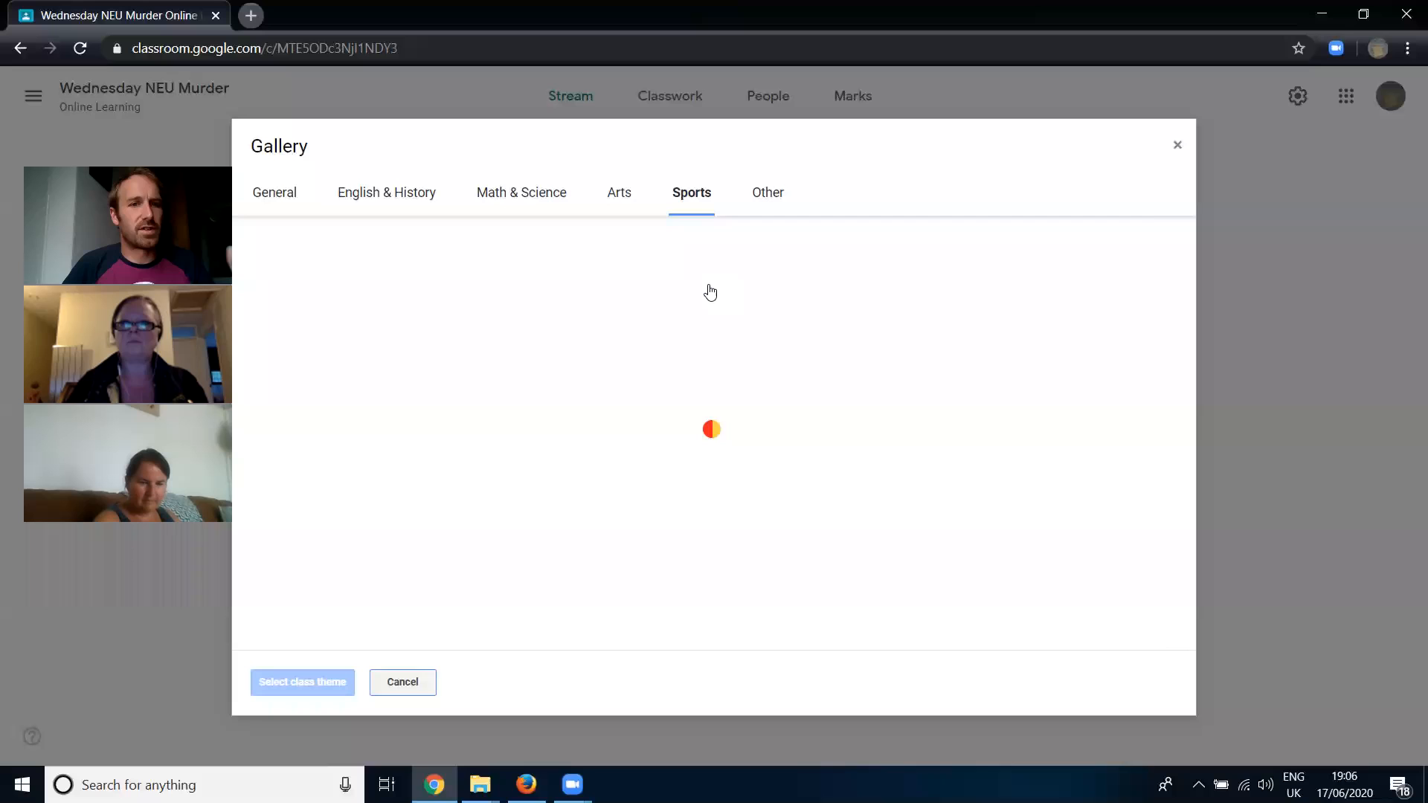
left_click(369, 198)
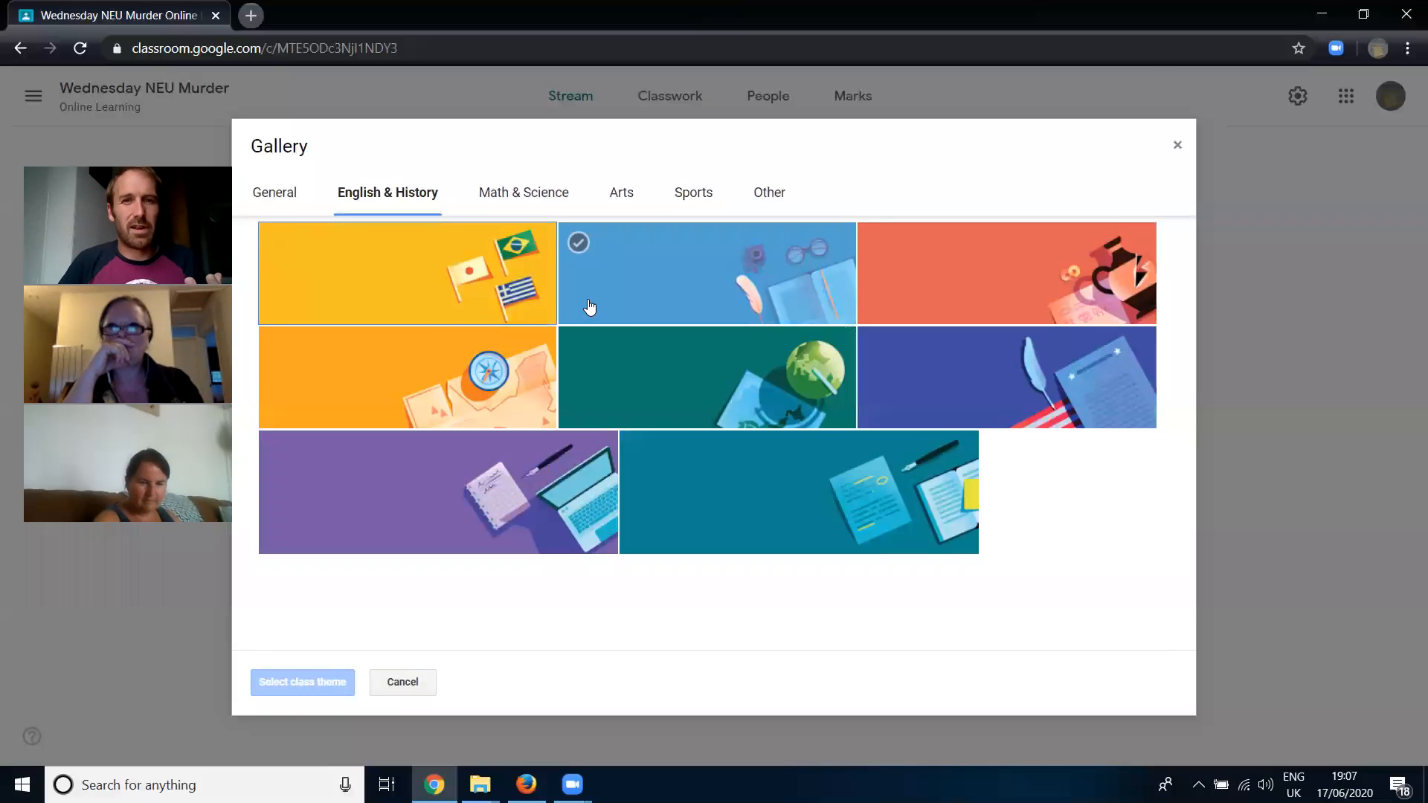
left_click(710, 277)
left_click(296, 680)
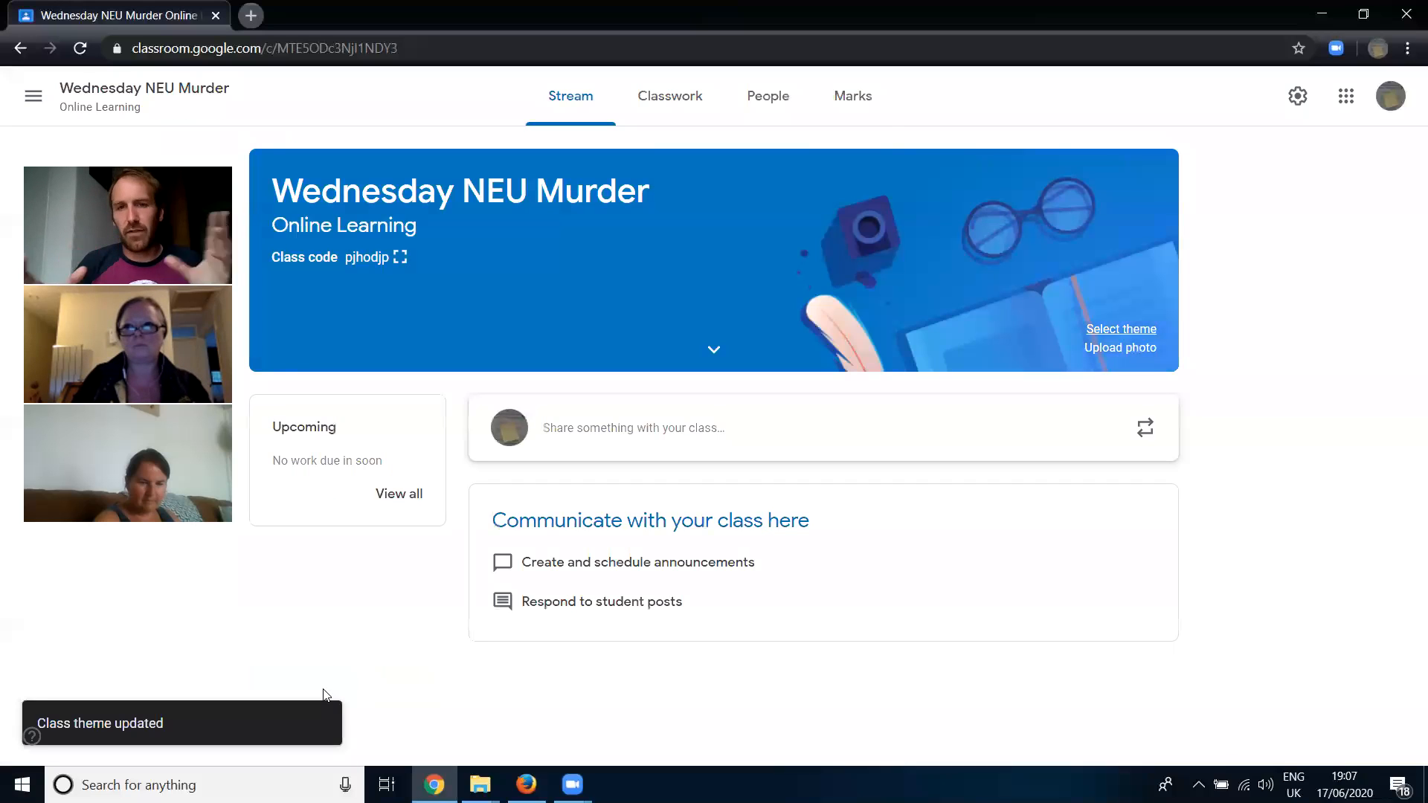
- View the photo upload option for the class banner and close it without choosing a picture
left_click(1099, 348)
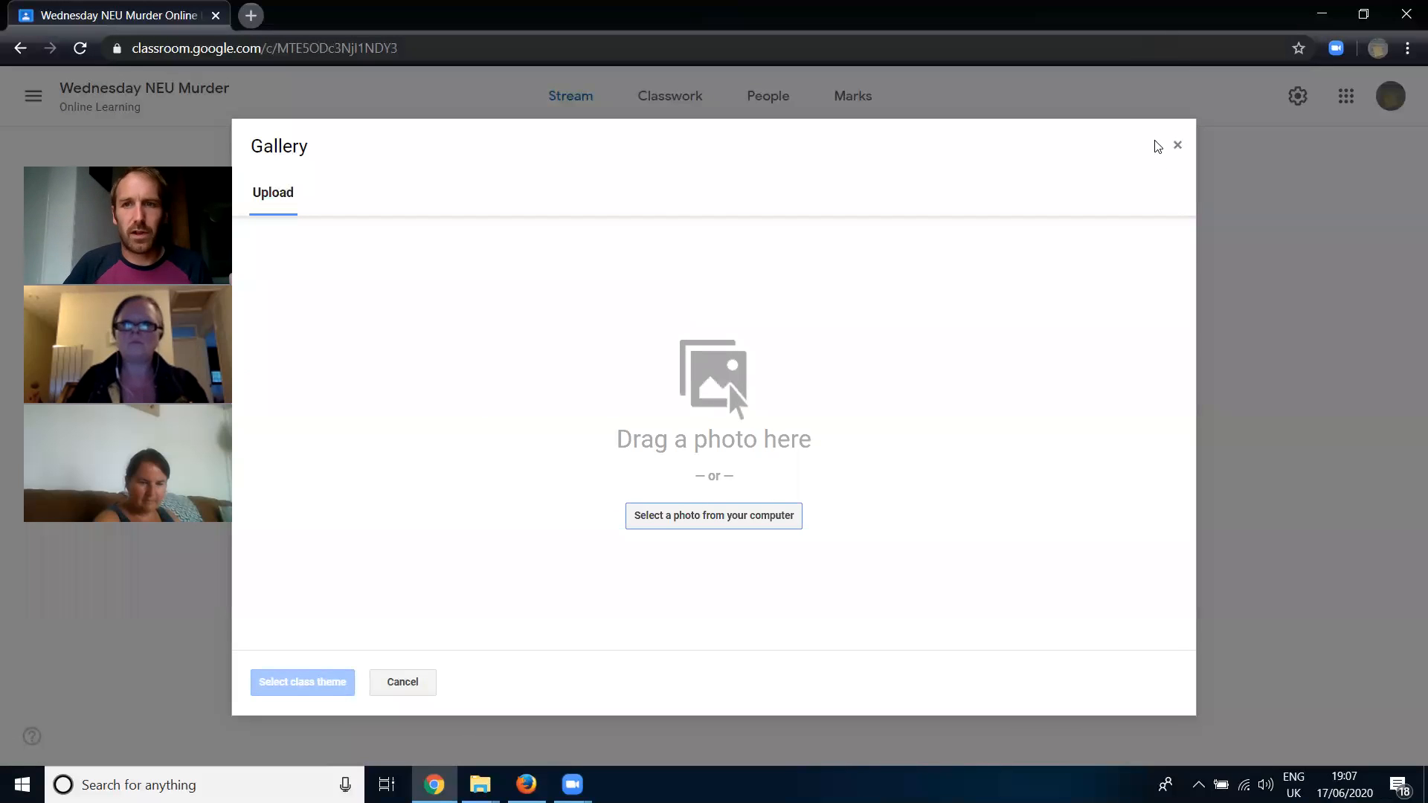
left_click(1171, 153)
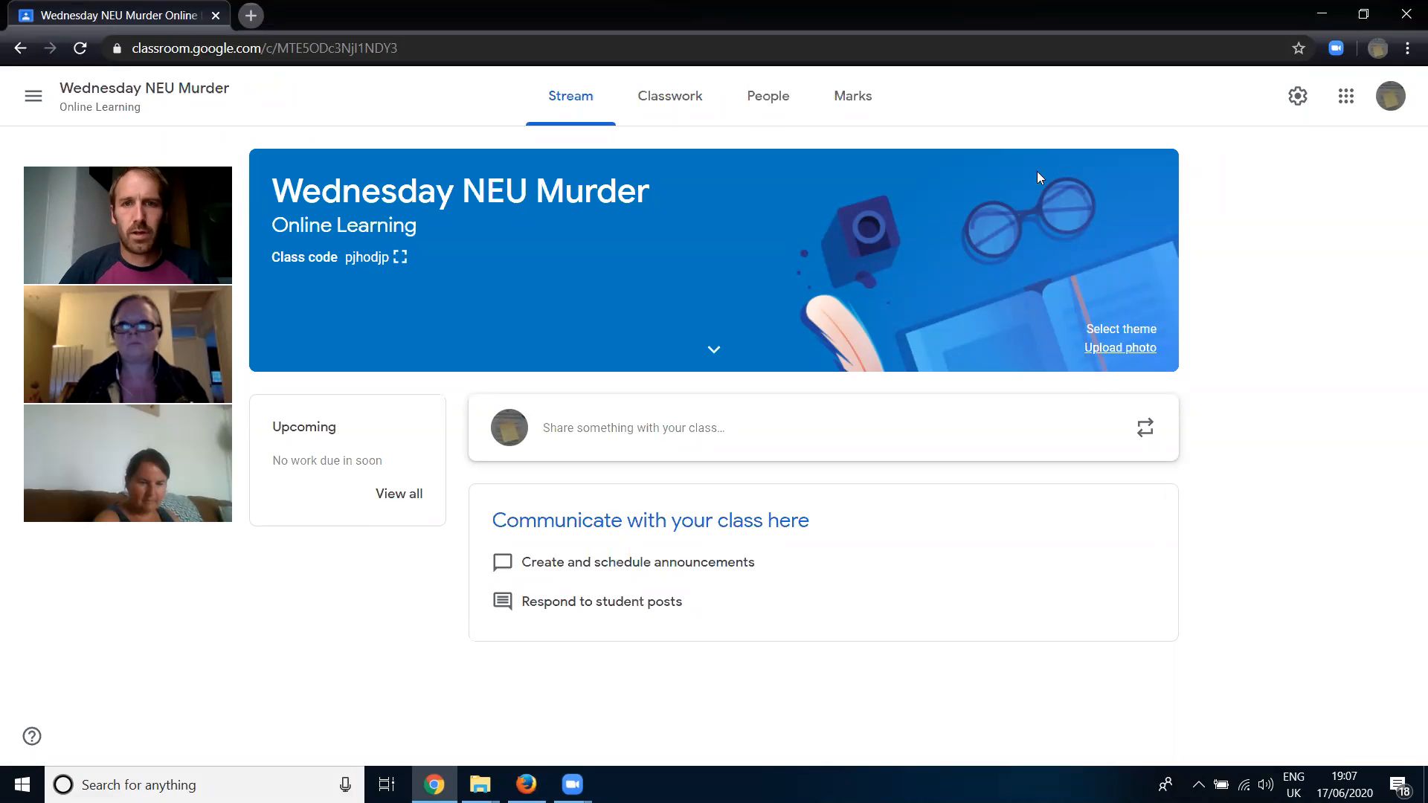
left_click(631, 142)
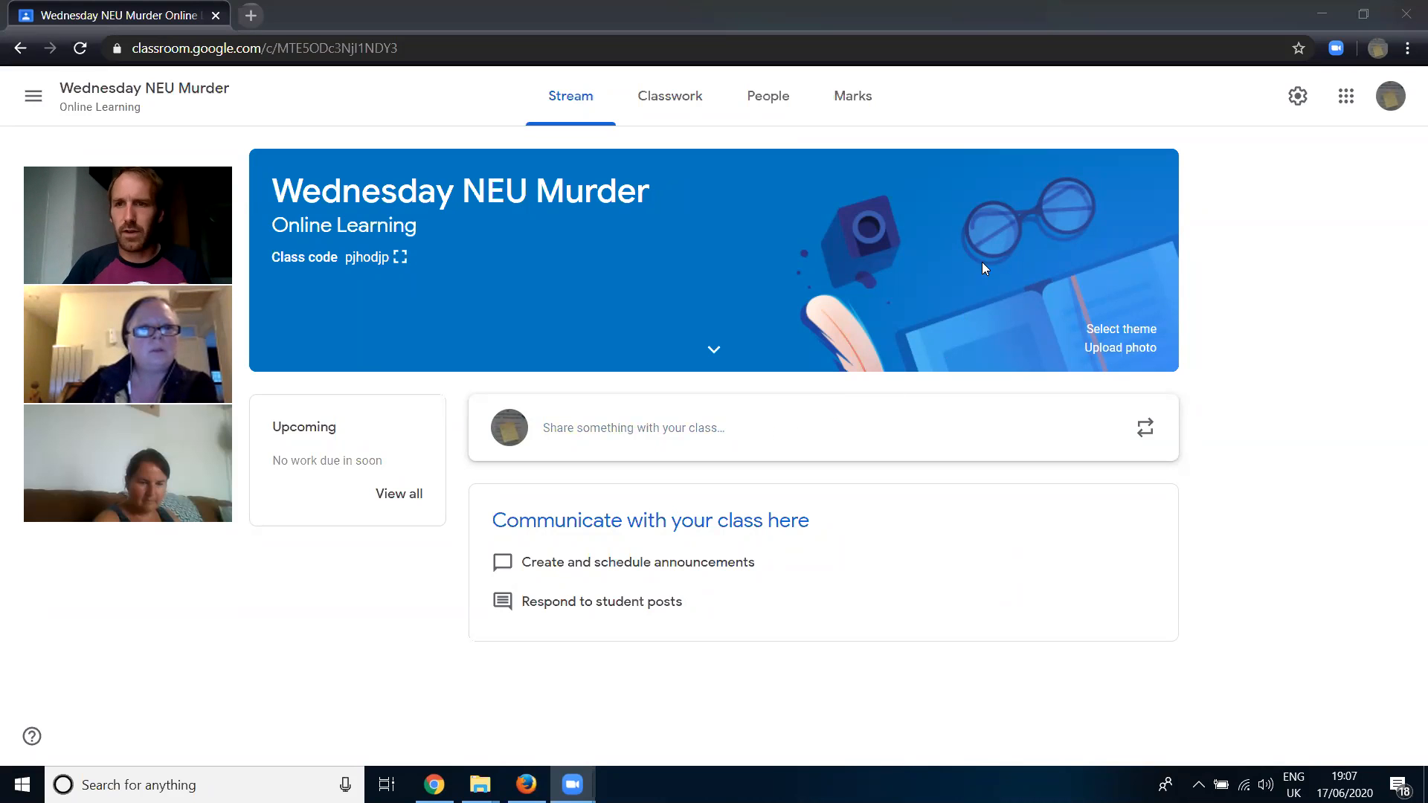
- In the class settings, choose "Students can post and comment" for the stream and "Show condensed notifications" for classwork on the stream
left_click(1298, 97)
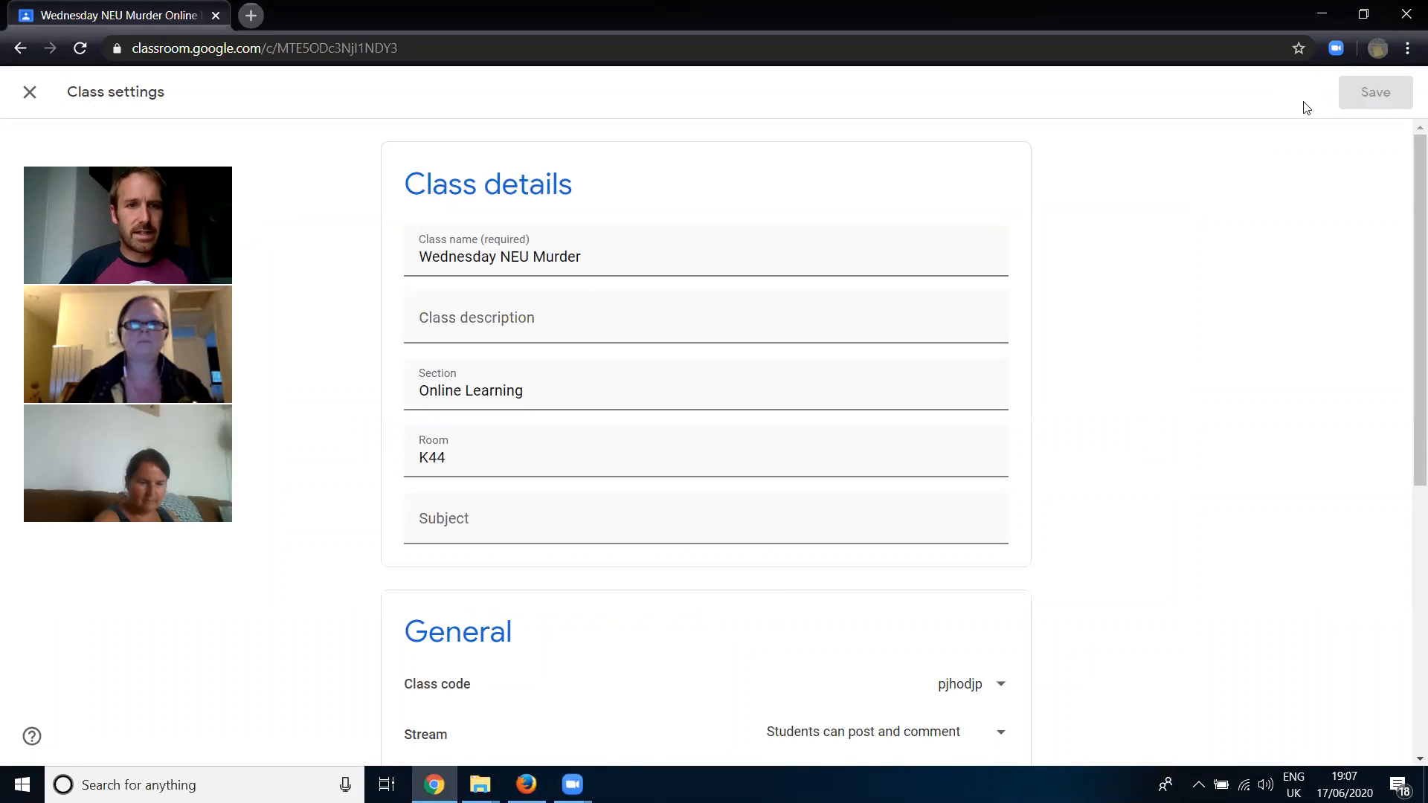
scroll(707, 245, "down", 3)
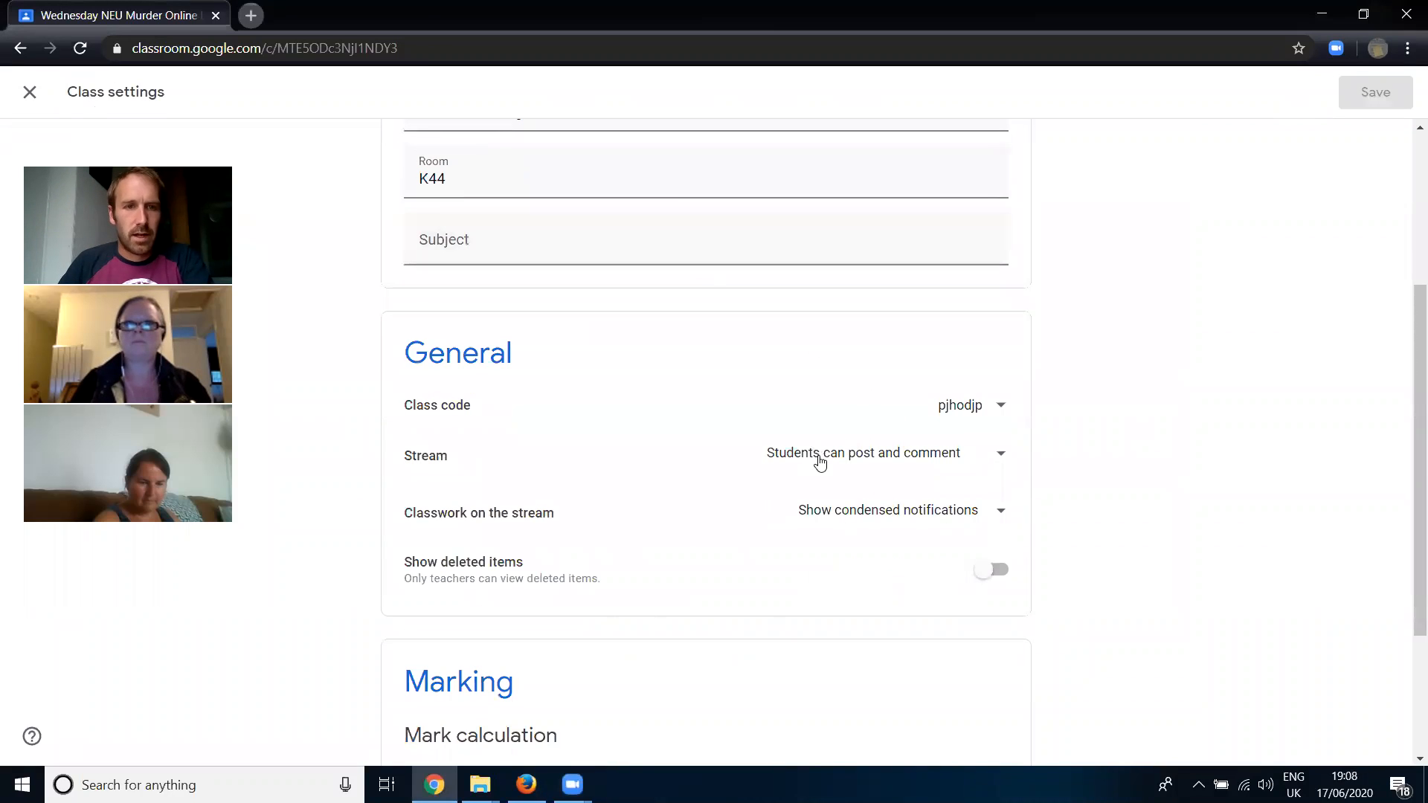
scroll(848, 473, "down", 1)
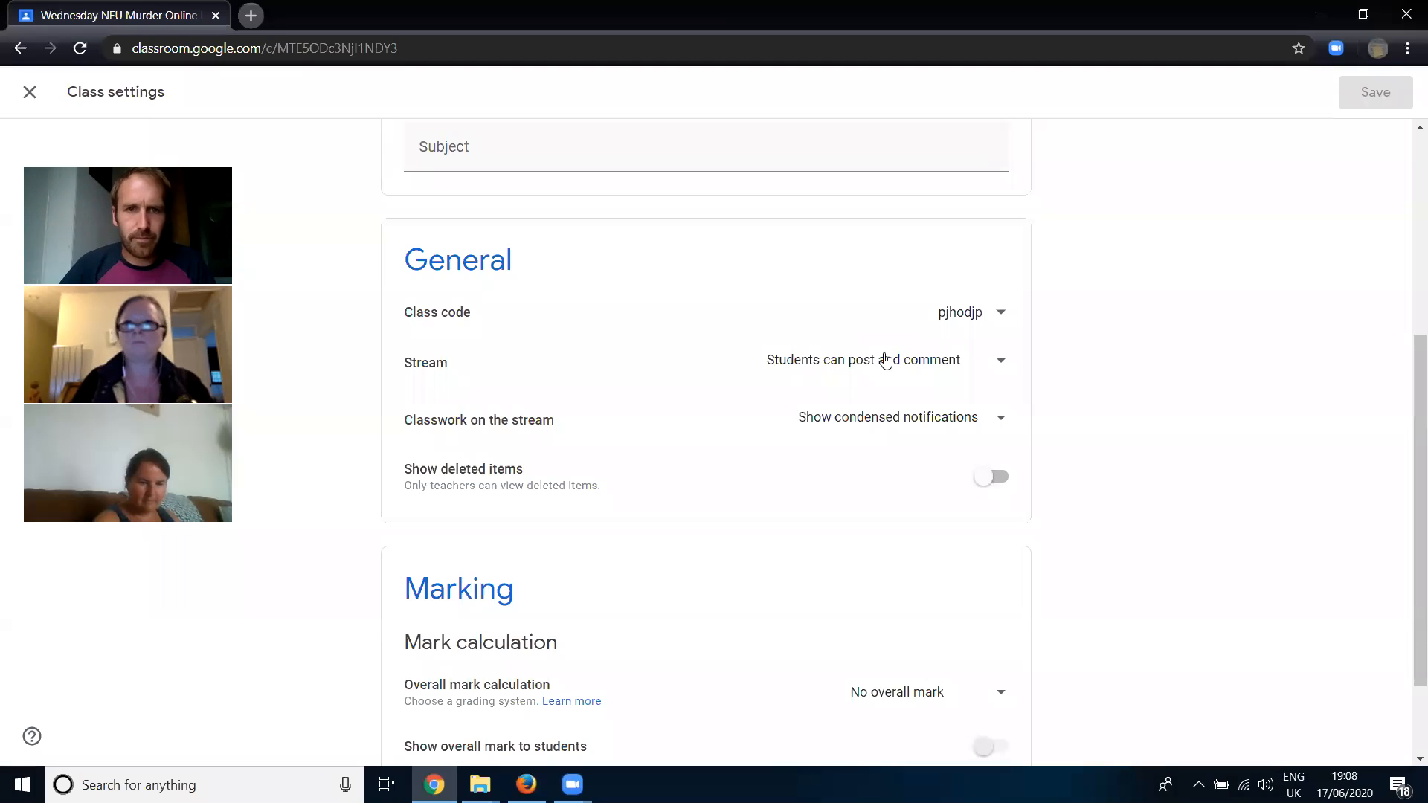
left_click(920, 369)
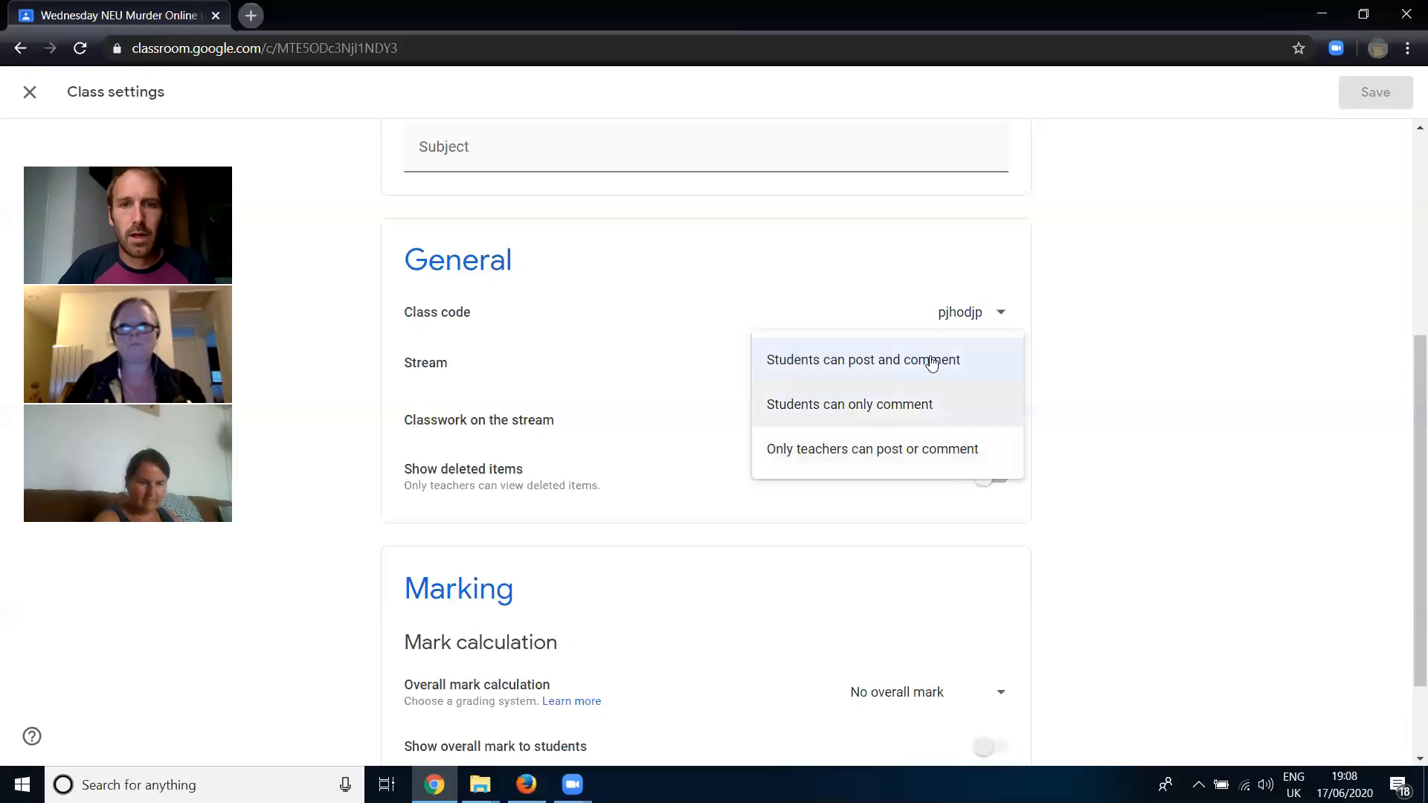
left_click(872, 362)
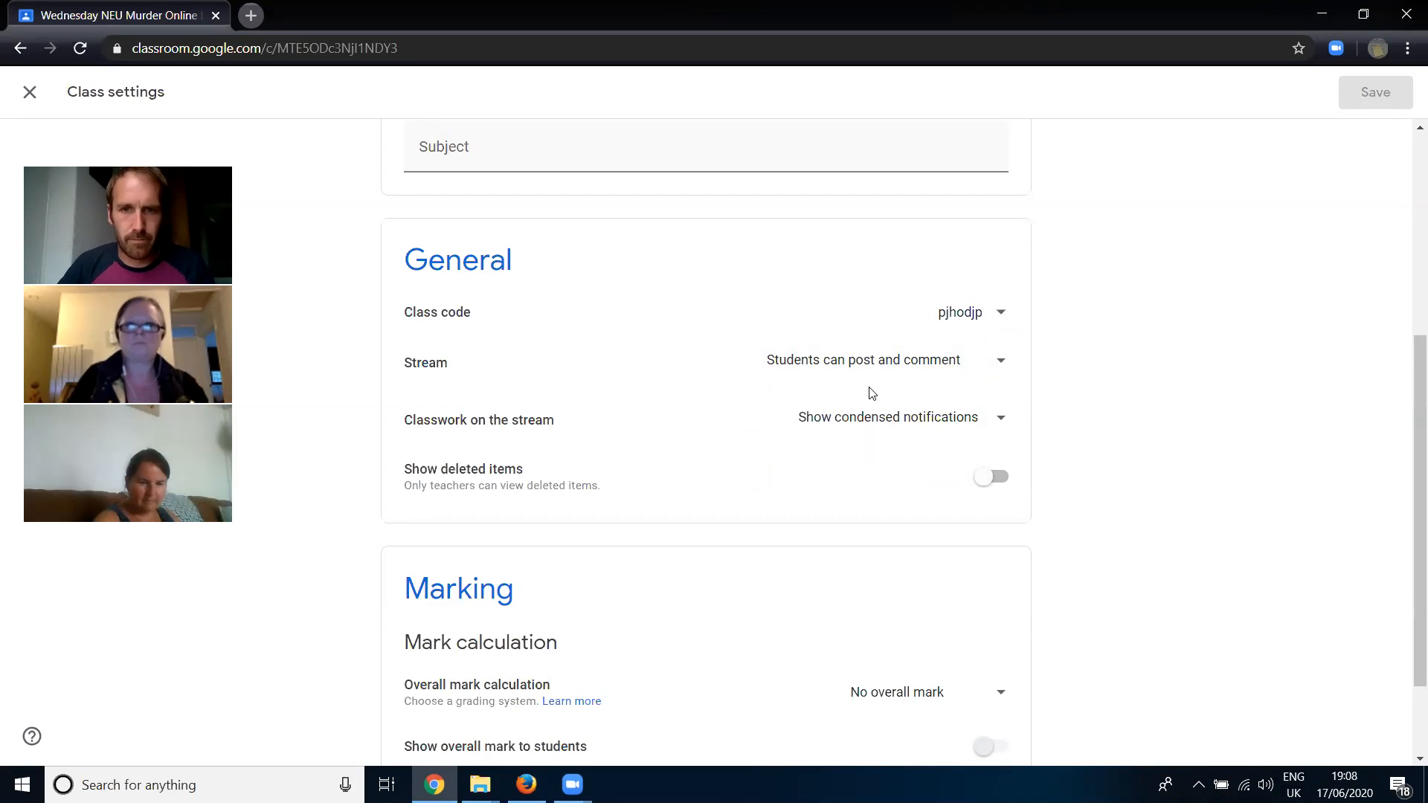
left_click(871, 423)
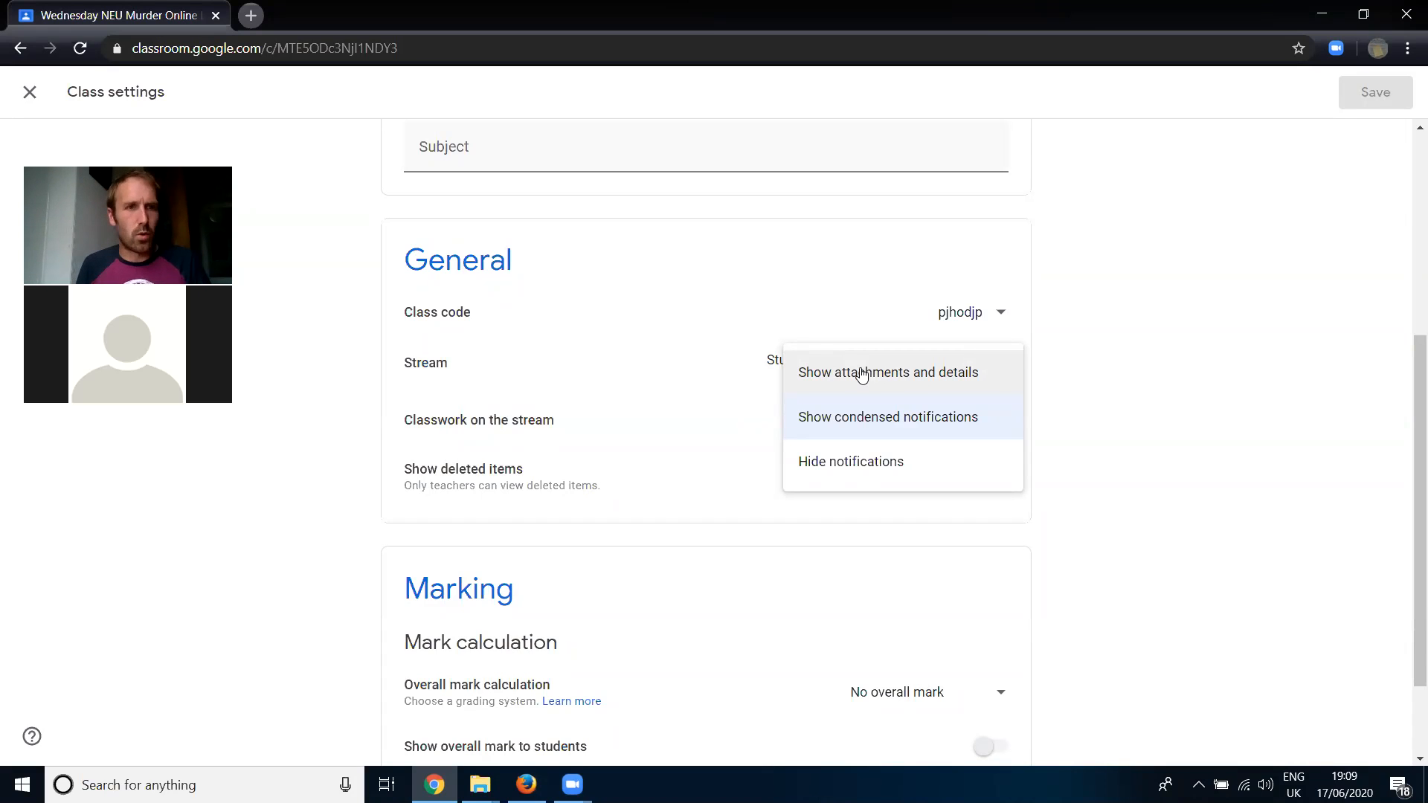
left_click(887, 421)
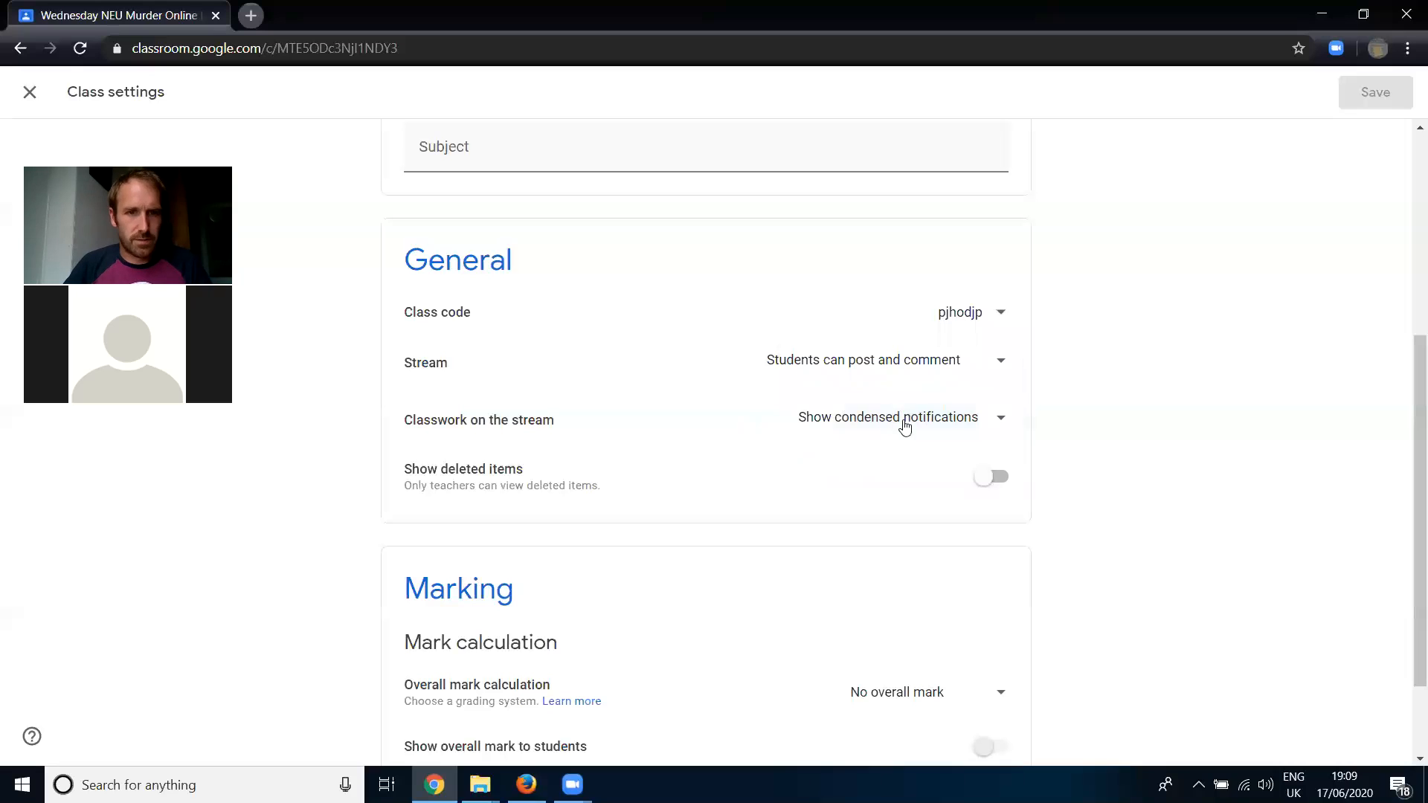
- Turn on Show deleted items in the general class settings and save the settings
scroll(1112, 404, "down", 2)
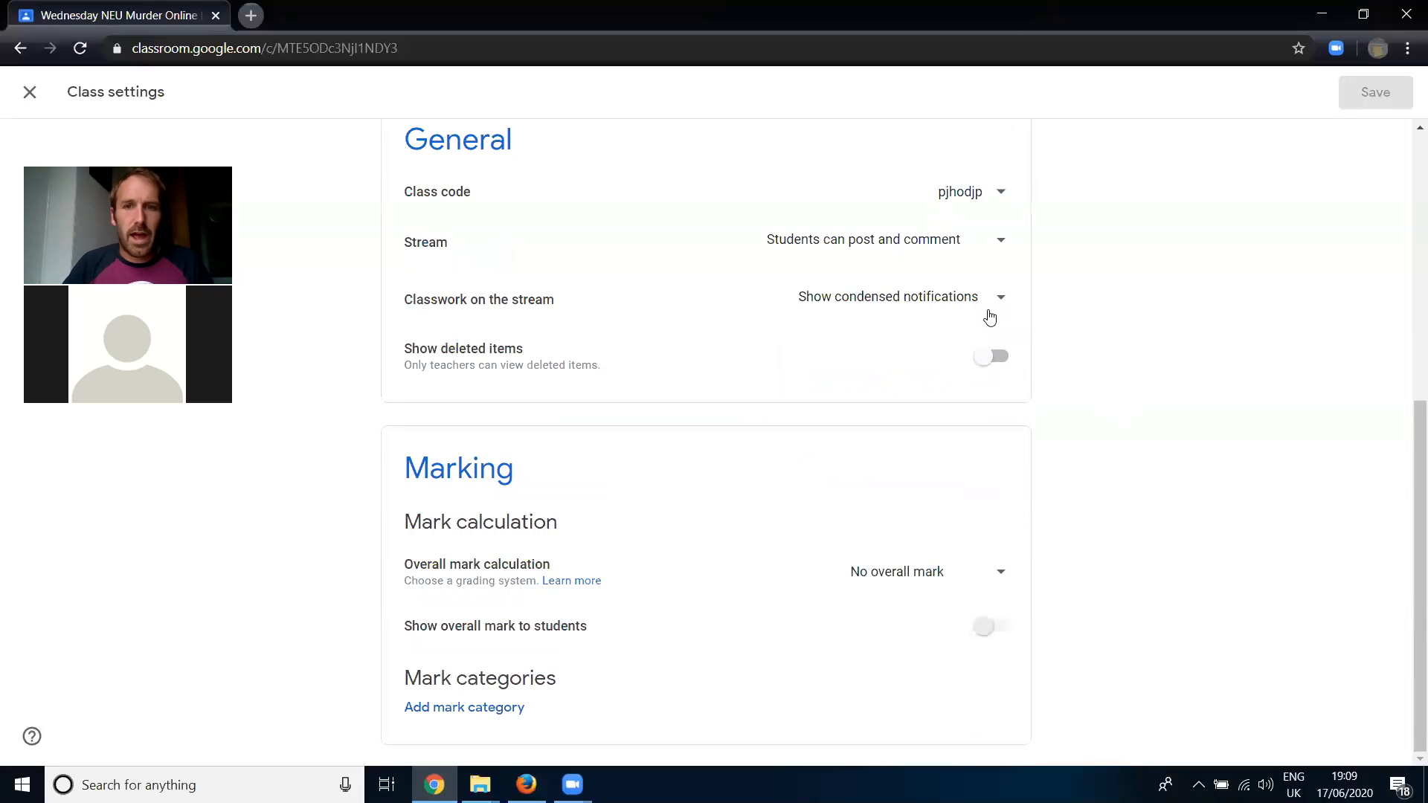
left_click(1004, 360)
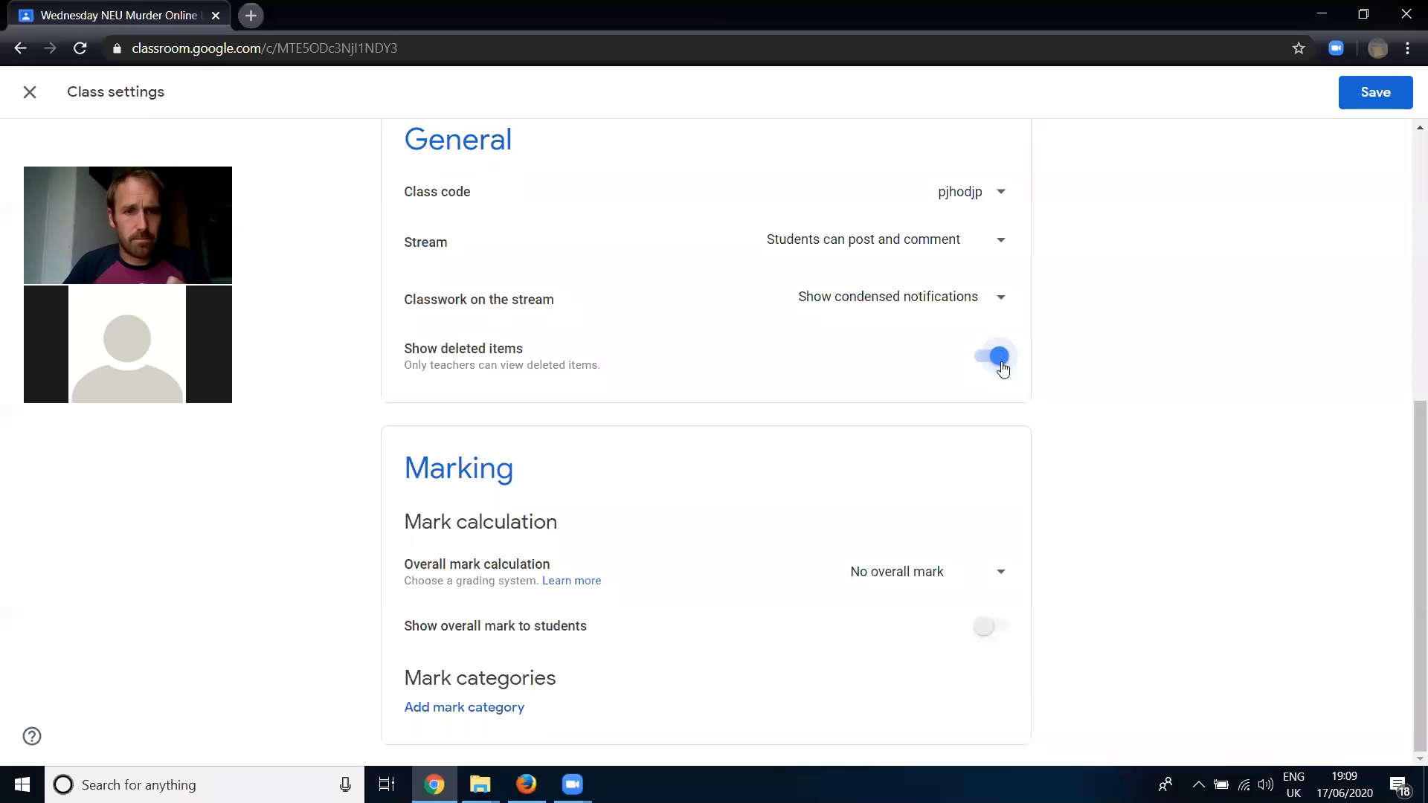
left_click(1376, 95)
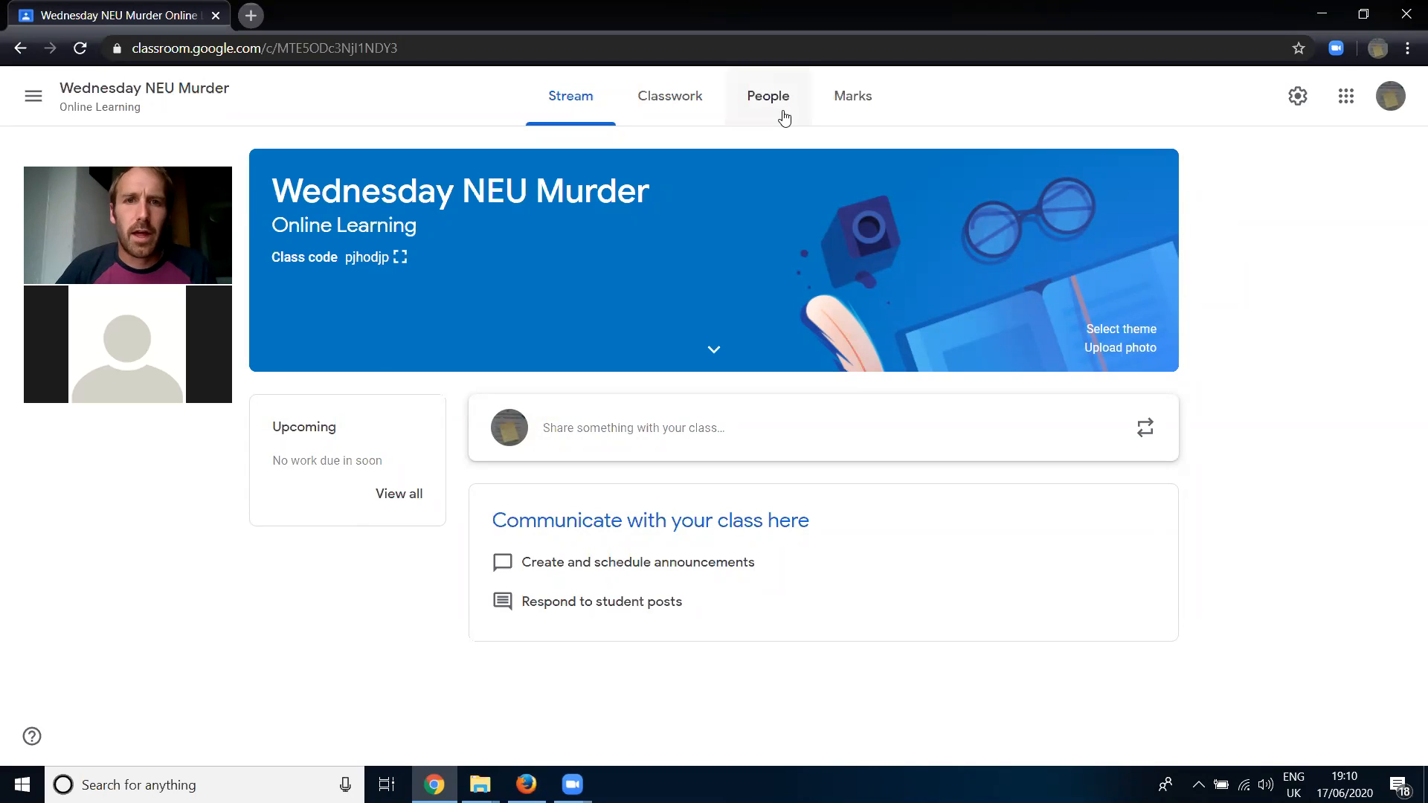
- Open the People page of the class to view its teachers and students
left_click(772, 110)
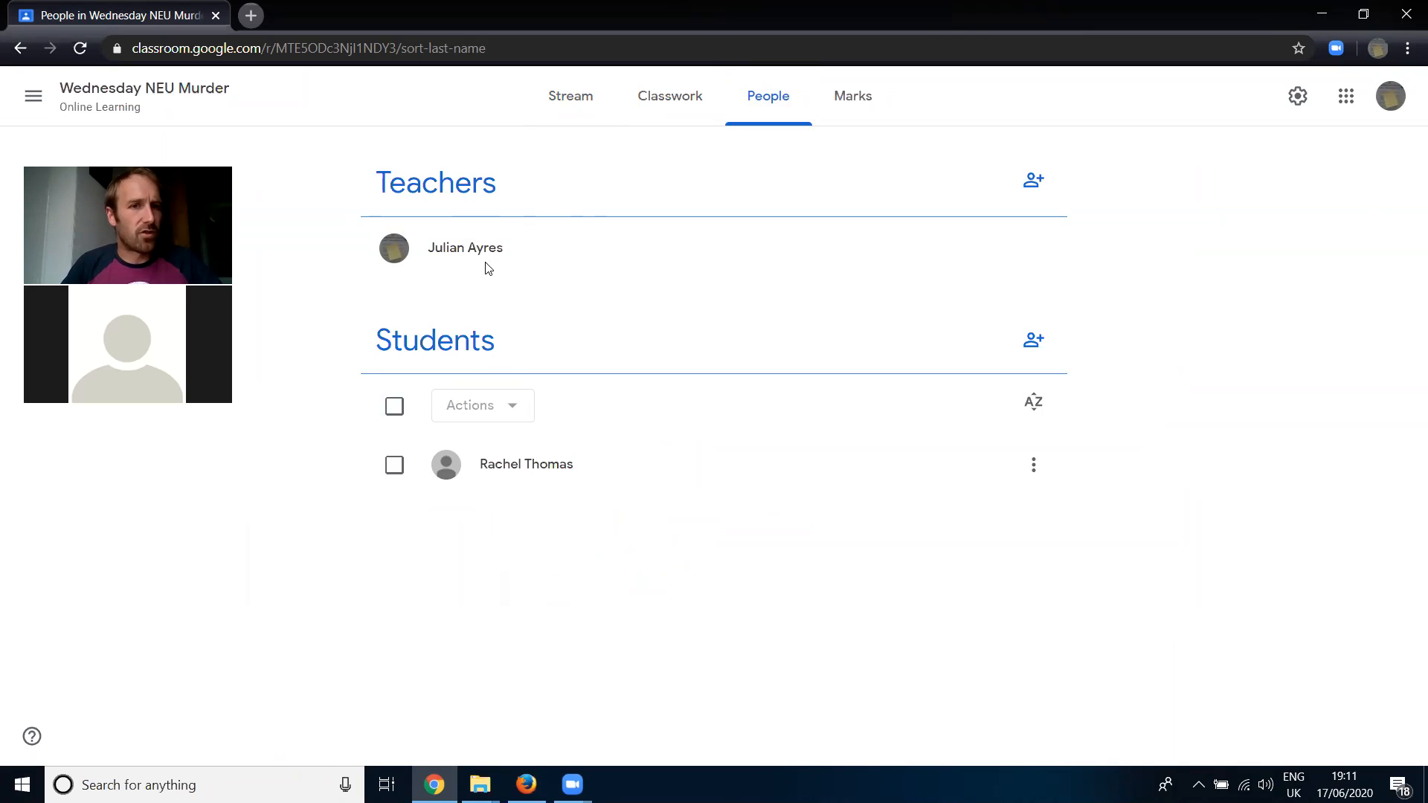
- Search for a colleague by first name in the teacher invitation, clear the search, and close it without inviting anyone
left_click(1038, 181)
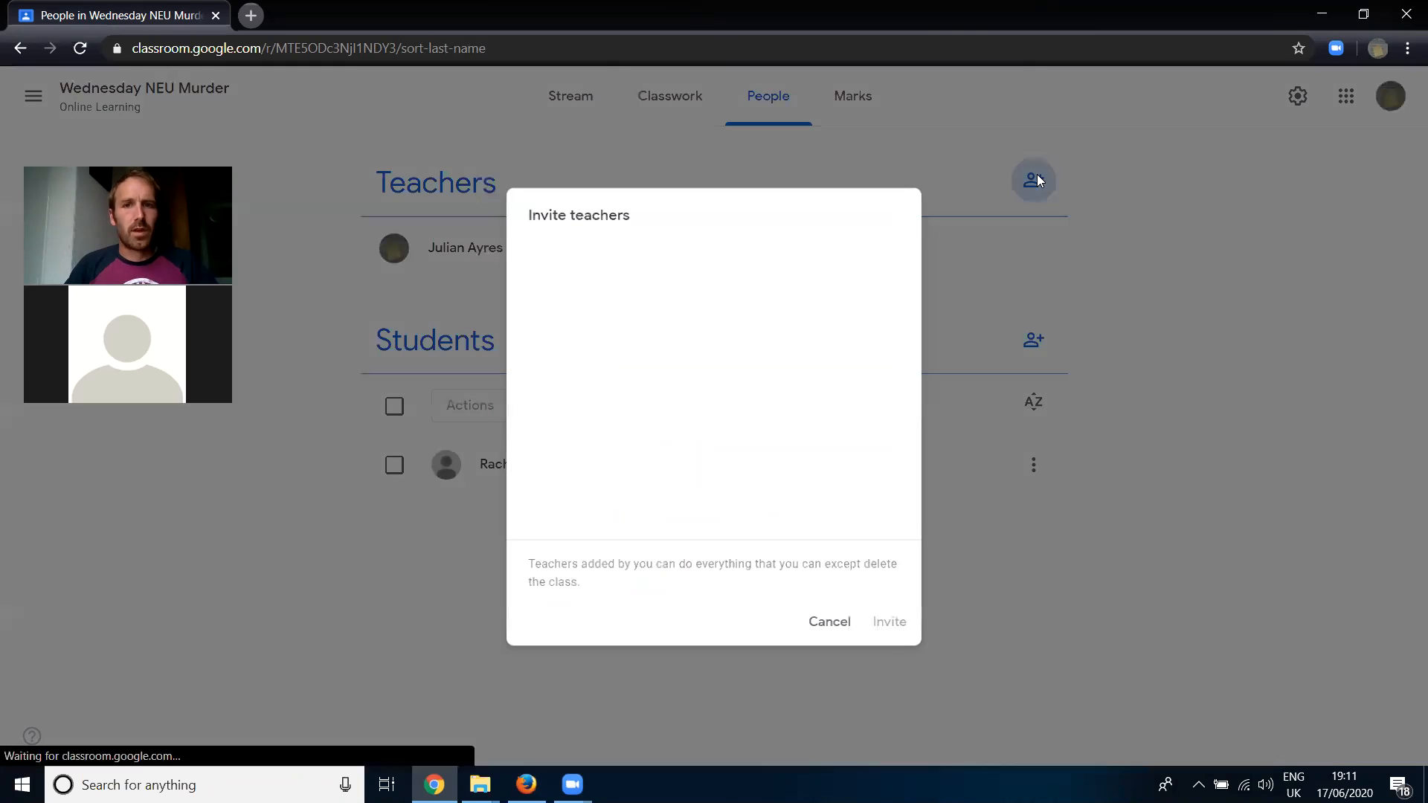
type("beth")
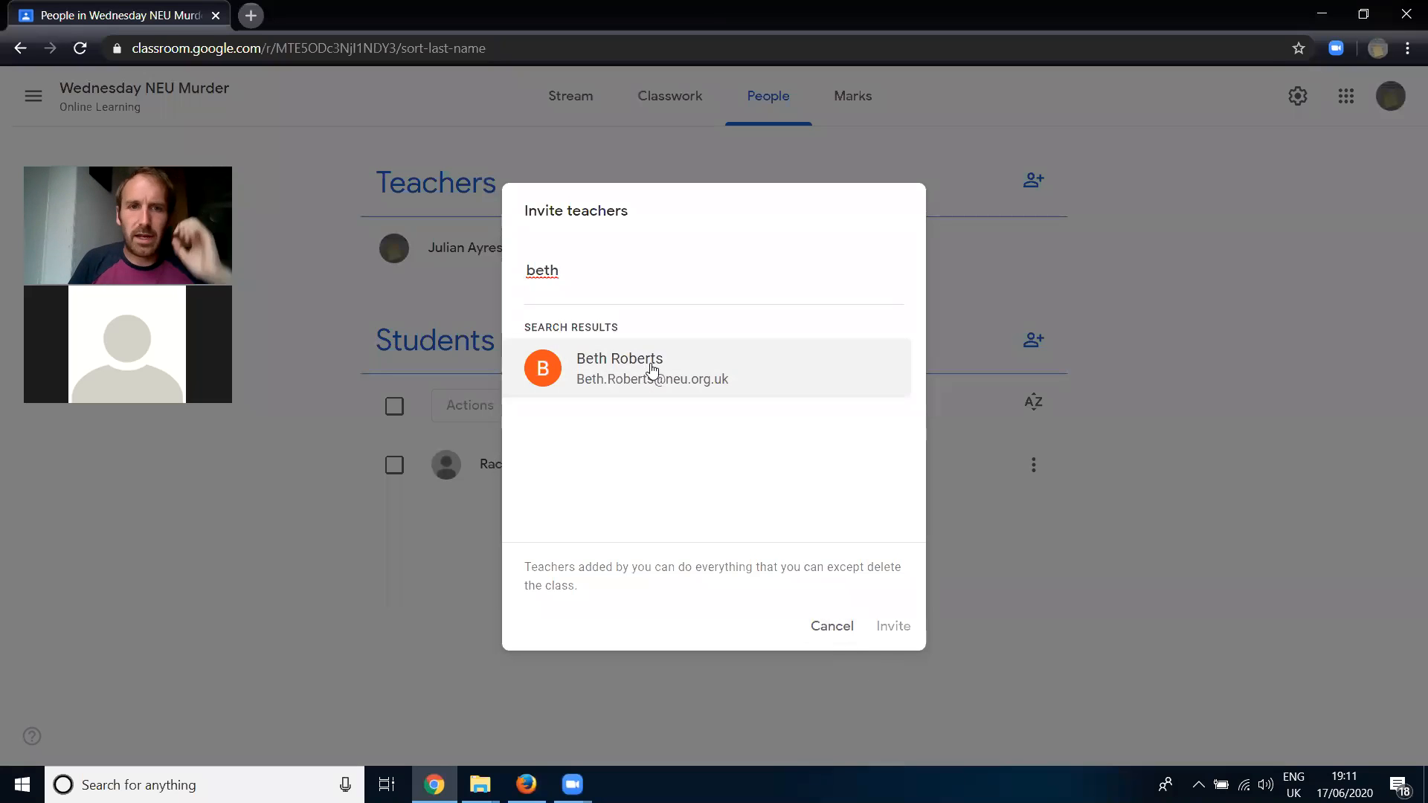
left_click_drag(612, 257, 283, 251)
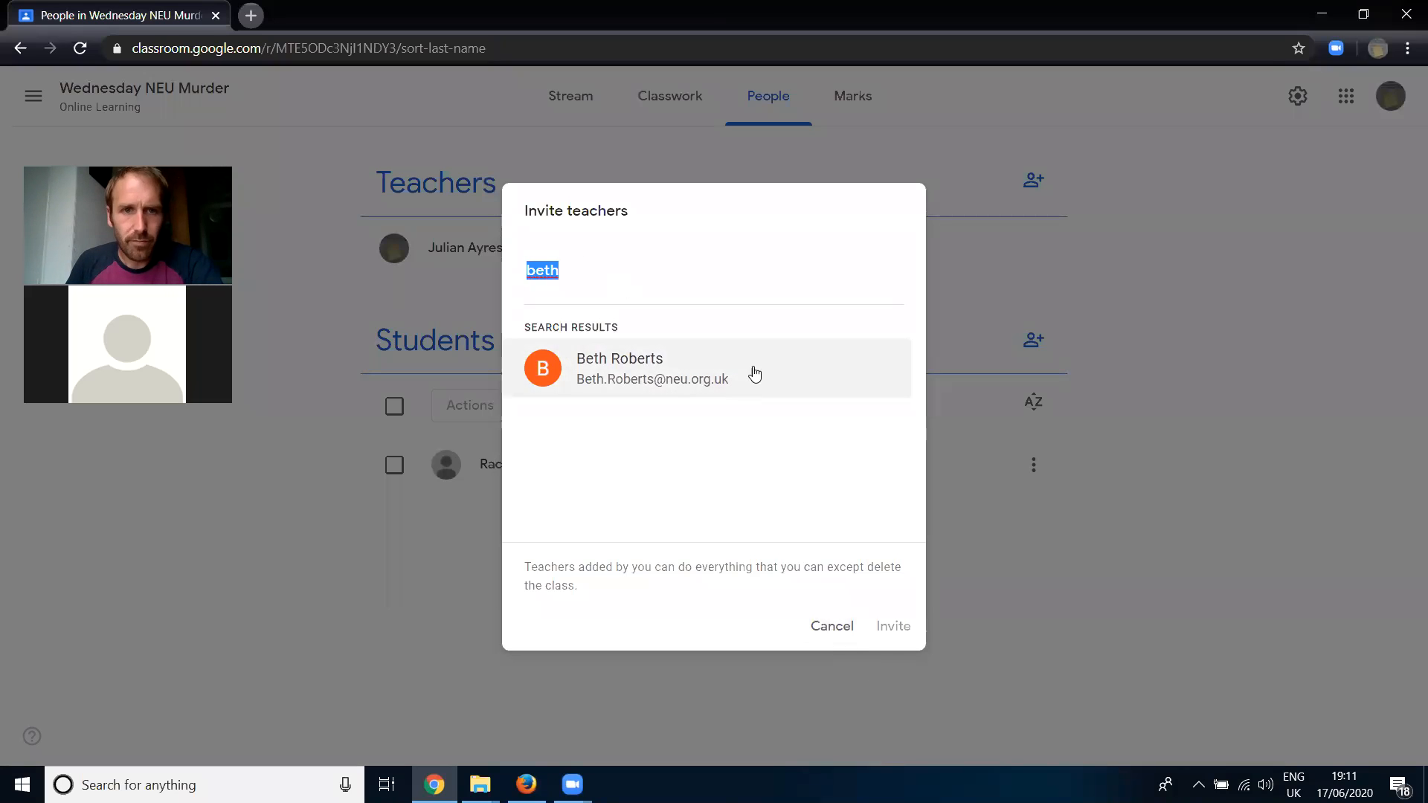
key("BackSpace")
left_click(828, 627)
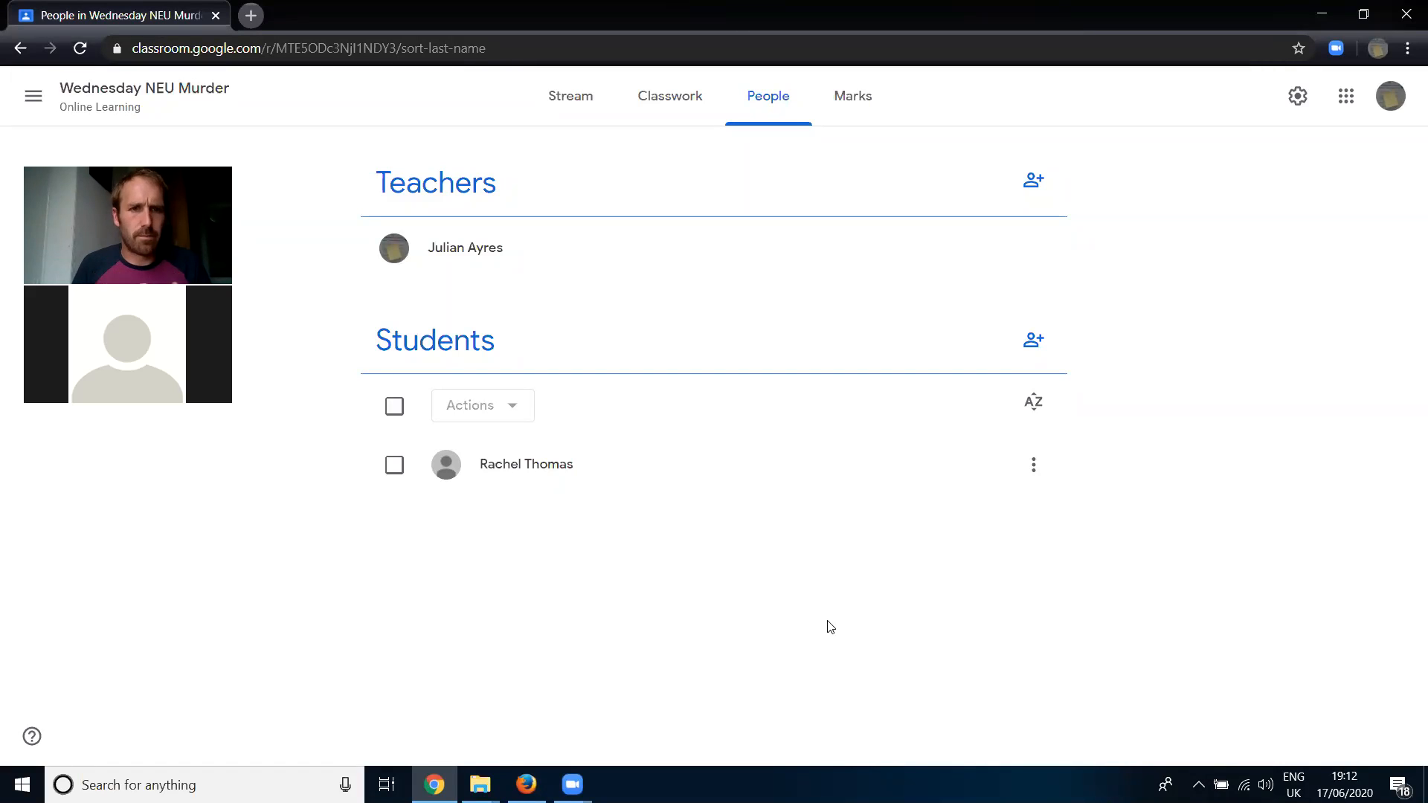
- Start a student invitation and add the first learner by entering their full Gmail address
left_click(1029, 350)
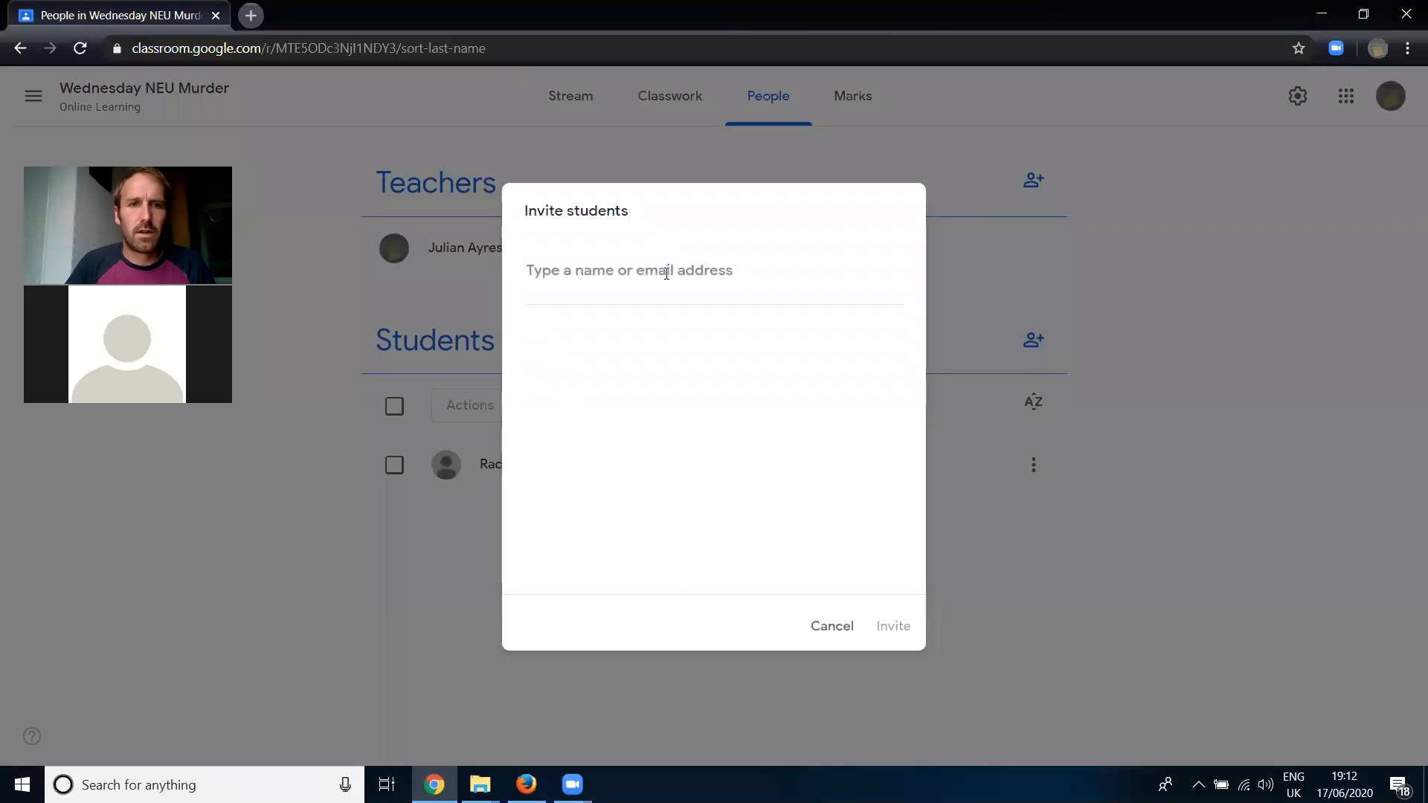
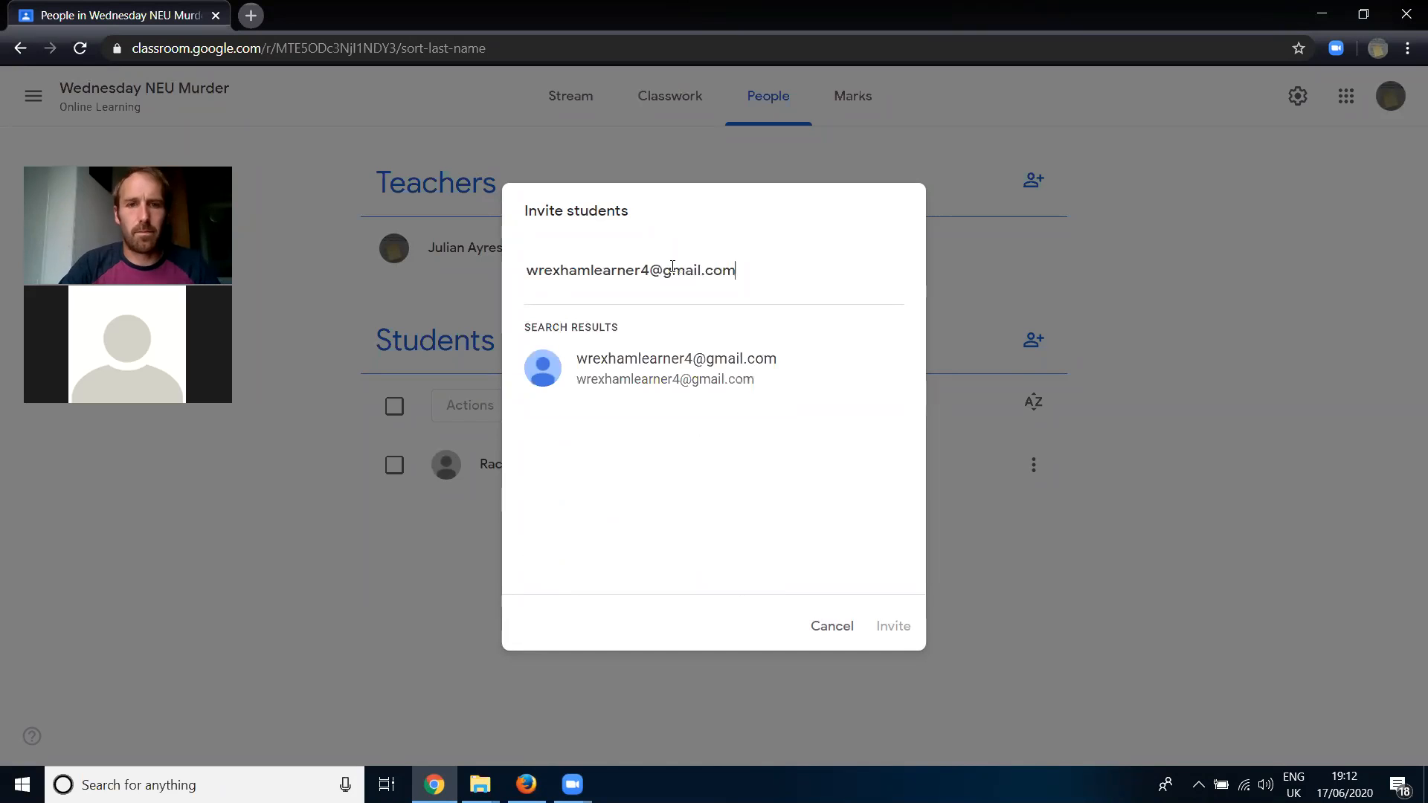
left_click(699, 360)
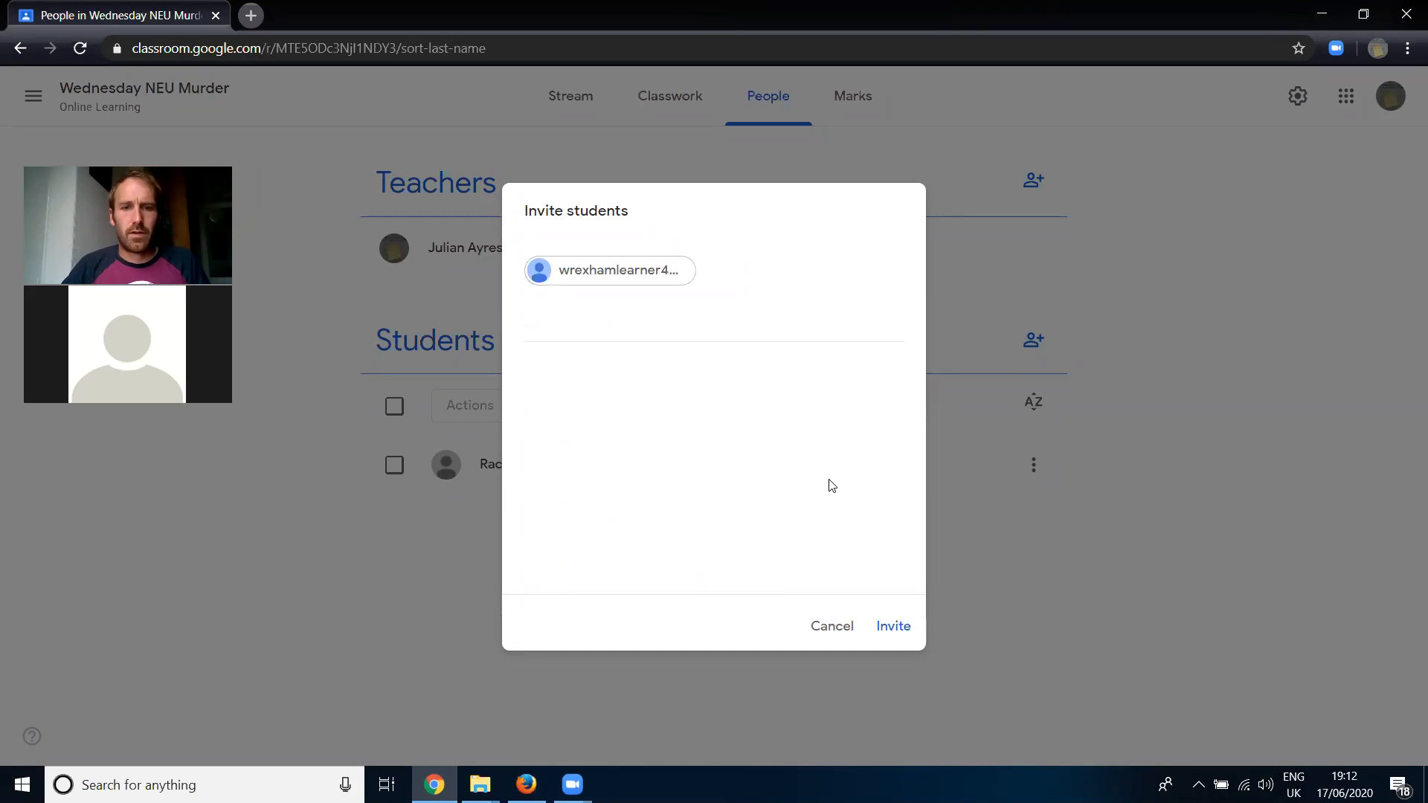
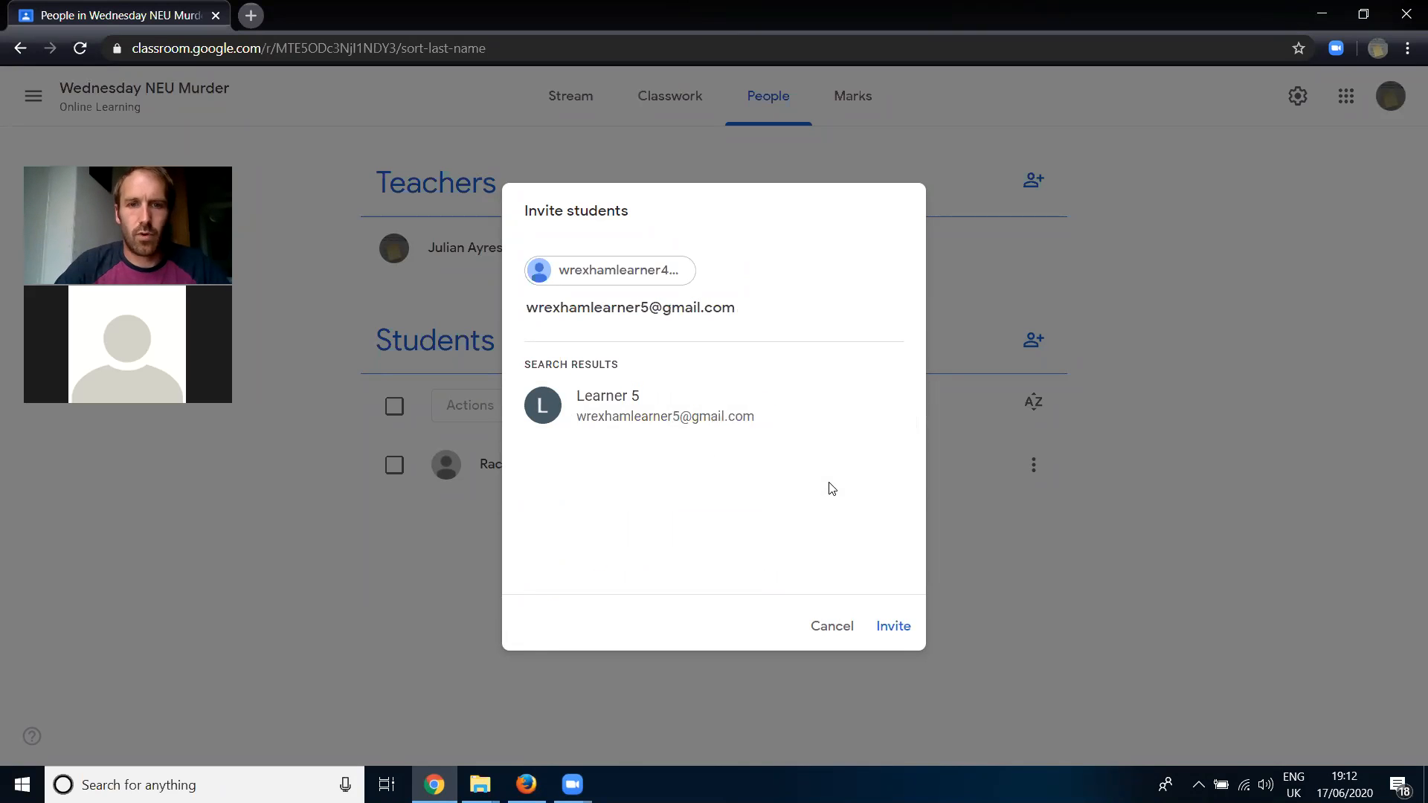
- Add a second learner's Gmail address to the student invitation and send the invitations to both learners
left_click(739, 434)
left_click(892, 625)
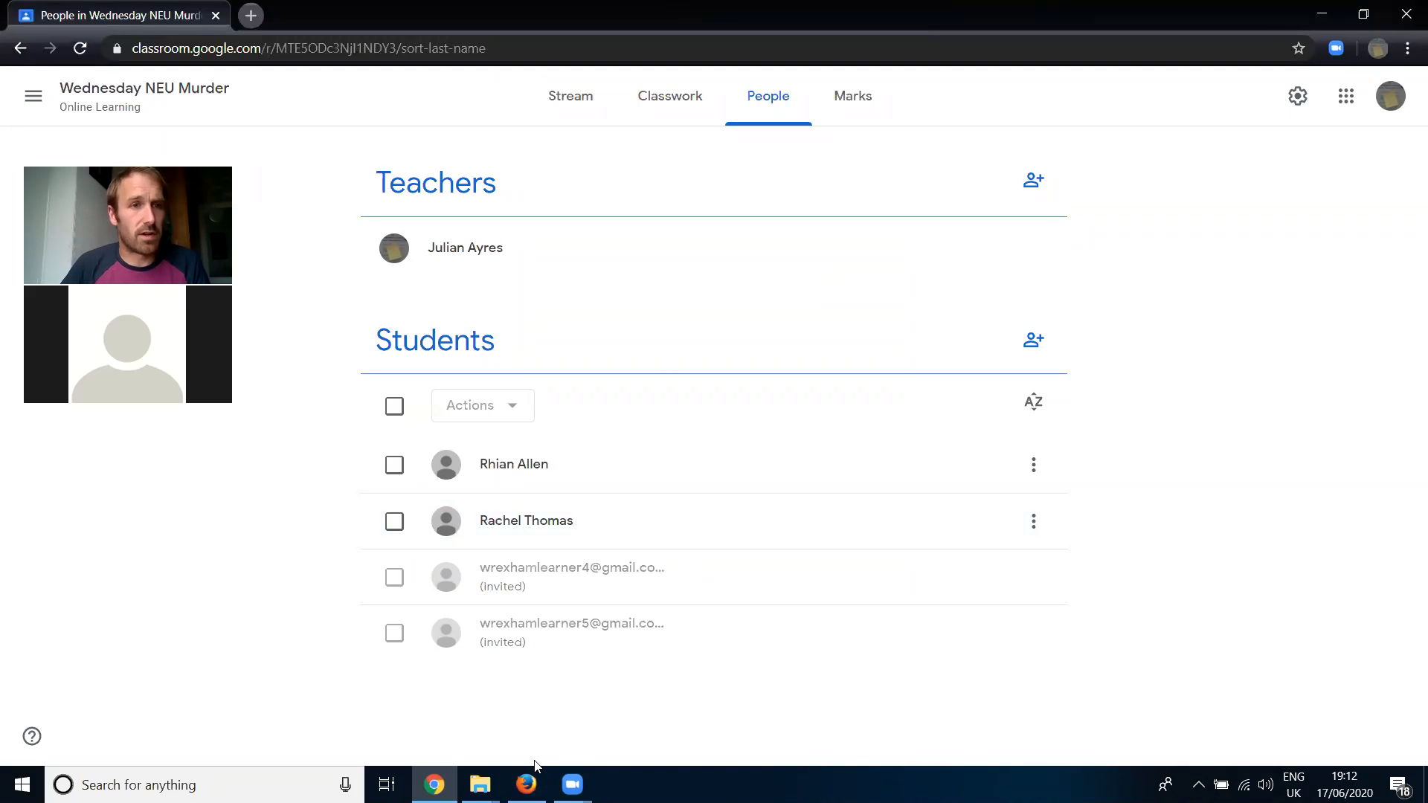
- Switch to Firefox, open the "Wednesday NEU Murder Online Learning" invitation in the learner's Gmail, and join the class
left_click(527, 785)
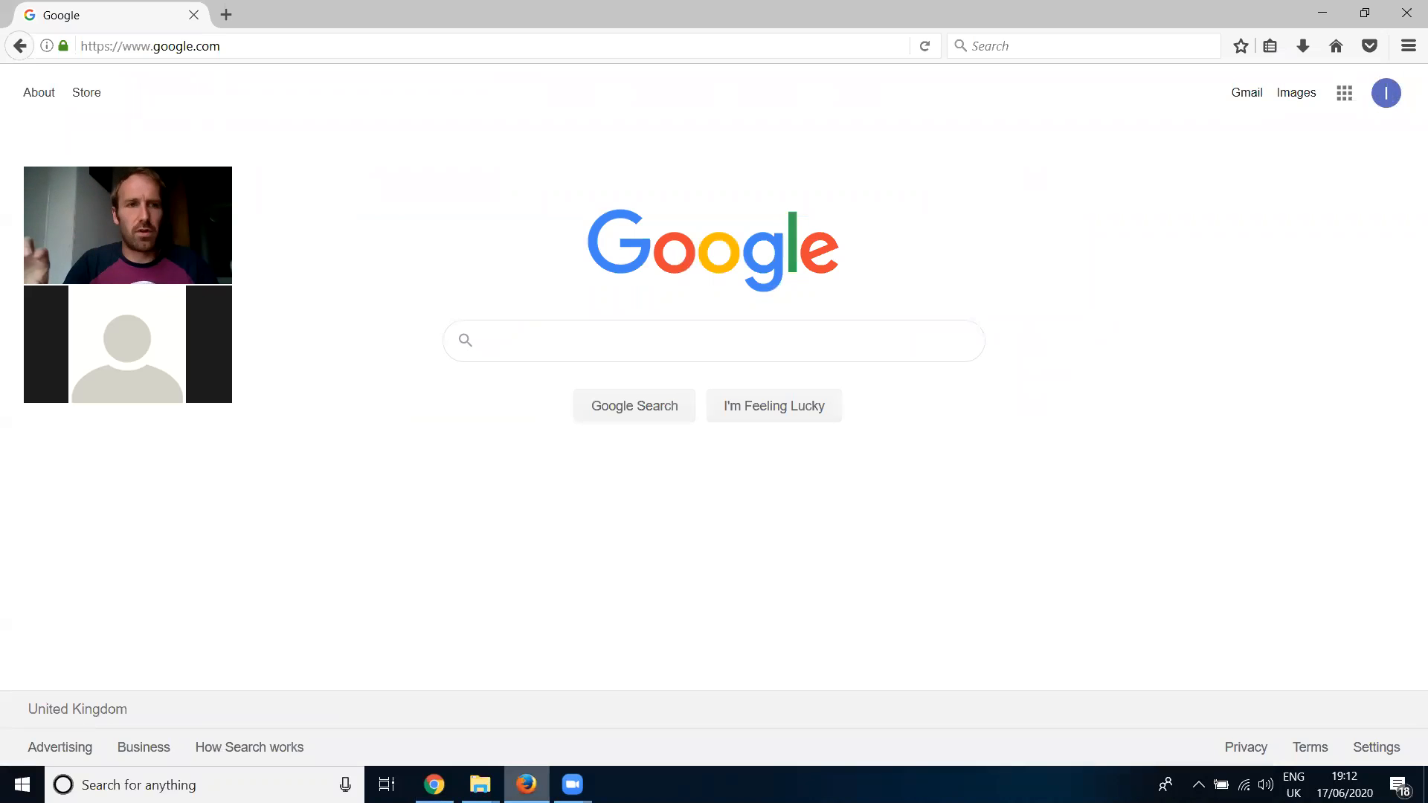
left_click(1250, 97)
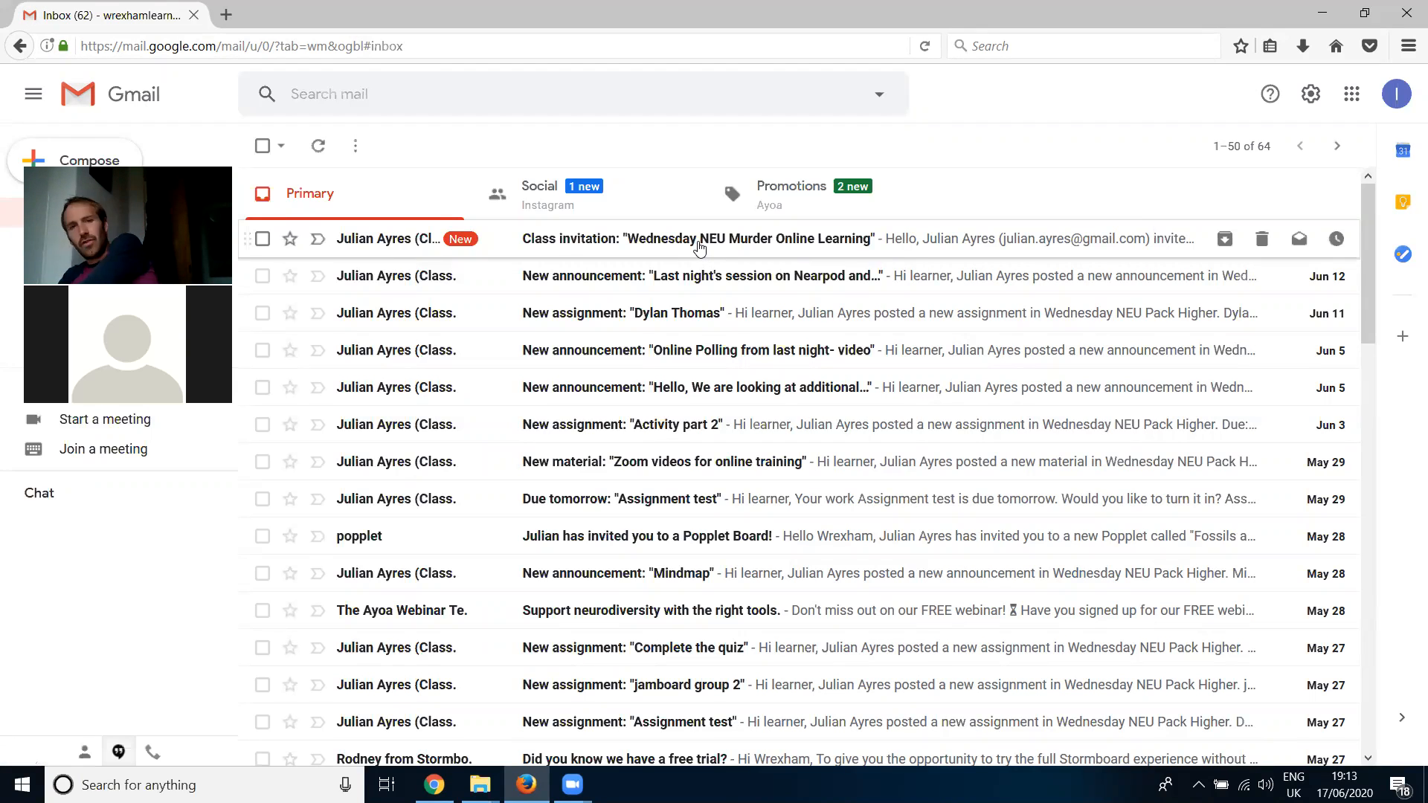
left_click(700, 247)
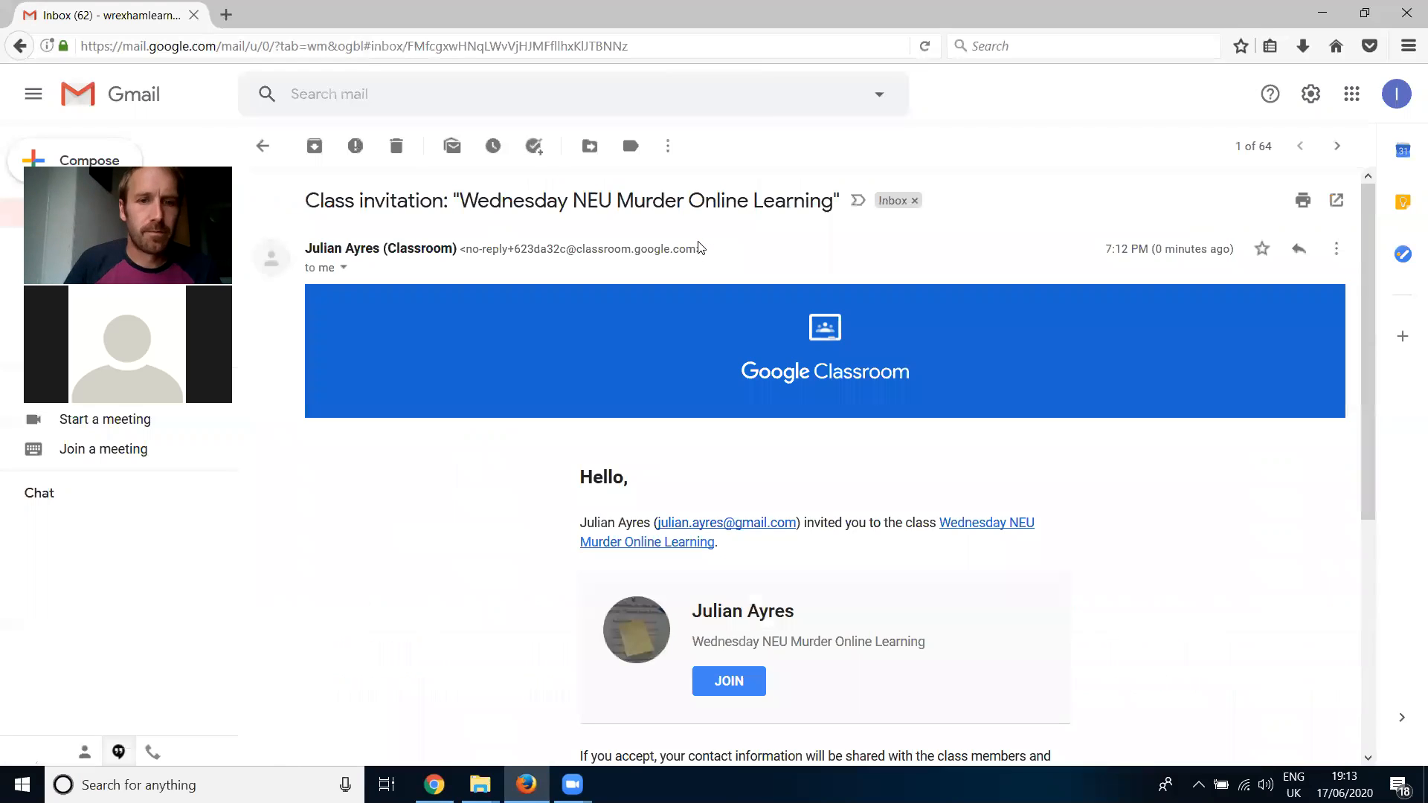
scroll(818, 506, "down", 2)
scroll(816, 484, "up", 2)
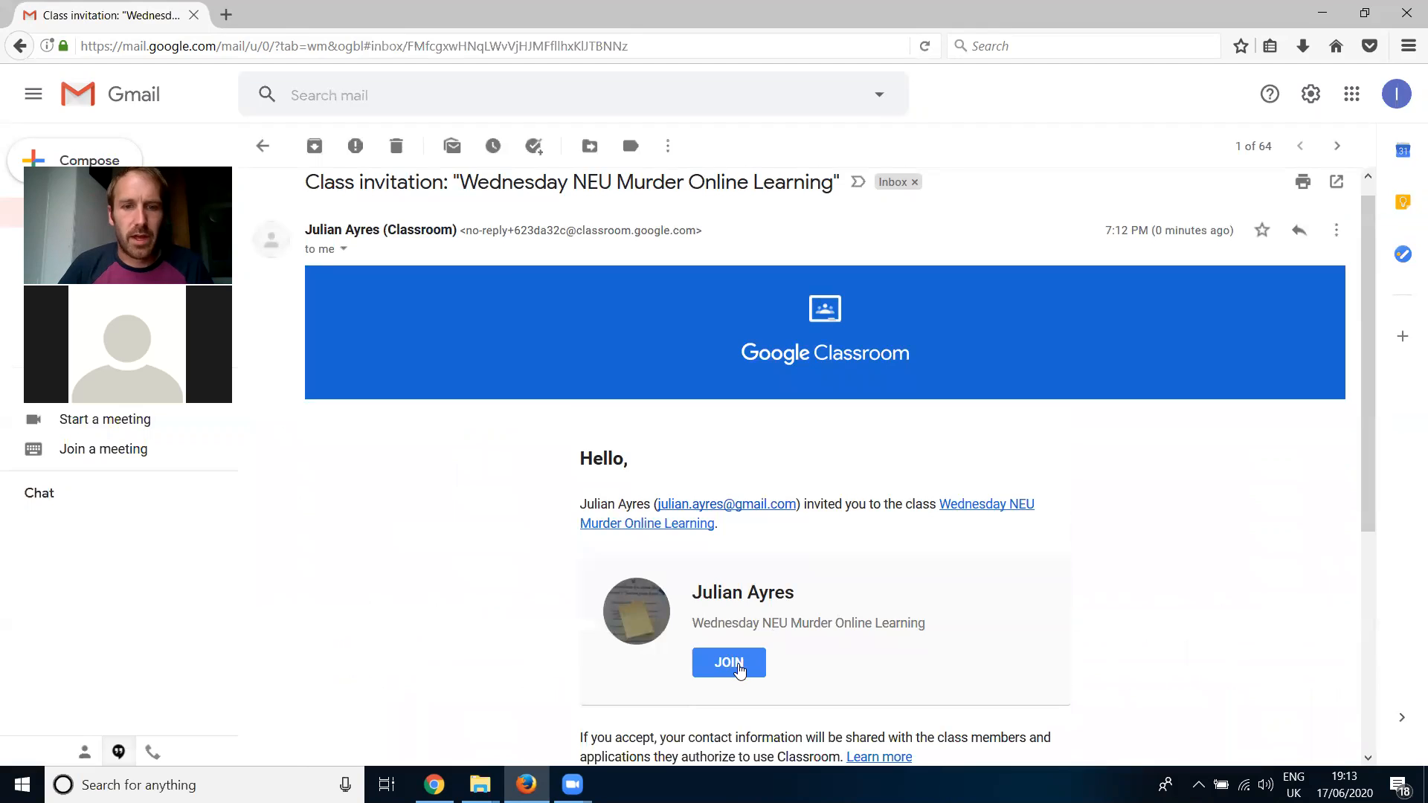
left_click(730, 665)
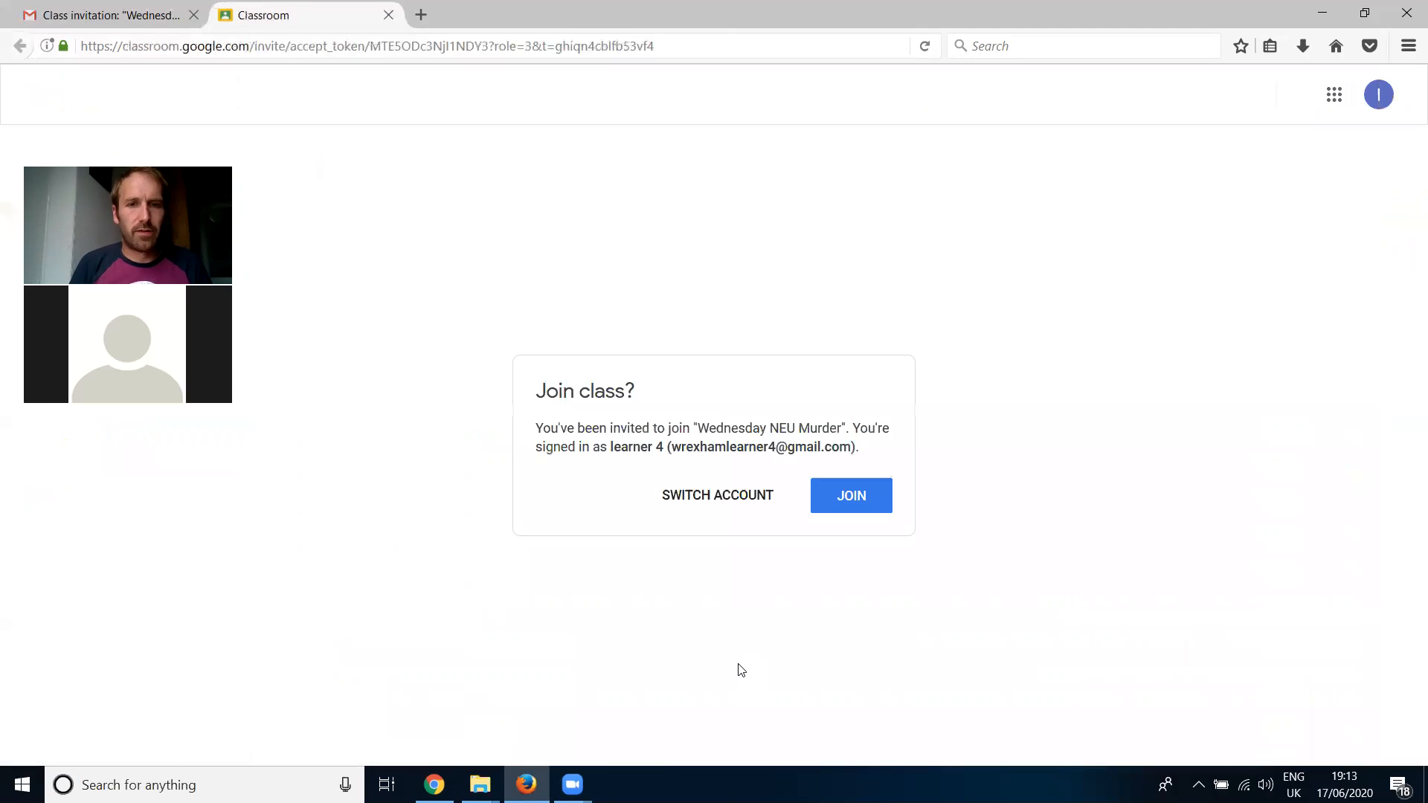
left_click(862, 495)
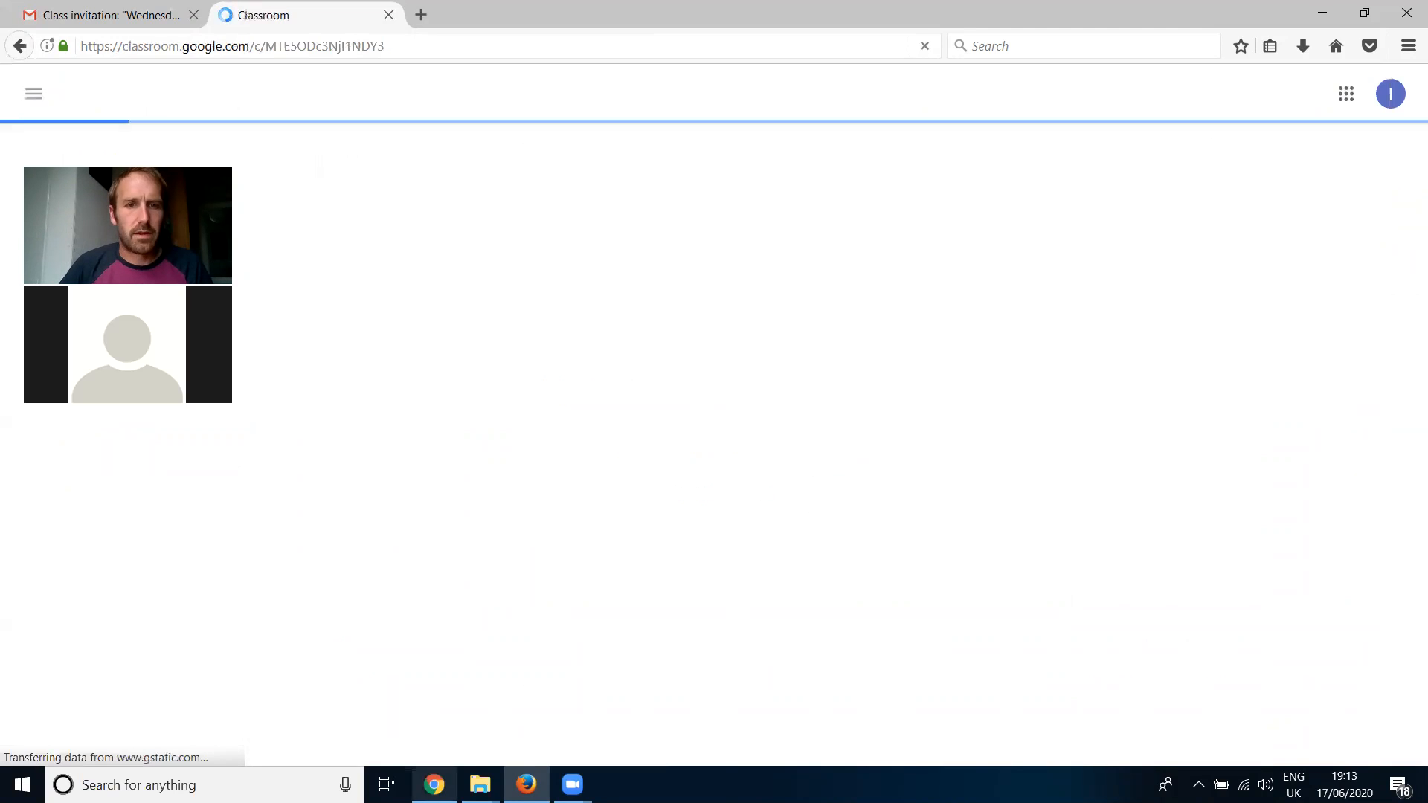
- Check the teacher's student list in Chrome and the learner's class stream in Firefox, and return to Chrome
left_click(435, 785)
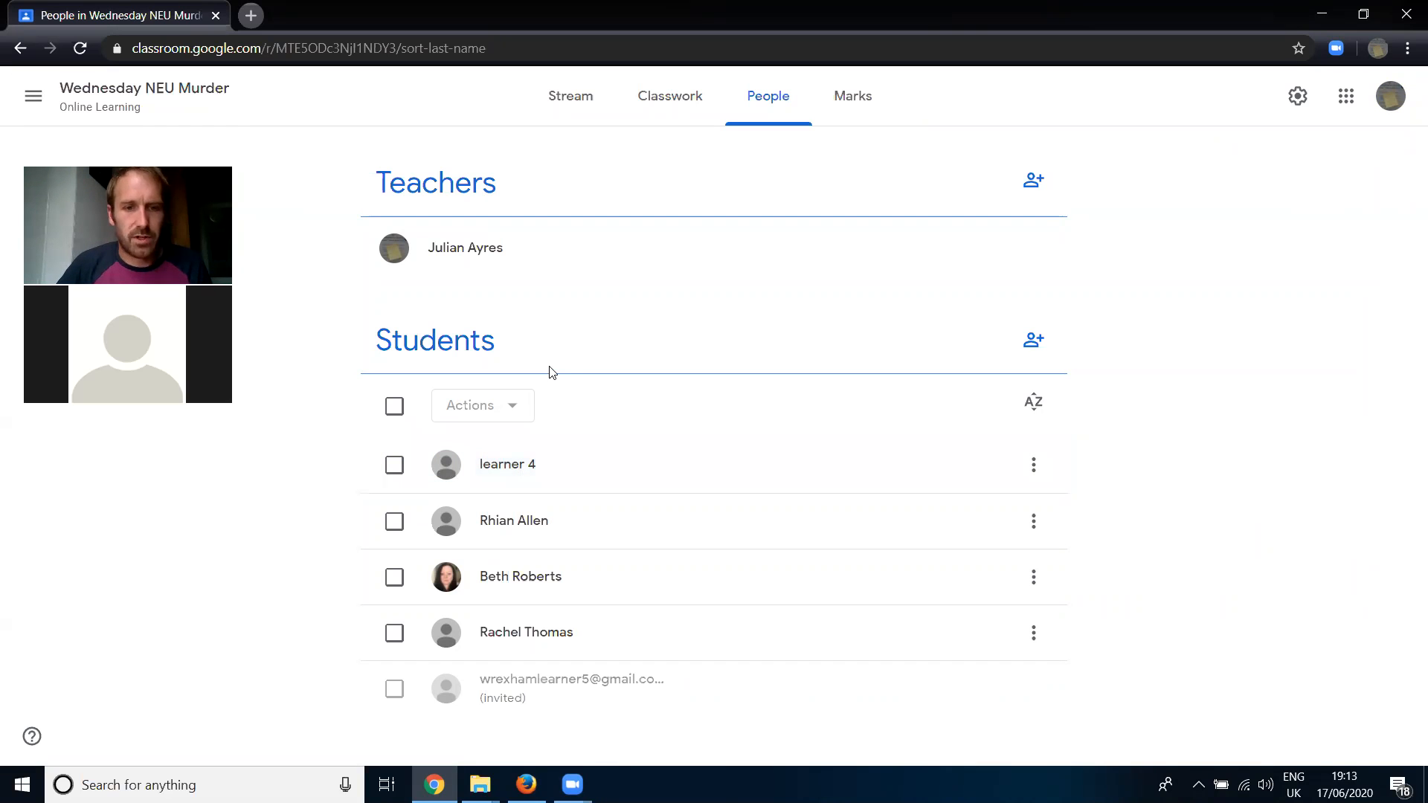
left_click(527, 785)
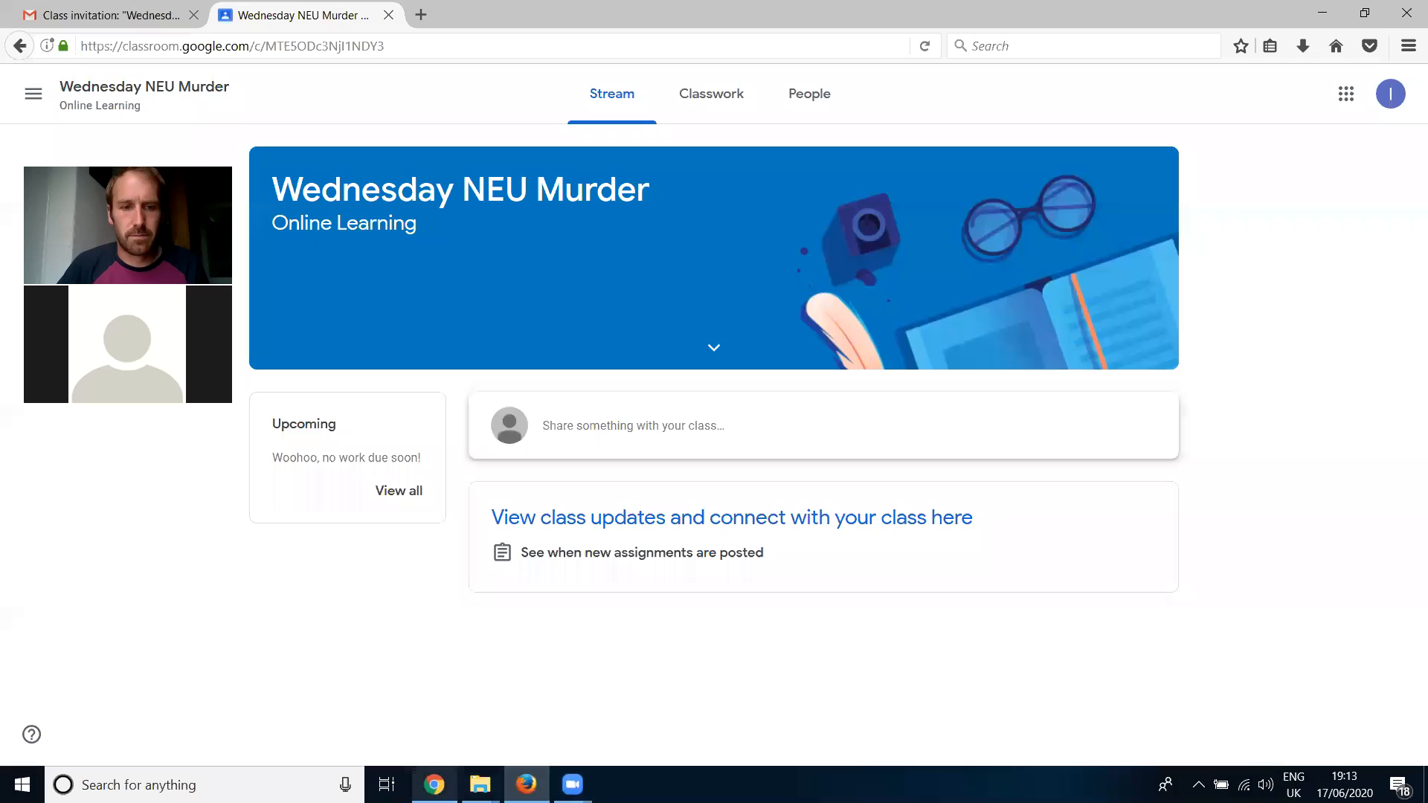
left_click(435, 785)
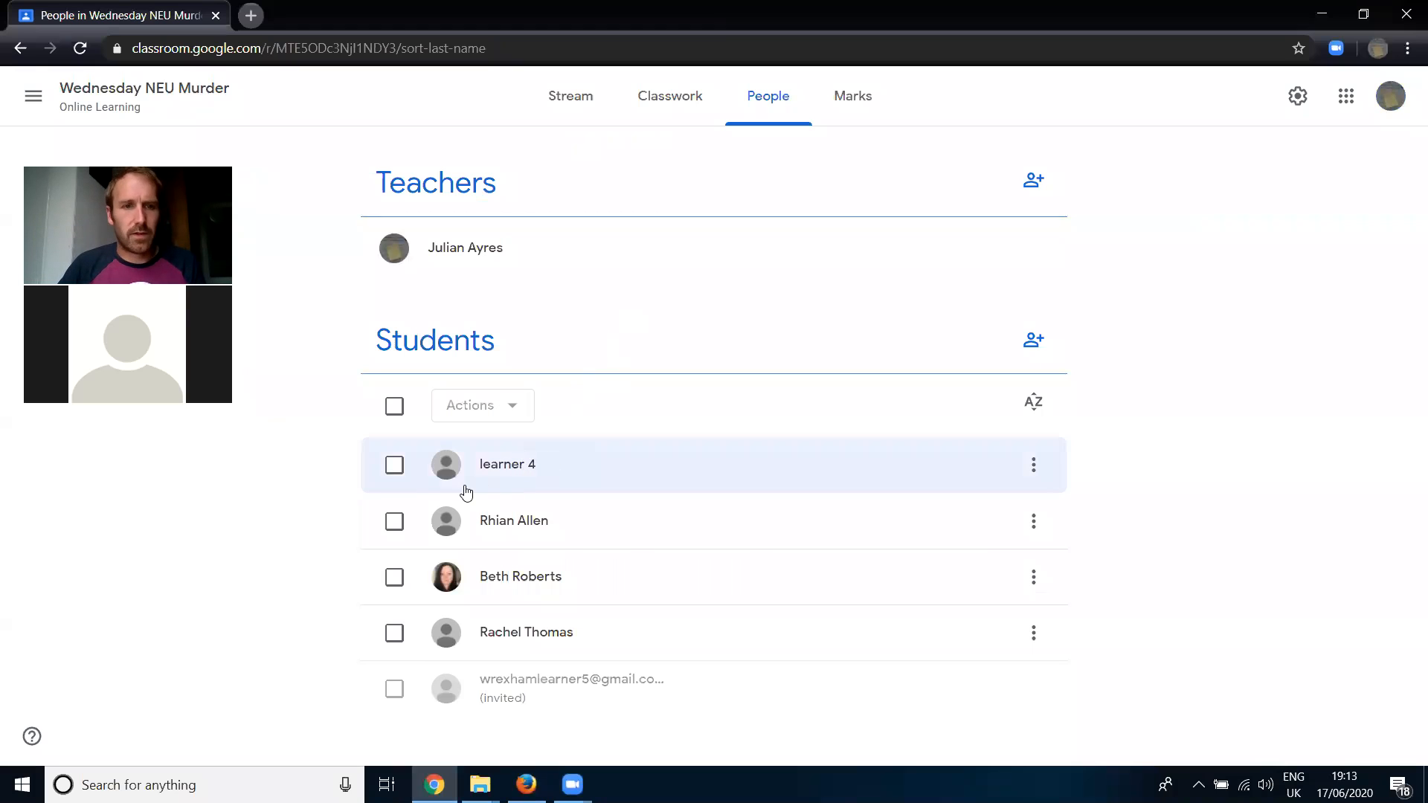
- Select all students, view the group actions available for them, and clear the selection without applying any
left_click(395, 407)
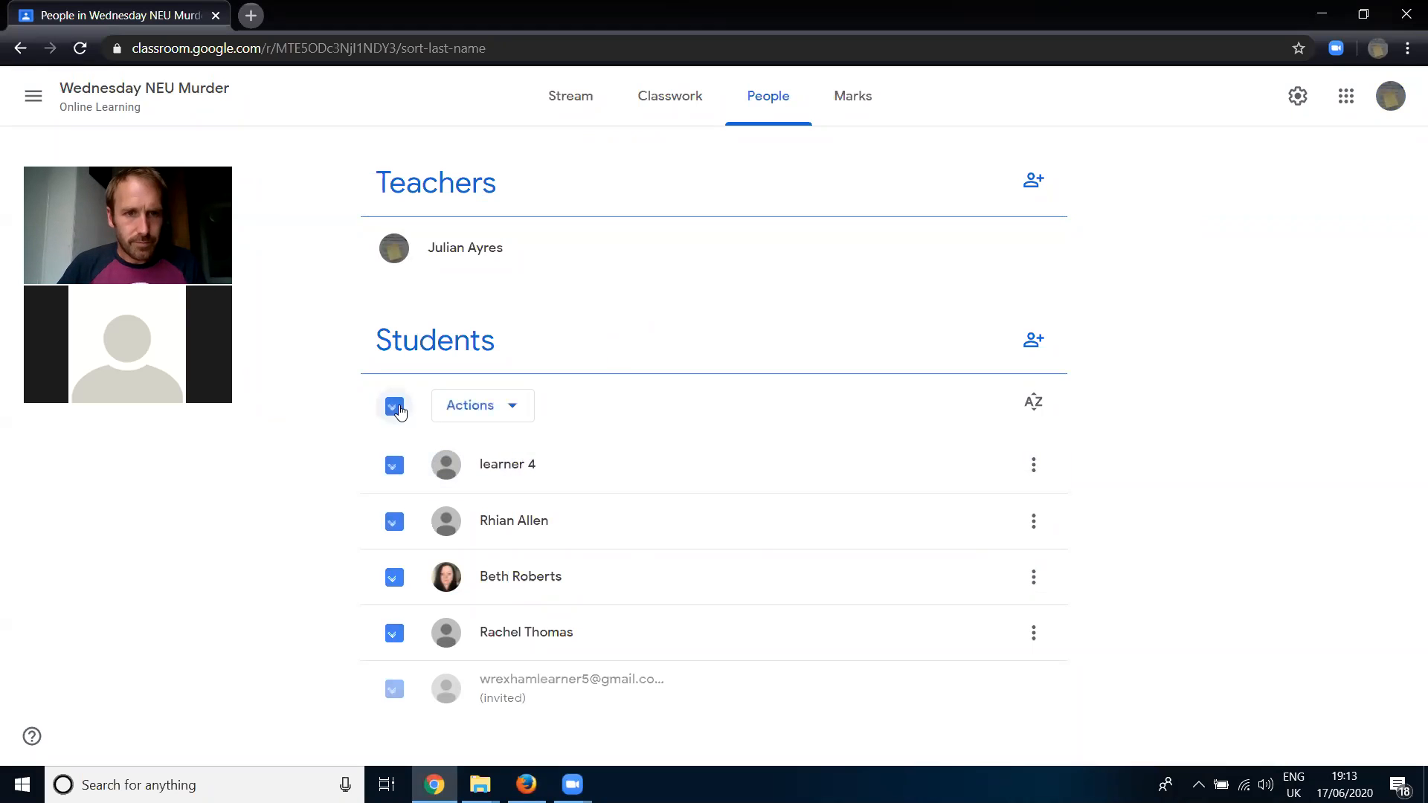
left_click(470, 408)
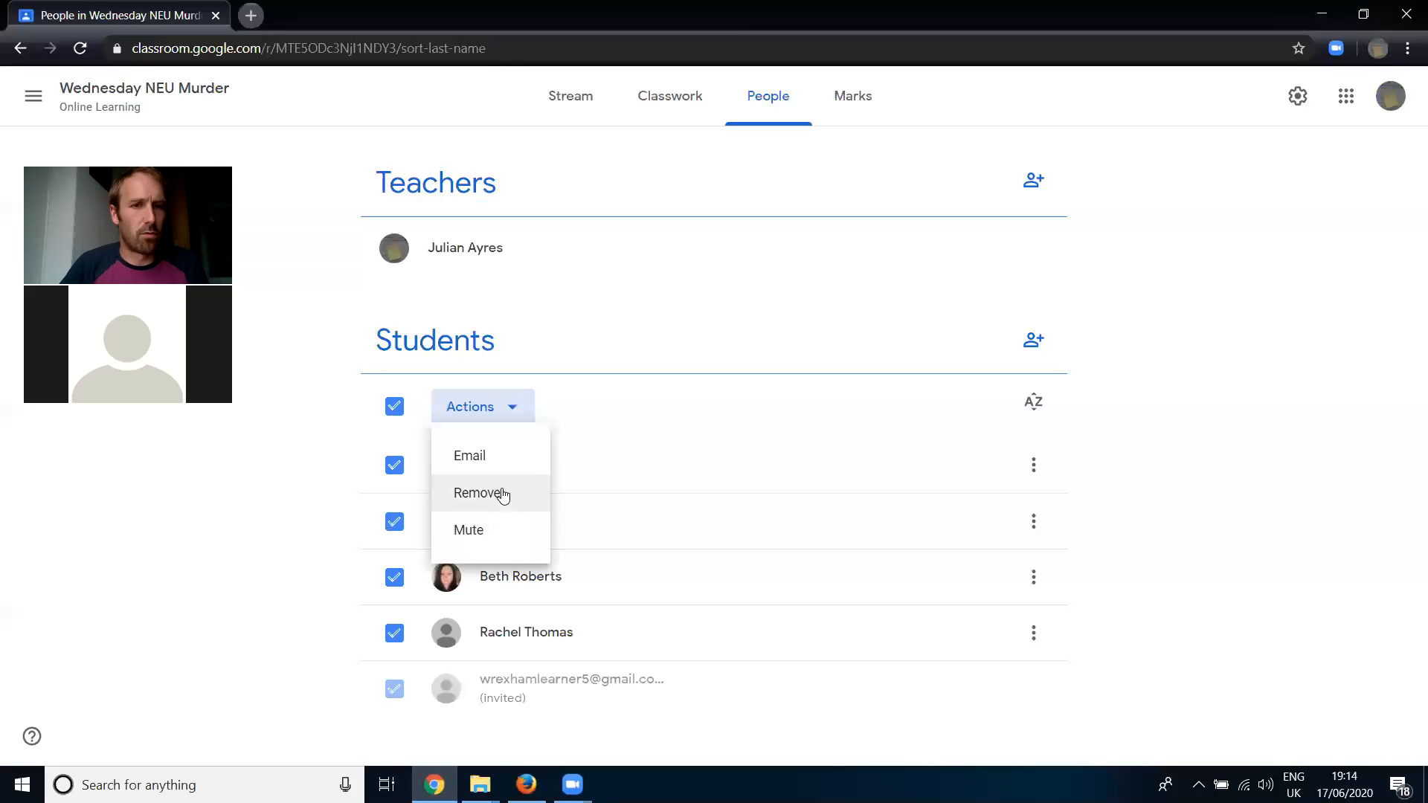
left_click(517, 402)
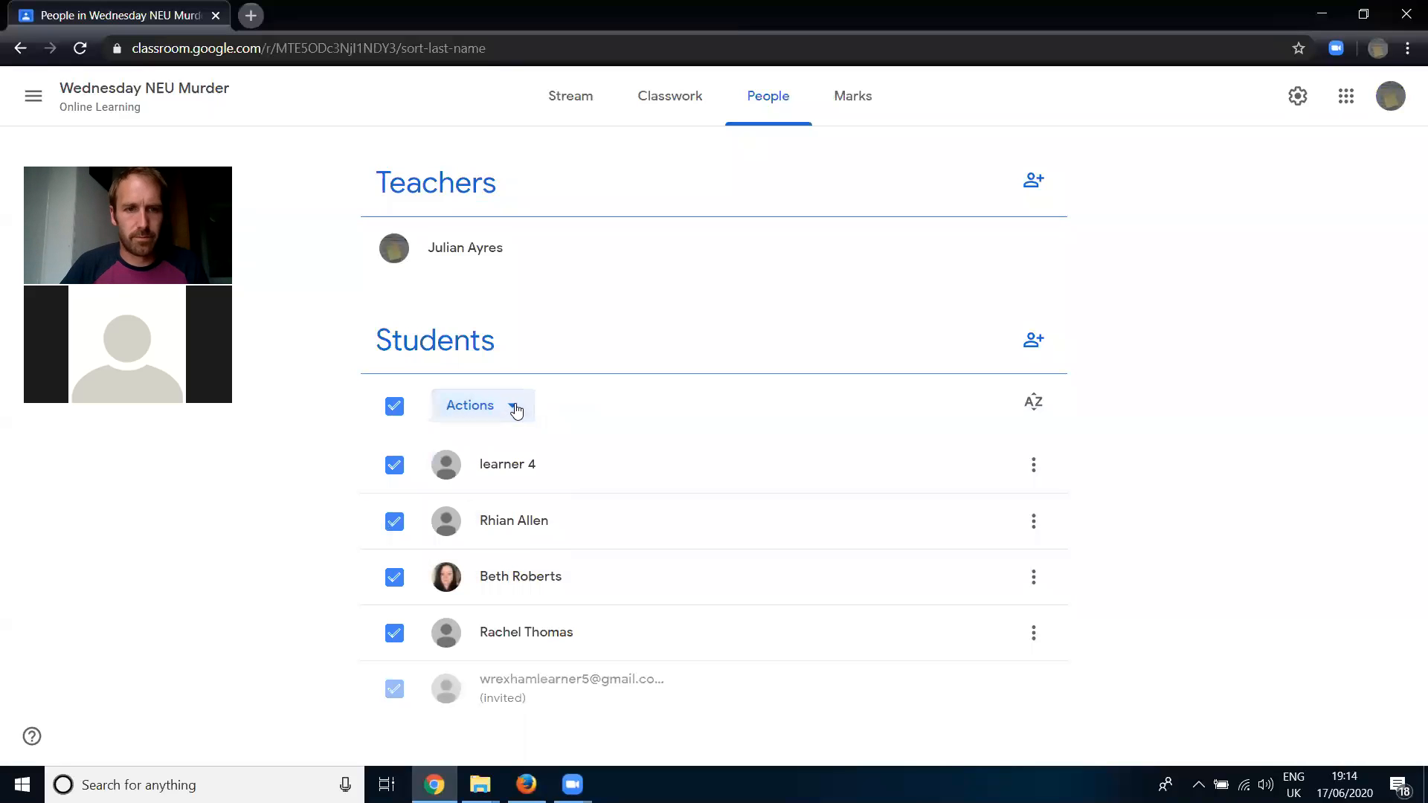
left_click(394, 406)
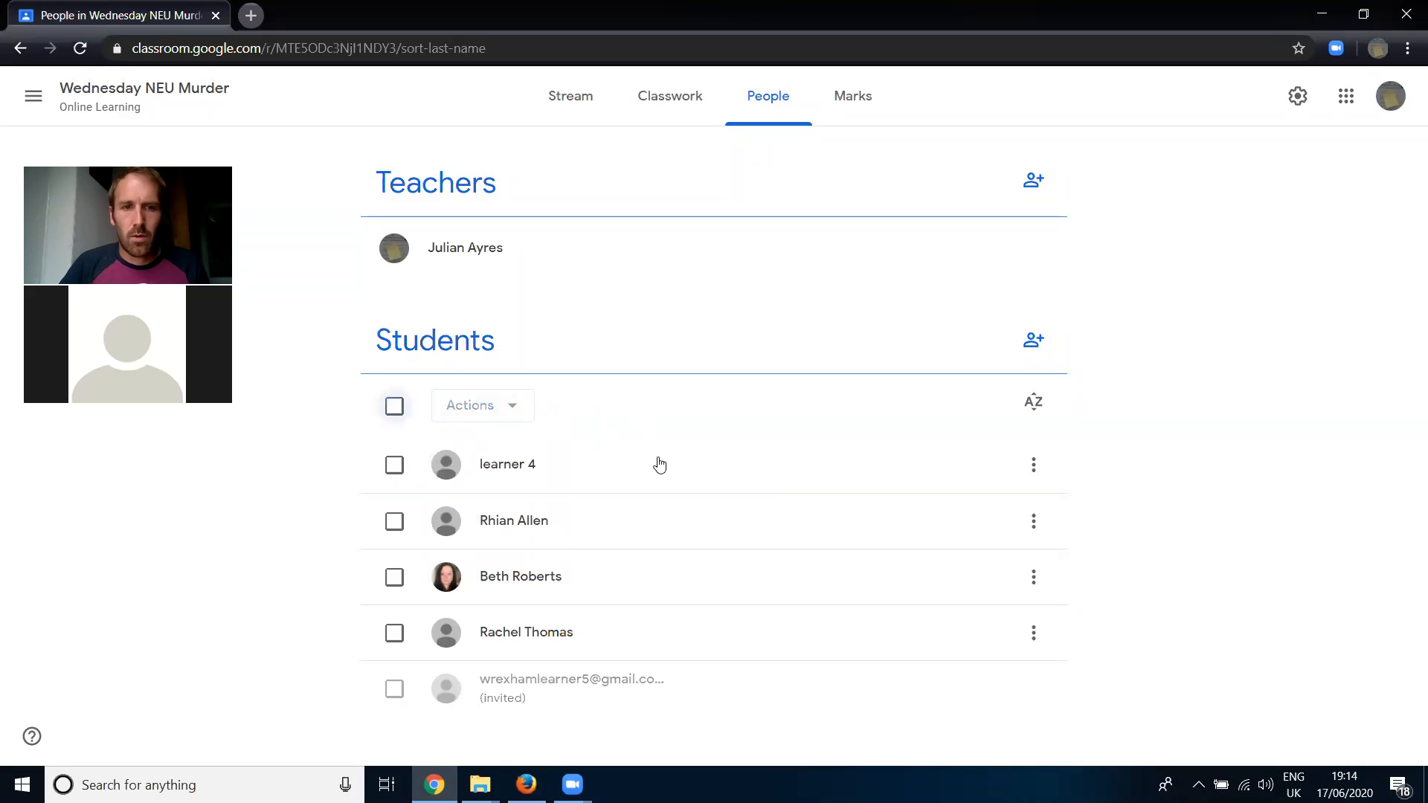
- Open a new e-mail to the first student in the list and close it without writing anything
left_click(1034, 467)
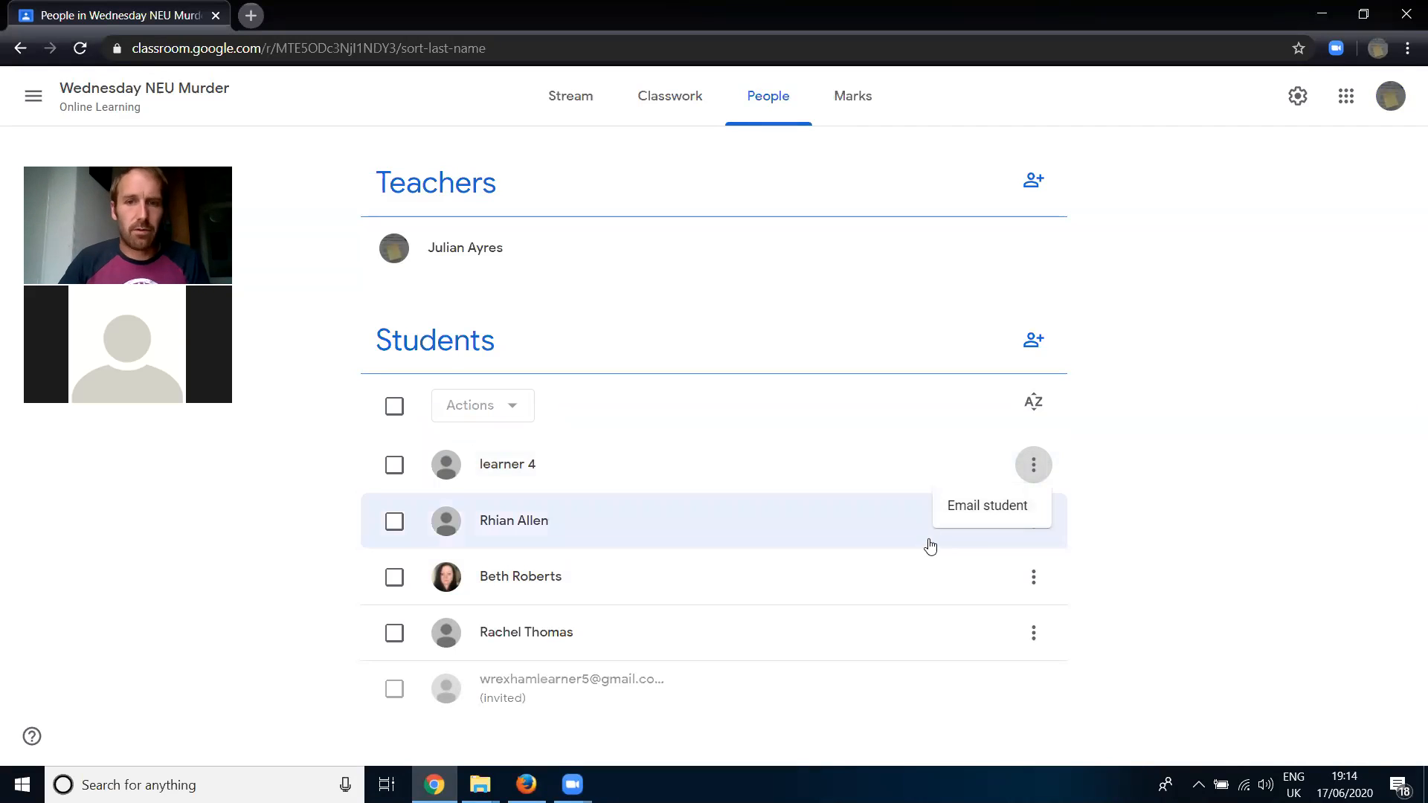
left_click(976, 513)
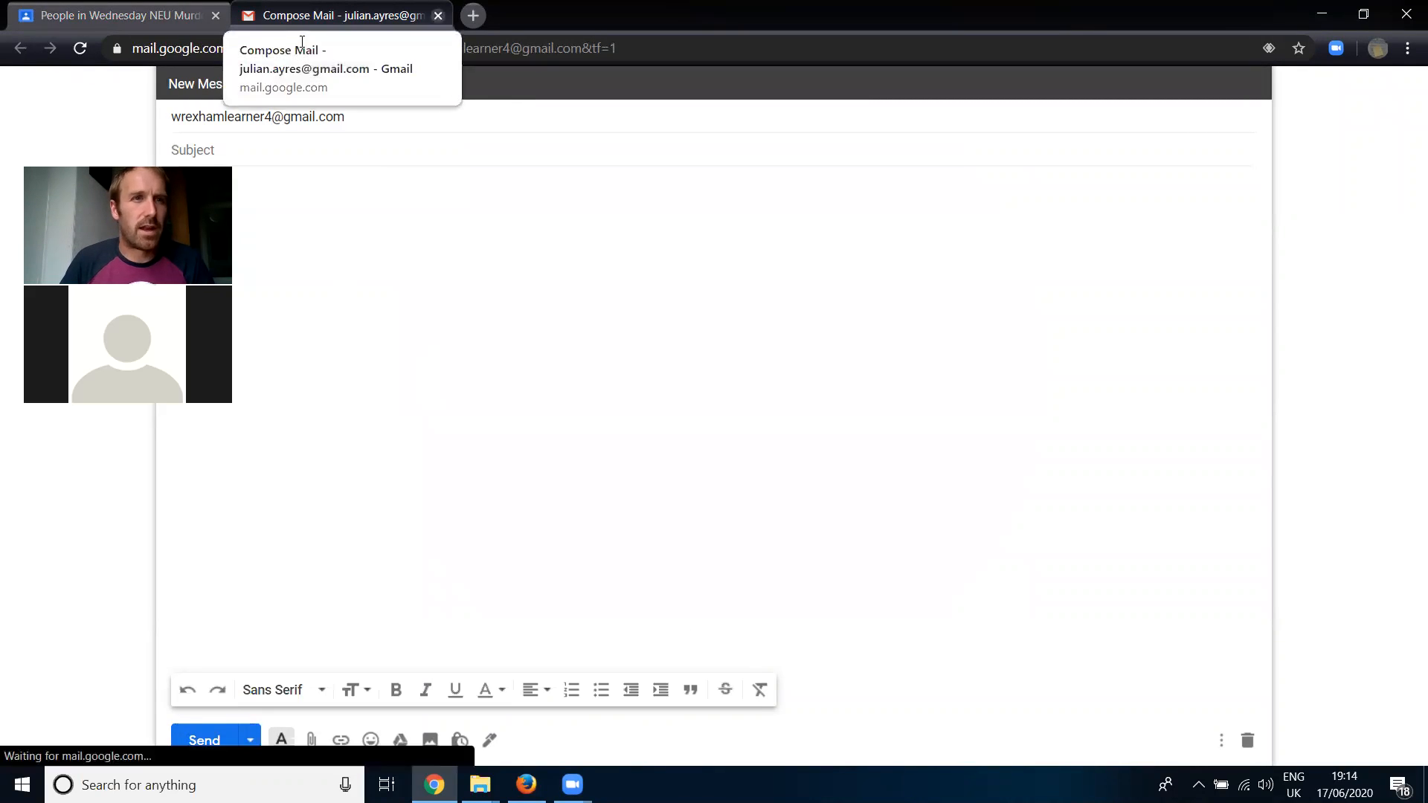
left_click(438, 16)
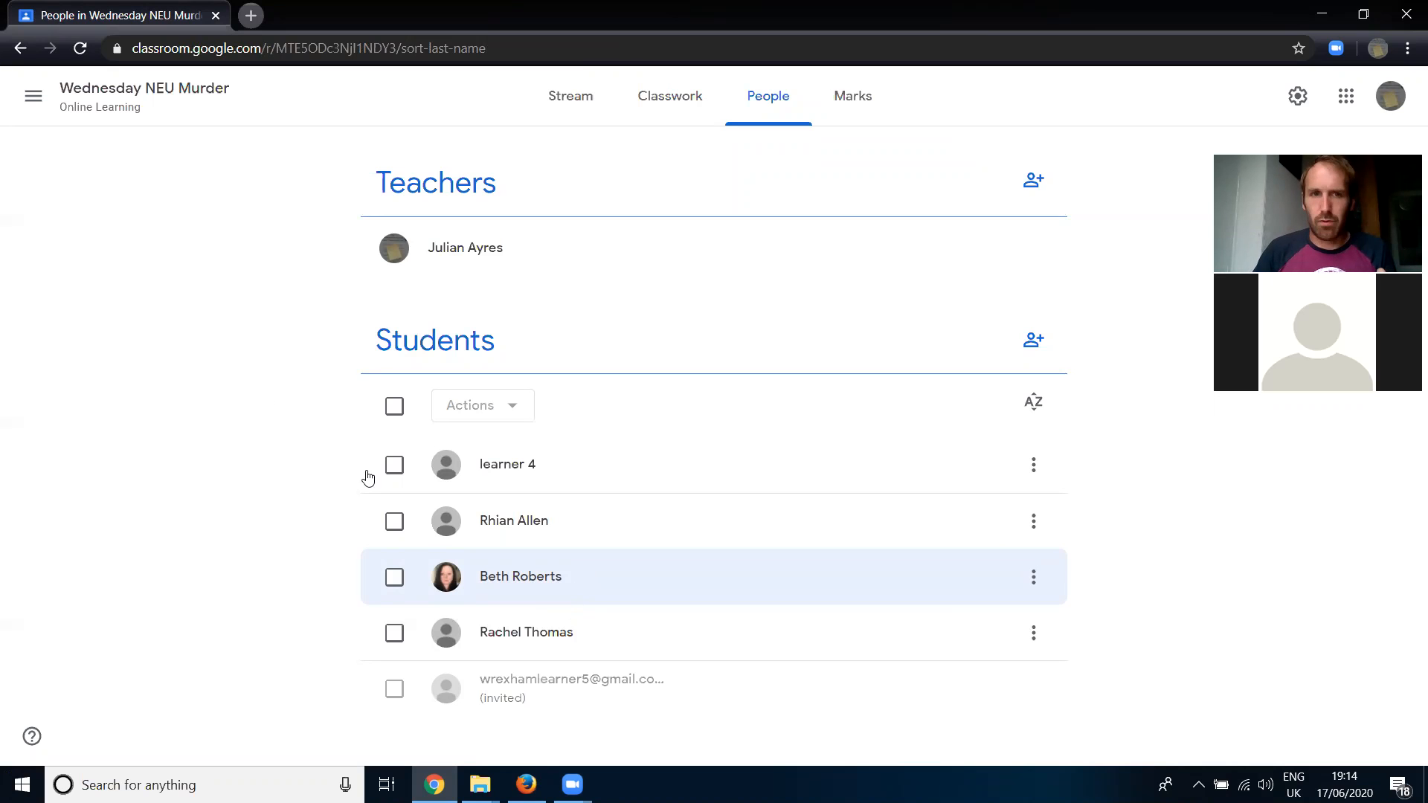
- Go to the class stream, display the class code enlarged and highlight it, and close the display
left_click(78, 106)
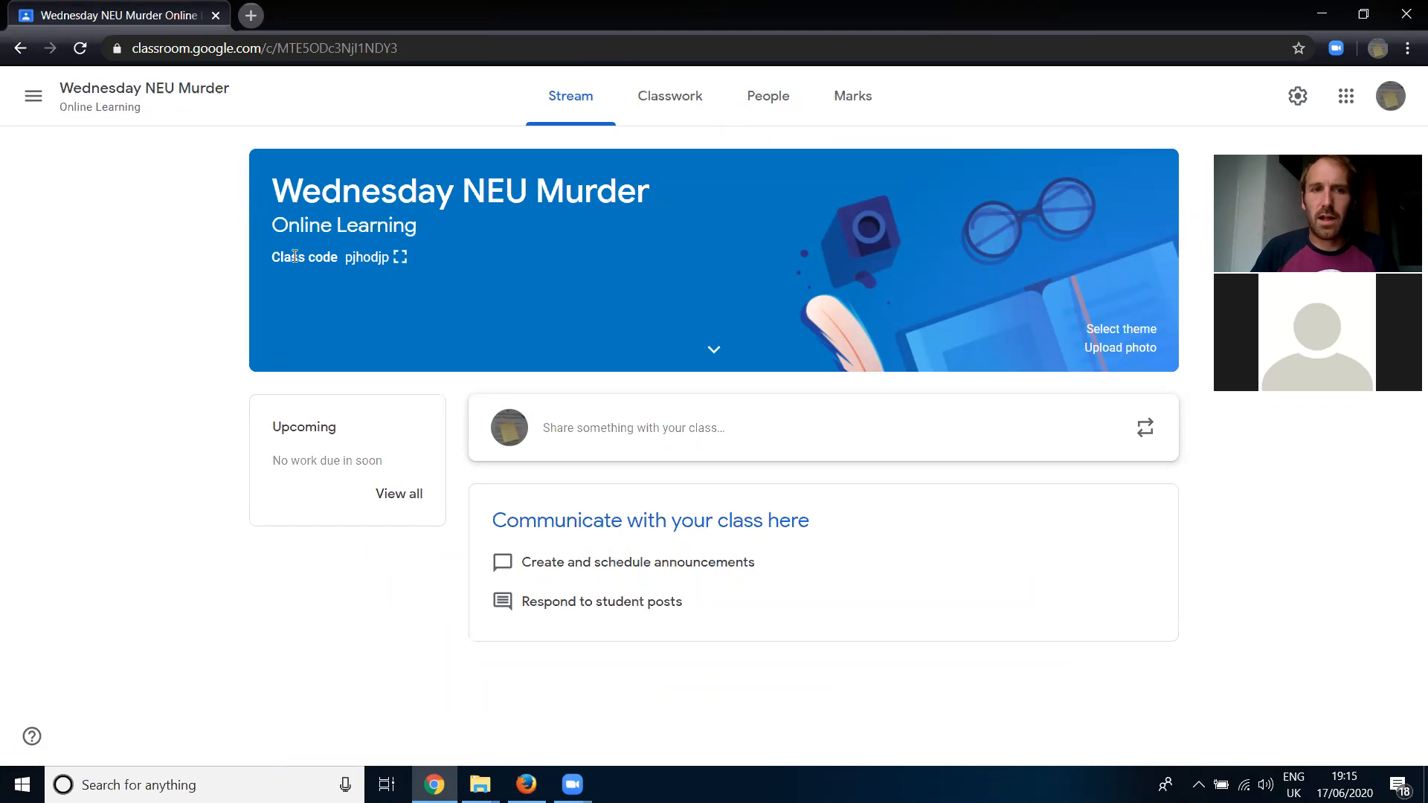
left_click(401, 258)
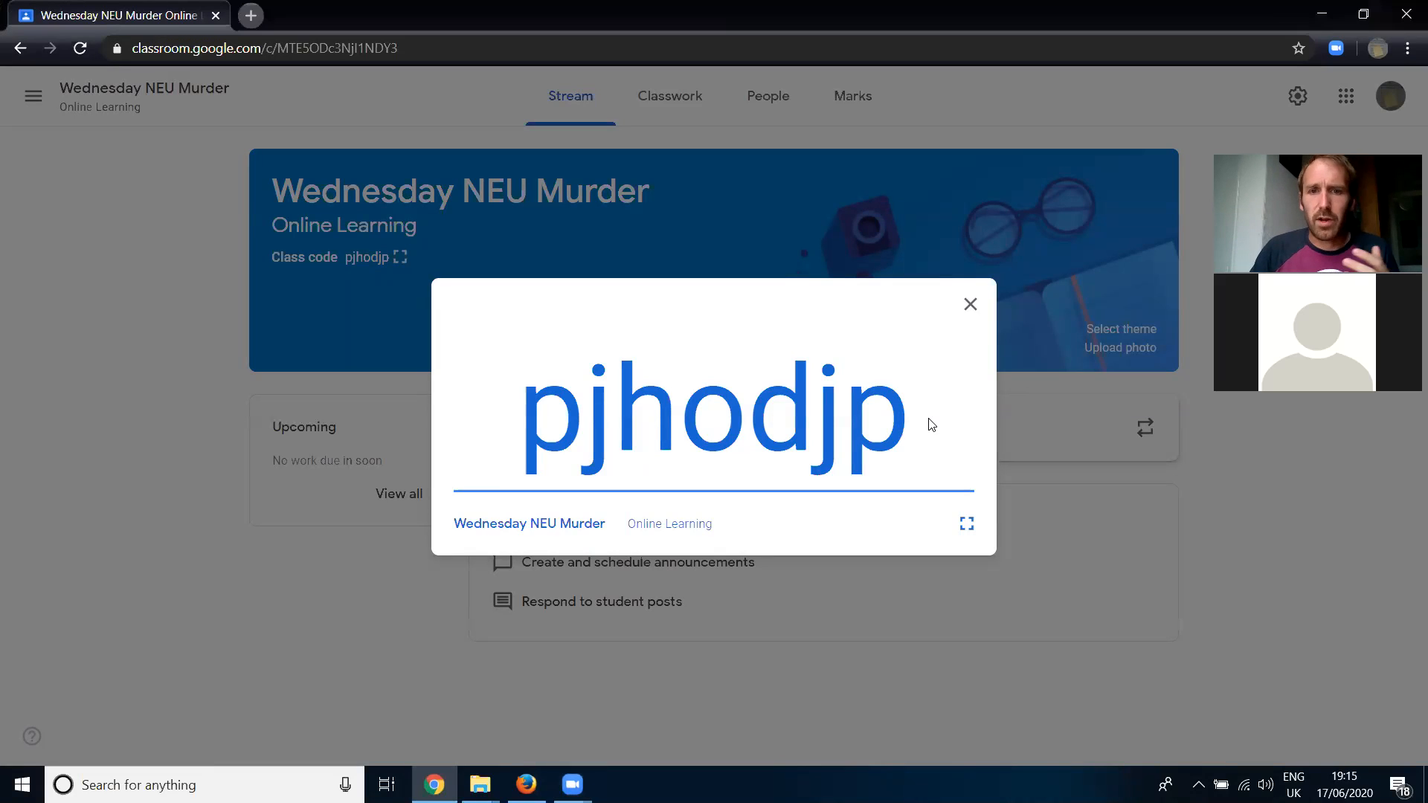
left_click_drag(906, 414, 538, 441)
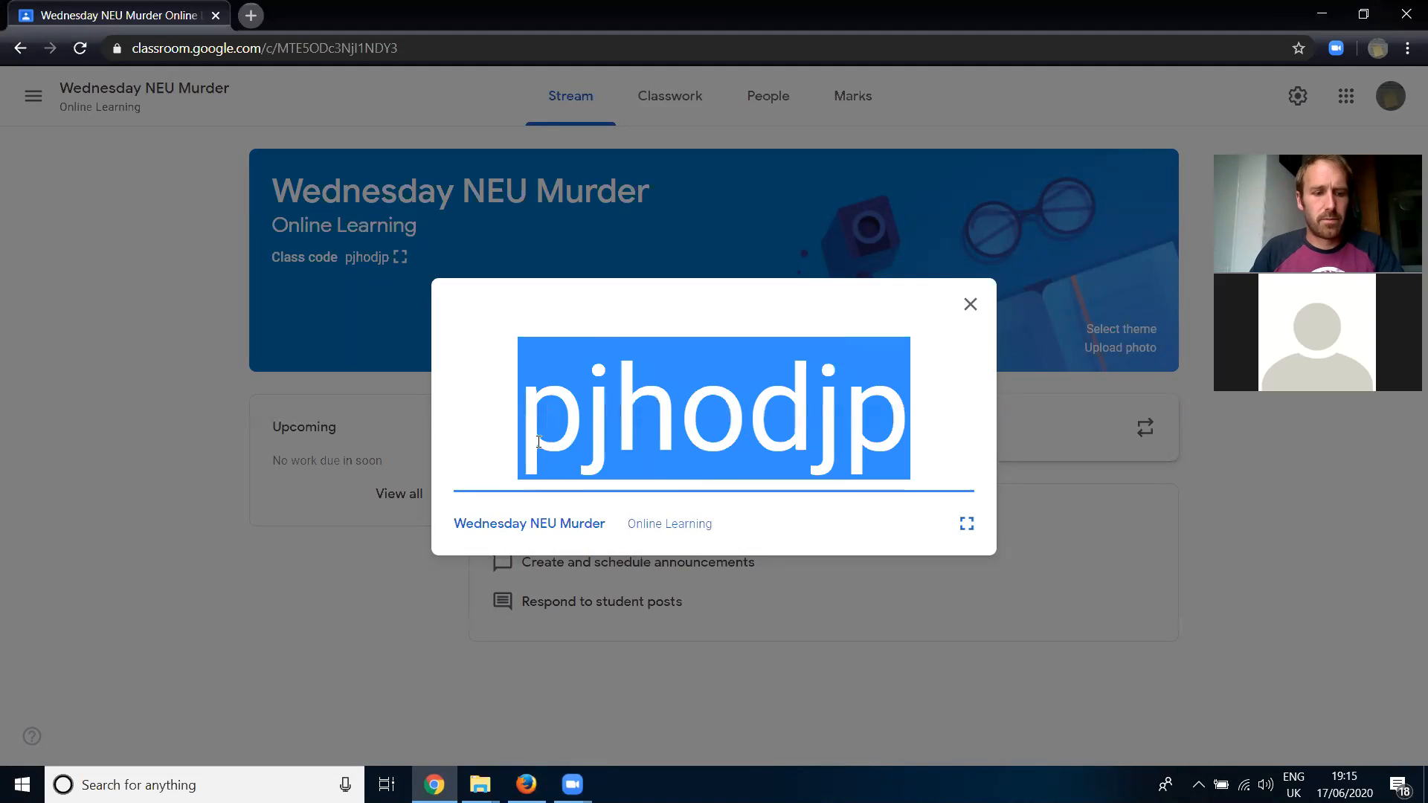
left_click(970, 306)
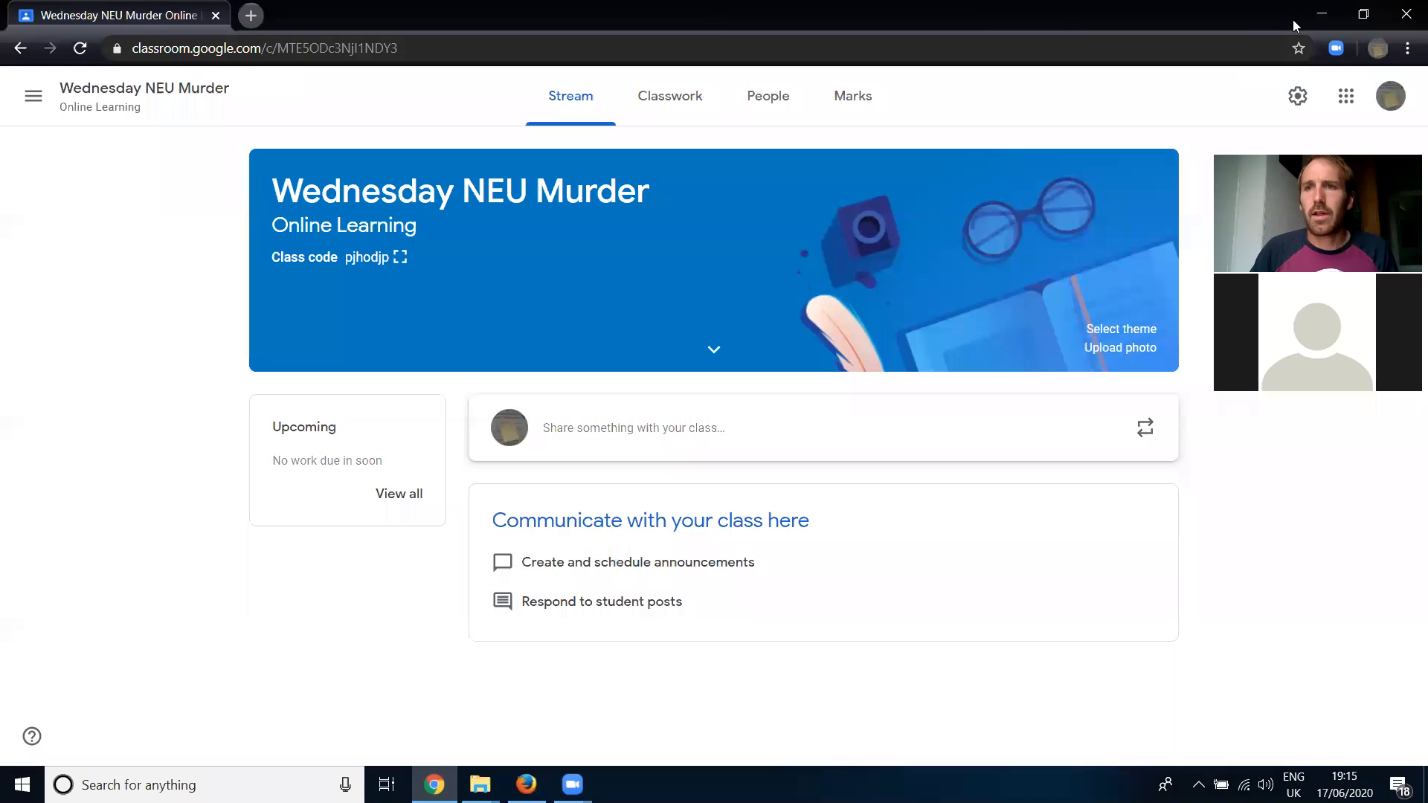
- Switch to Internet Explorer, search for "google classroom" and open the Classroom sign-in result
left_click(1322, 14)
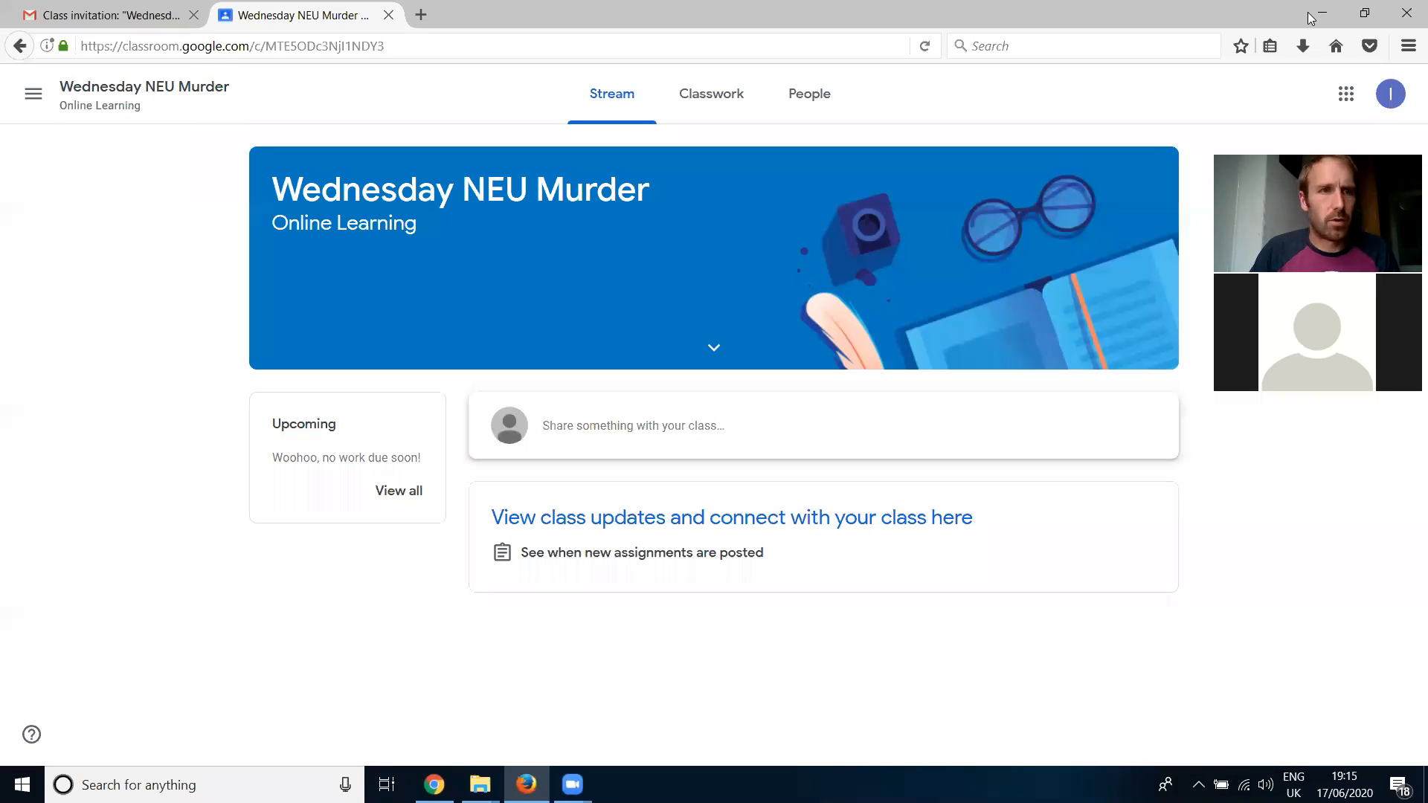
left_click(1322, 13)
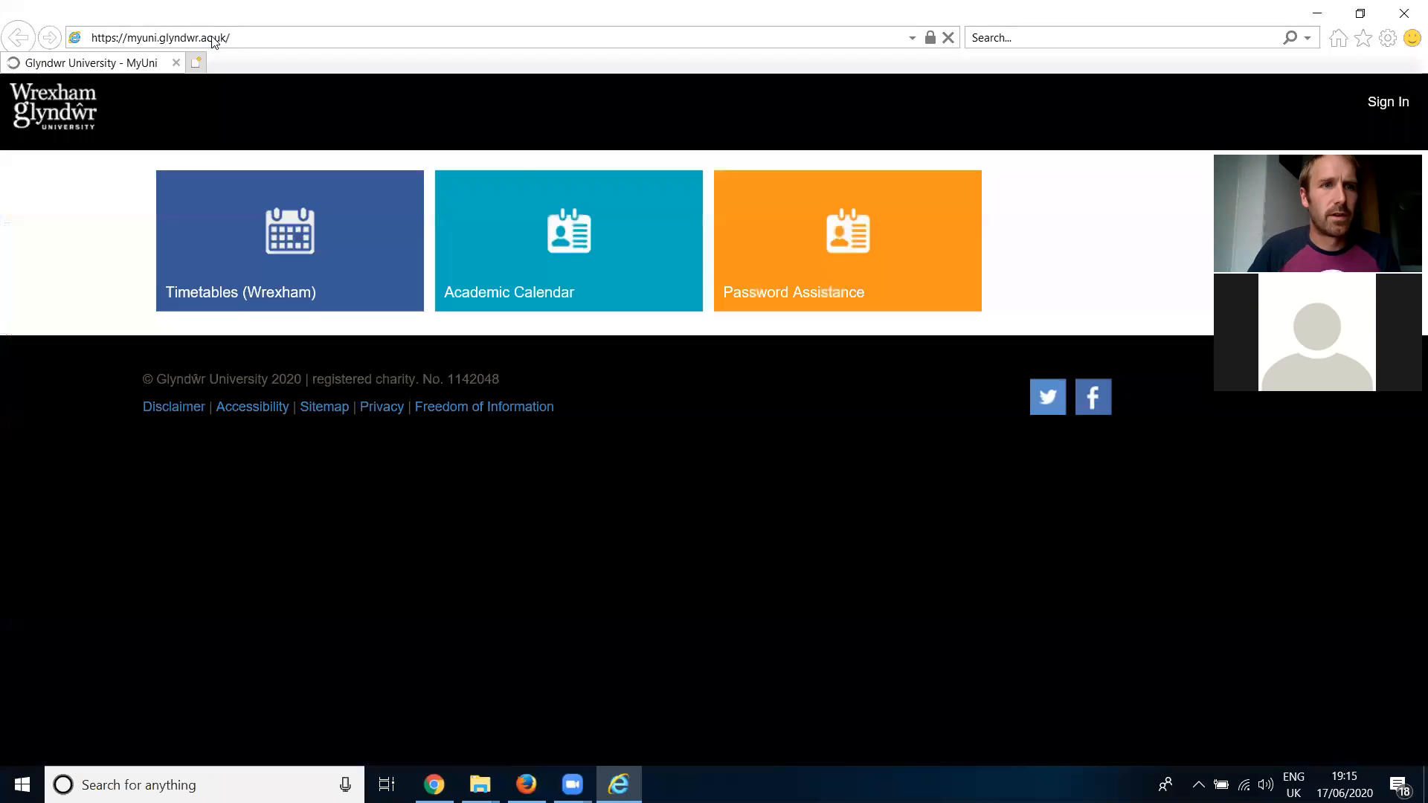
left_click(212, 37)
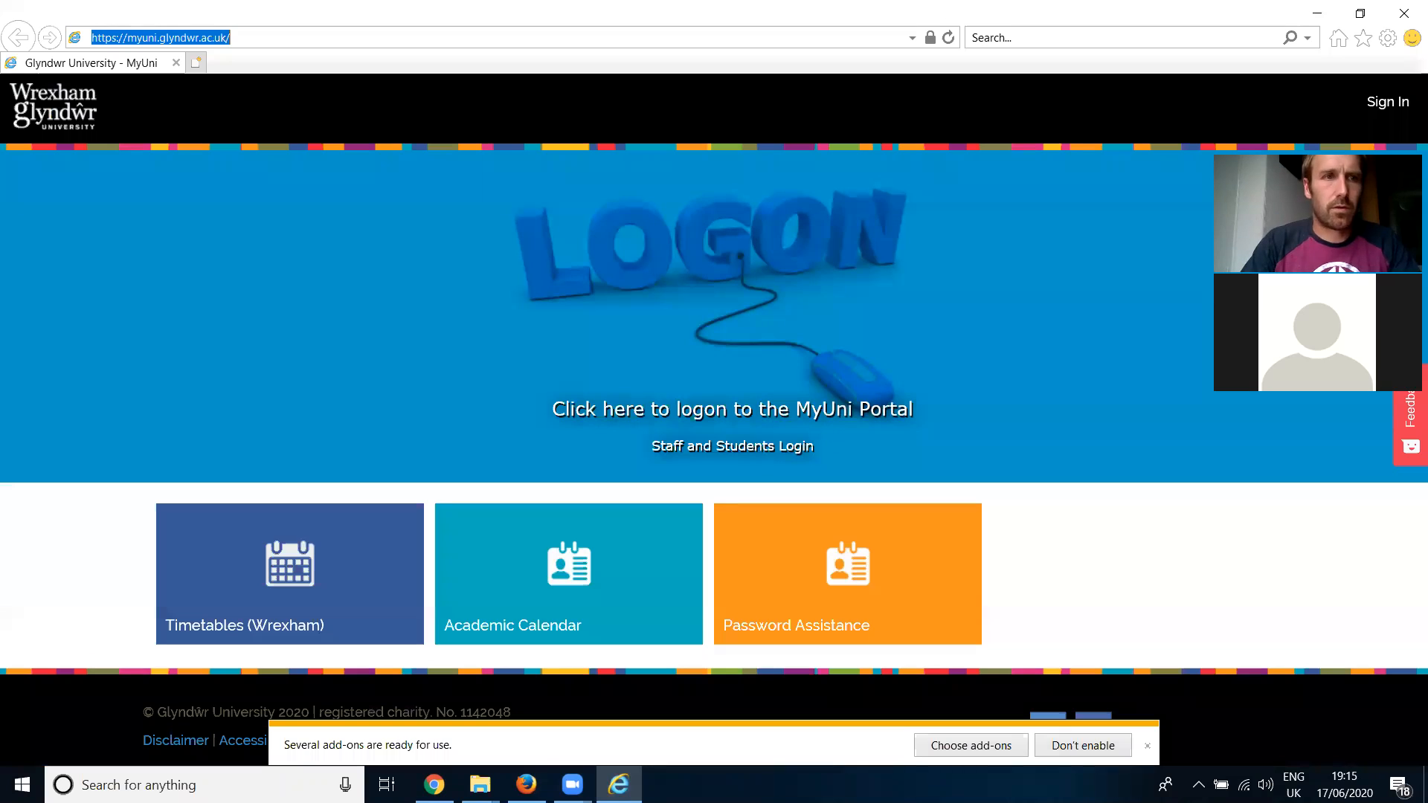
type("google classroom")
key("Return")
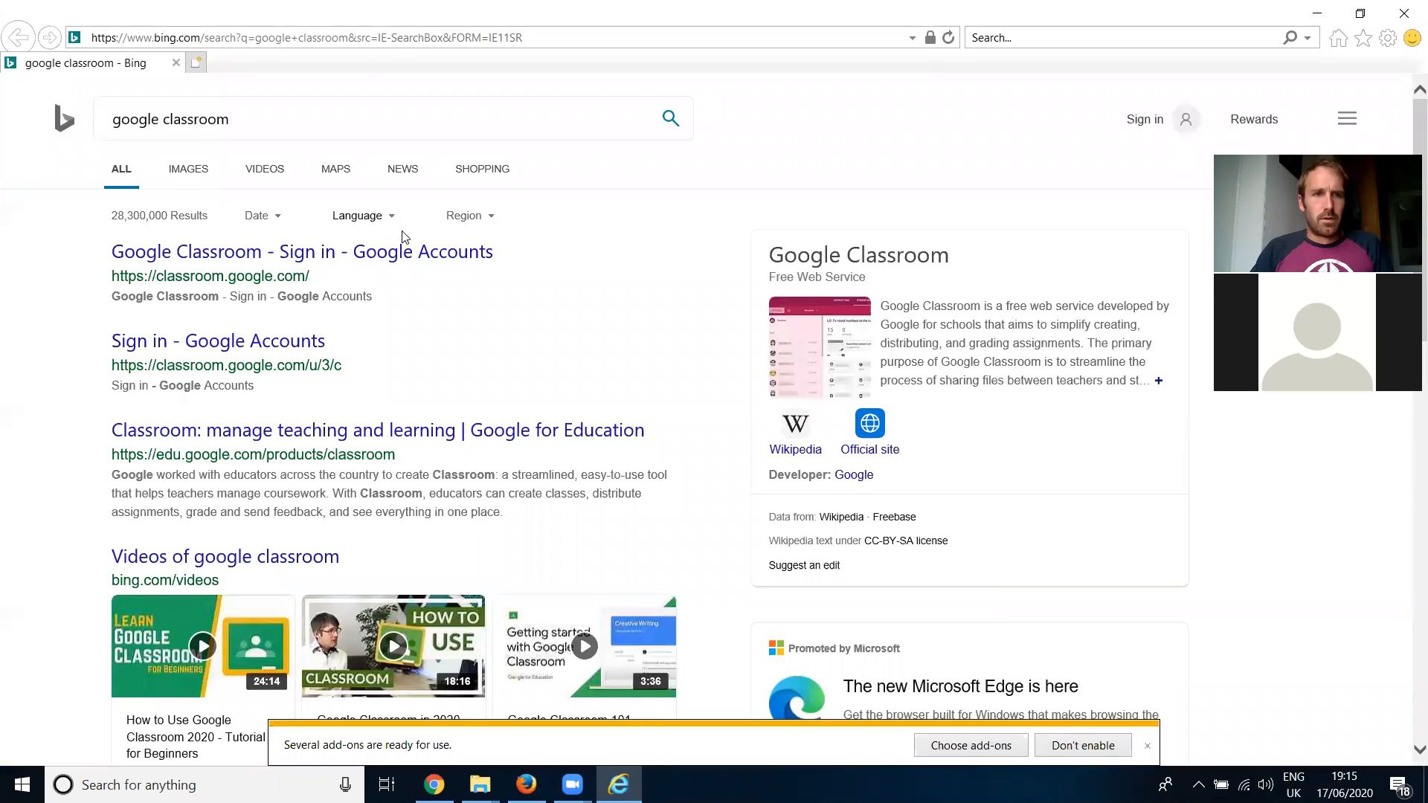
left_click(223, 344)
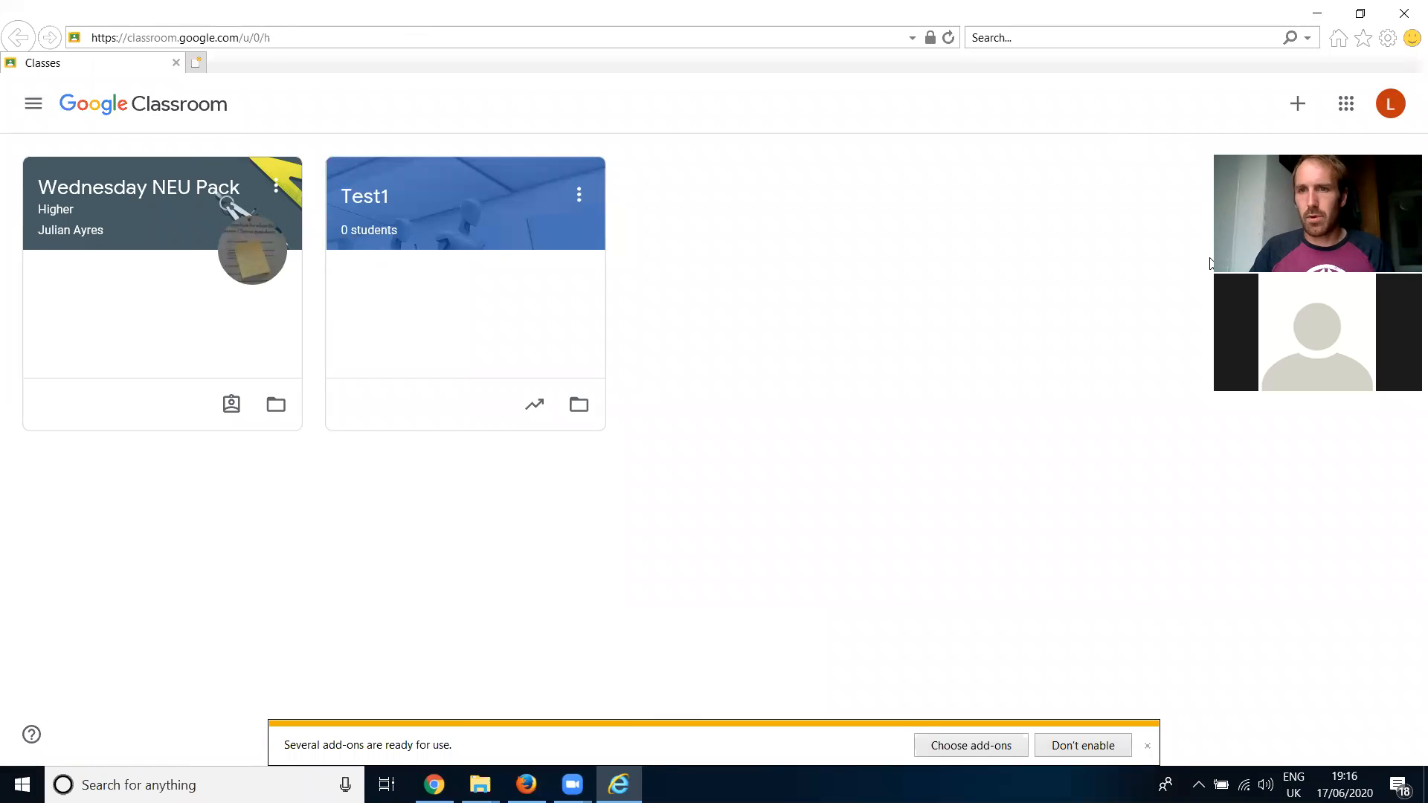
- Join the class from the learner's account by pasting the class code
left_click(1295, 105)
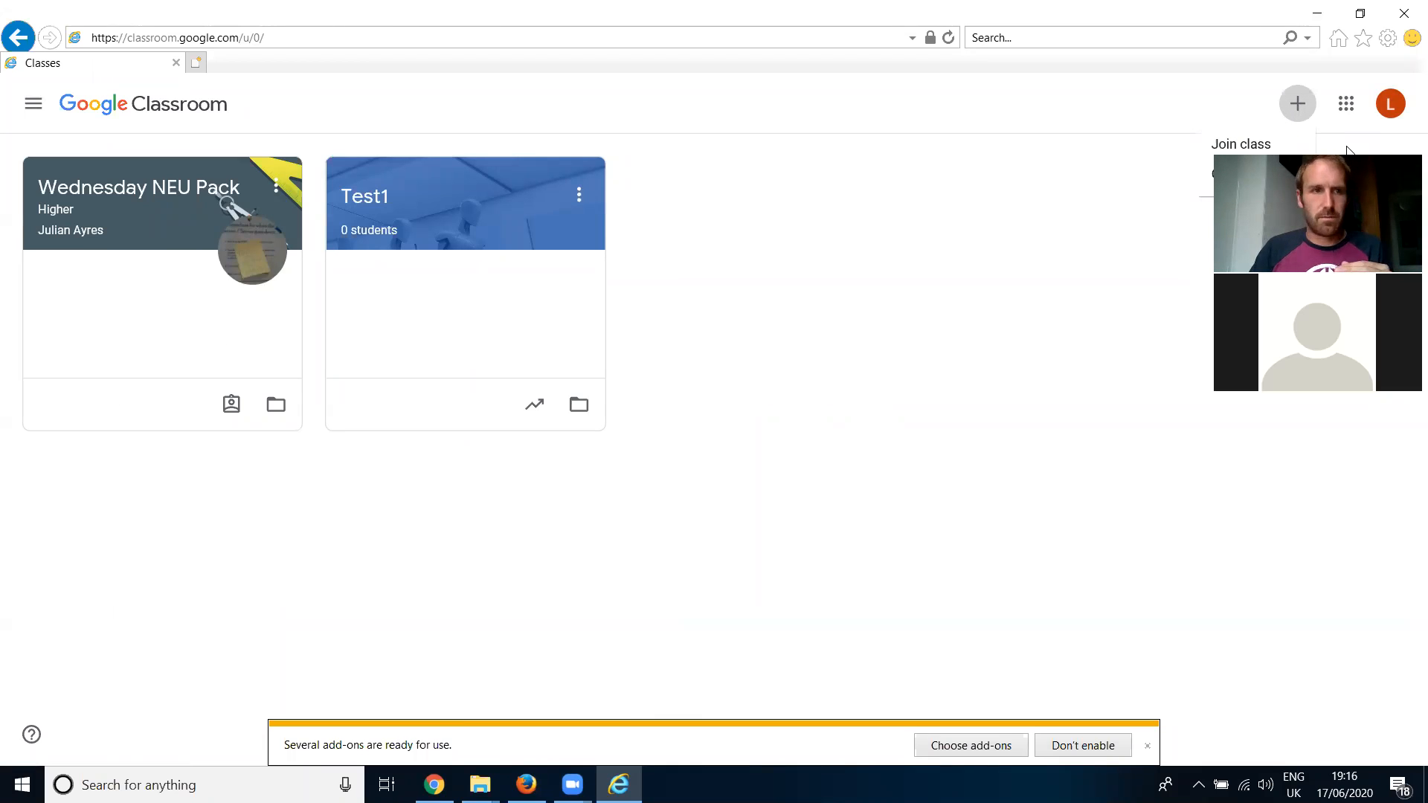
left_click(1262, 145)
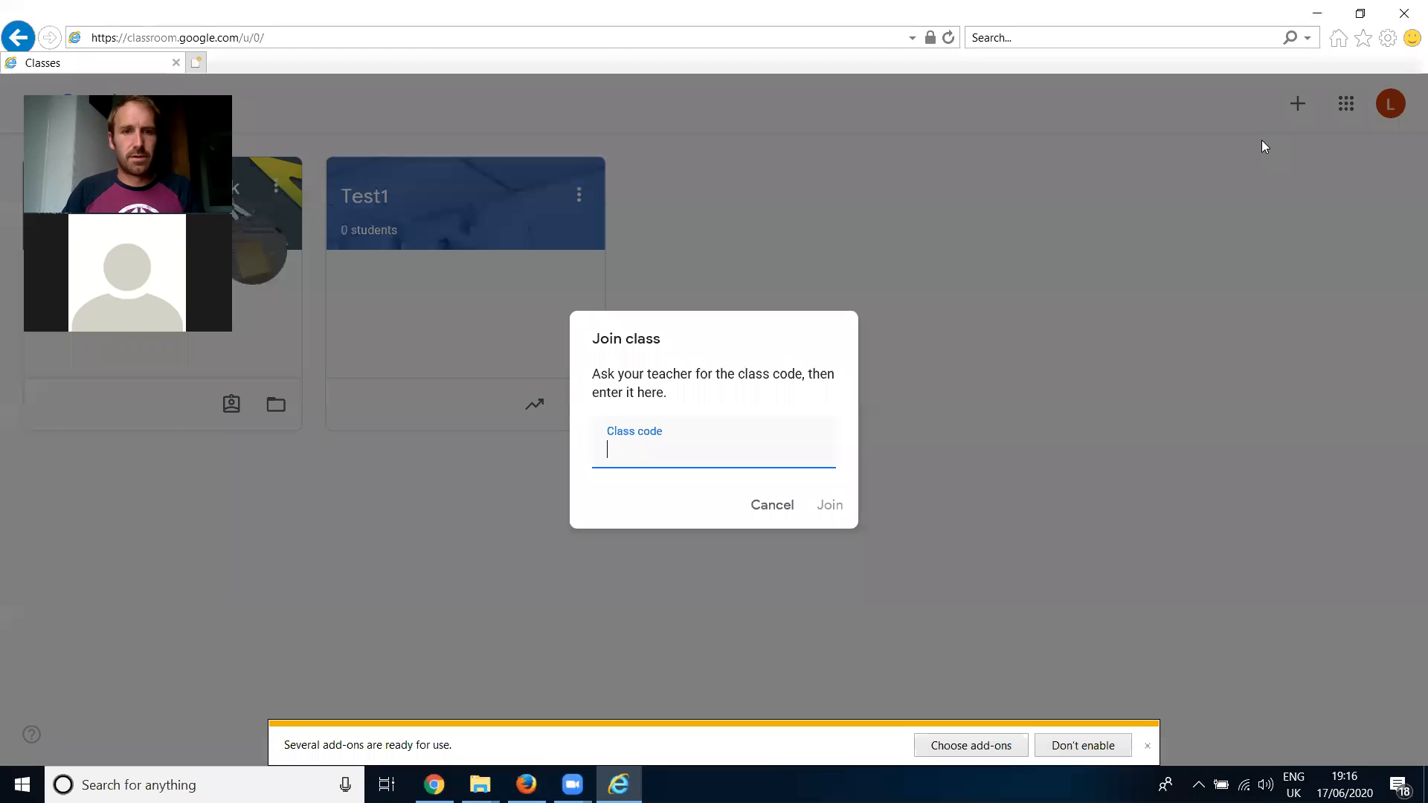
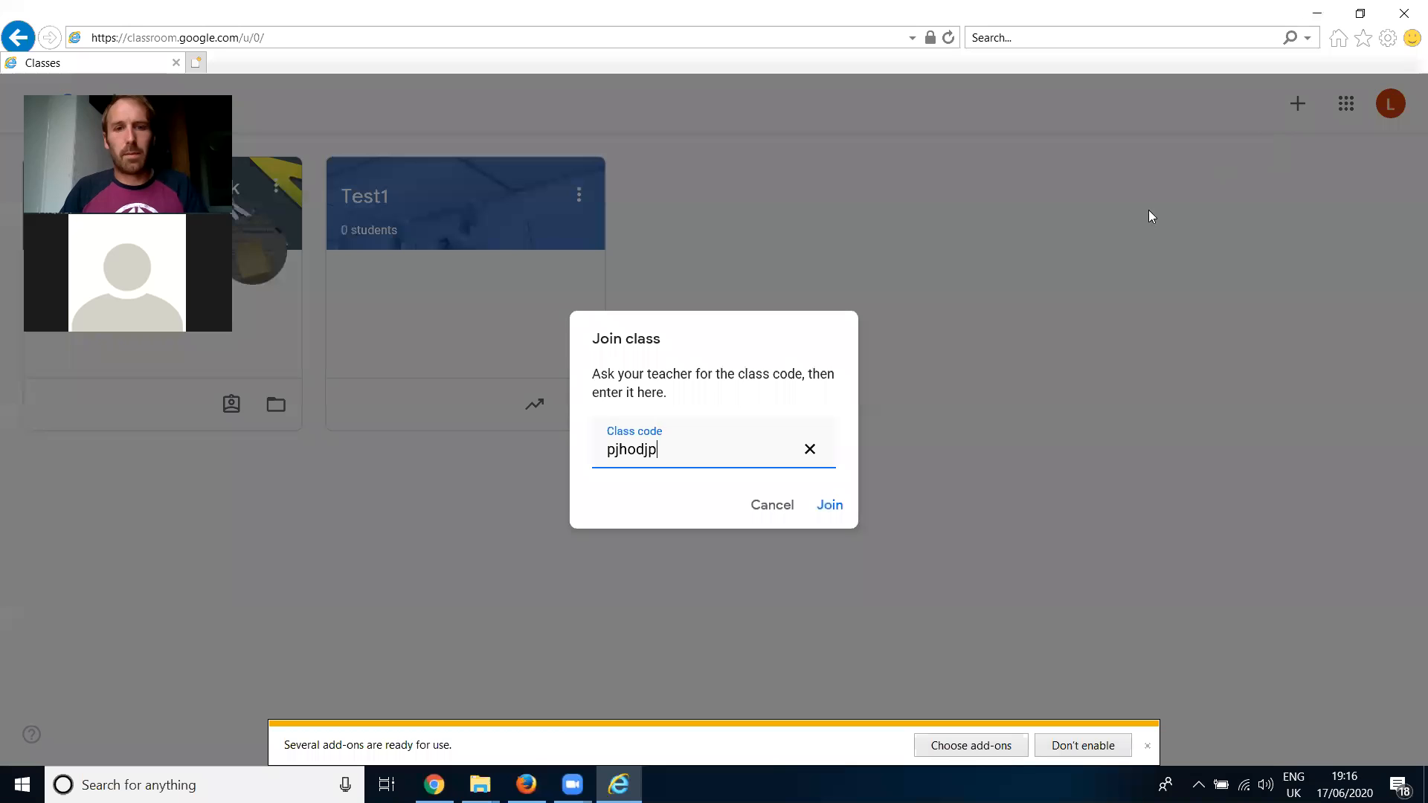
left_click(831, 507)
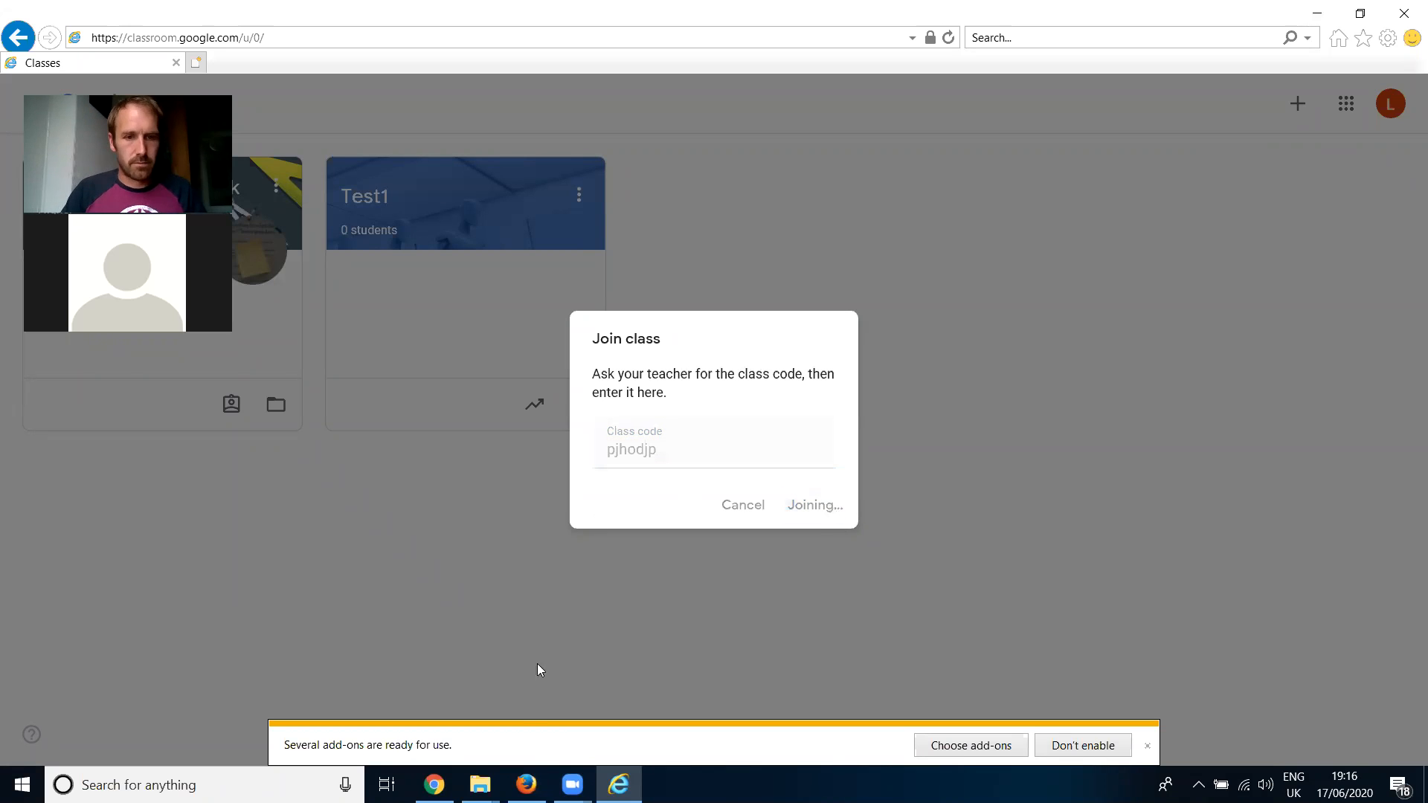
- Check the teacher's student list in Chrome, and view the joined class in Internet Explorer, dismissing the add-ons notice
left_click(447, 780)
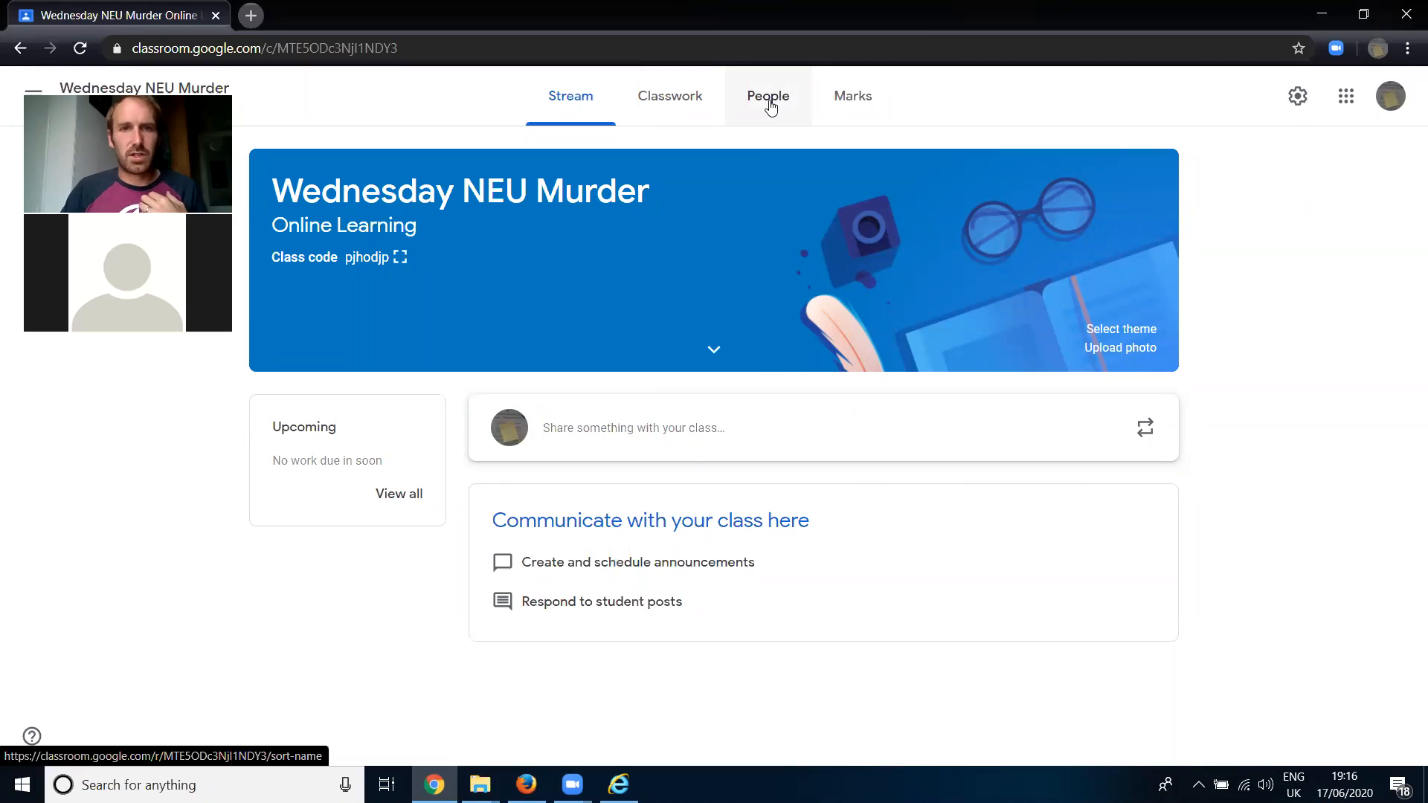
left_click(771, 107)
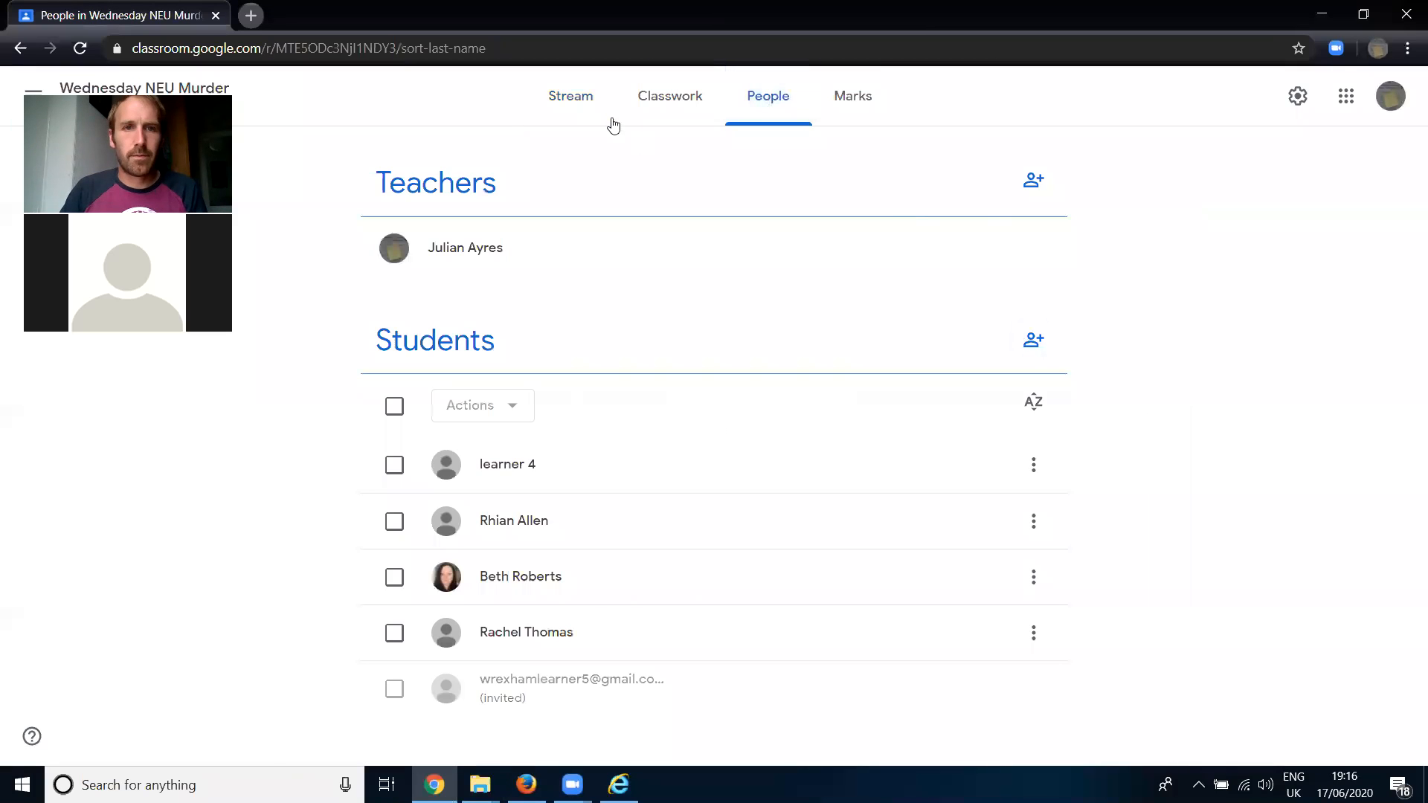
left_click(578, 98)
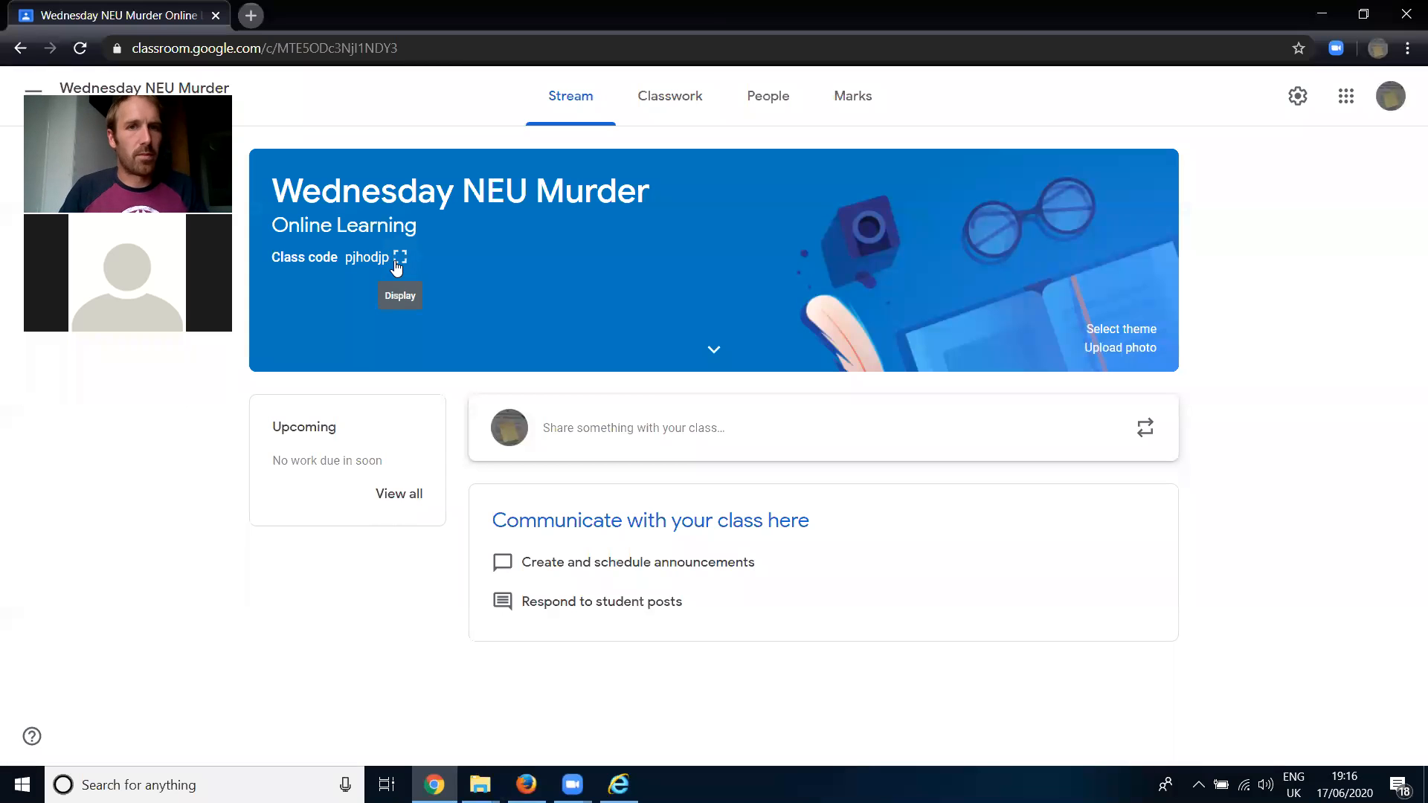
left_click(619, 785)
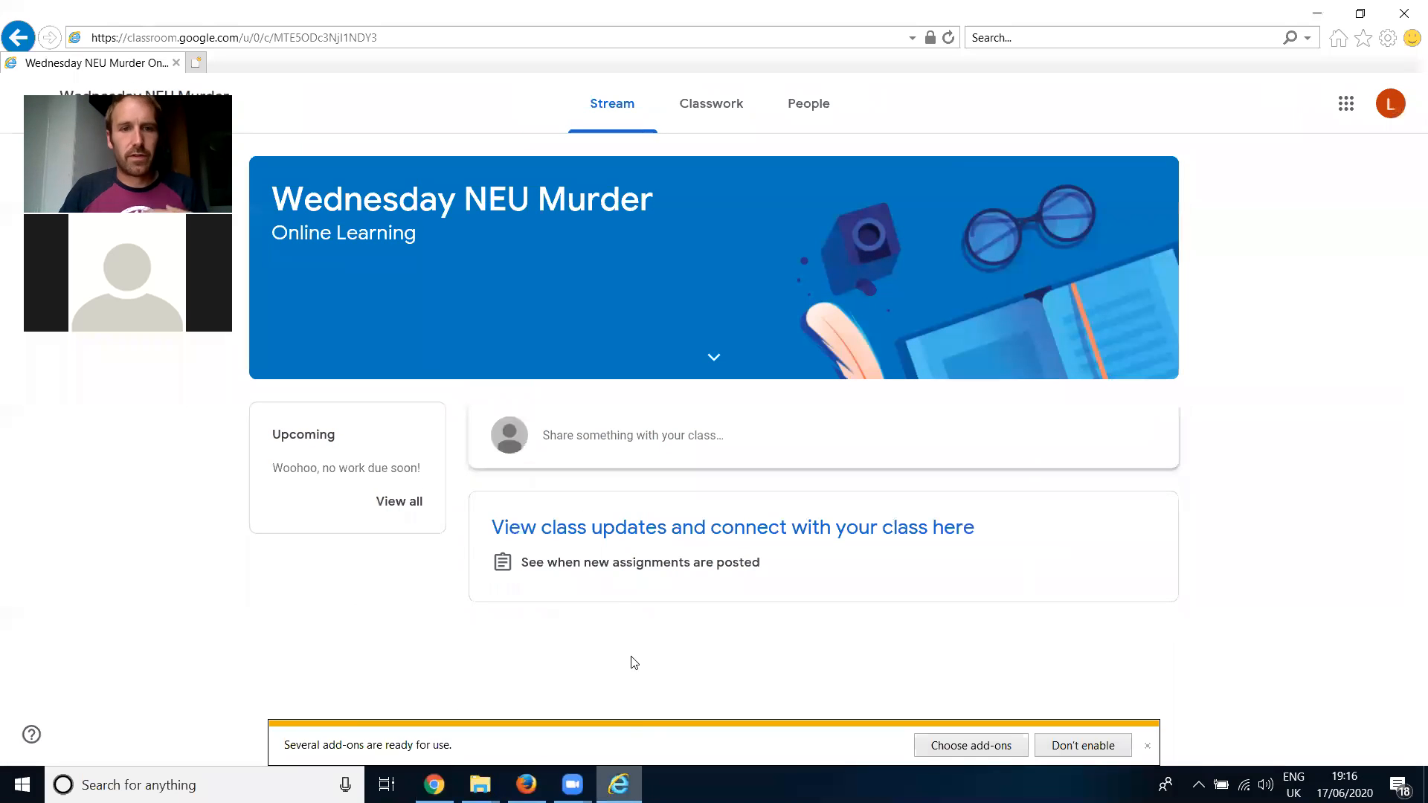
left_click(1147, 746)
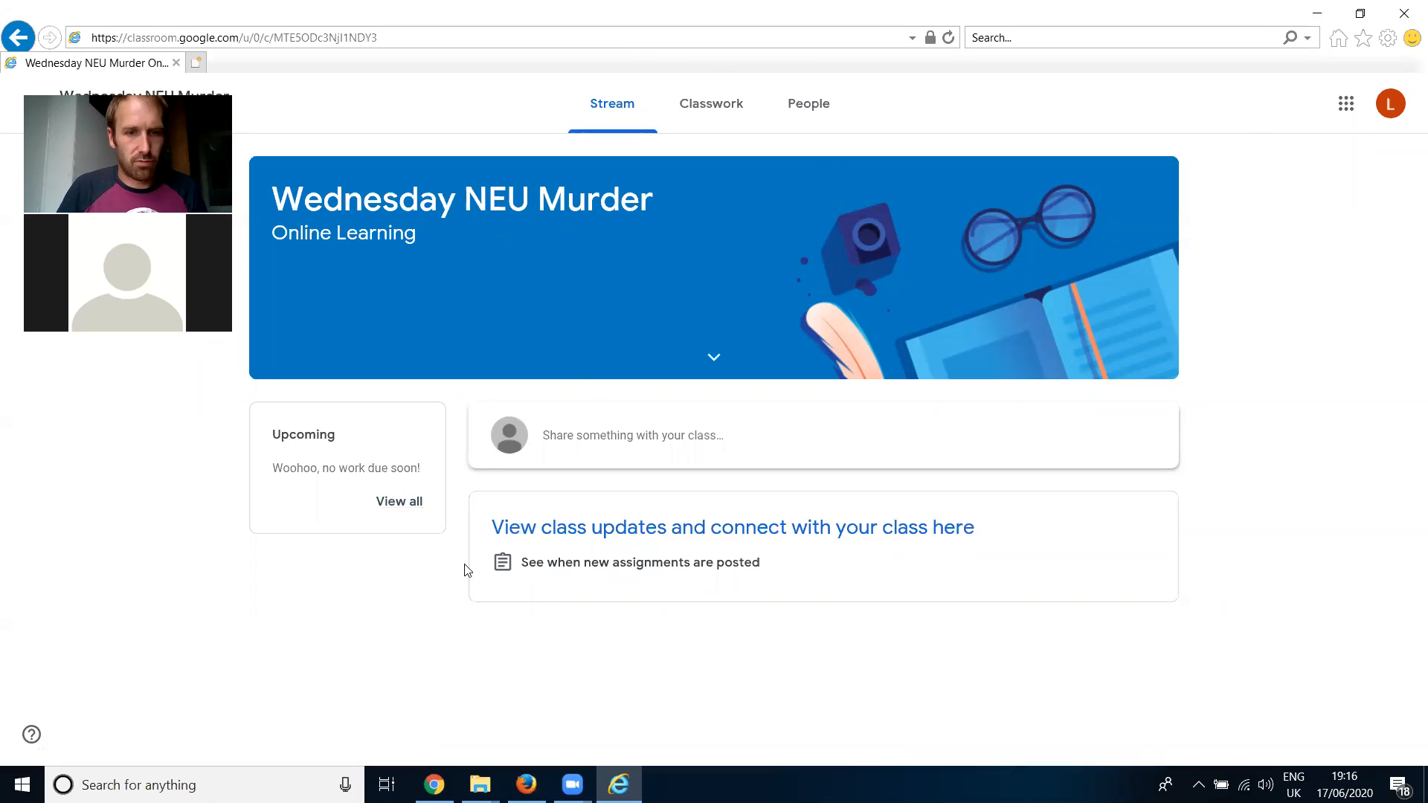
- Switch back to Chrome and review the teacher's updated student list from start to end
left_click(434, 785)
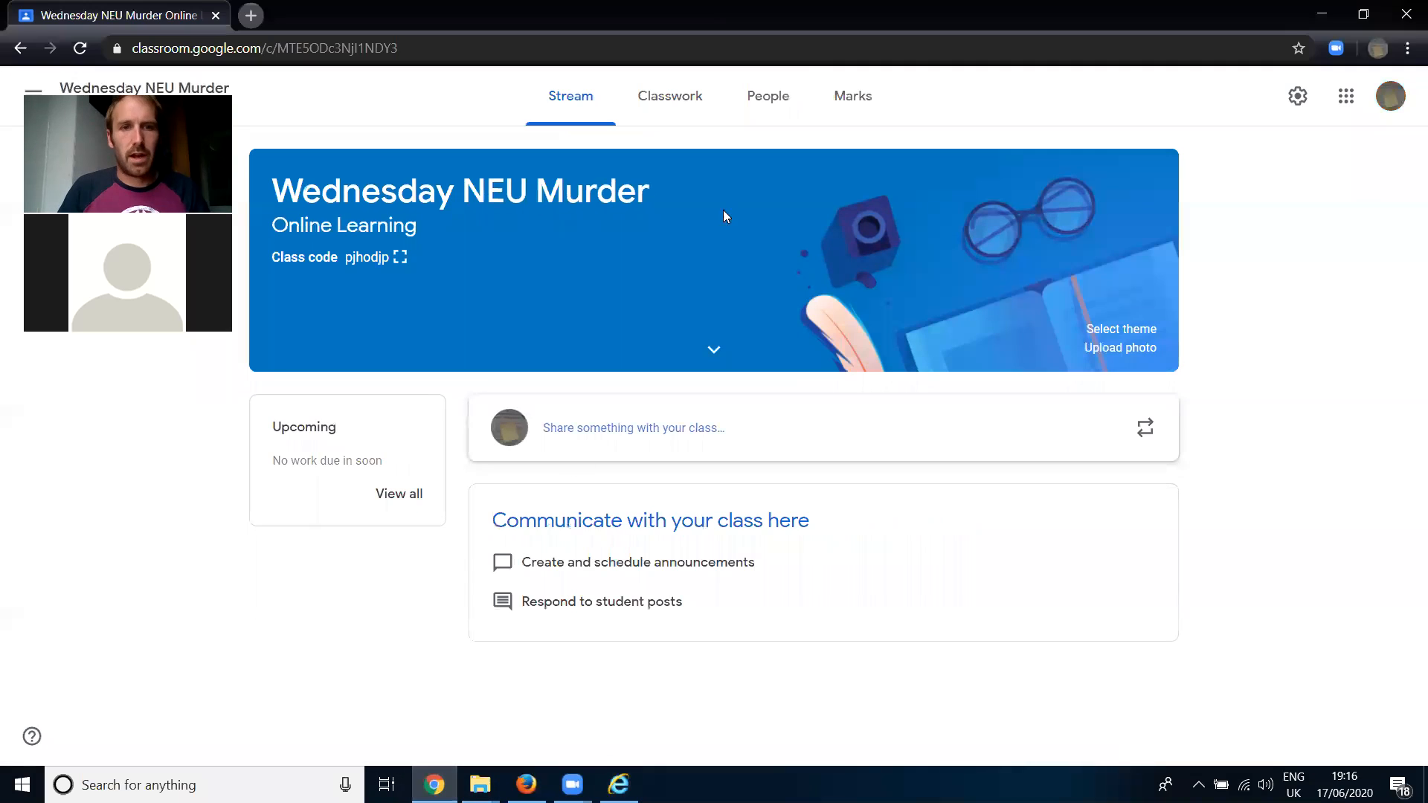
left_click(755, 94)
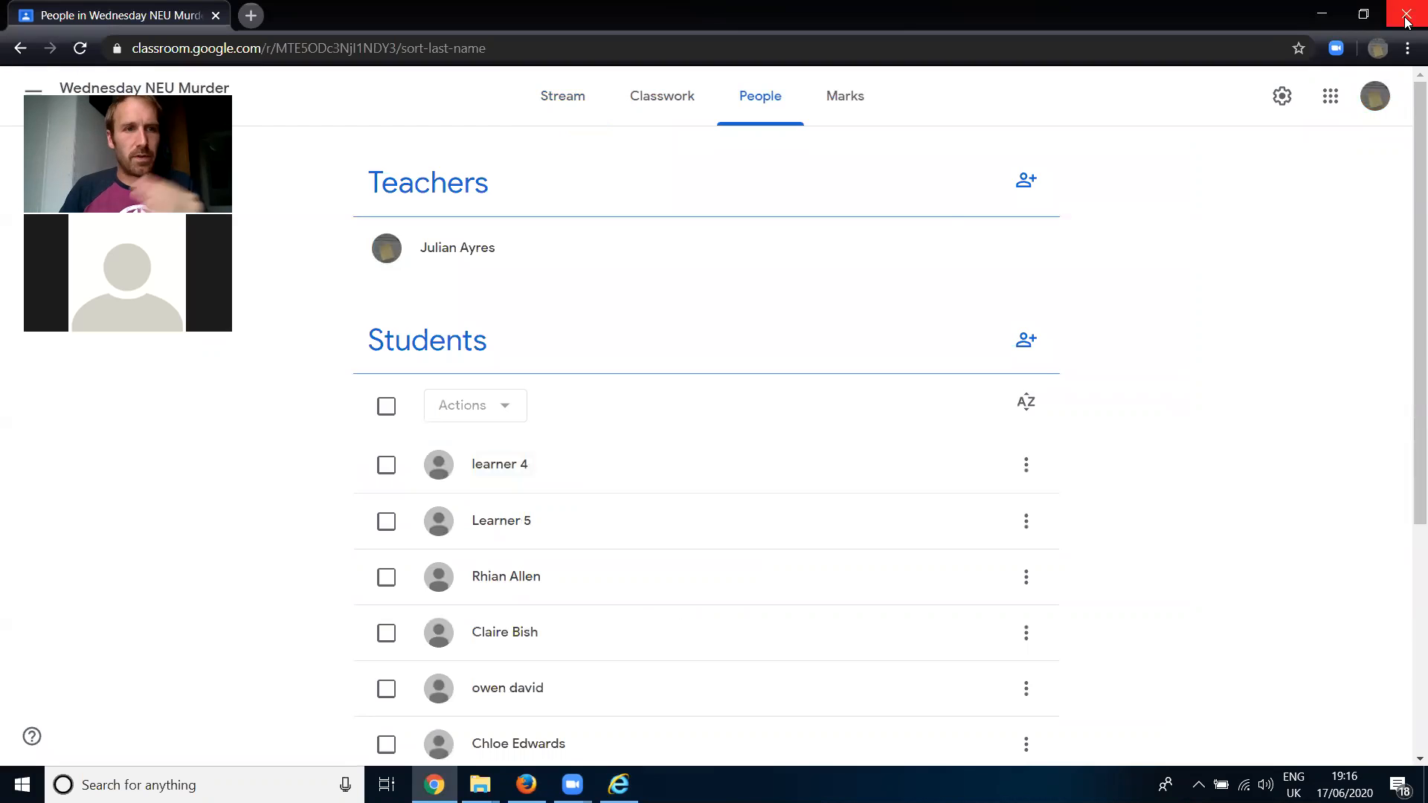
scroll(777, 296, "down", 5)
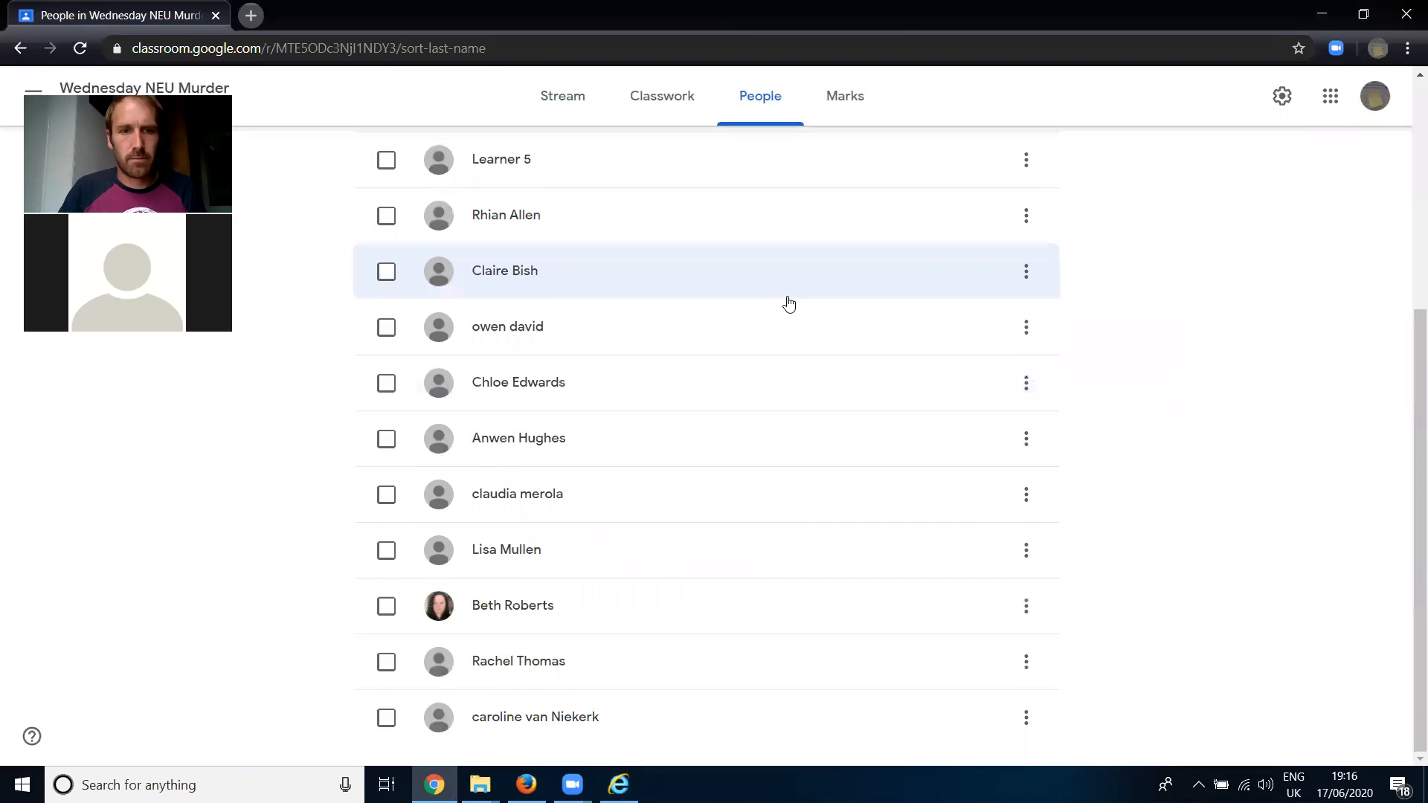
scroll(784, 296, "up", 5)
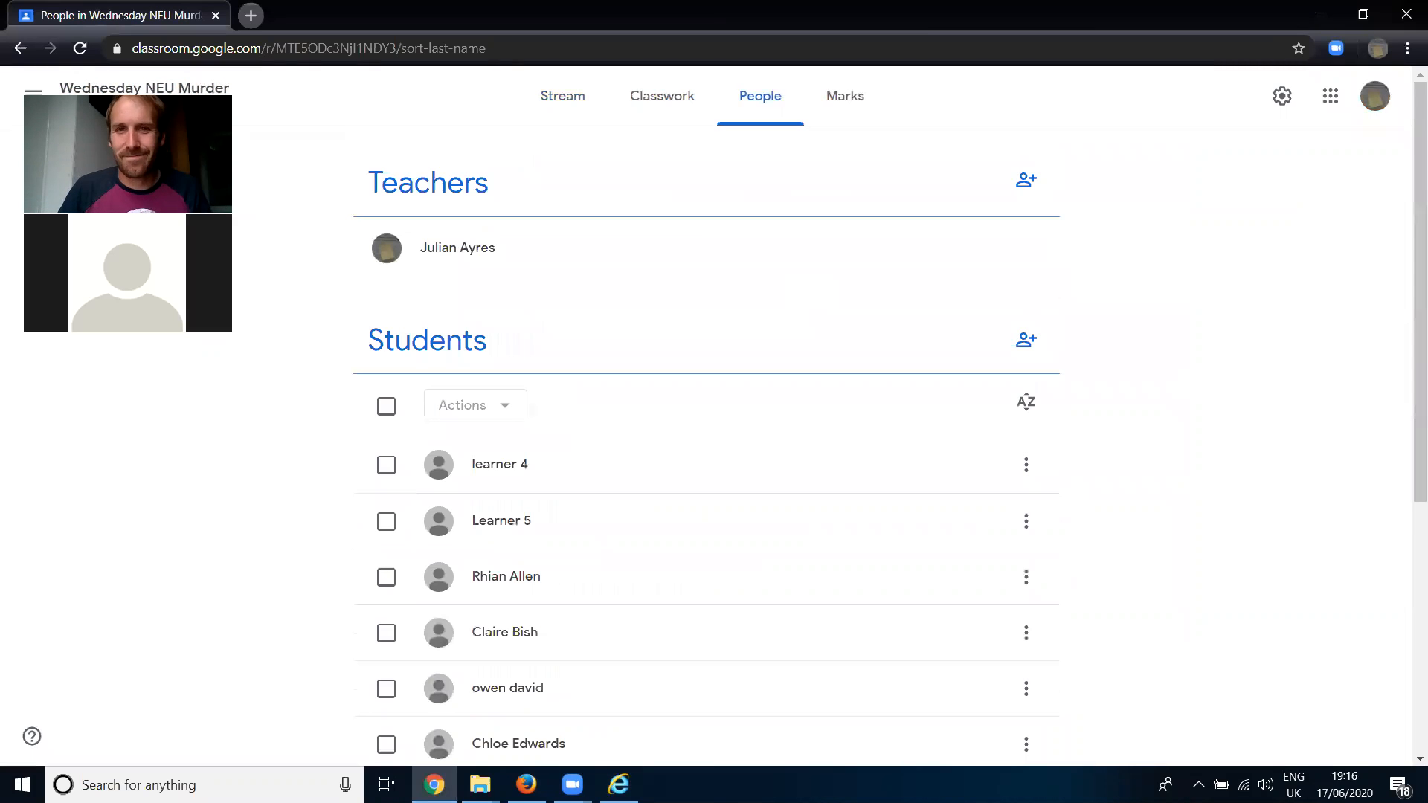
- Draft a stream announcement reading "Do not forget to bring your permission slip for the school trip tomorrow!"
left_click(565, 105)
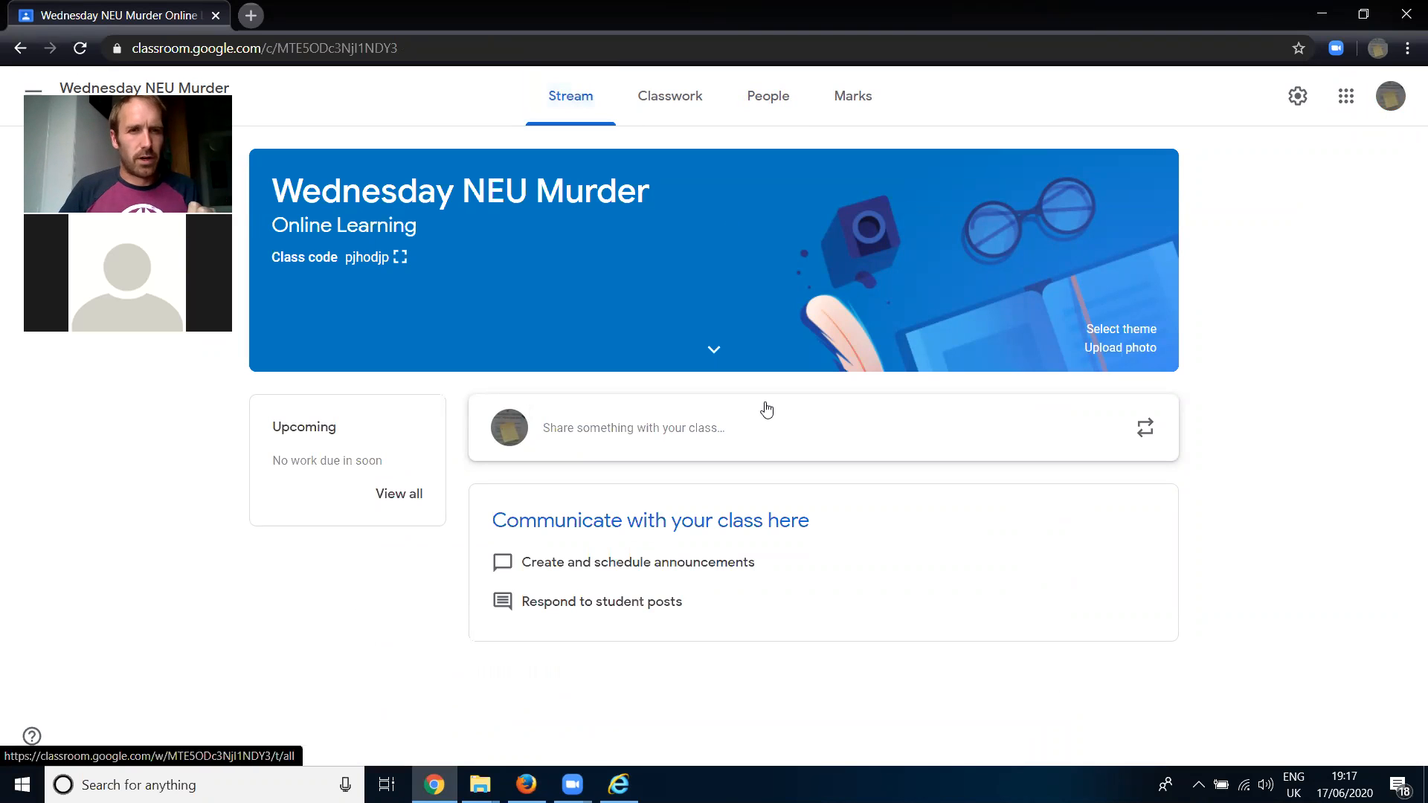
left_click(692, 429)
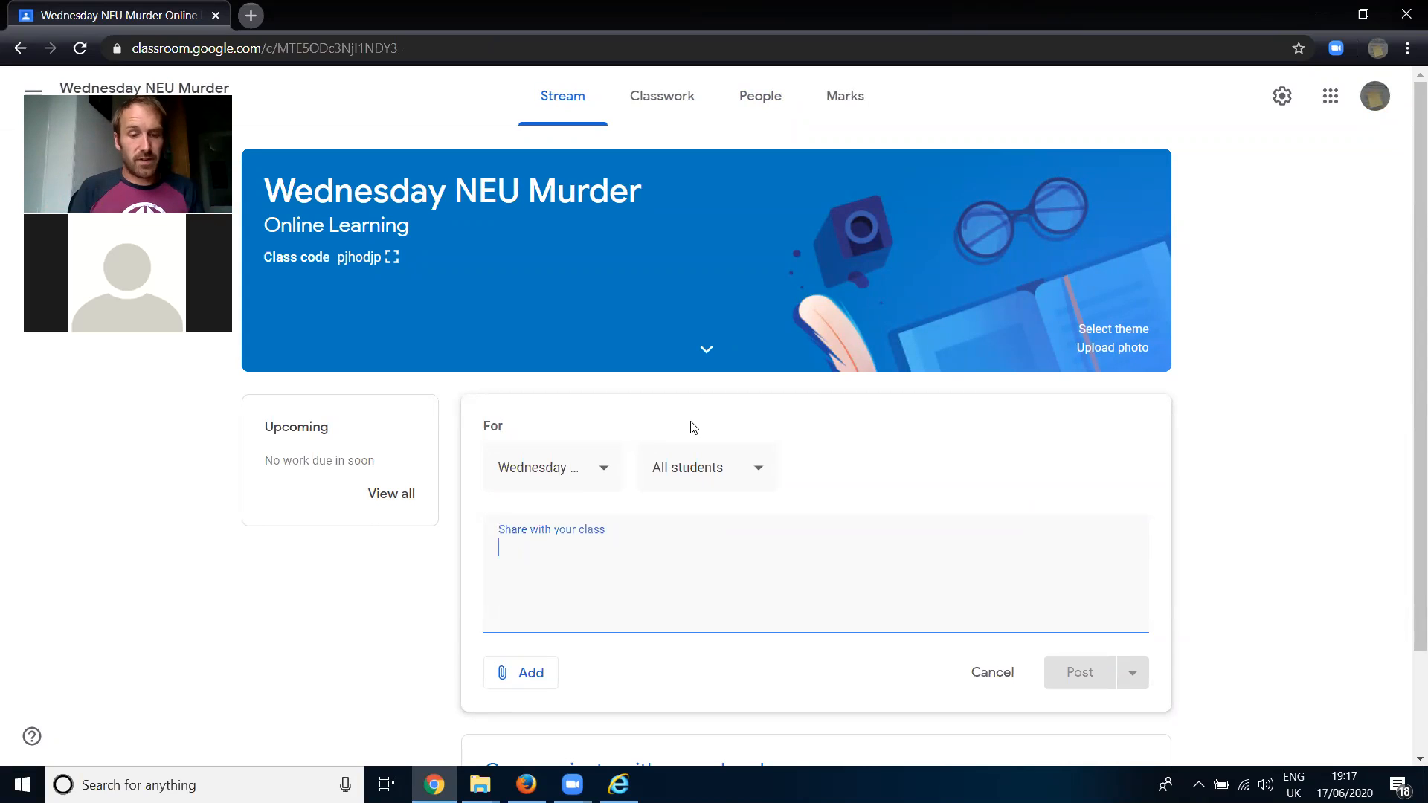
type("D")
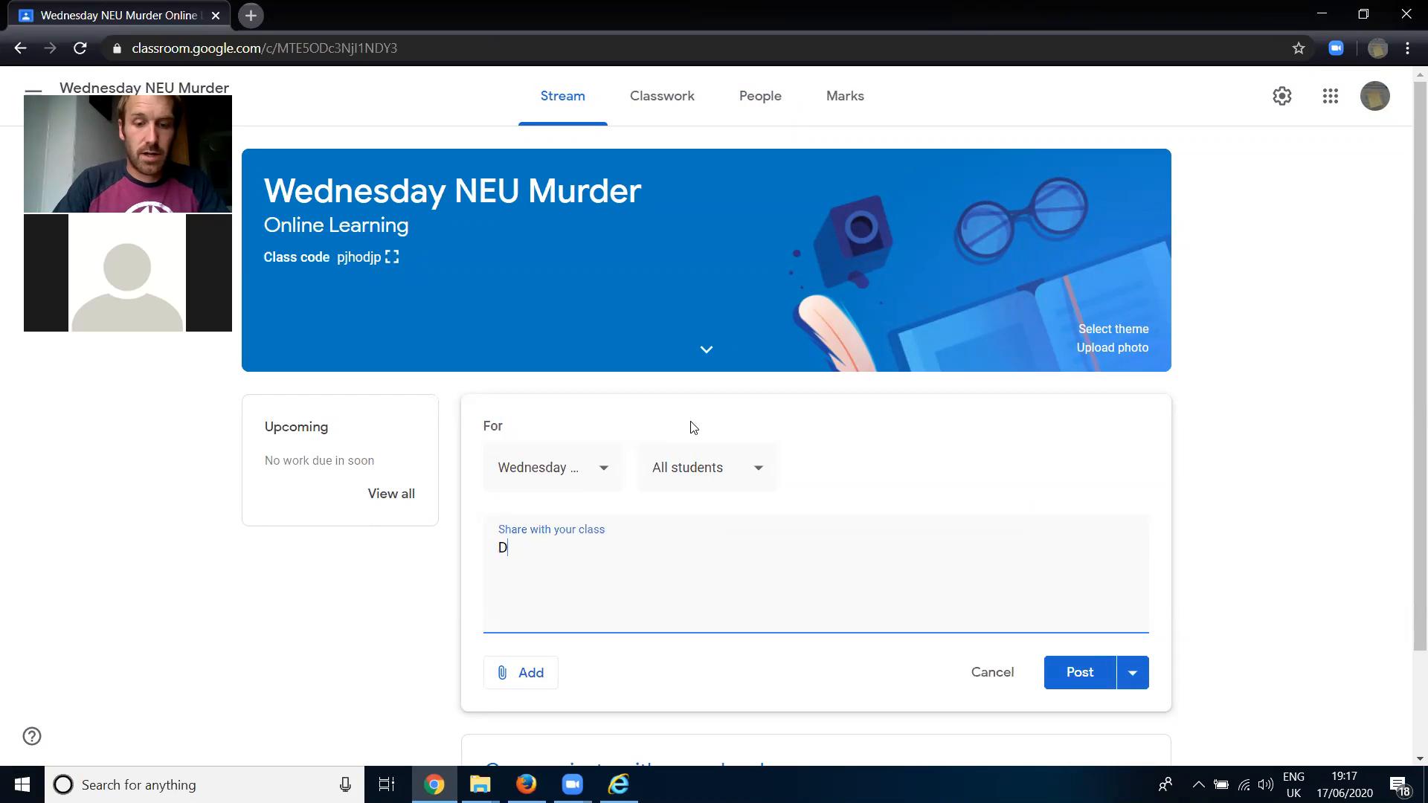
type("o not forget")
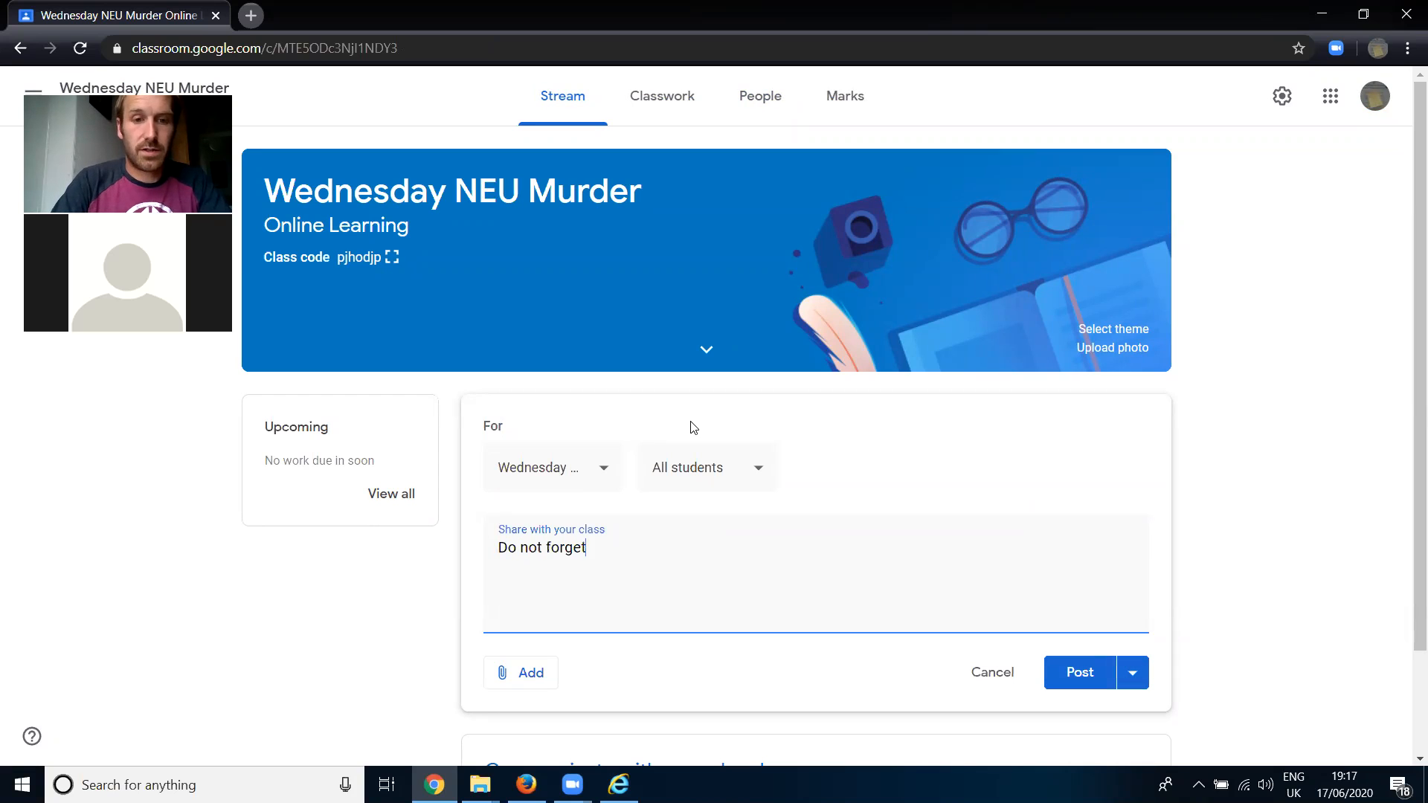
type(" to bring you")
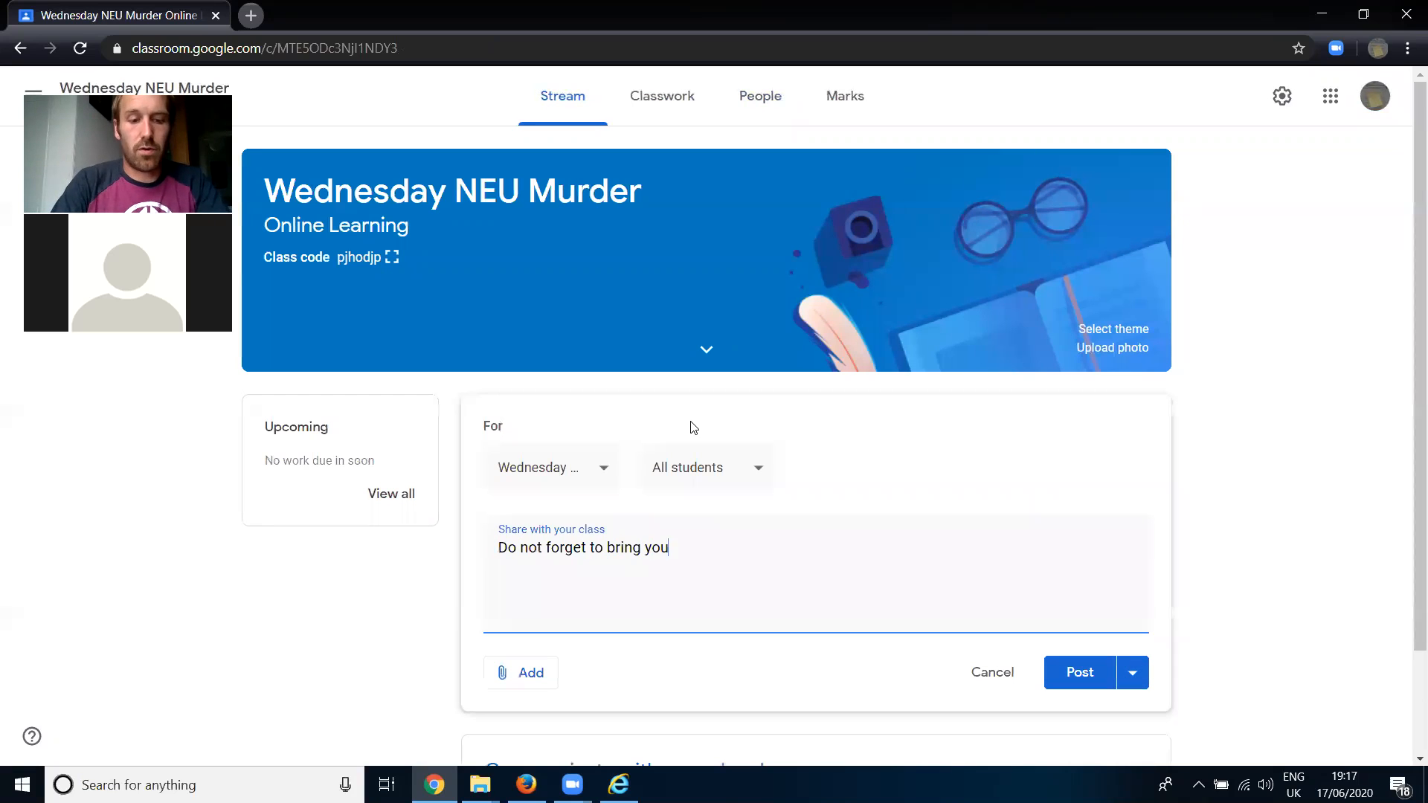
type("r permission s")
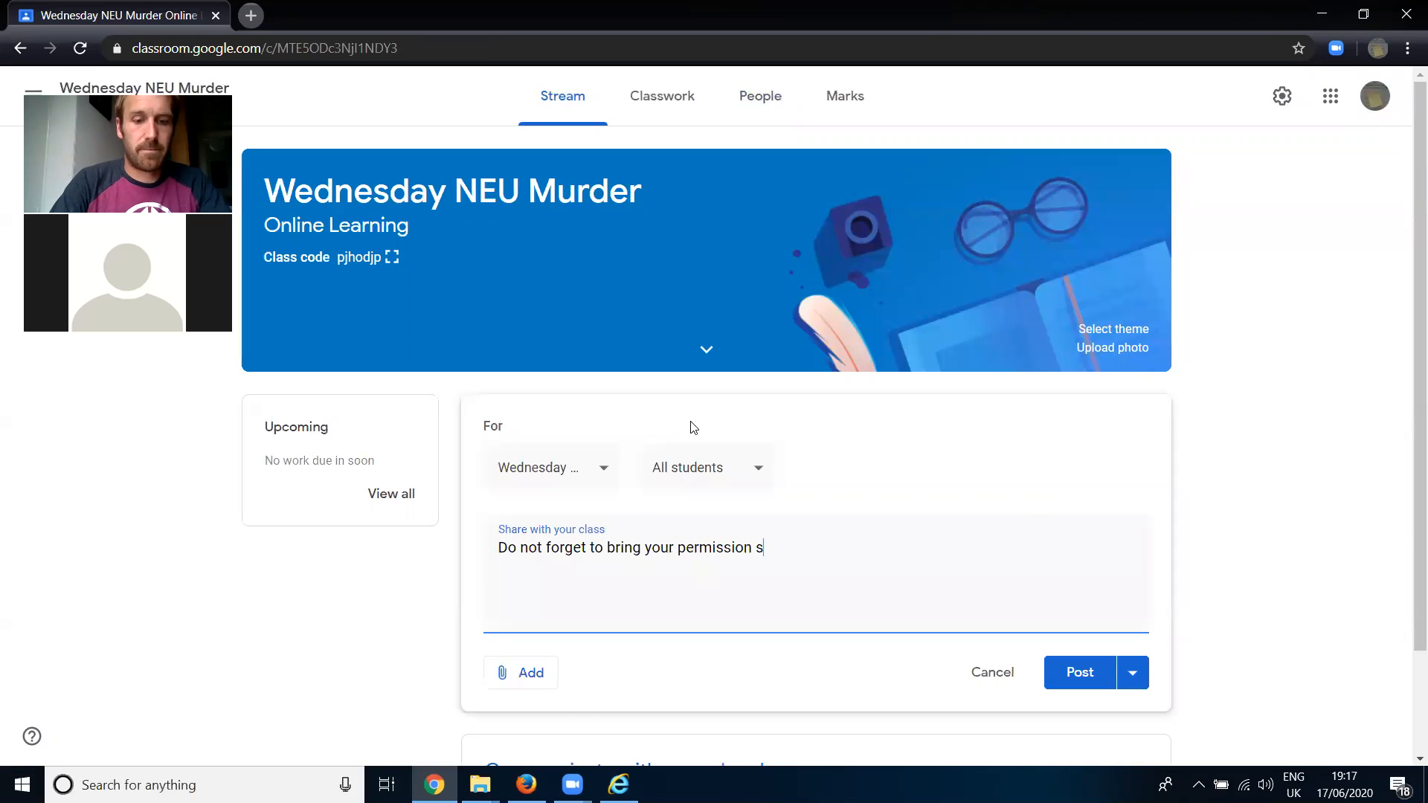
type("lip for the sch")
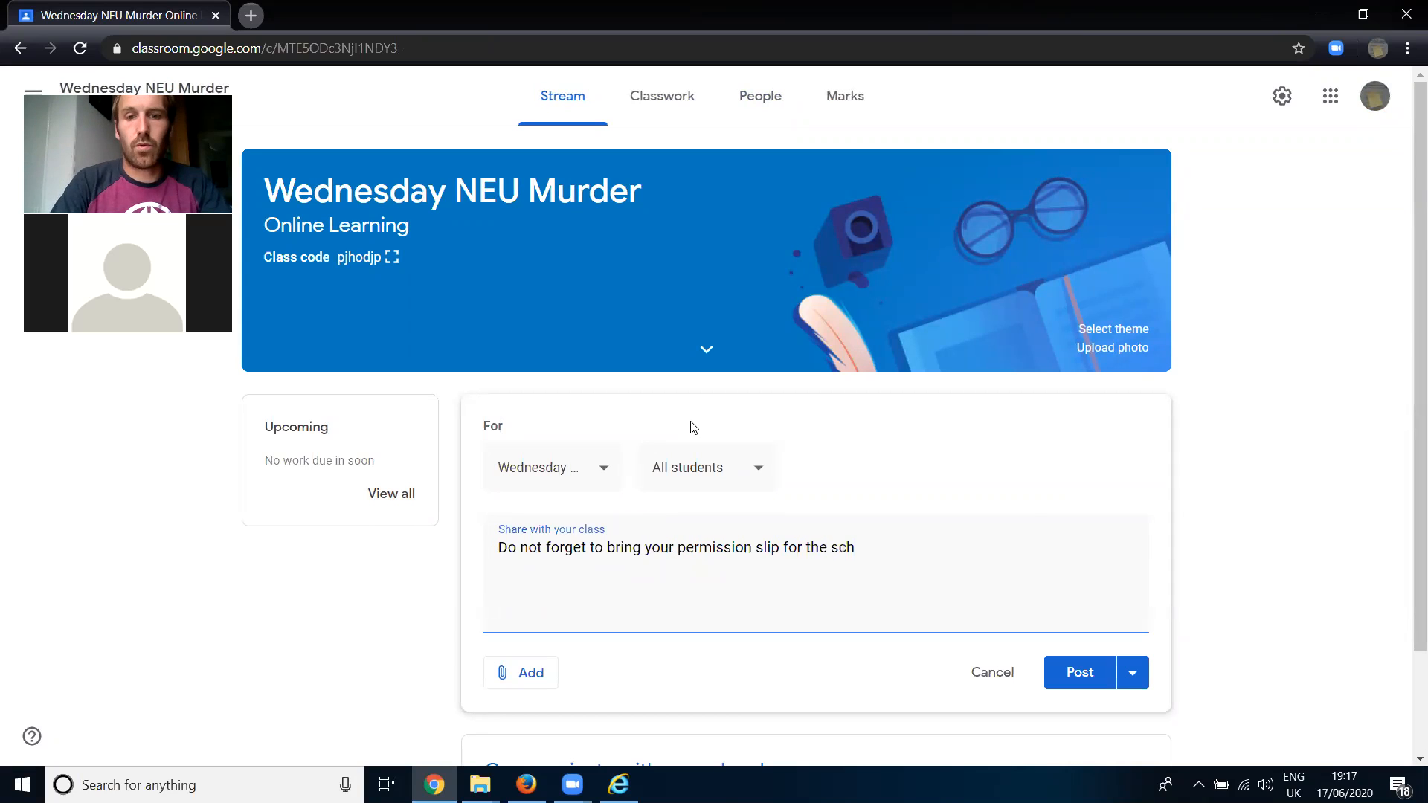
type("ool trip tomor")
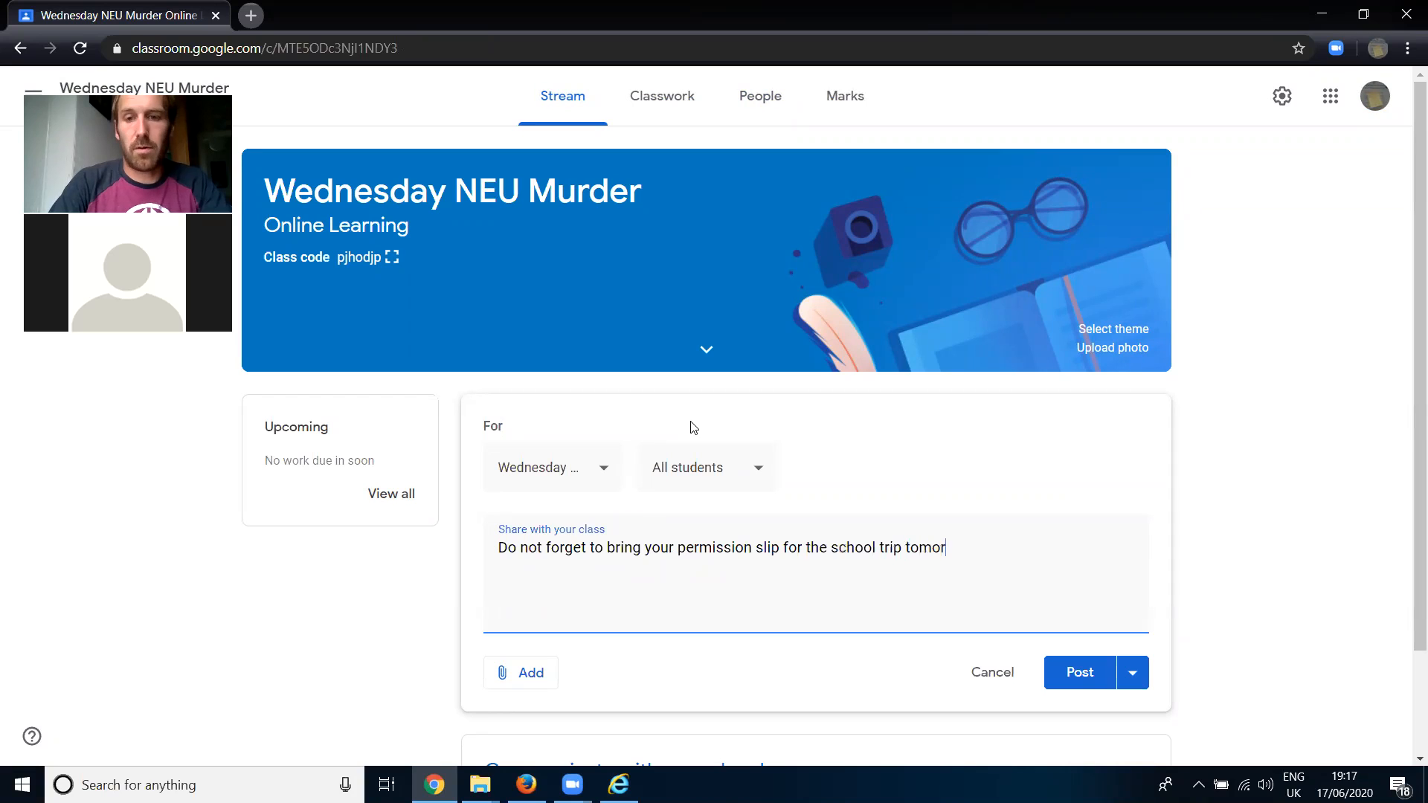
type("row!")
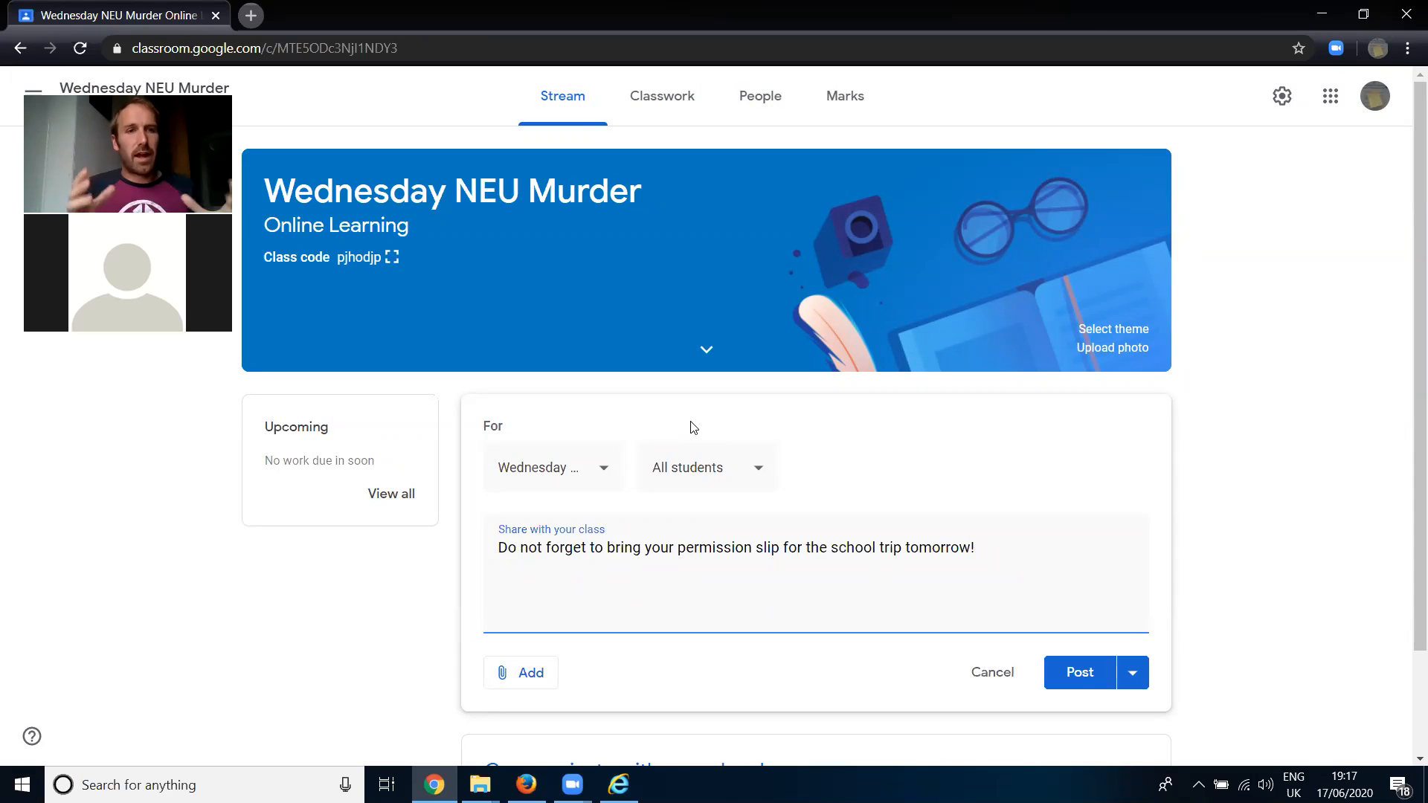
- Review the students who can receive the announcement, leaving All students selected
left_click(688, 485)
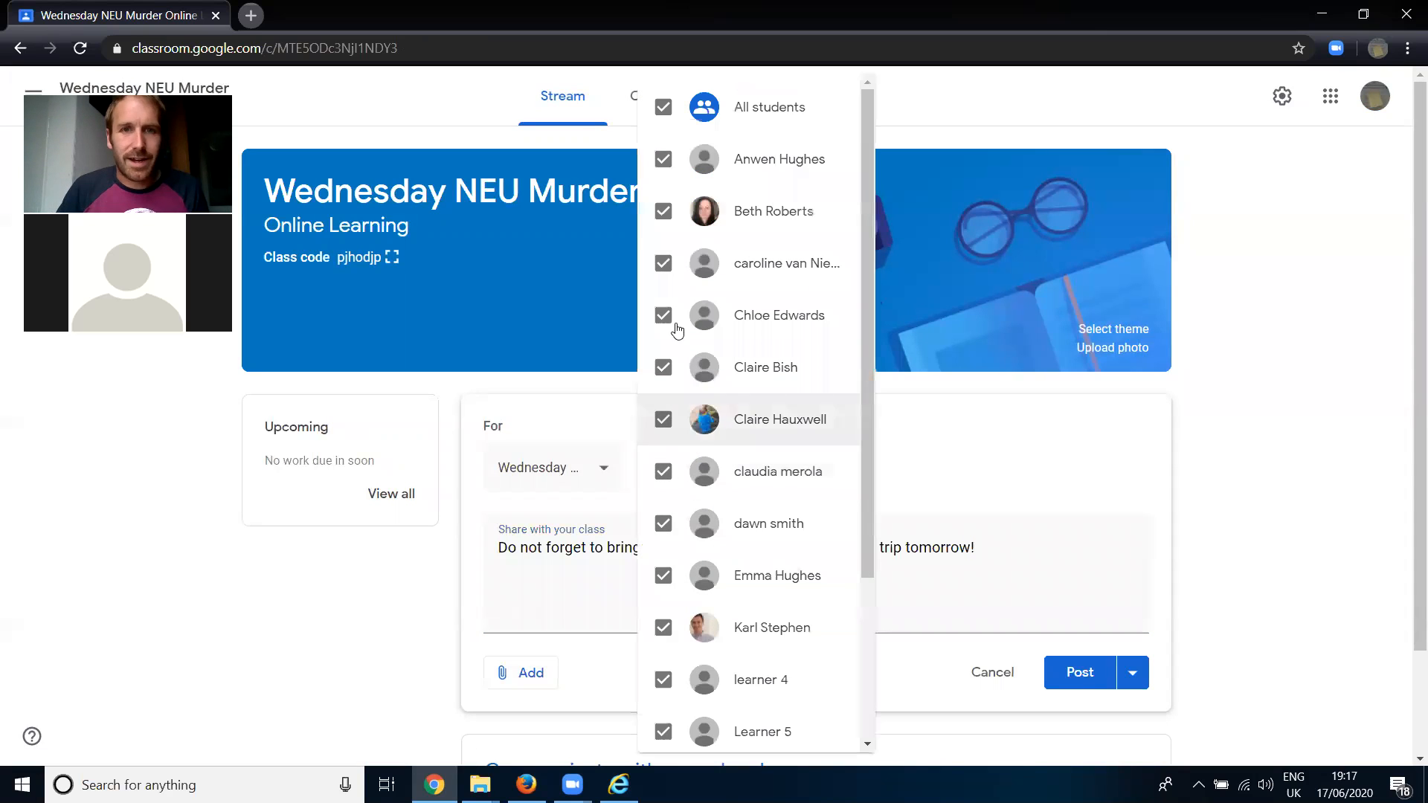
left_click(1017, 468)
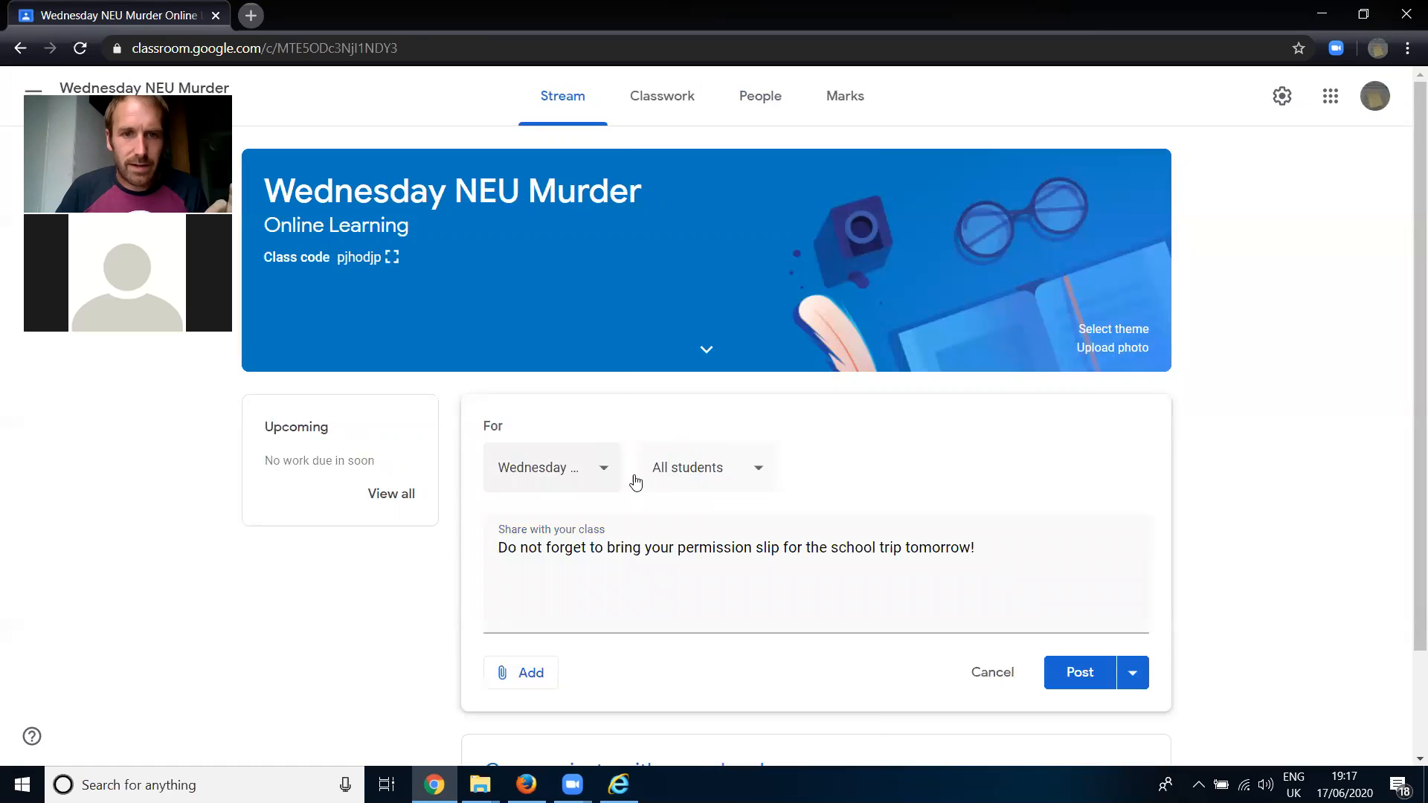
left_click(724, 472)
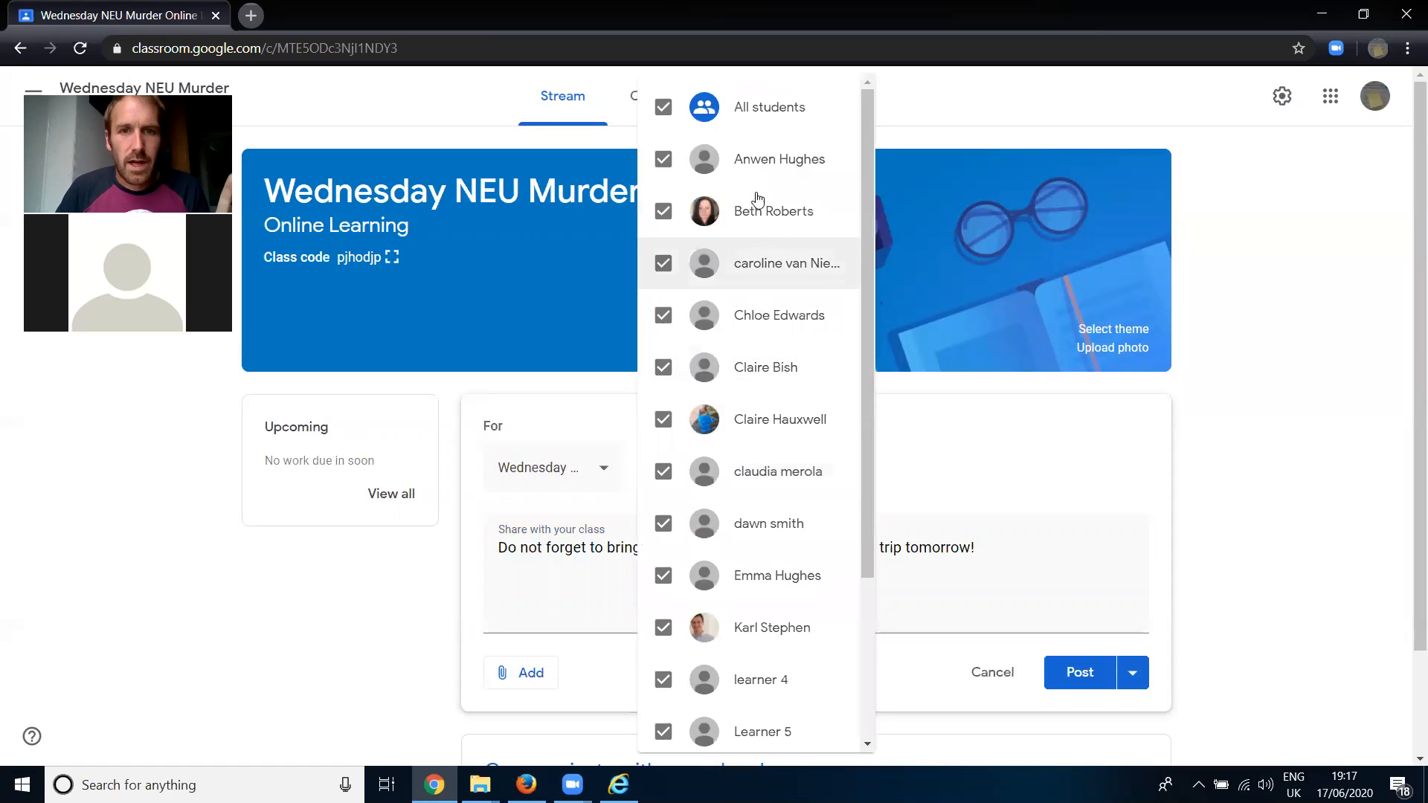
scroll(763, 376, "down", 3)
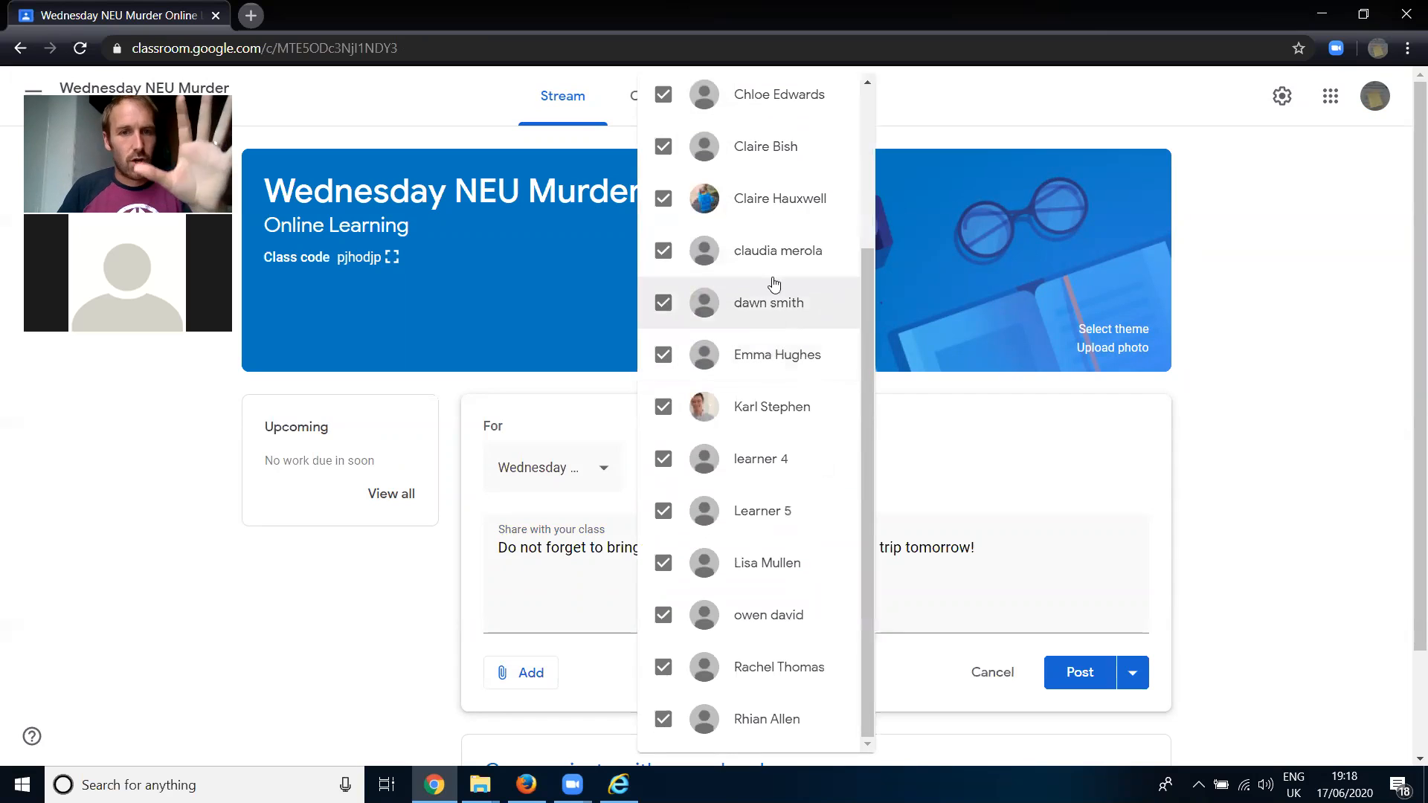
left_click(1049, 517)
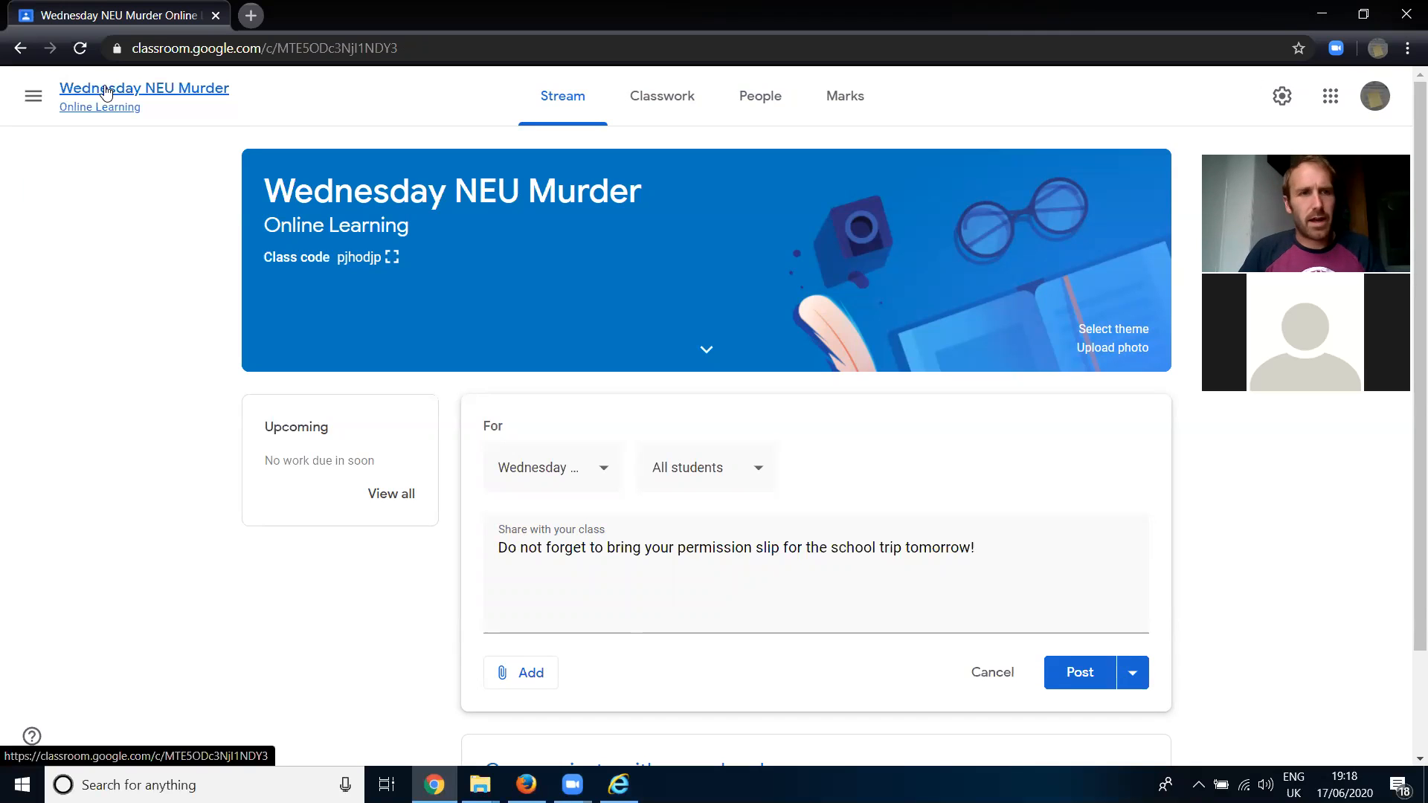
- Check the list of taught classes, and also address the announcement to Wednesday NEU Pack, Thursday NEU Crew and Wednesday NEU Gang
left_click(33, 96)
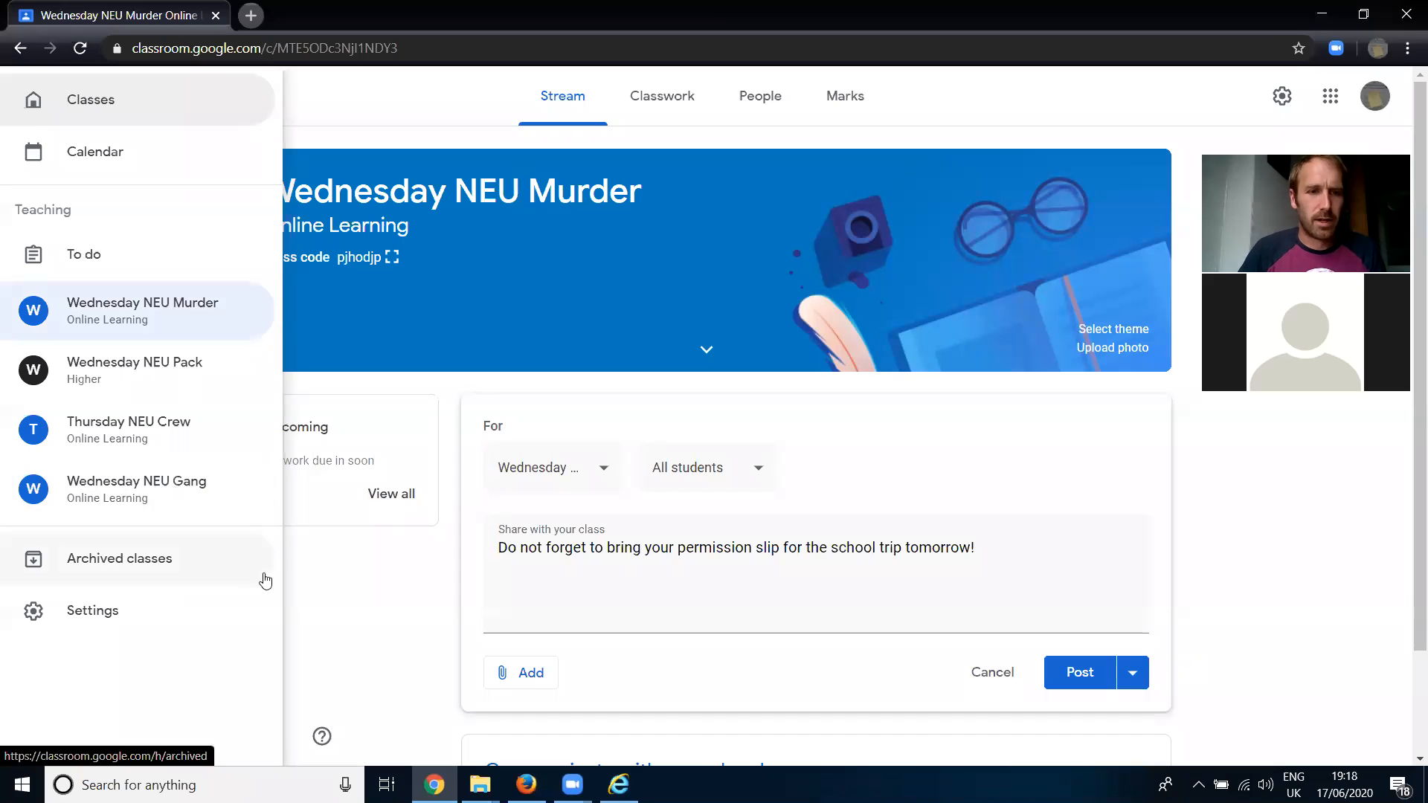
left_click(361, 578)
left_click(570, 474)
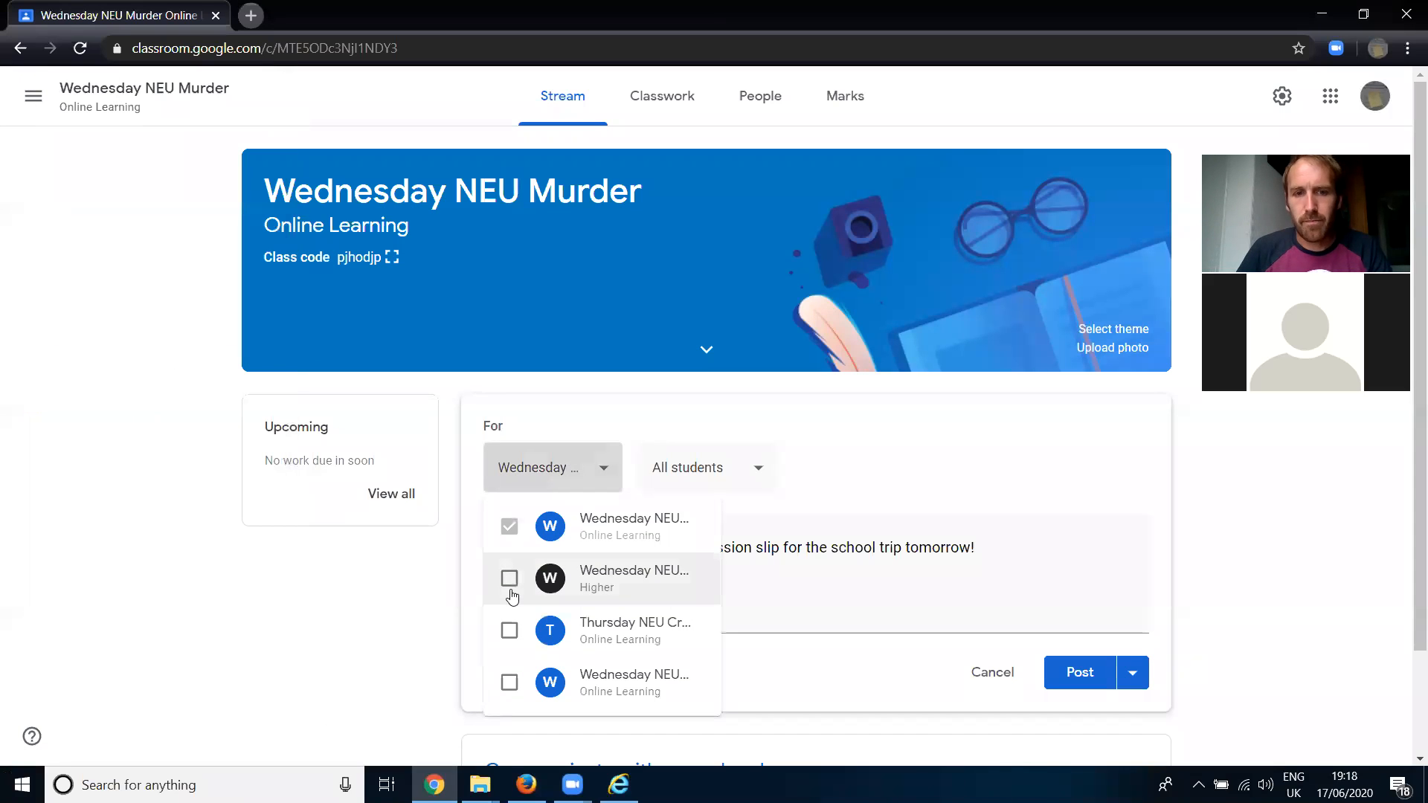
left_click(510, 580)
left_click(510, 631)
left_click(510, 683)
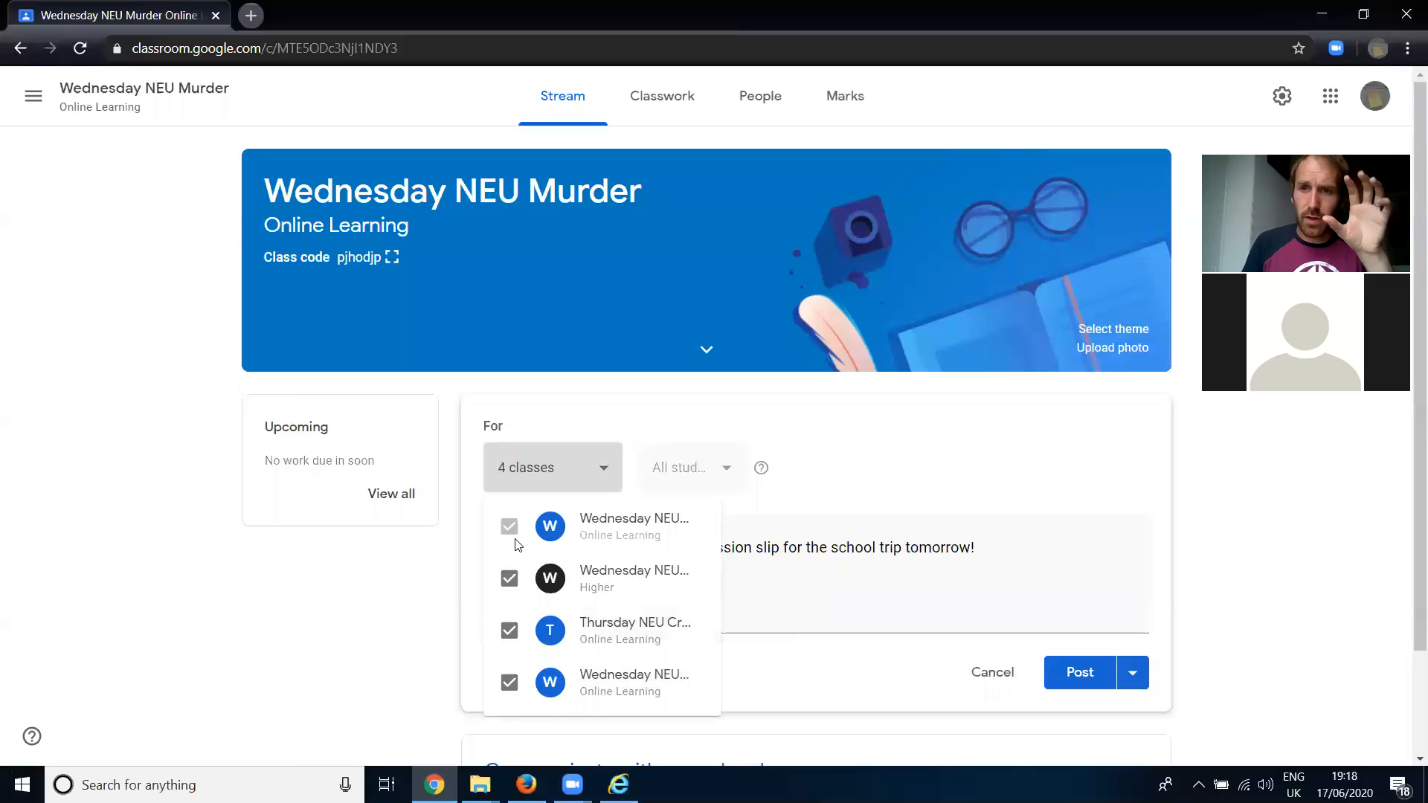
- Remove the three extra classes from the announcement's recipients, leaving only Wednesday NEU Murder selected
left_click(510, 579)
left_click(509, 630)
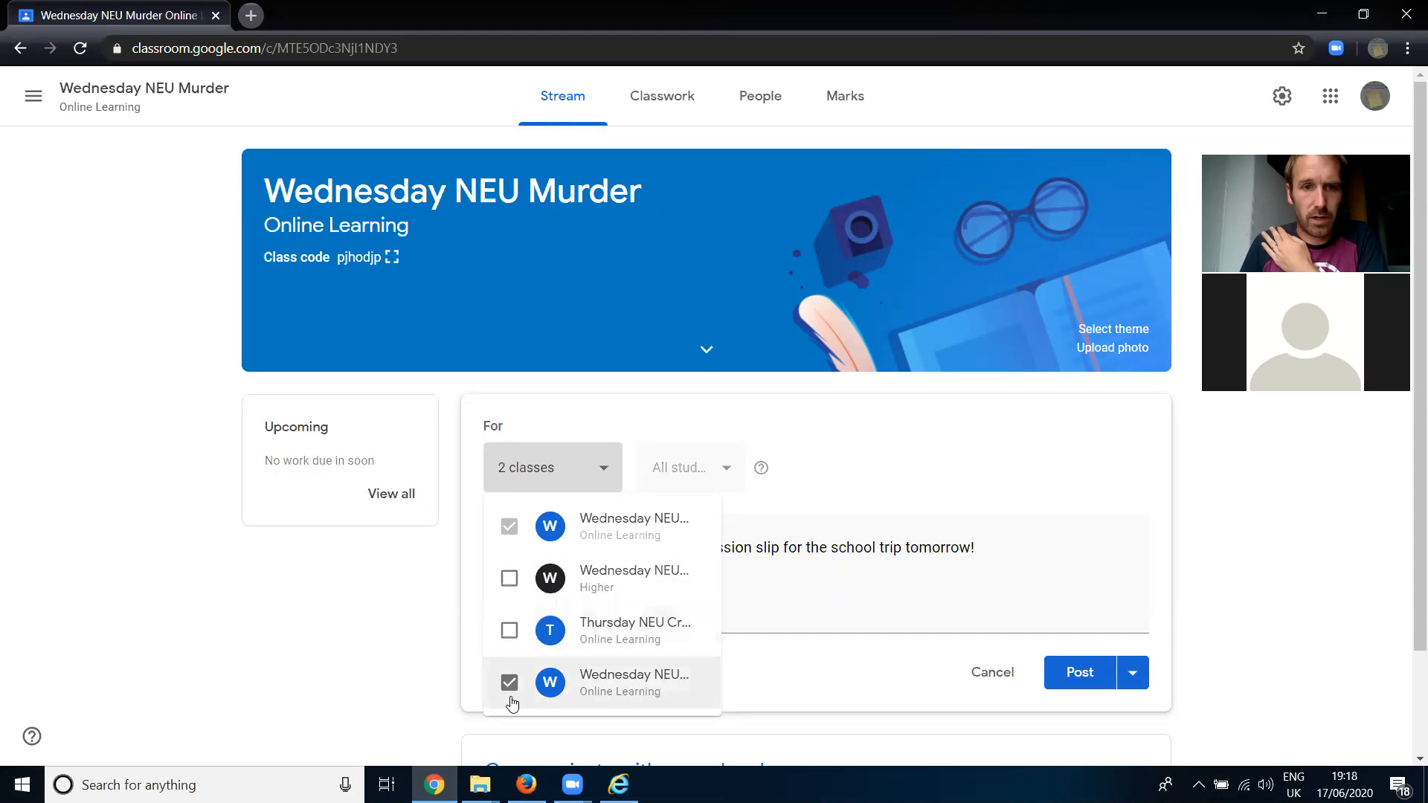
left_click(510, 683)
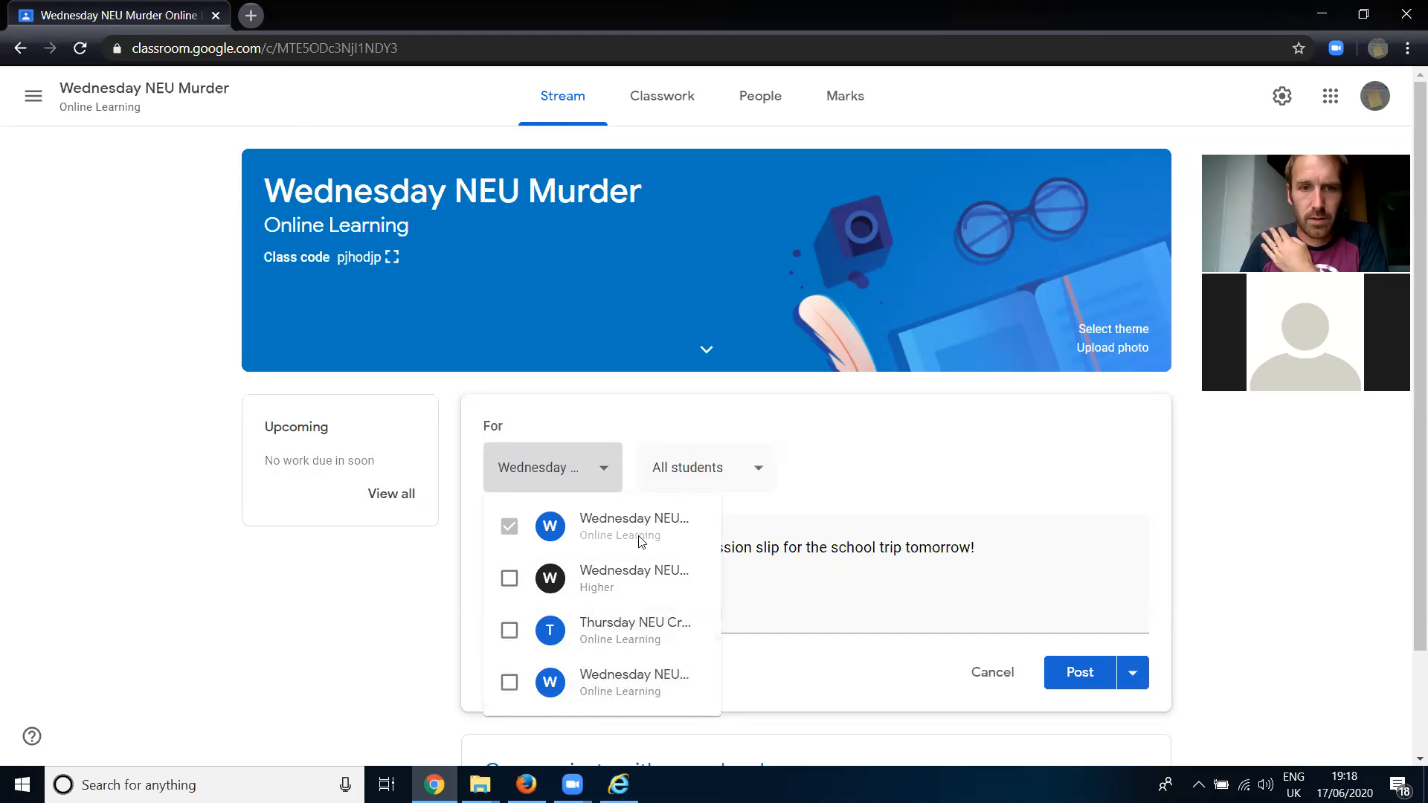
left_click(857, 442)
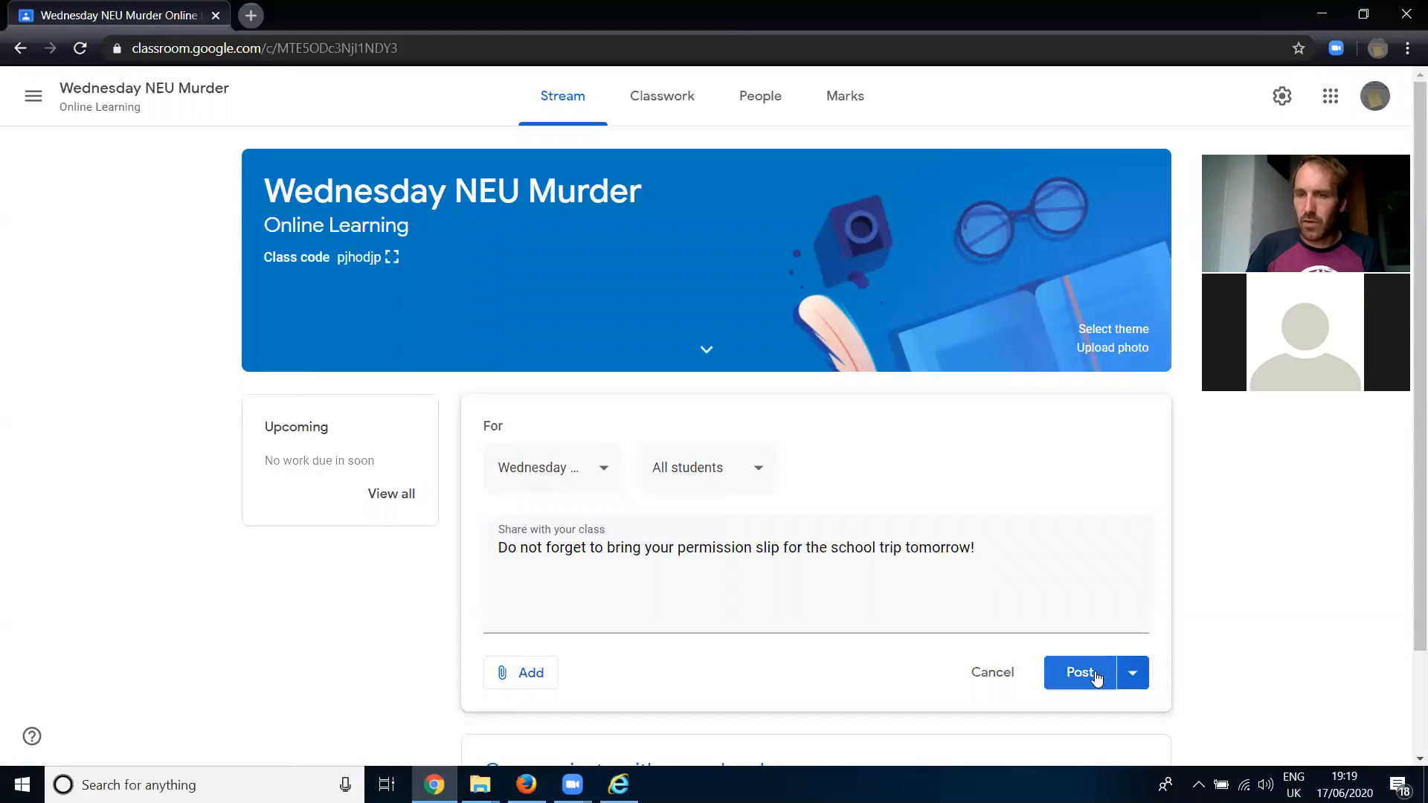
- Browse the recent files and My Google Drive for an announcement attachment, and close the file picker without attaching anything
left_click(531, 680)
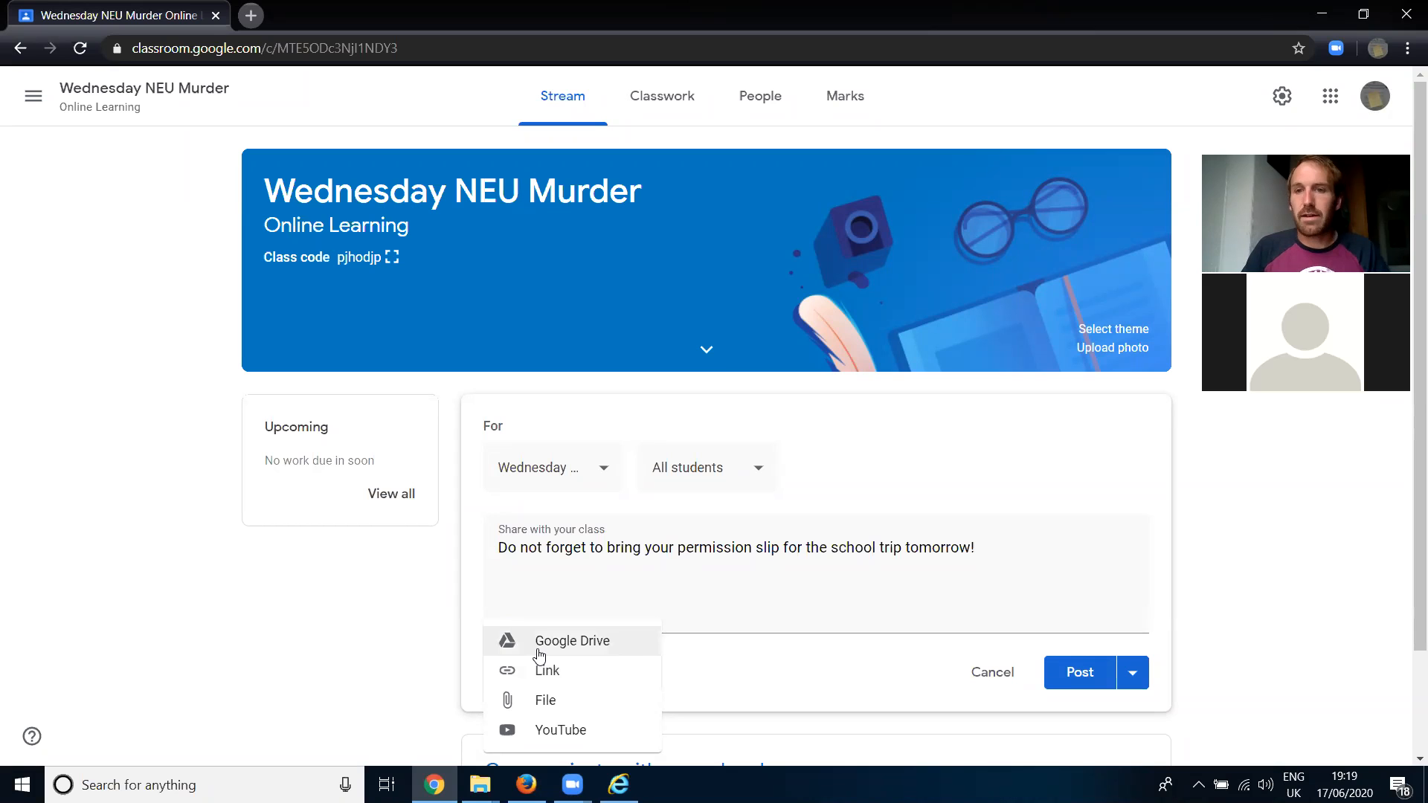
left_click(541, 654)
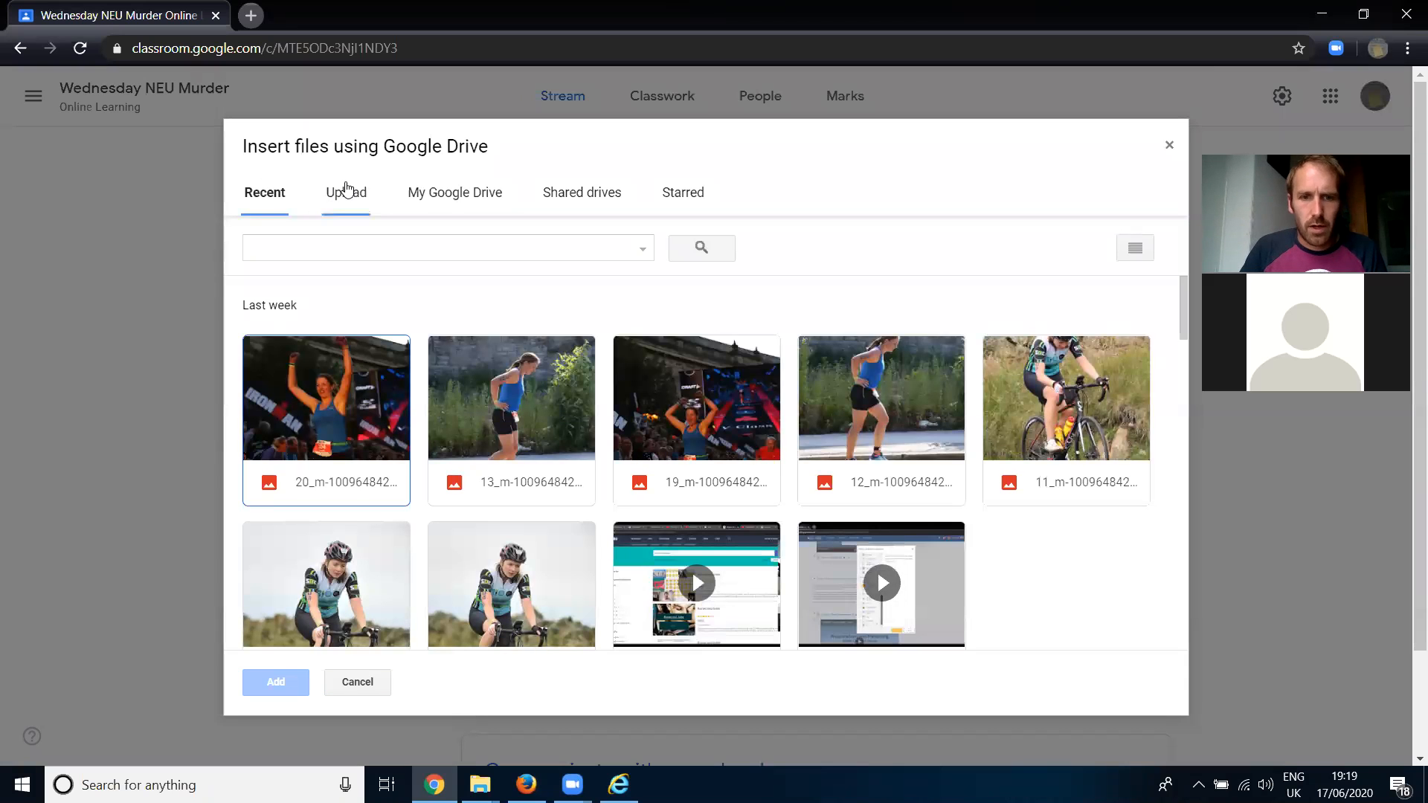
scroll(450, 424, "down", 5)
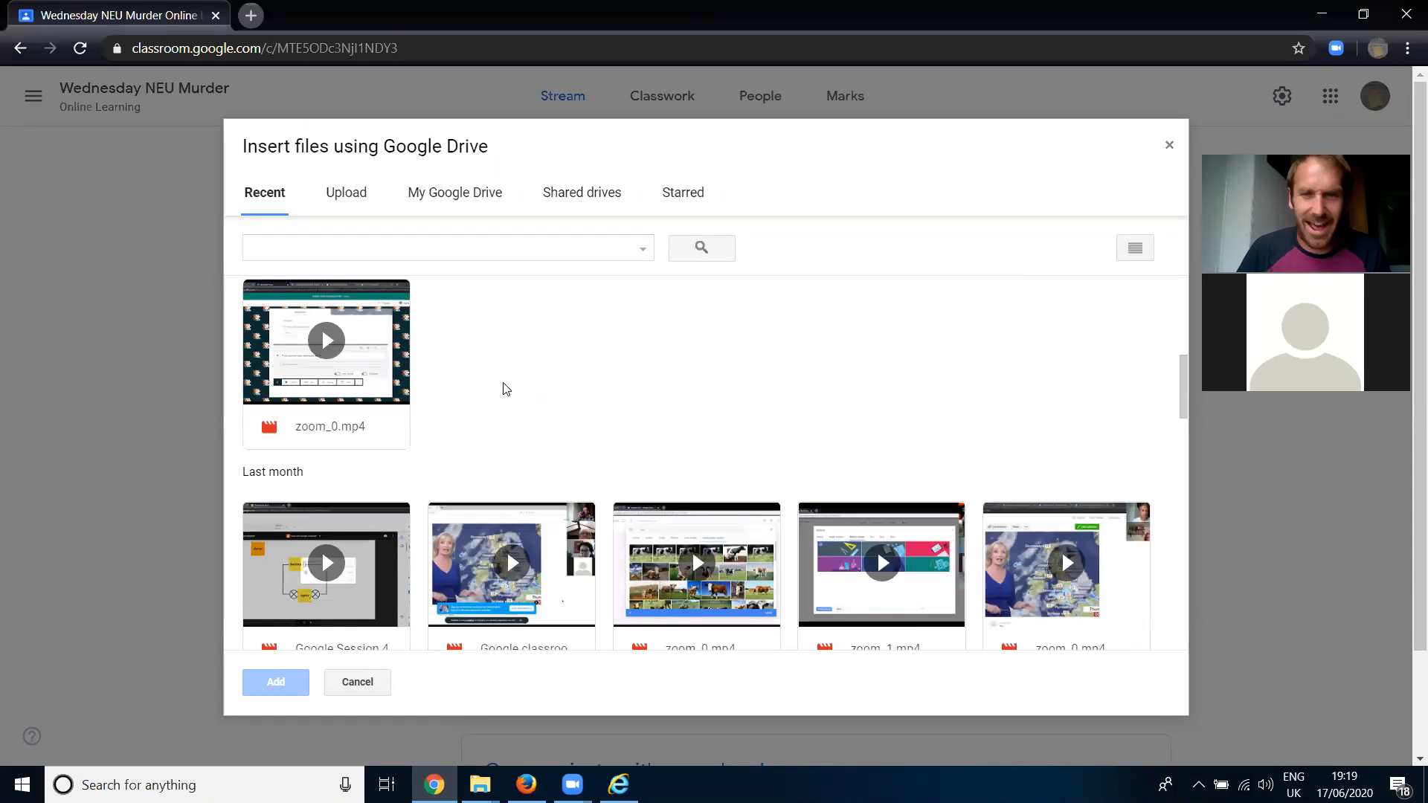
scroll(521, 413, "down", 4)
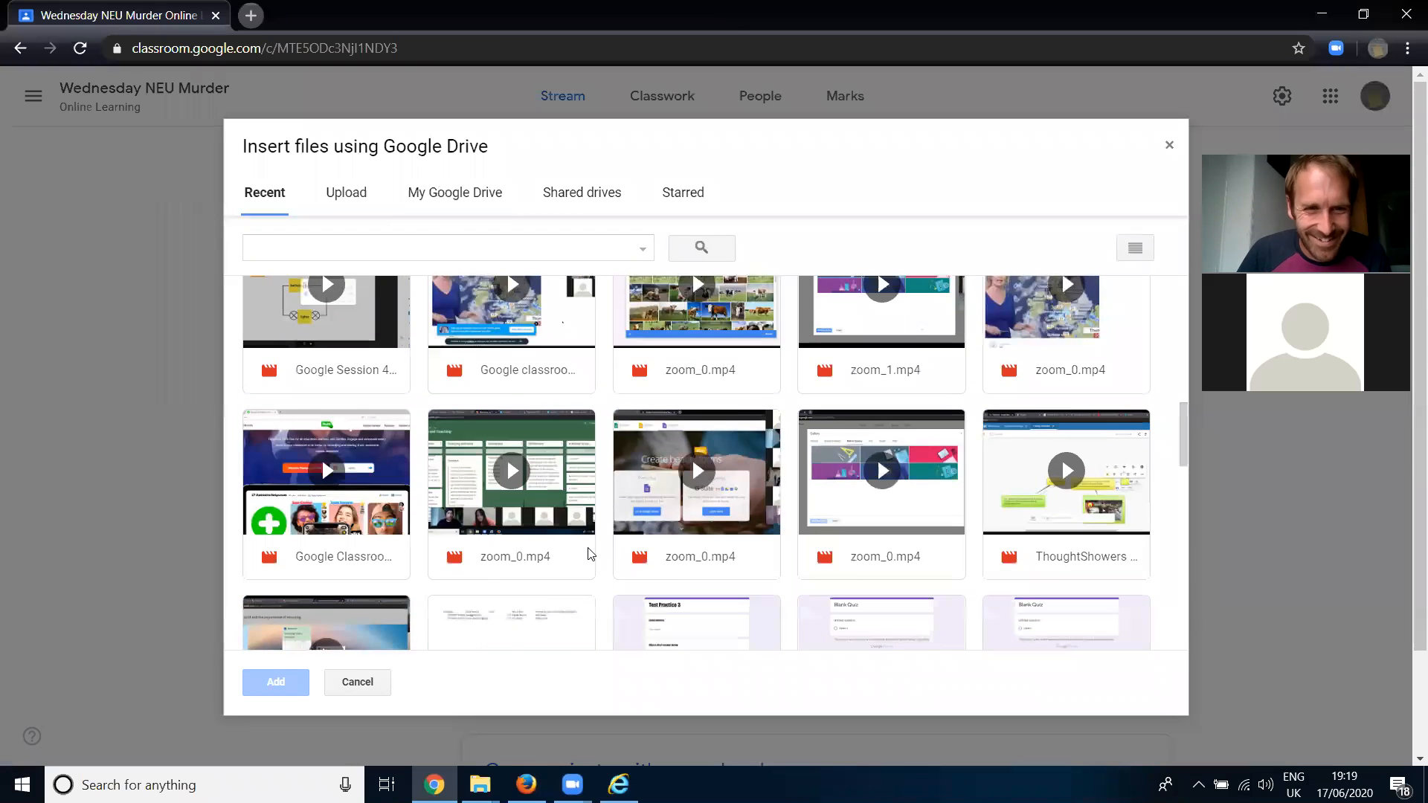
scroll(588, 547, "down", 2)
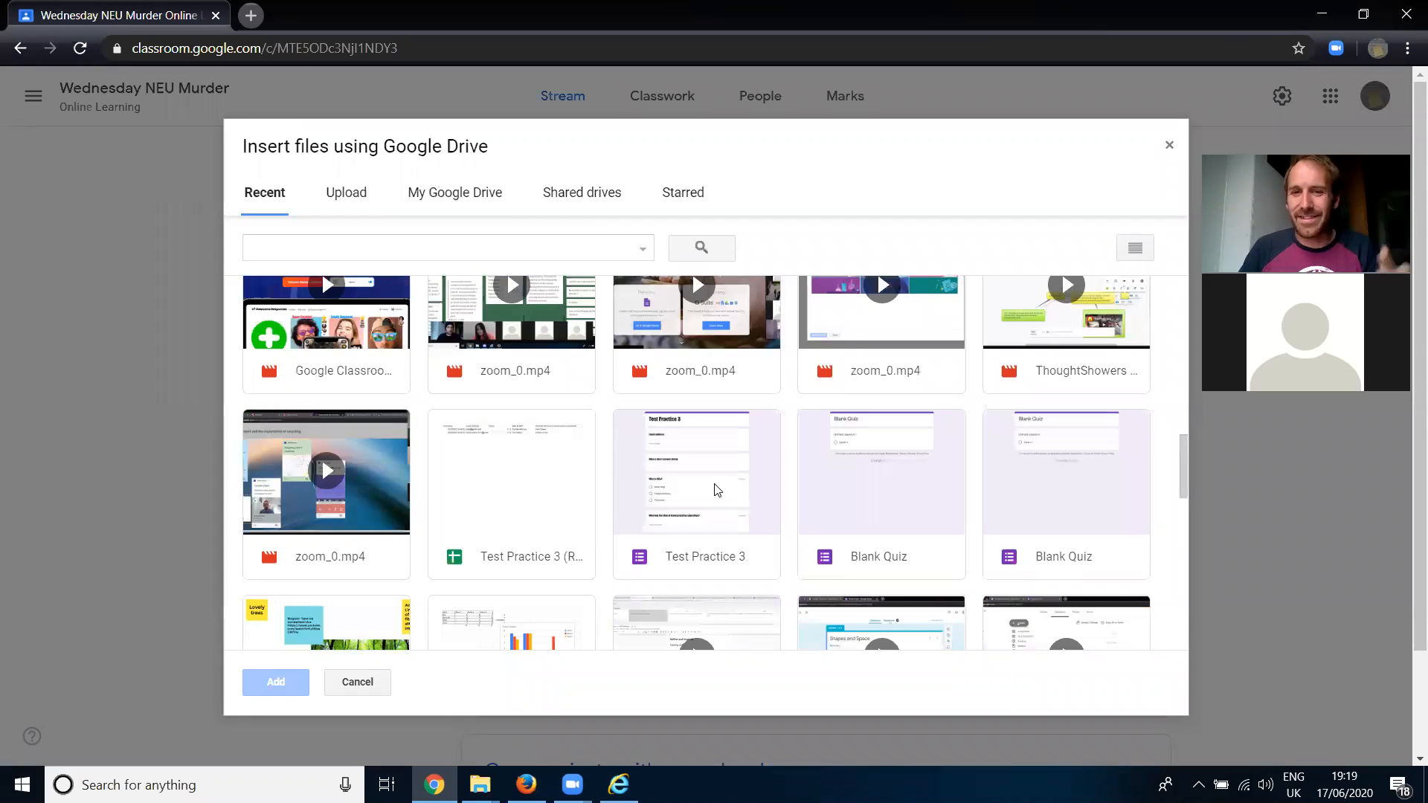
scroll(716, 489, "down", 2)
left_click(491, 208)
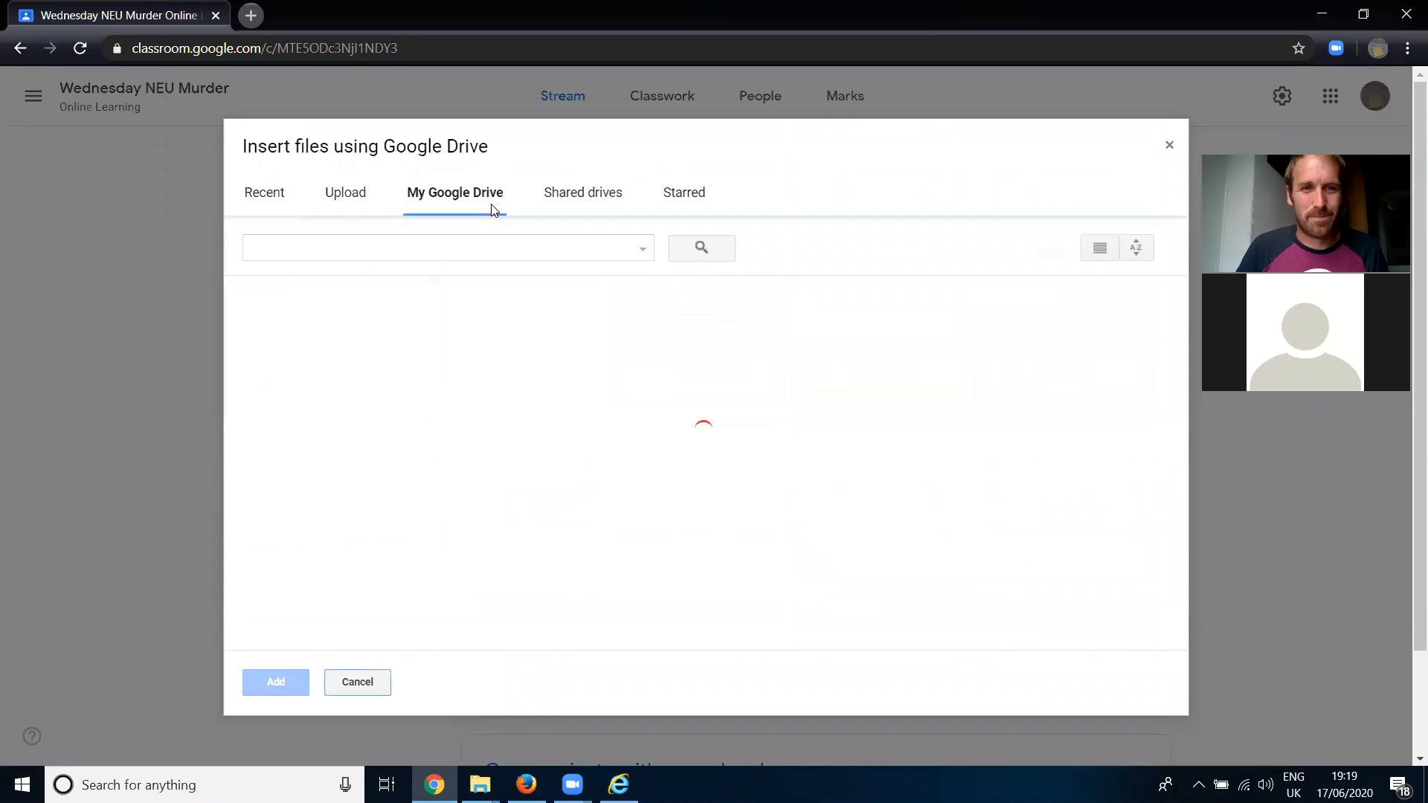
left_click(1170, 145)
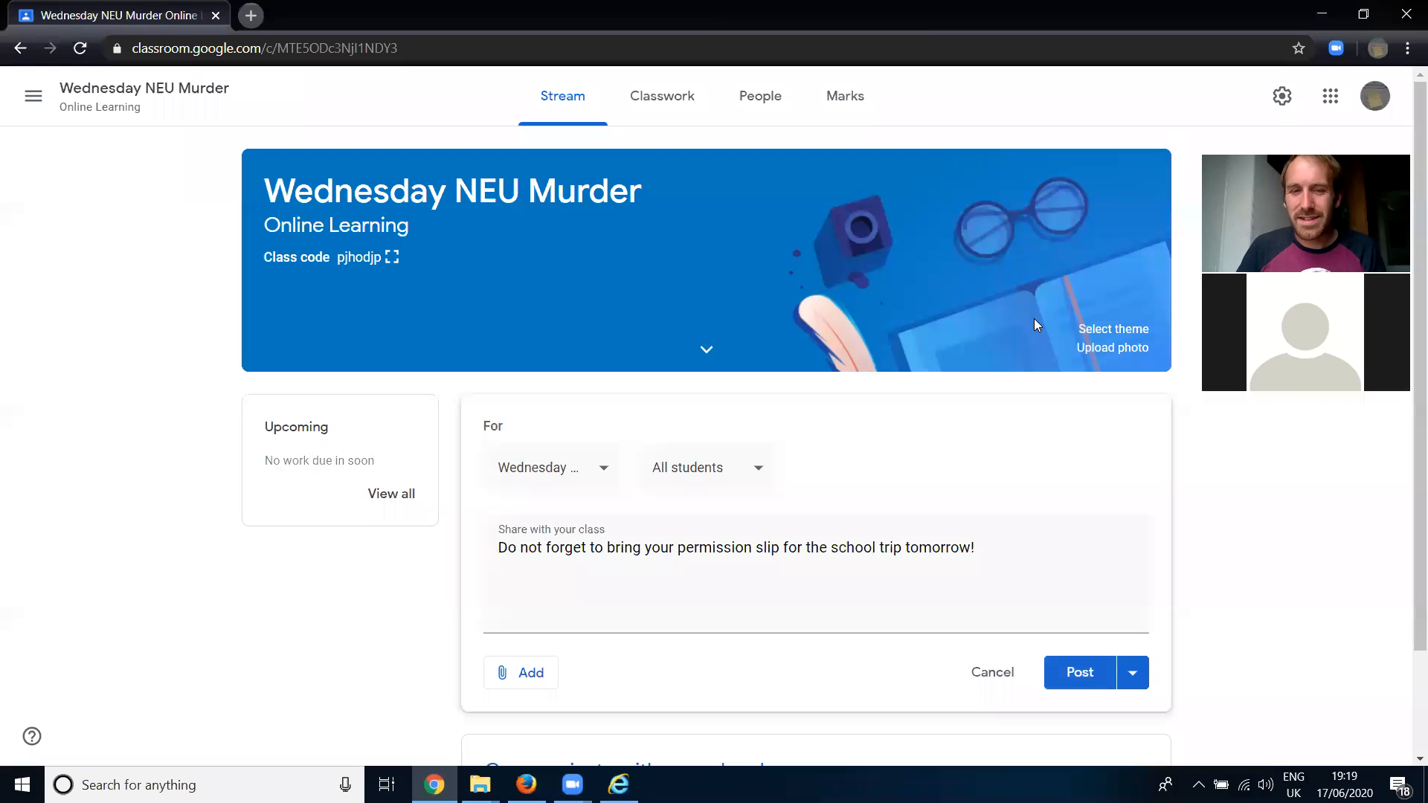
- Review the announcement's attachment sources and its posting options without choosing any
left_click(525, 678)
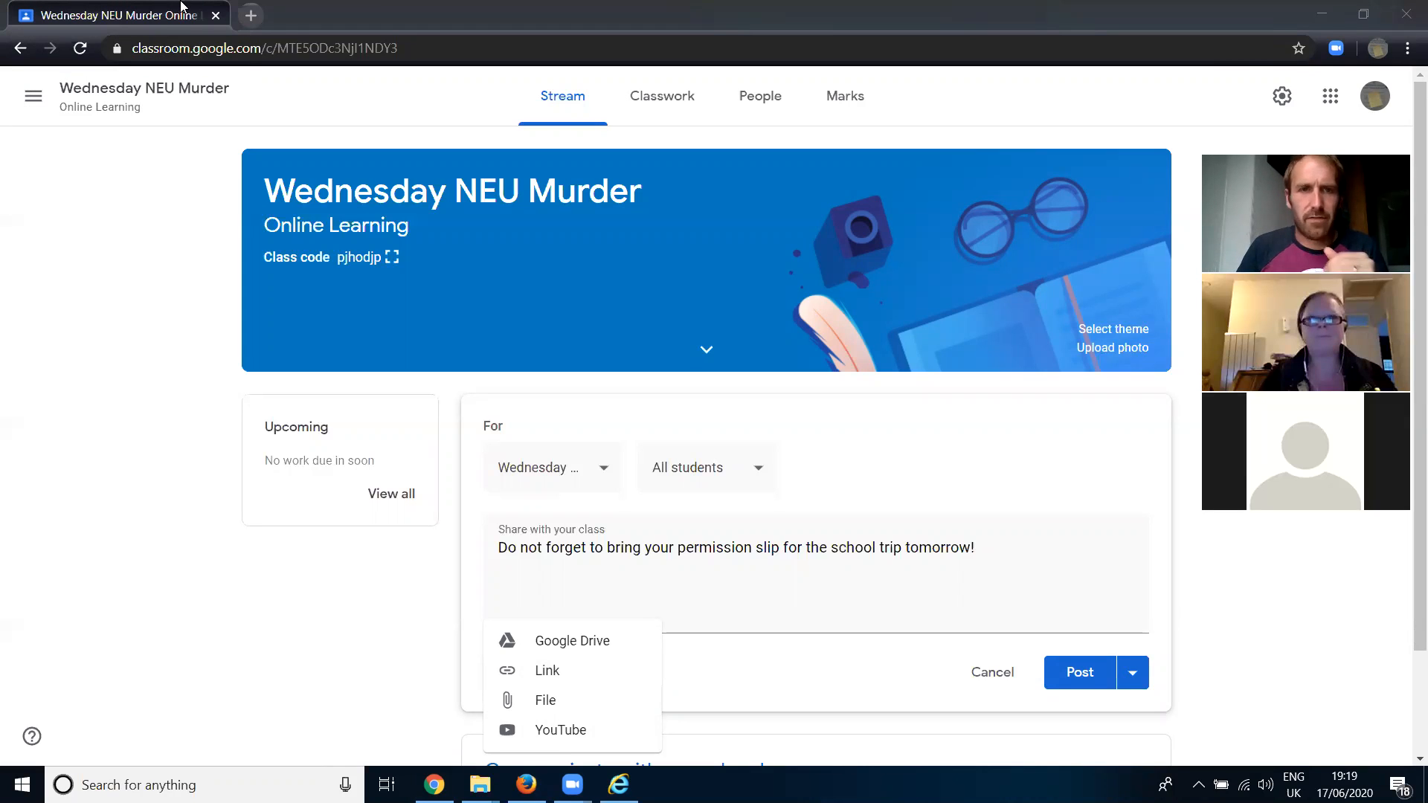
left_click(969, 725)
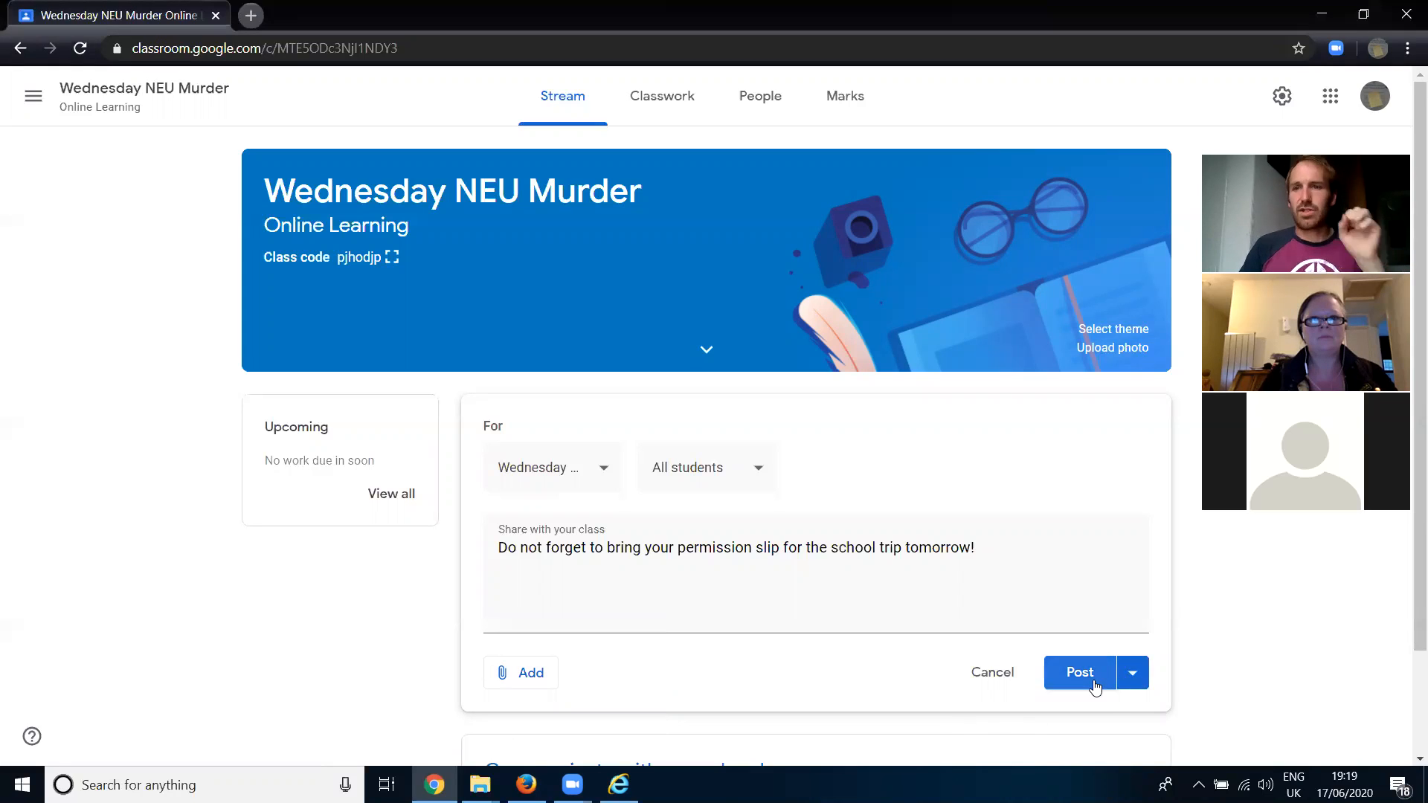
left_click(1135, 675)
left_click(985, 722)
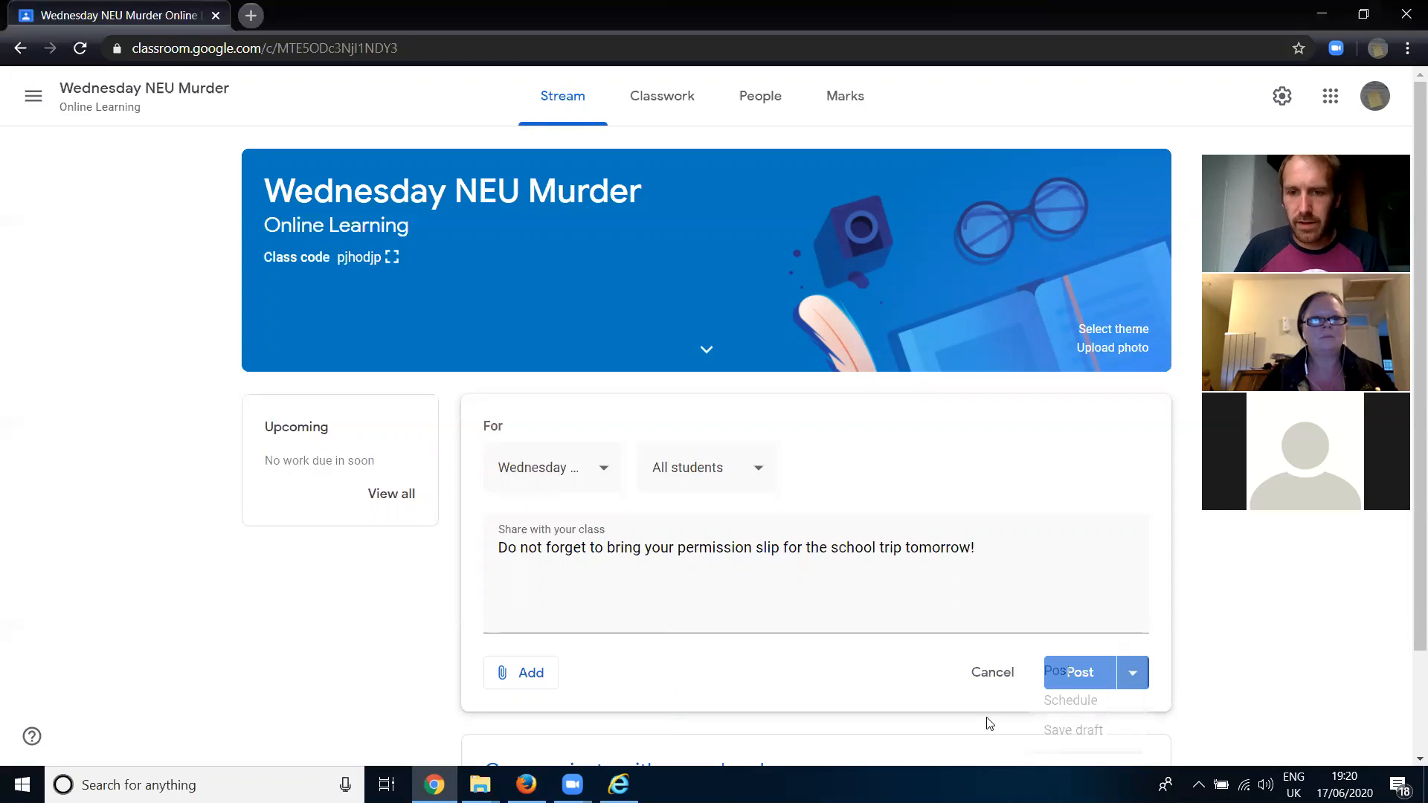
- Try scheduling the announcement for 22 Jun 2020 at 07:00, and cancel the scheduling
left_click(1135, 677)
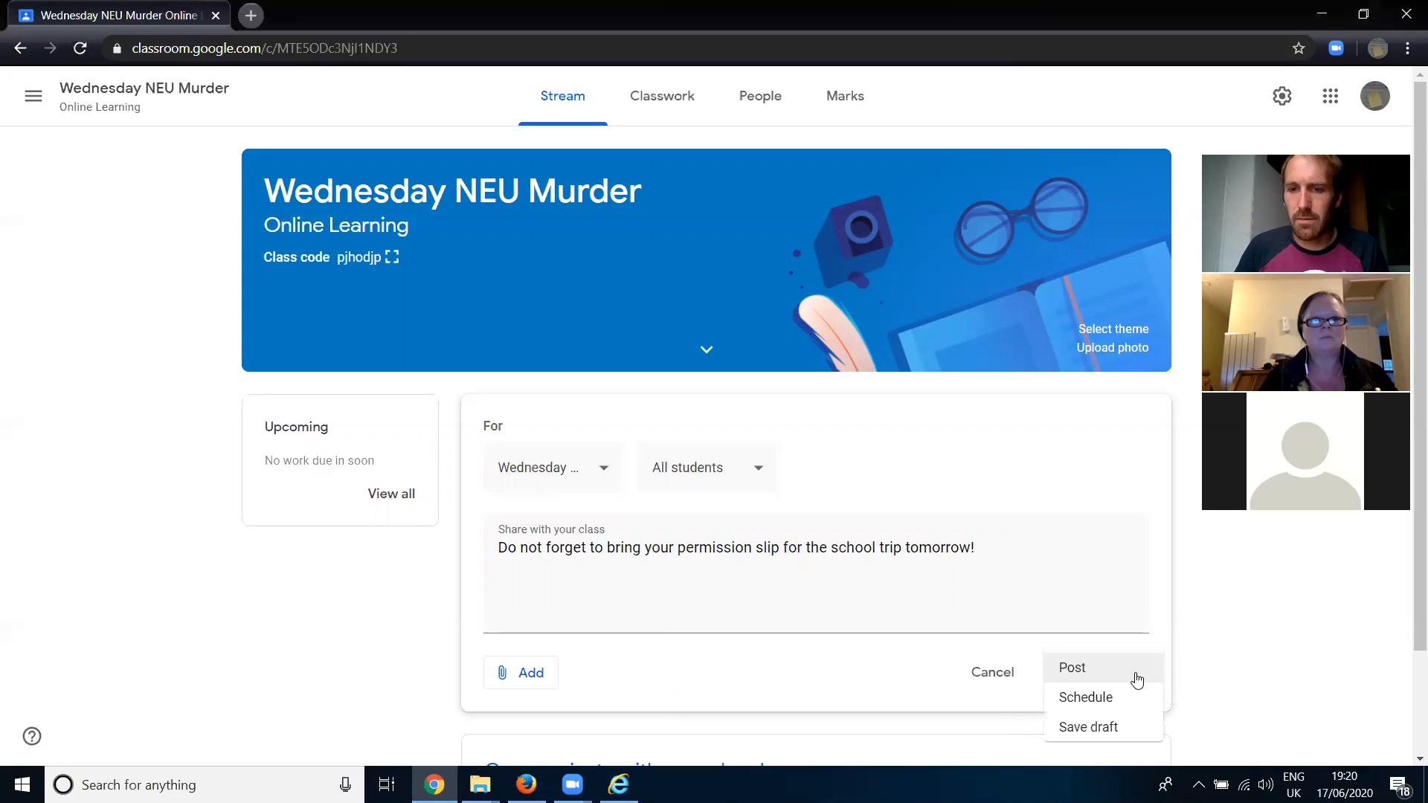
left_click(1087, 701)
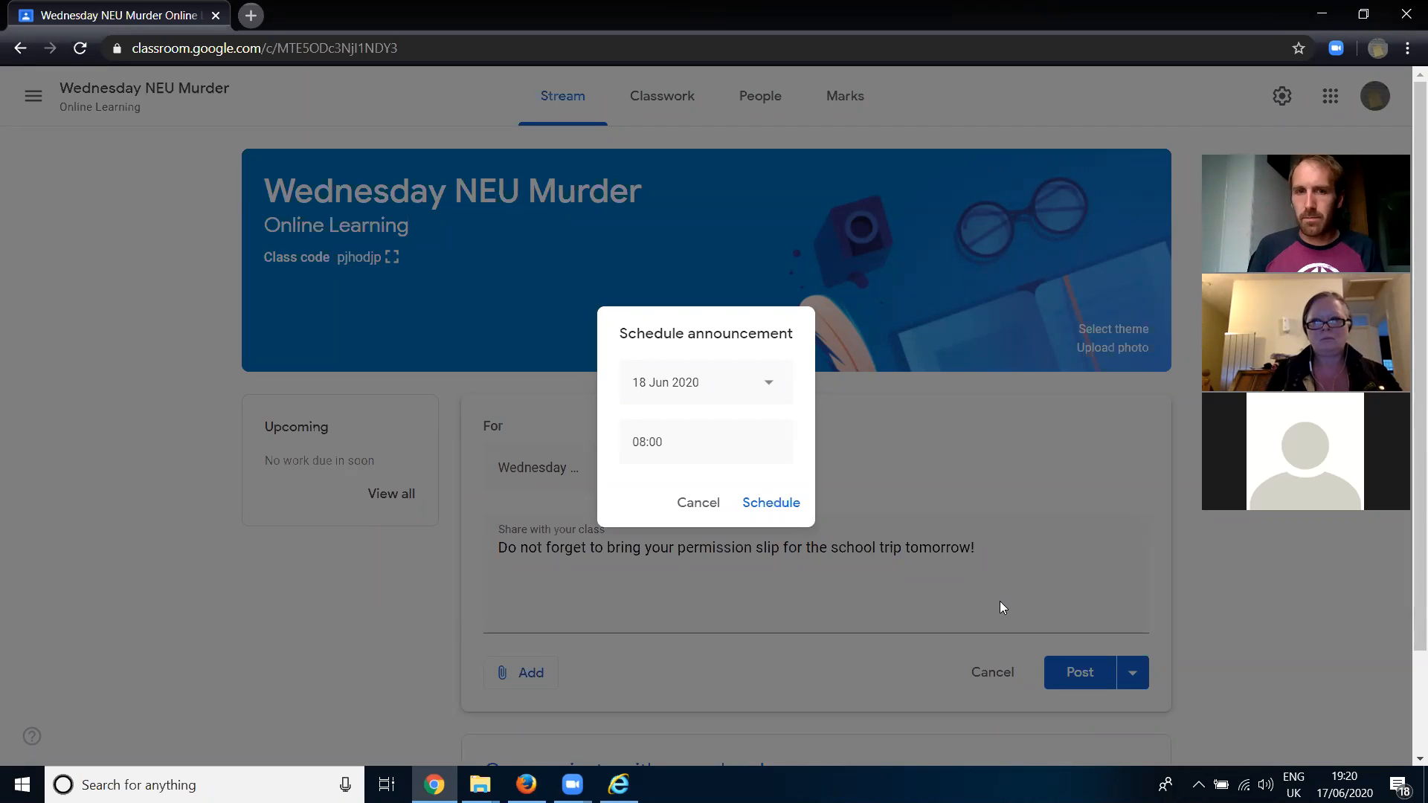
left_click(769, 383)
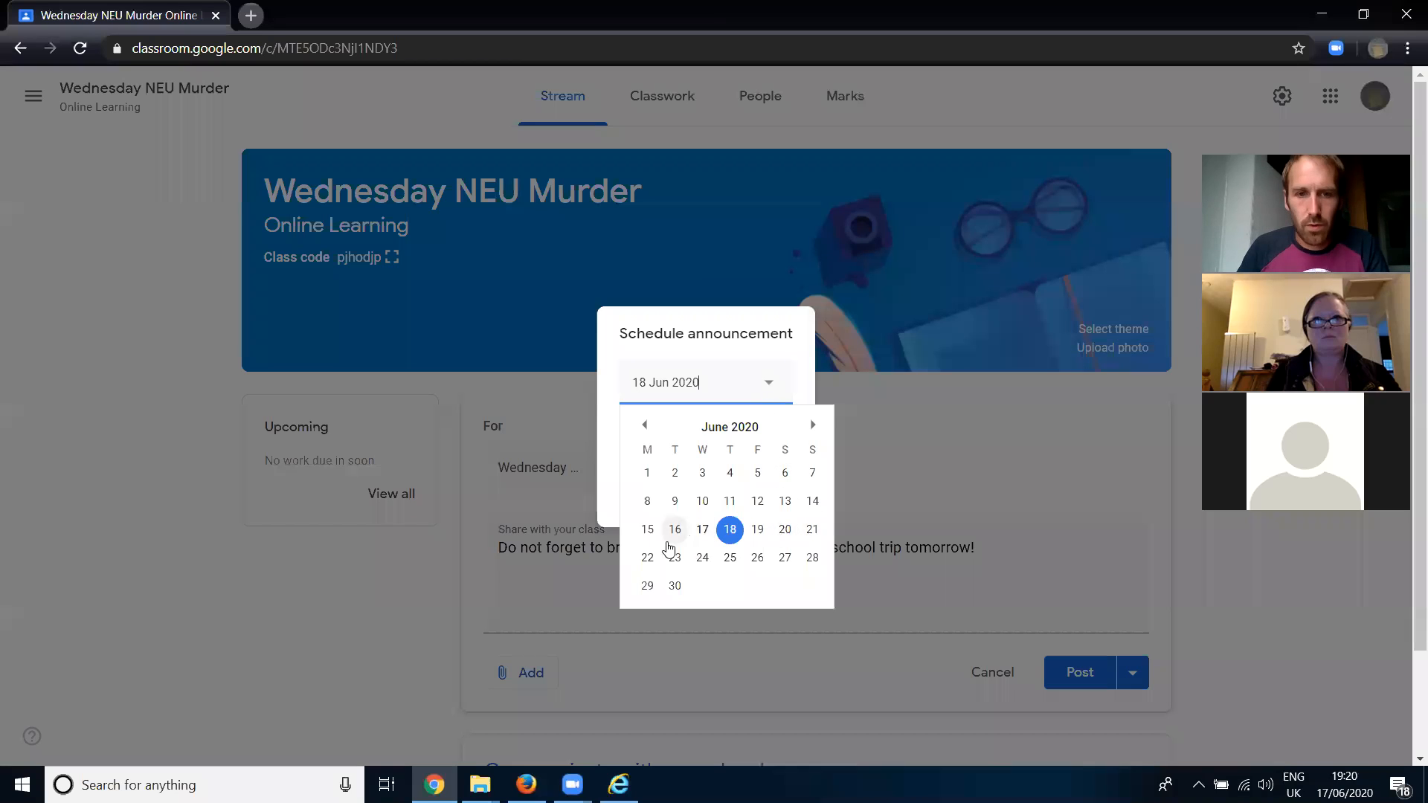
left_click(647, 557)
left_click(654, 445)
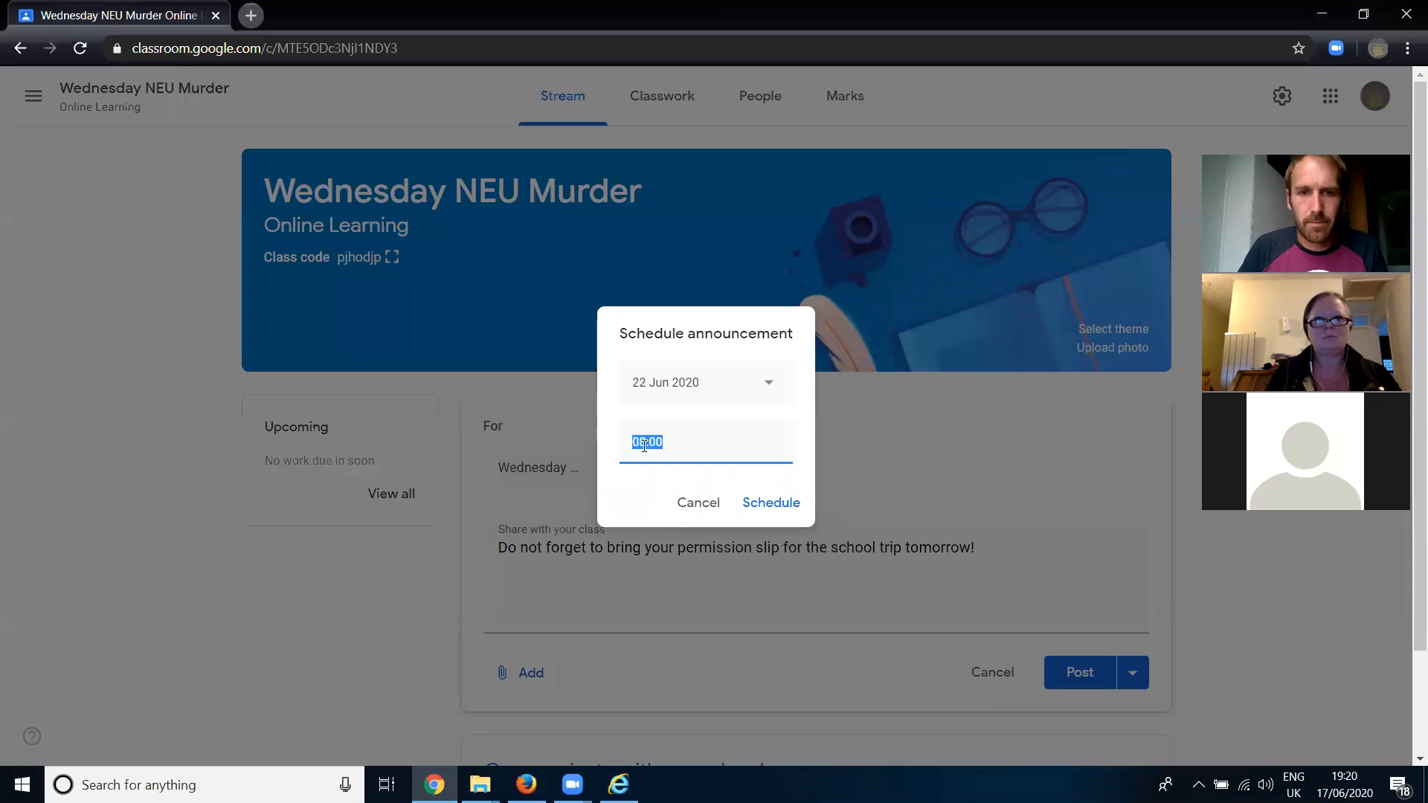
type("07")
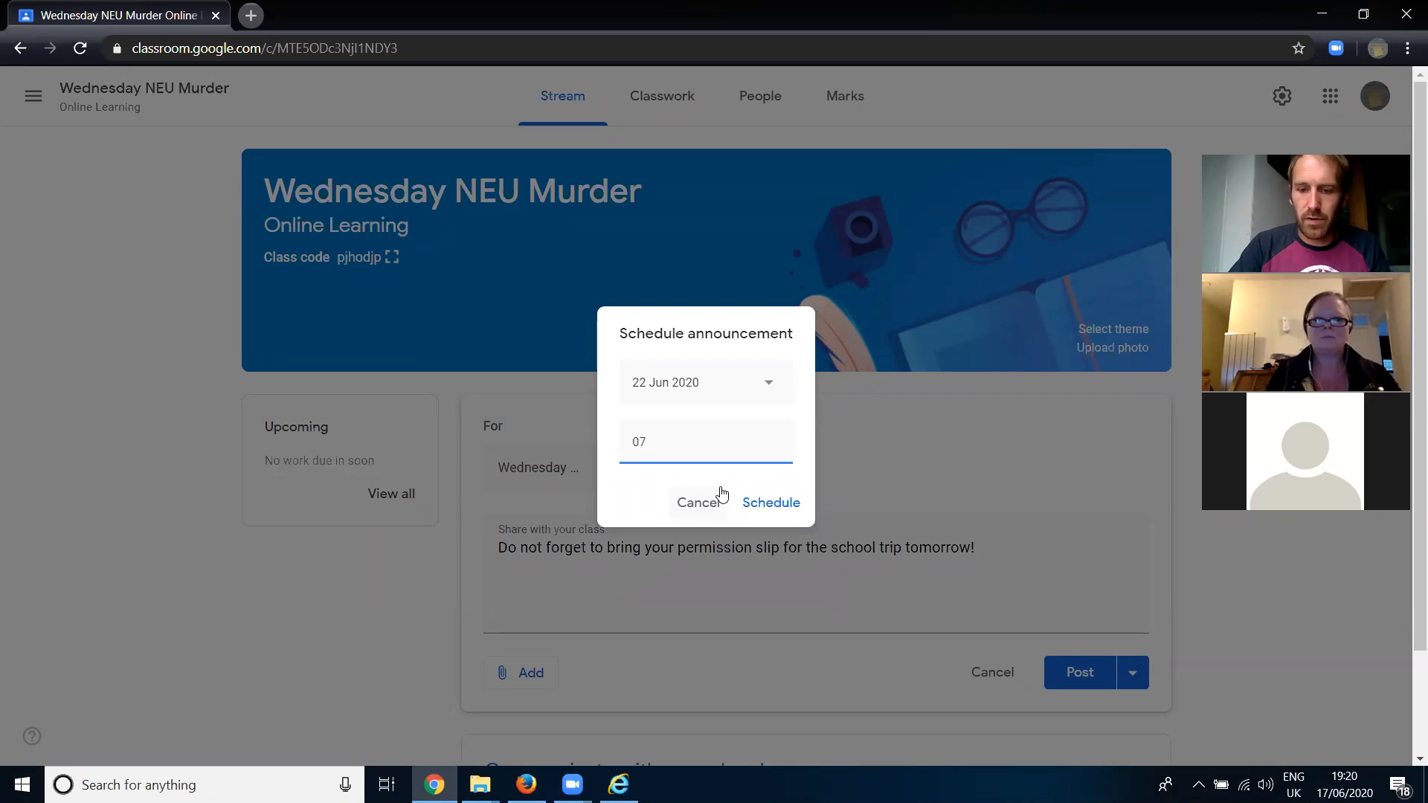
type(":00")
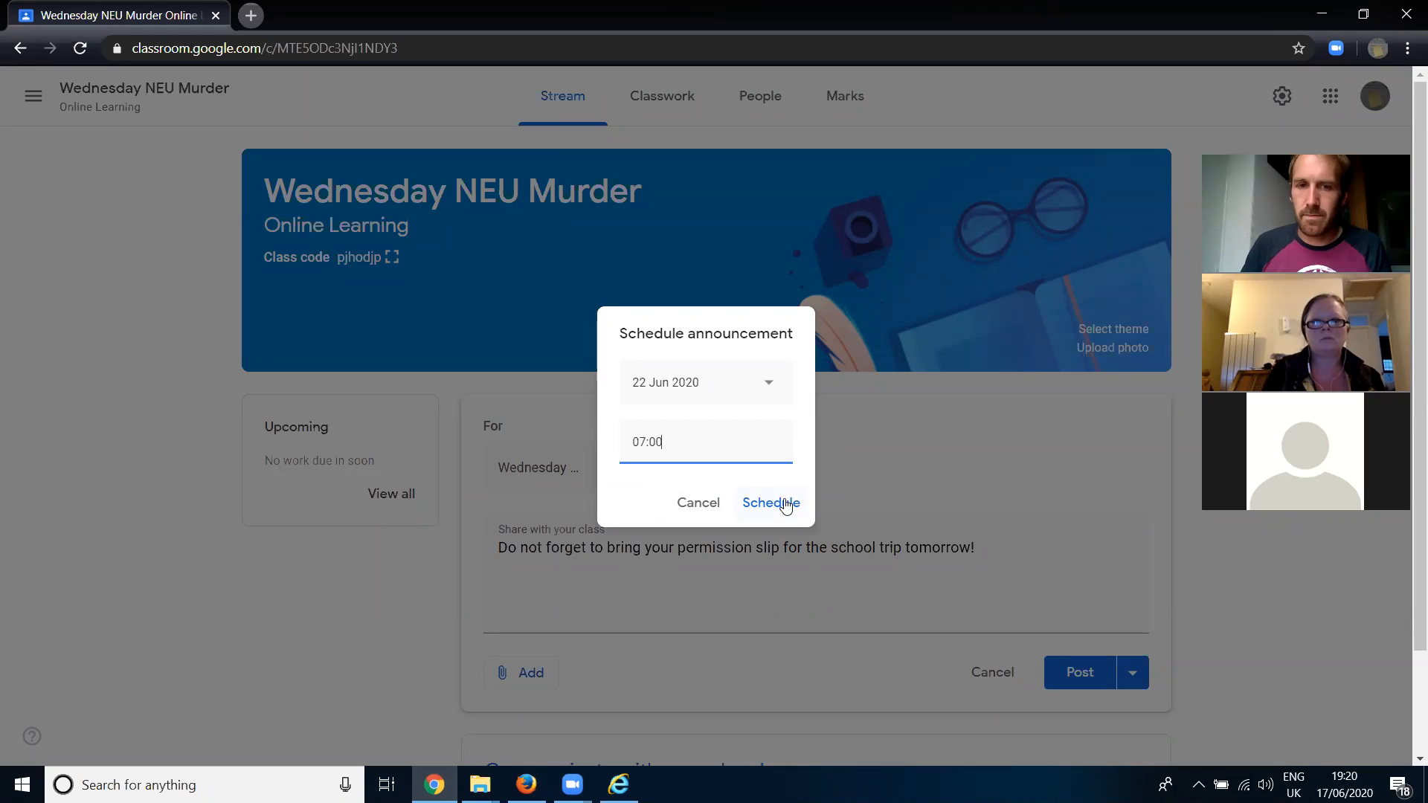
left_click(709, 508)
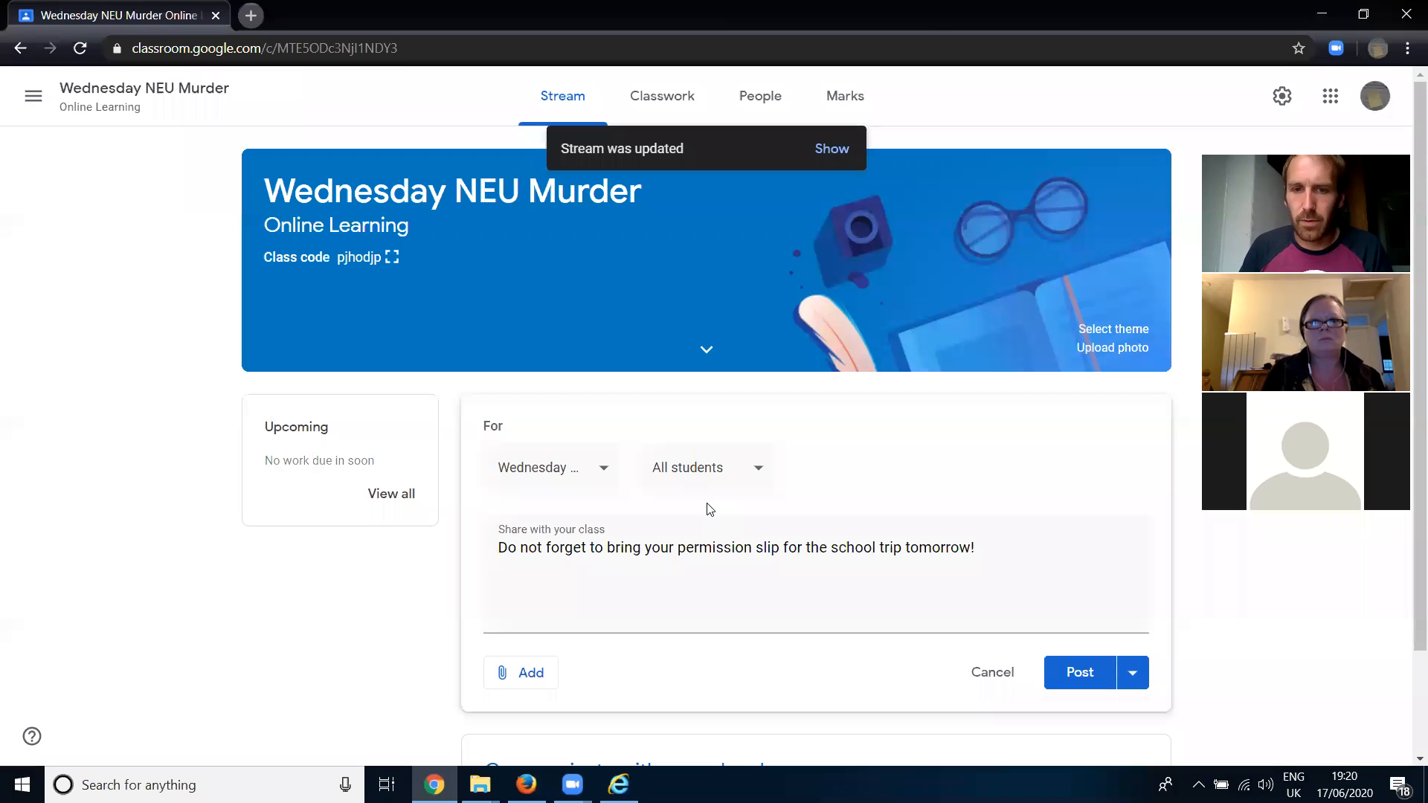
- Save the announcement as a draft, and review it from the saved announcements
left_click(1131, 674)
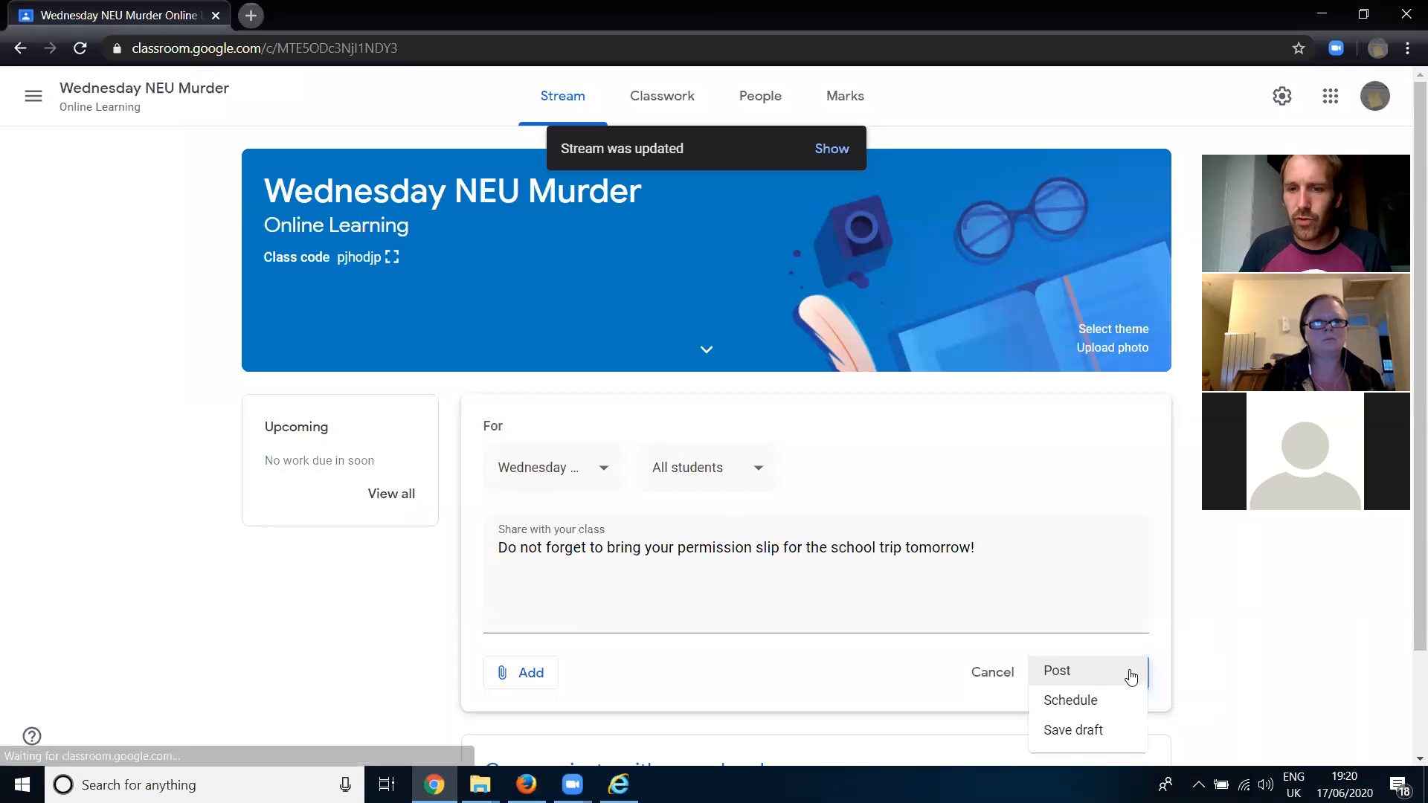
left_click(1080, 731)
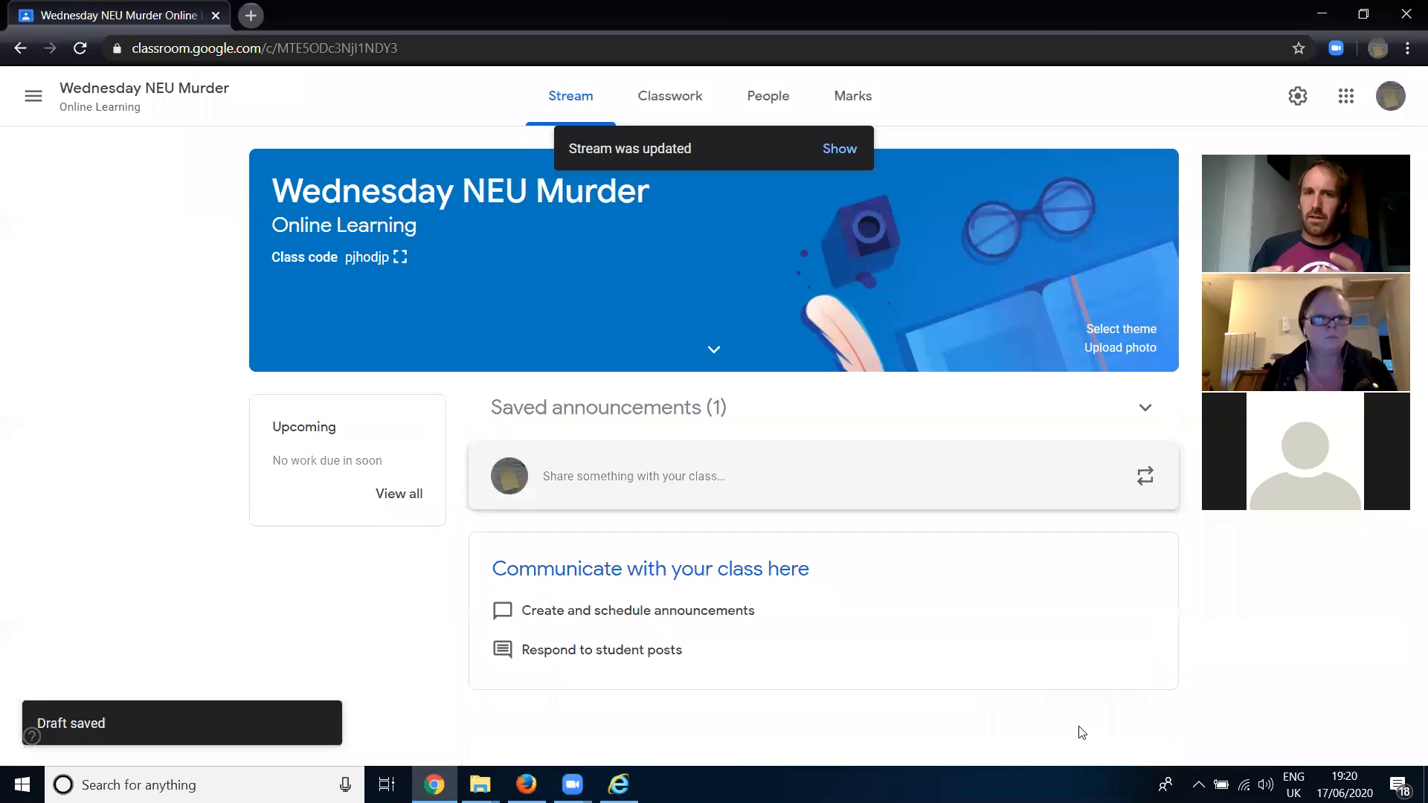
left_click(690, 420)
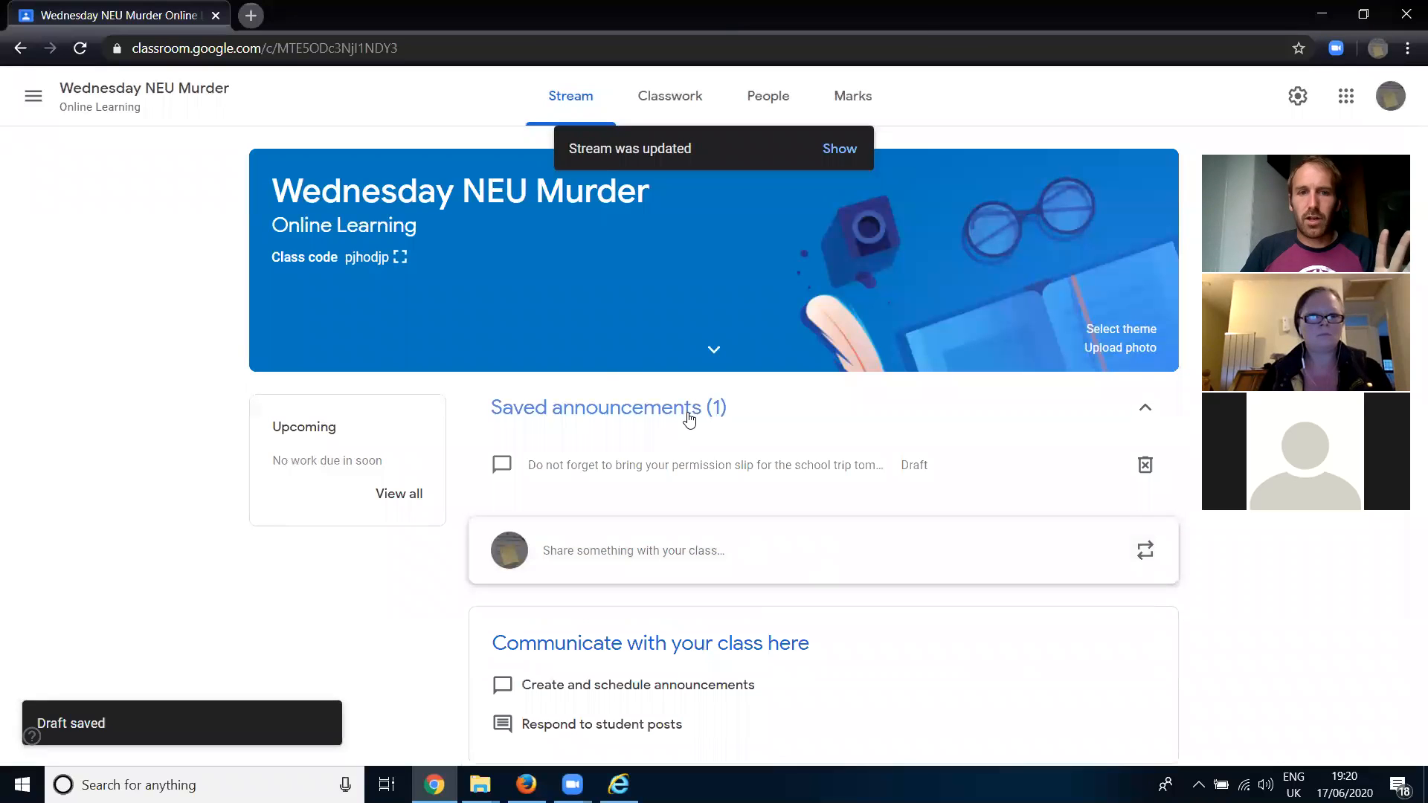
left_click(921, 469)
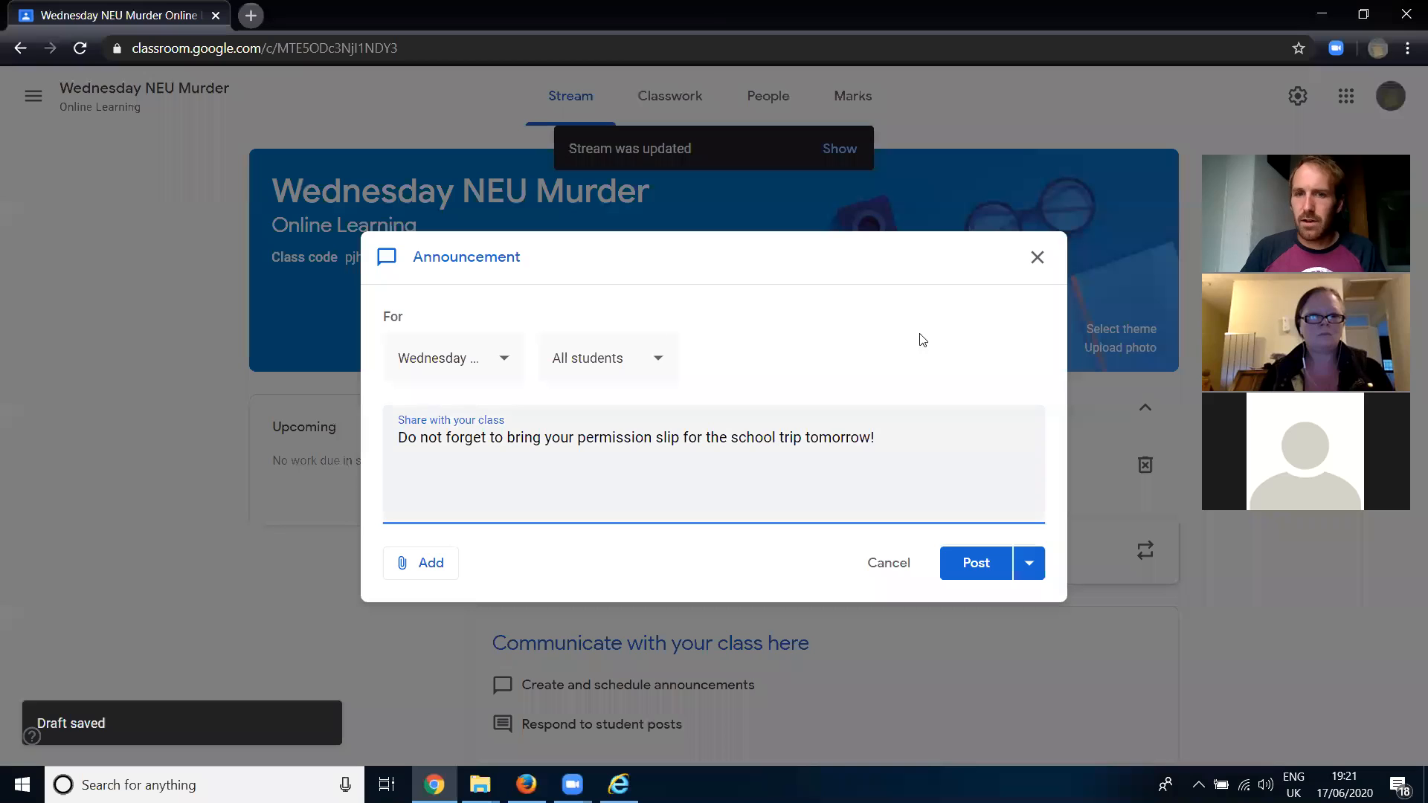
left_click(1038, 258)
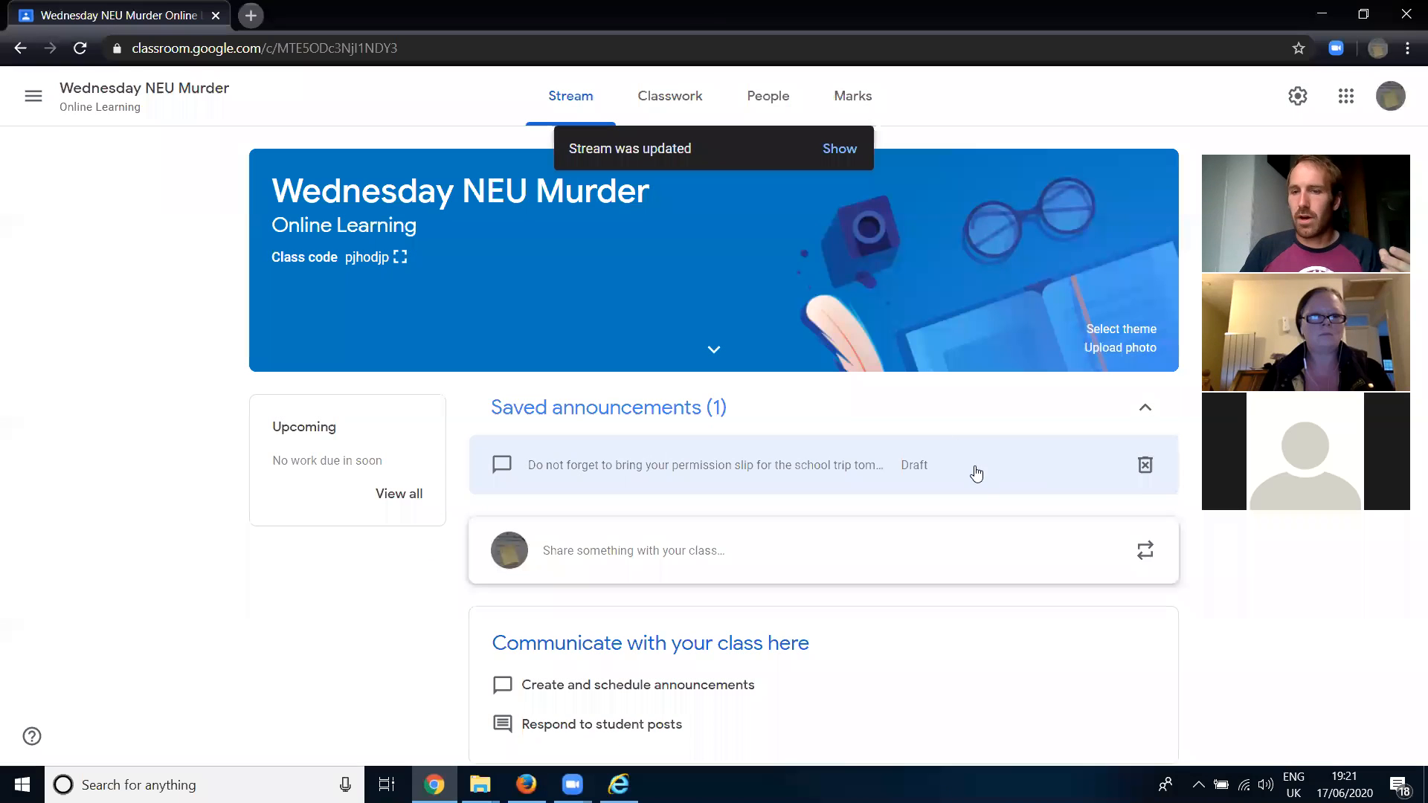
- Delete the saved draft announcement and load the stream's new updates
left_click(1146, 465)
left_click(796, 450)
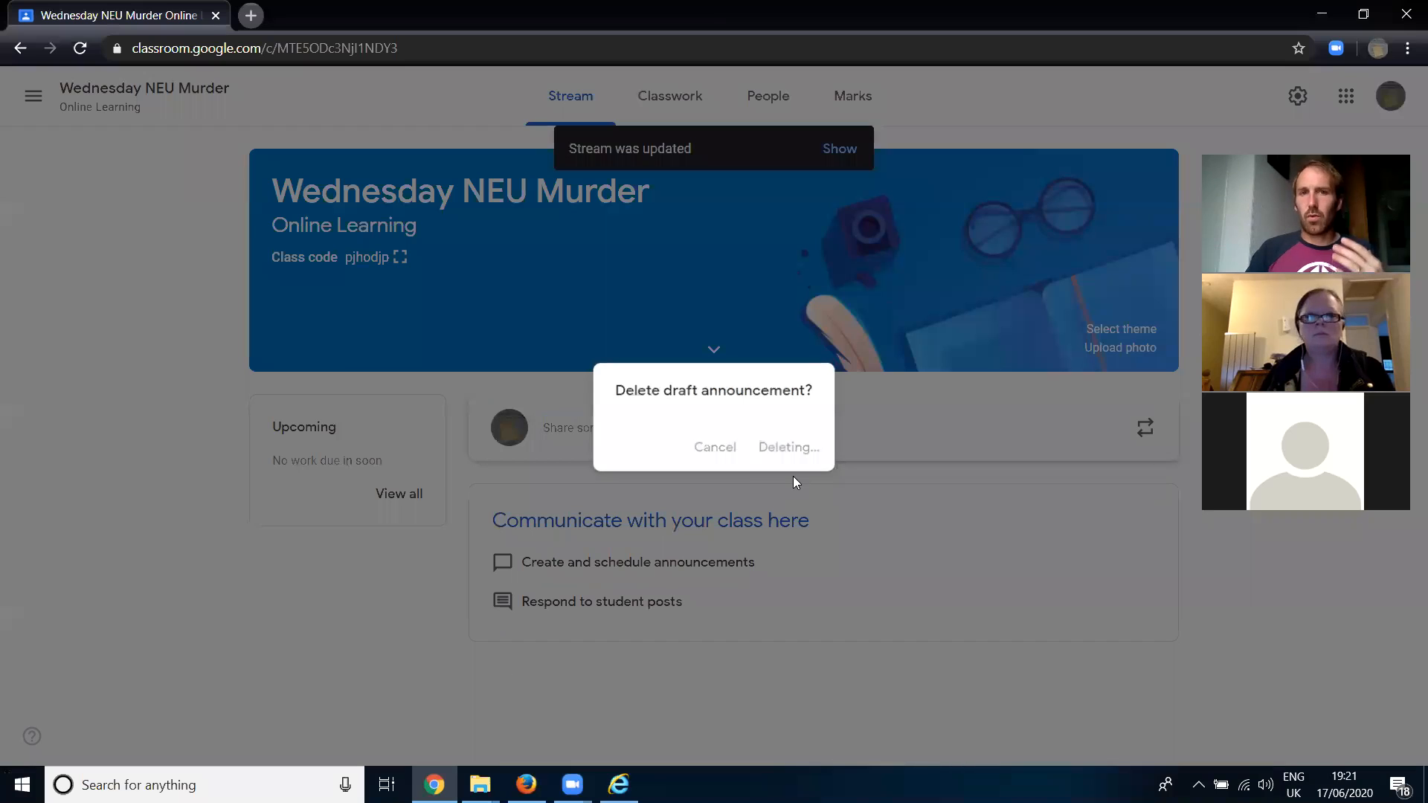
left_click(840, 149)
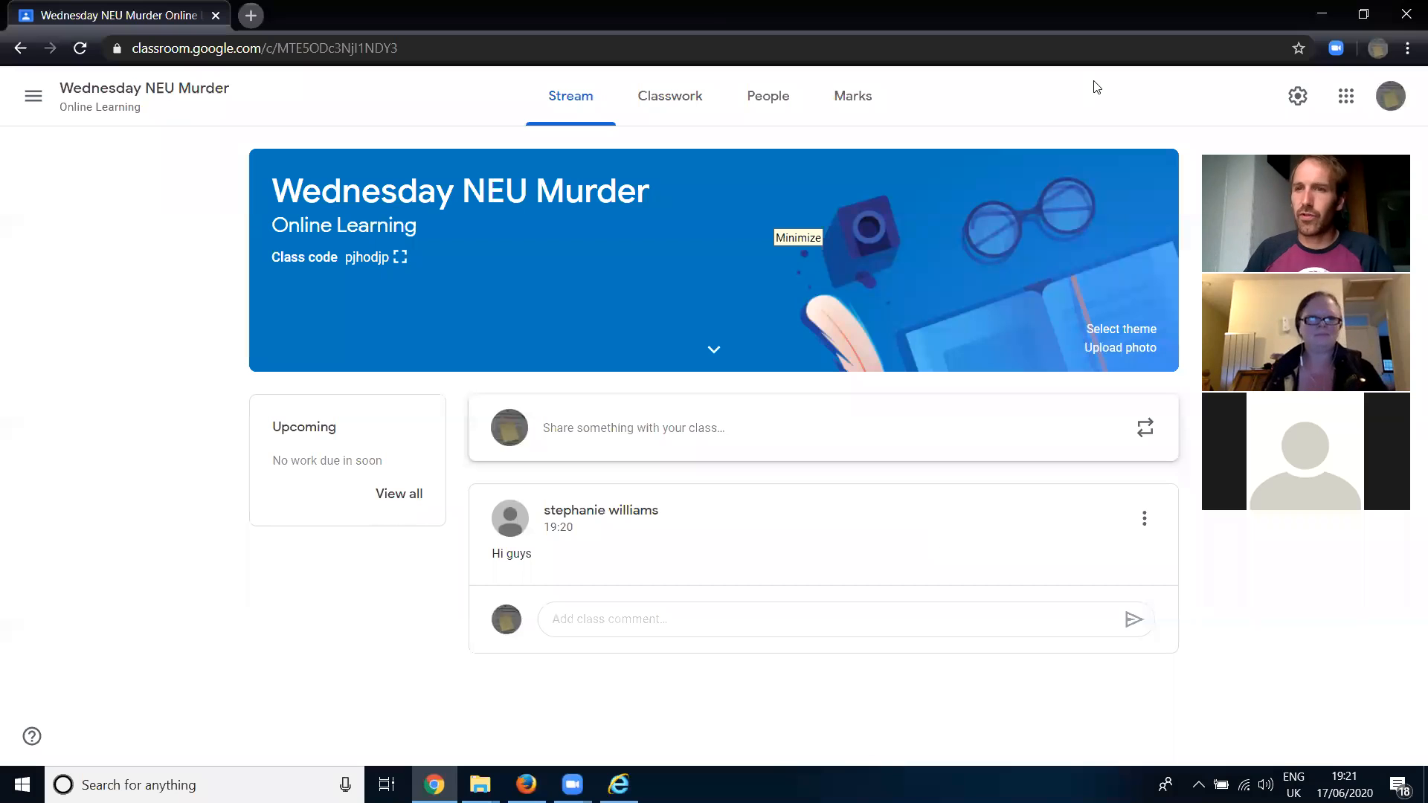
left_click(773, 215)
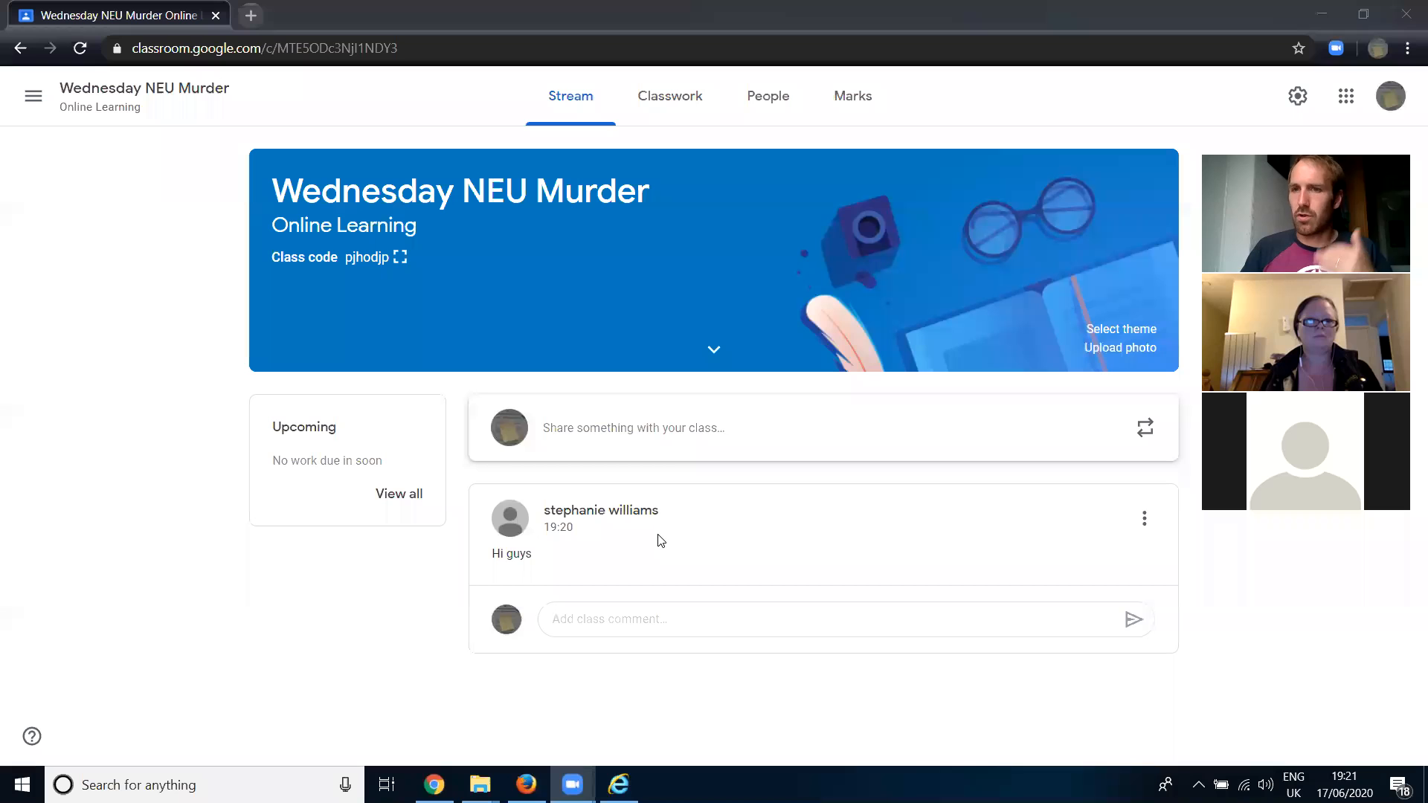
- Delete the student's "Hi guys" post from the stream
left_click(1145, 518)
left_click(1008, 586)
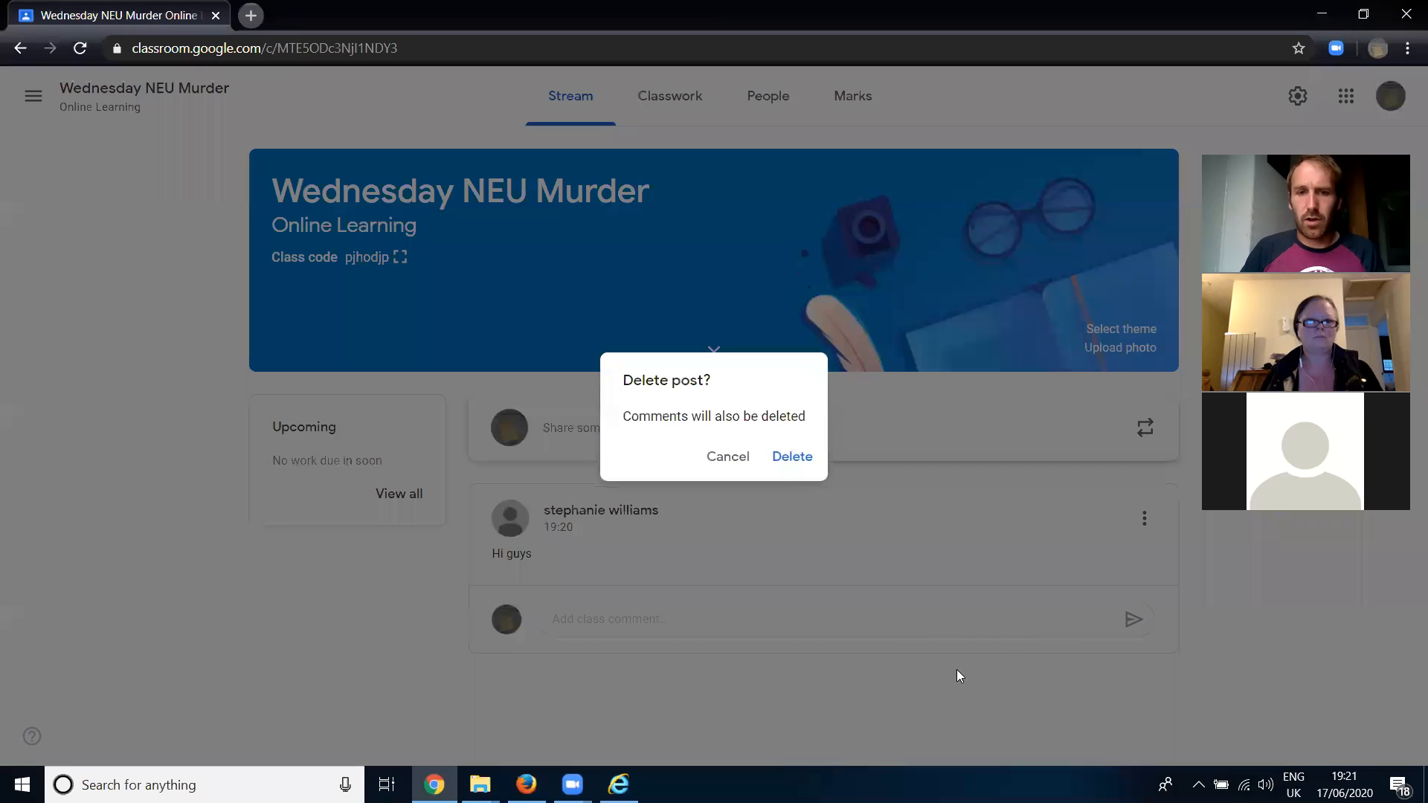
left_click(792, 463)
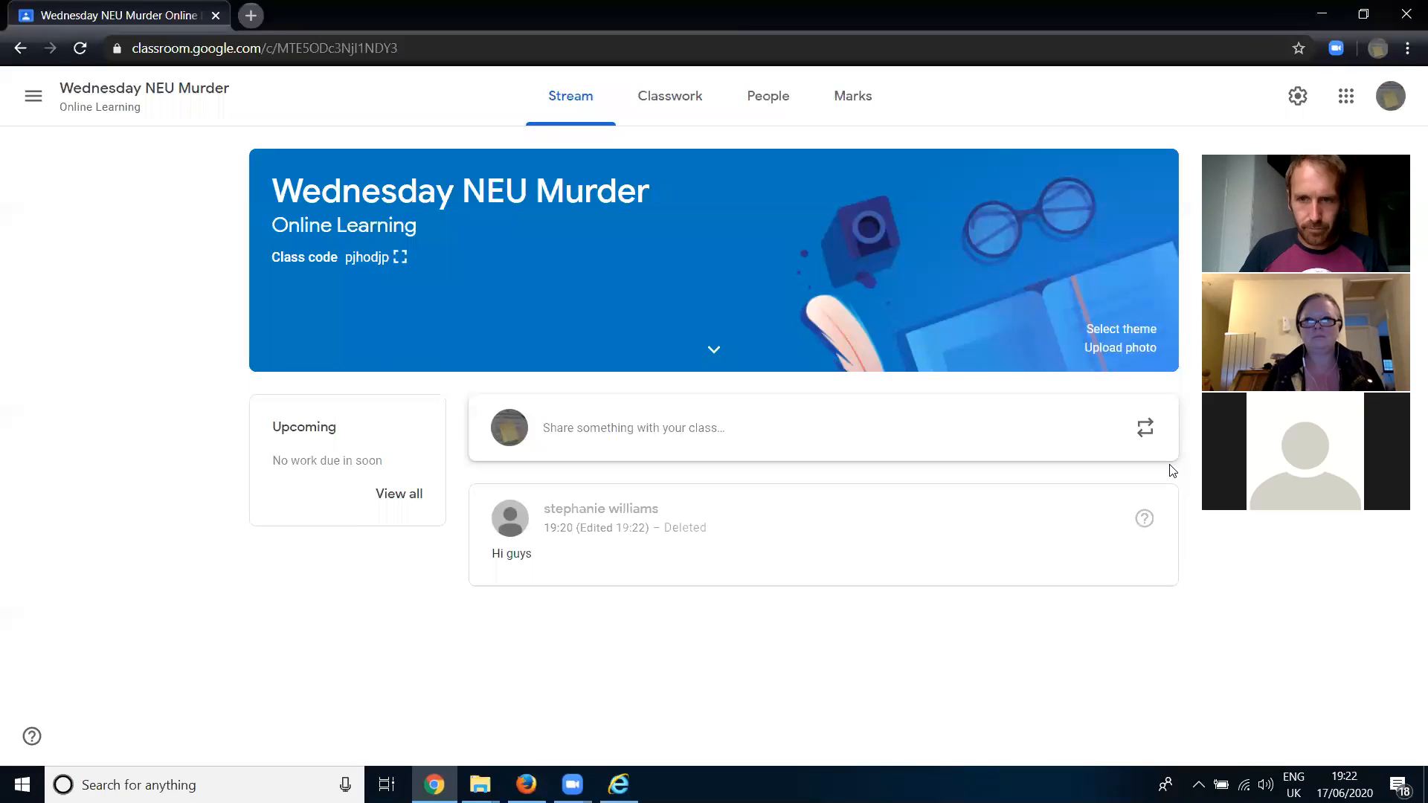
- Start a new stream announcement and open the upload view for attaching a file from the device
left_click(634, 429)
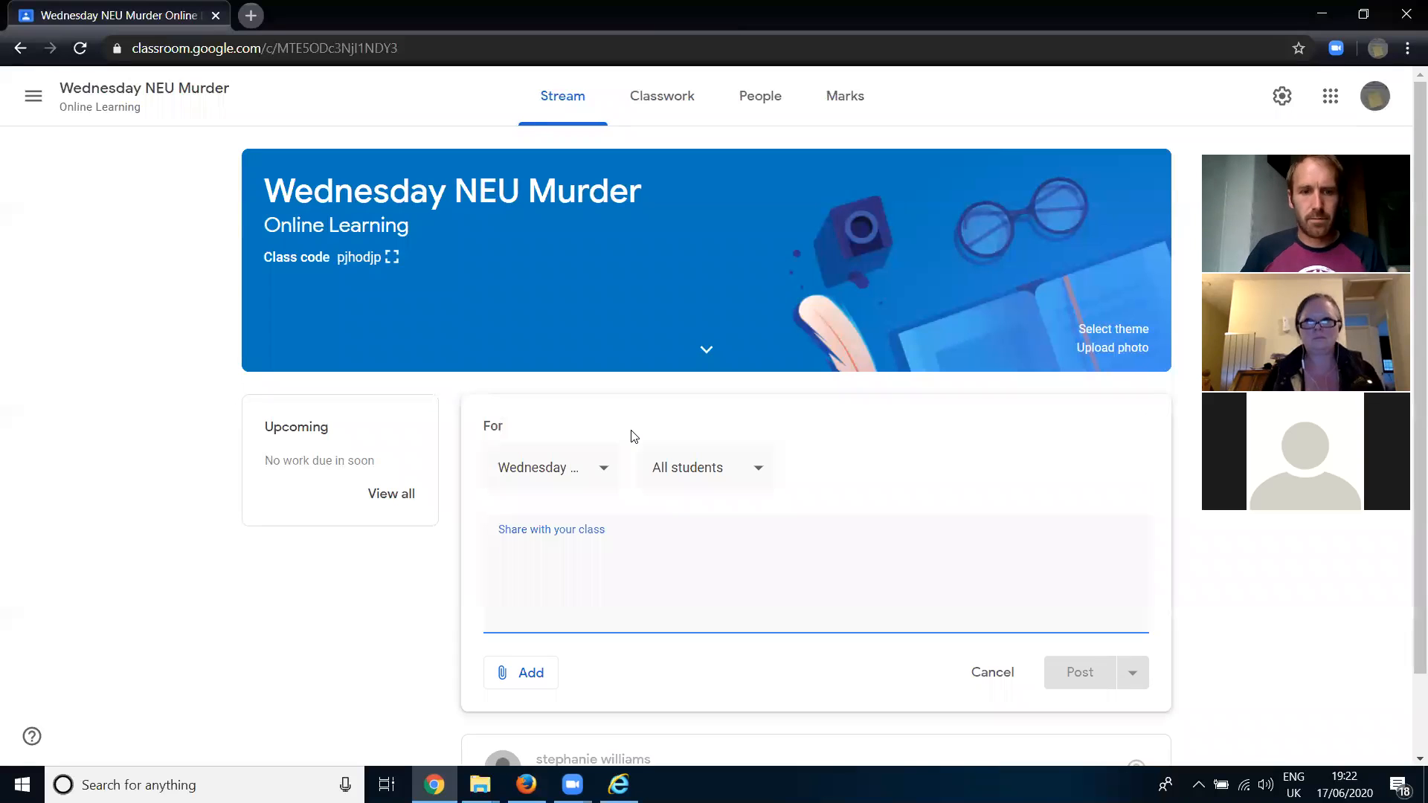
left_click(532, 673)
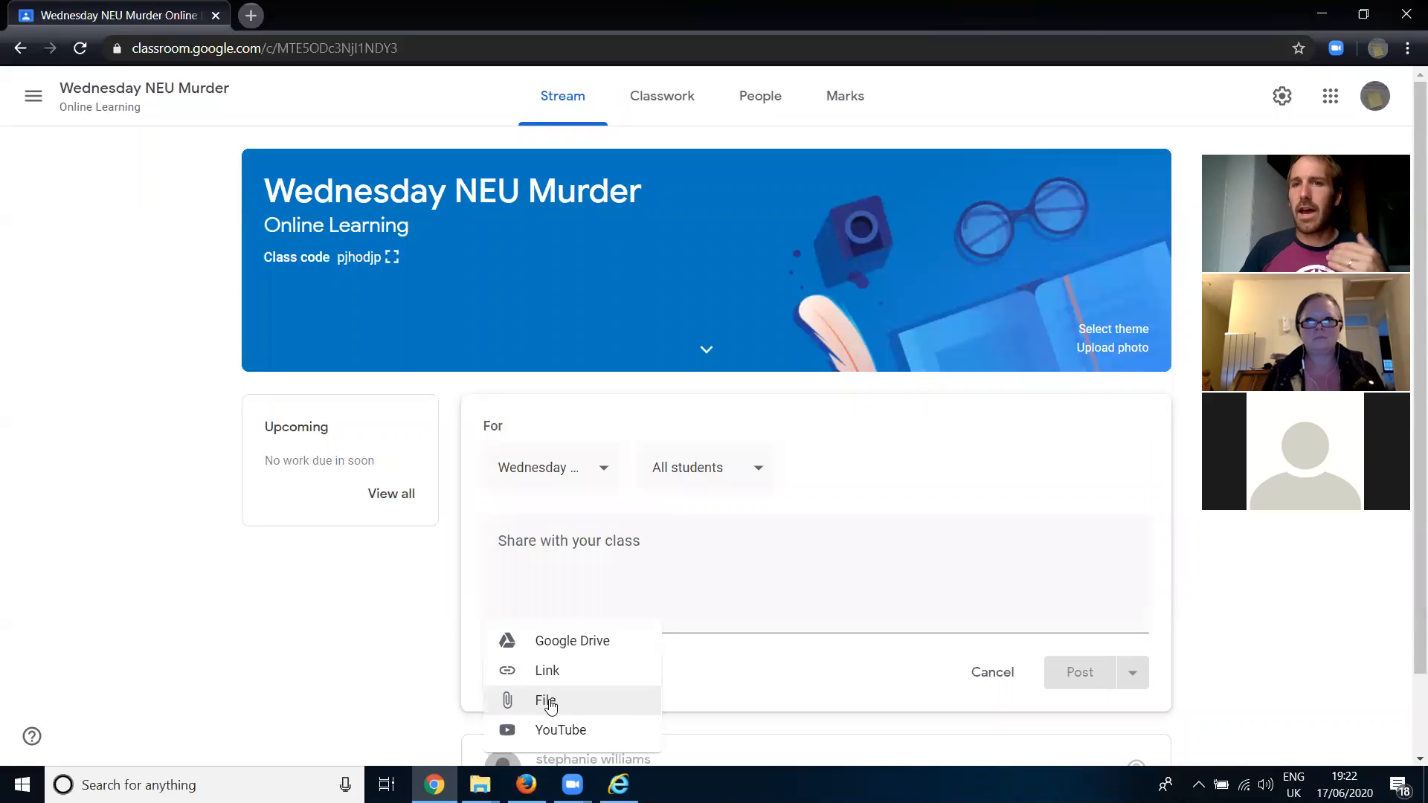
left_click(549, 703)
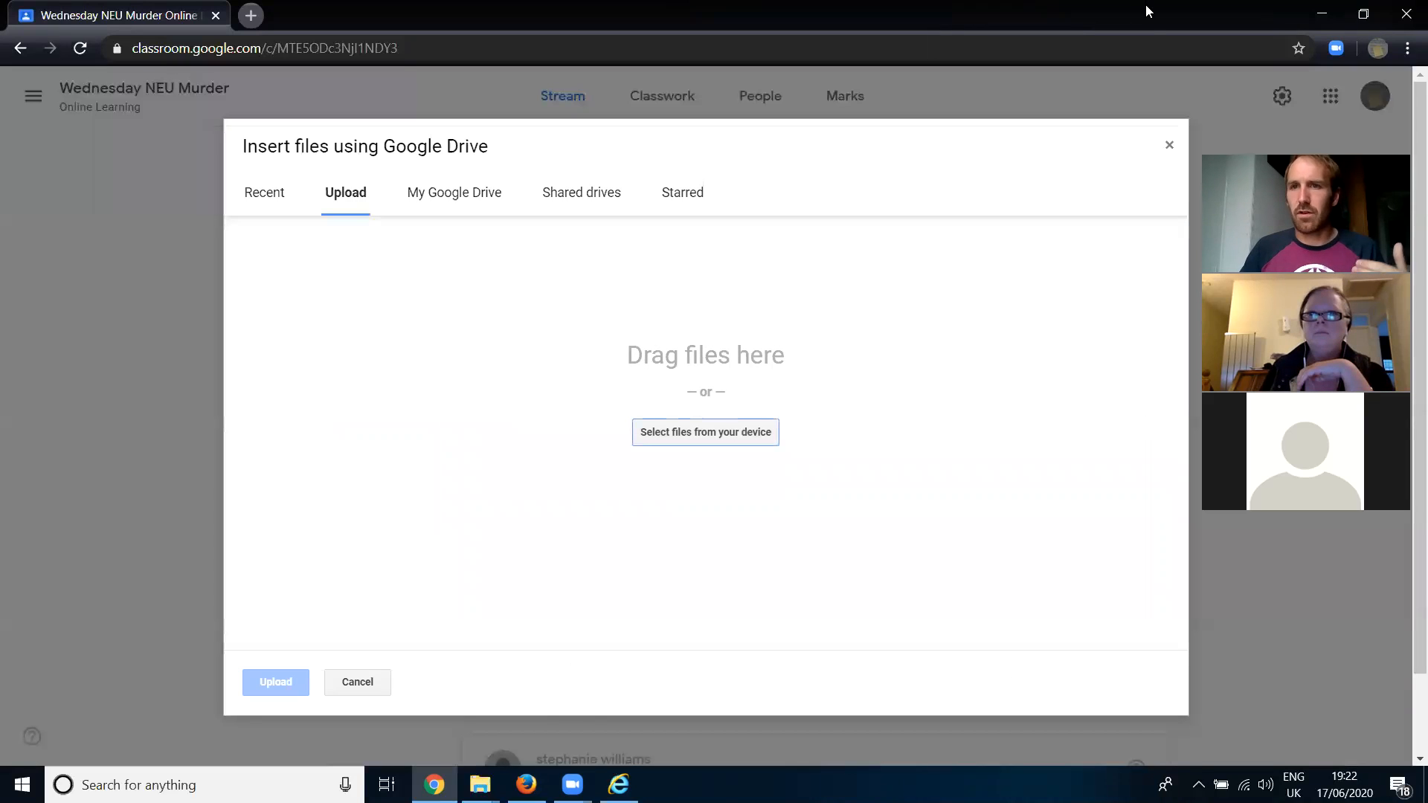
- Upload NEU Online Module Map.docx from the desktop as an attachment to the announcement, and discard the announcement
left_click_drag(1146, 14, 6, 5)
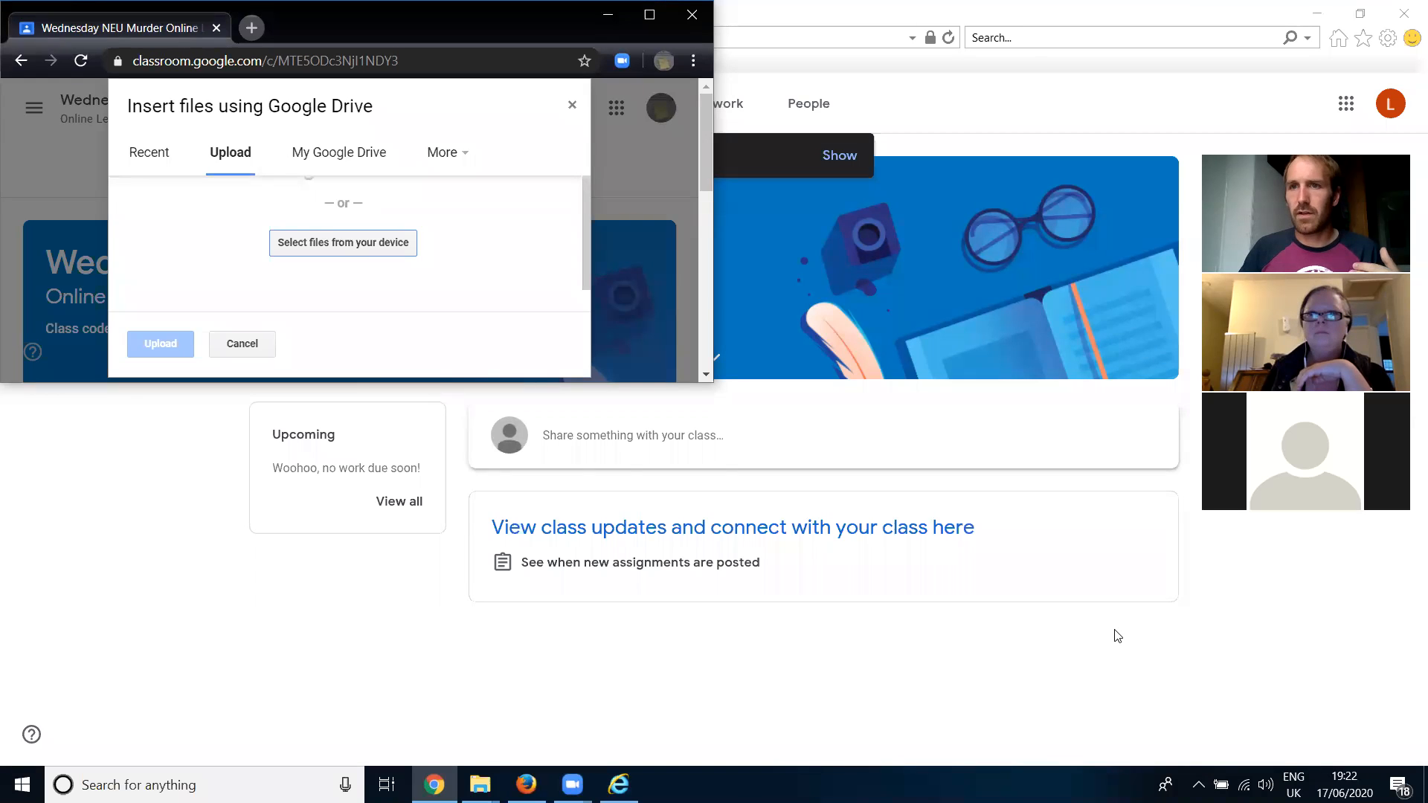
left_click(1318, 15)
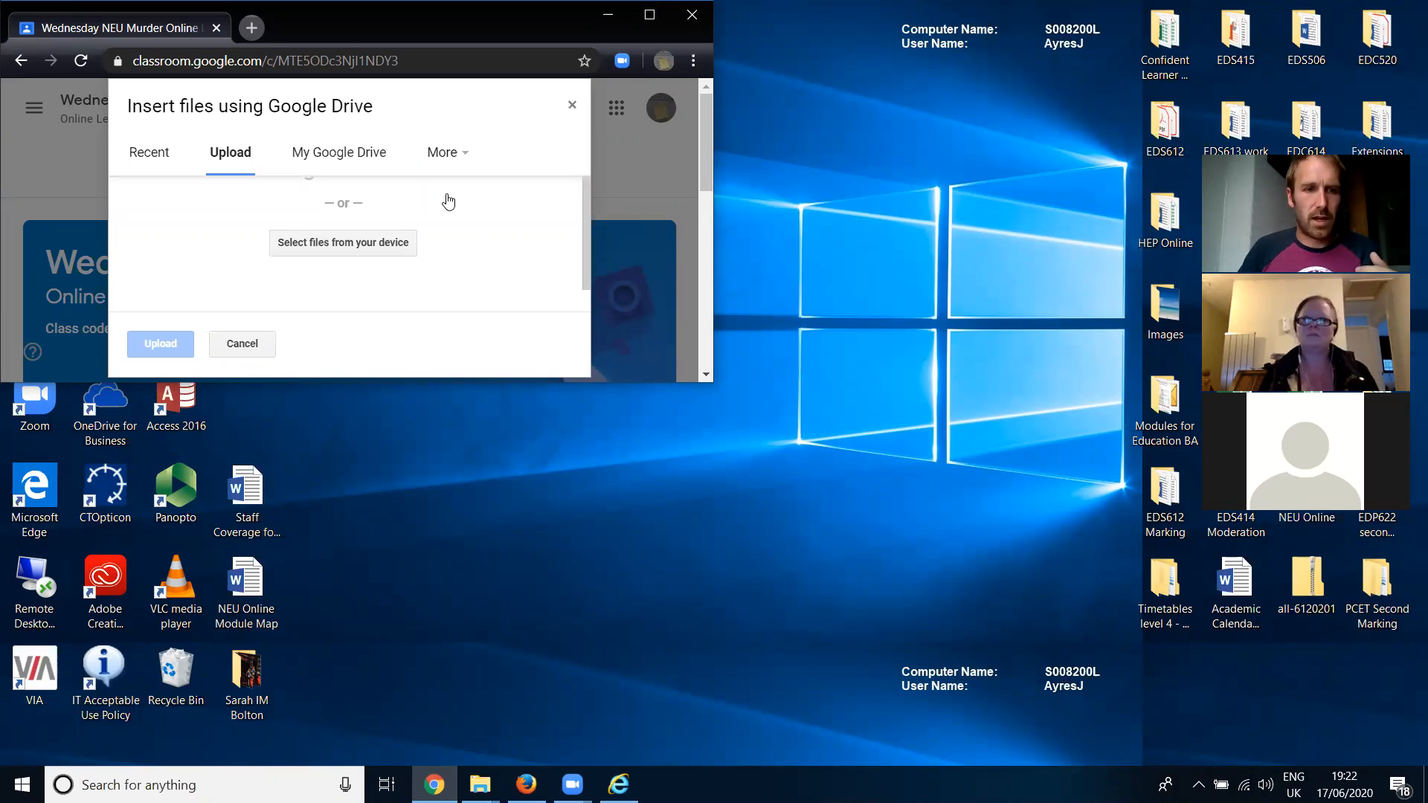
left_click_drag(246, 582, 365, 227)
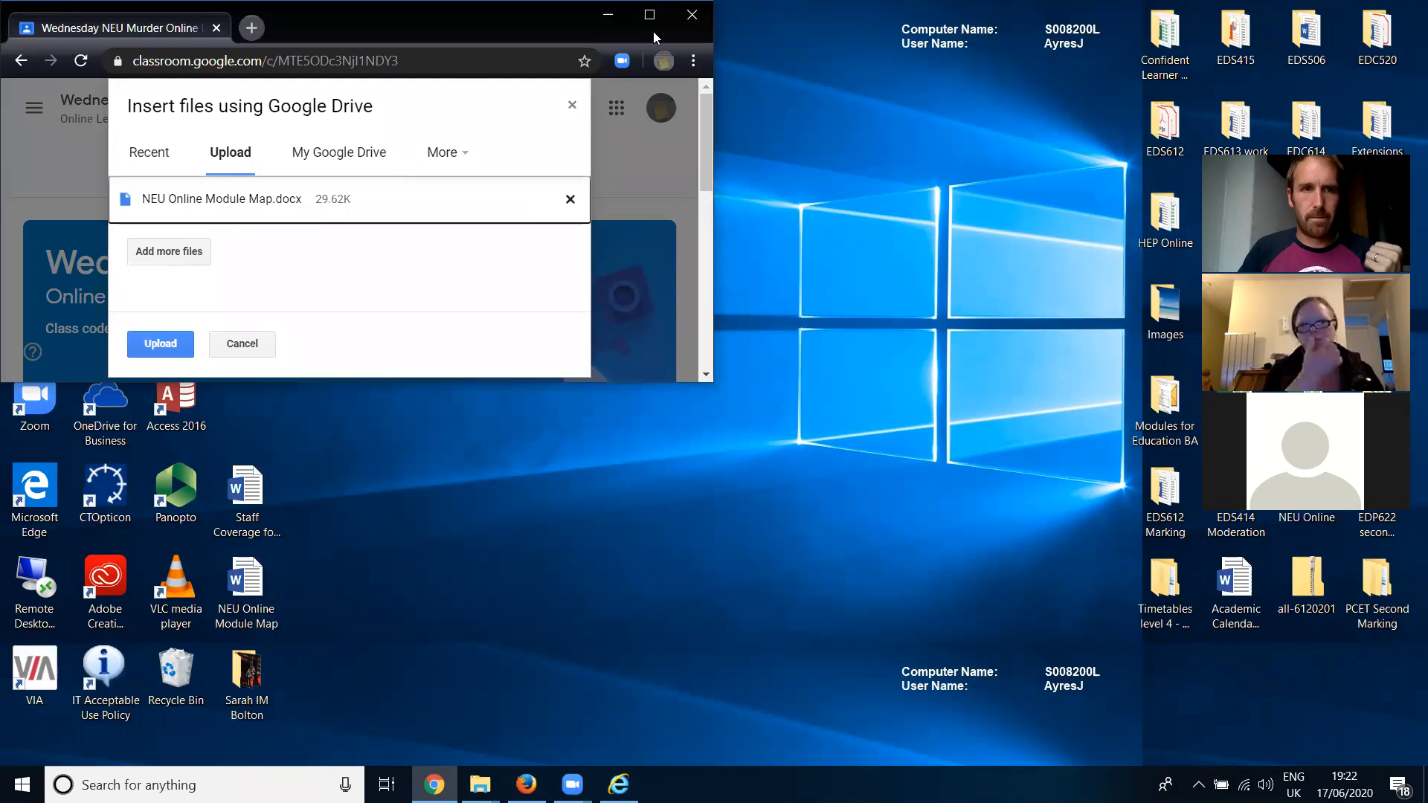
double_click(291, 23)
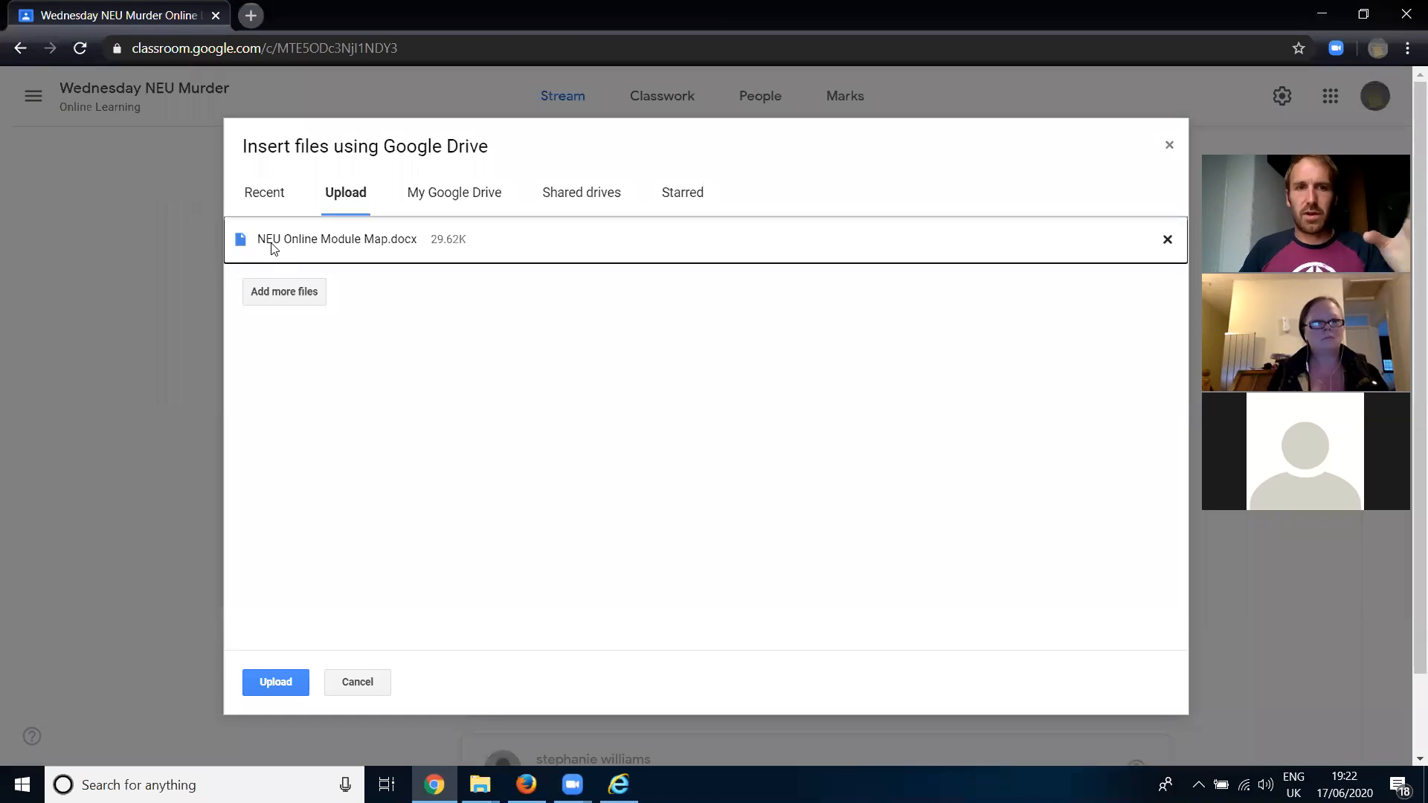
left_click(280, 677)
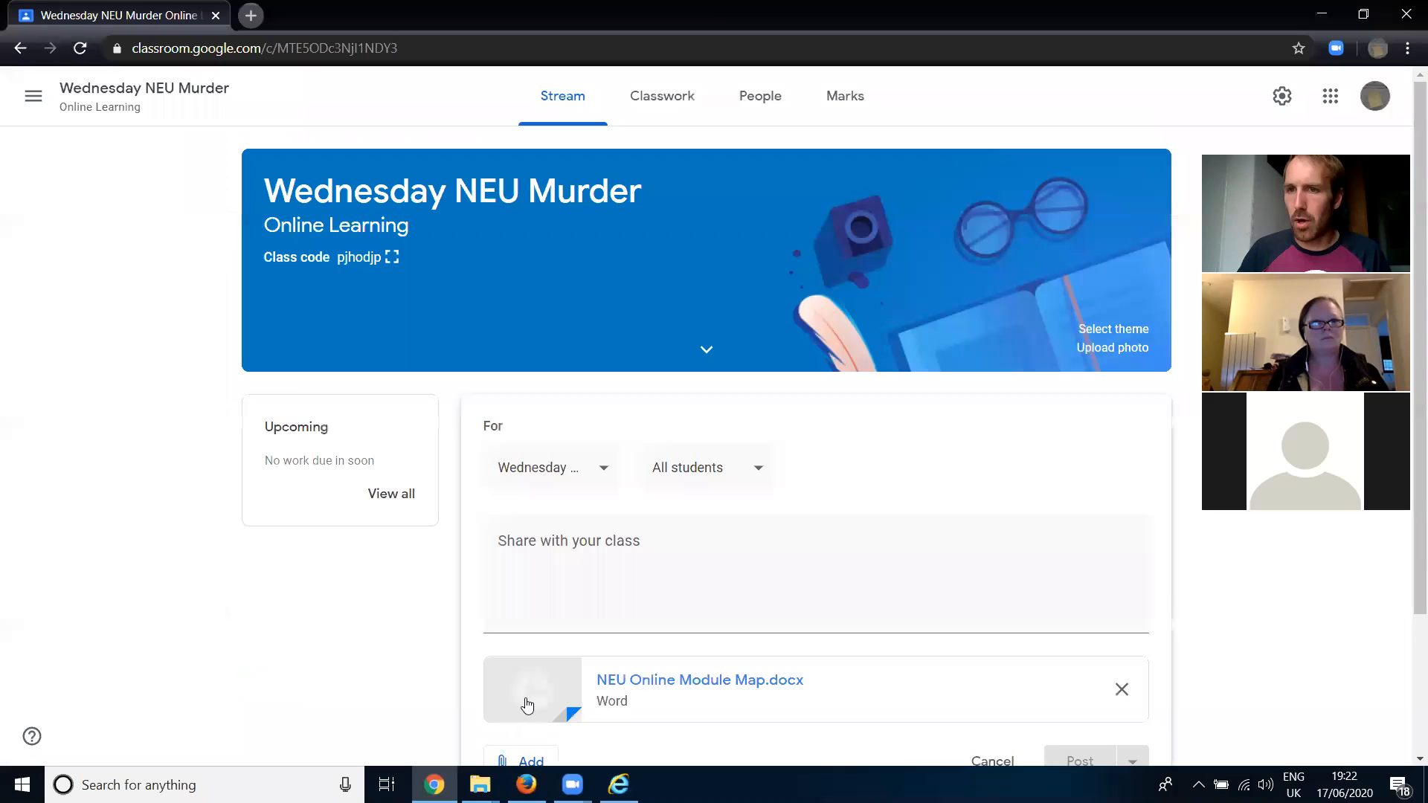
scroll(714, 547, "down", 3)
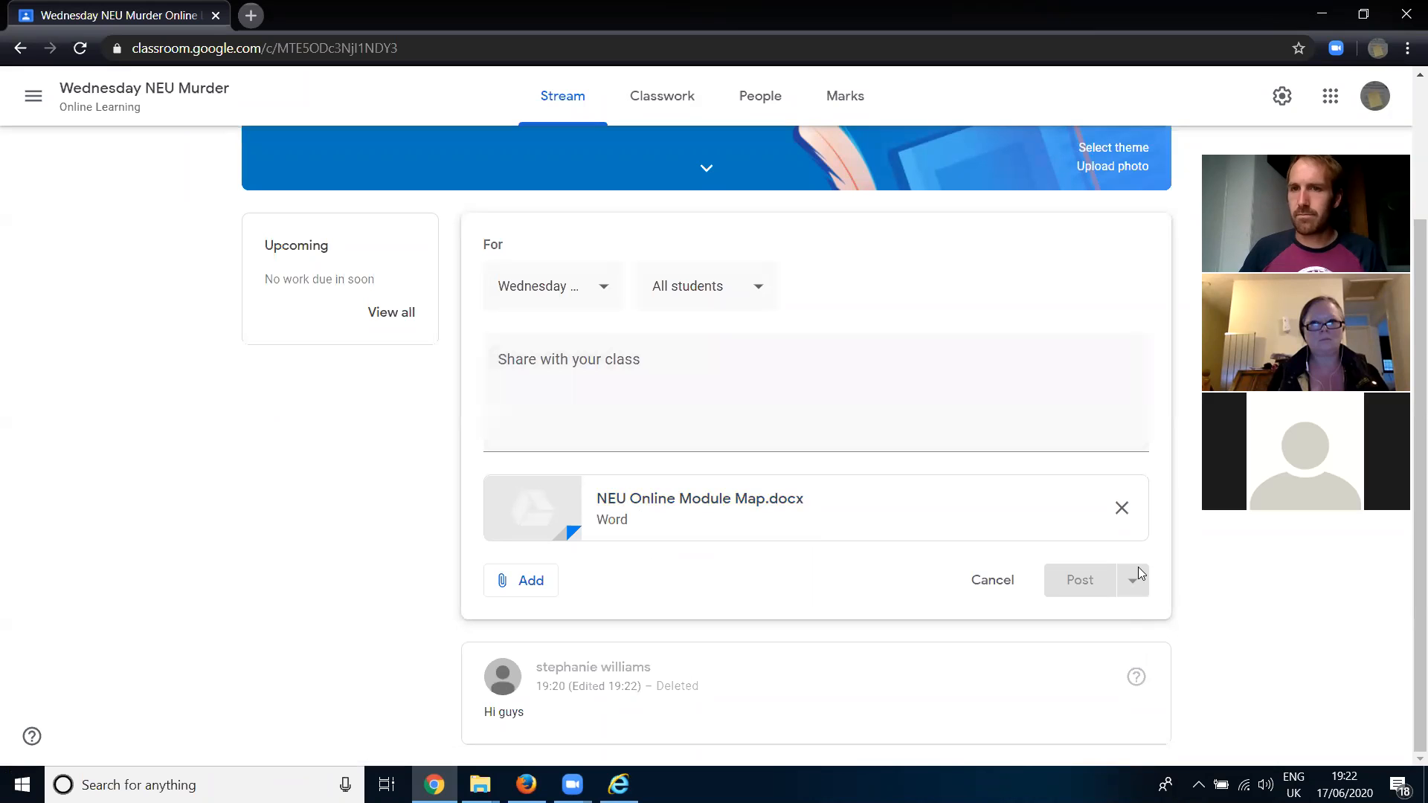
left_click(990, 584)
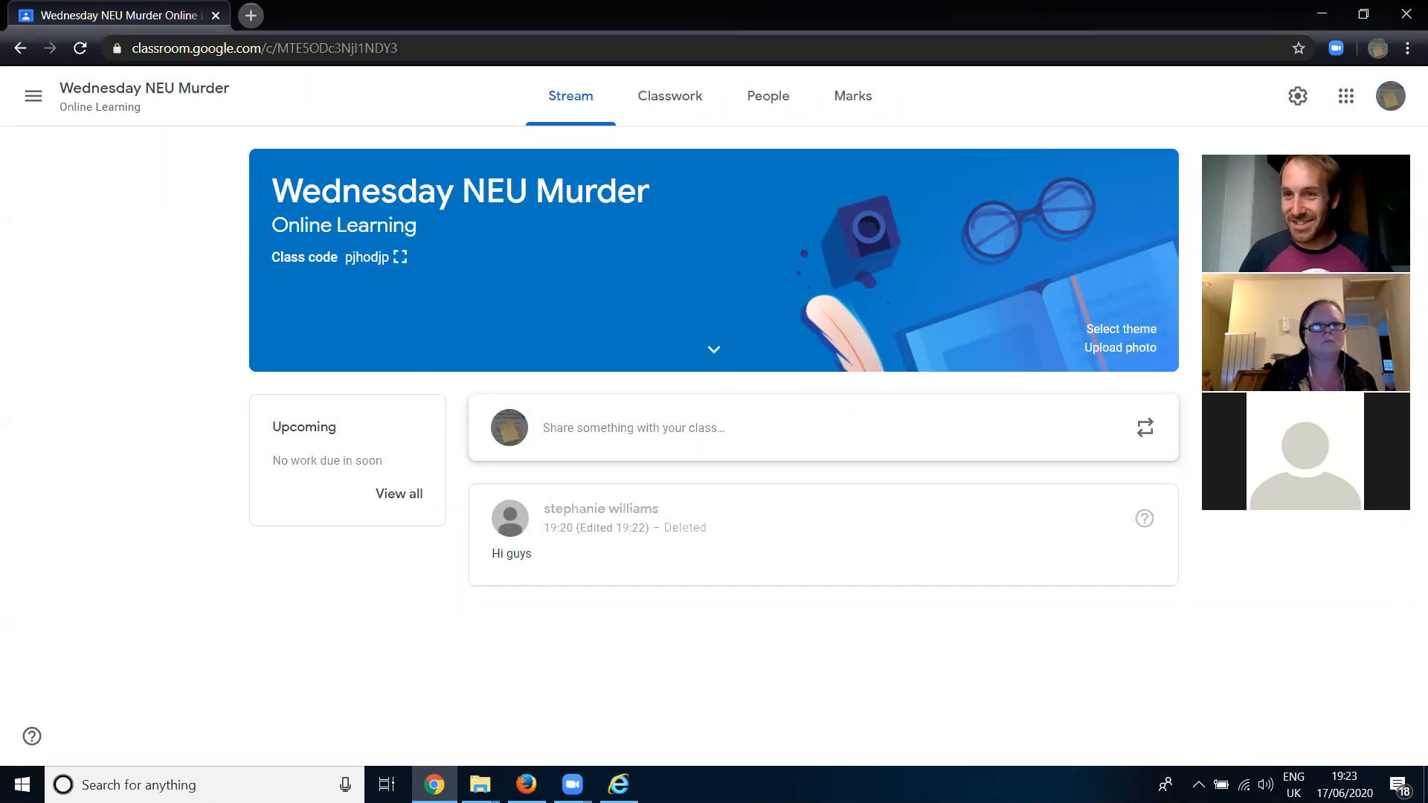
left_click(781, 198)
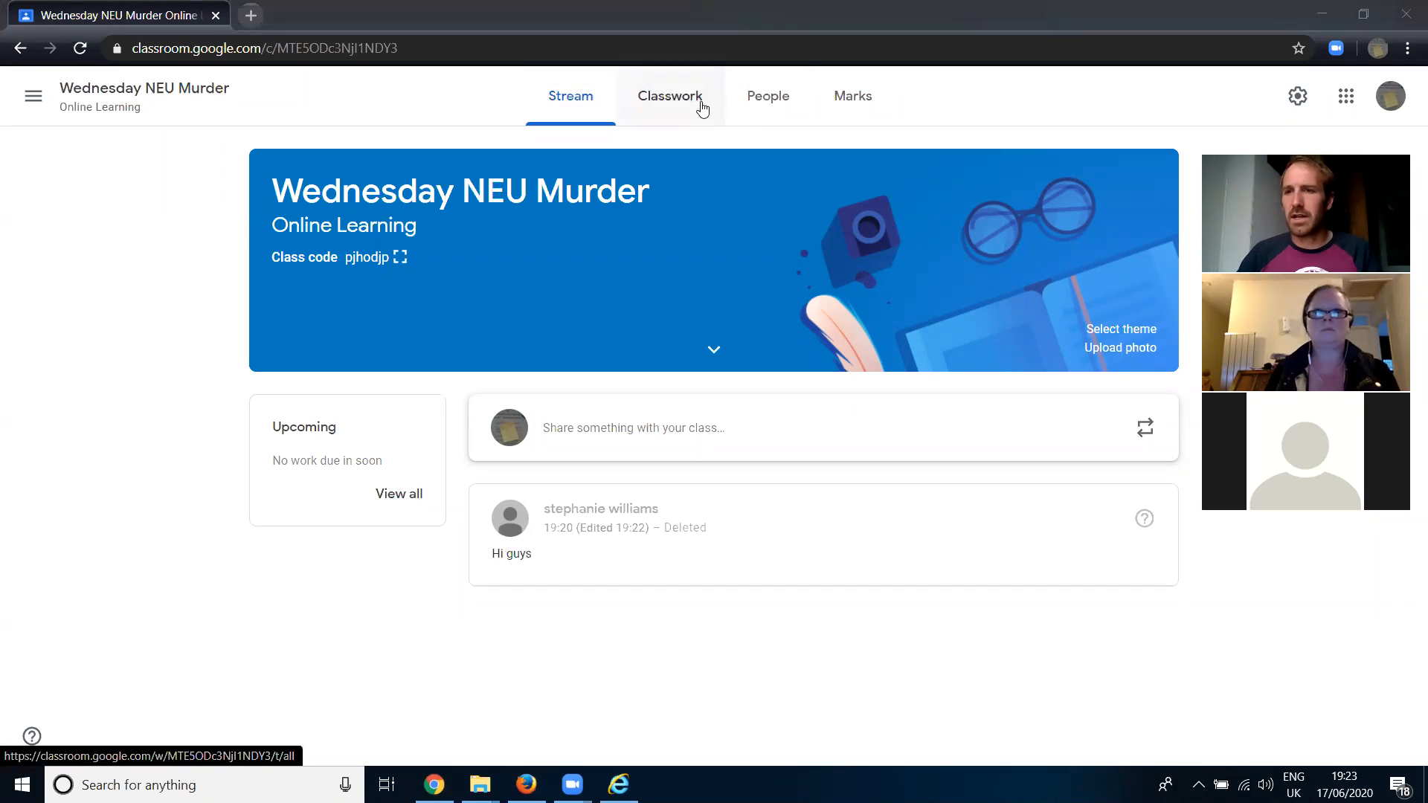
- Create a new classwork material titled "Maths revision workbook"
left_click(704, 111)
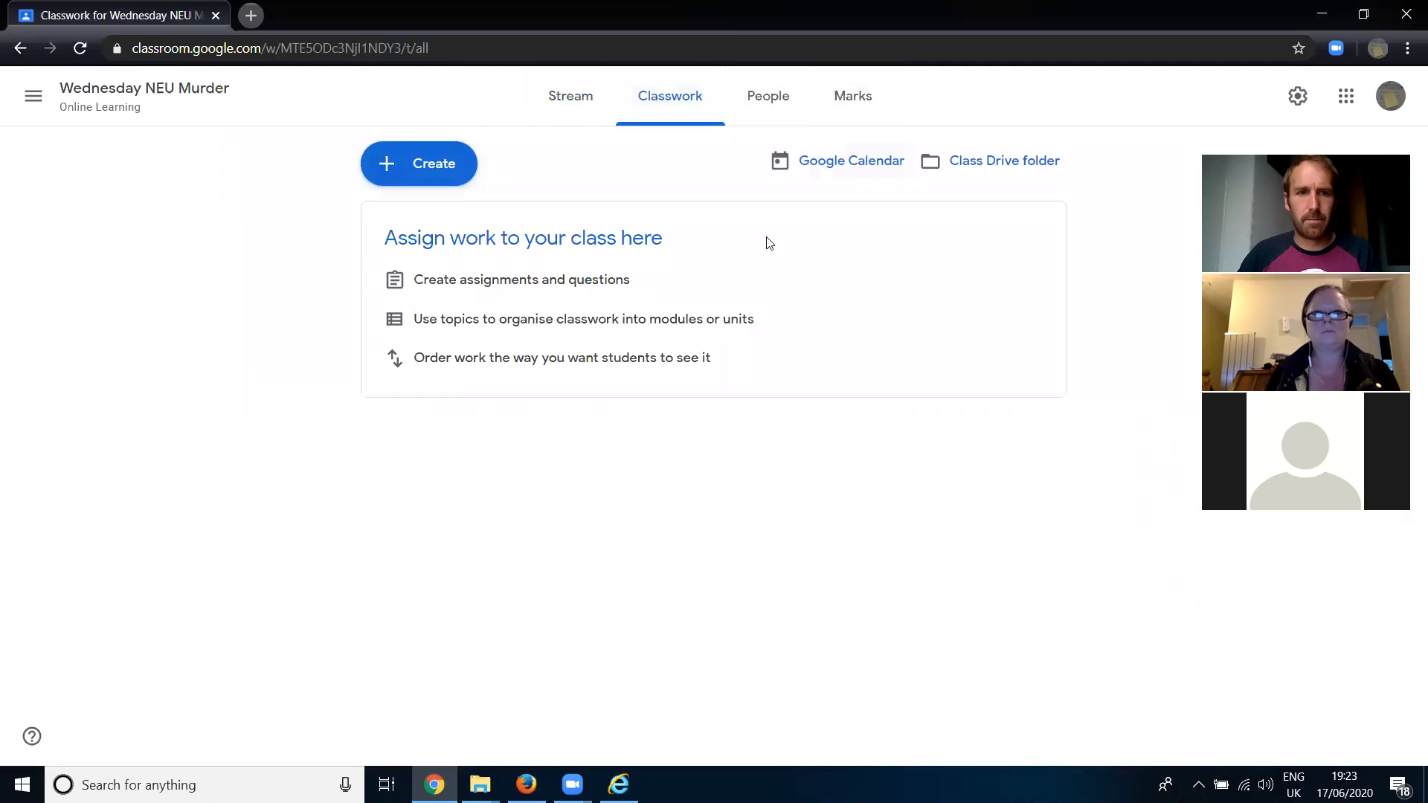
left_click(415, 166)
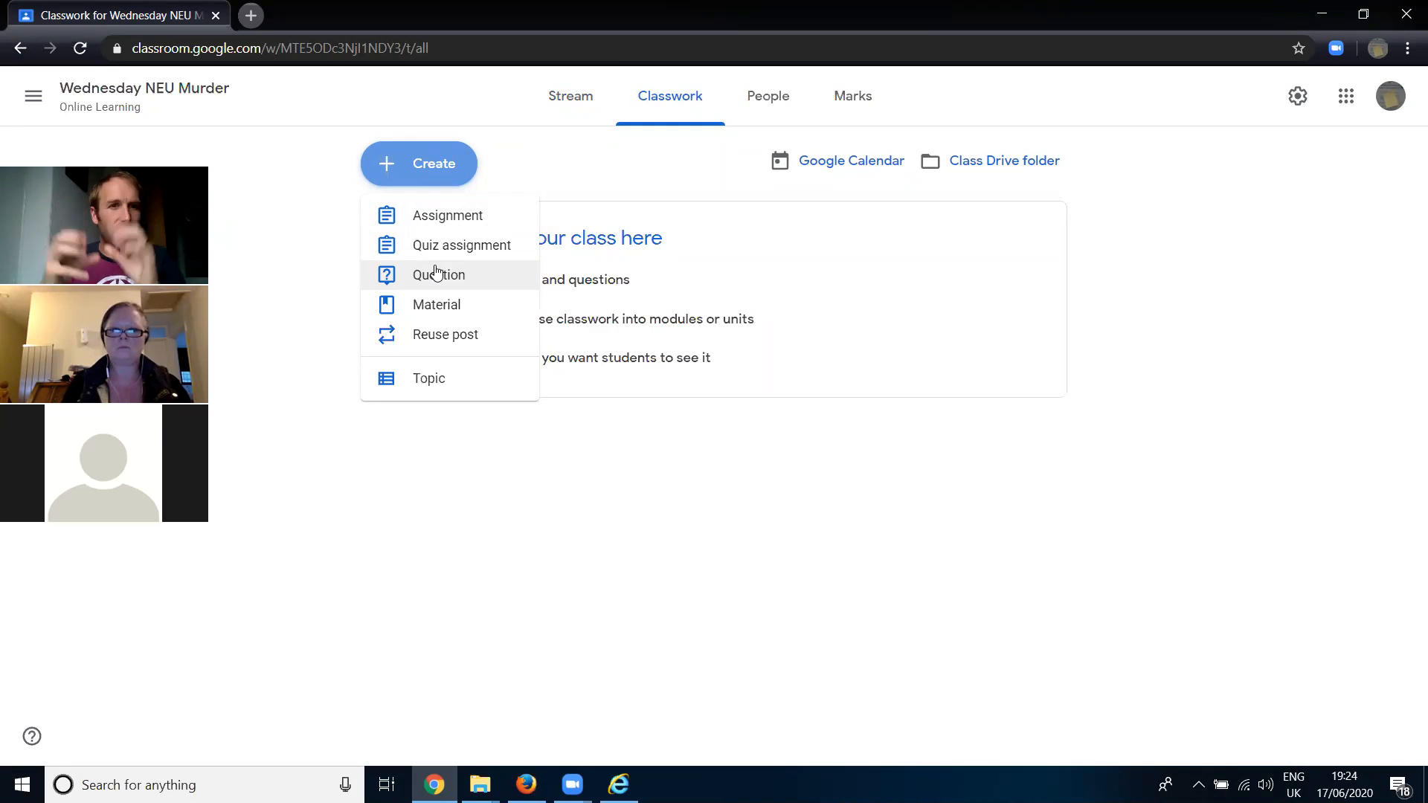
left_click(437, 306)
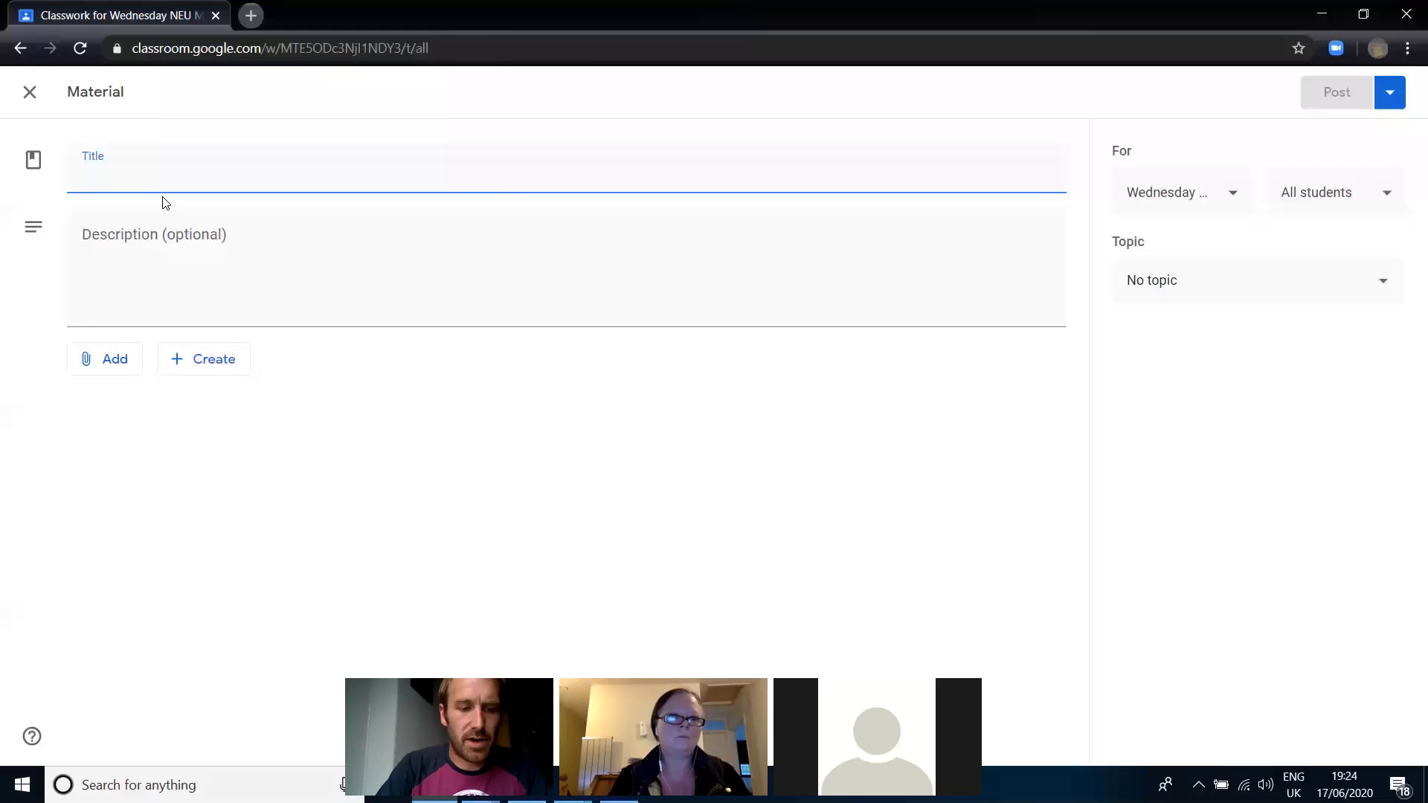
type("Maths")
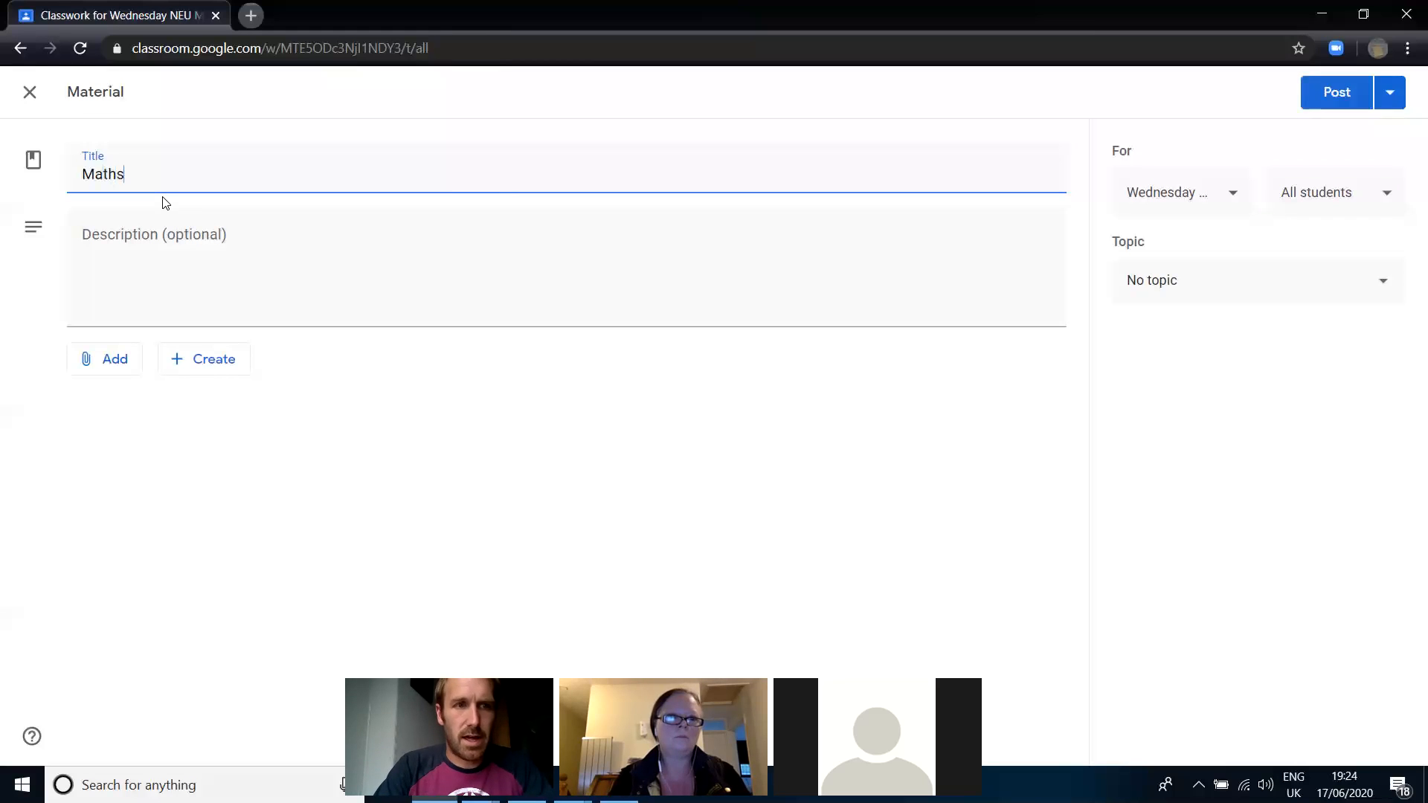
type(" revi")
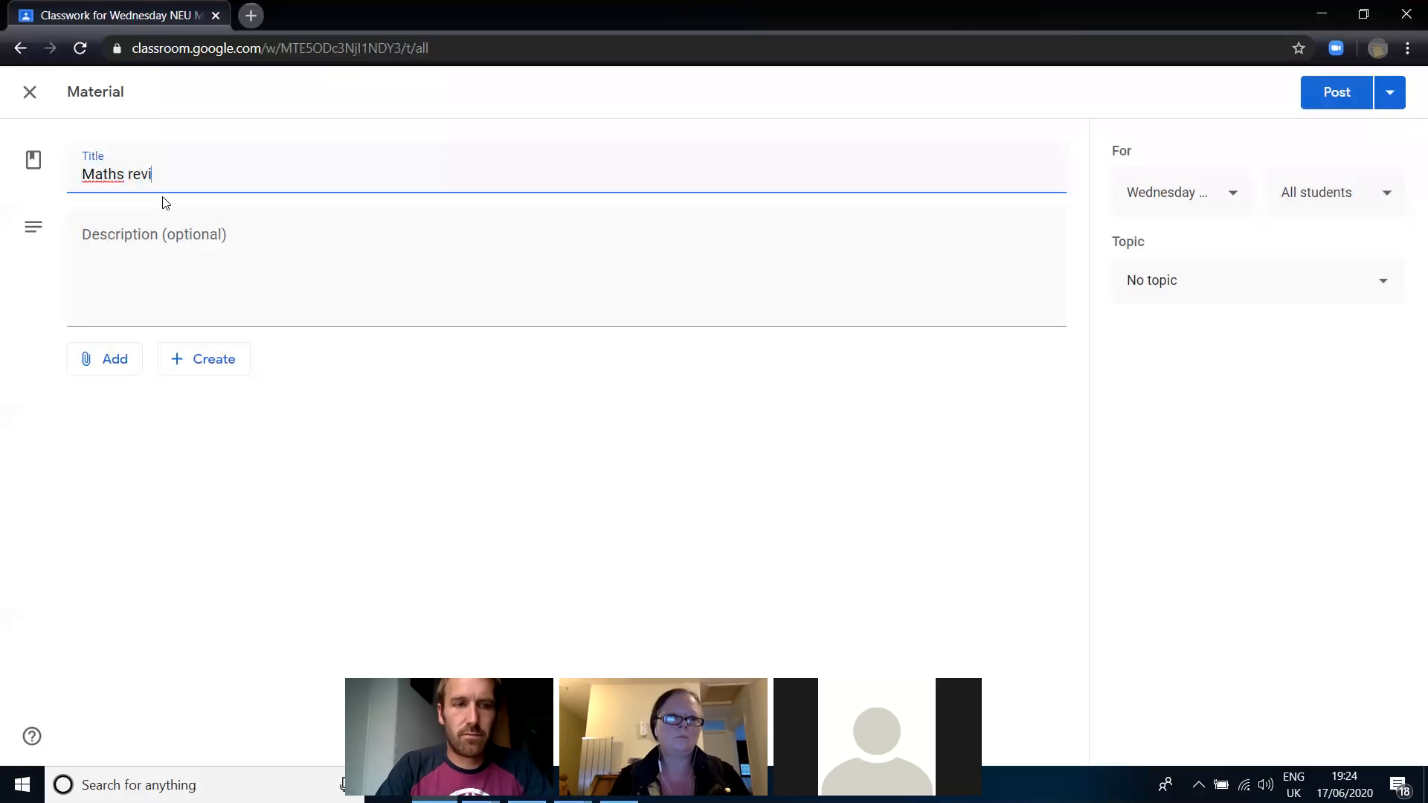
type("sion work")
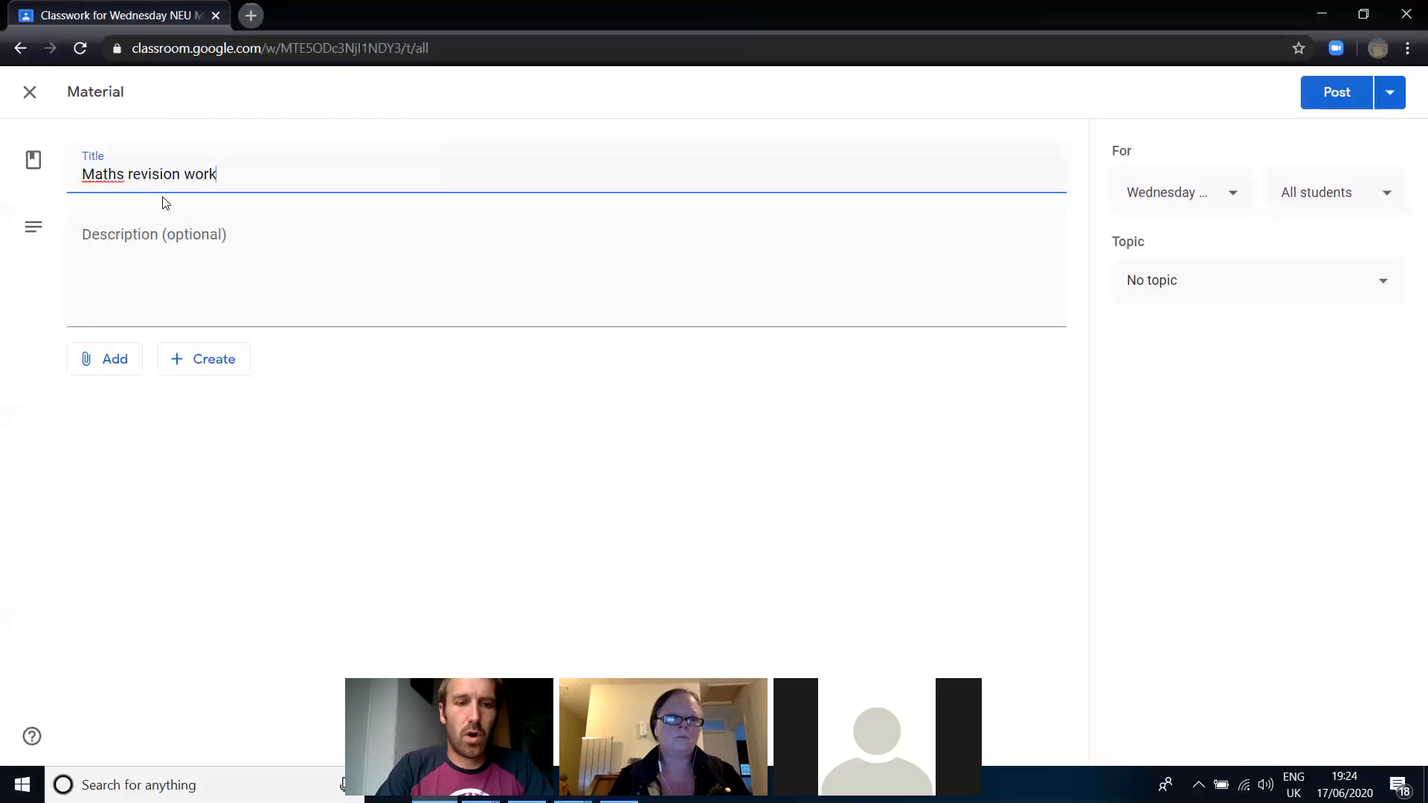
type("book")
- Enter the material's description: "This document will be useful for your maths revision- refer to it for the future exams!"
key("Tab")
type("This document will be useful for your ma")
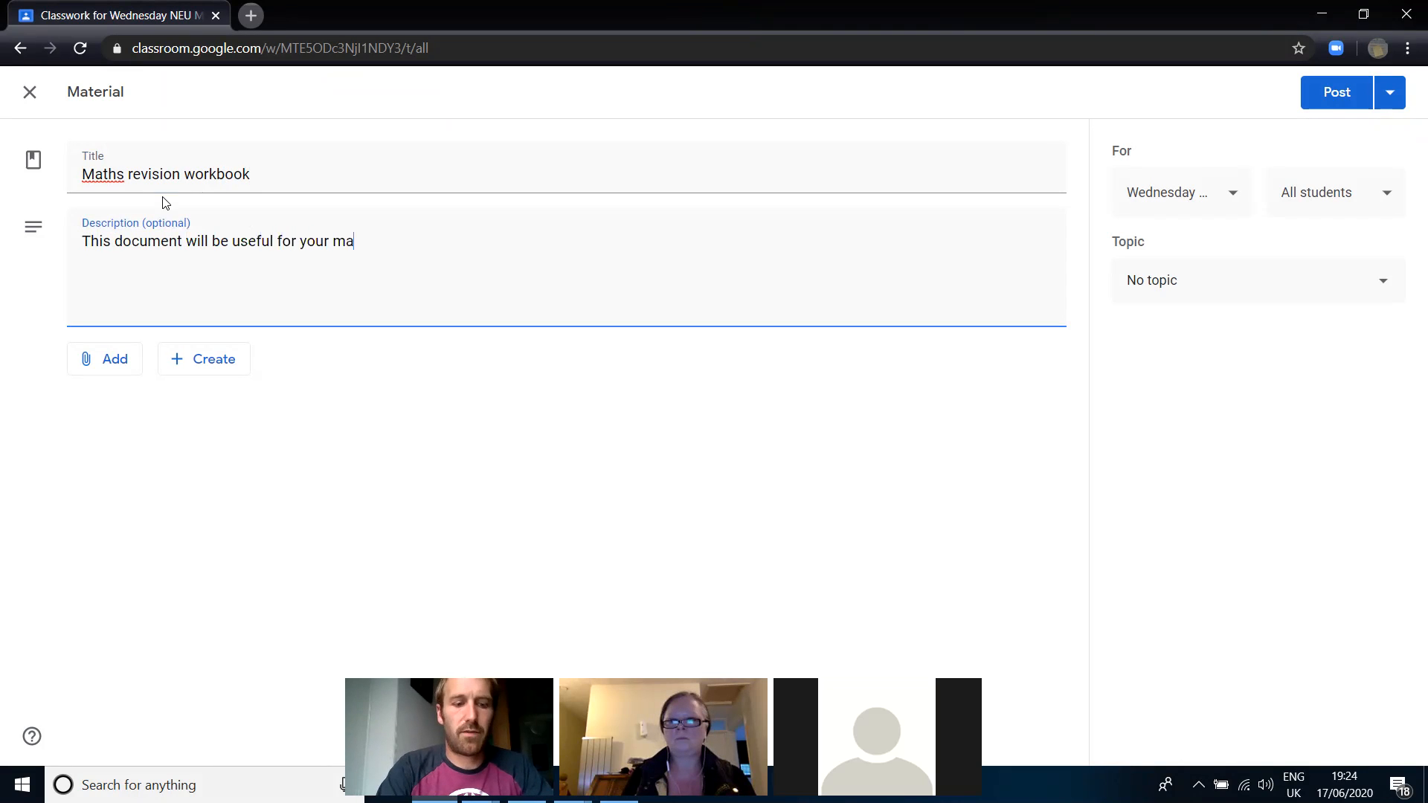
type("ths revision-")
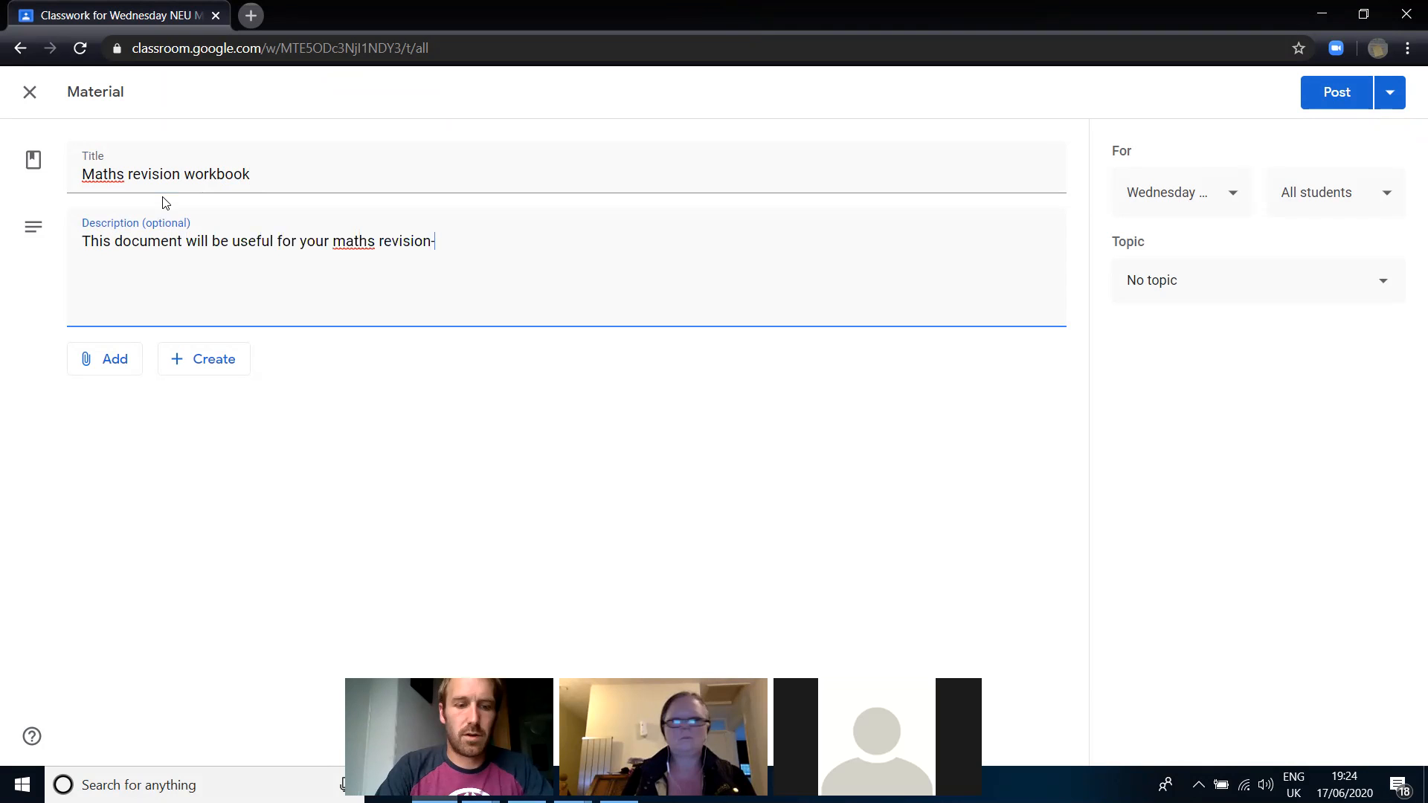
type(" refer to it for th")
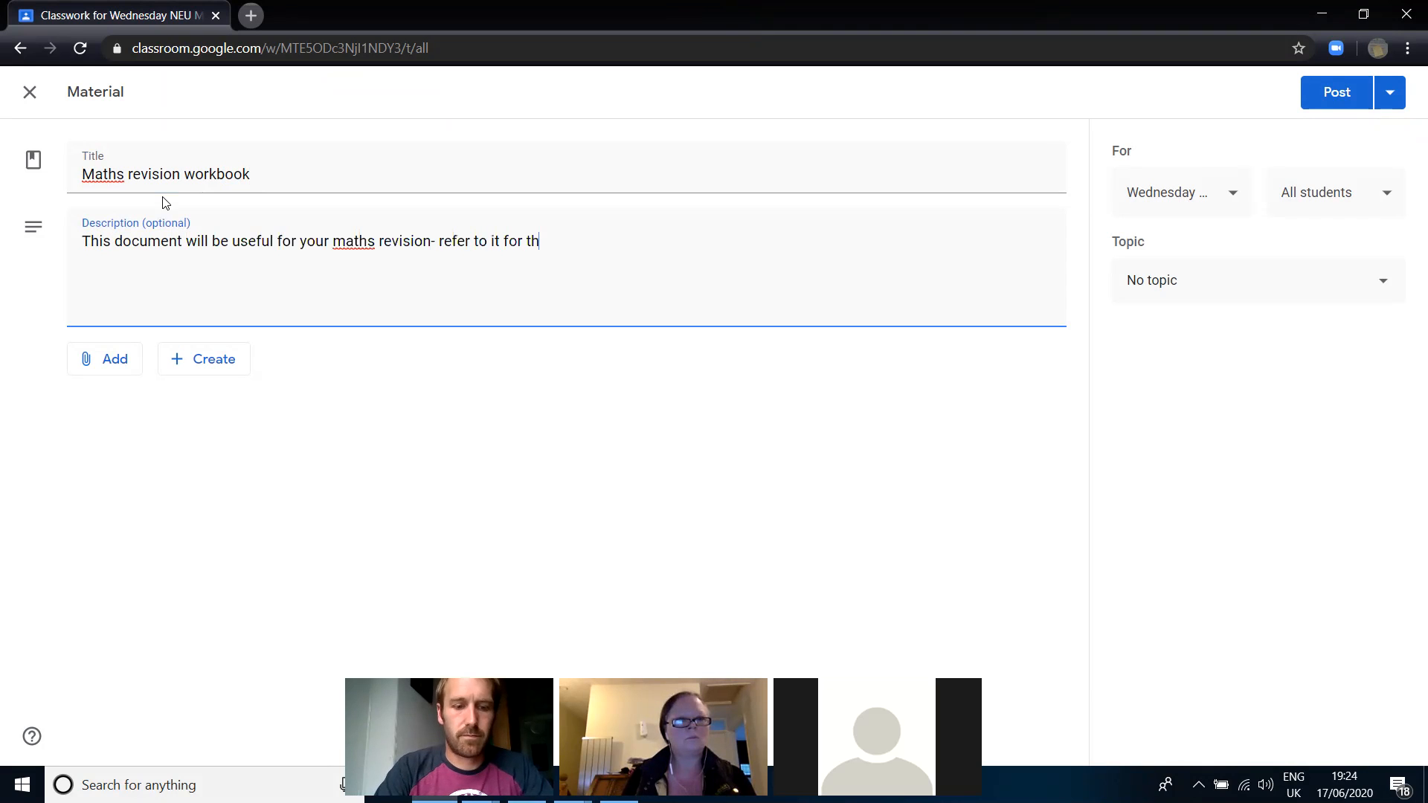
type("e future exams!")
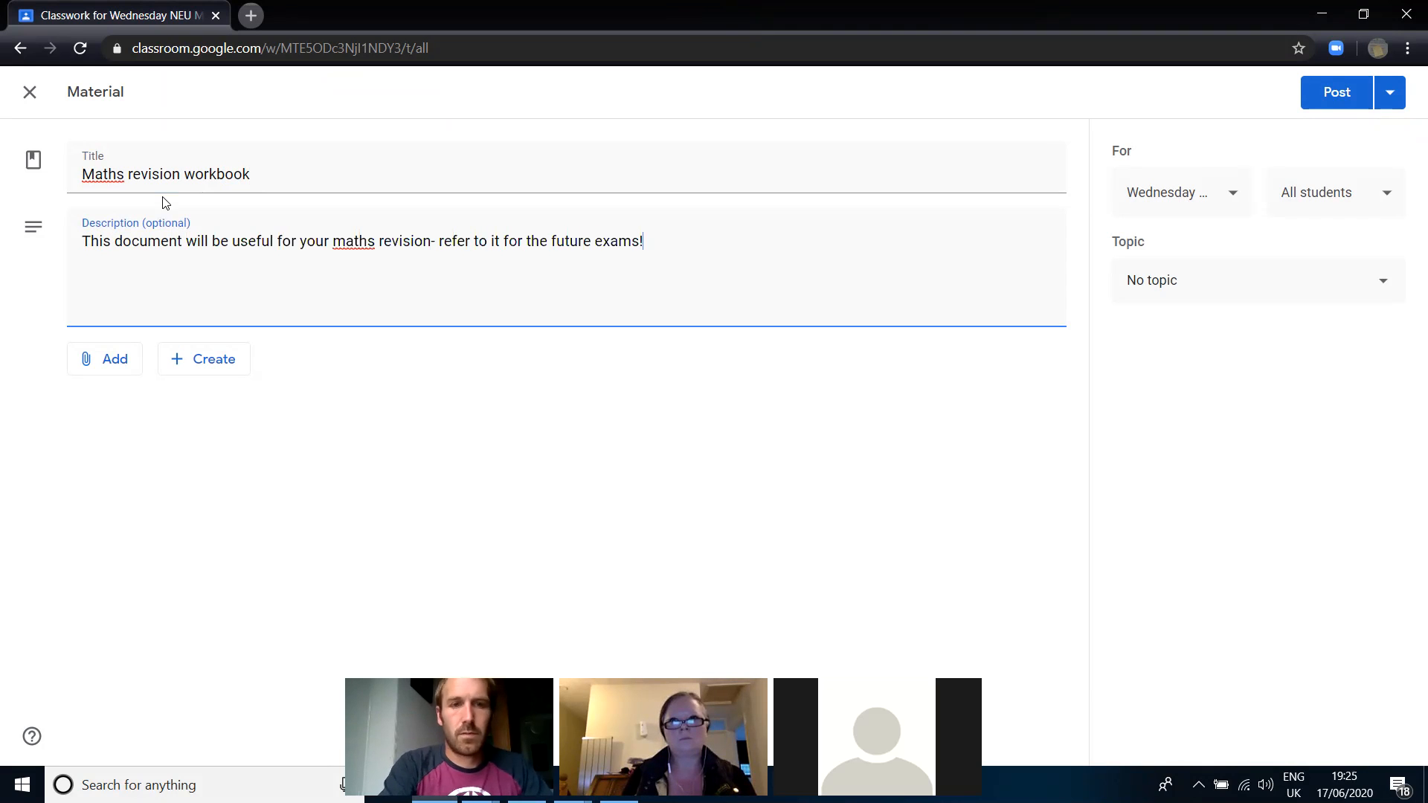
- Upload Mentor Handbook (1).docx from the computer's Desktop folder as an attachment to the material
left_click(99, 359)
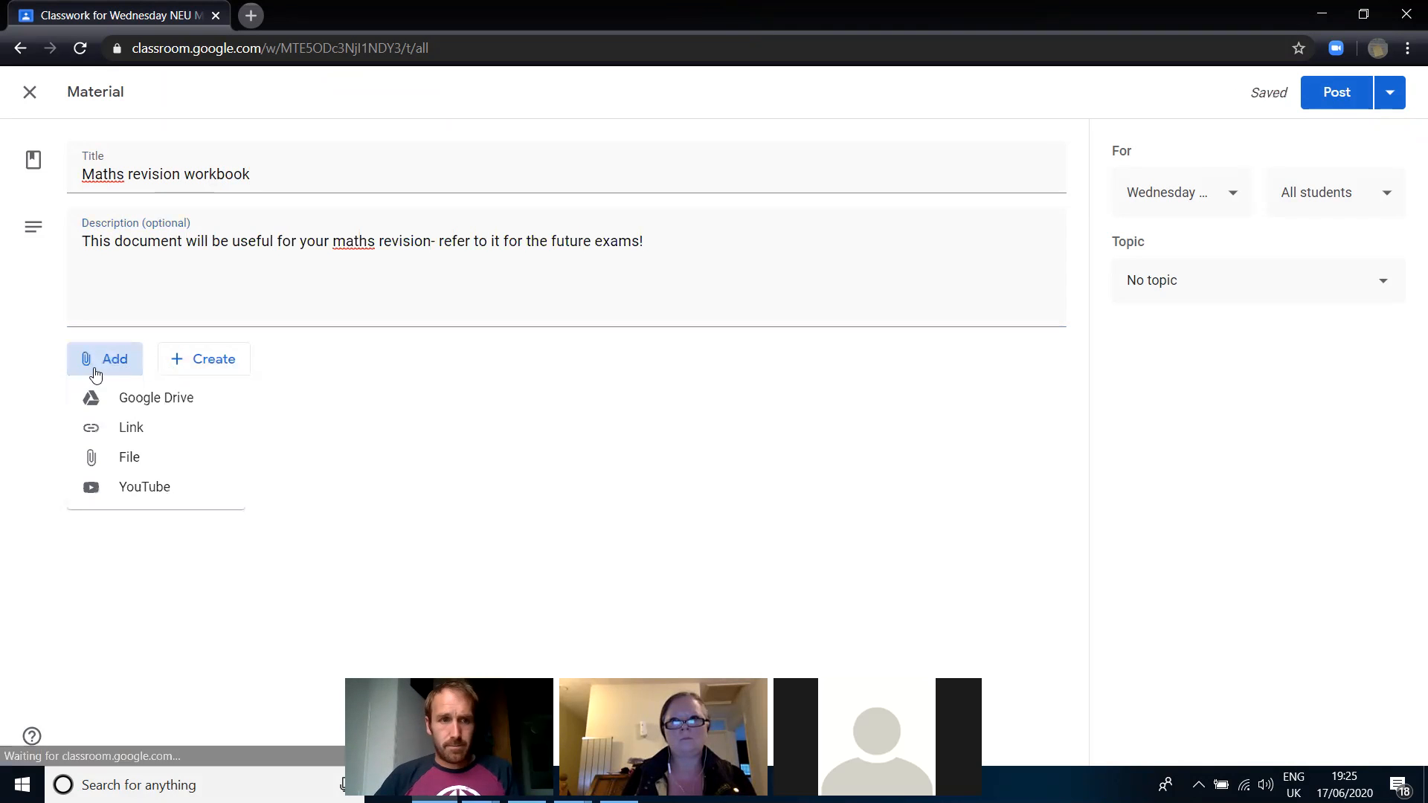
left_click(129, 448)
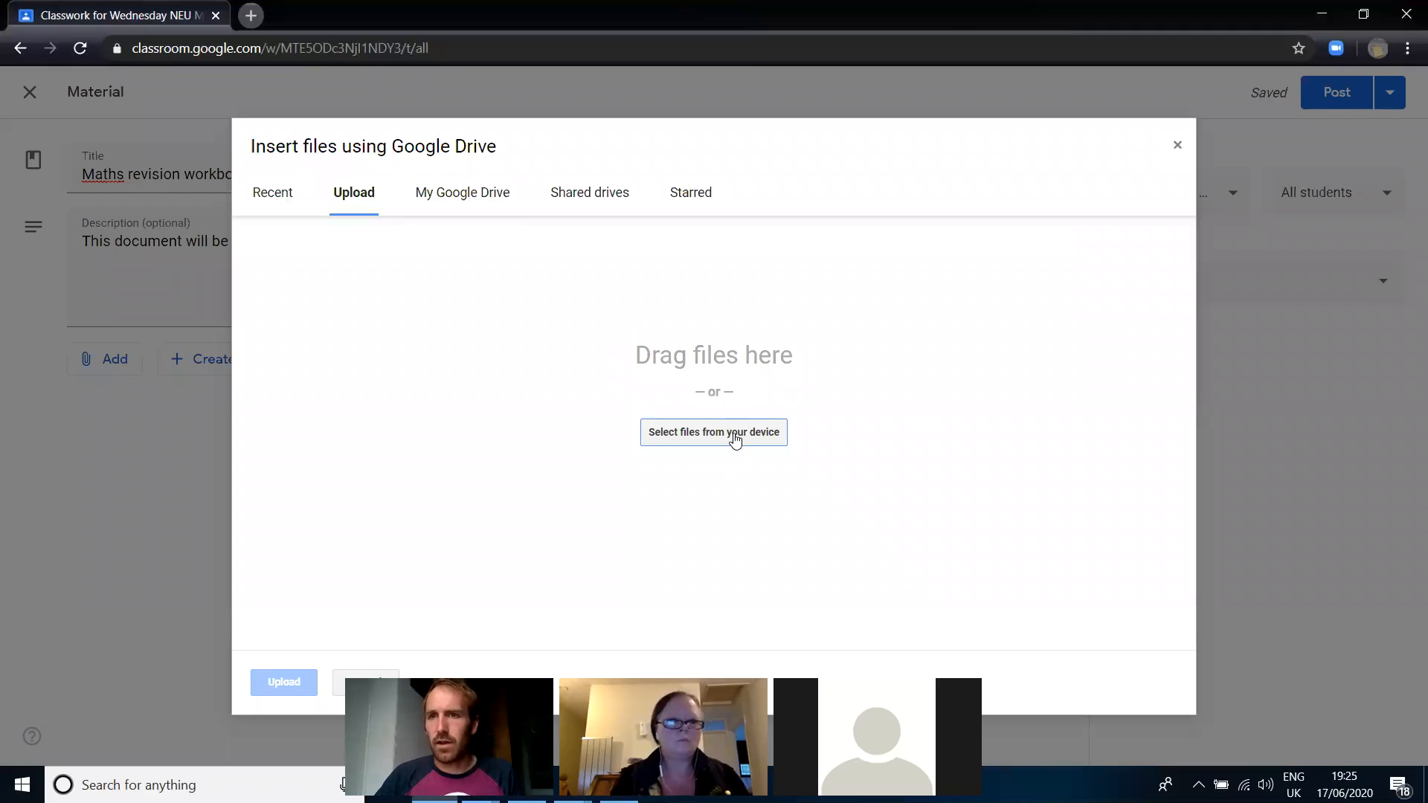
left_click(751, 431)
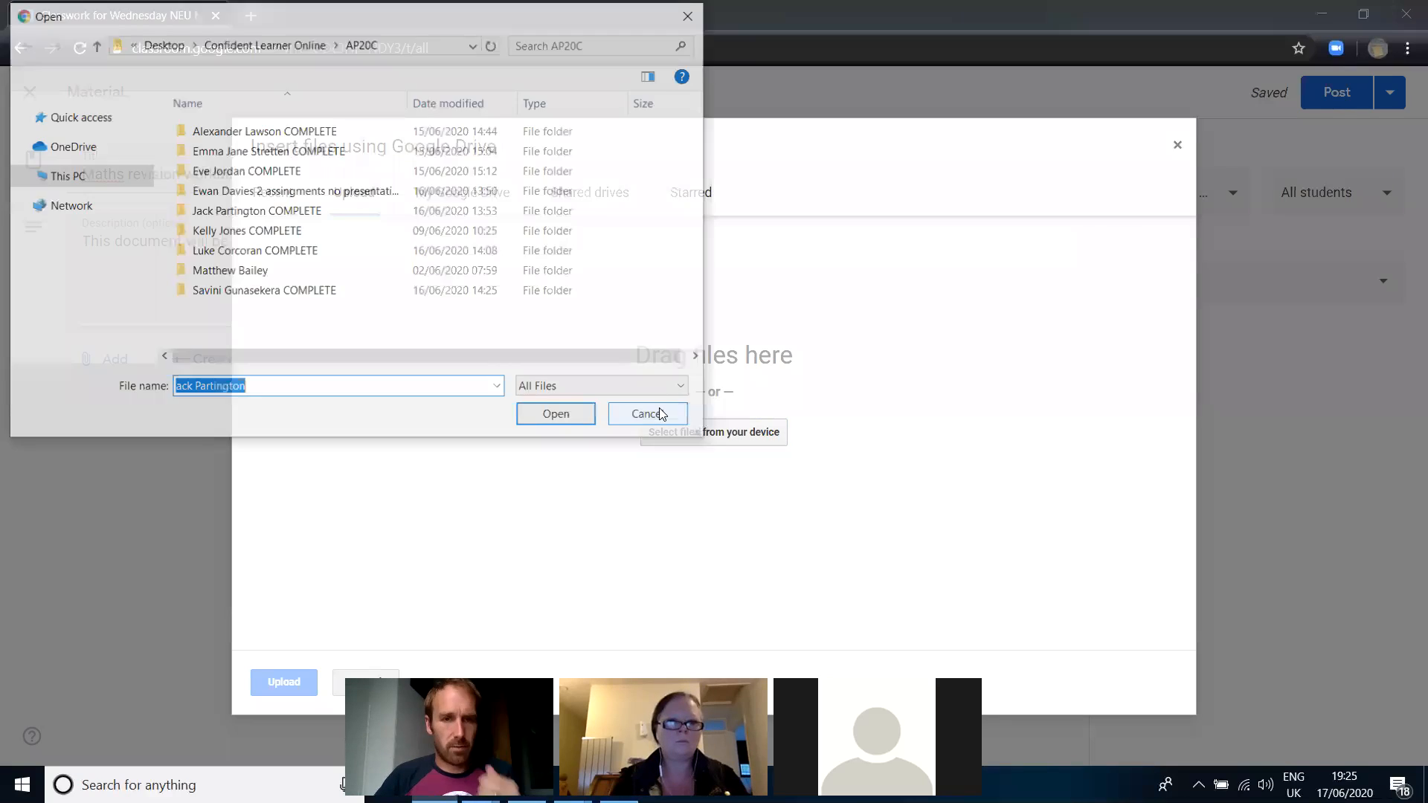
left_click(67, 177)
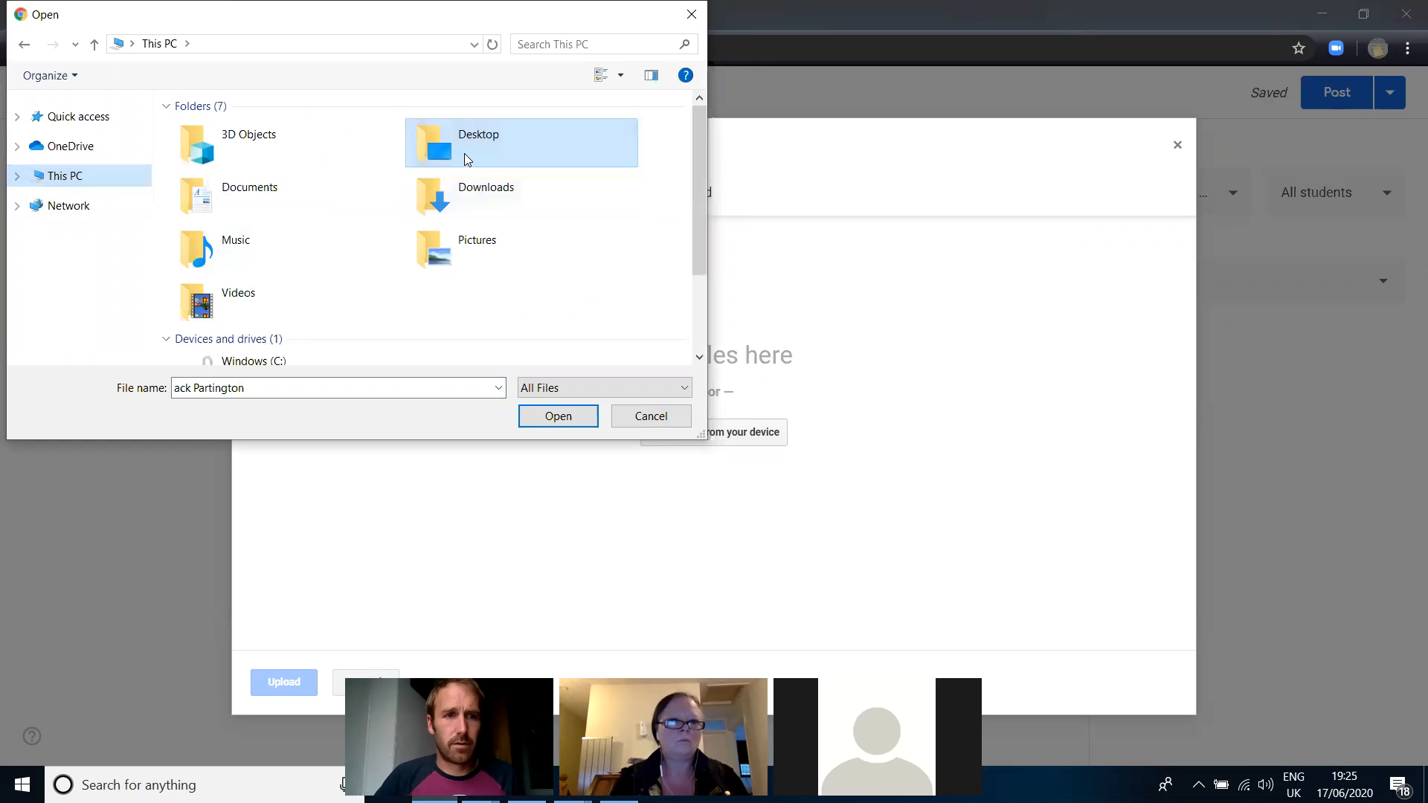
double_click(467, 159)
scroll(296, 276, "down", 8)
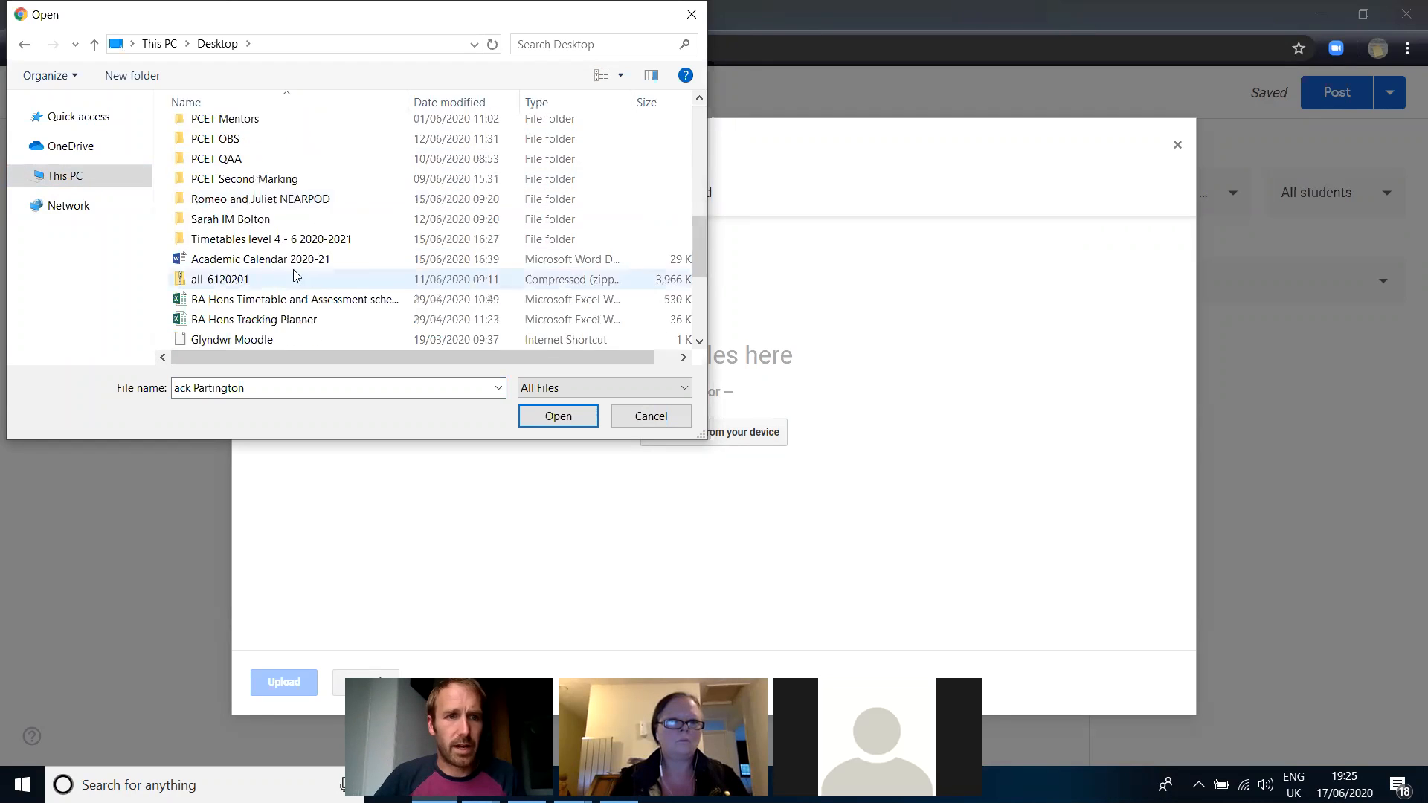
scroll(296, 276, "down", 3)
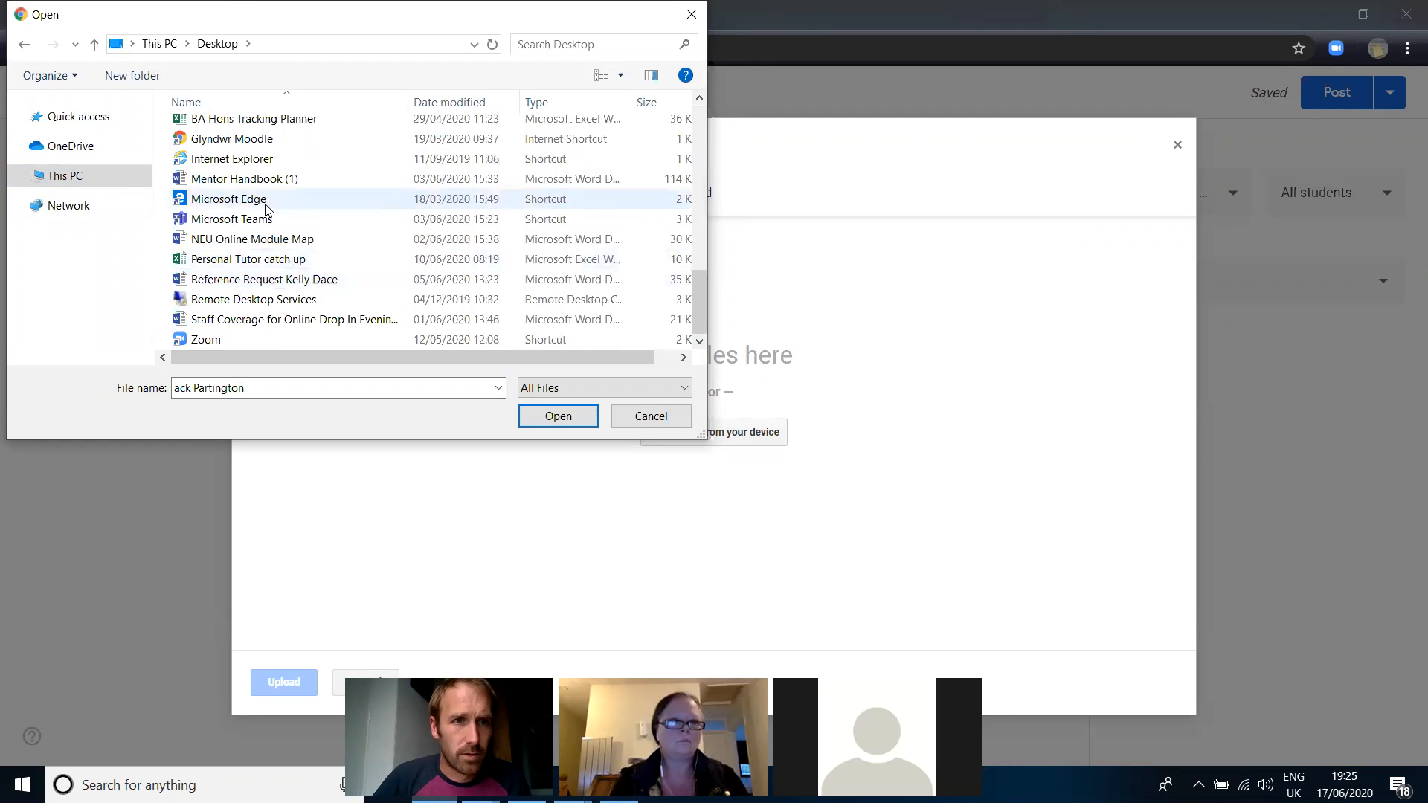
double_click(245, 178)
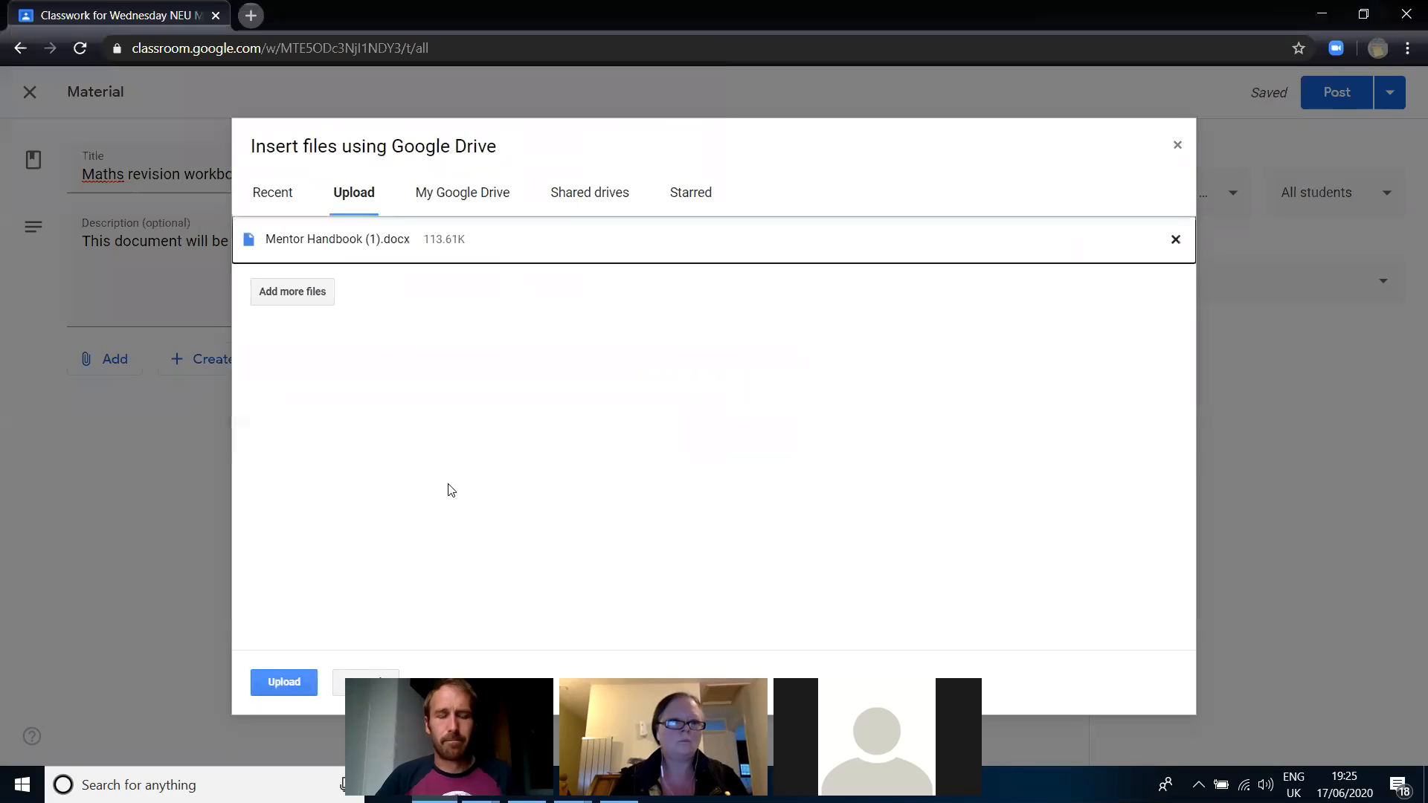
left_click(280, 688)
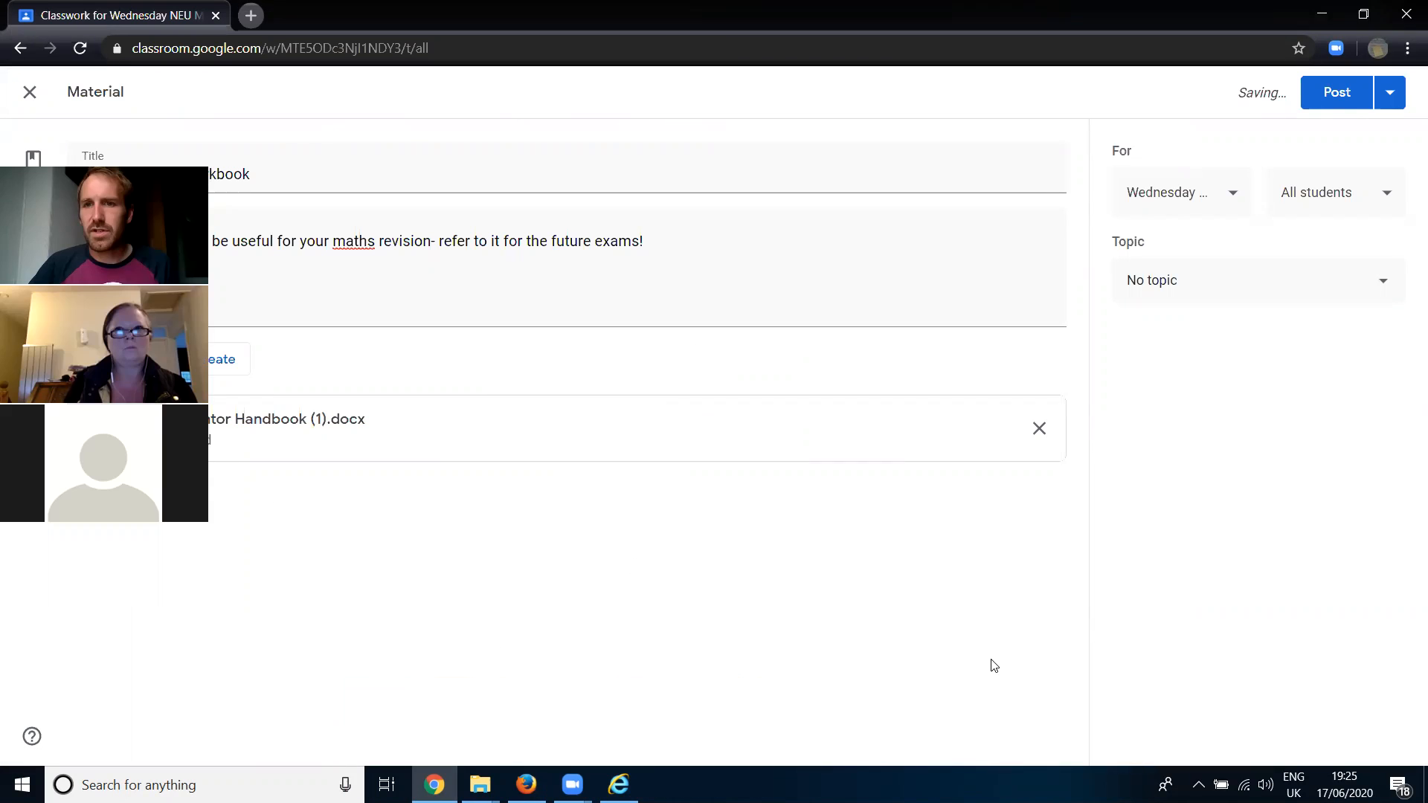
- Review which classes and which students the material can be assigned to
left_click(1211, 201)
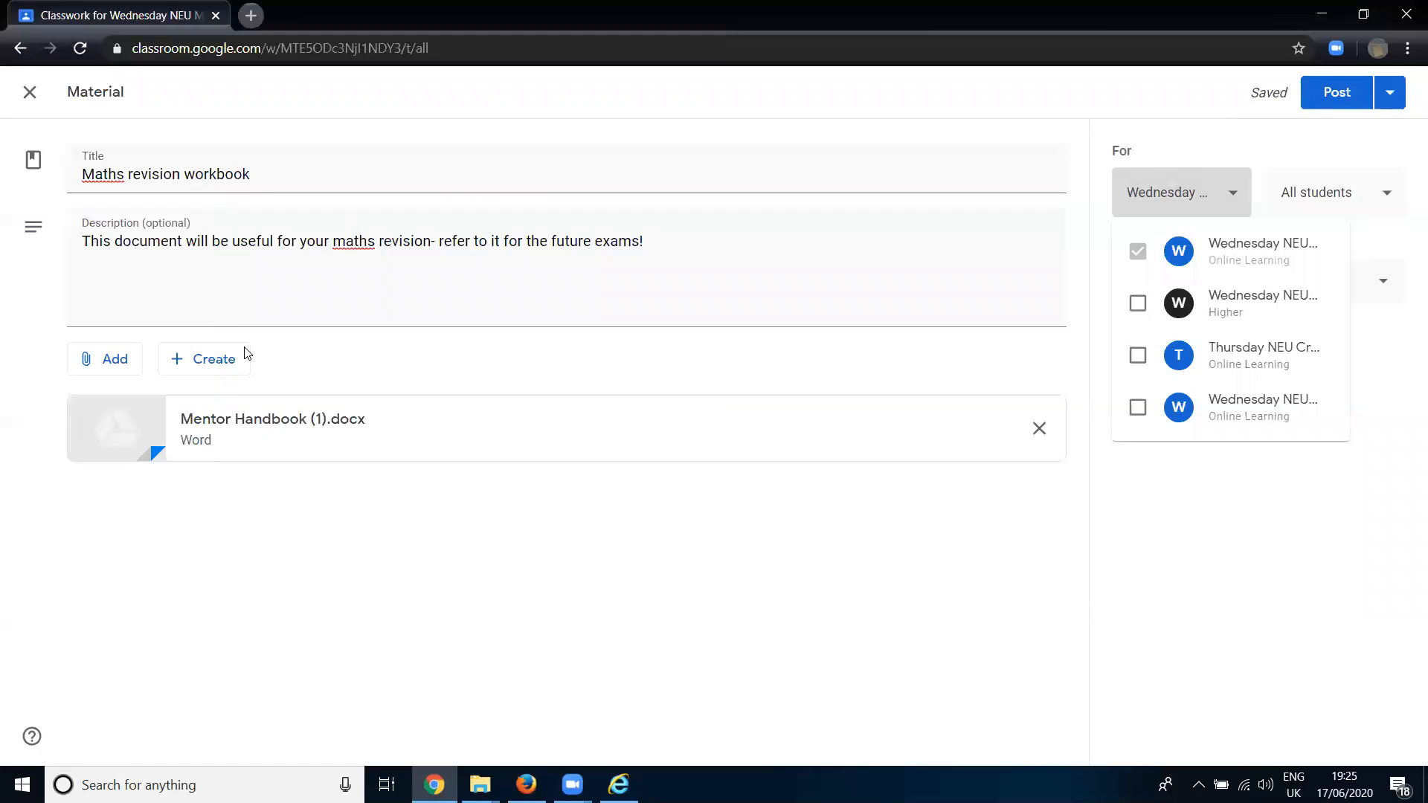
left_click(1326, 195)
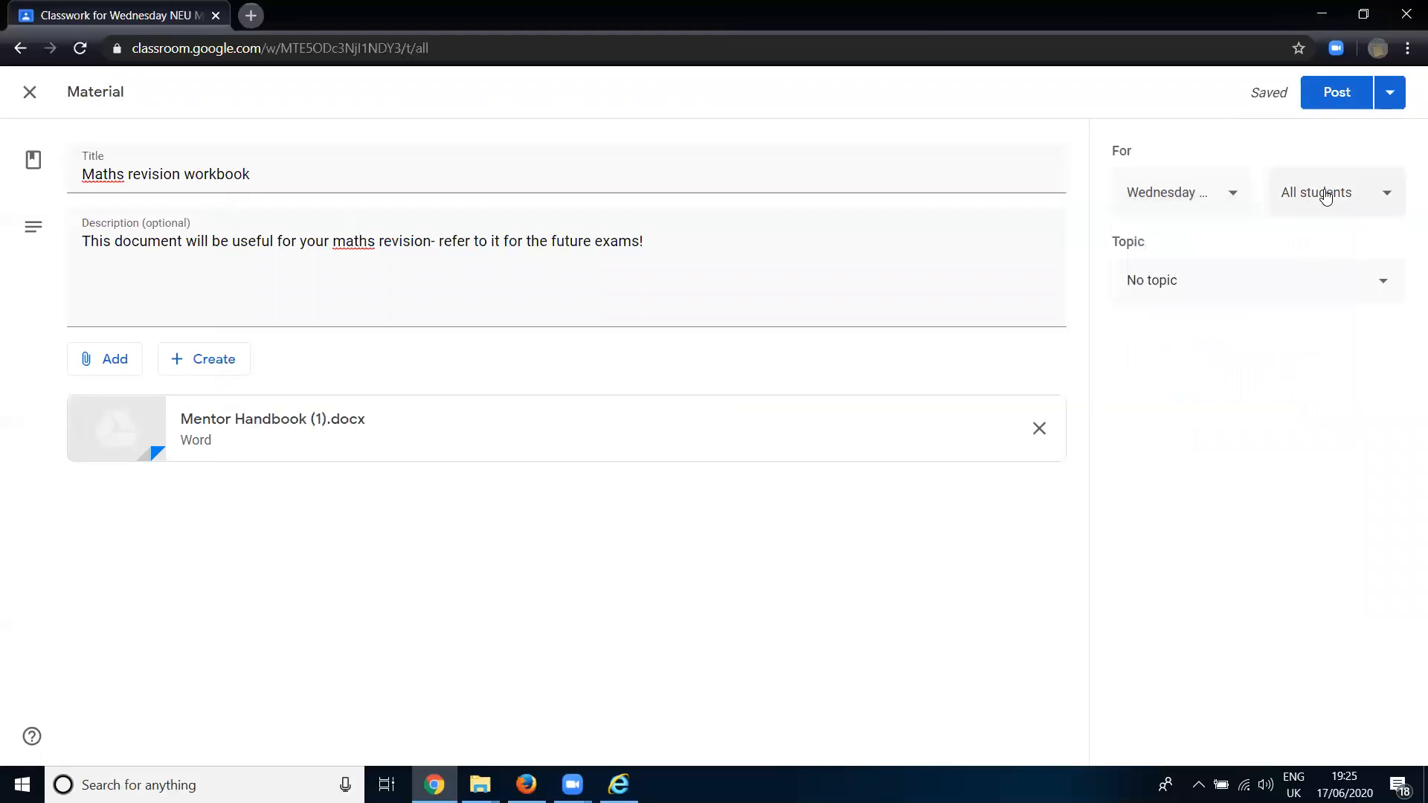
left_click(1327, 195)
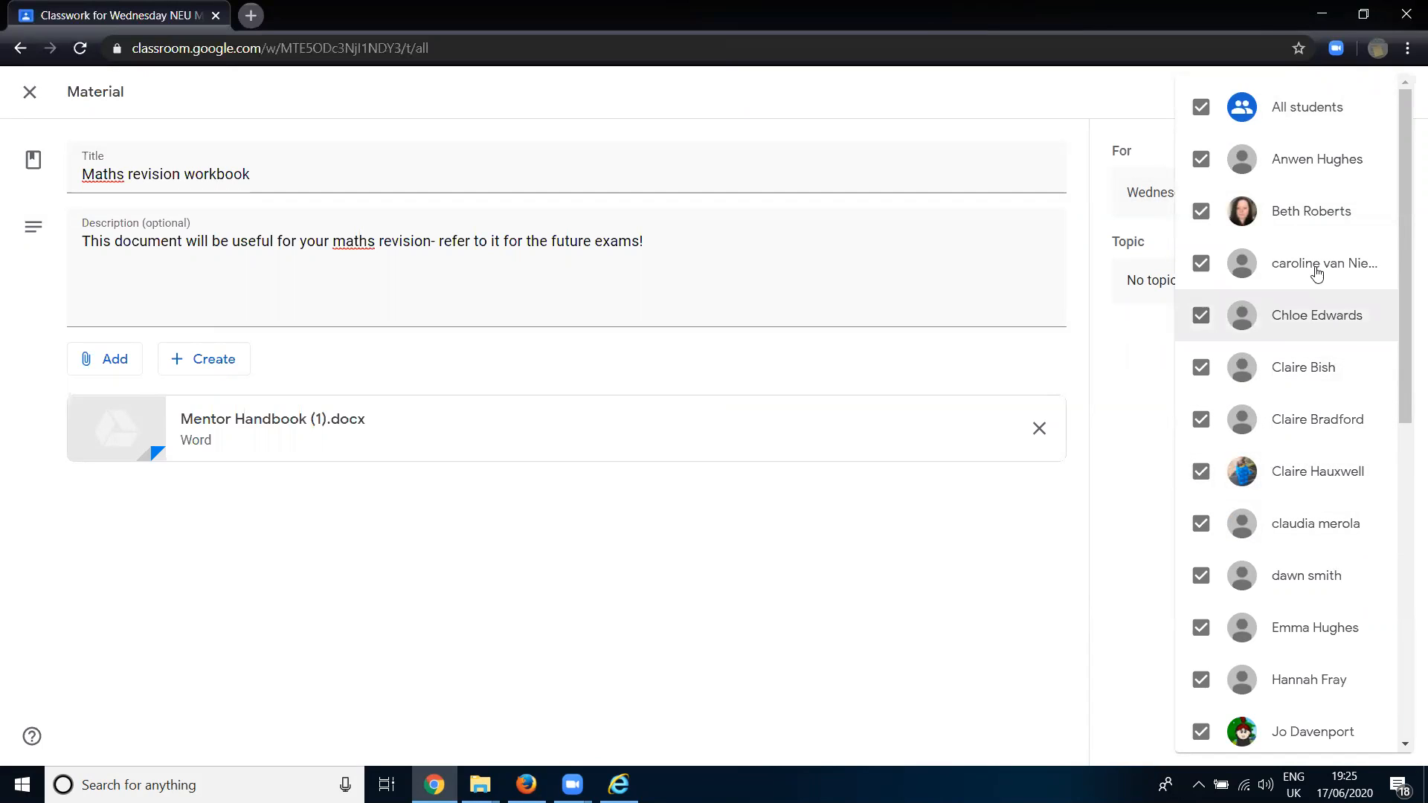
left_click(1165, 467)
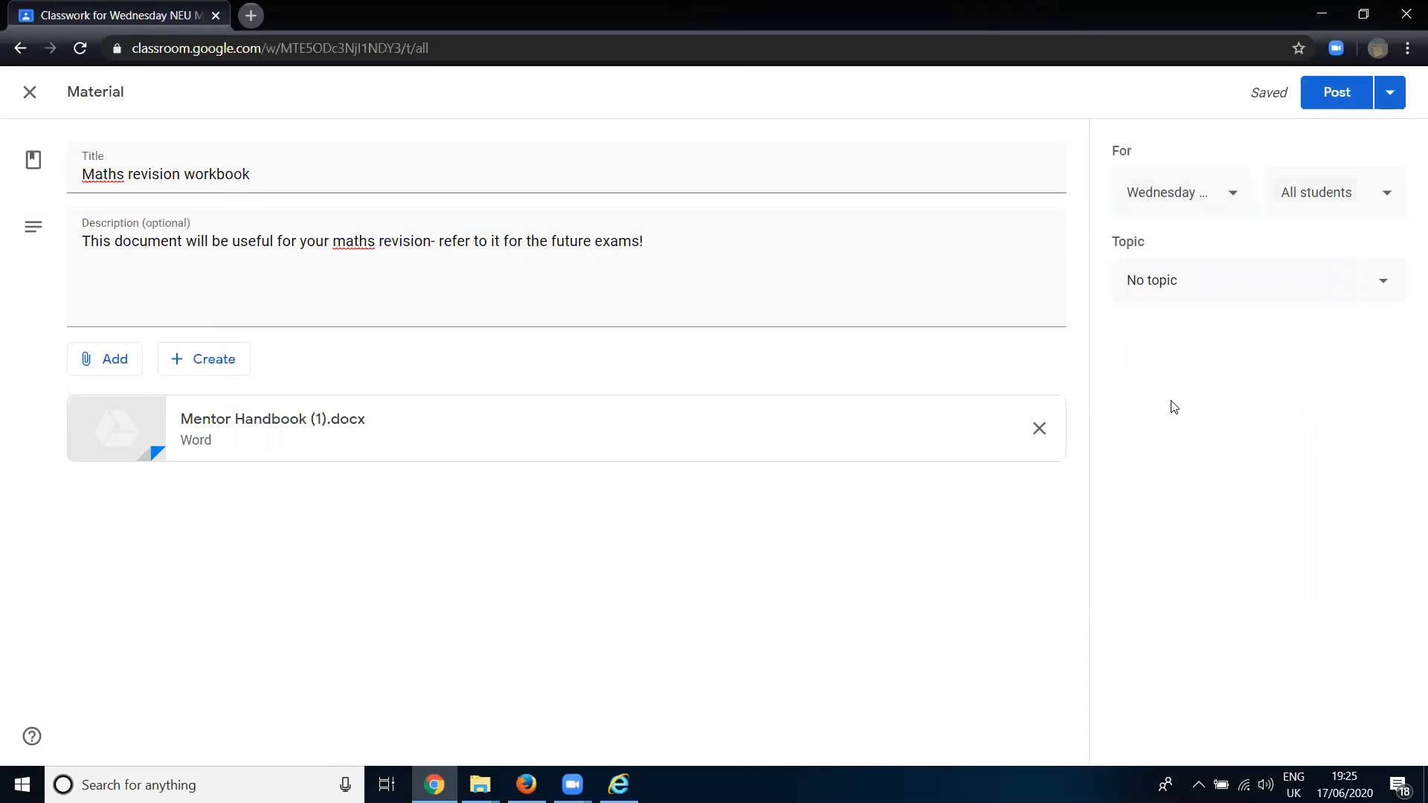
- Assign the material to a new topic named "Module 1: Fractions" and post it to the class
left_click(1208, 298)
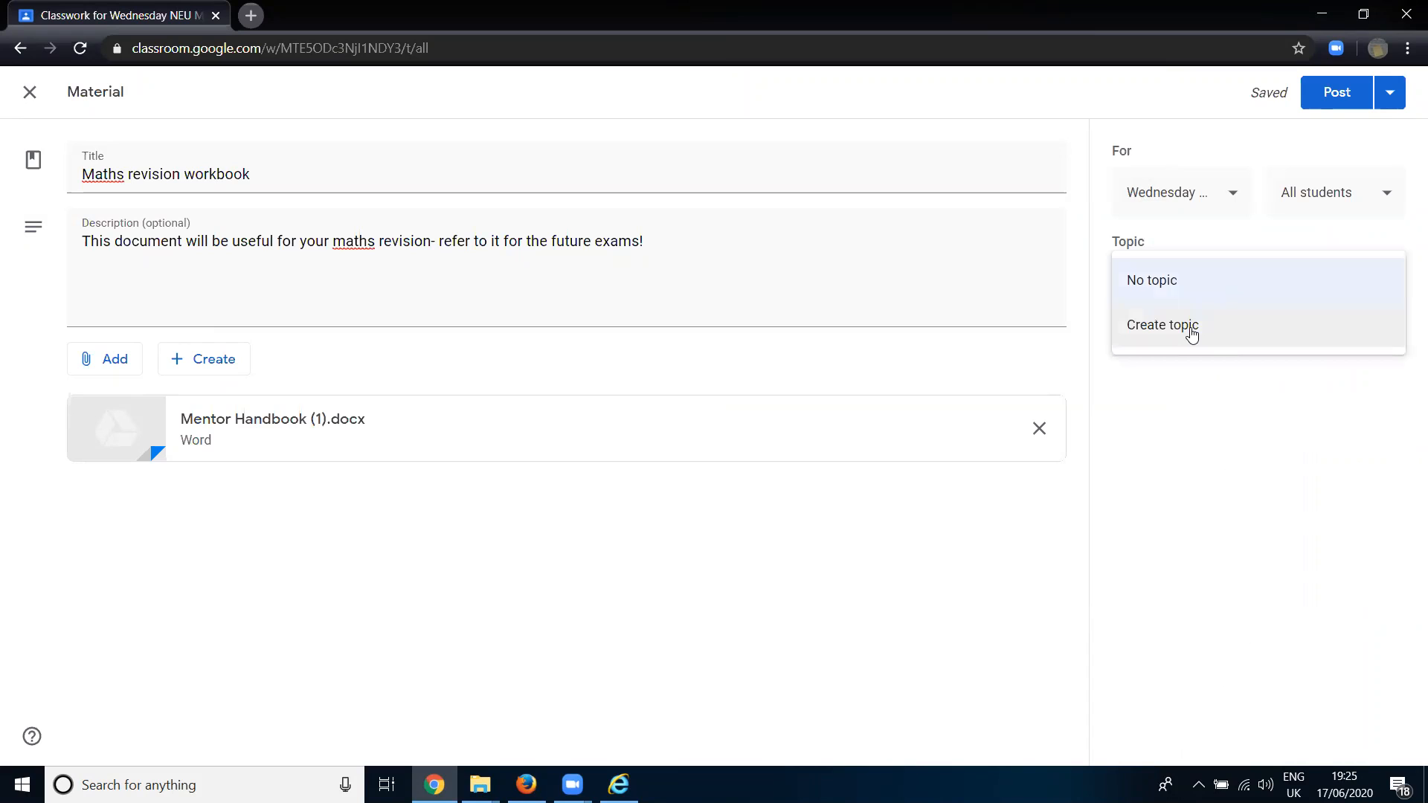
left_click(1194, 327)
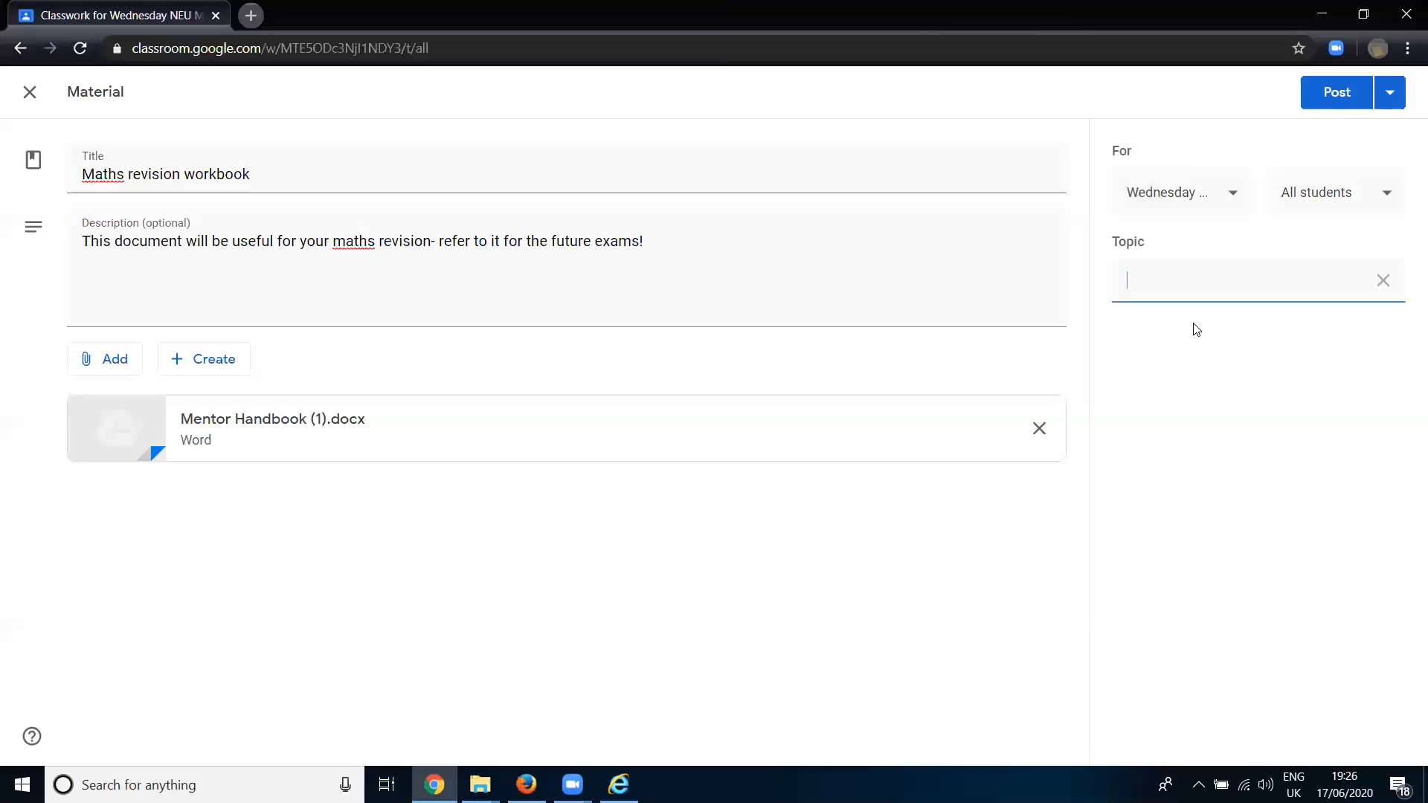
type("Module 1: Fractions")
left_click(1296, 524)
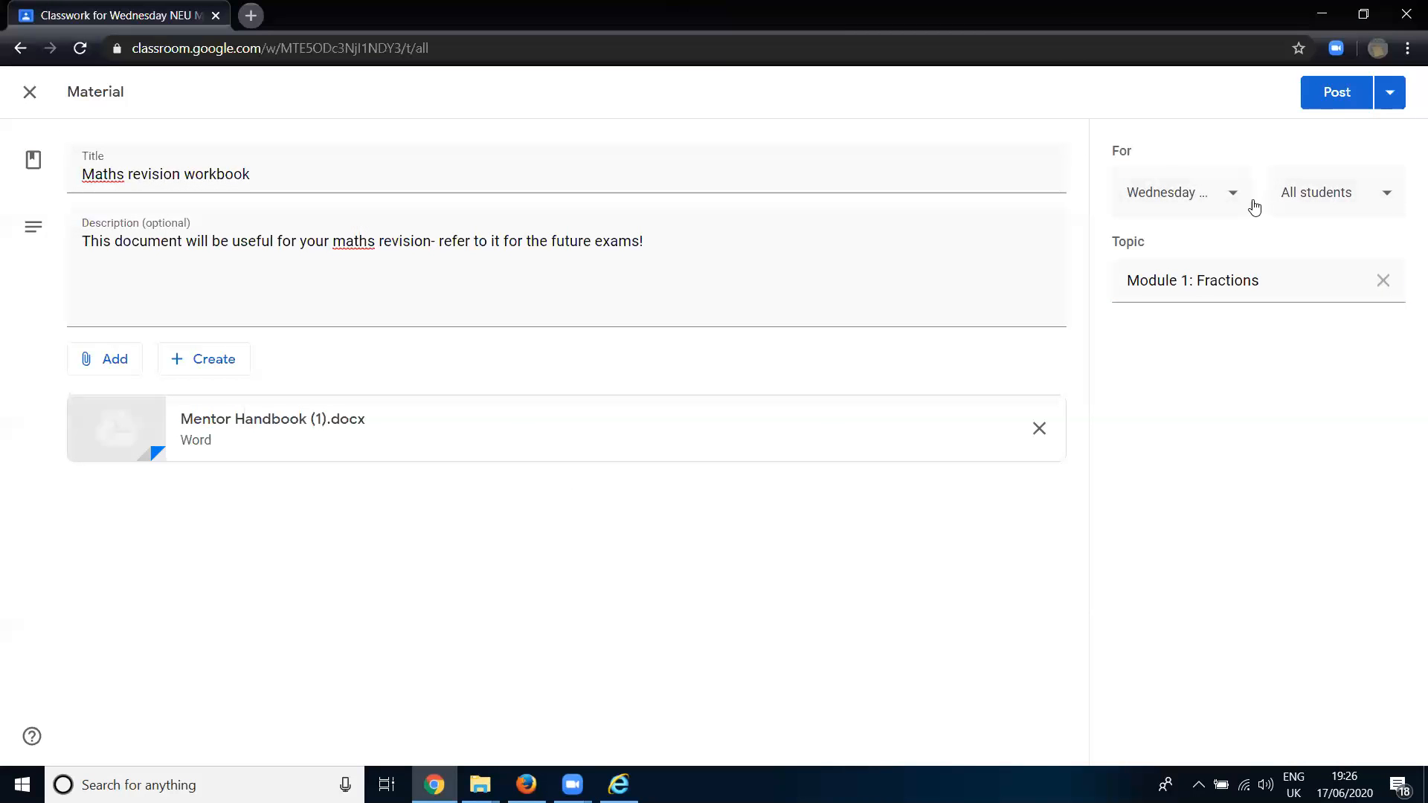
left_click(1334, 106)
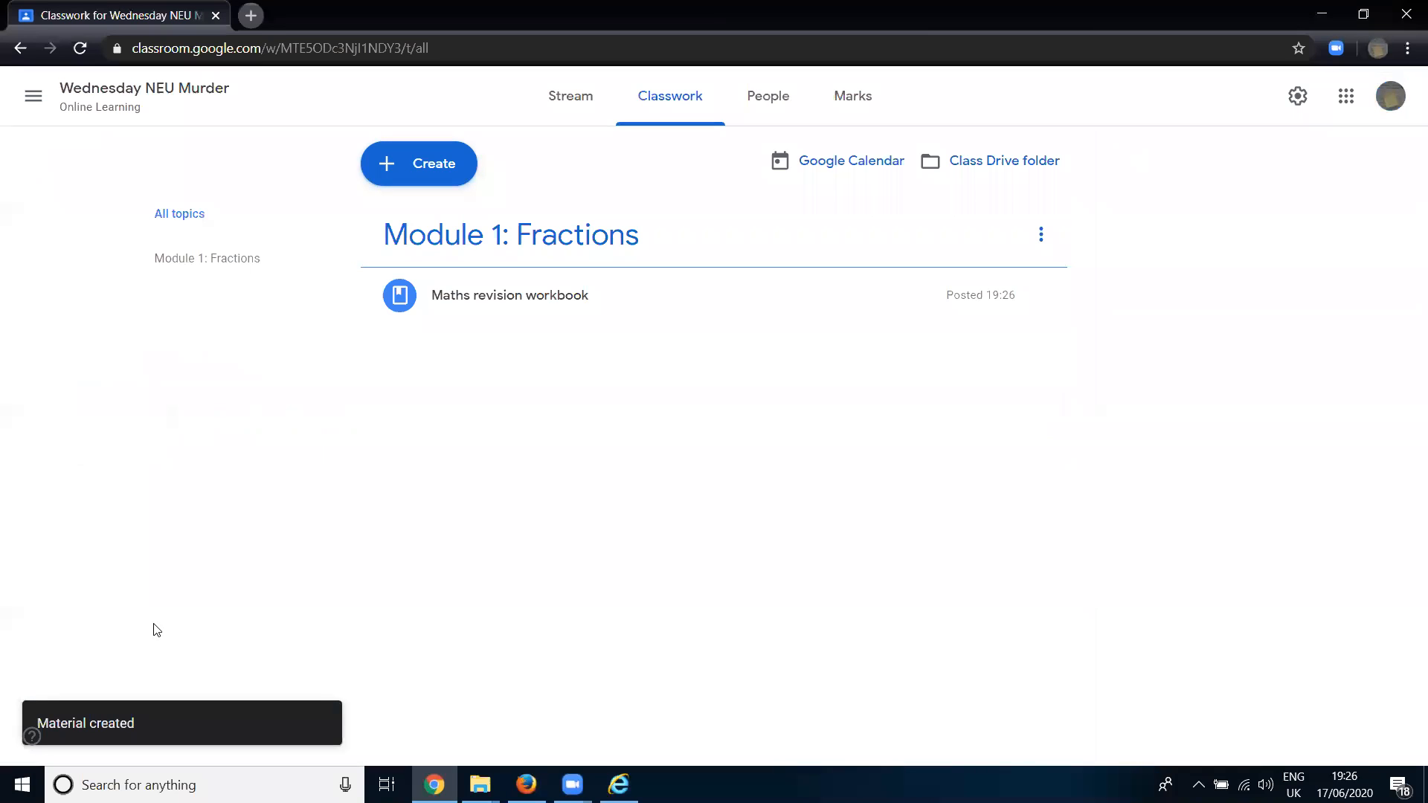
left_click(380, 655)
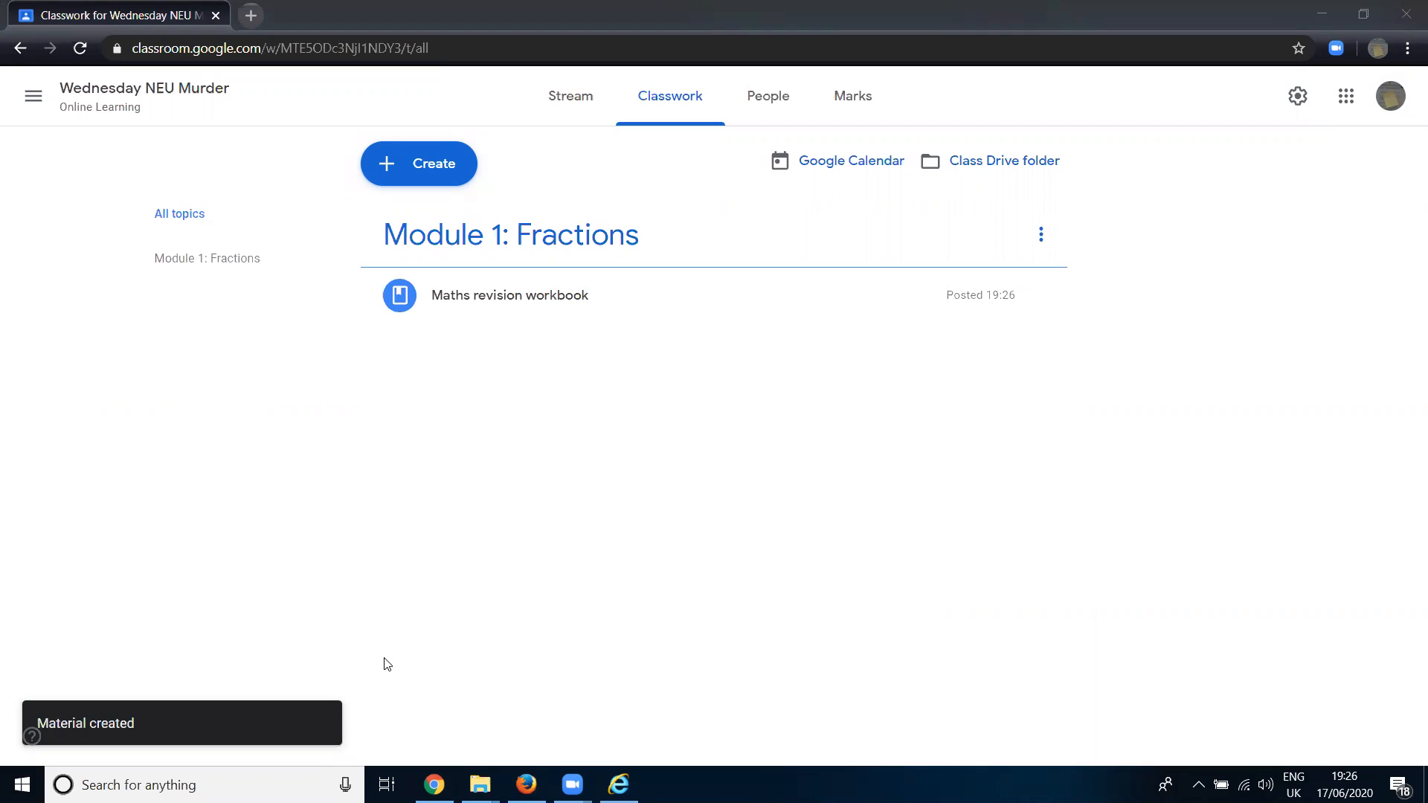
- Switch to the student's Firefox window and view the new Maths revision workbook material from the updated stream, followed by the class's Classwork page
left_click(526, 785)
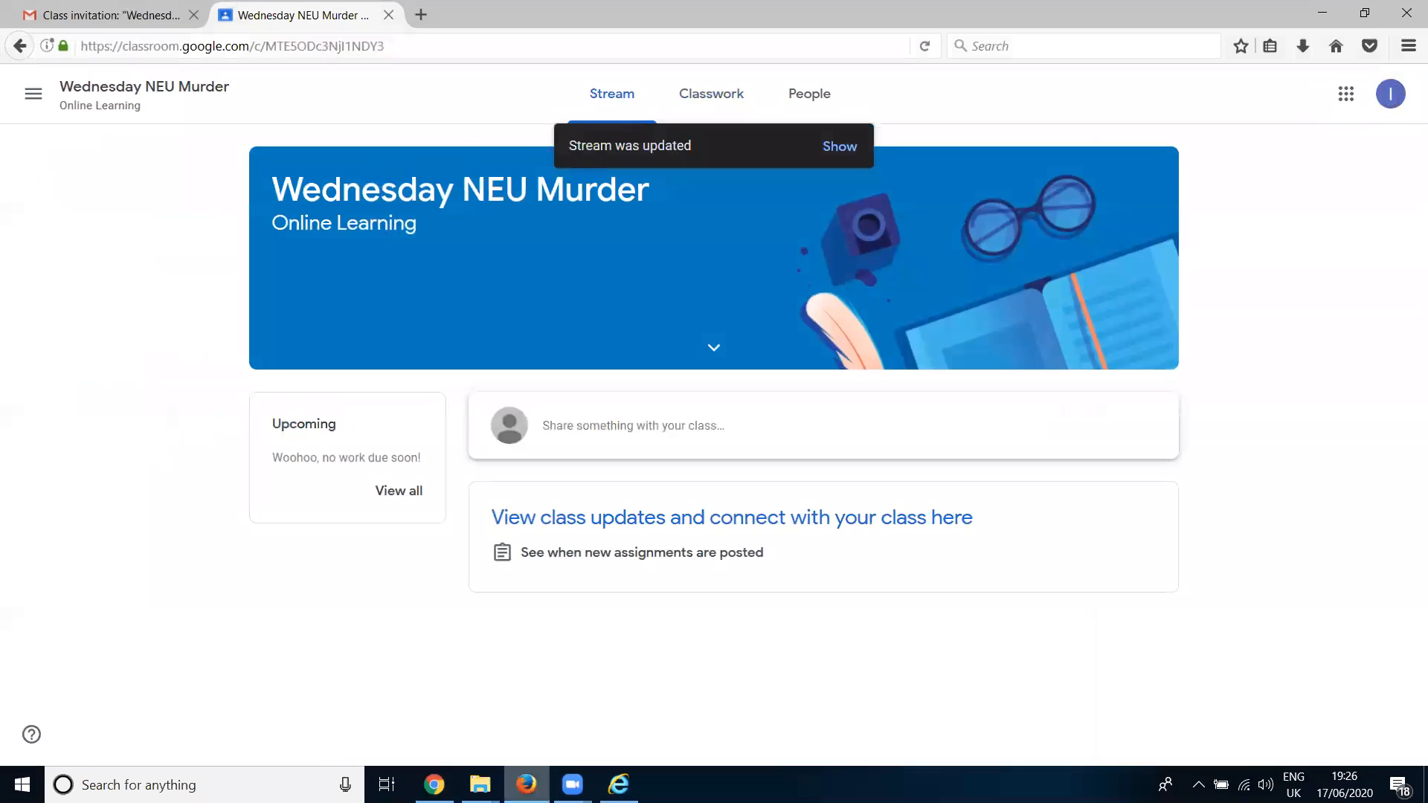
left_click(1140, 35)
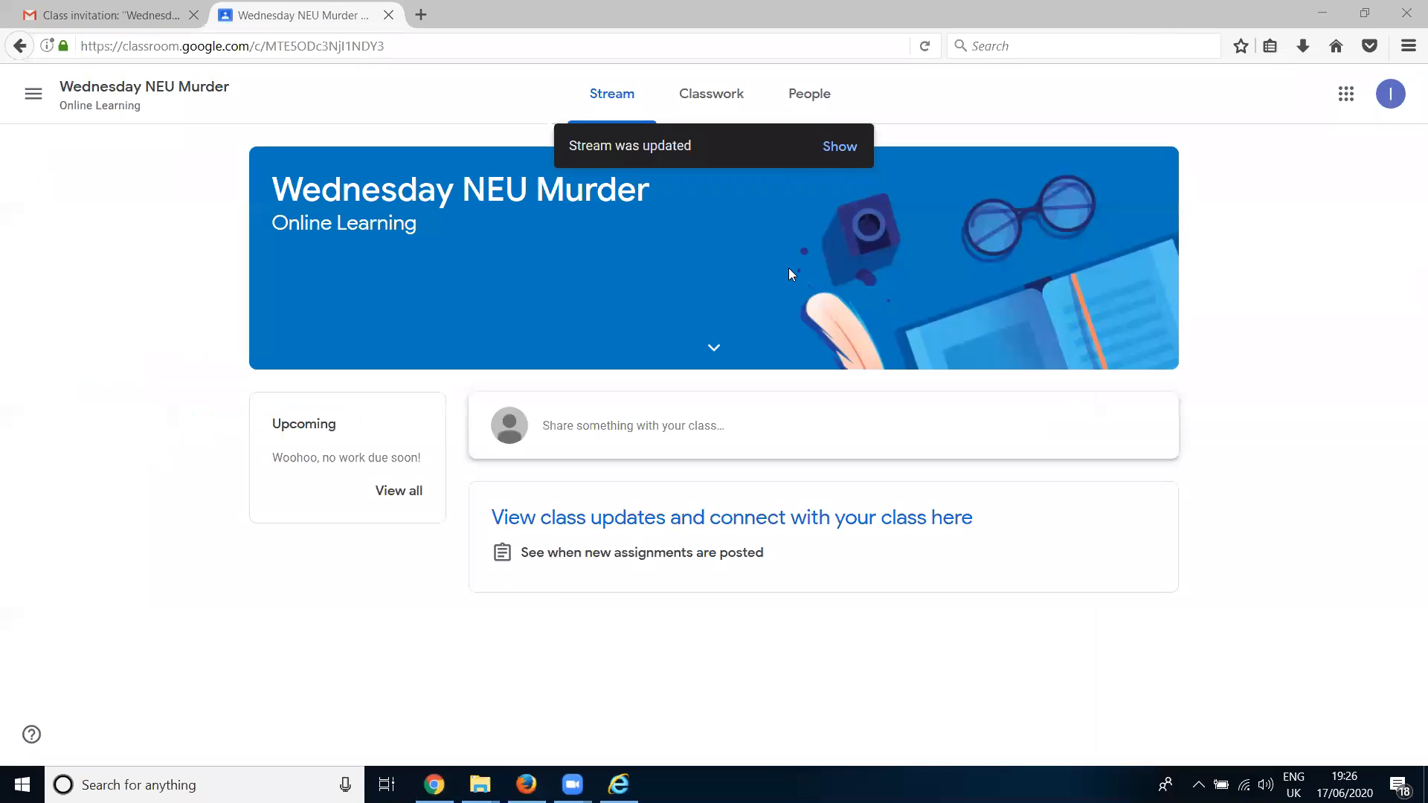
left_click(841, 147)
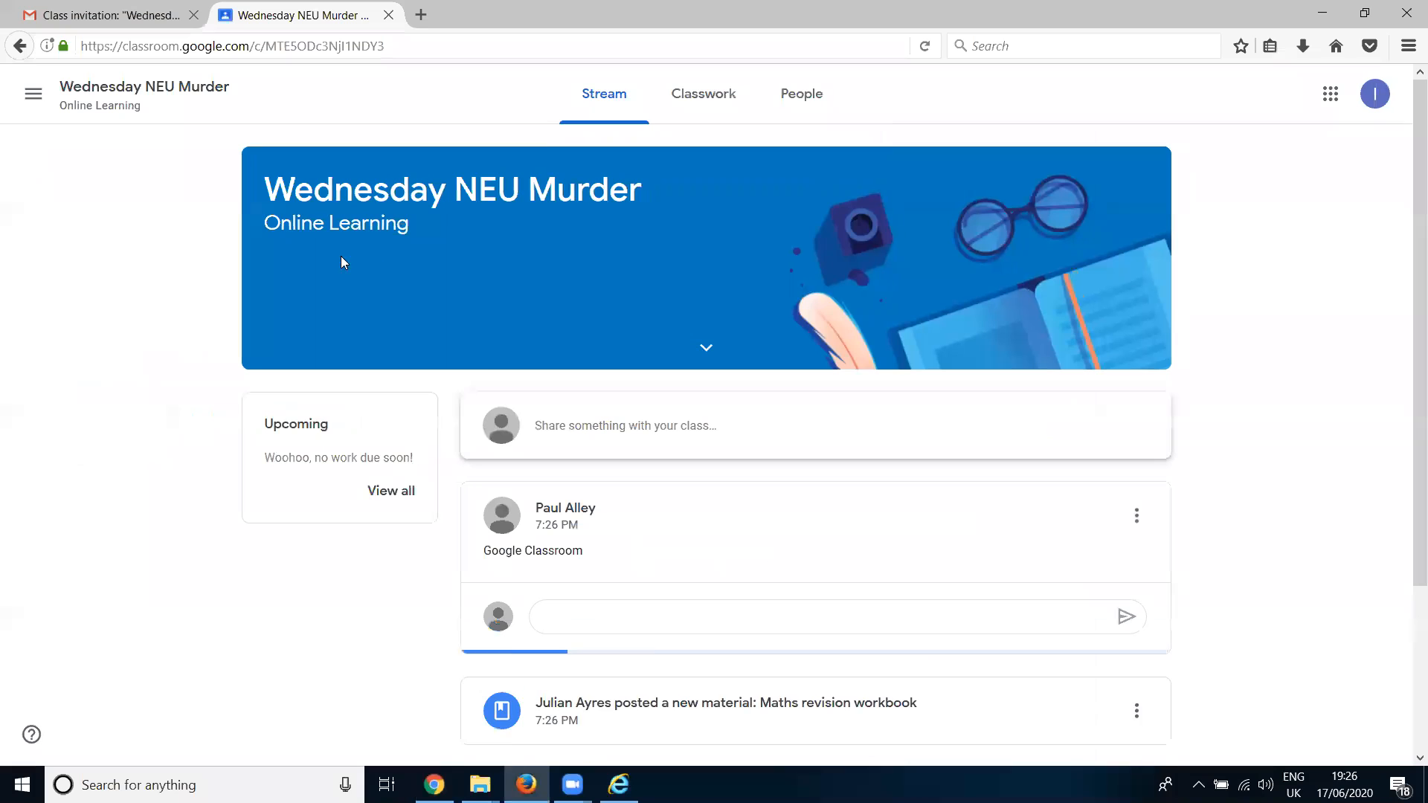
scroll(699, 474, "down", 3)
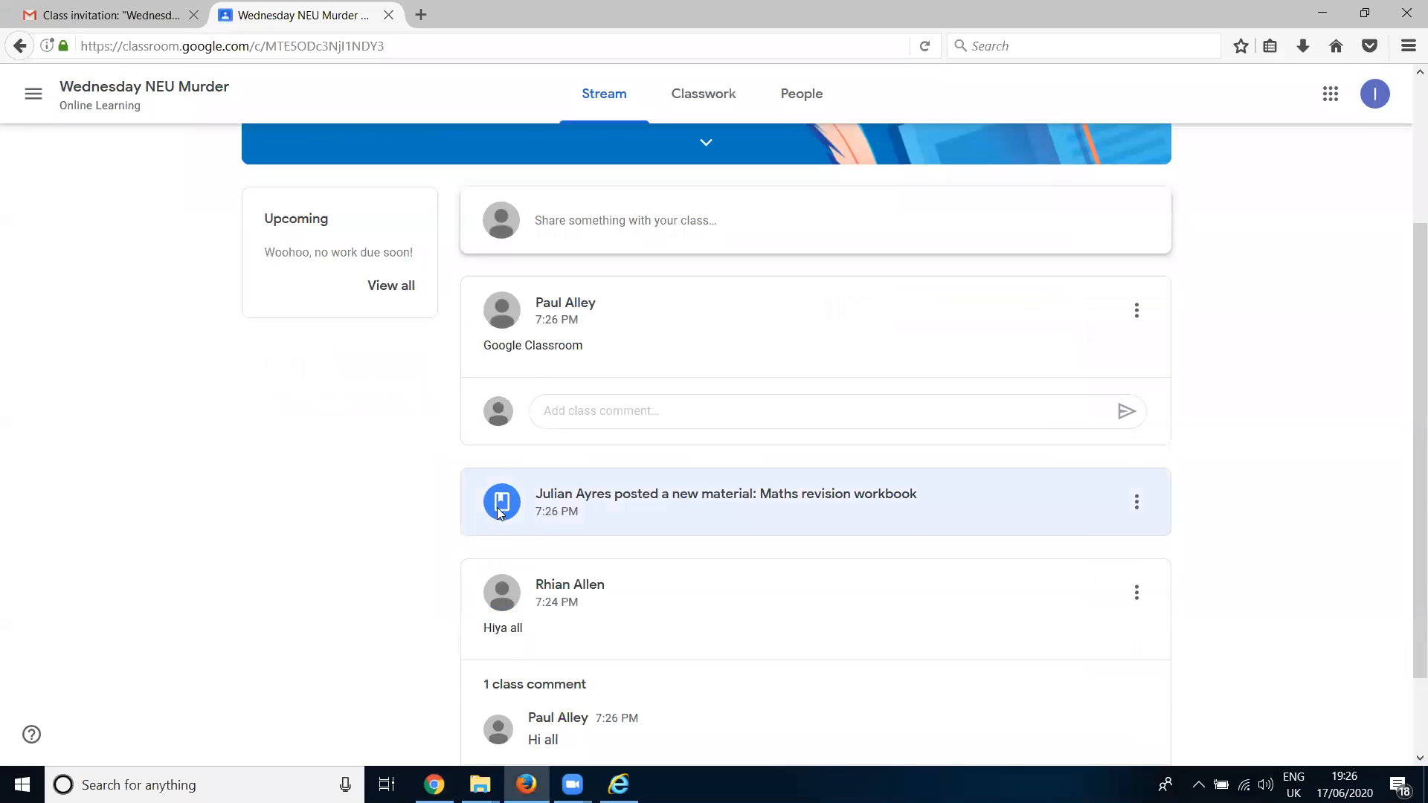
left_click(720, 503)
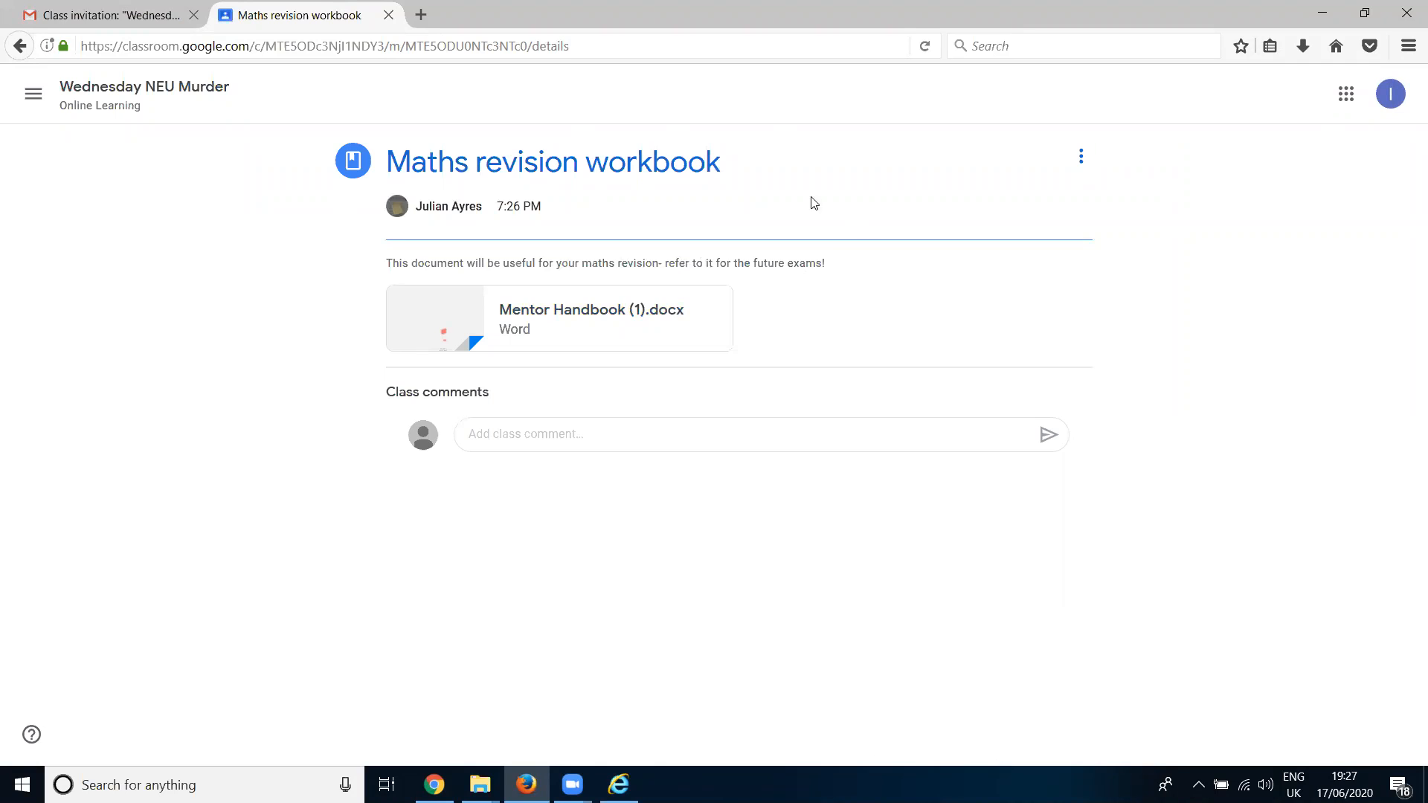
left_click(20, 46)
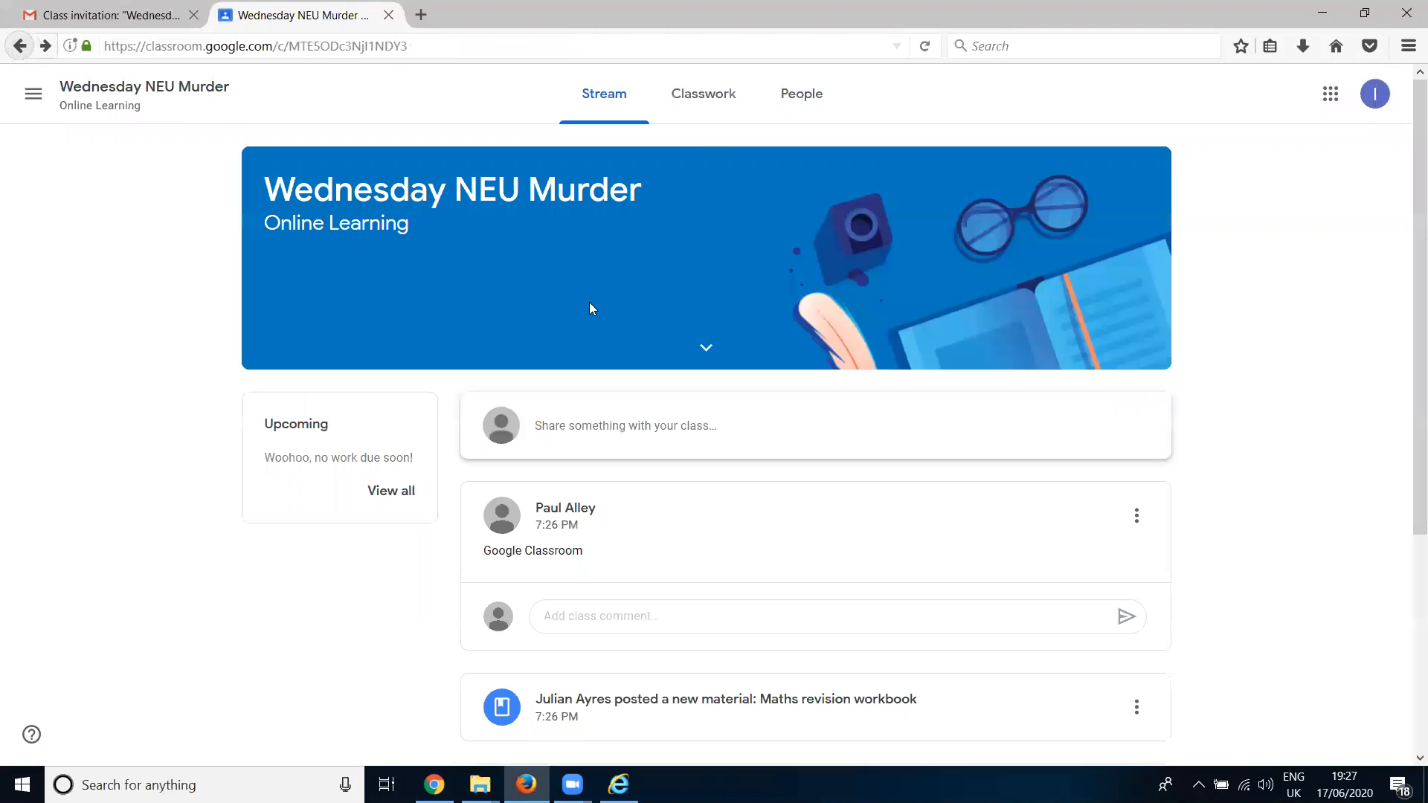
left_click(692, 106)
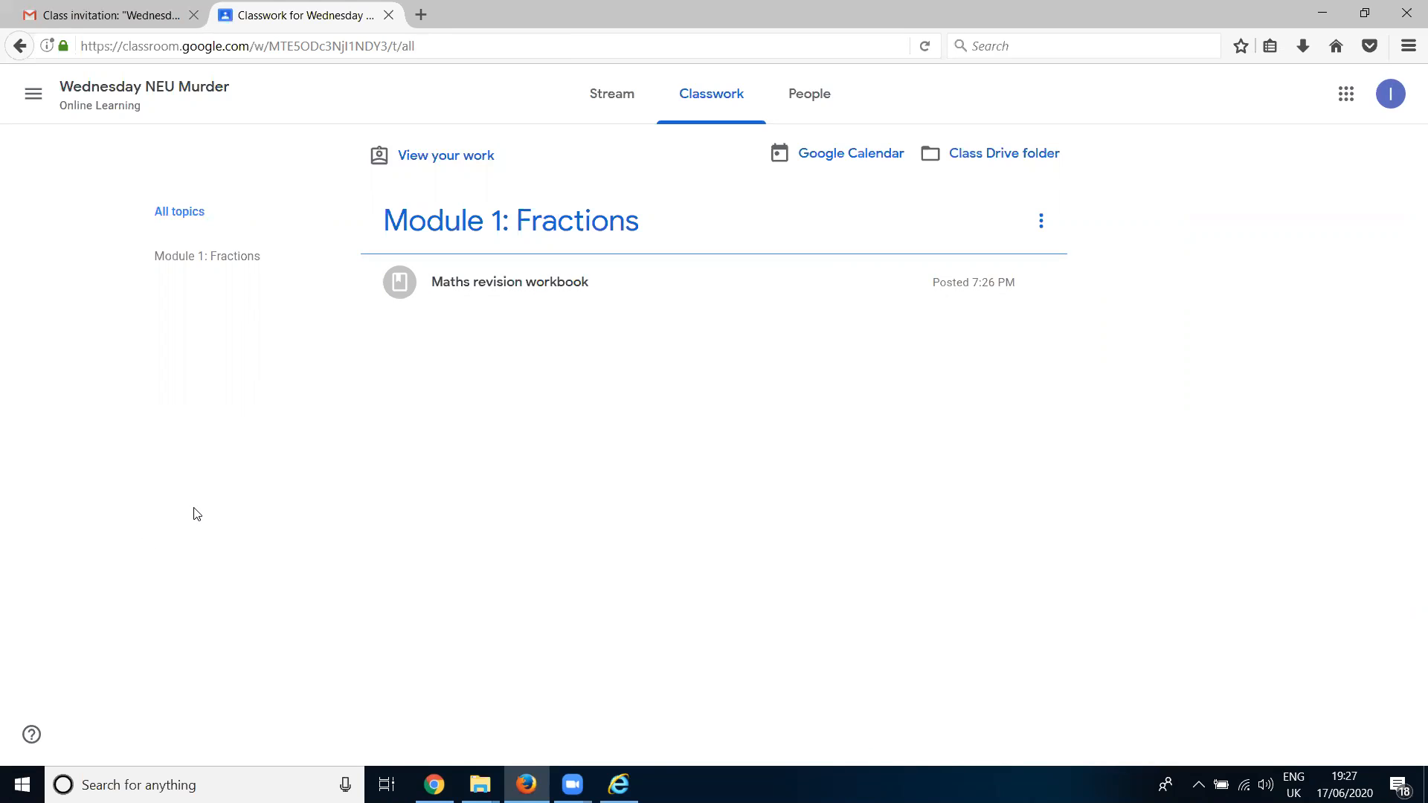
- Return to the teacher's Chrome window and start a new assignment titled "Fractions worksheet"
mouse_move(434, 785)
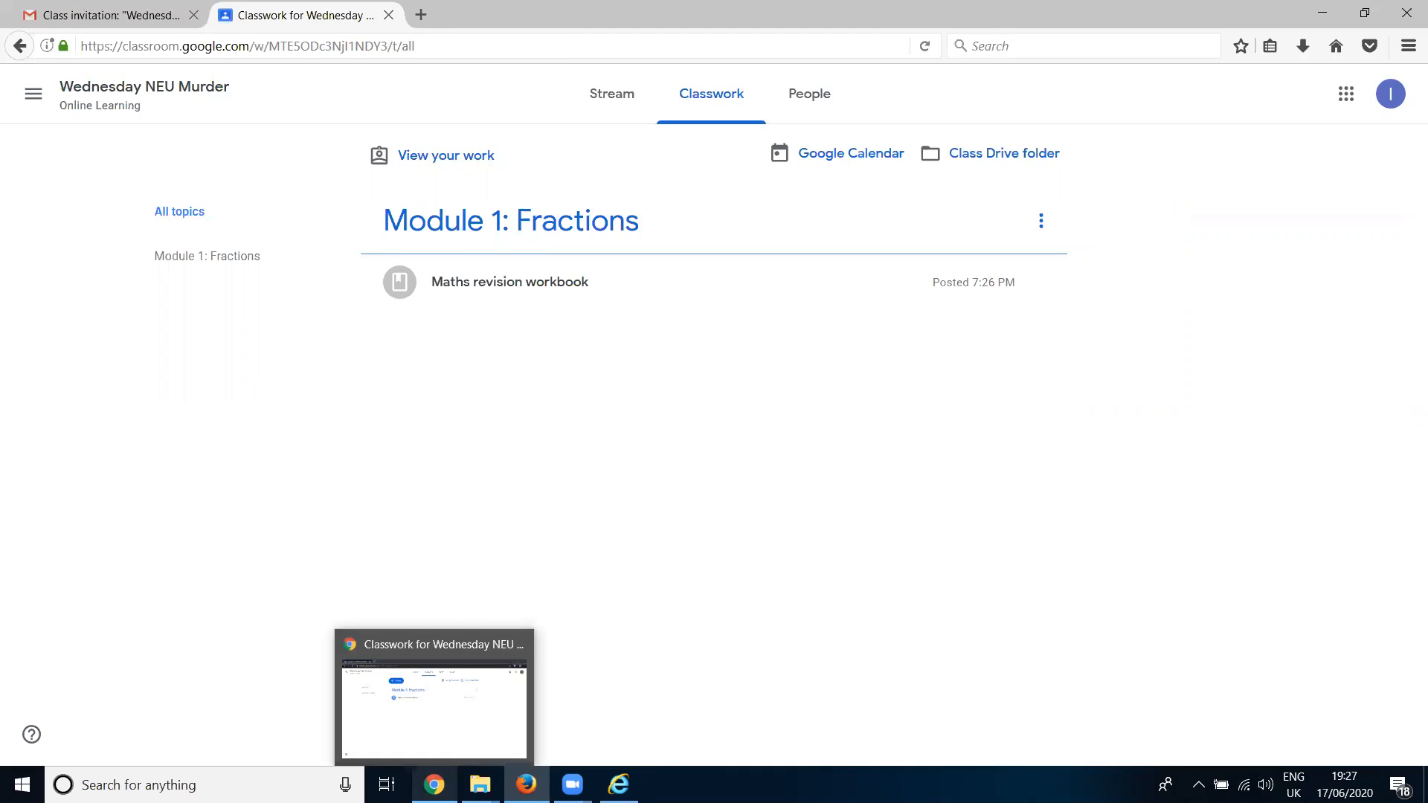
left_click(447, 681)
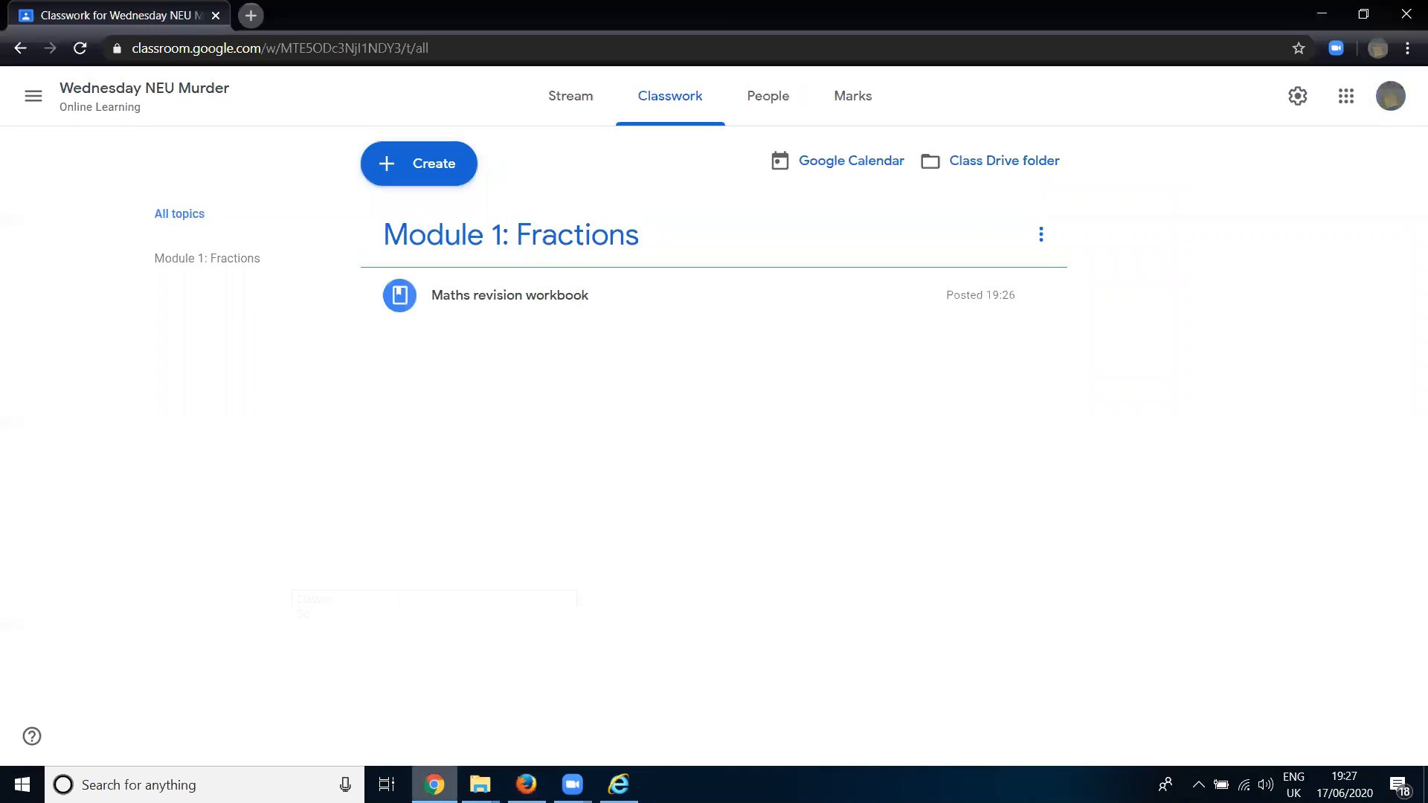
left_click(430, 170)
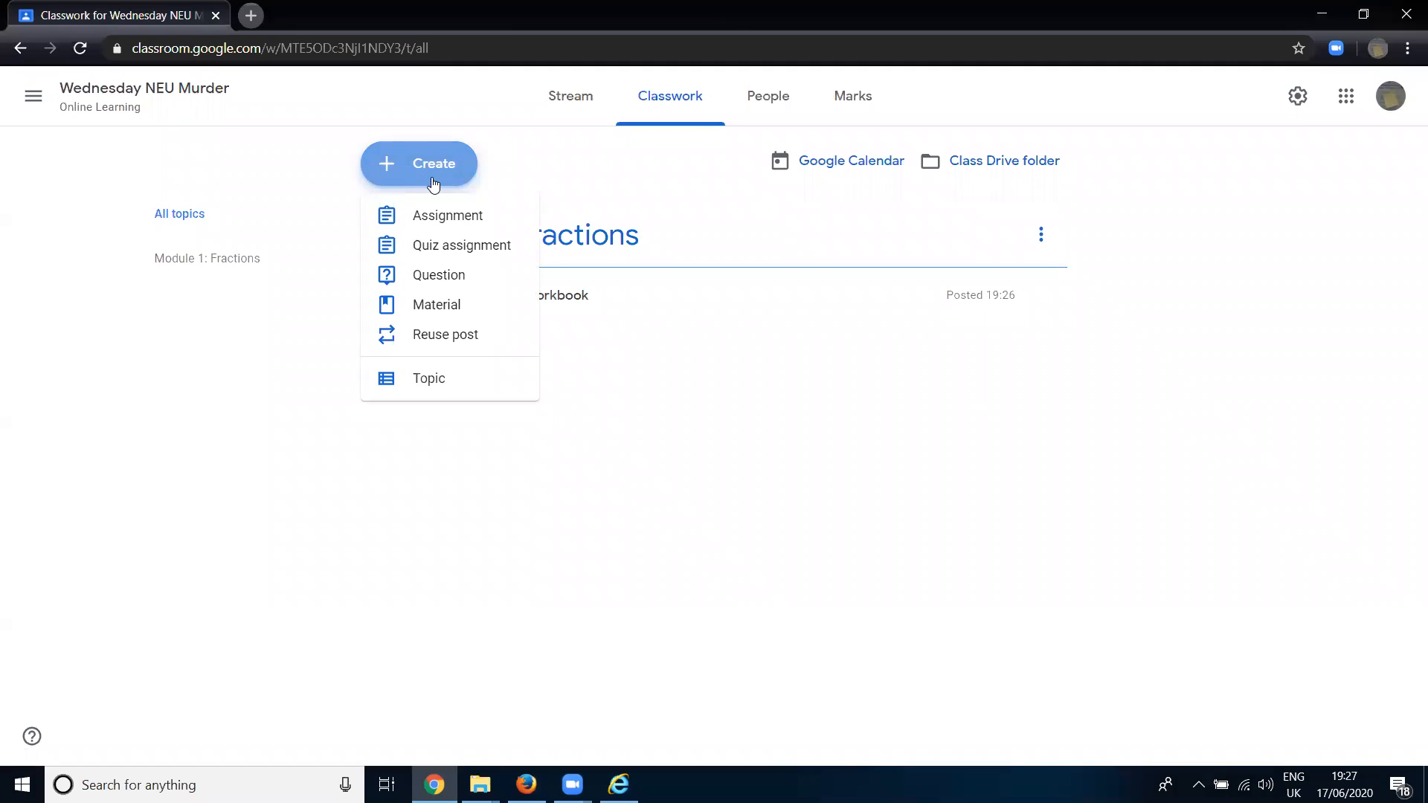
left_click(444, 217)
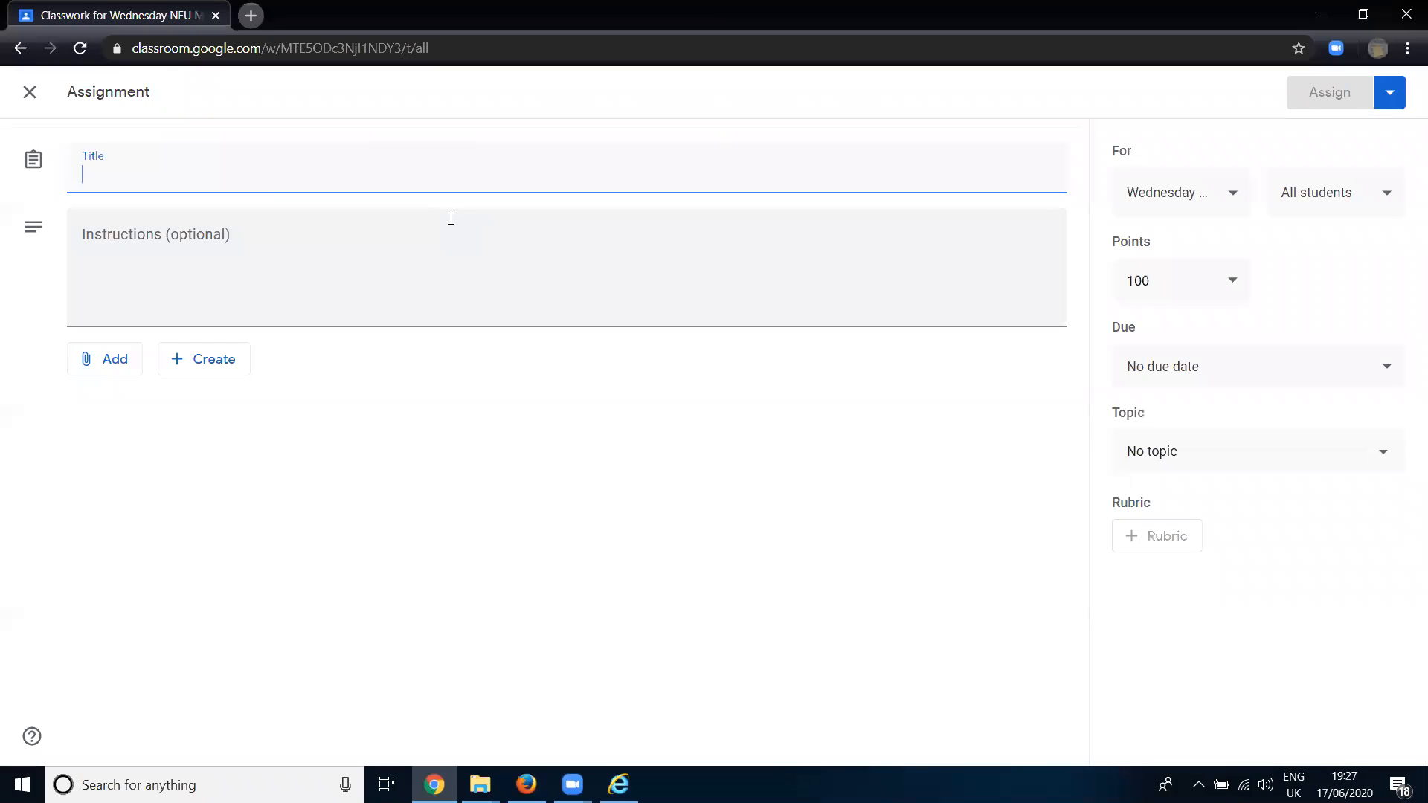
type("Fraction")
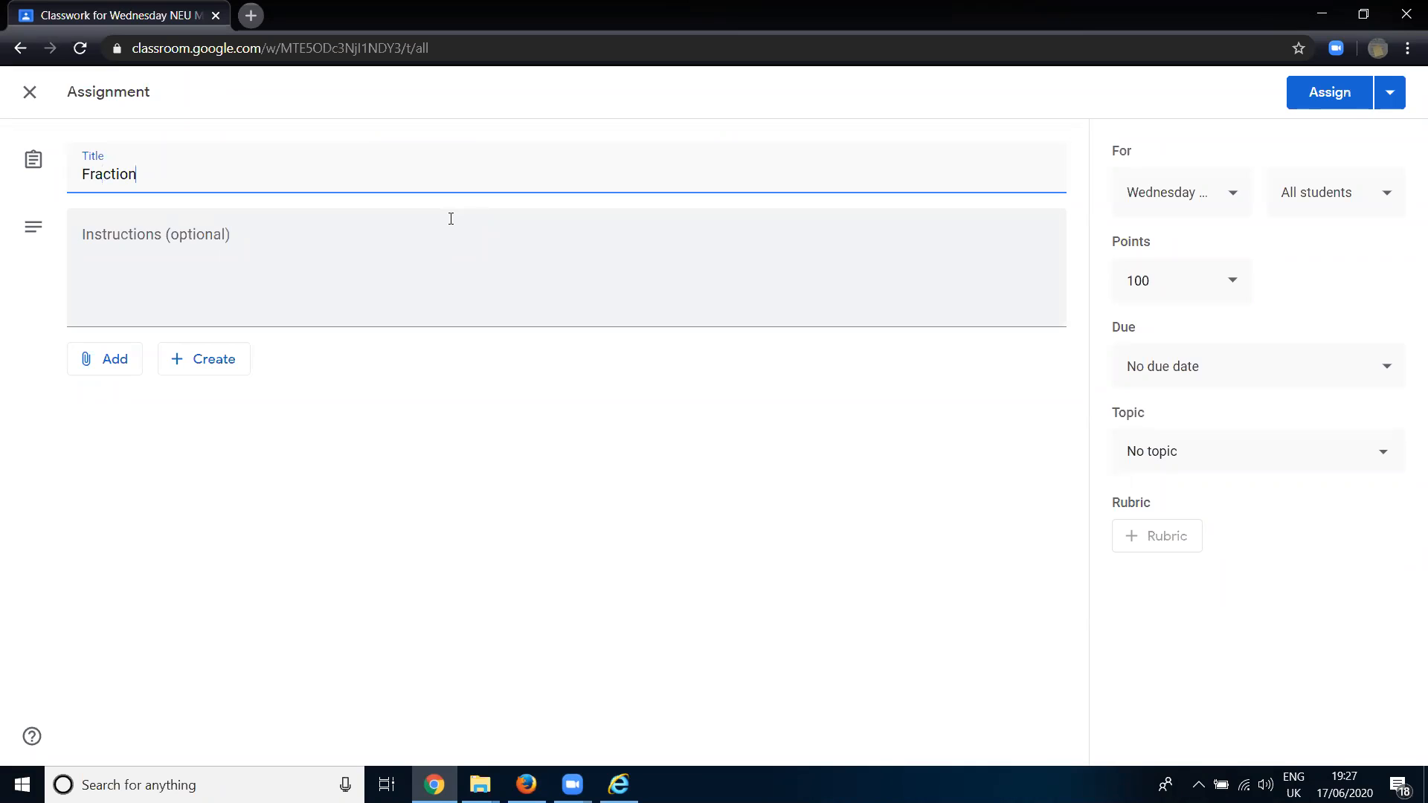
type("s worksheet")
- Enter the assignment's instructions: "Complete the fractions tasks based on weird vegetable shops!"
left_click(450, 223)
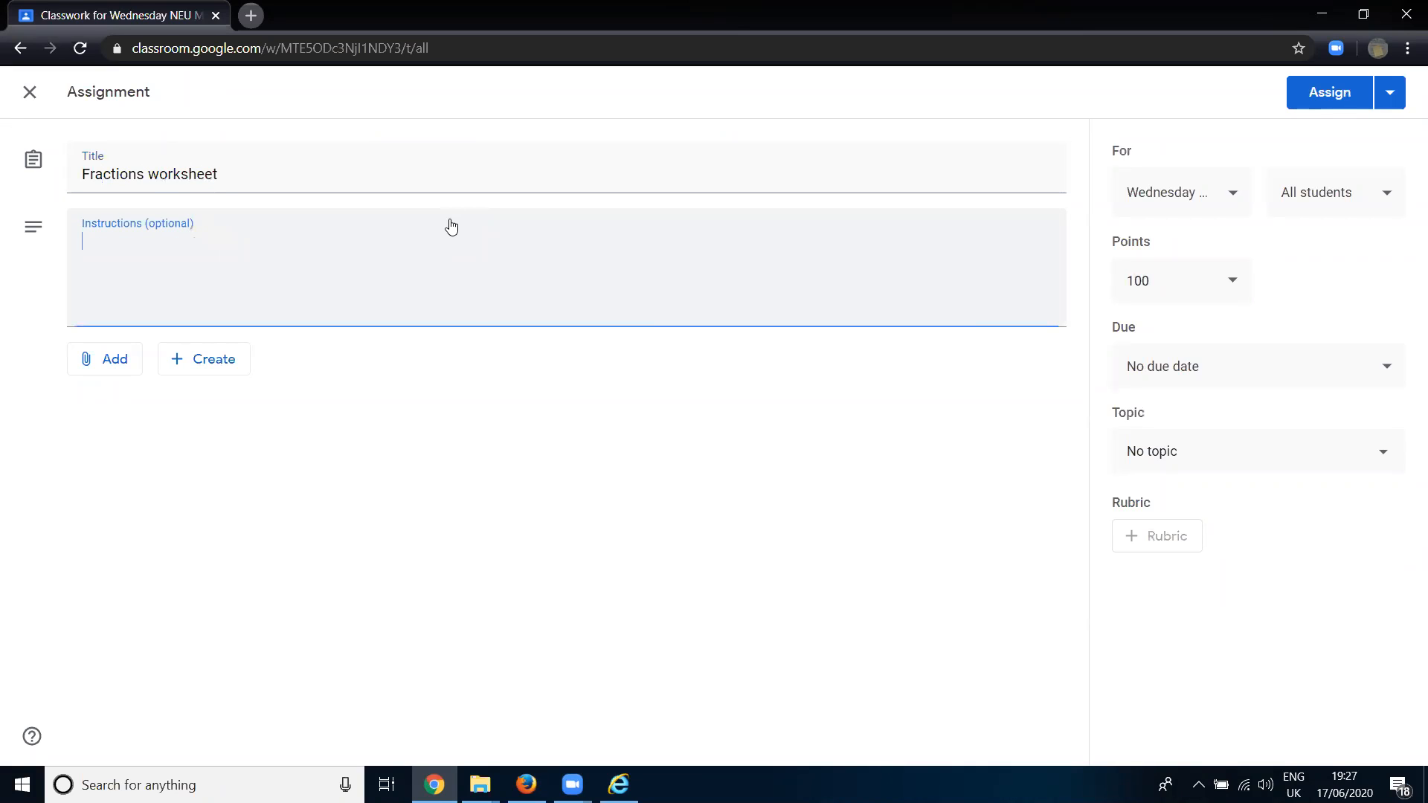
type("Complete the fractions ")
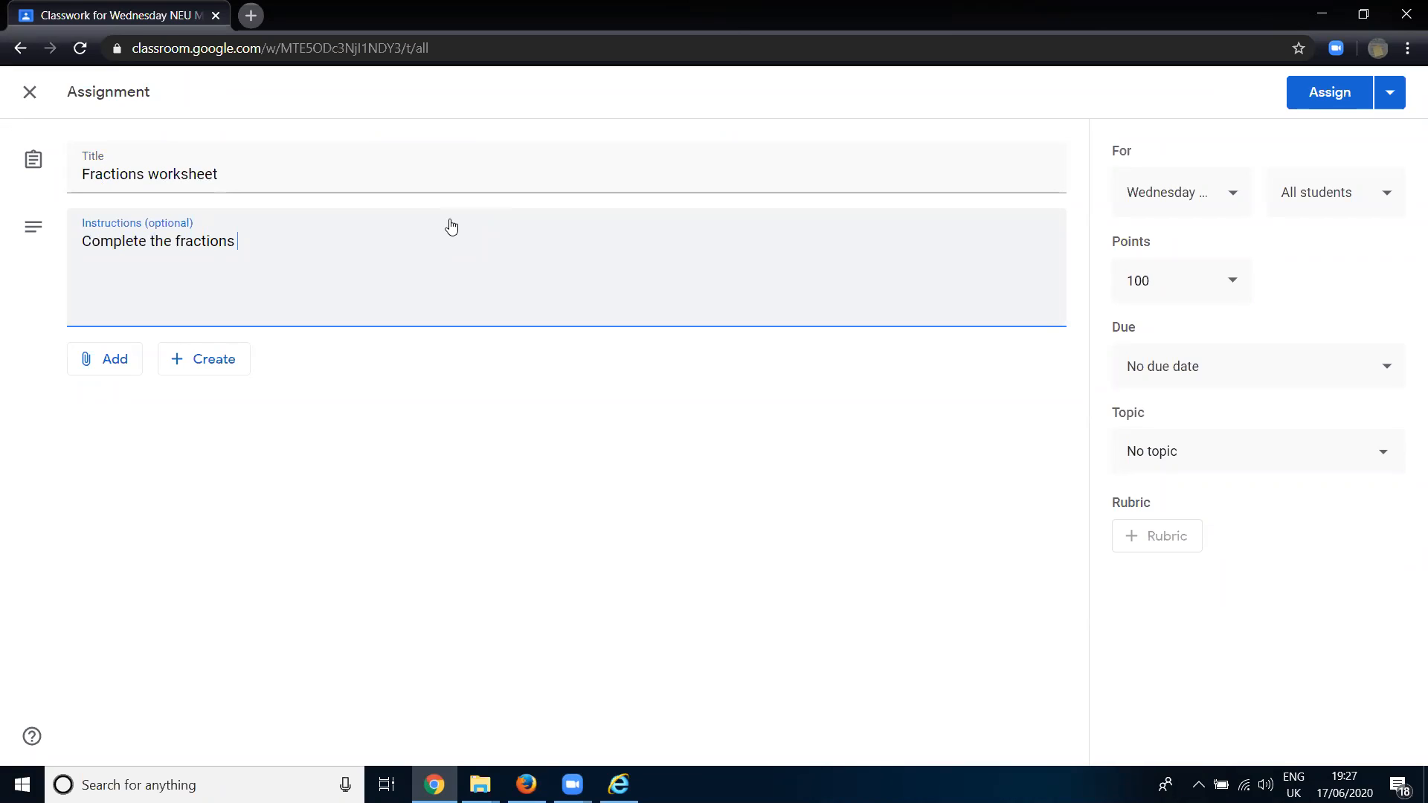
type("tasks based on ")
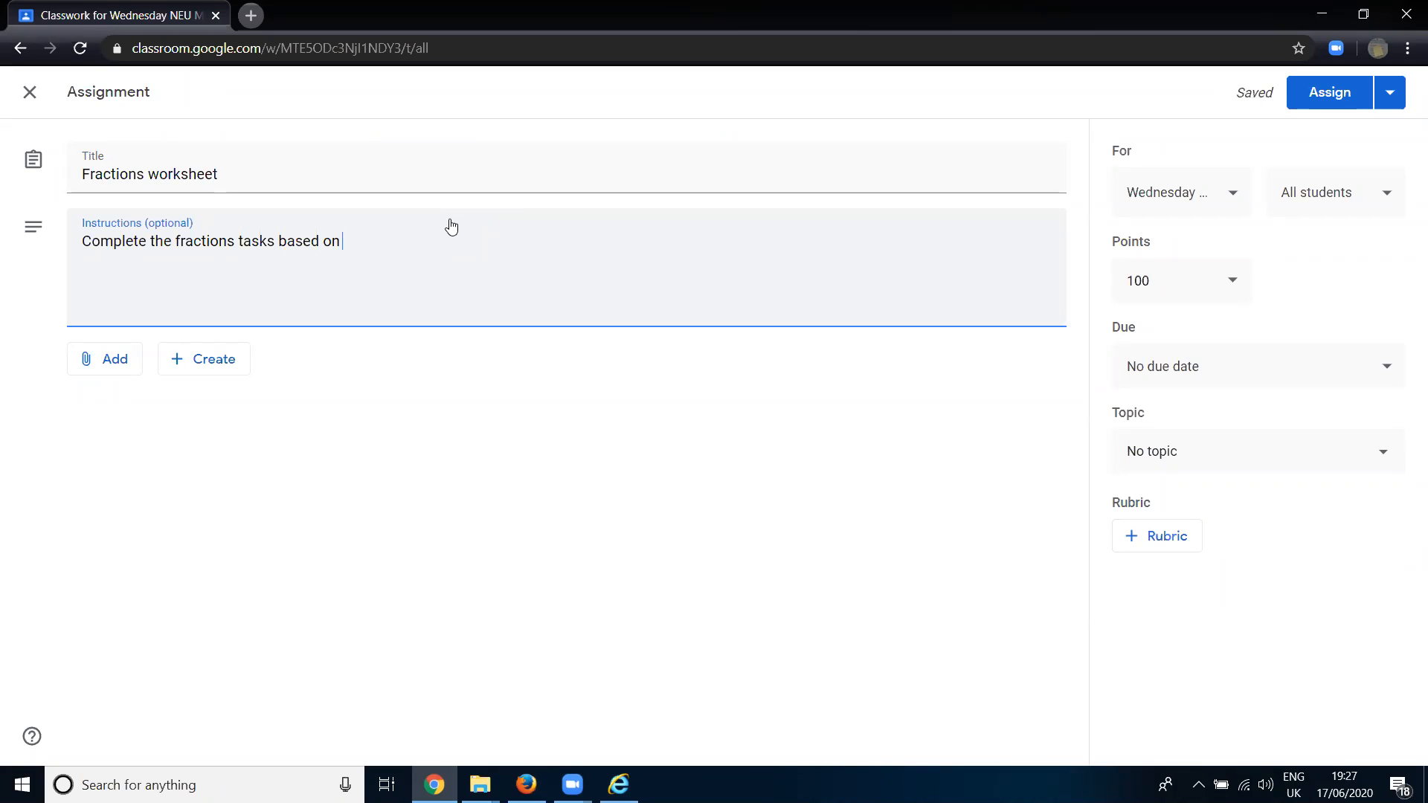
type("weird vega")
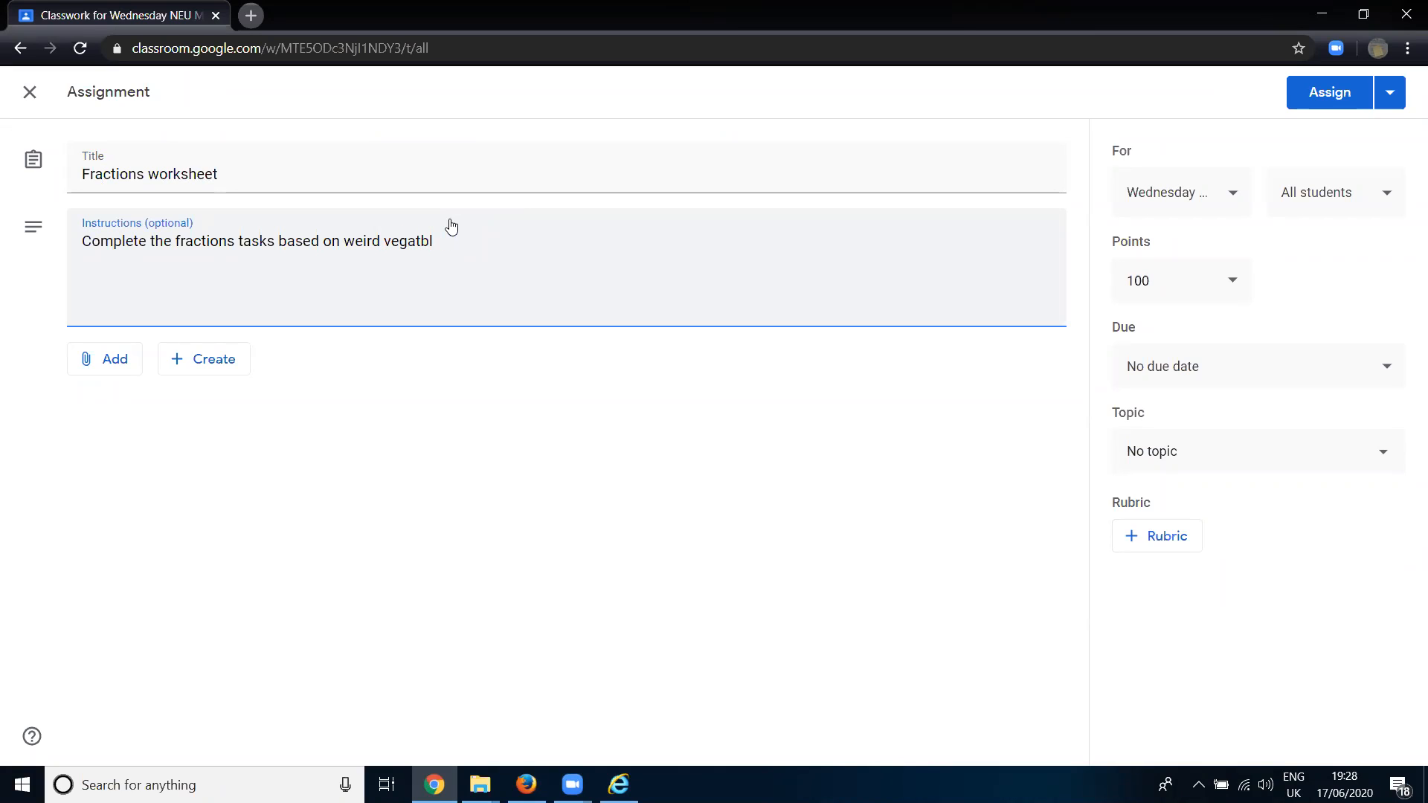
type("etable shops")
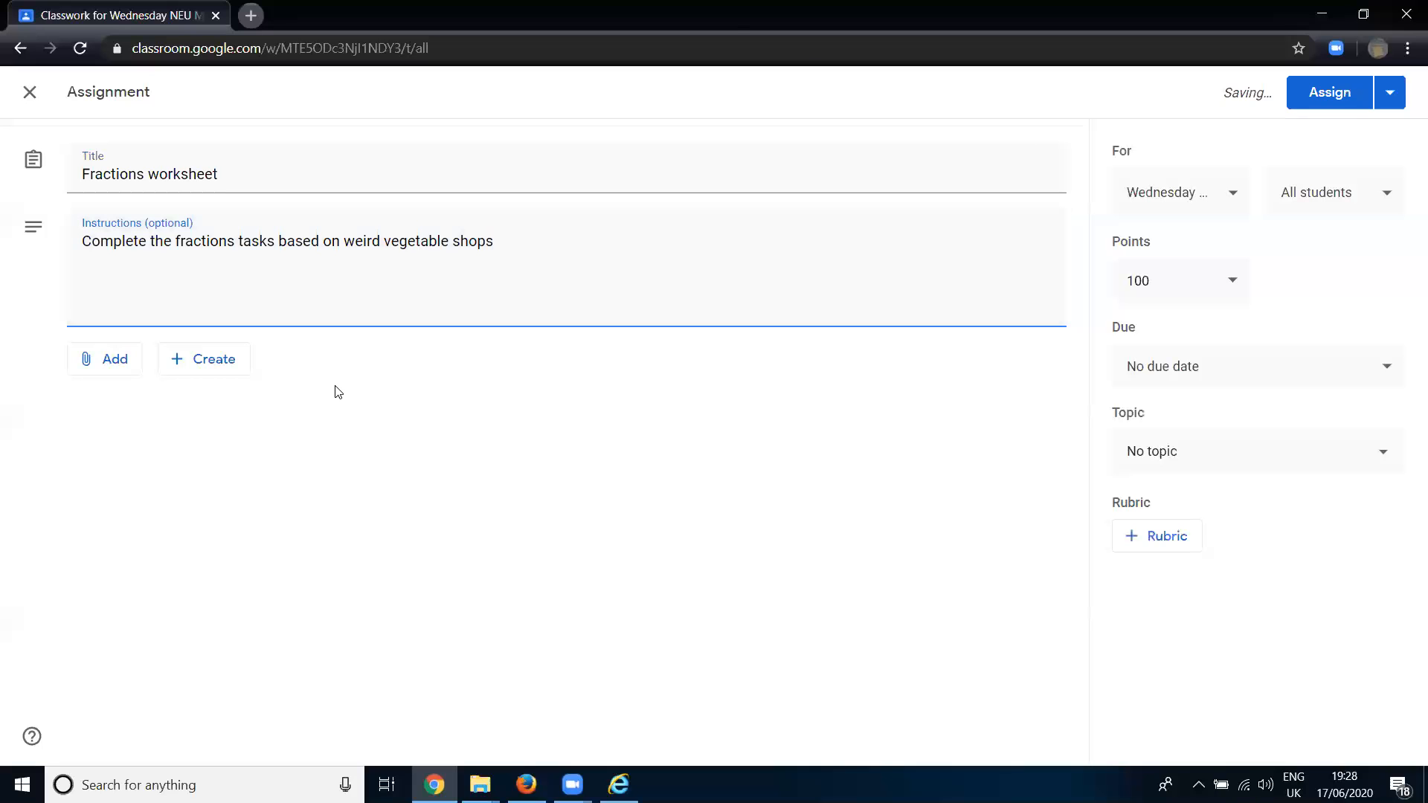
type("!")
- Review which attachments can be added to the assignment and which new file types can be created for it
left_click(124, 366)
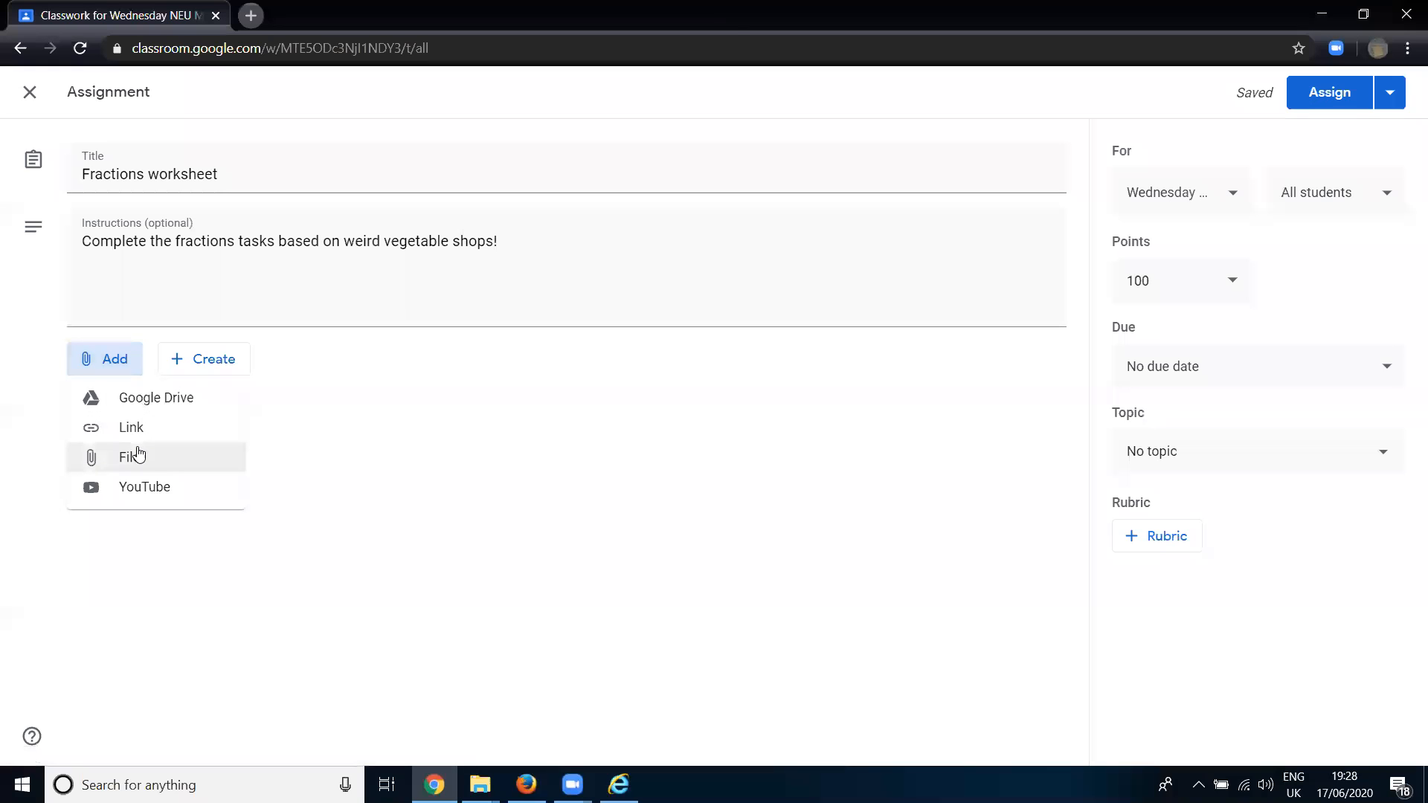
left_click(292, 395)
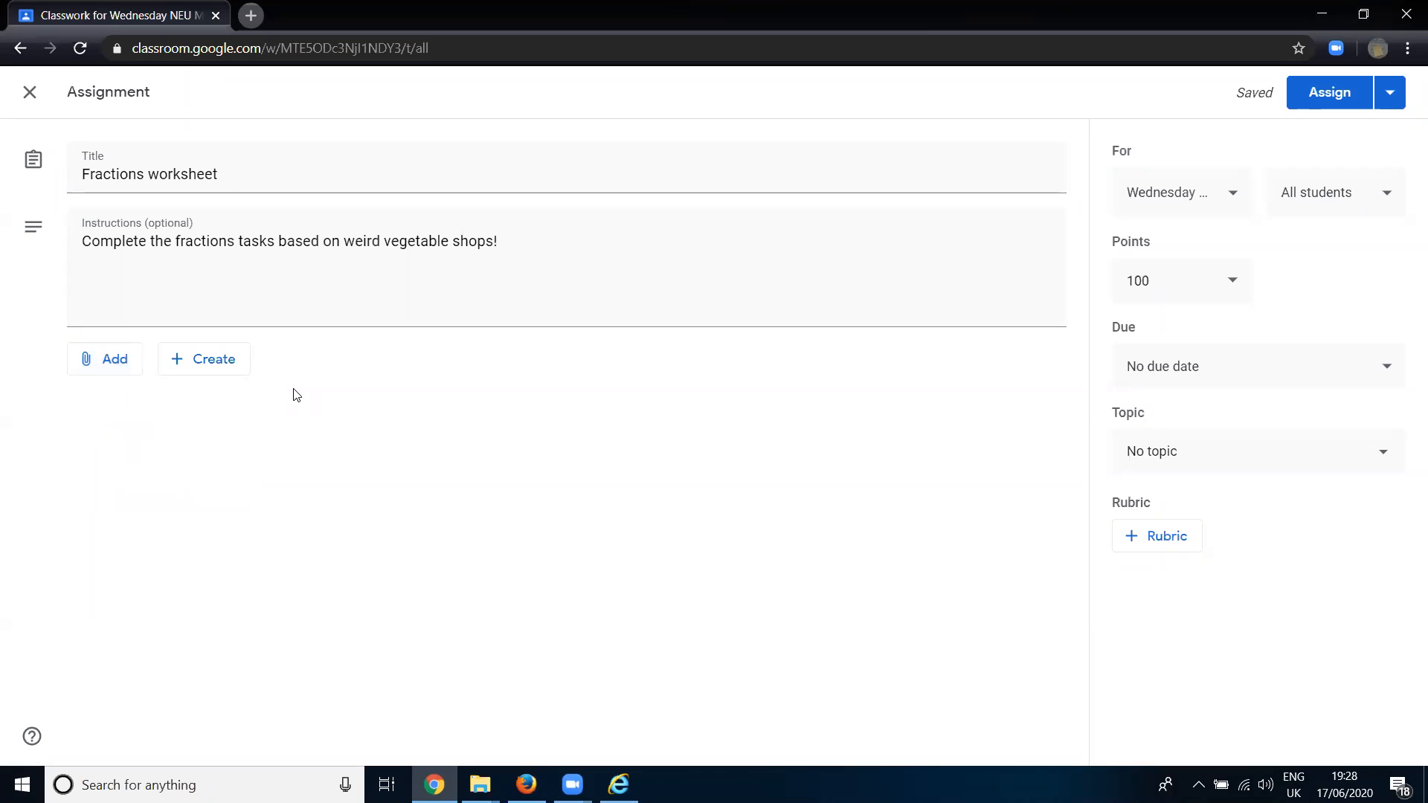
left_click(206, 375)
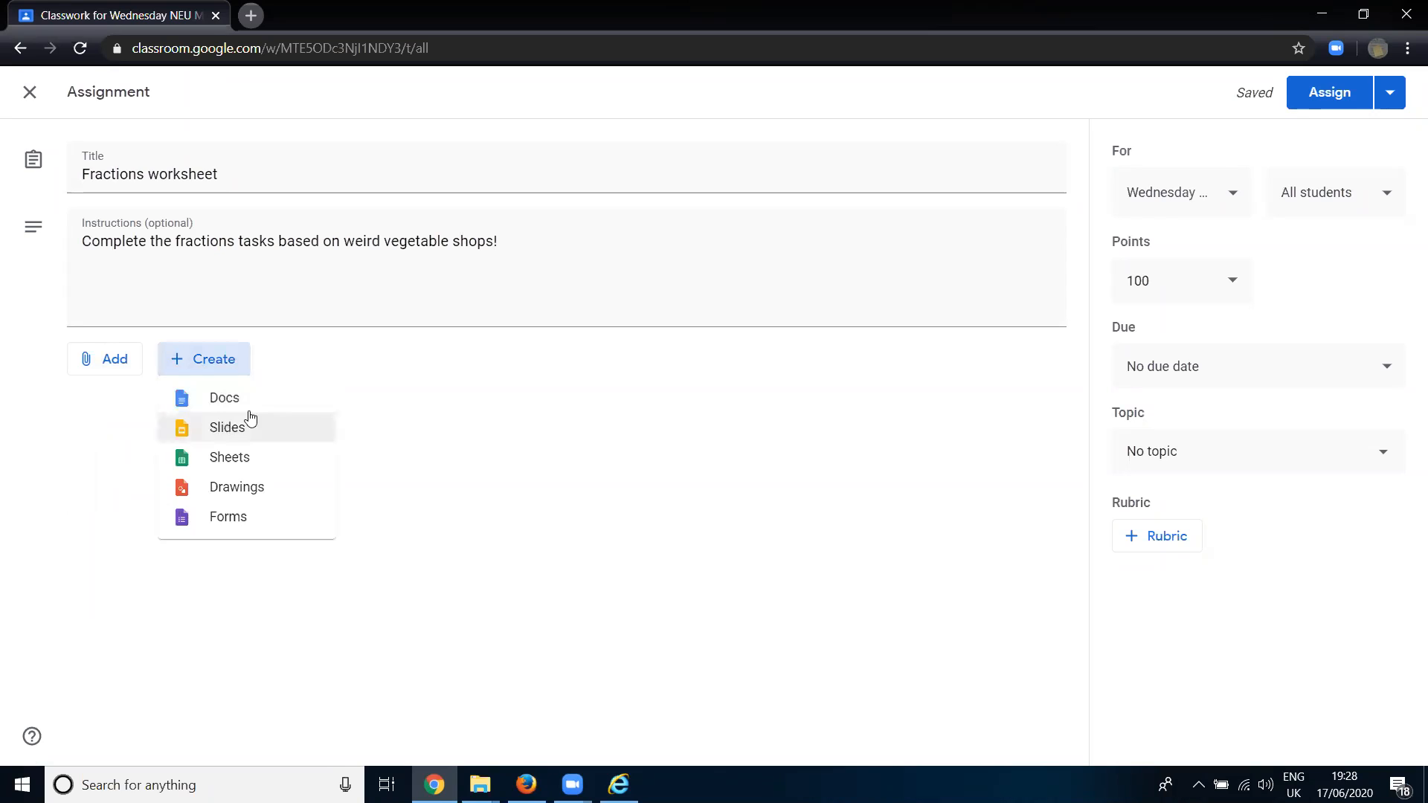
left_click(384, 441)
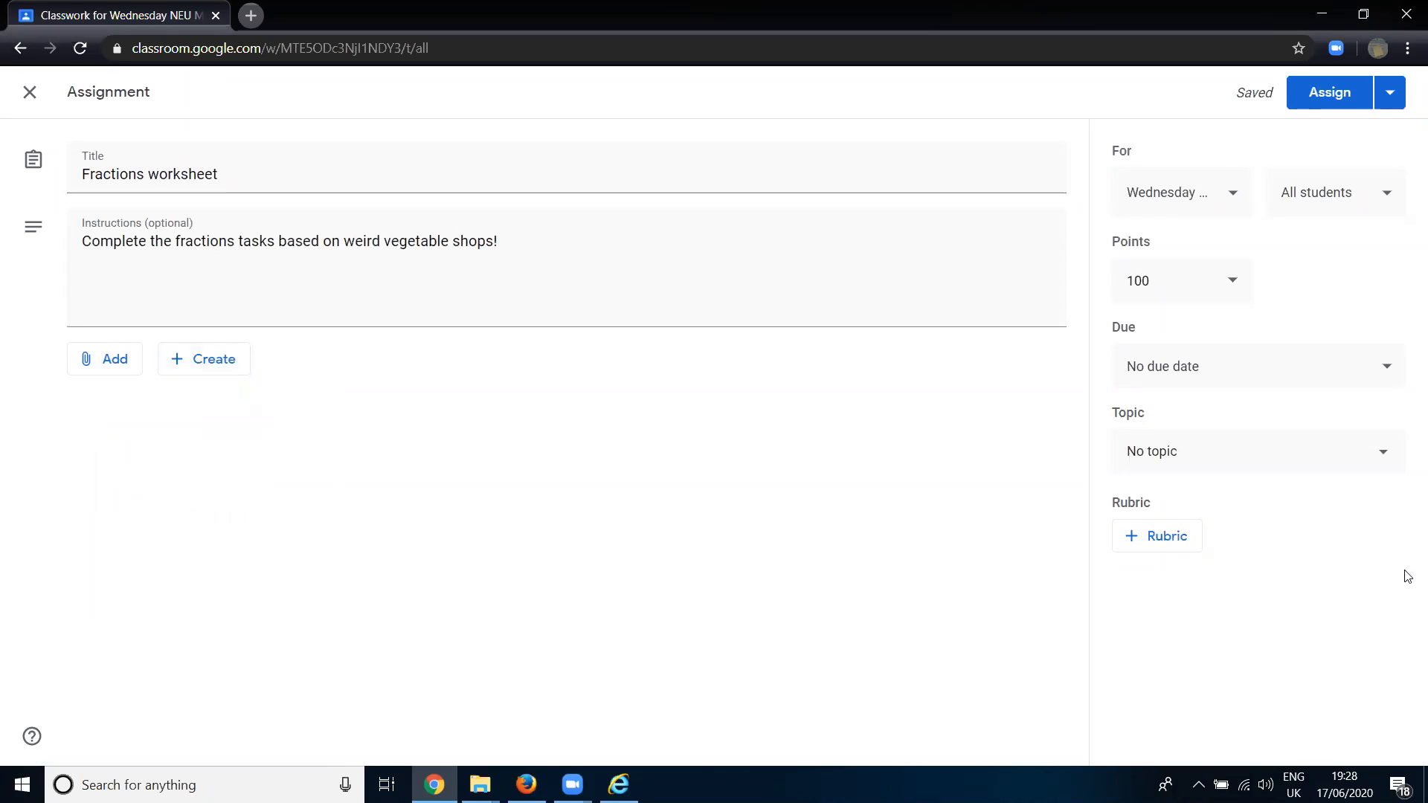
- Place the assignment under the topic "Module 1: Fractions" and set its points to 10
left_click(1206, 466)
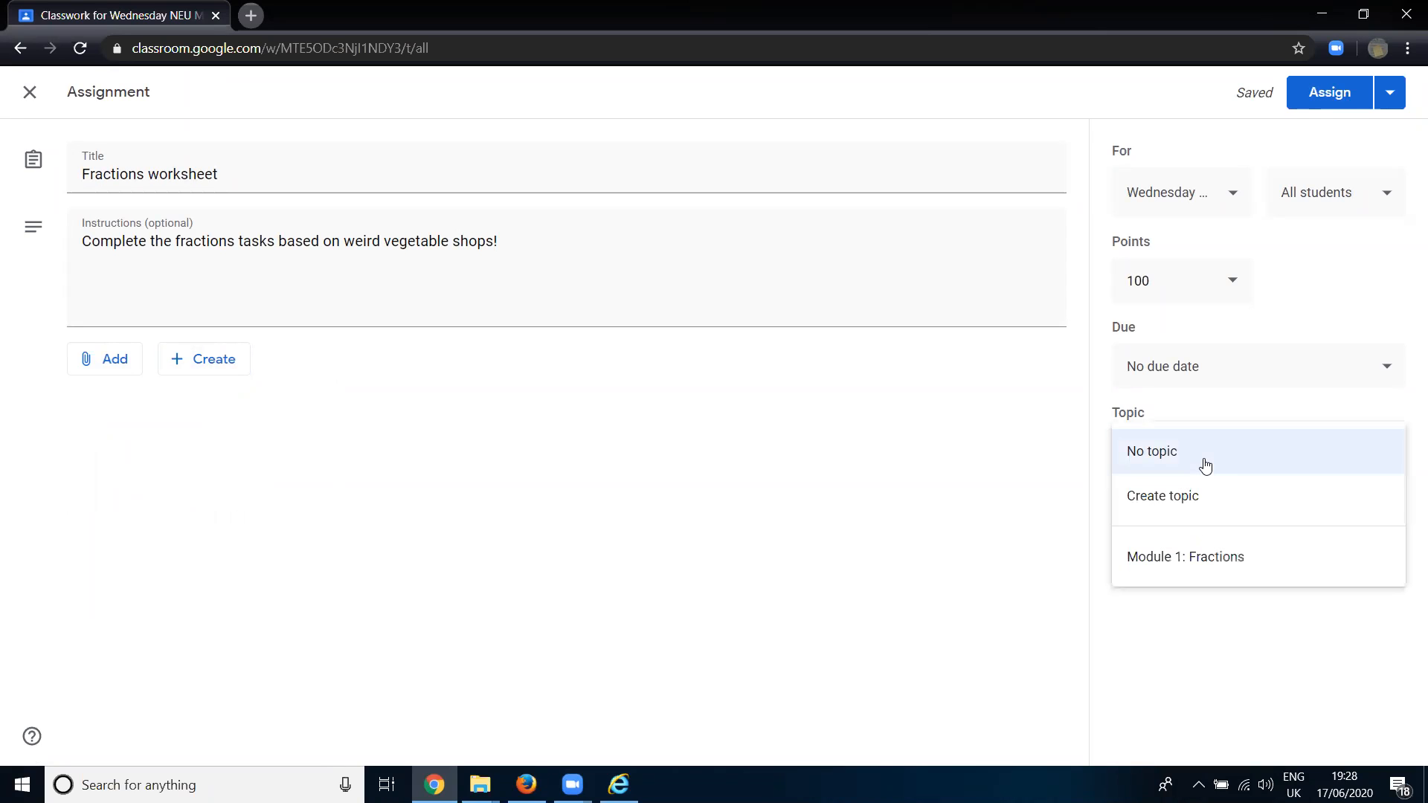
left_click(1206, 575)
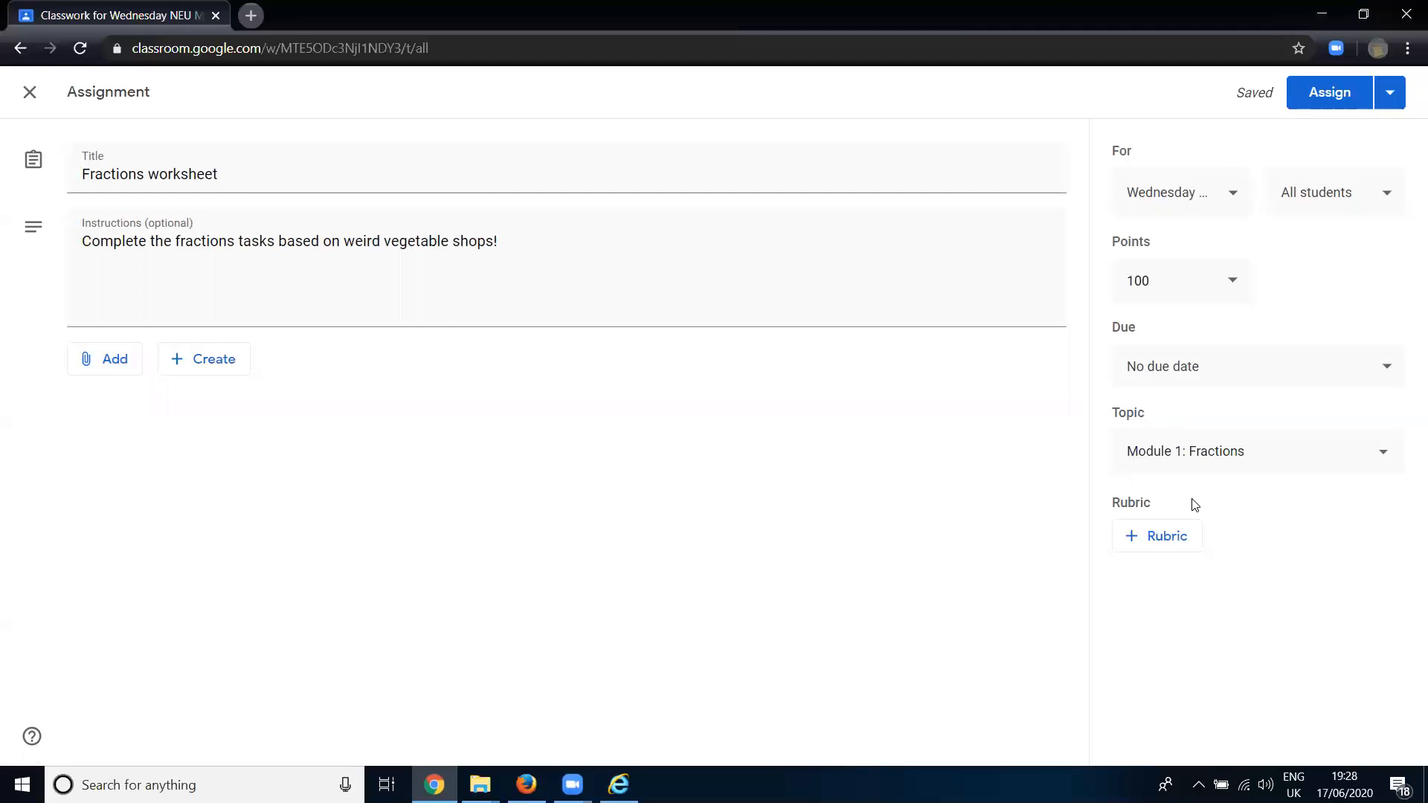
left_click(1233, 284)
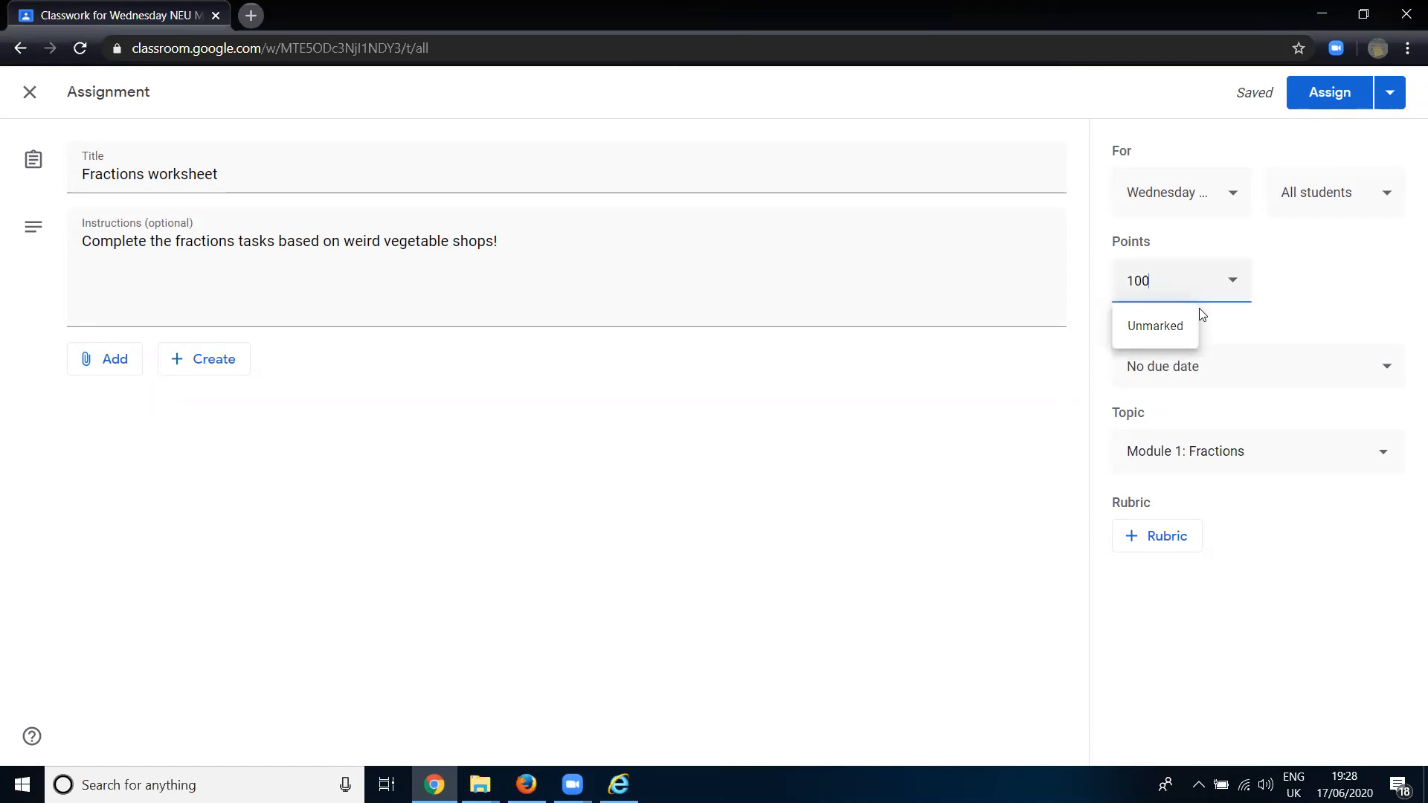
left_click_drag(1179, 282, 1084, 283)
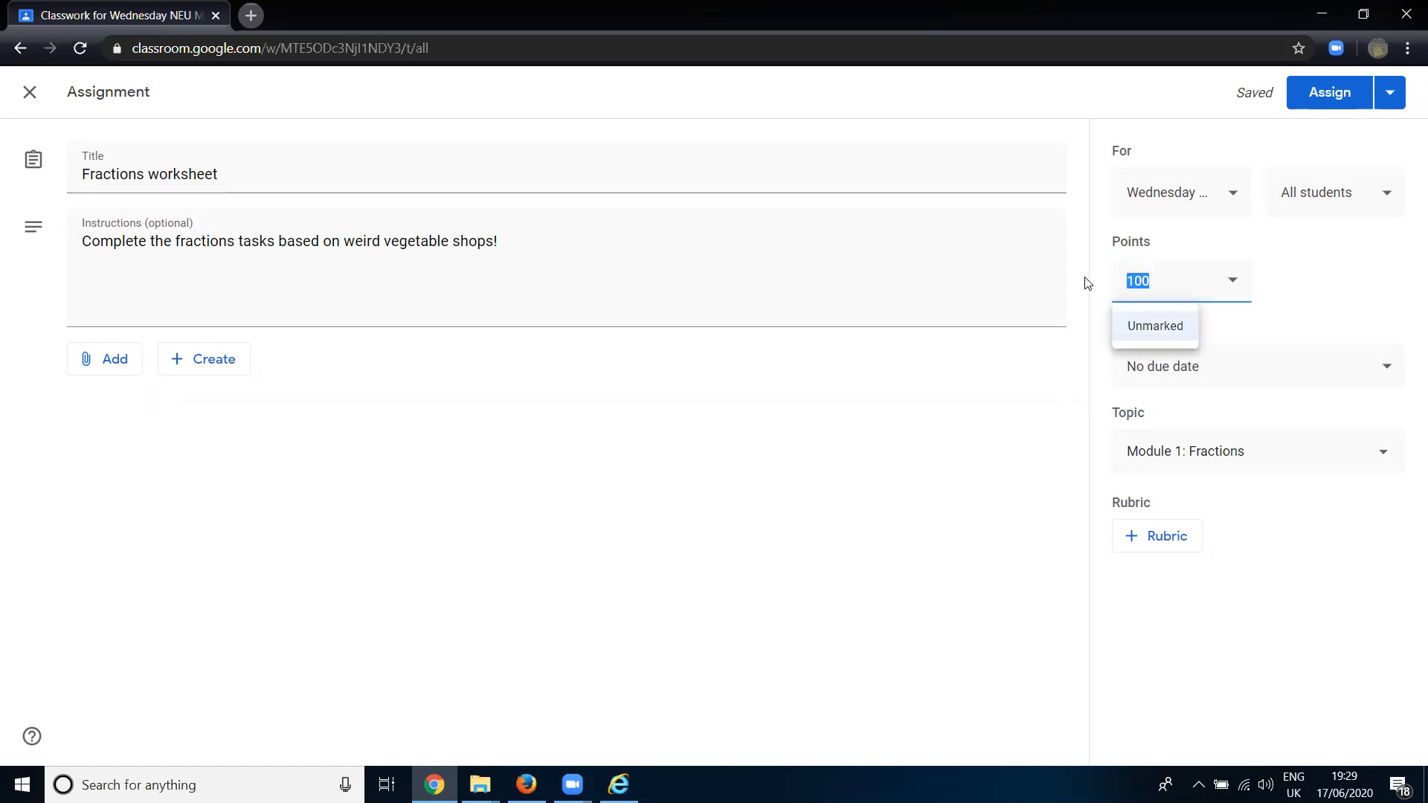
type("10")
left_click(1049, 424)
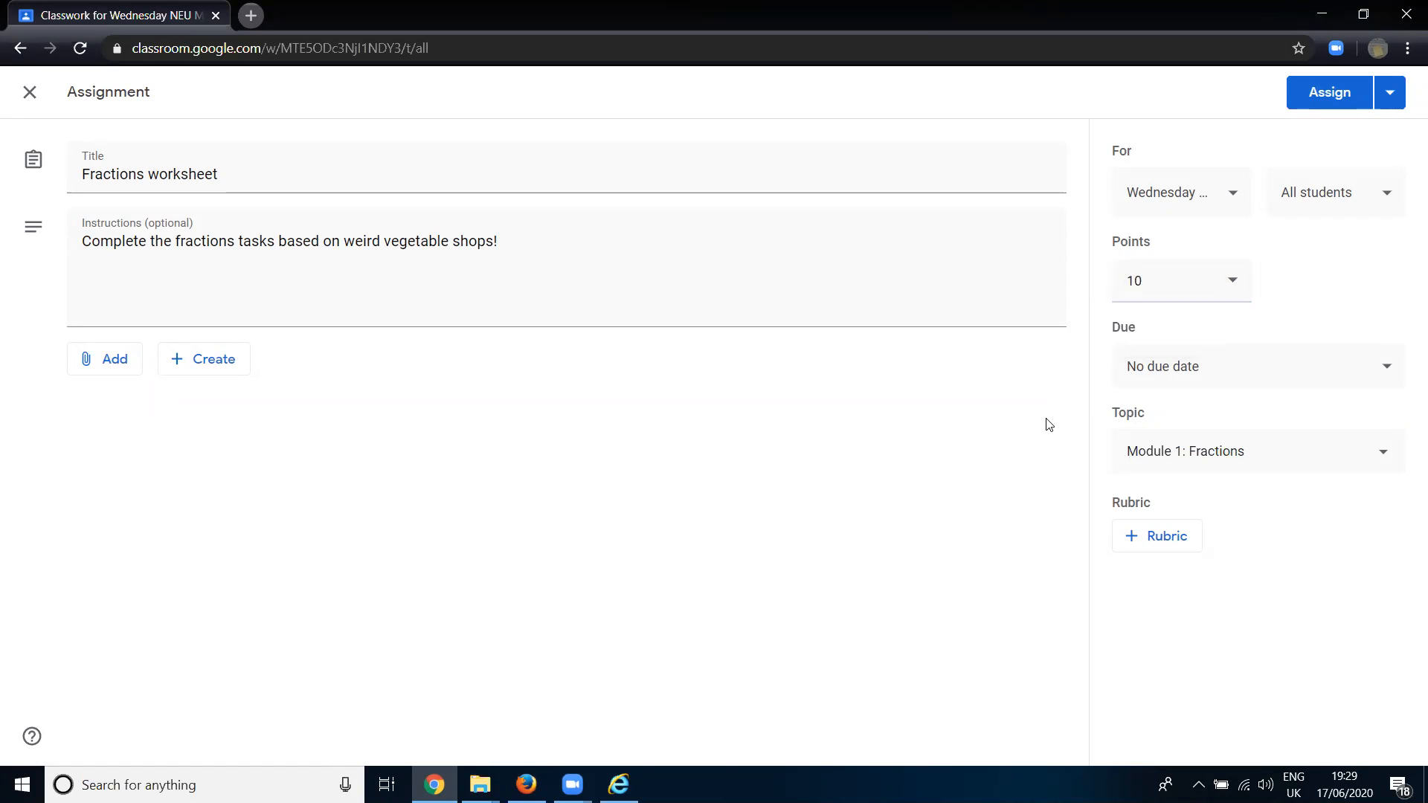
- Set the assignment's due date to 22 Jun 2020 with a due time of 23:59
left_click(1206, 375)
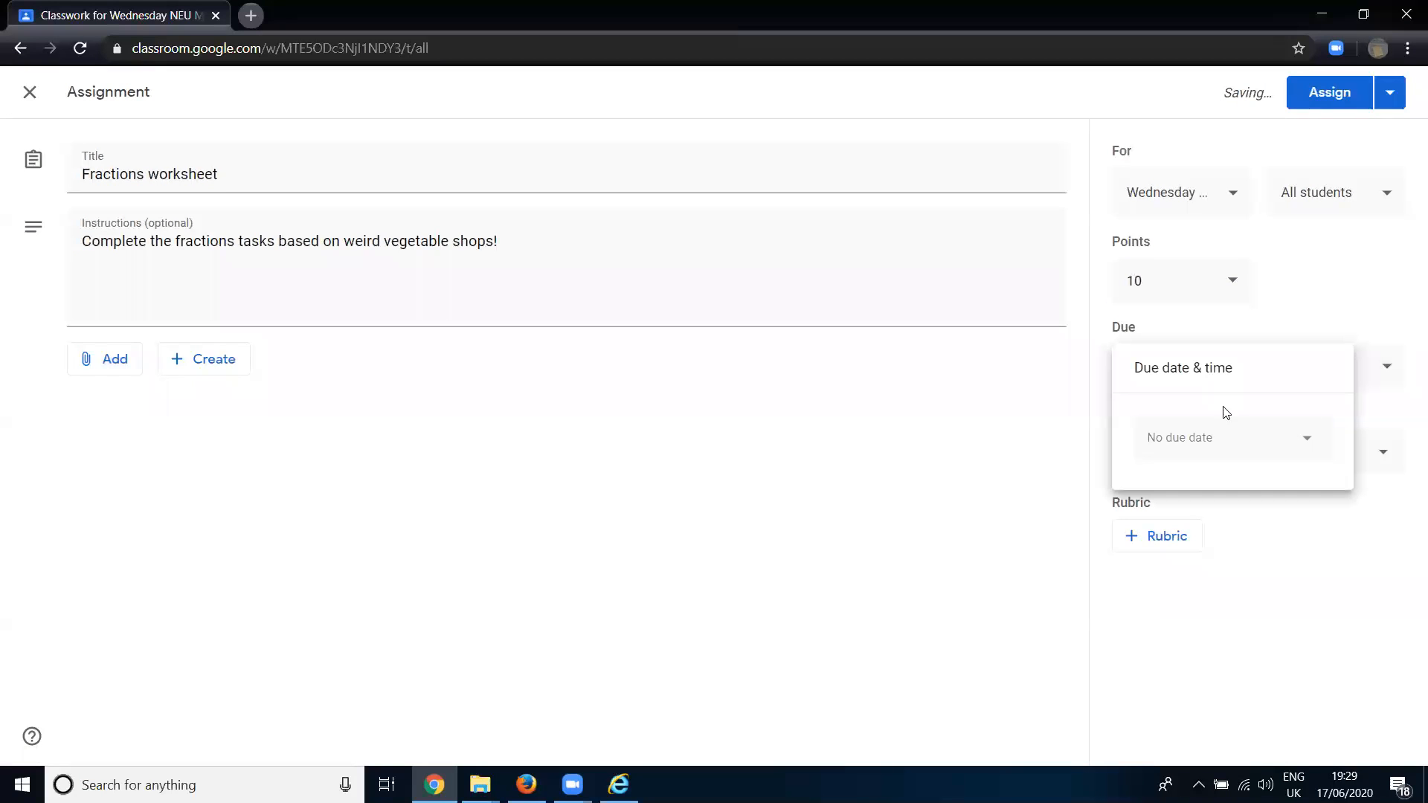
left_click(1242, 439)
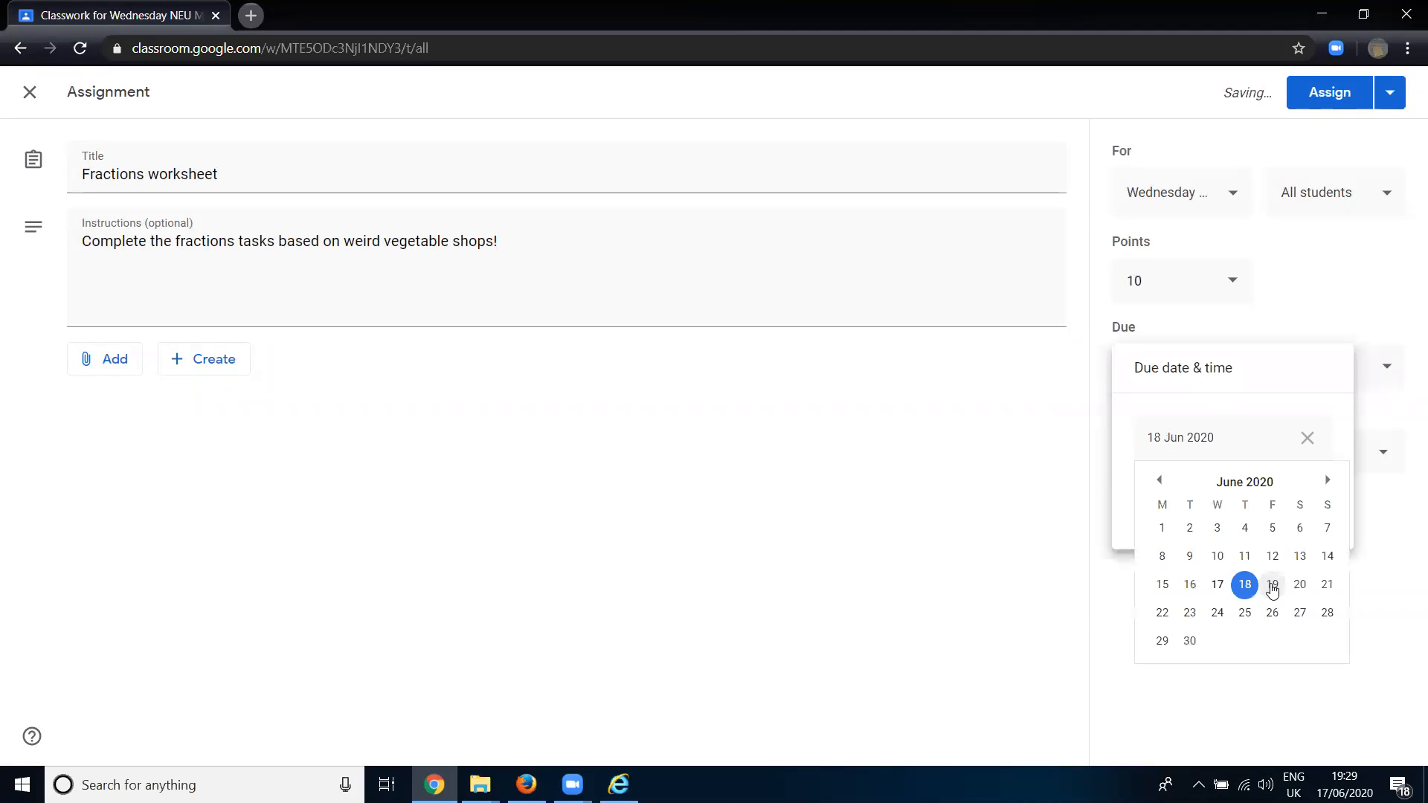
left_click(1164, 615)
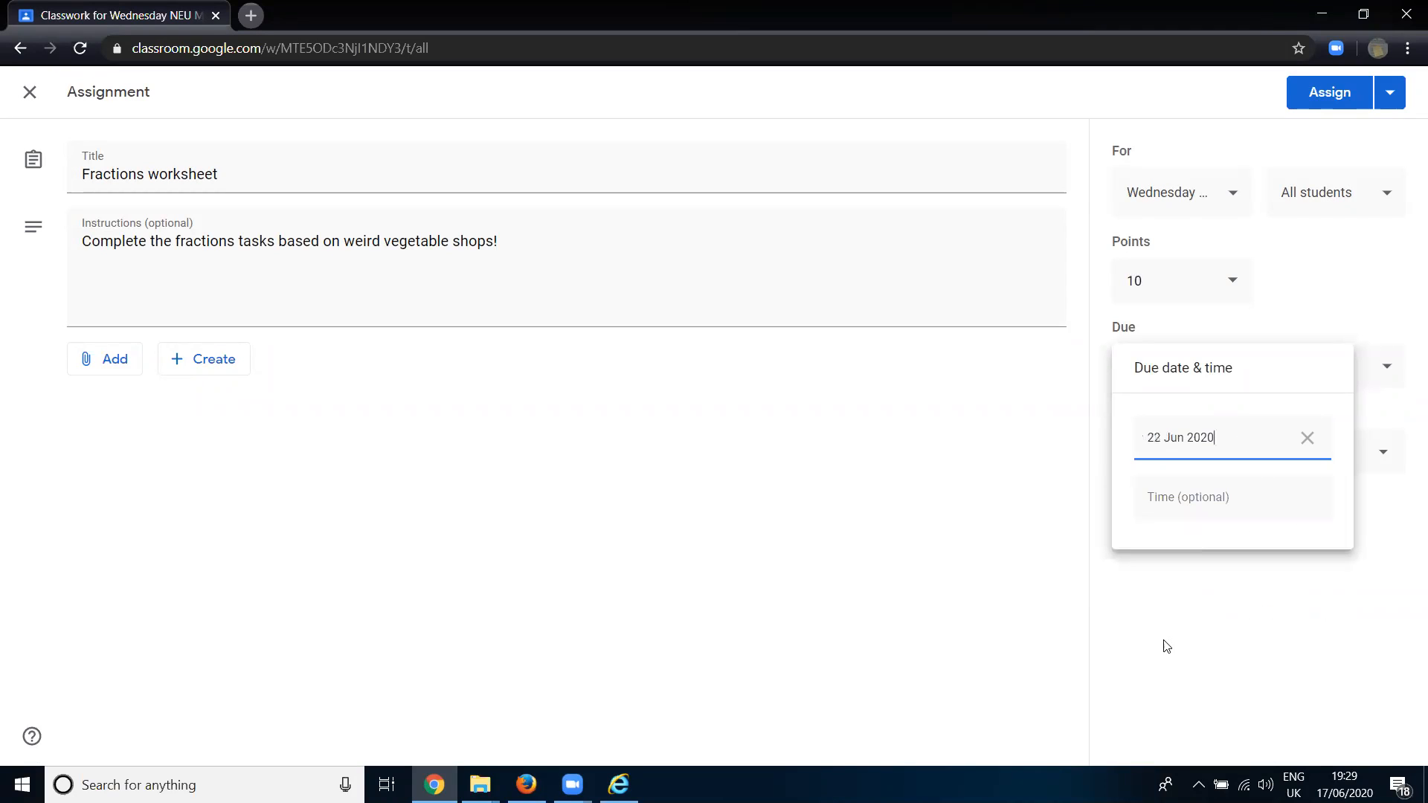
left_click(1190, 511)
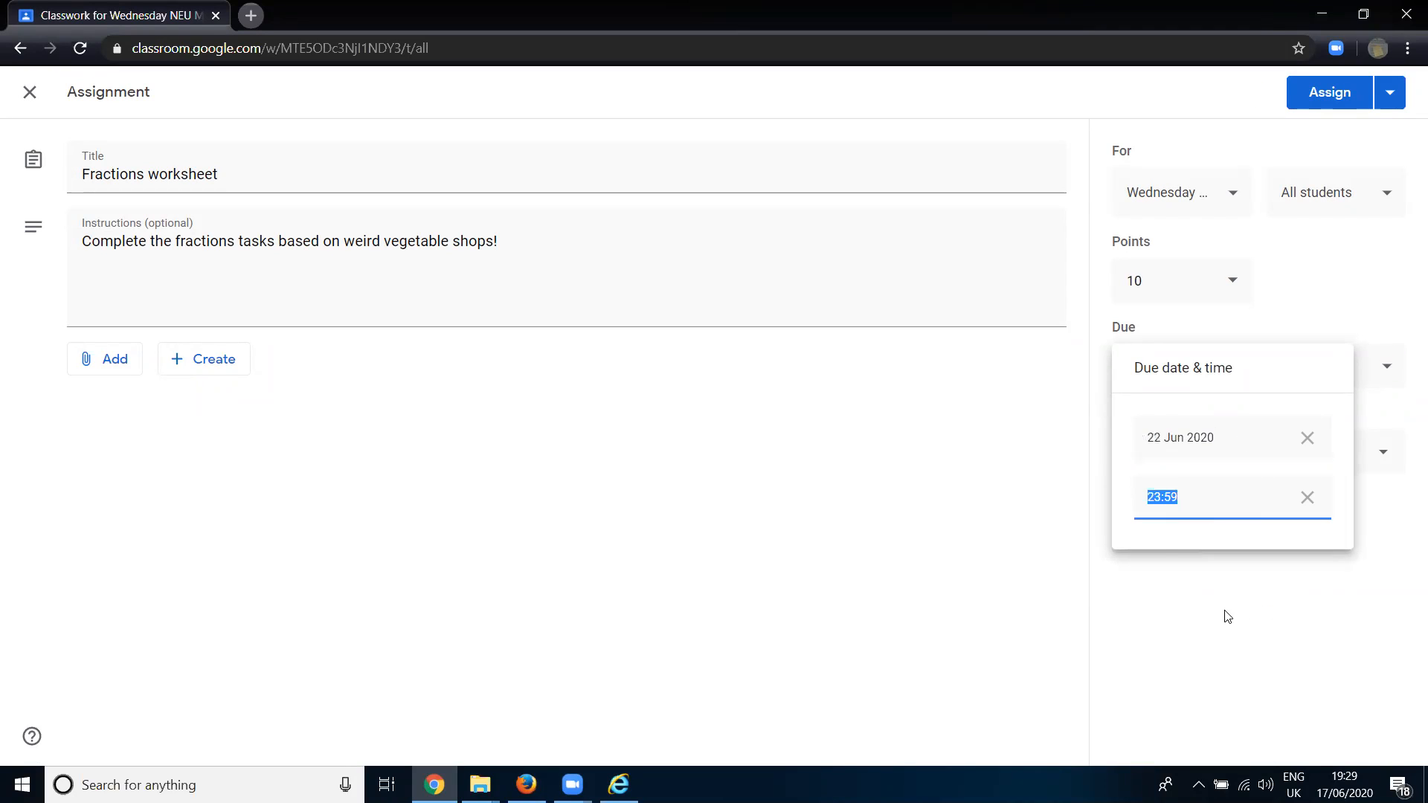
left_click(1229, 617)
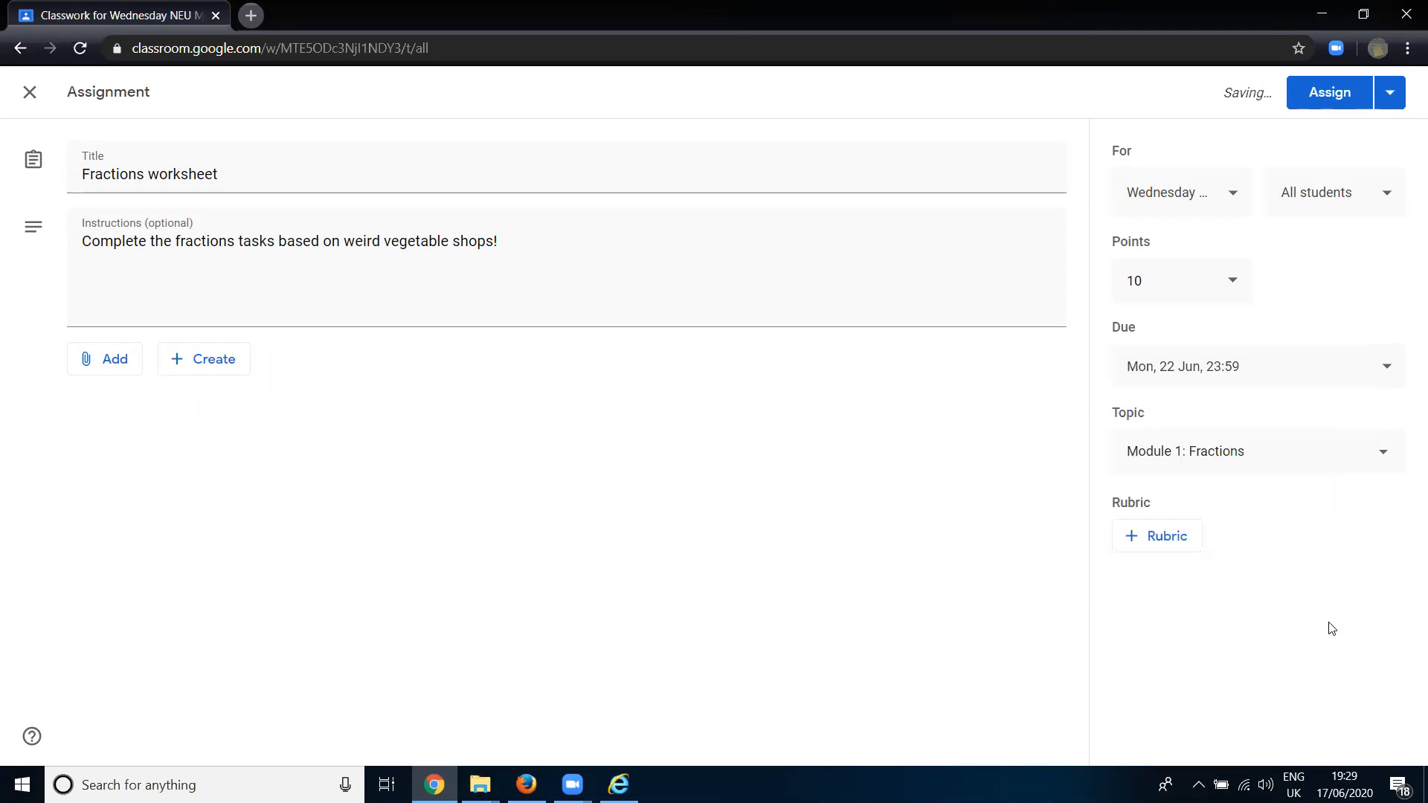
- Check the student selection, keep it on all students, and assign the Fractions worksheet to the class
left_click(1313, 203)
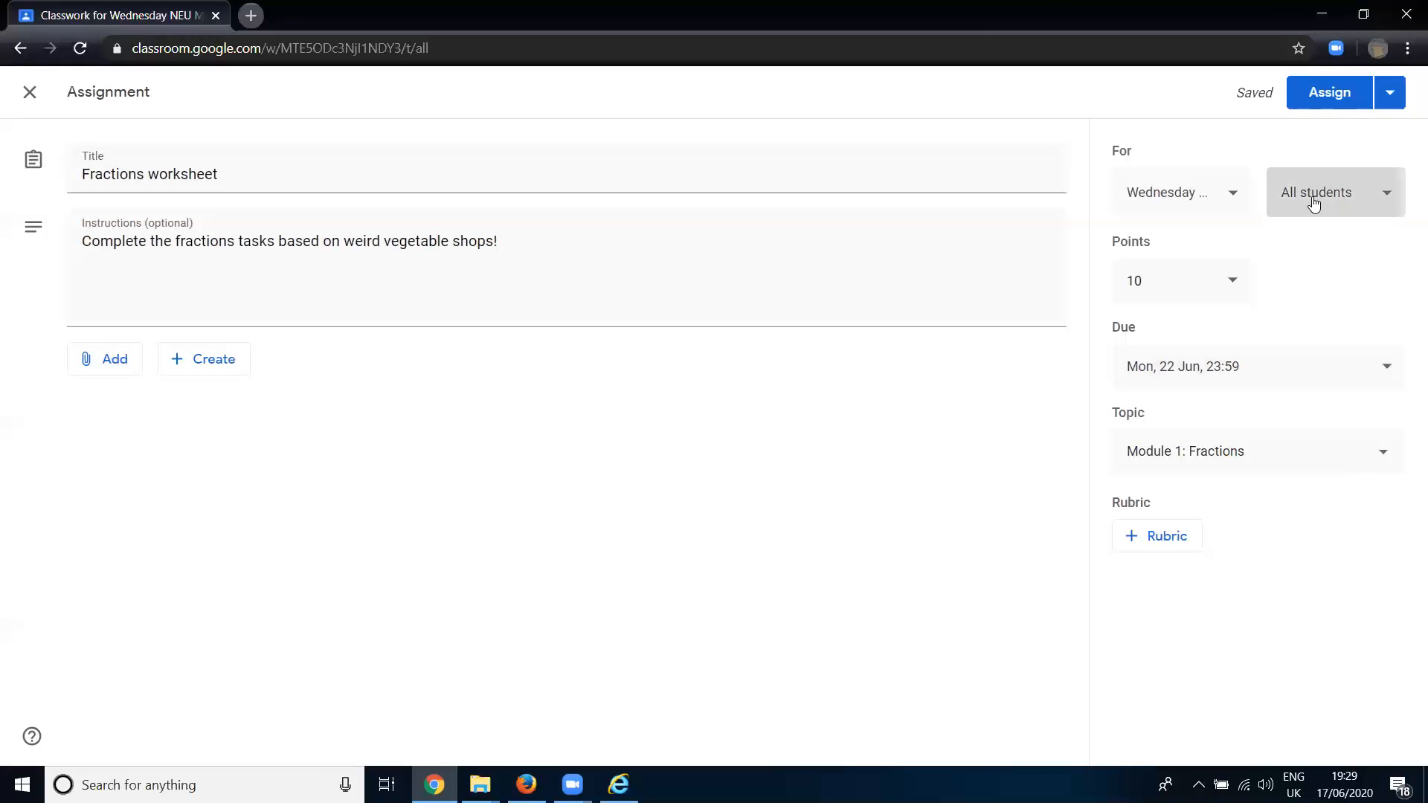
left_click(1126, 622)
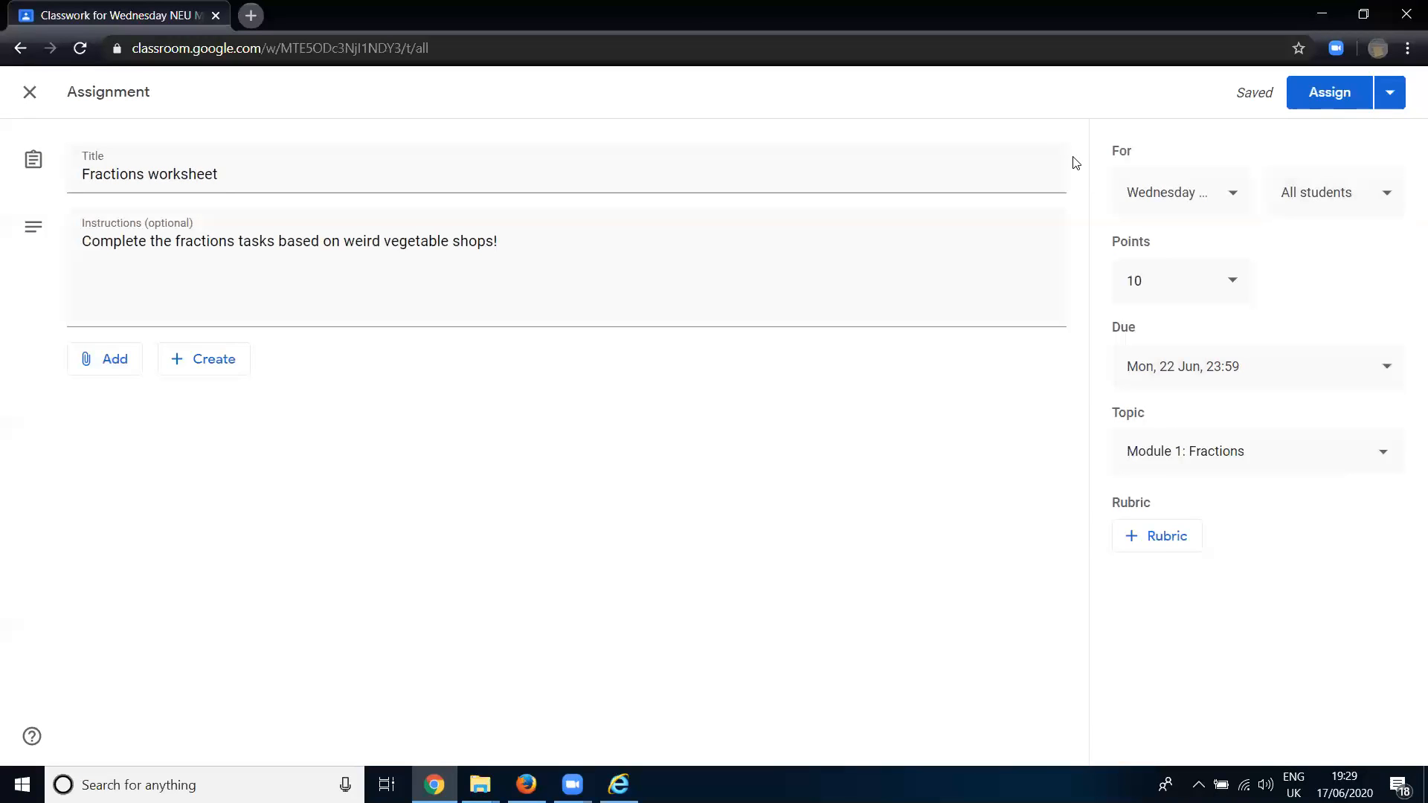
left_click(1331, 93)
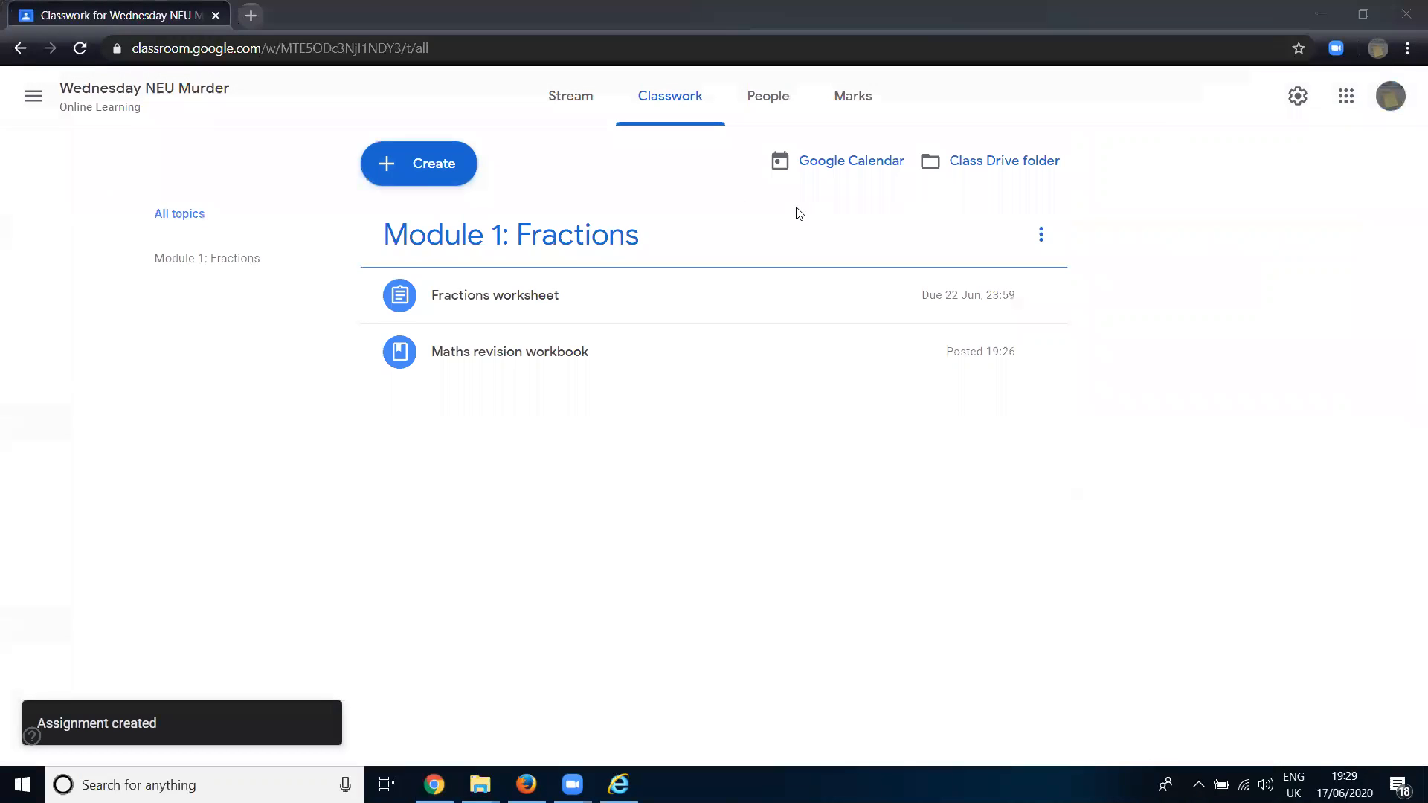
- Create a new classwork topic named "Module 2: Whole Number Calculations"
left_click(404, 170)
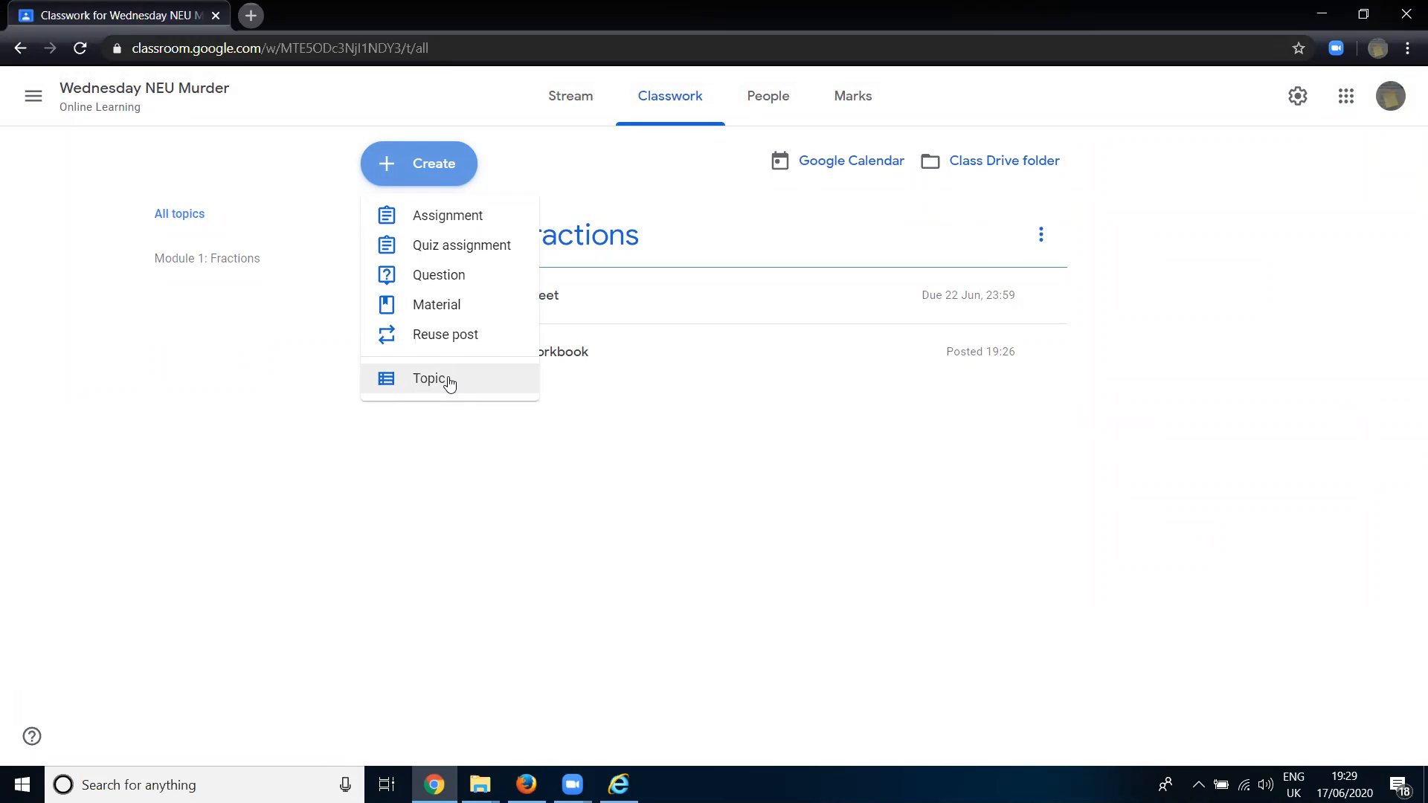
left_click(450, 381)
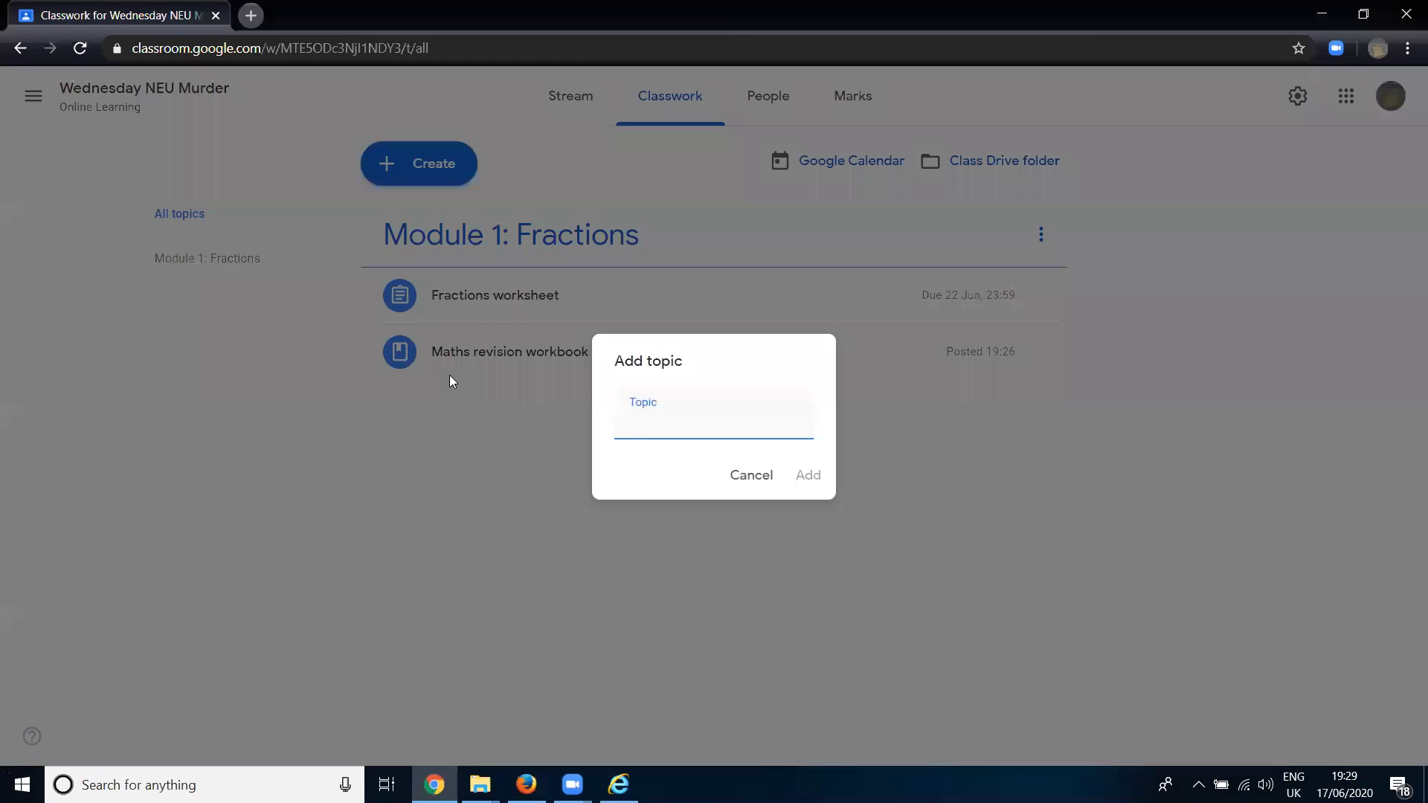
type("Module")
type(" 2: Whole Num")
type("ber Cal")
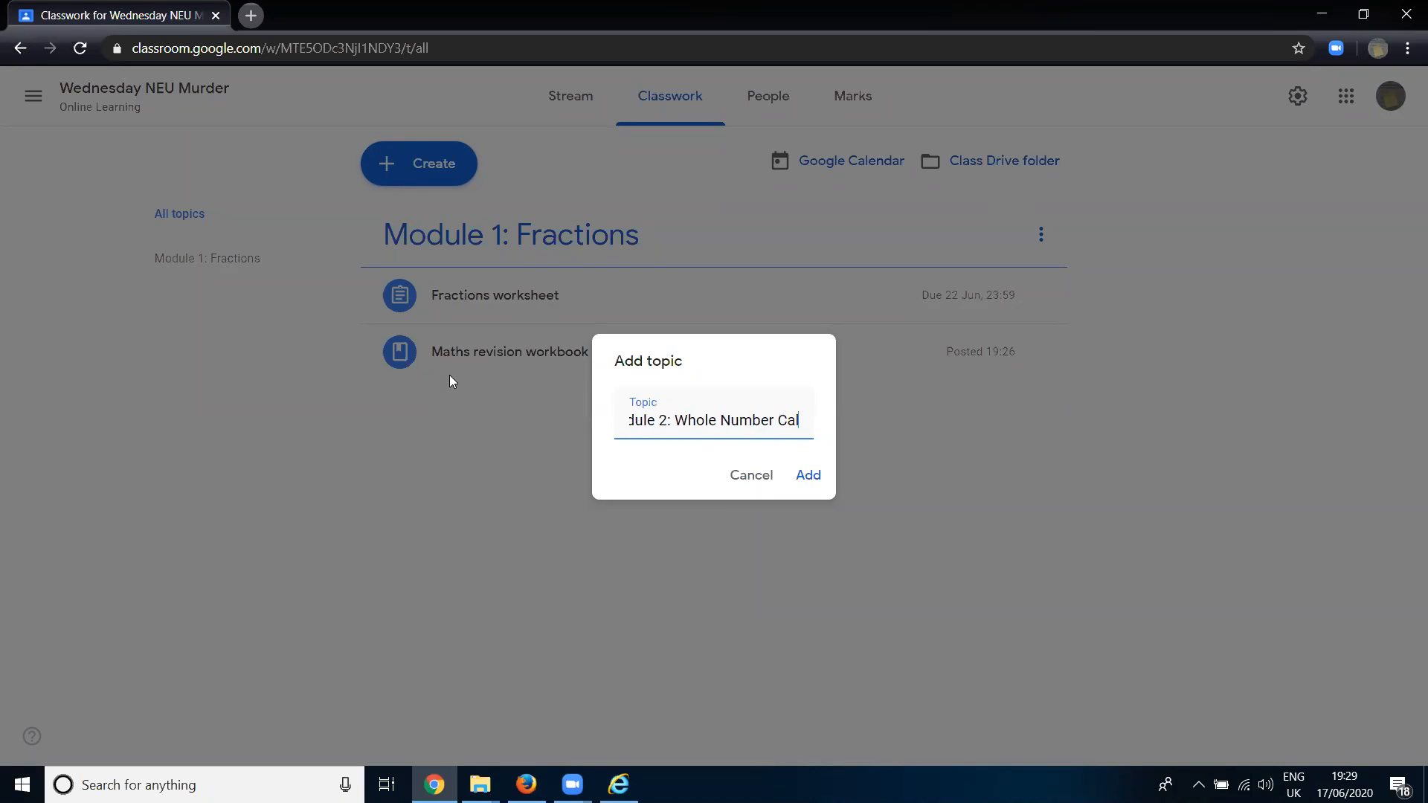
type("culations")
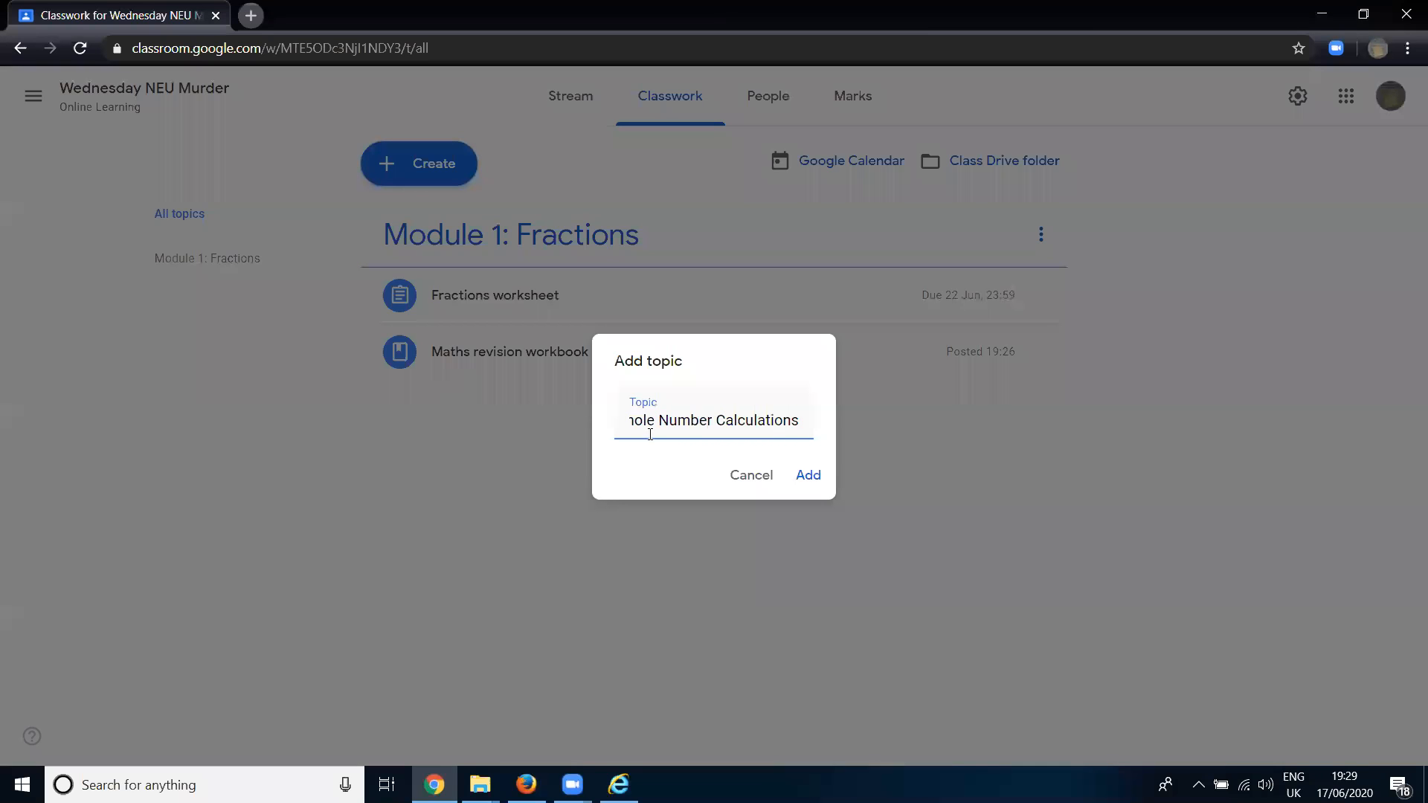
left_click(801, 476)
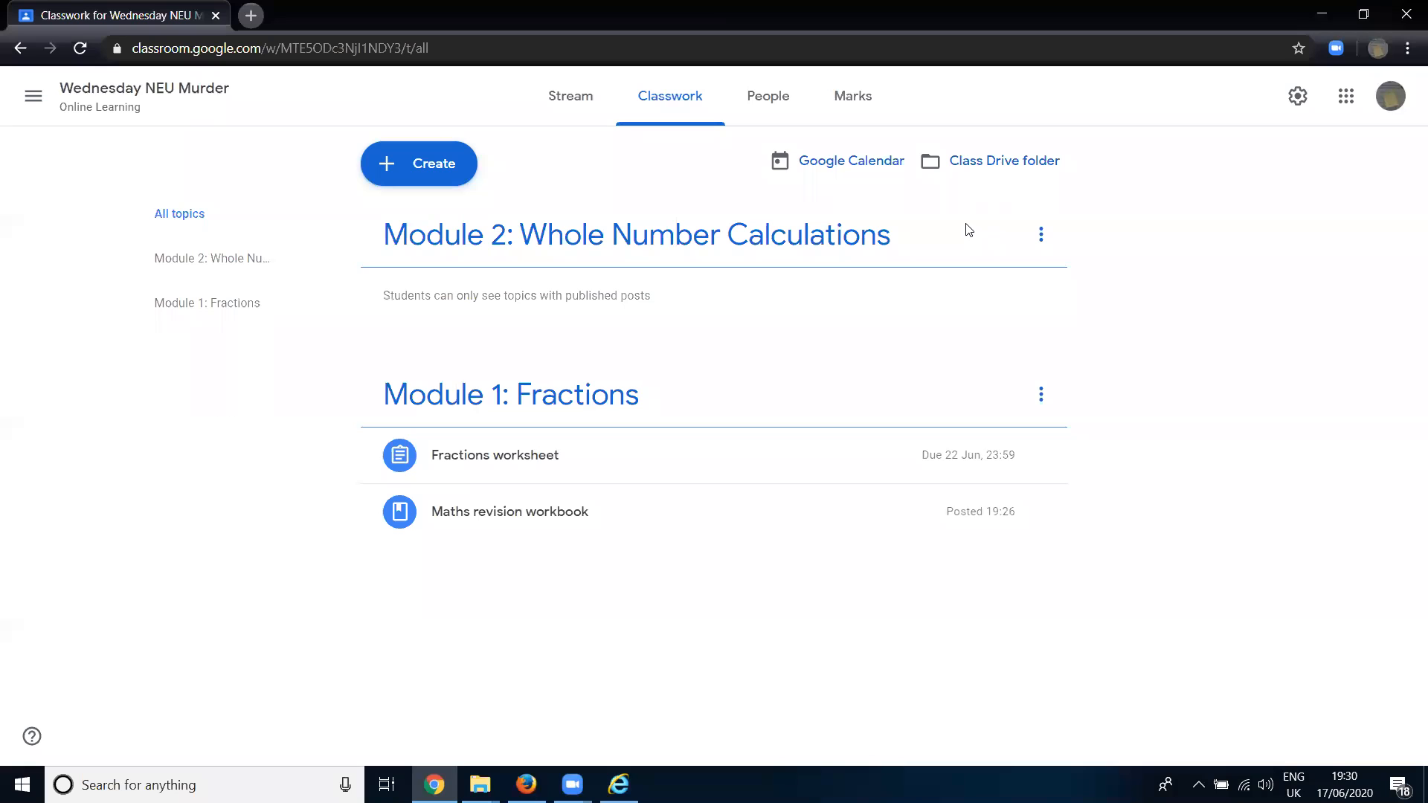
- Reorder the classwork topics so that "Module 1: Fractions" comes before "Module 2: Whole Number Calculations"
left_click_drag(775, 243, 727, 521)
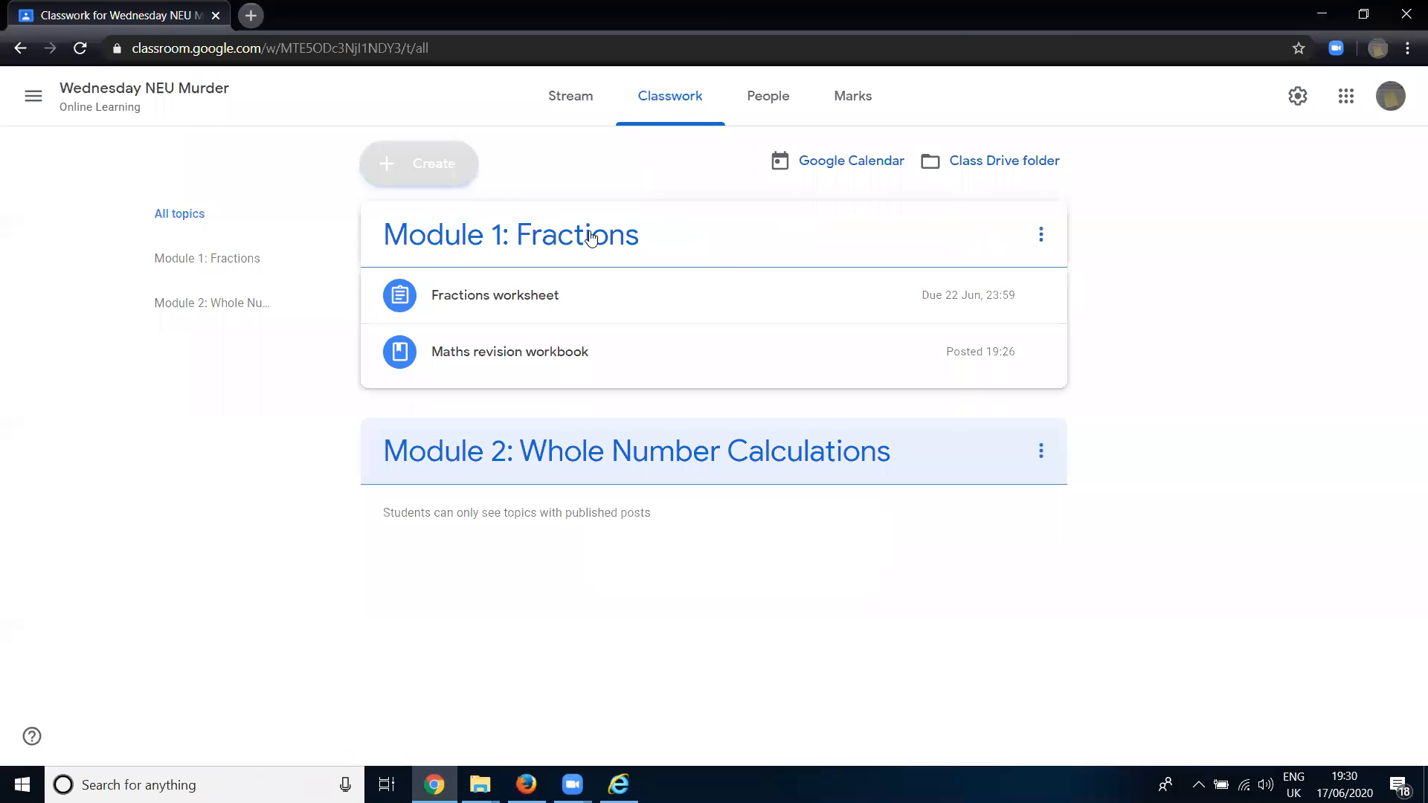
left_click_drag(583, 239, 609, 469)
left_click_drag(570, 394, 535, 513)
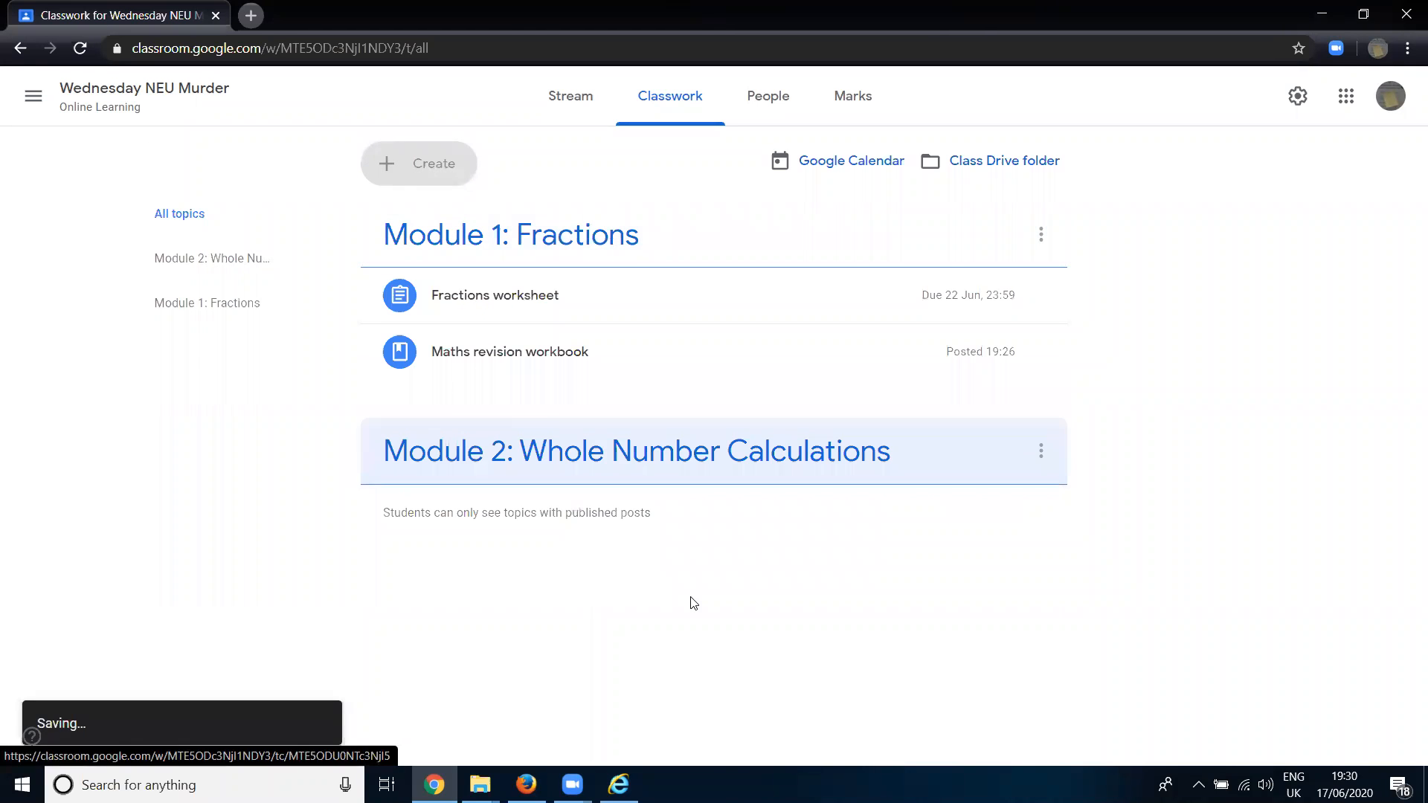
left_click(404, 170)
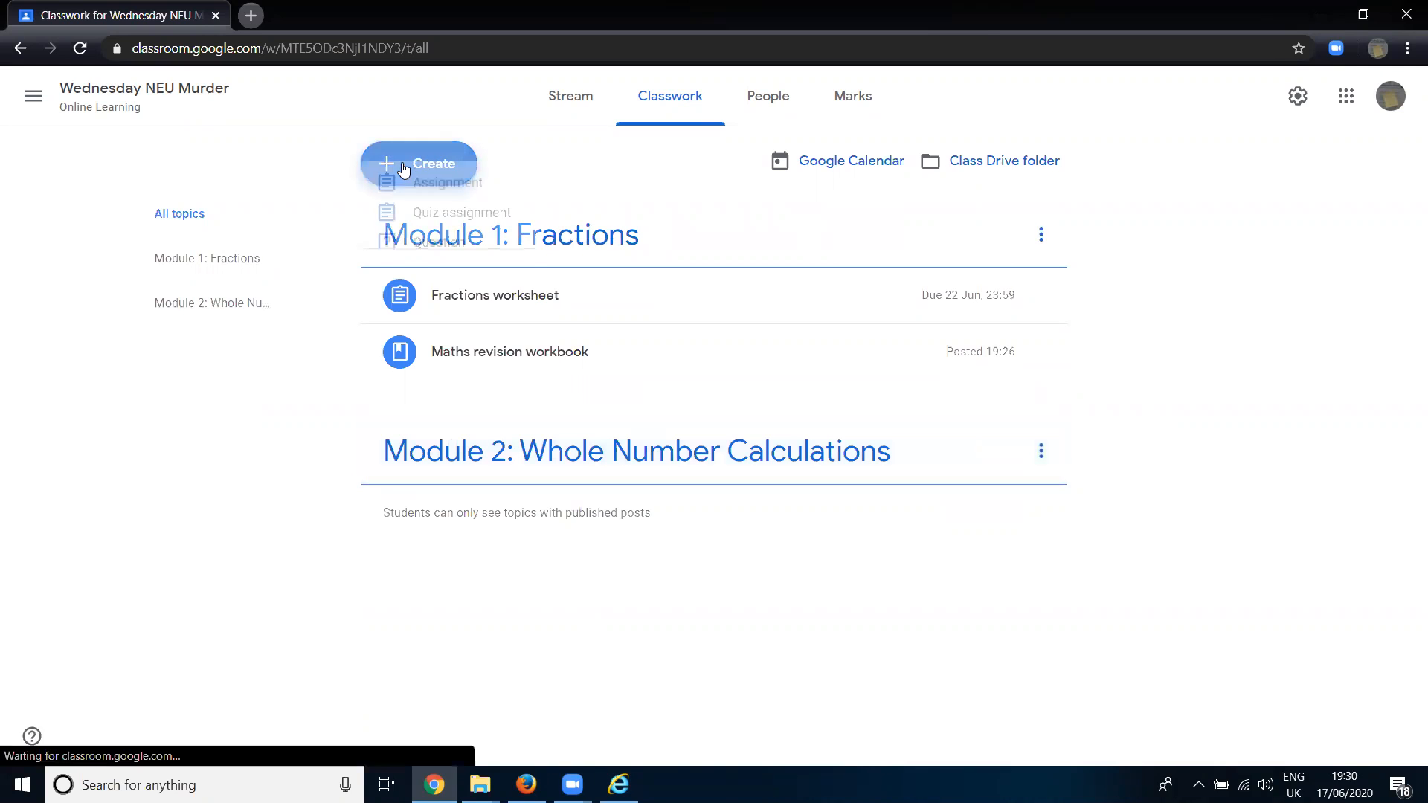
left_click(664, 674)
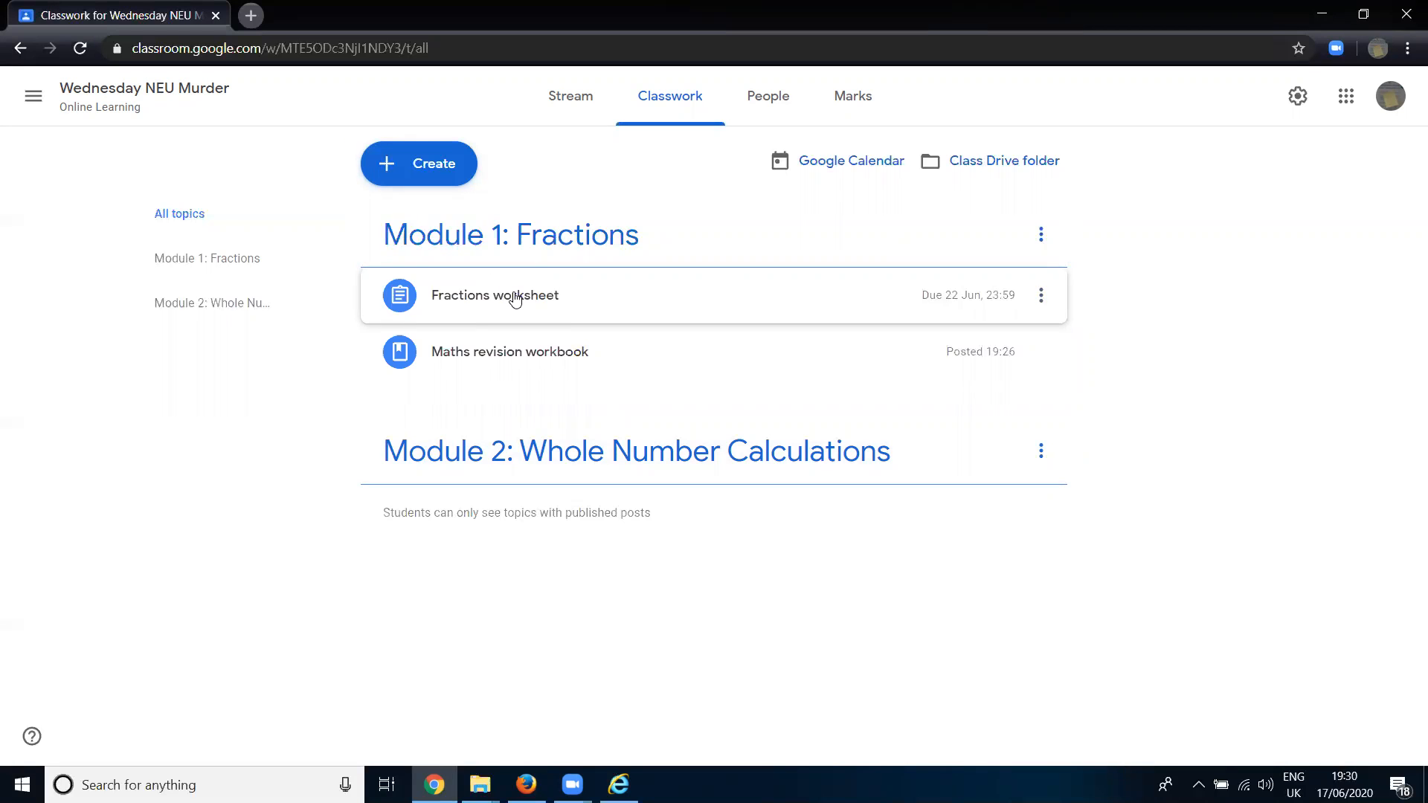
- Review the student work overview of the Fractions worksheet assignment and return to the class's classwork page
left_click(515, 298)
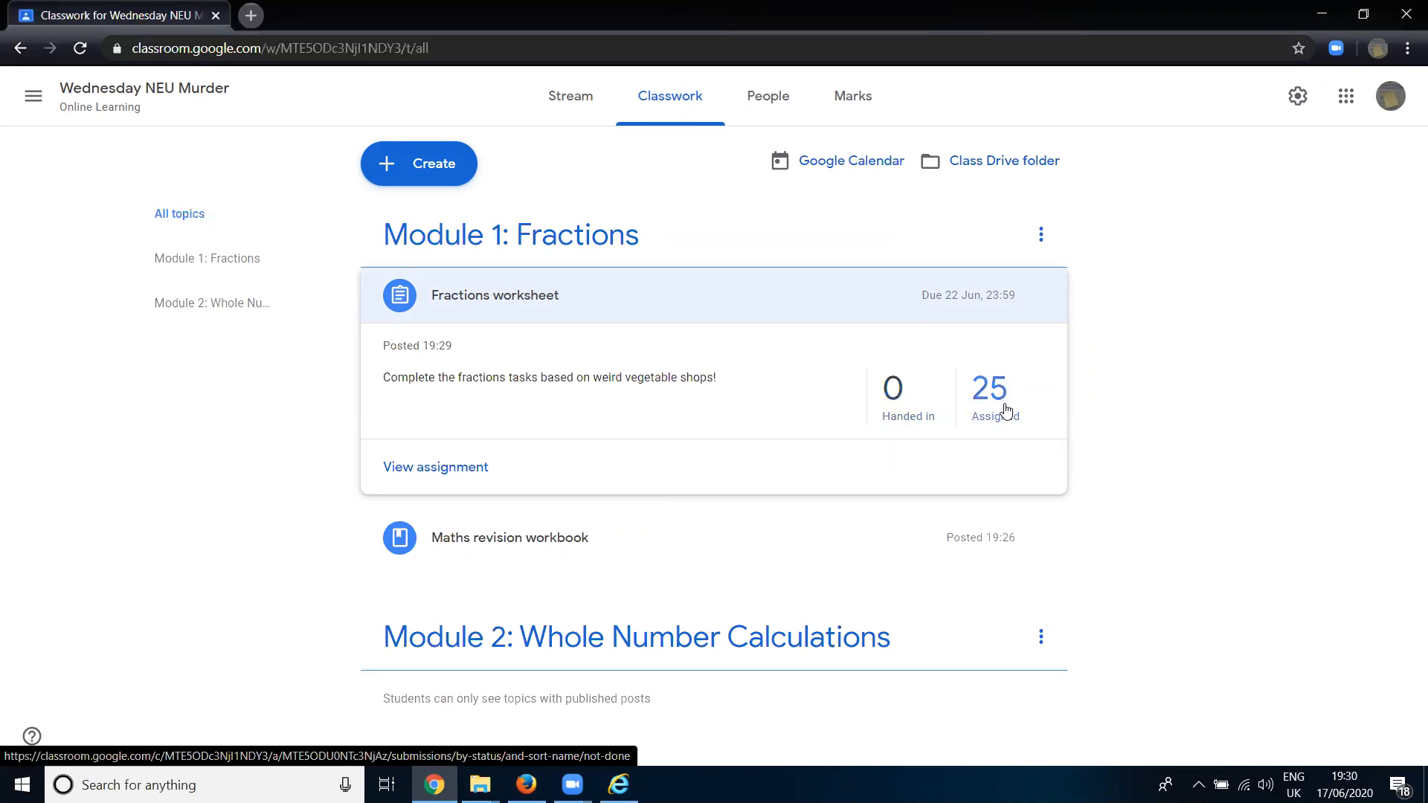
left_click(429, 470)
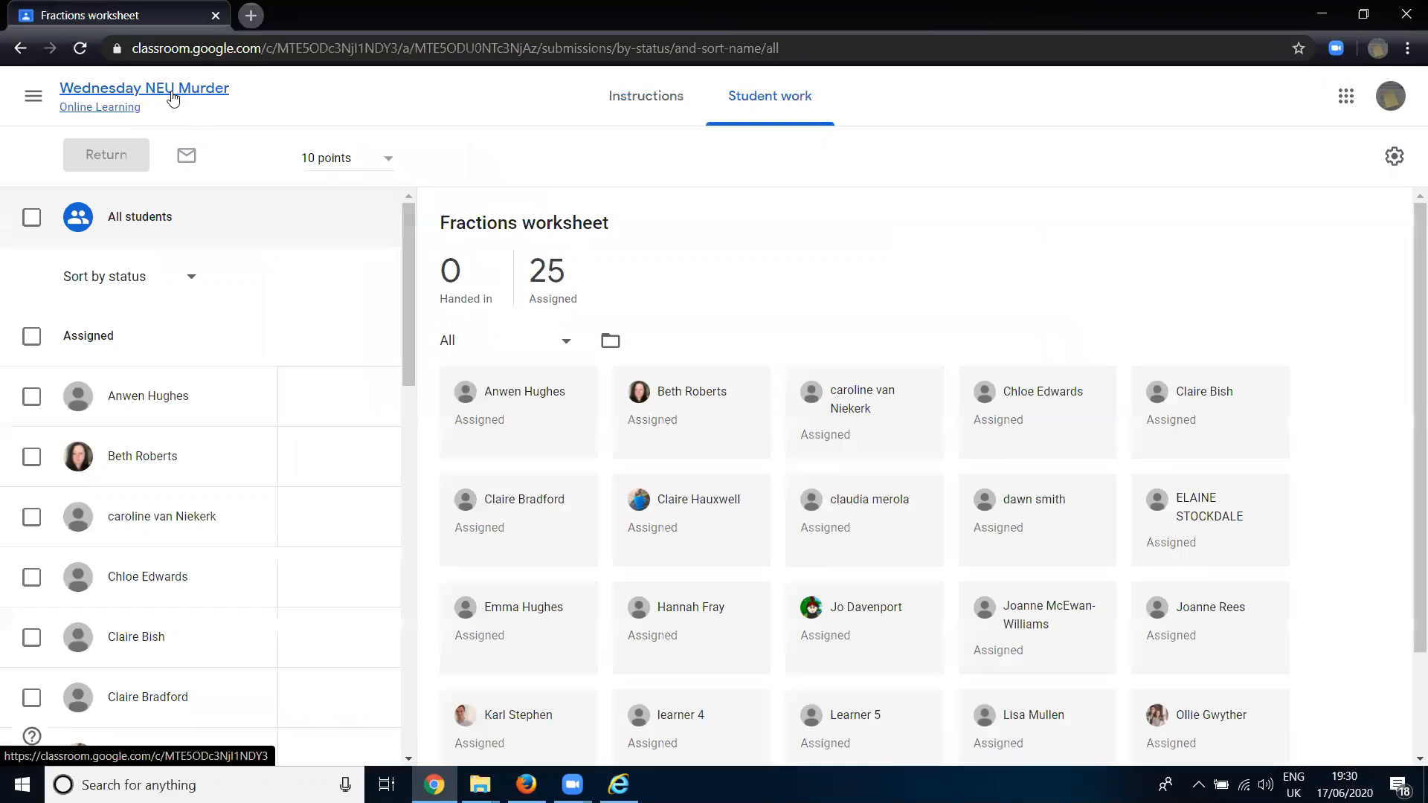
left_click(169, 93)
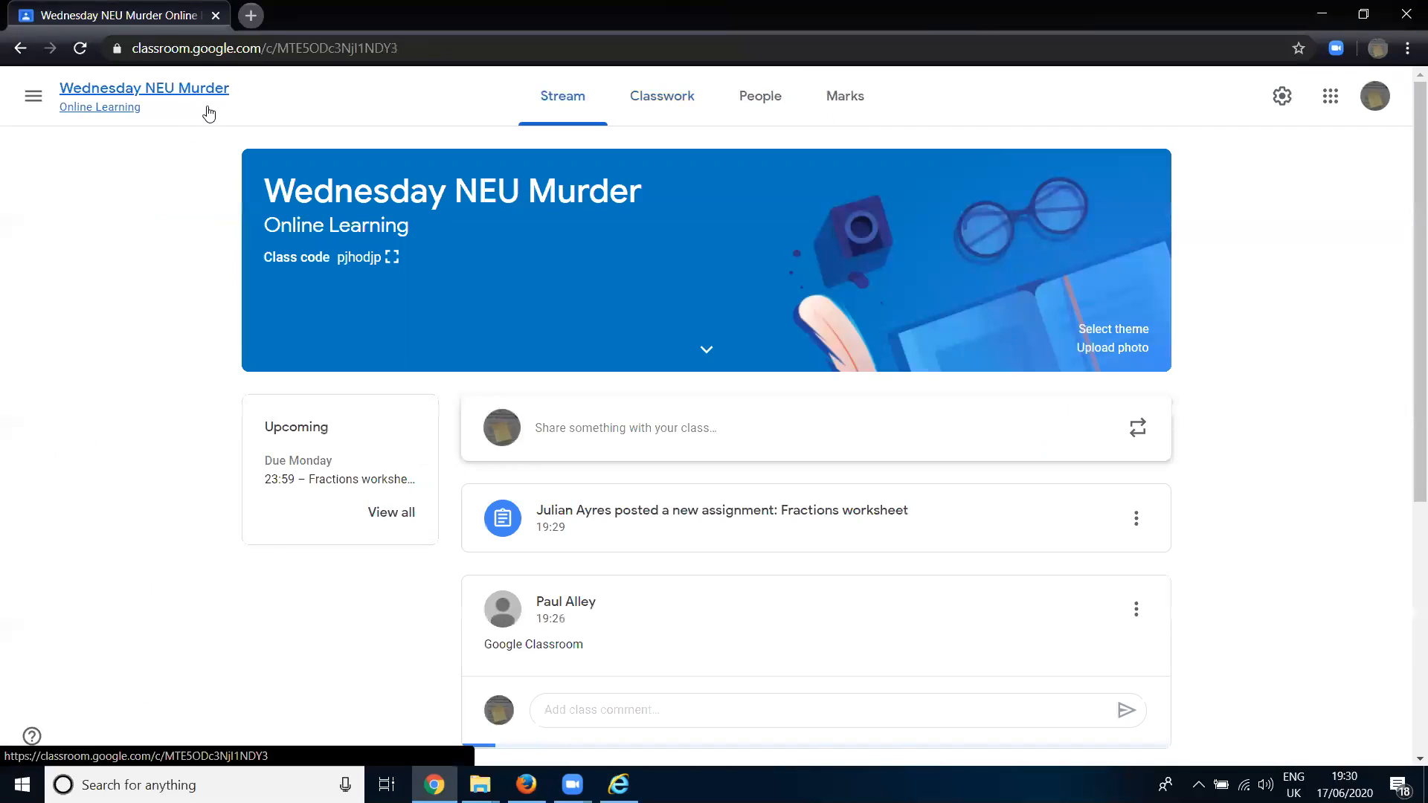
left_click(666, 96)
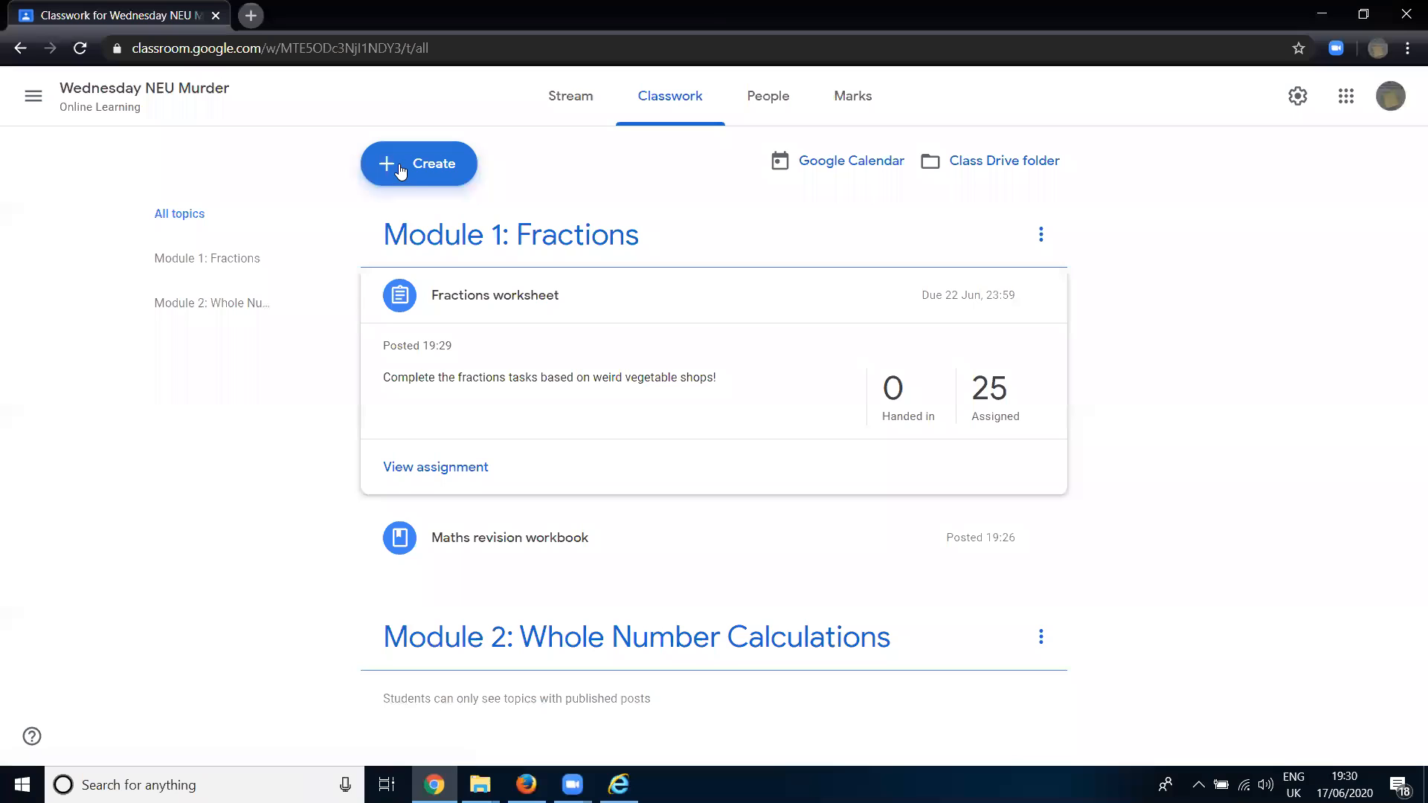
- Start a new classwork assignment titled "Fractions worksheet"
left_click(402, 170)
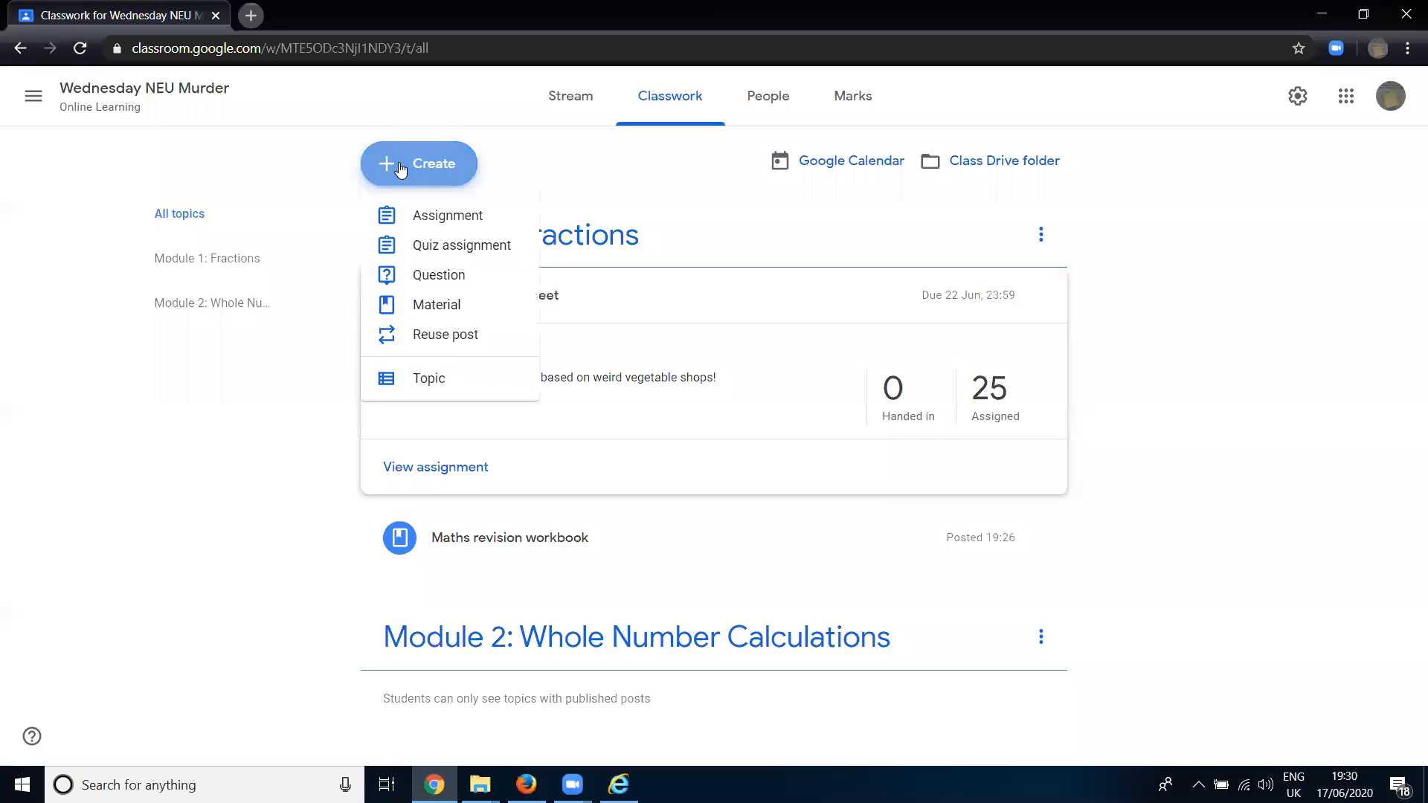
left_click(448, 218)
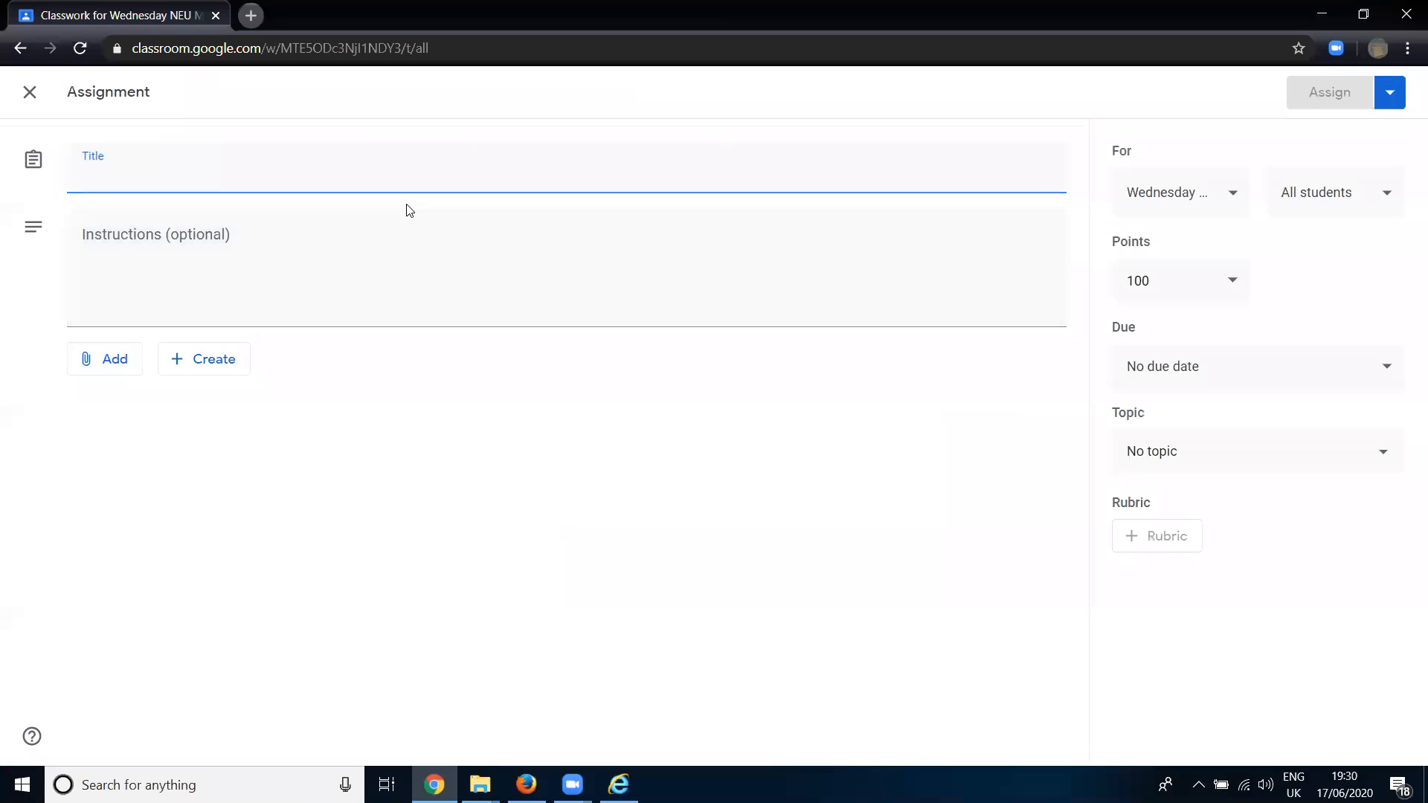
type("Fract")
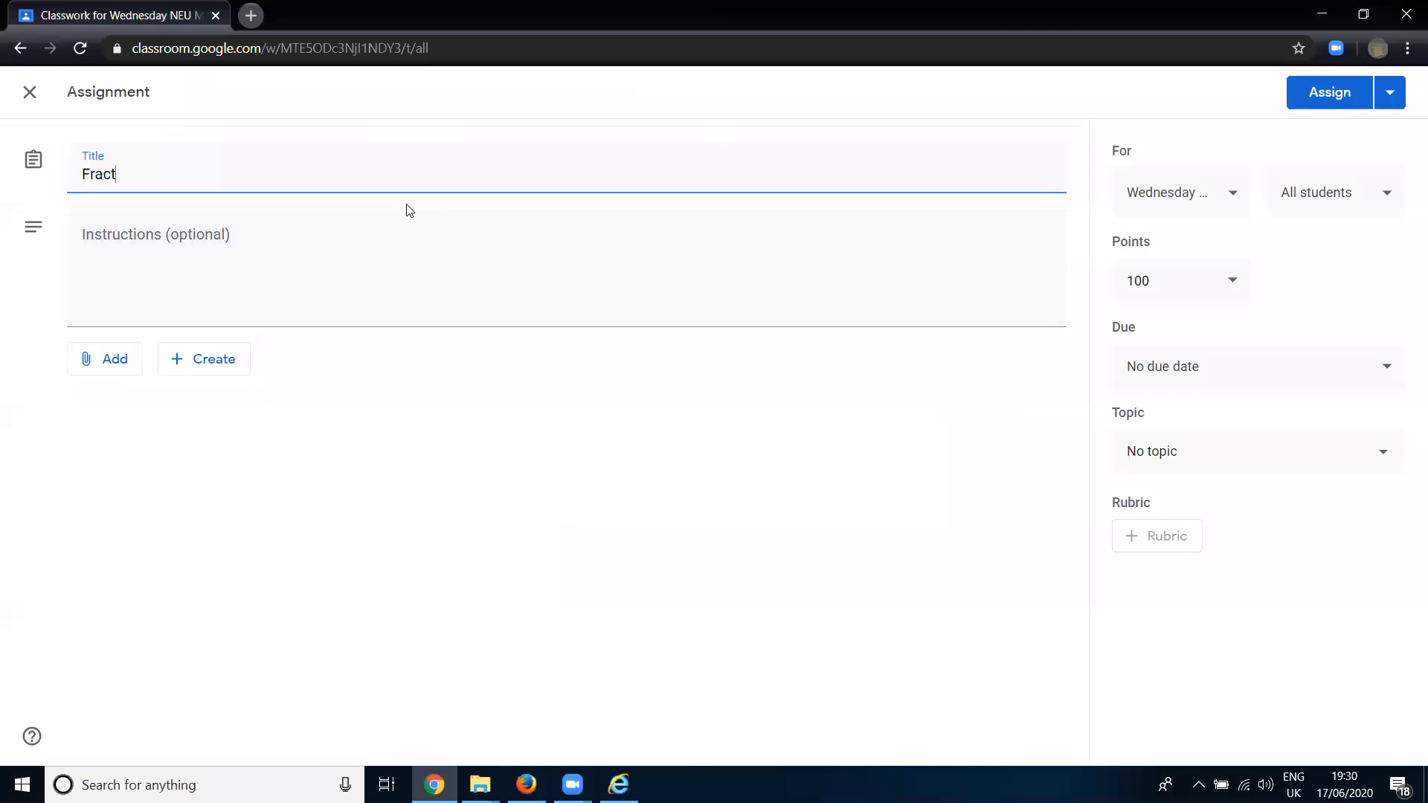
type("ions worksheet")
- Enter the assignment instructions "Complete the ten questions- any problems, send me a message!"
left_click(418, 287)
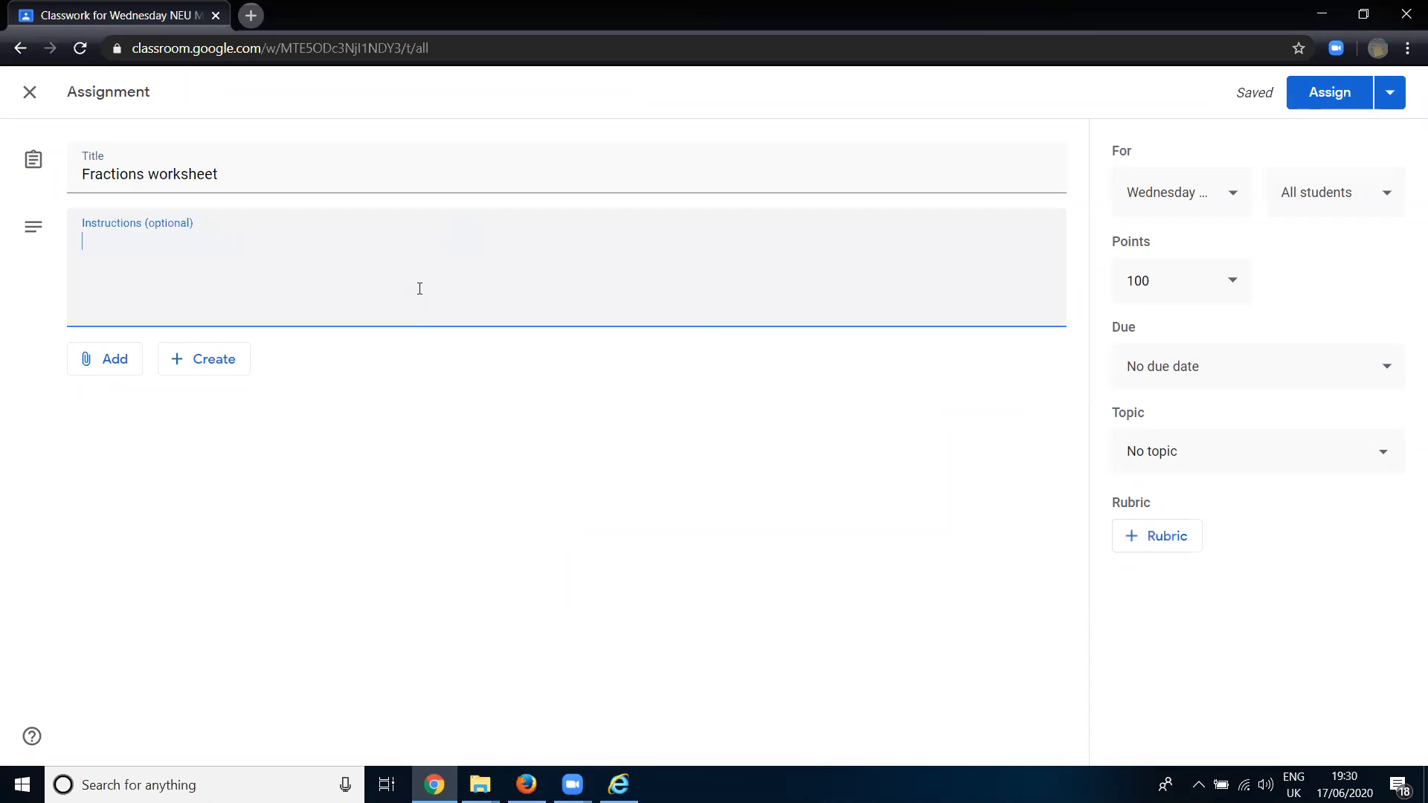
type("Complete the tenq ")
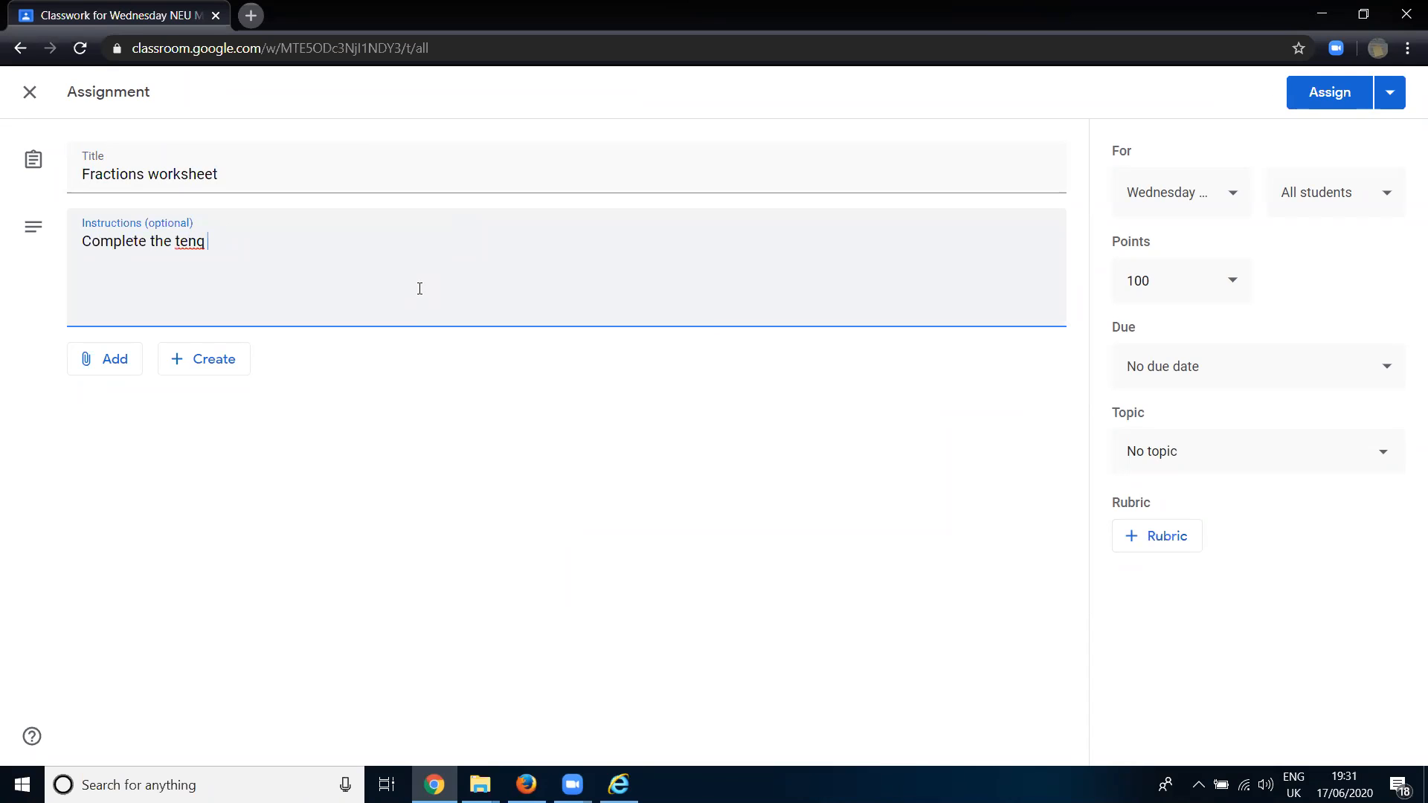
key("BackSpace")
key("BackSpace")
type(" questions- any problems,")
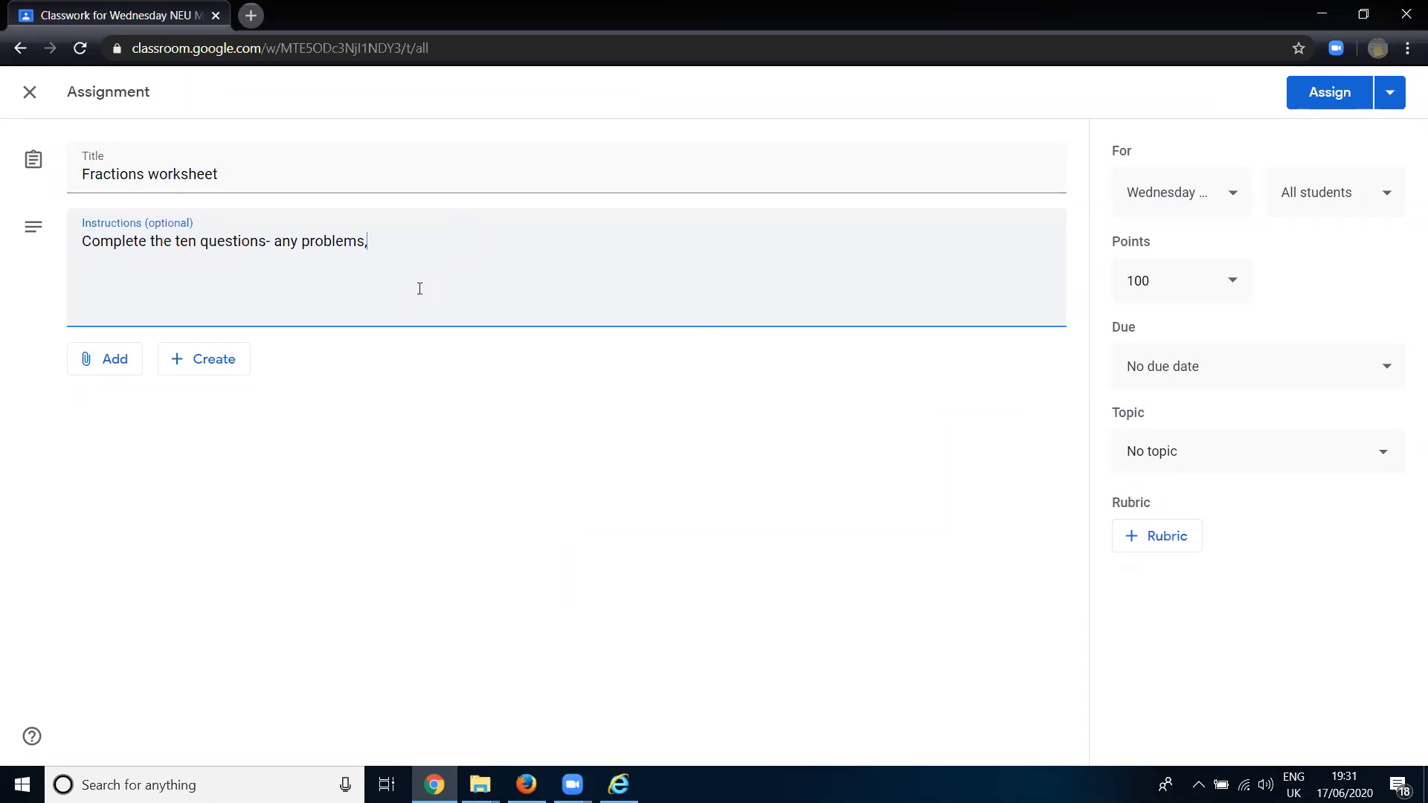
type(" send me a message!")
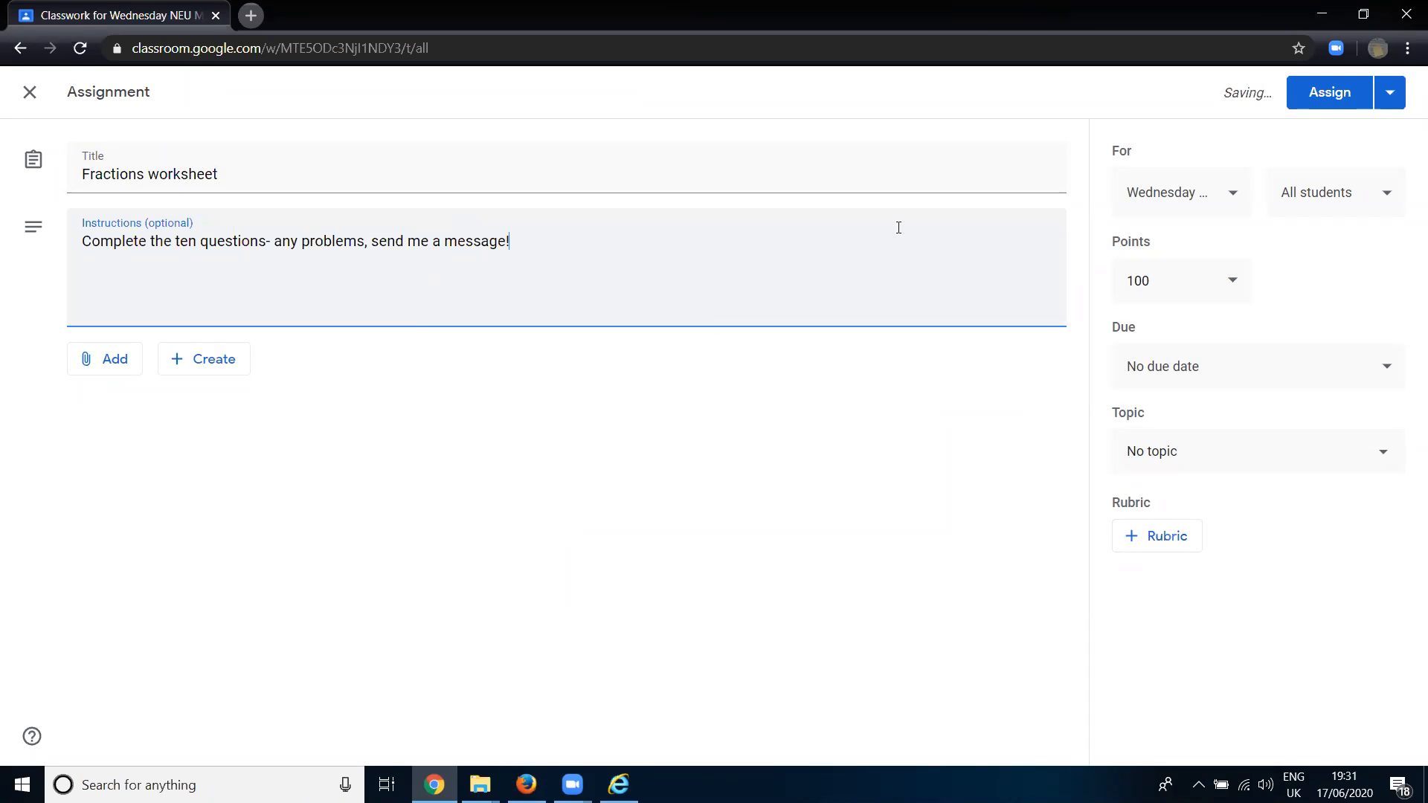
- Set the assignment's points to 10 and its due date to 19 Jun 2020
left_click(1196, 283)
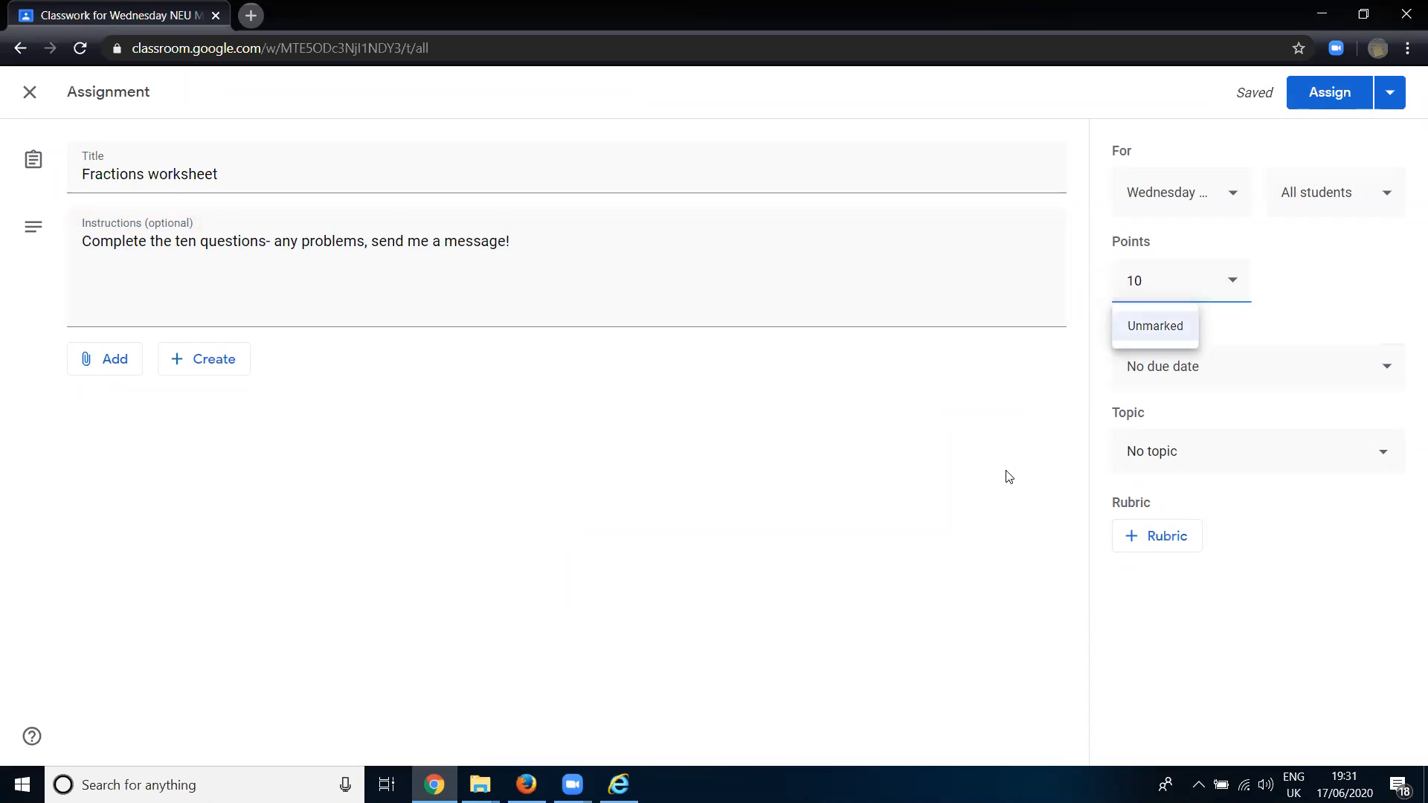
left_click(1201, 383)
left_click(1221, 456)
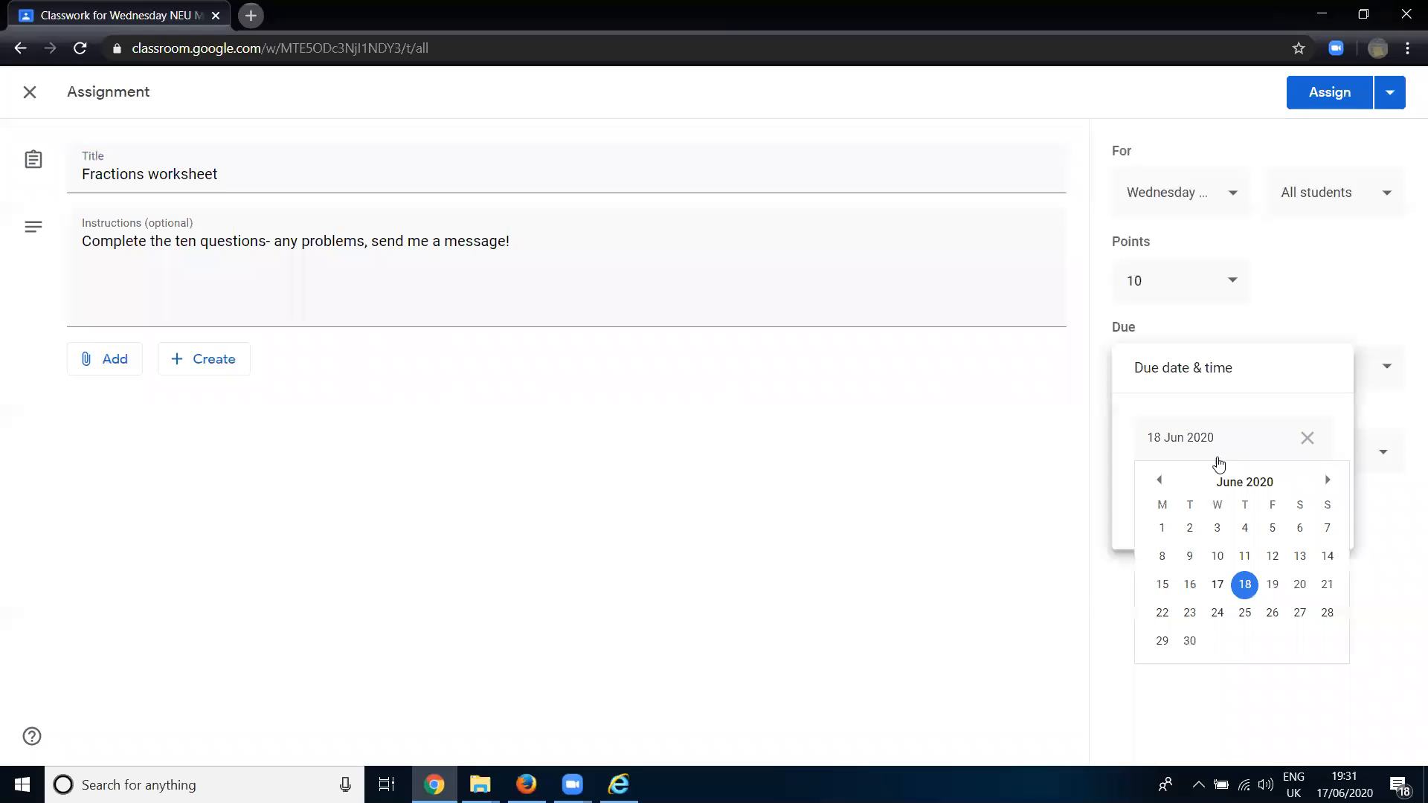
left_click(1273, 583)
left_click(1247, 497)
left_click(1221, 606)
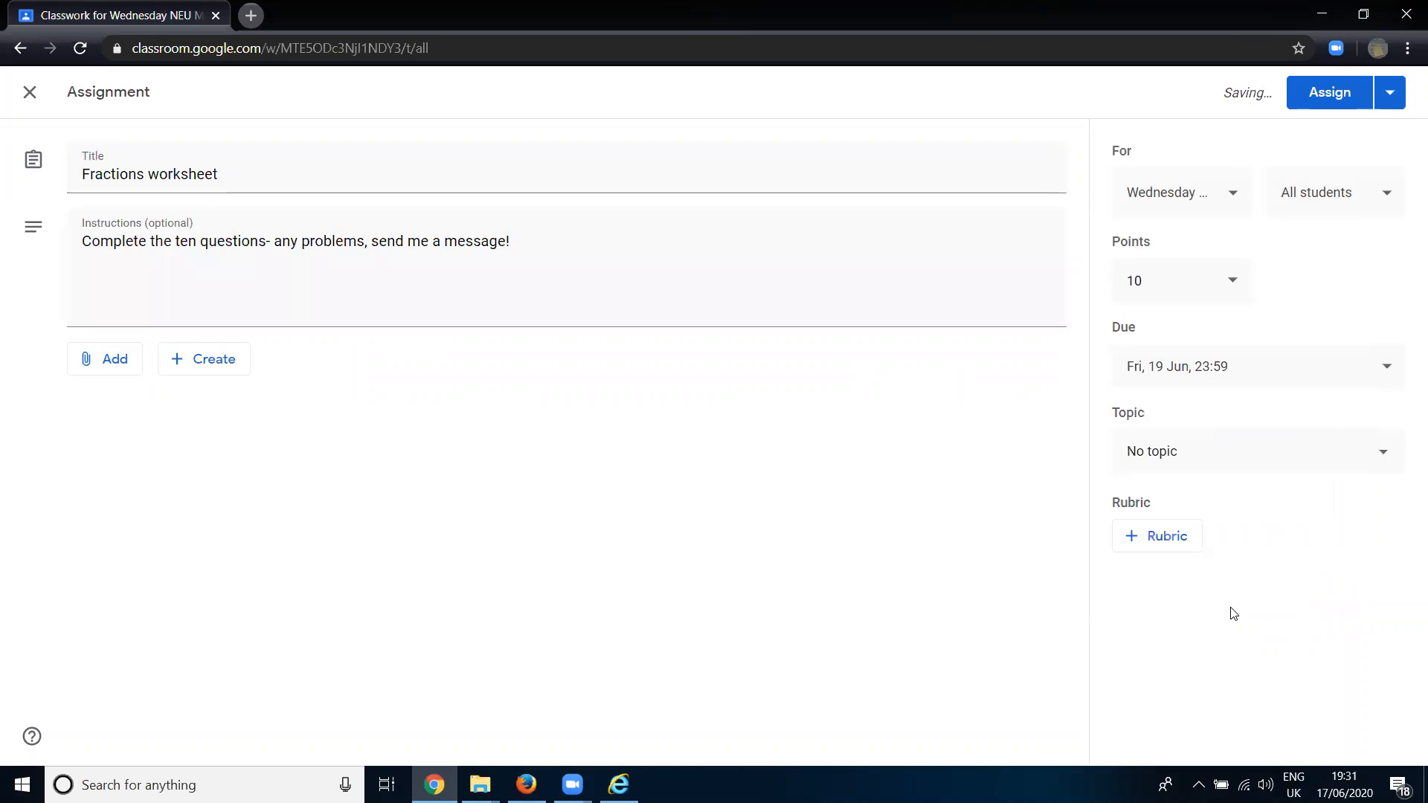
- Place the assignment under the topic "Module 2: Whole Number Calculations" and retitle it "Whole number division"
left_click(1207, 465)
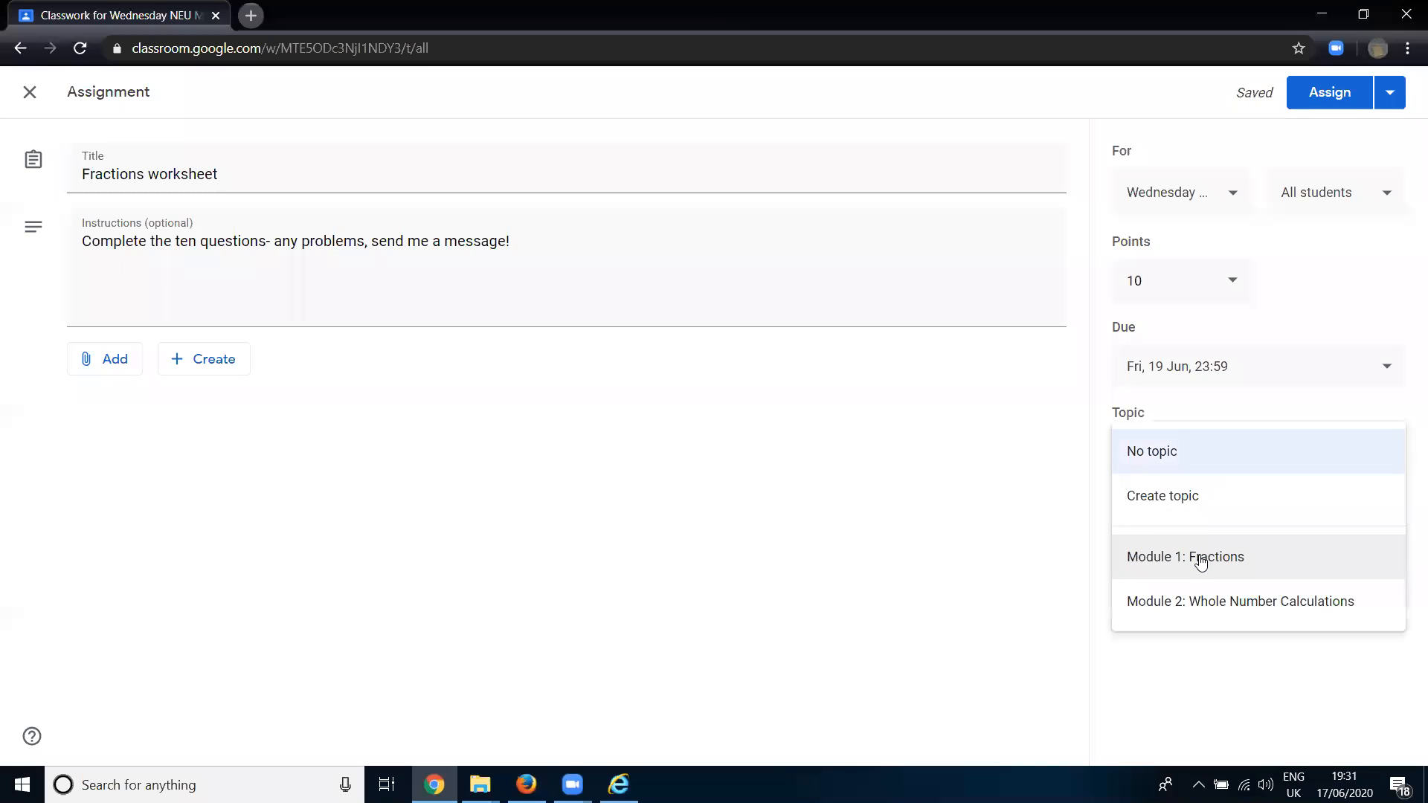
left_click(1224, 600)
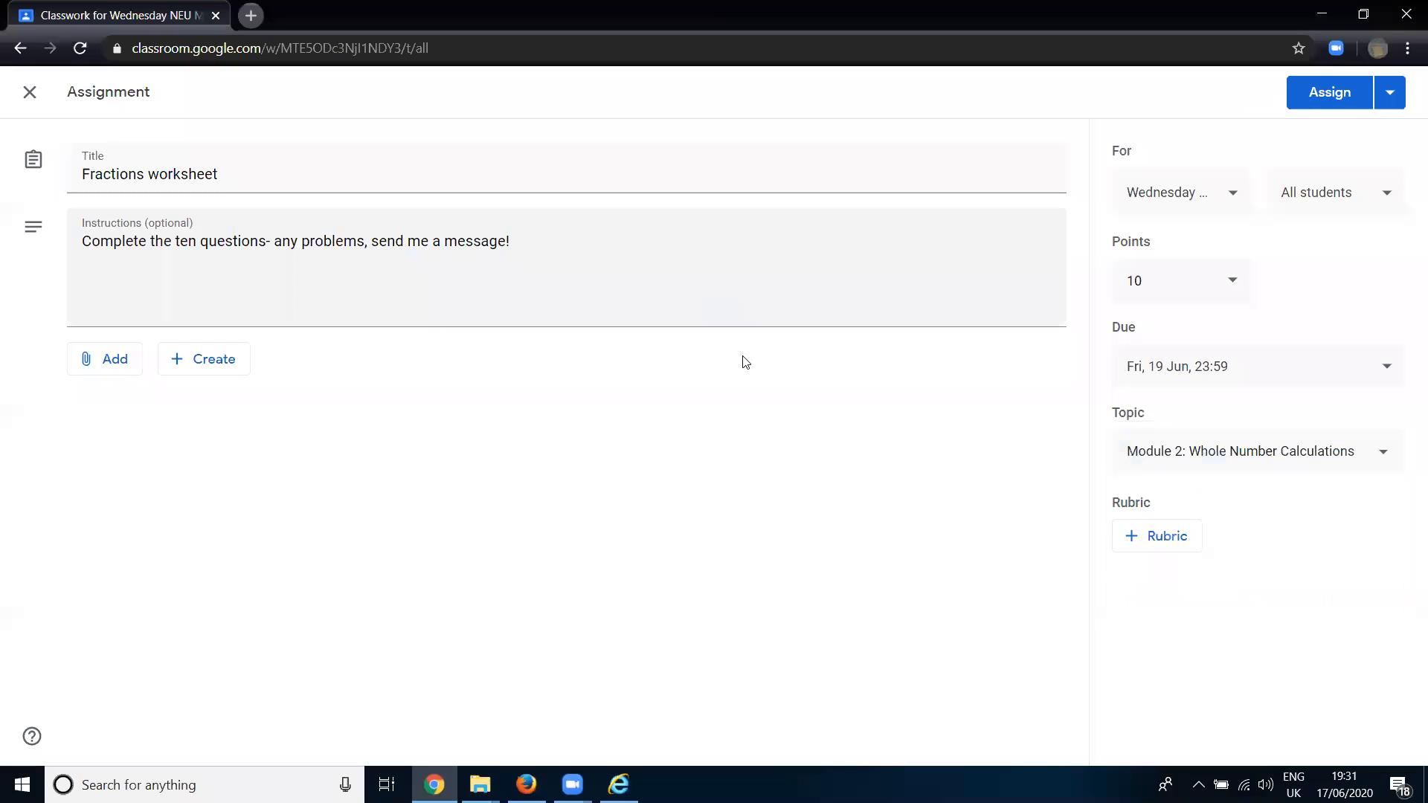
left_click_drag(252, 172, 3, 173)
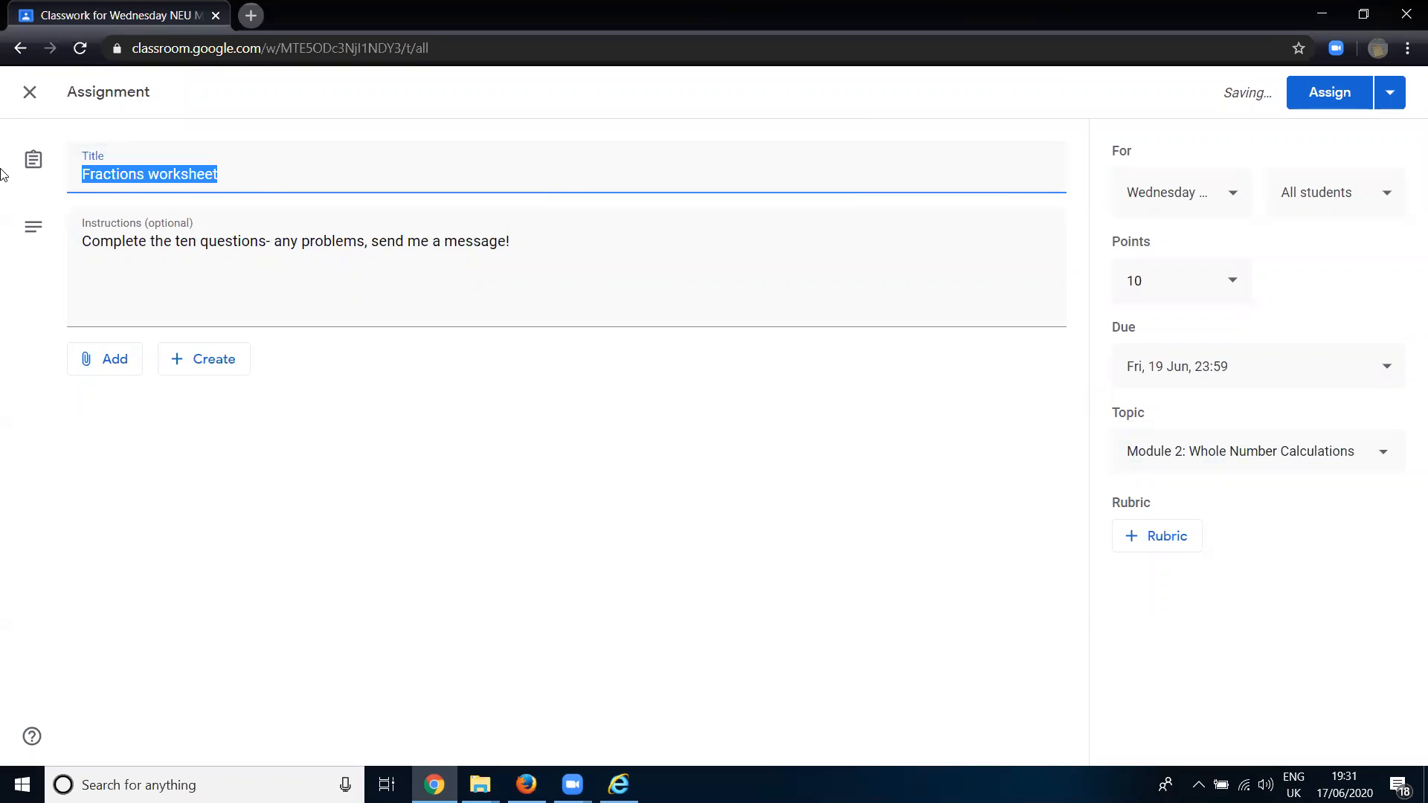
type("Whole number division")
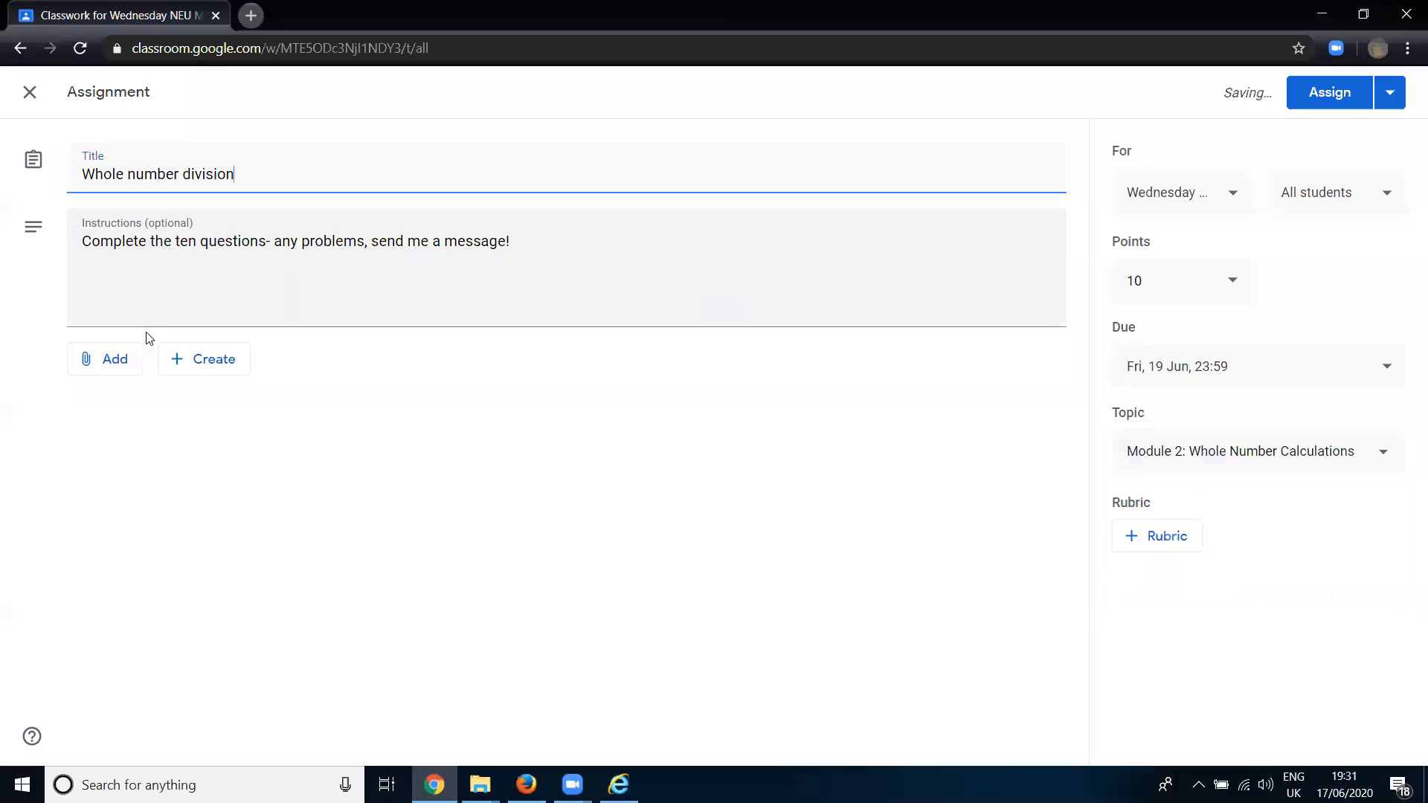
left_click(109, 358)
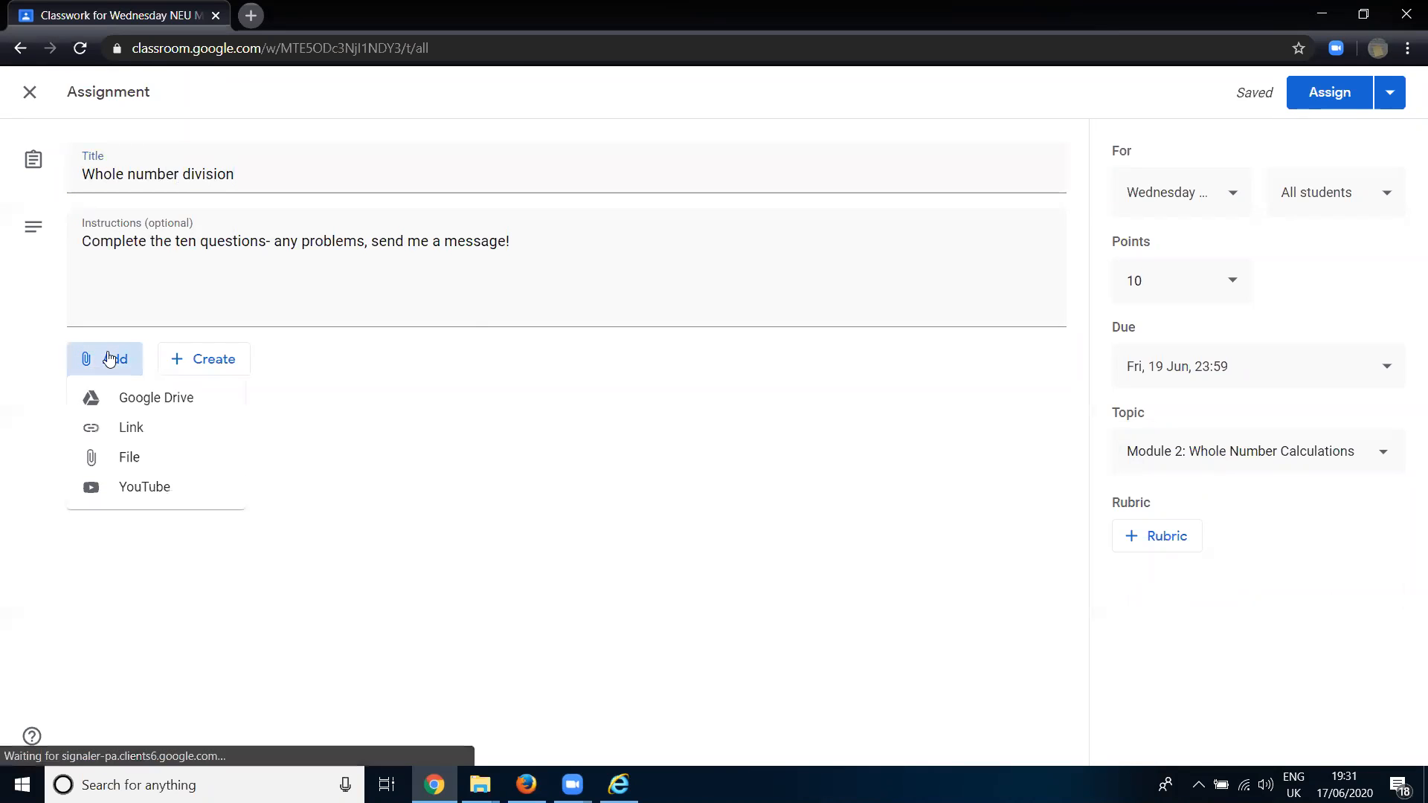
left_click(123, 430)
type("Www.bbc.co.uk/bitesize")
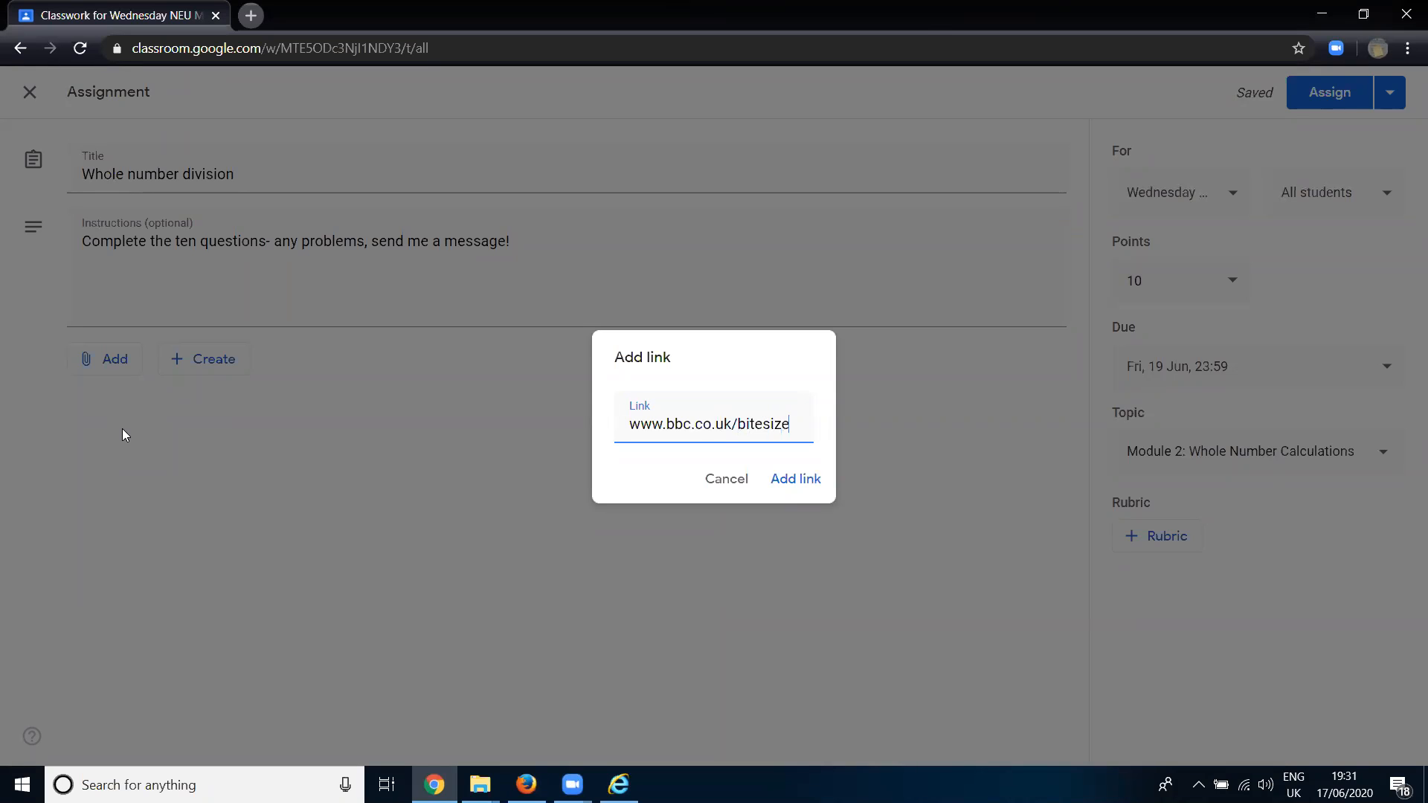
left_click(799, 480)
- Search YouTube for "khan academy whole division" and attach the video "Introduction to long division" from Khan Academy to the assignment
left_click(121, 360)
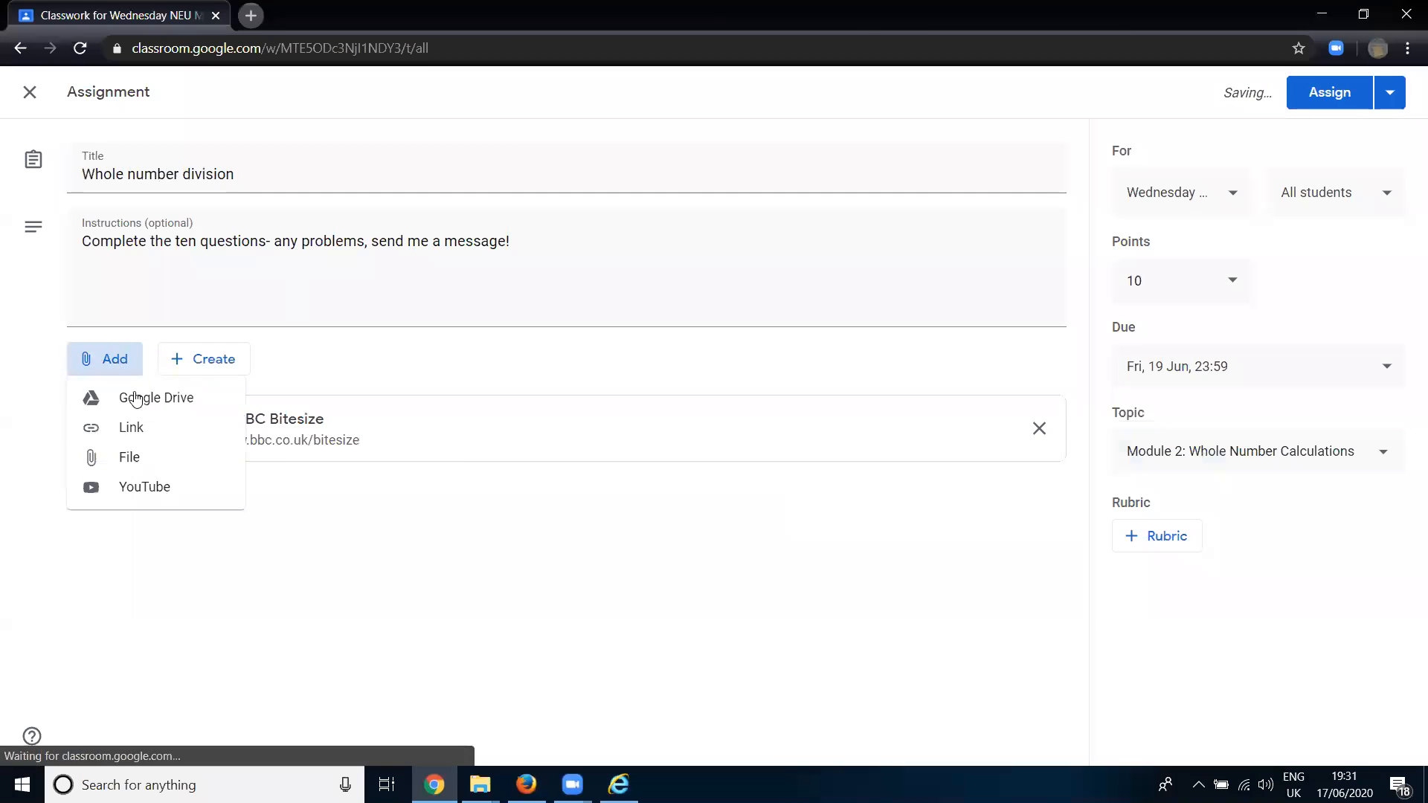
left_click(165, 488)
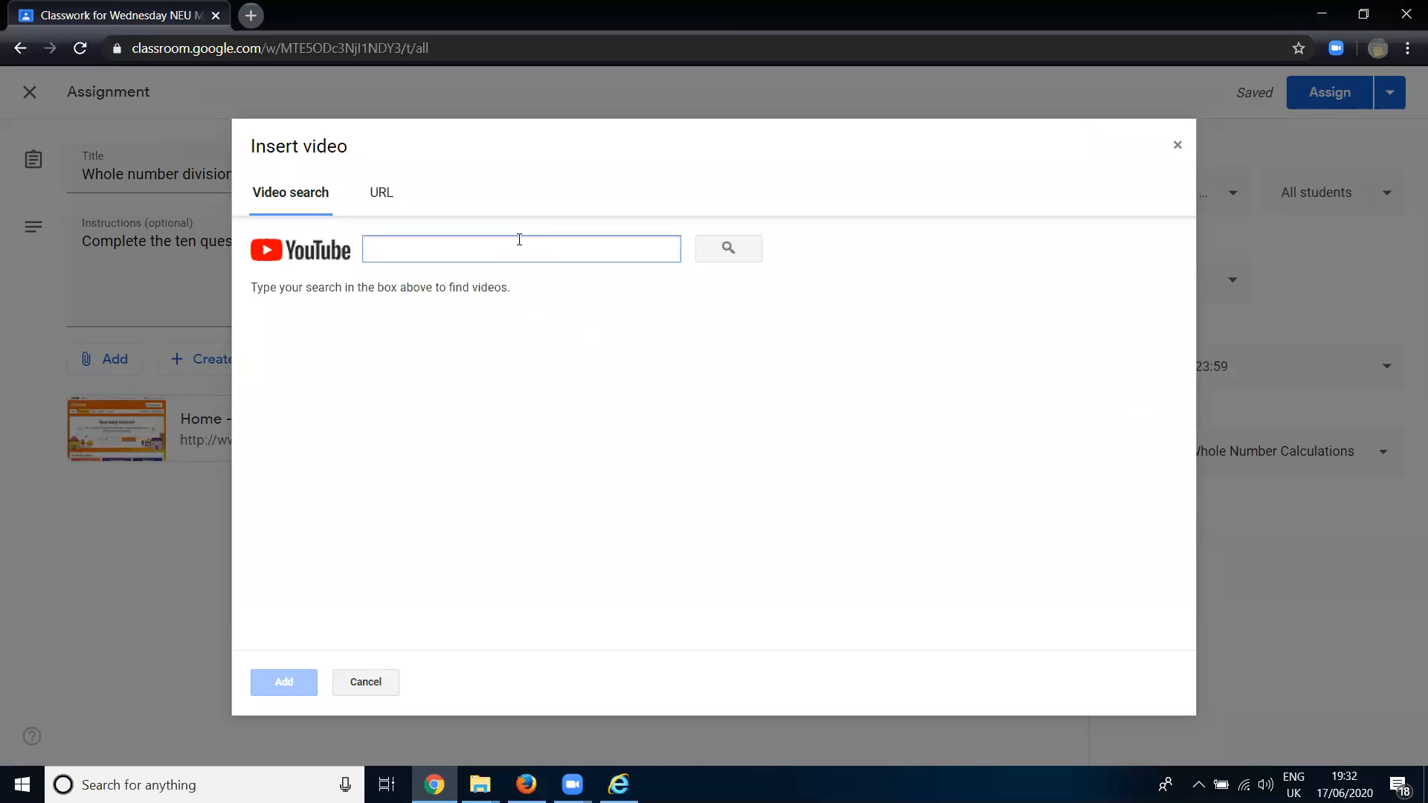
type("khan academy")
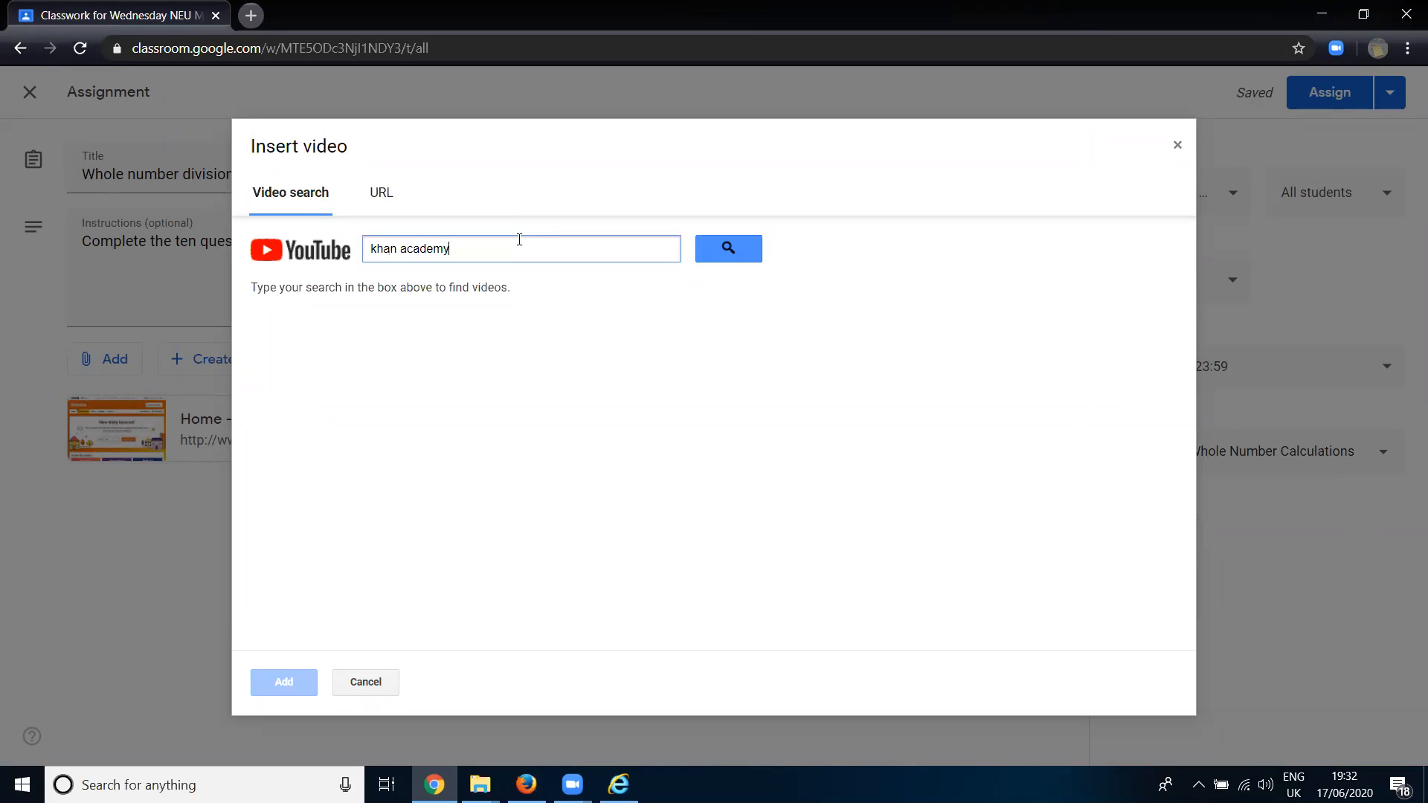
type("whole dis")
type("ision")
left_click(743, 251)
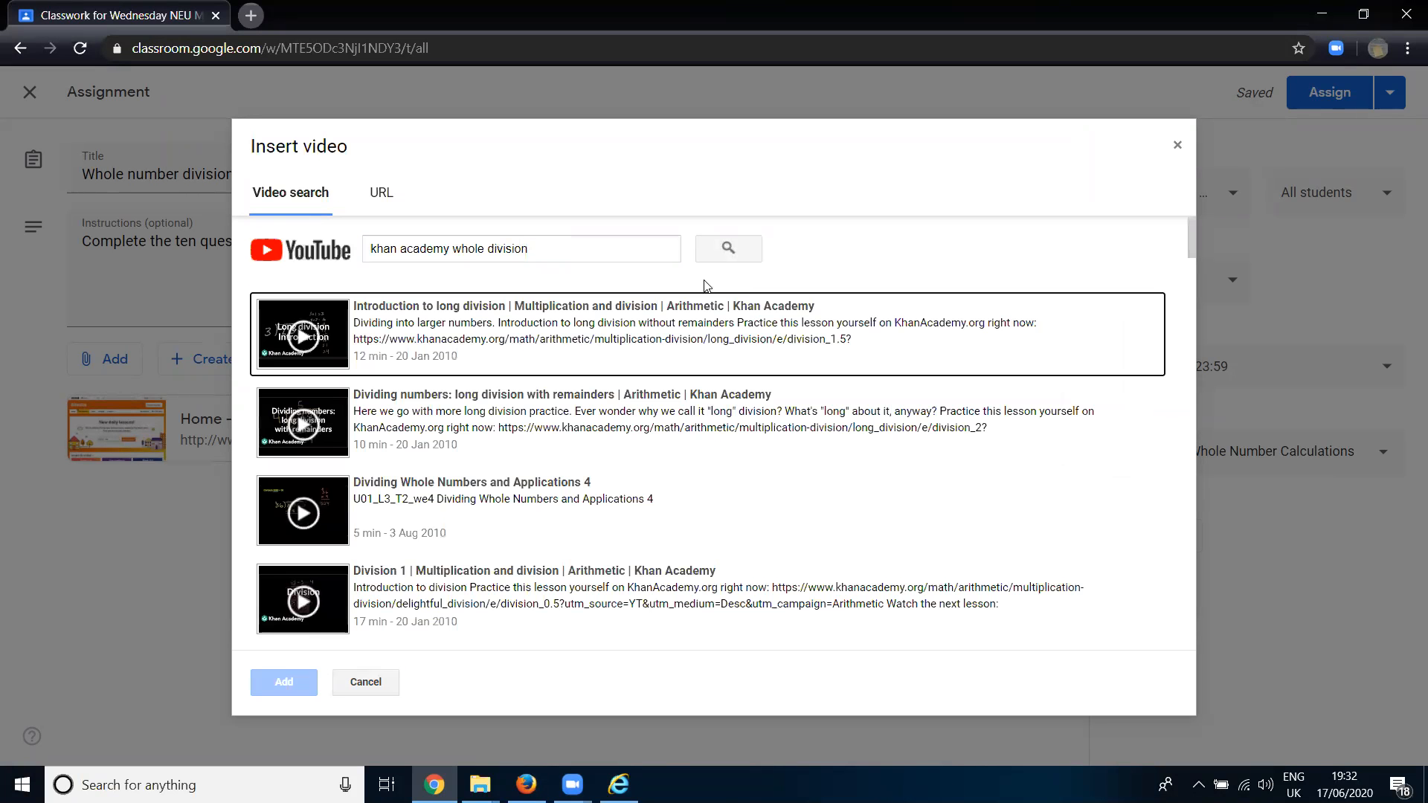
left_click(537, 325)
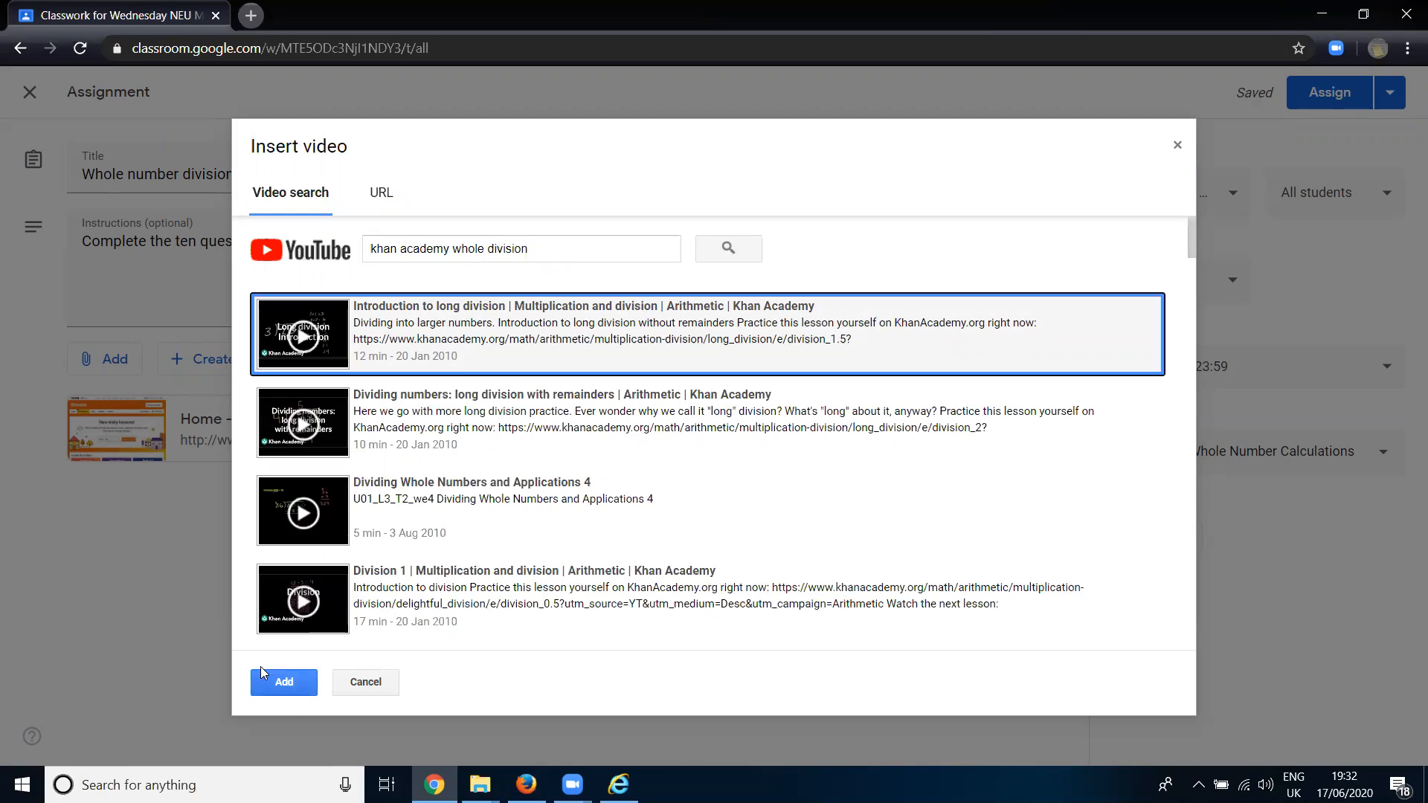
left_click(282, 682)
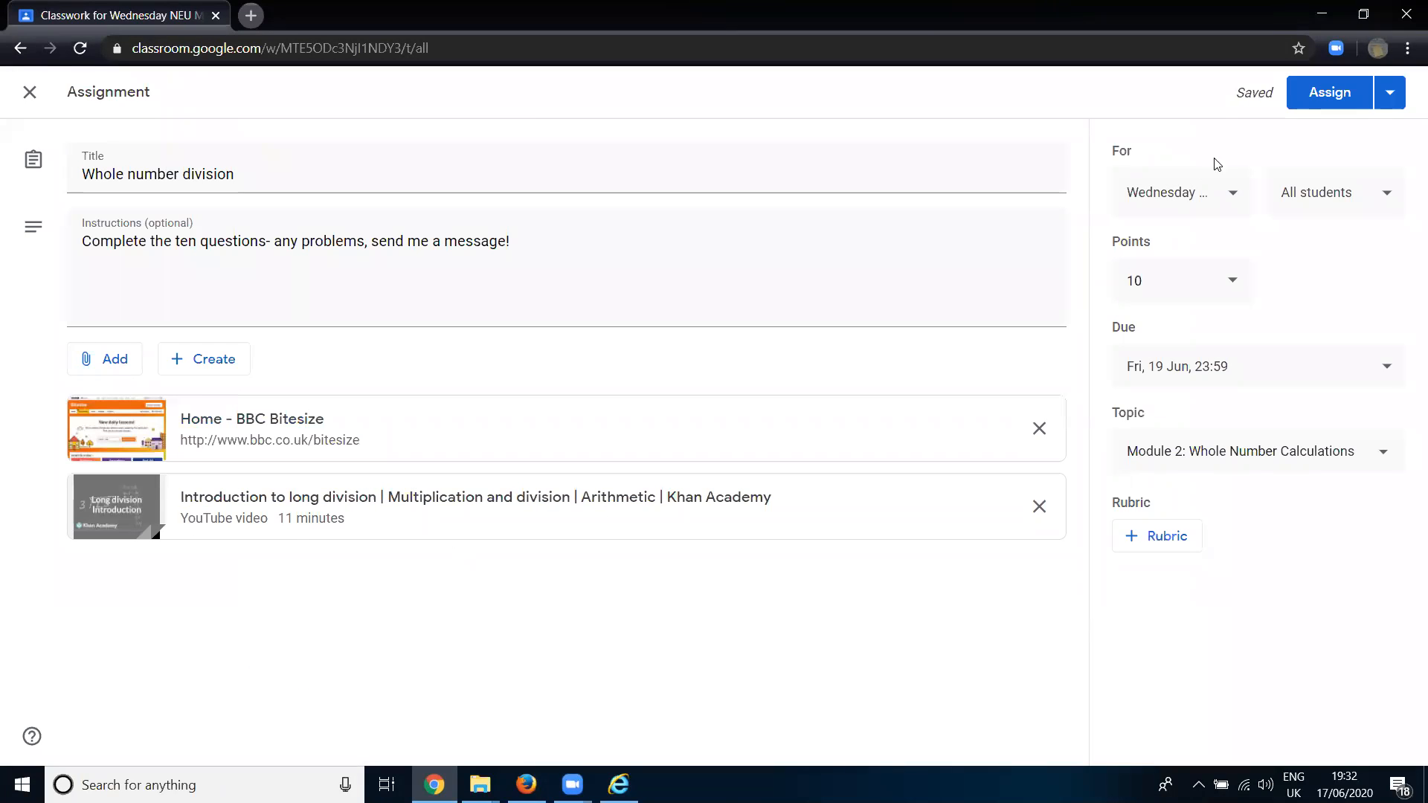
- Assign the "Whole number division" assignment to the class and expand its entry under Module 2 on the classwork page
left_click(1331, 93)
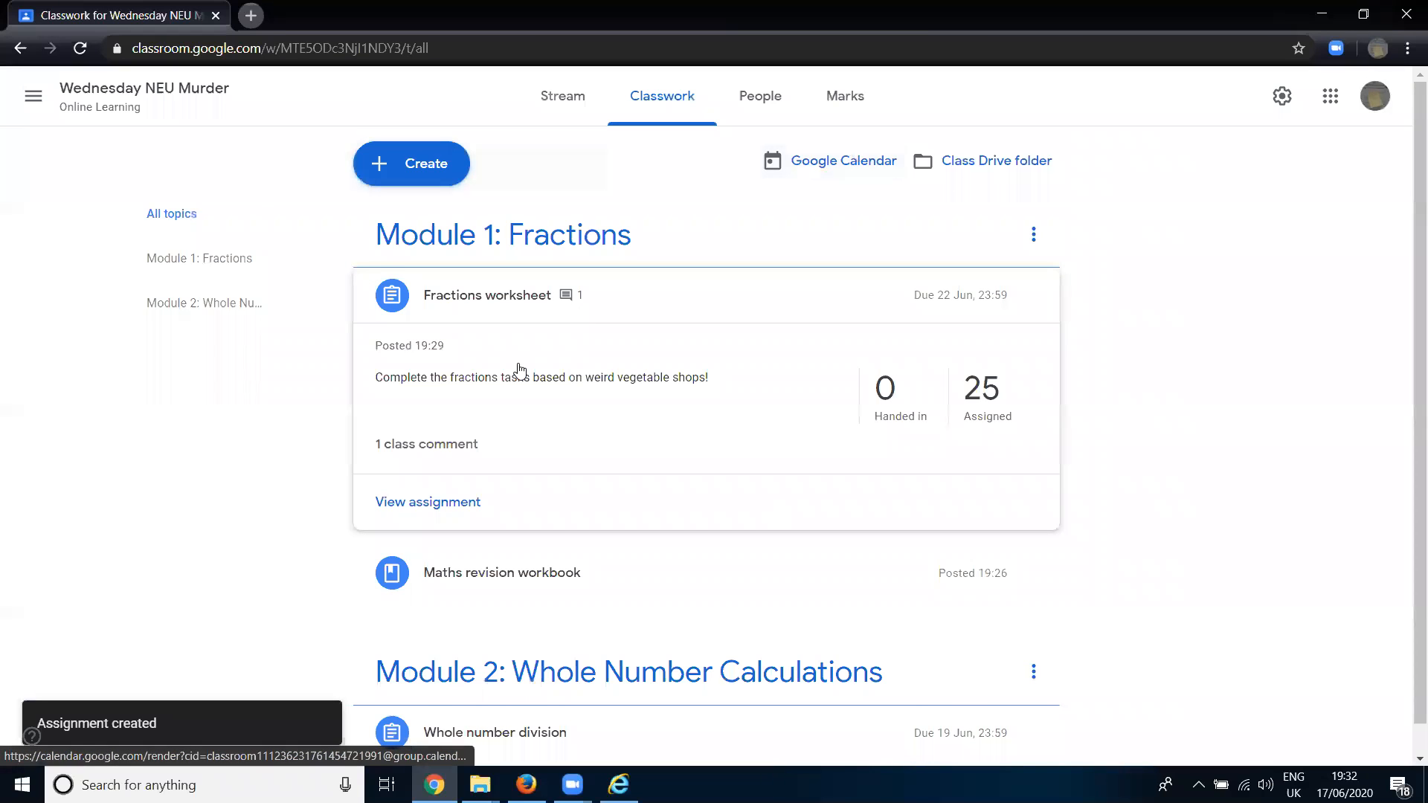
scroll(519, 370, "down", 1)
left_click(503, 720)
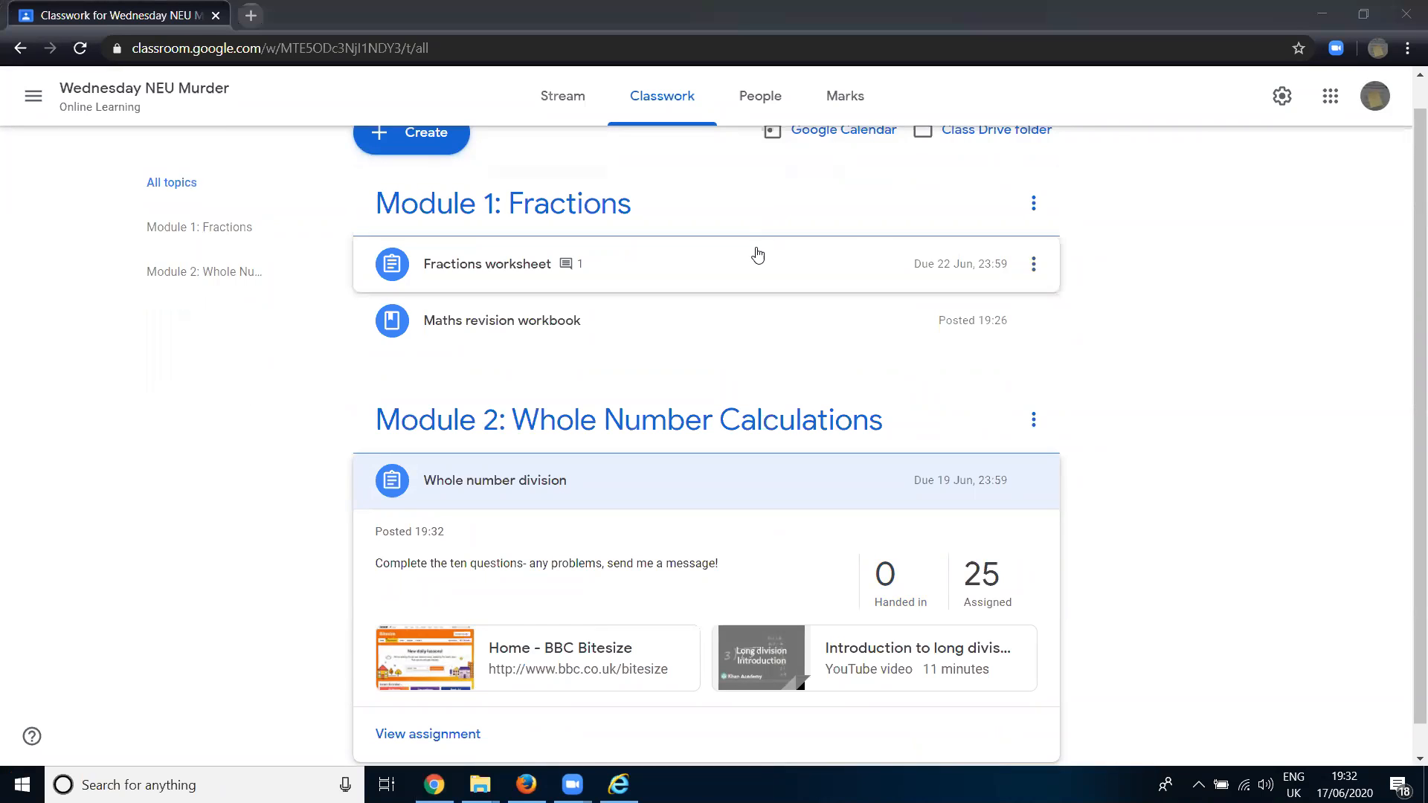
- Switch to the student's Classroom view in Firefox and open the full details of the "Whole number division" assignment
left_click(526, 785)
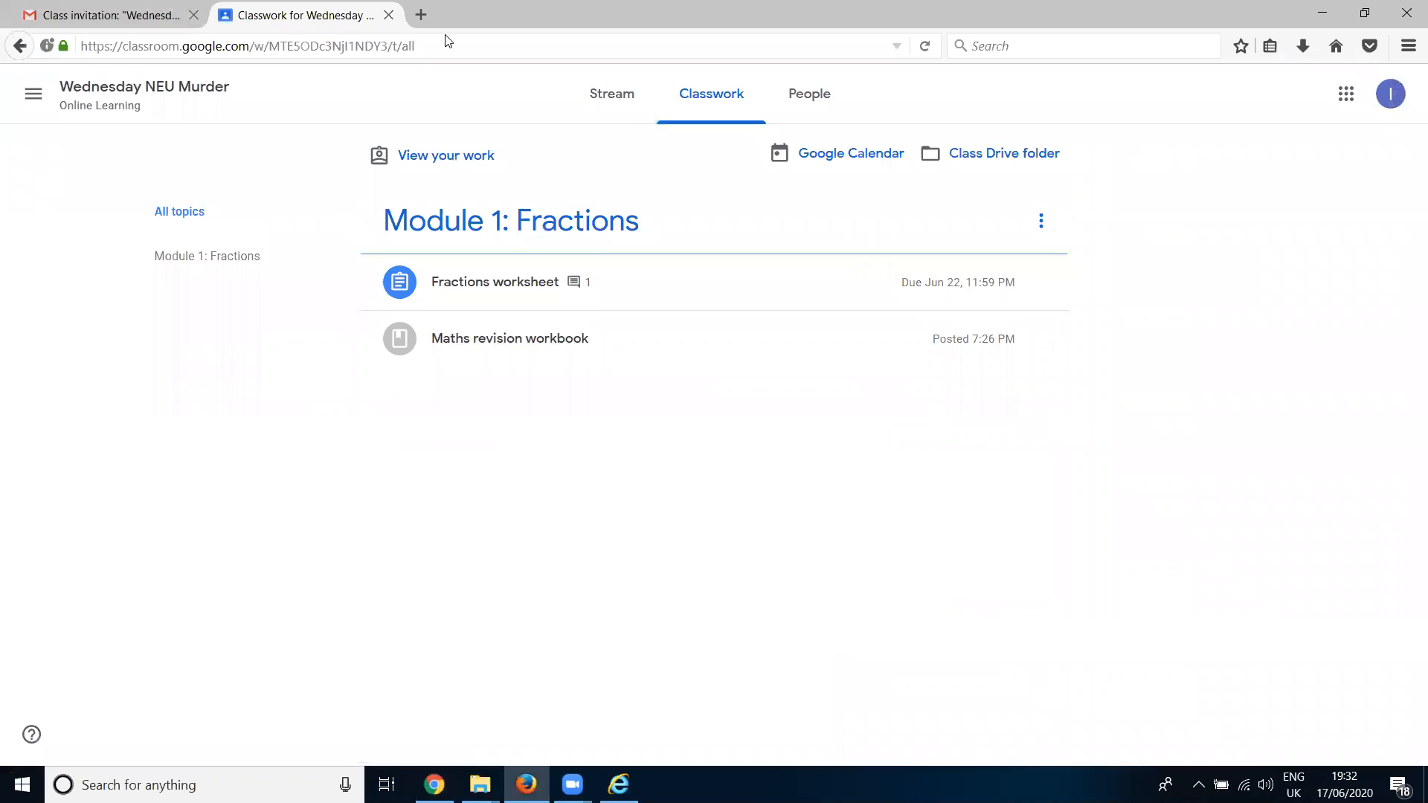
left_click(683, 130)
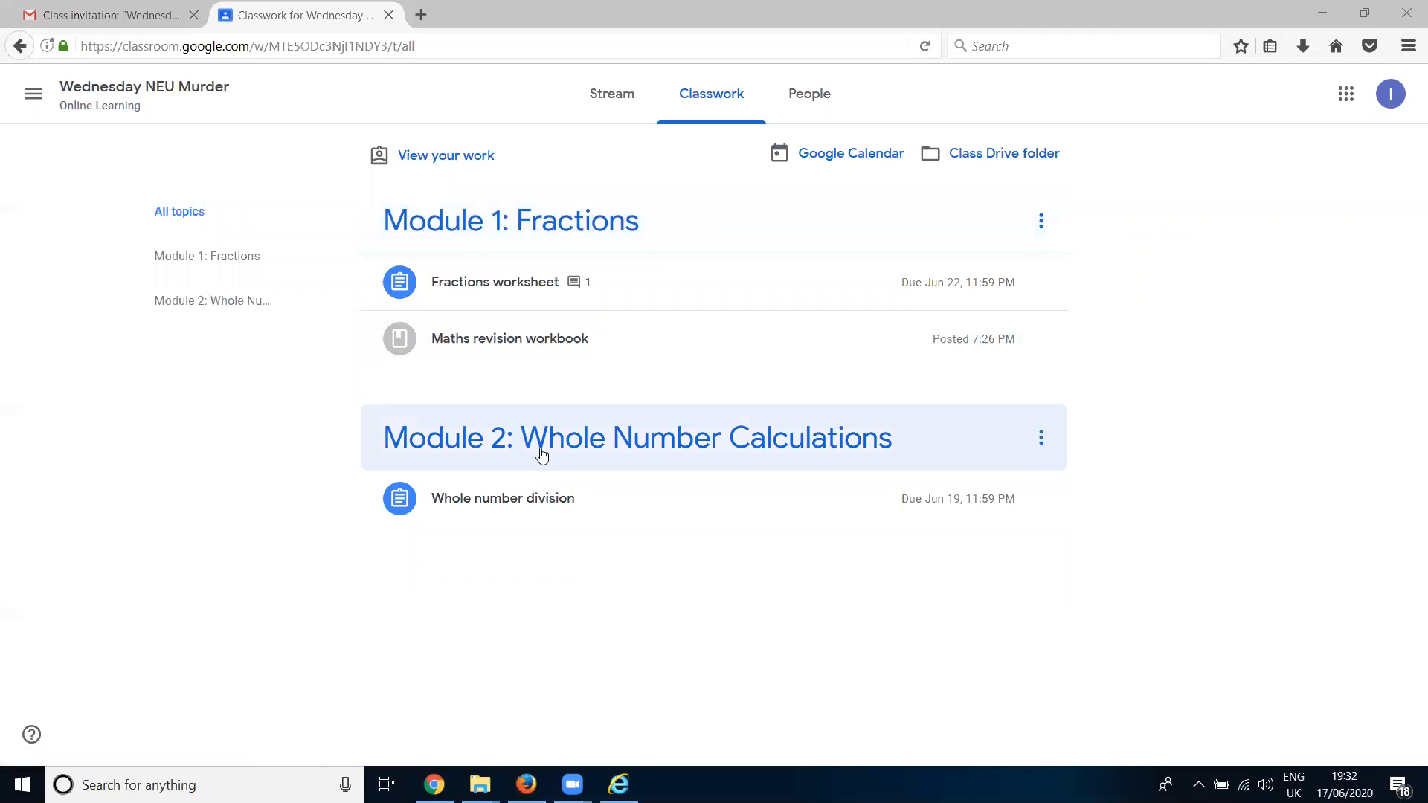
left_click(534, 508)
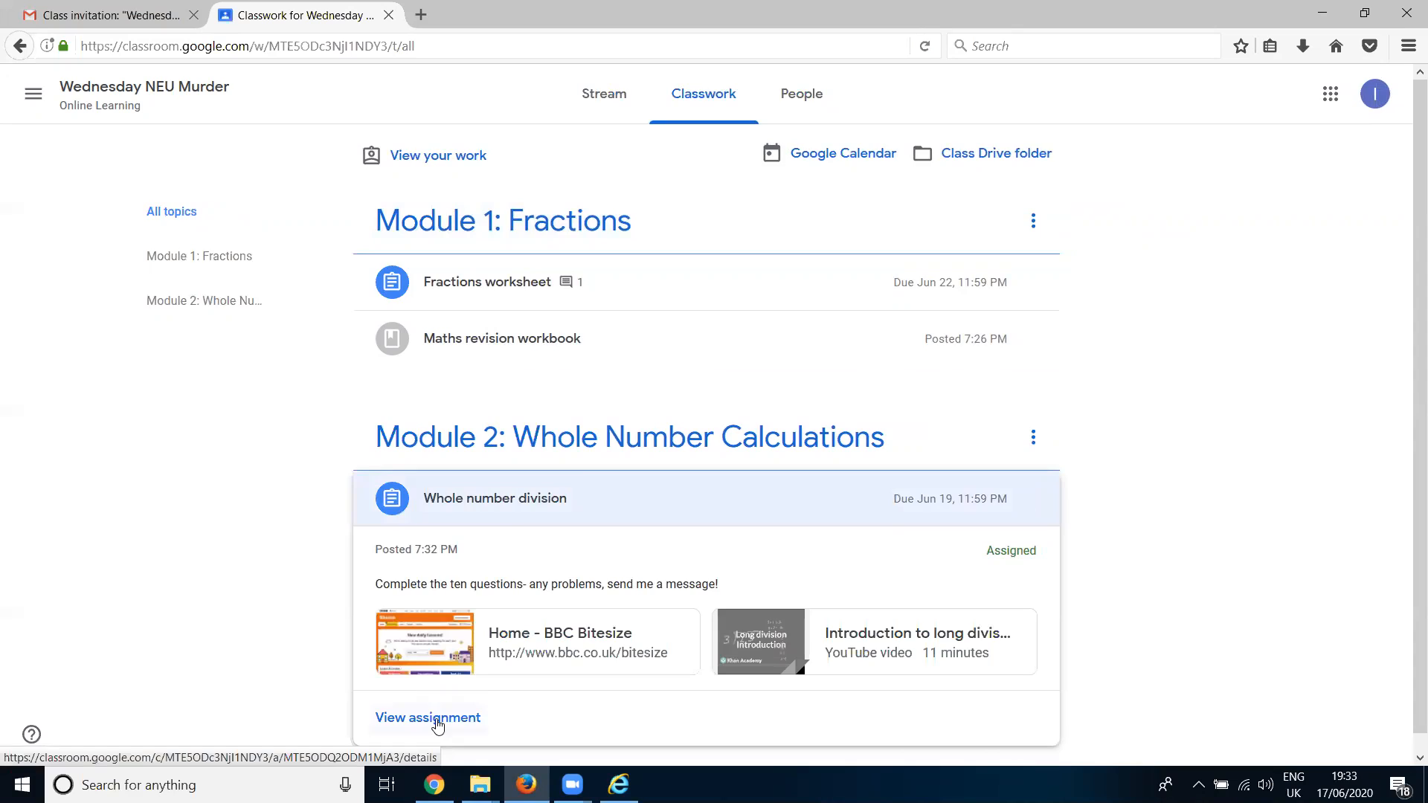
left_click(438, 718)
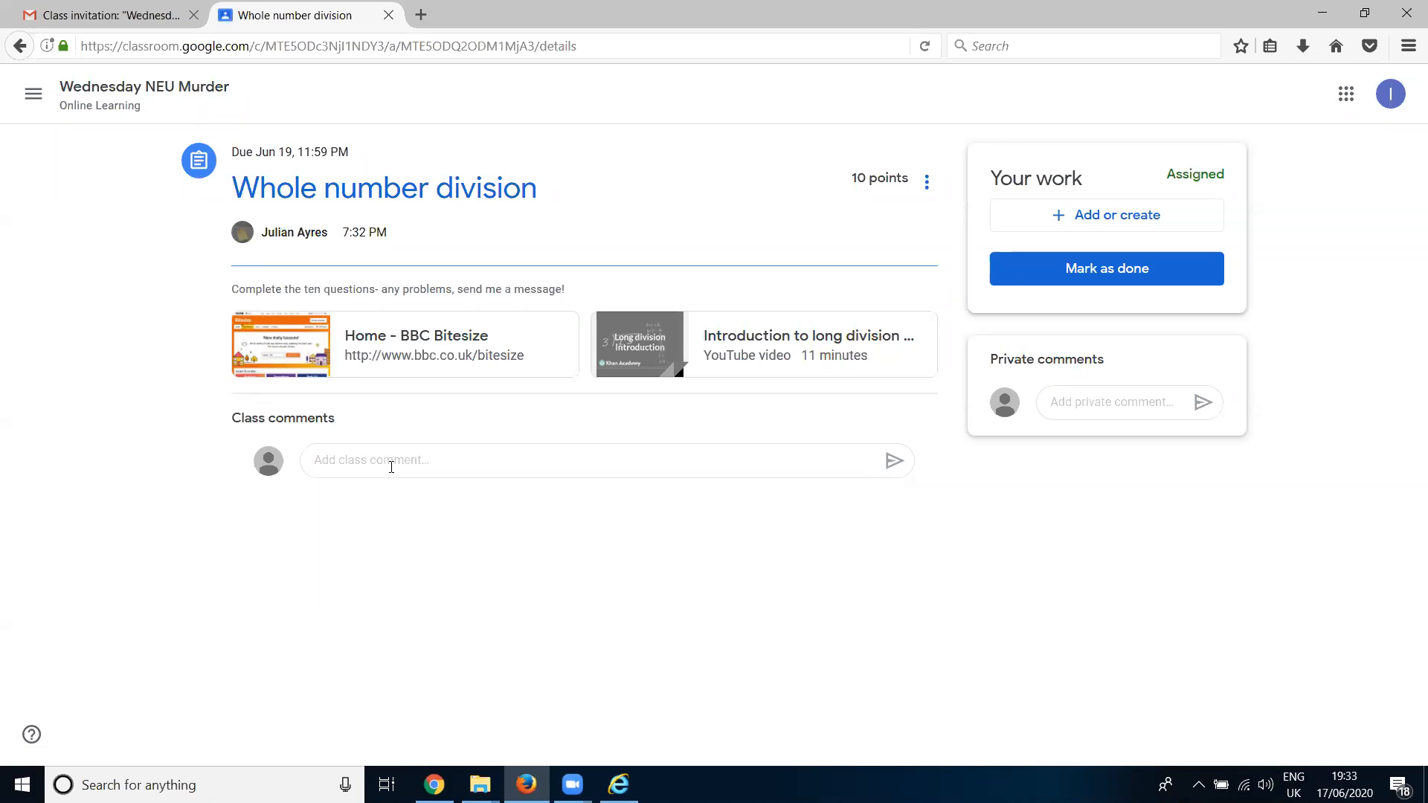
- Post the class comment "Who knows of any other good websites?" on the "Whole number division" assignment
left_click(391, 468)
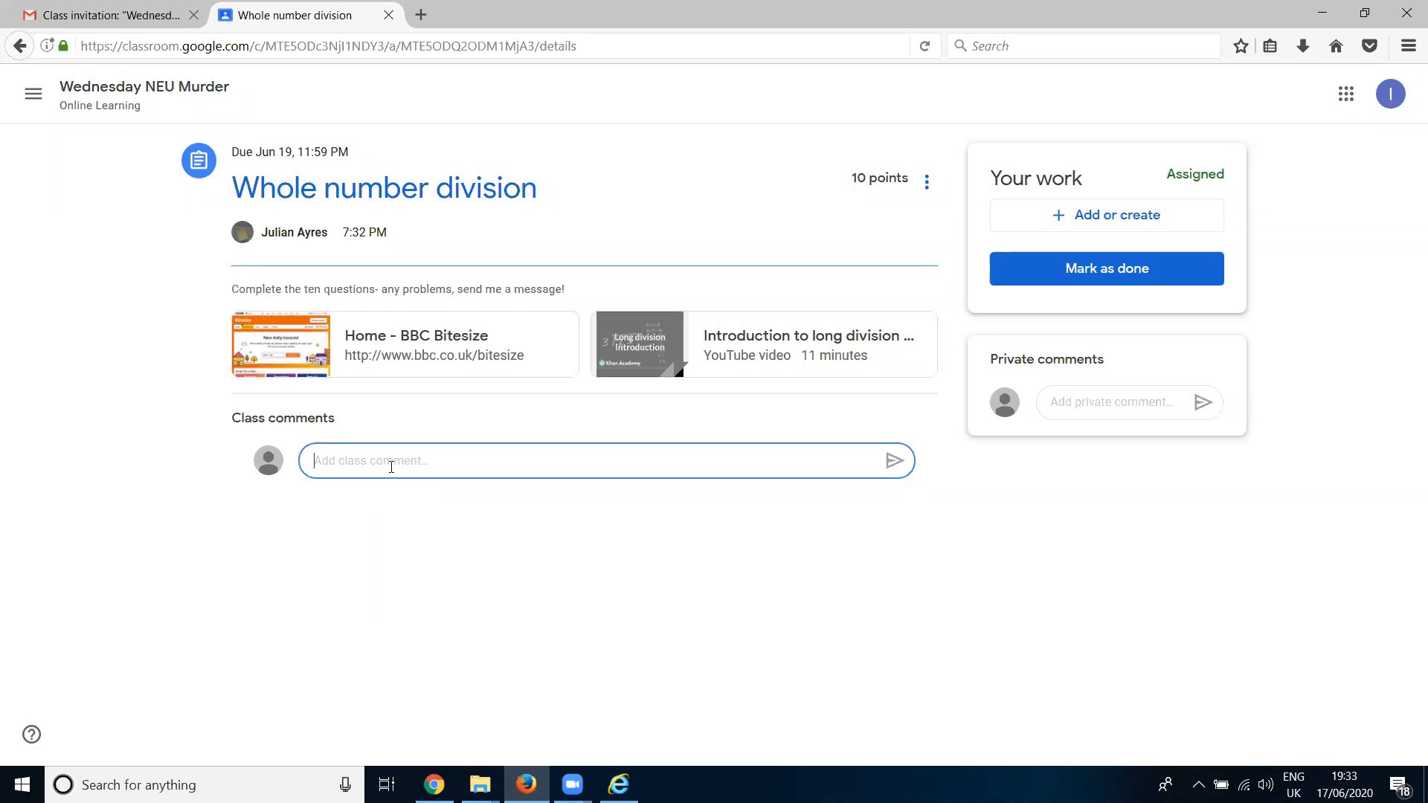
type("Who knows of any other good websites?")
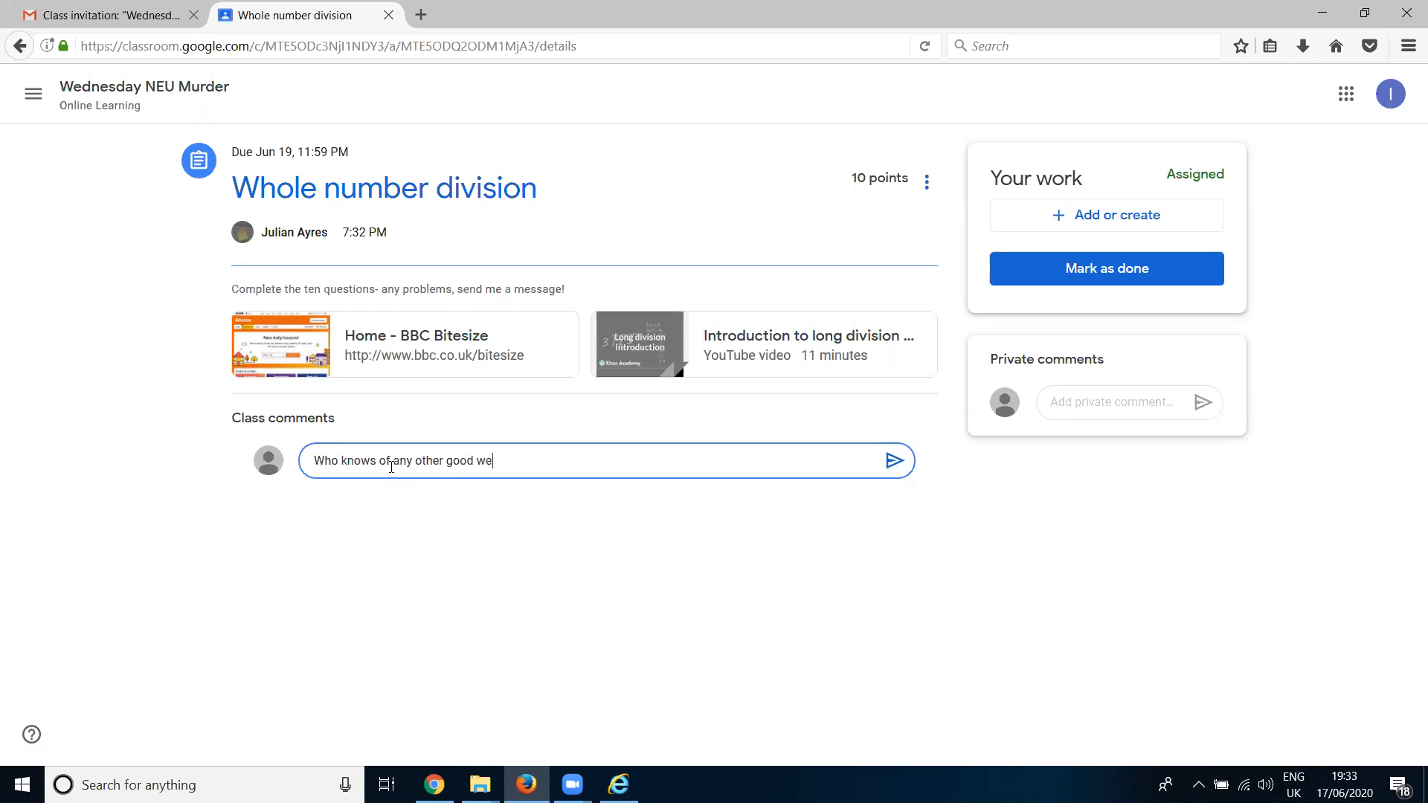
key("Return")
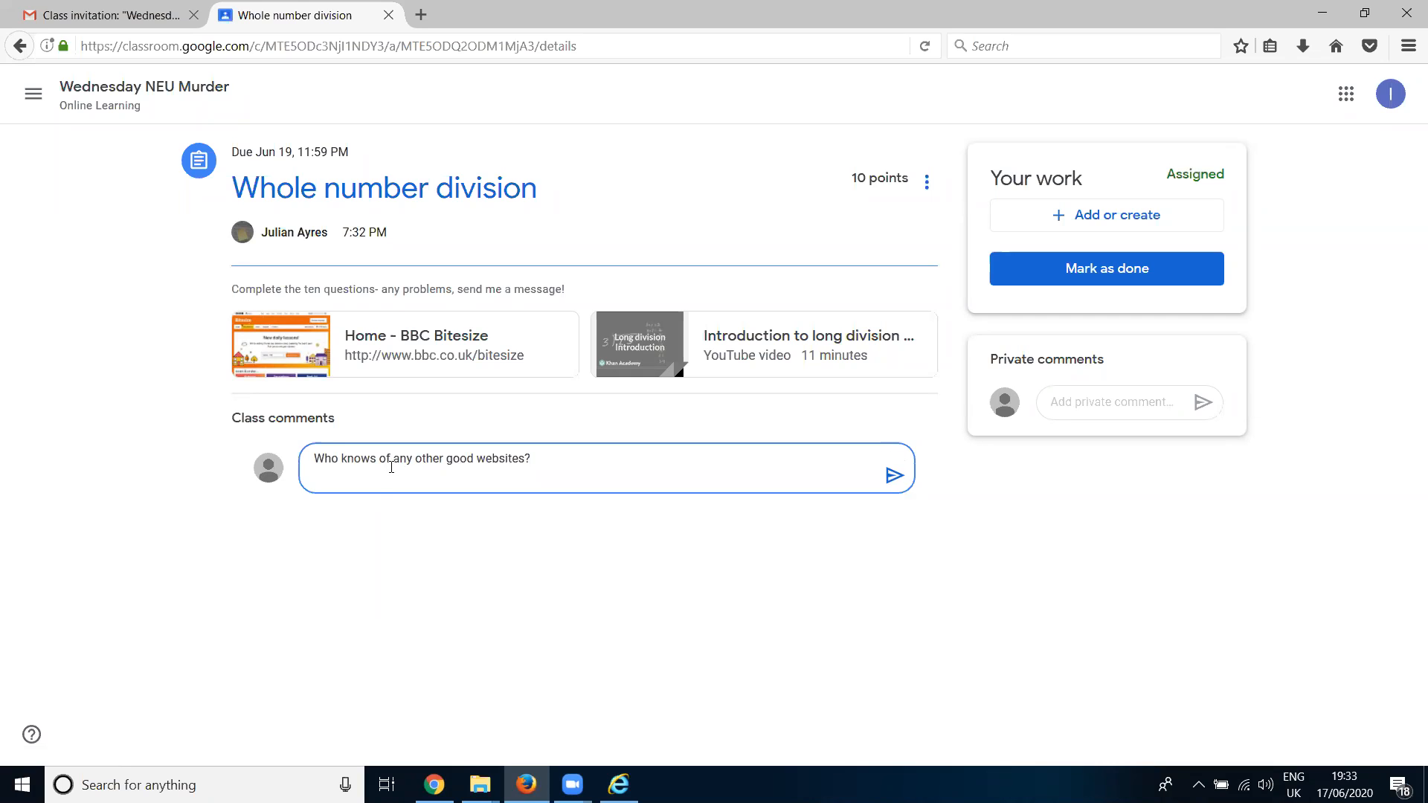
left_click(893, 477)
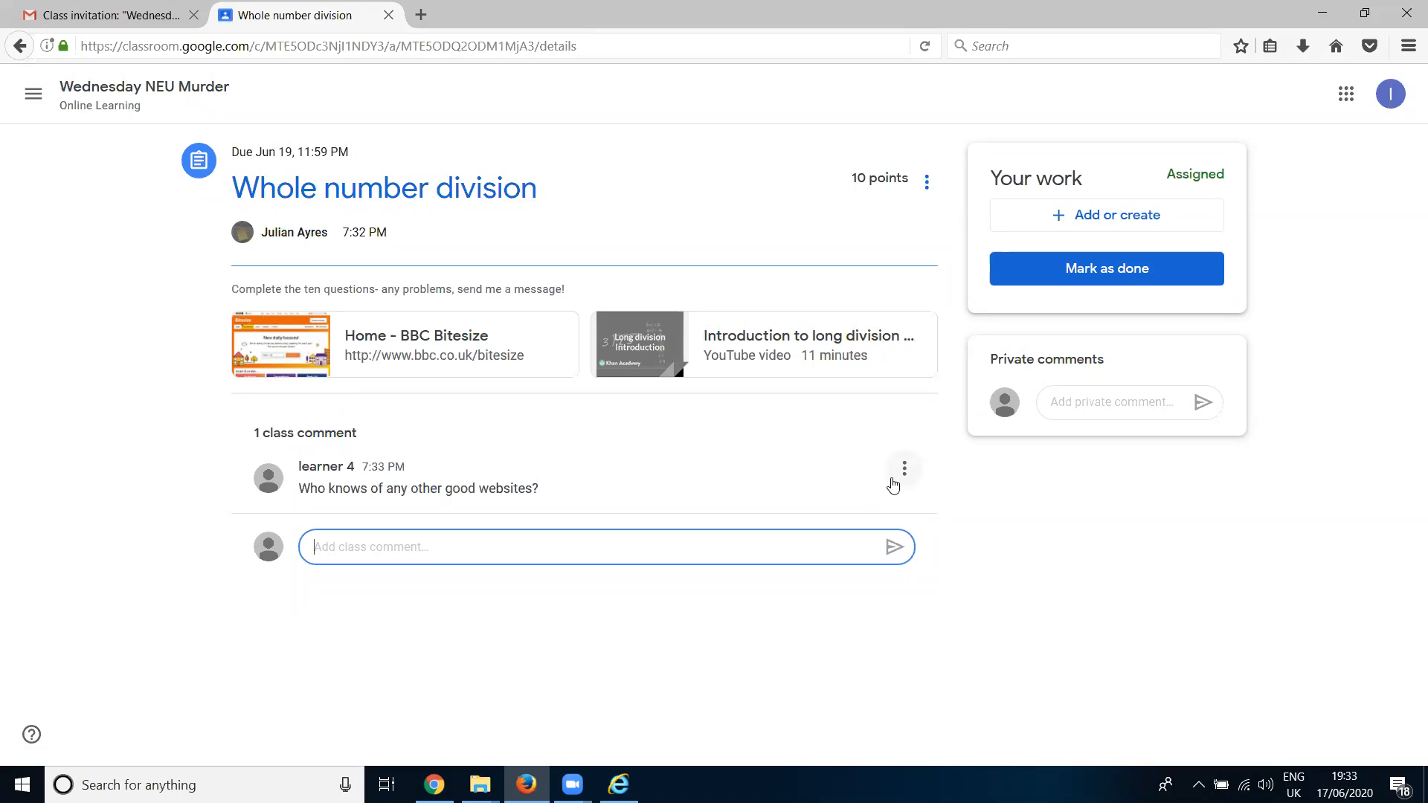
- Send the teacher the private comment "I am really struggling with whole number division- can you help after school on Thursday?"
left_click(1099, 401)
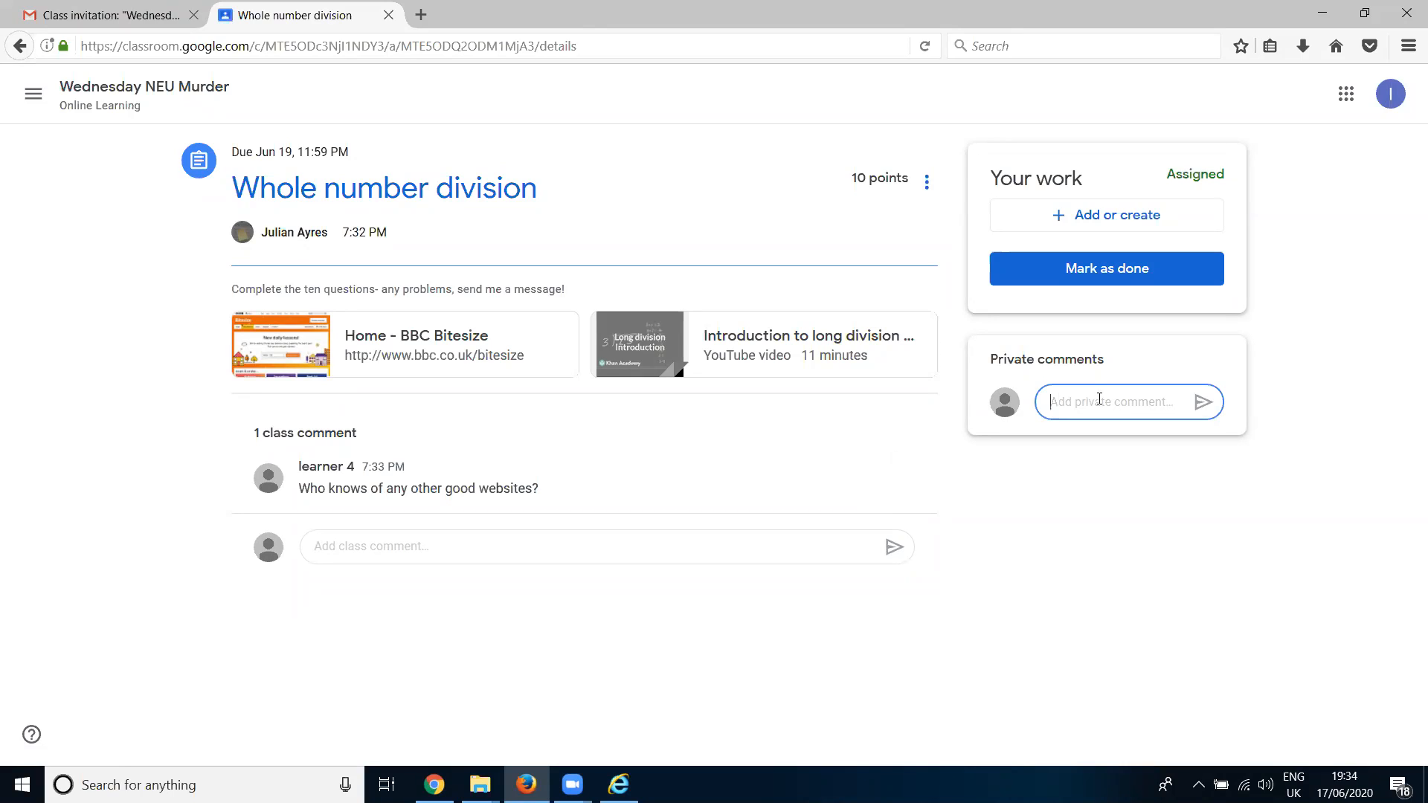
type("I am really struggling with wh")
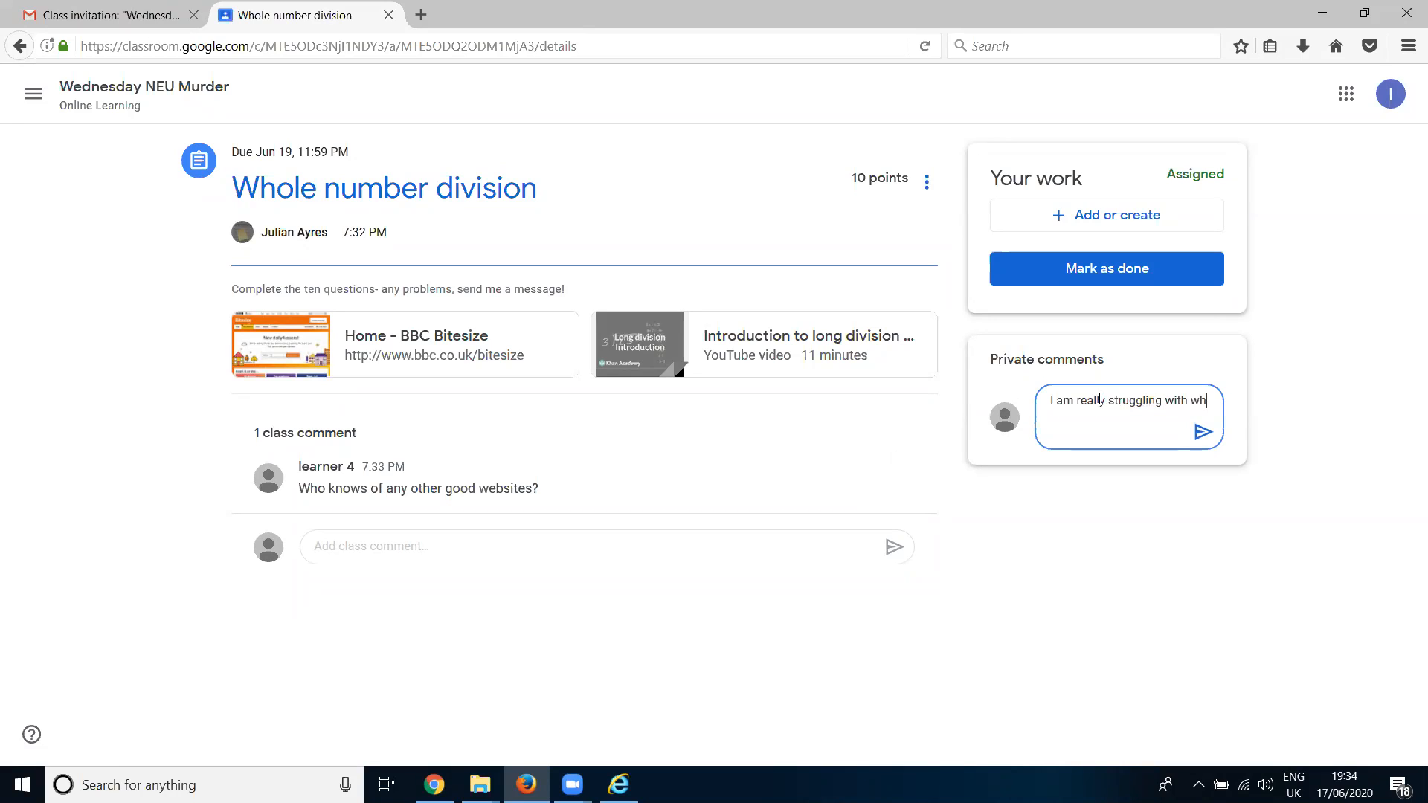
type("ole number divi")
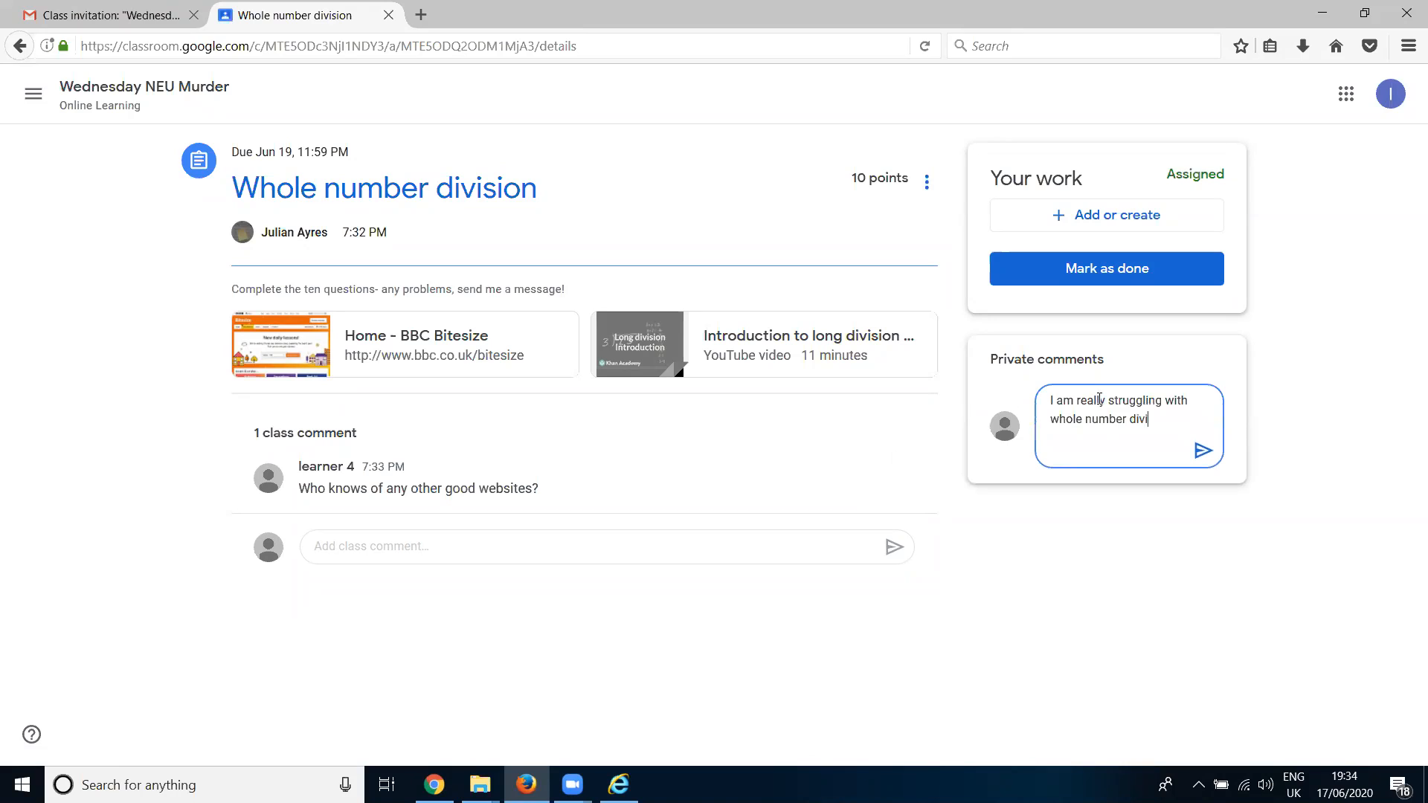
type("sion- can you help af")
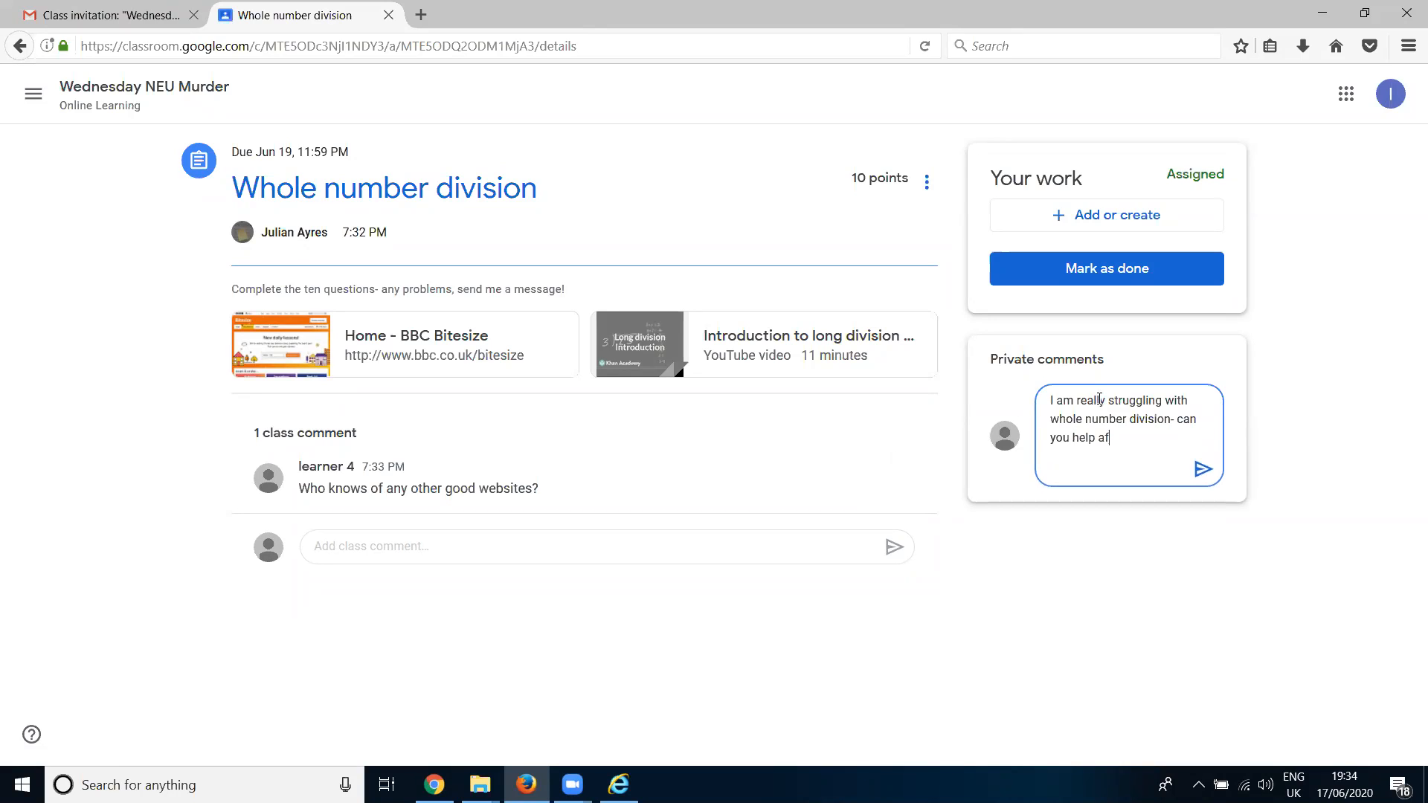
type("ter school on thursday?")
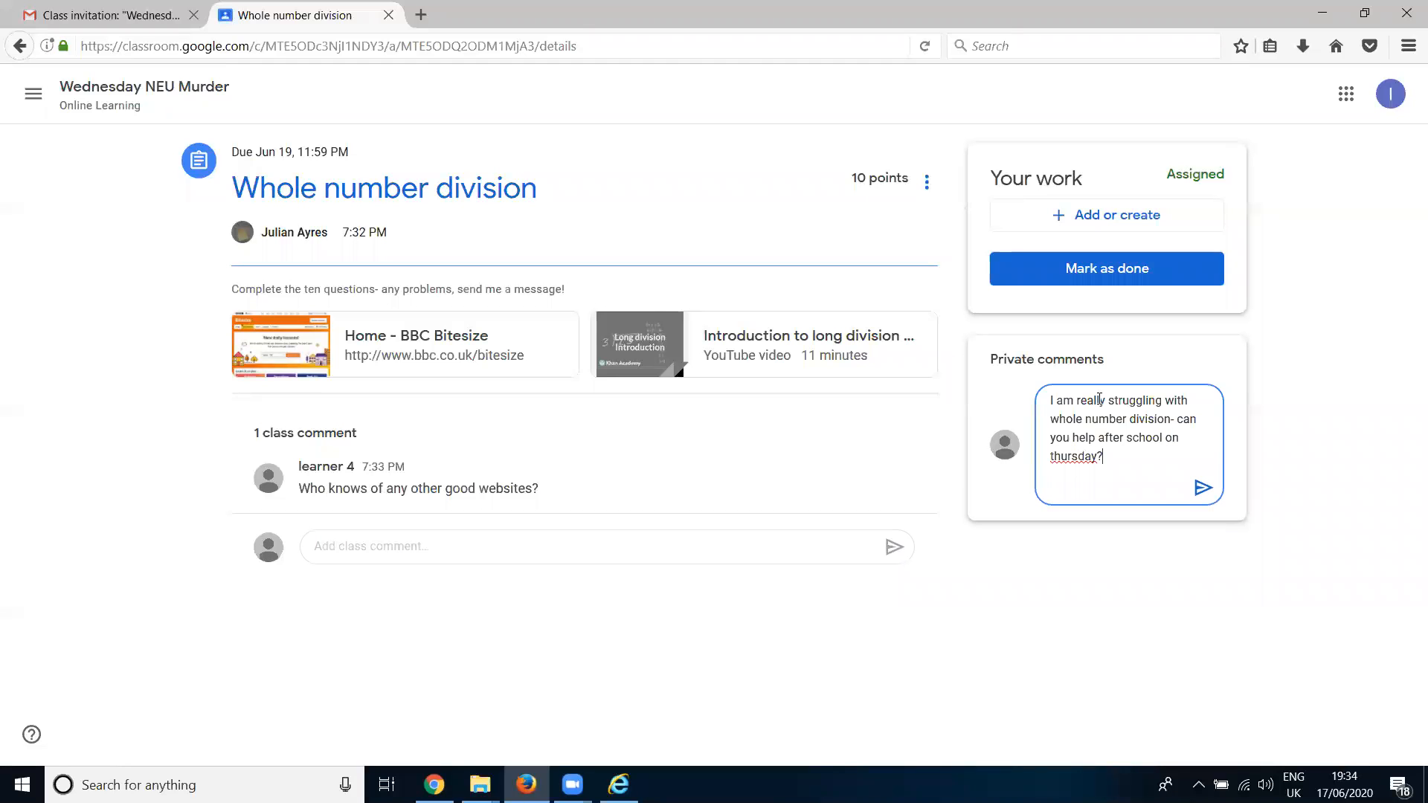
right_click(1054, 459)
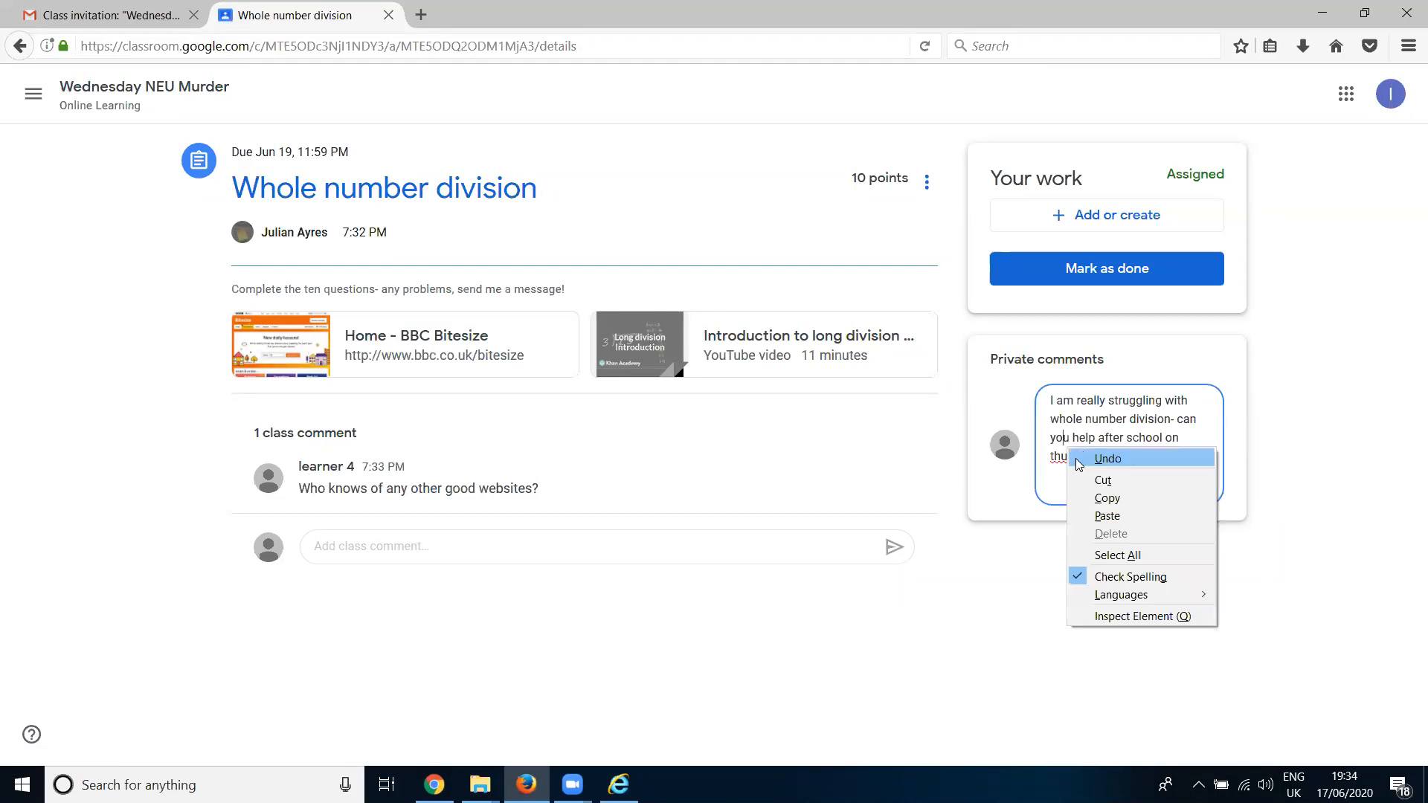
left_click(1101, 474)
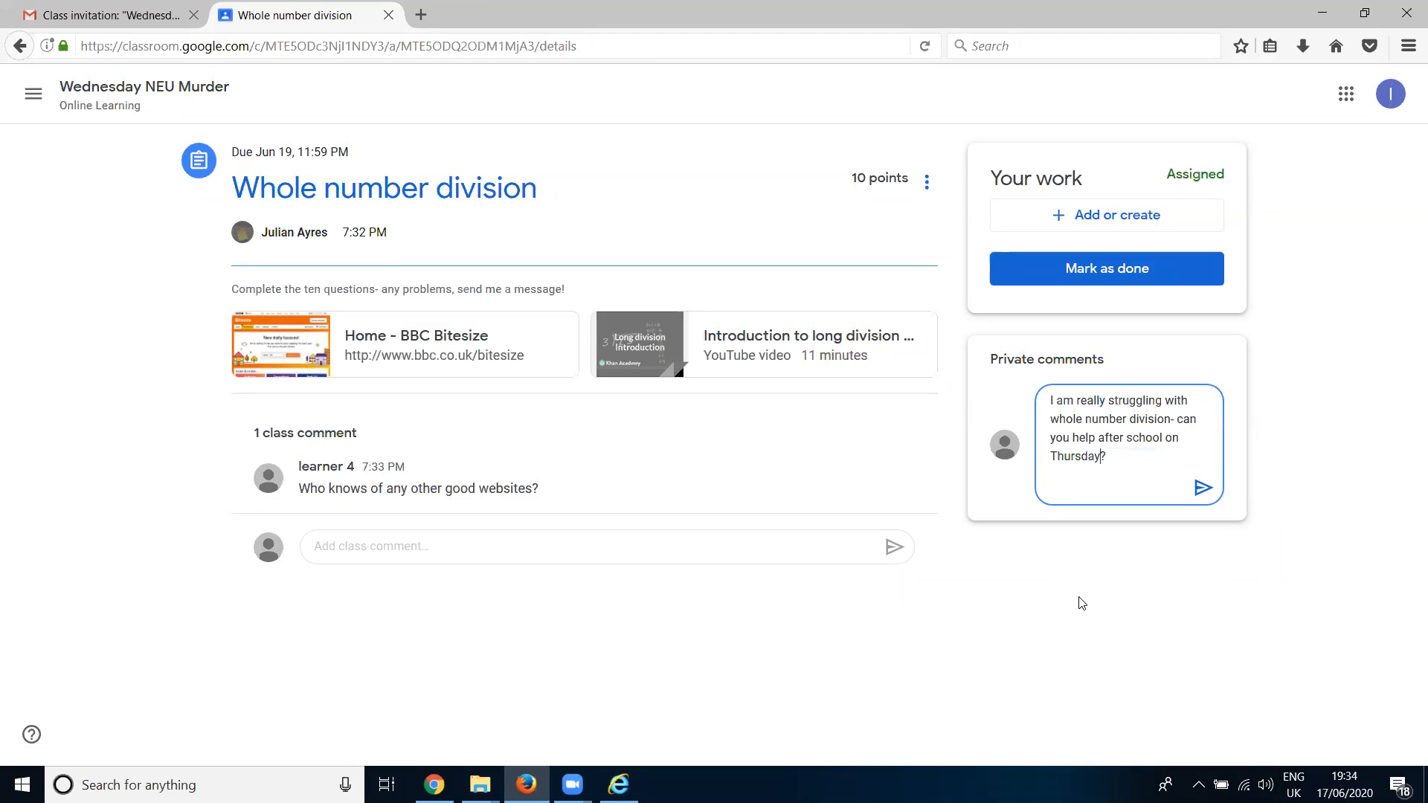
left_click(1203, 490)
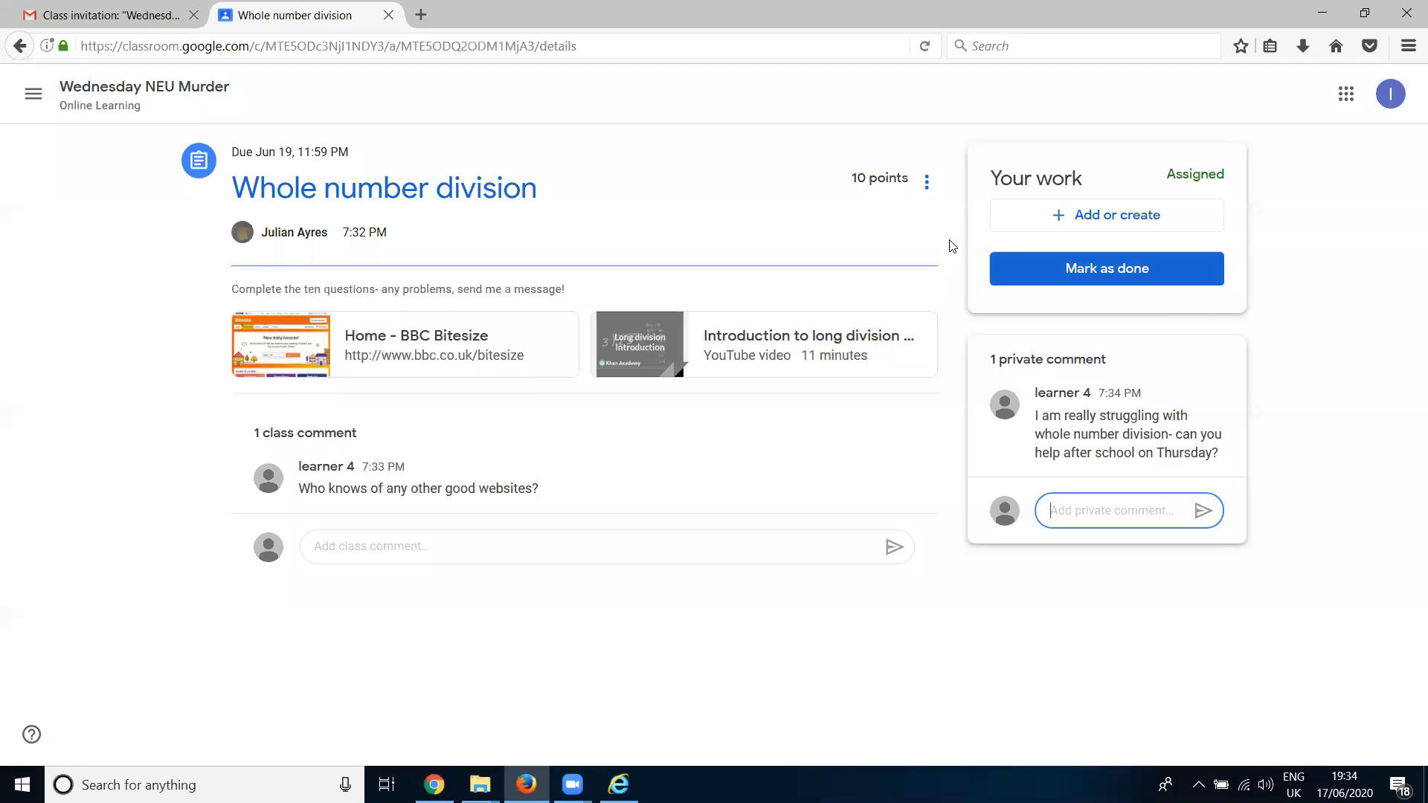
- Create a new Google Docs document as the student's work and write "Right this second!" in it
left_click(1085, 216)
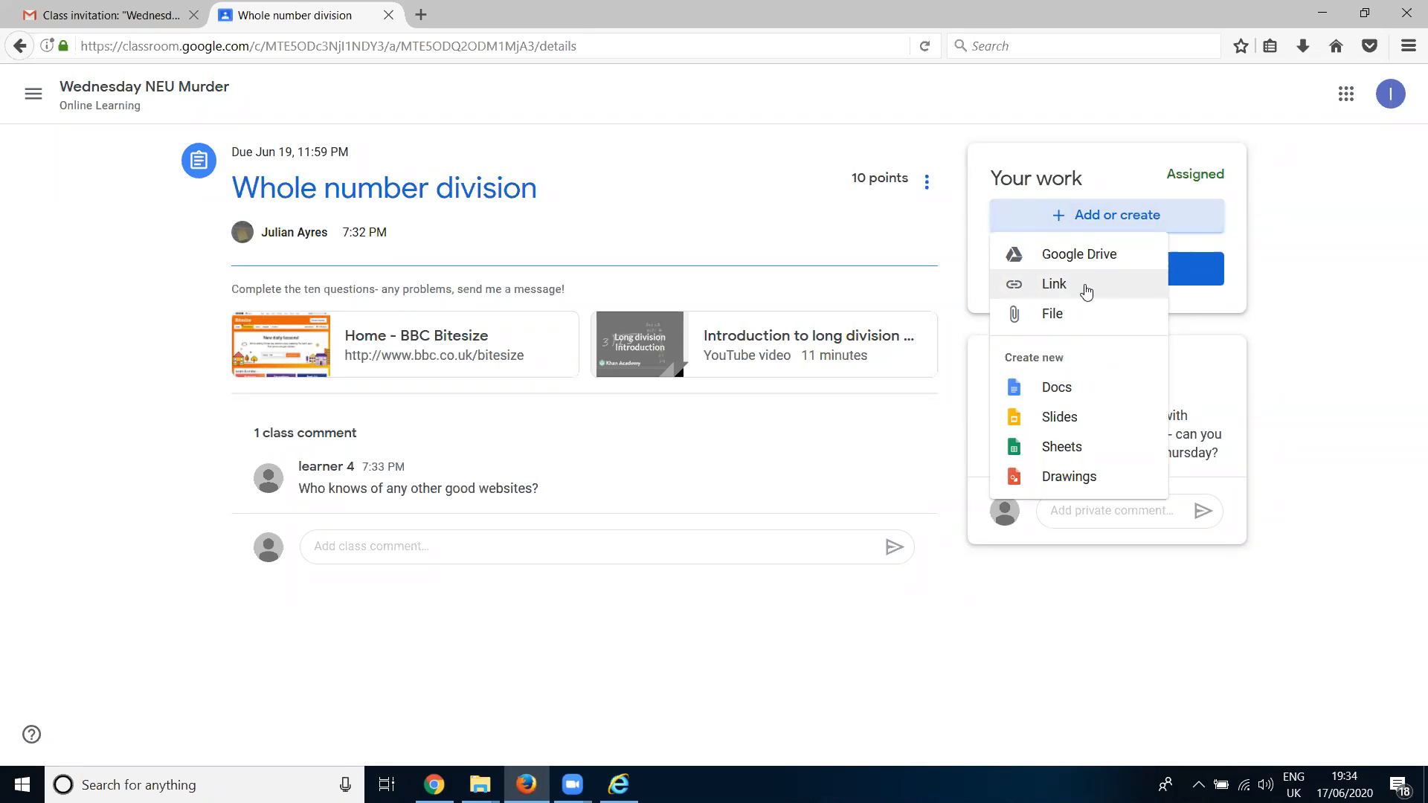
left_click(1065, 392)
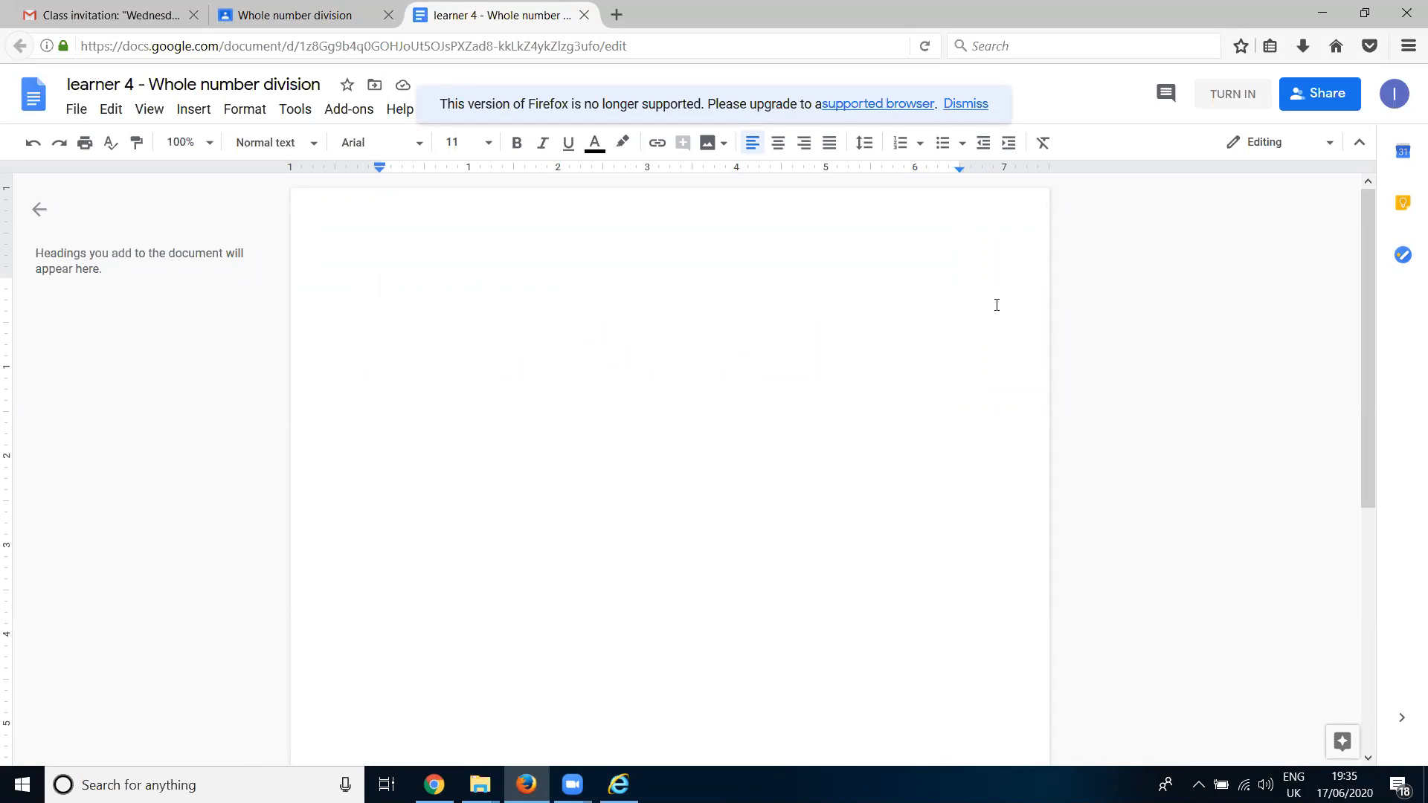
type("Right this second!")
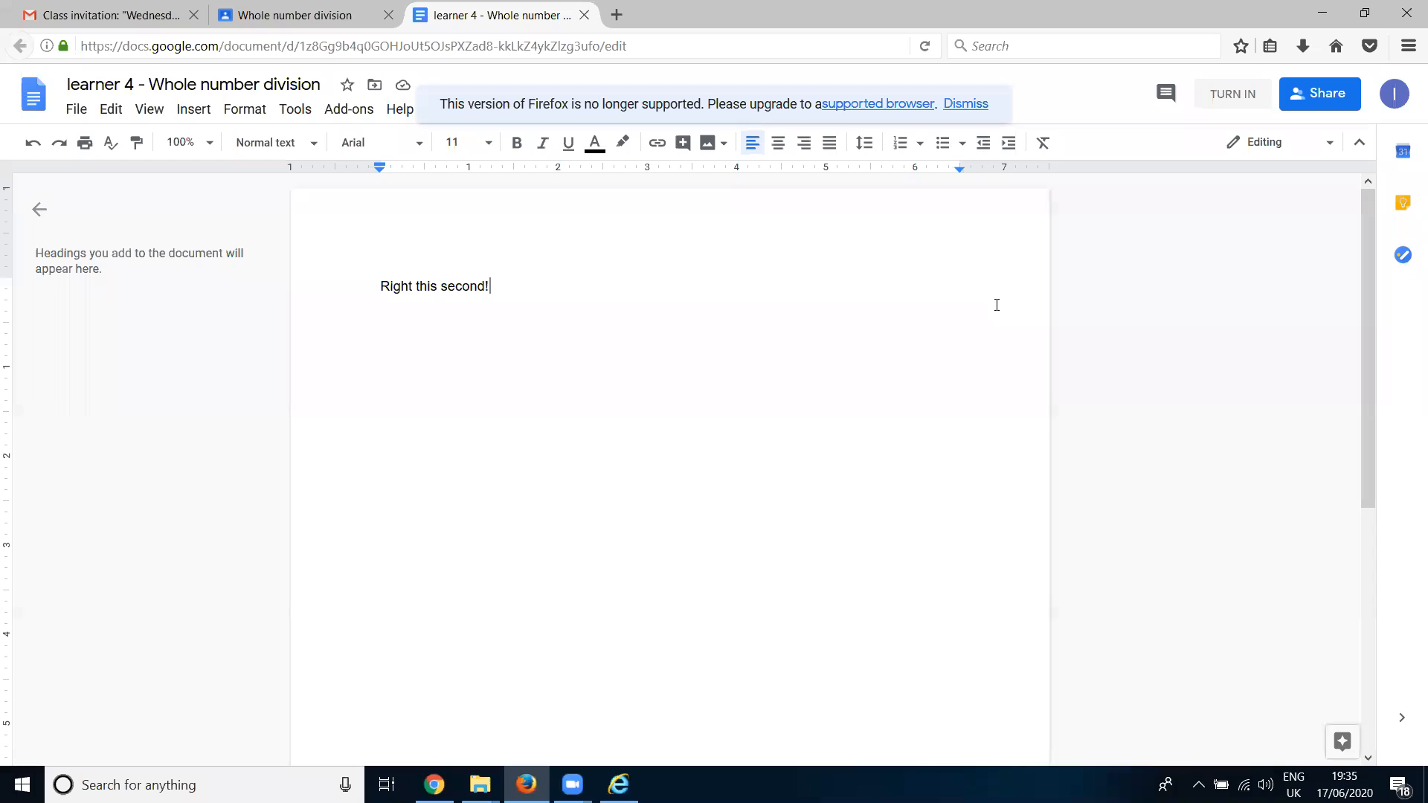
- Add the line "These are my answers to the fraction questions:" and, after a blank line, the placeholder answer "fuhufreurejrlp"
key("Return")
type("These are my answe")
key("BackSpace")
key("BackSpace")
key("BackSpace")
type("we")
key("BackSpace")
key("BackSpace")
type("s")
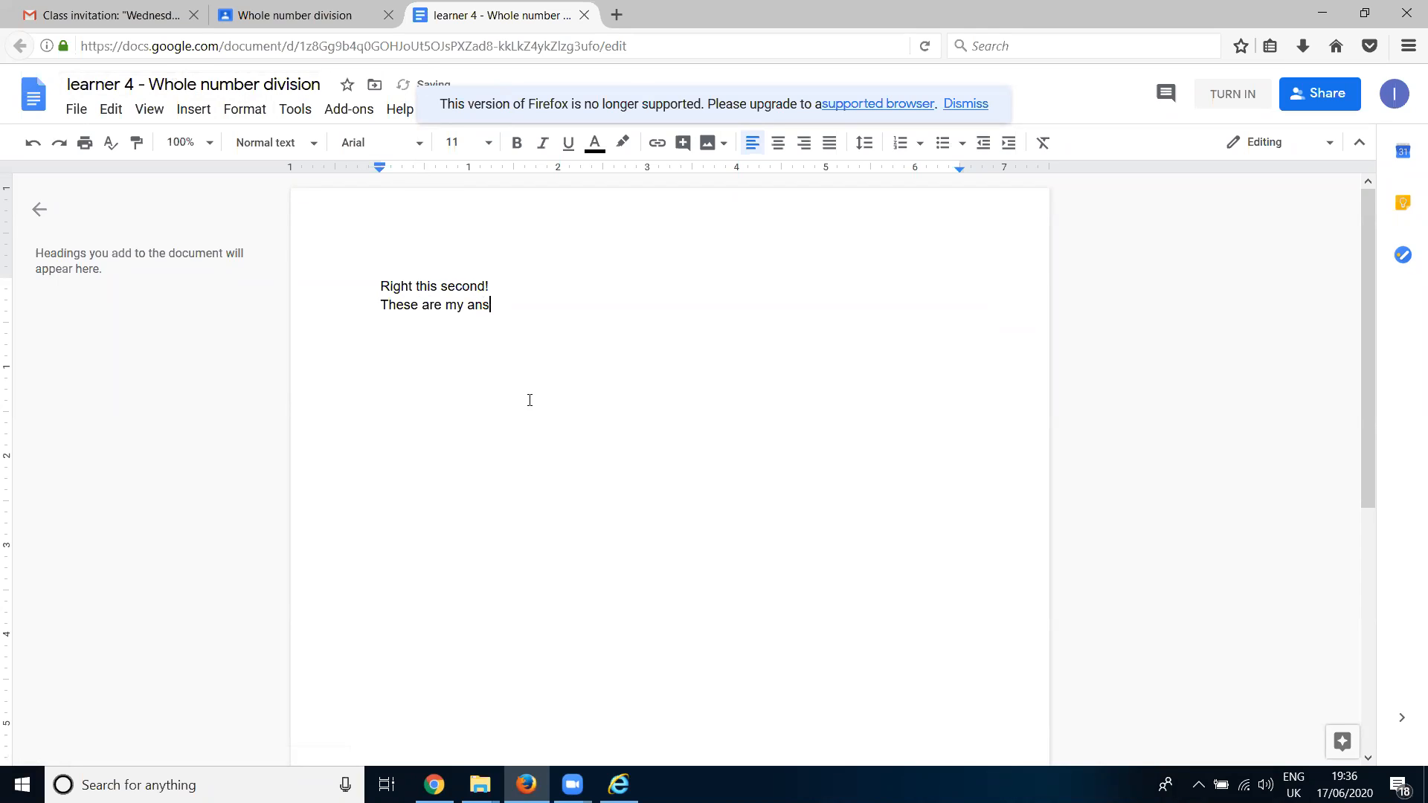
type("wers to the fraction question")
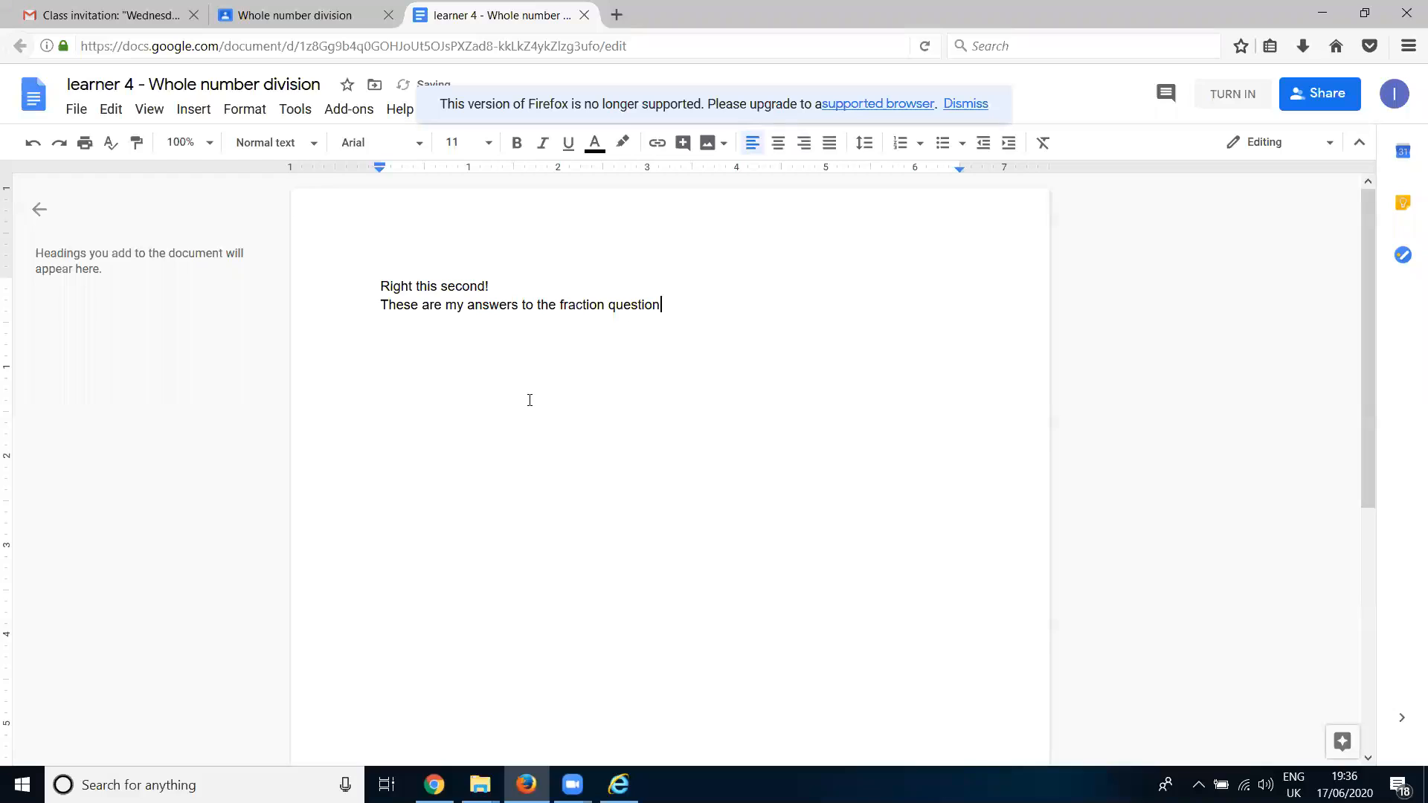
type("s:")
key("Return")
key("Return")
type("fuhufreurejrlp")
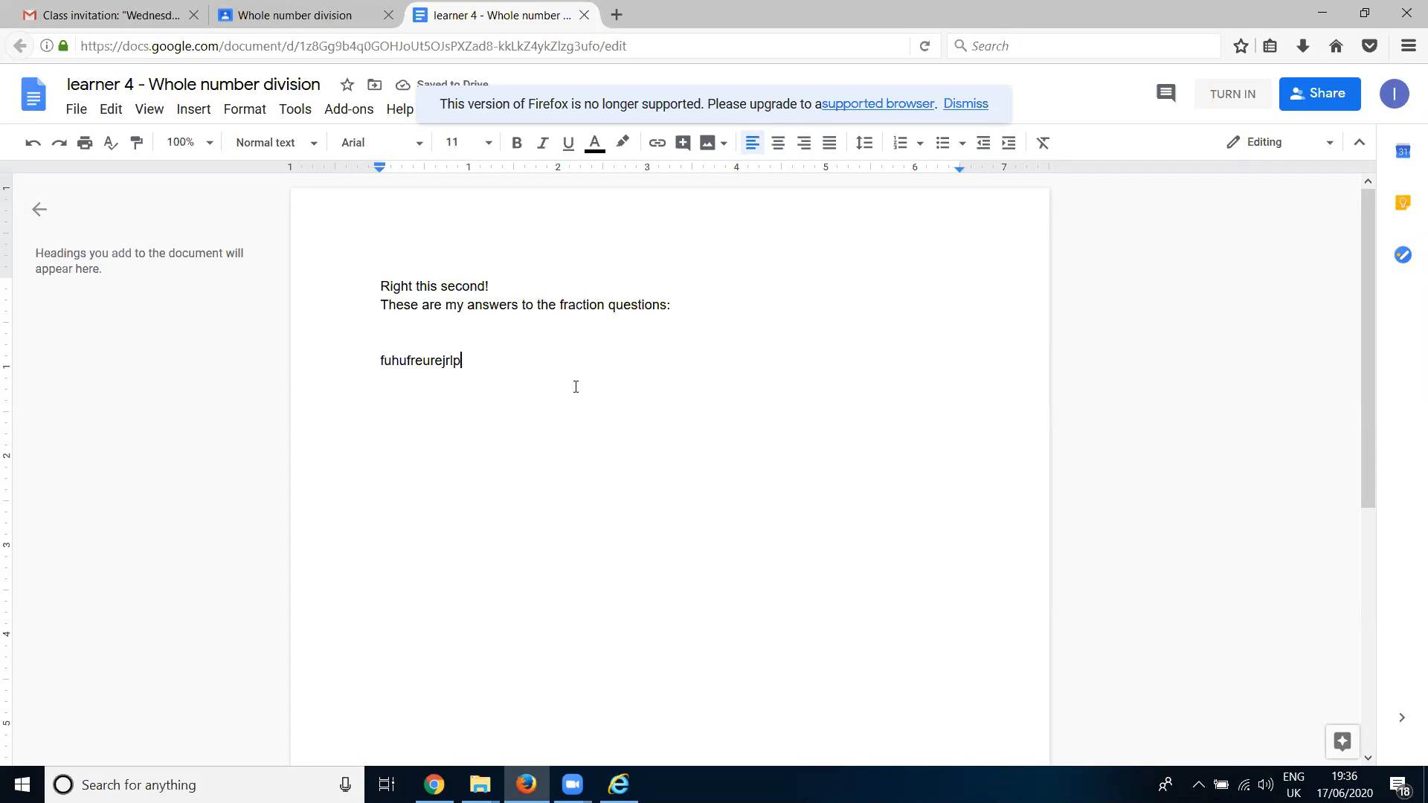
- Turn in the document for the "Whole number division" assignment and return to the Wednesday NEU Murder class stream
left_click(1250, 95)
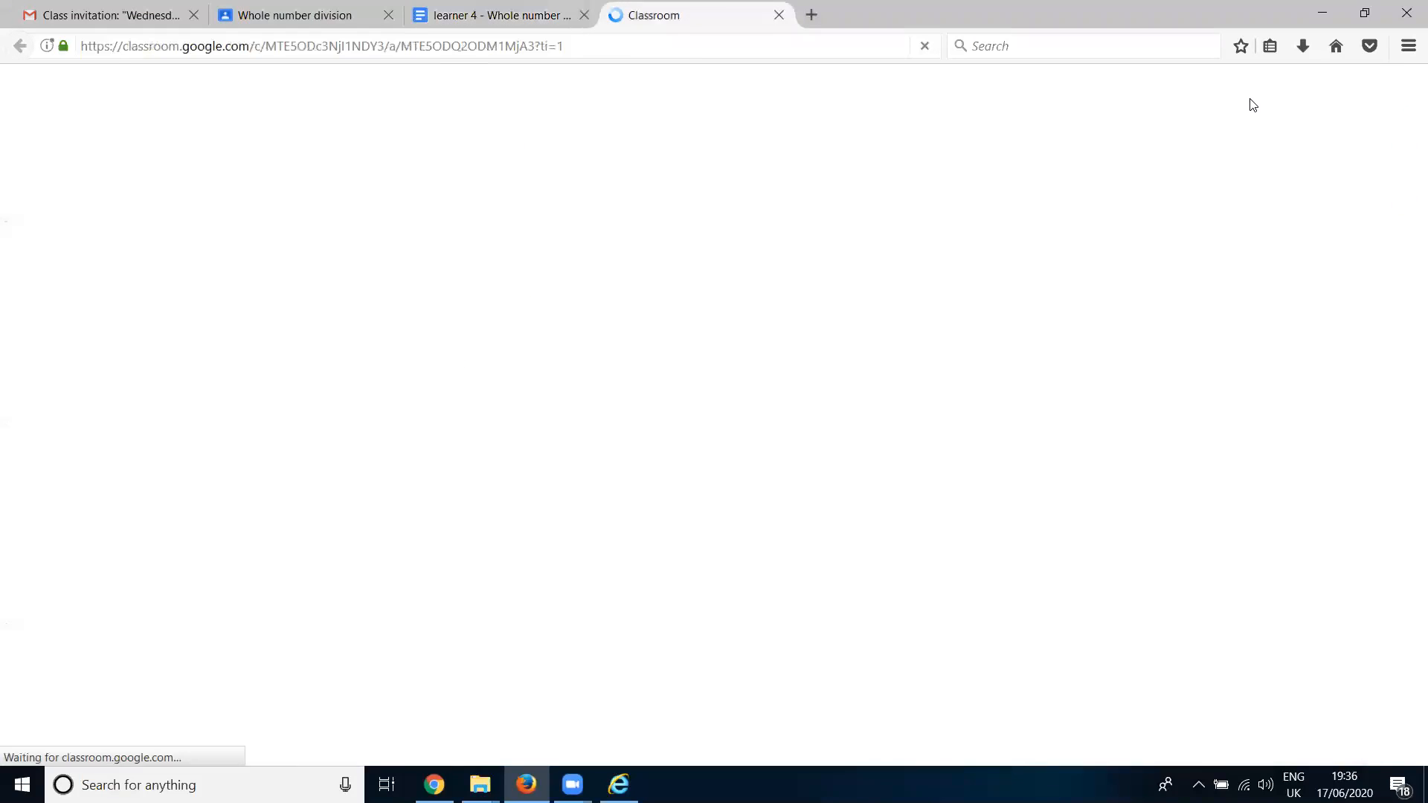
left_click(491, 16)
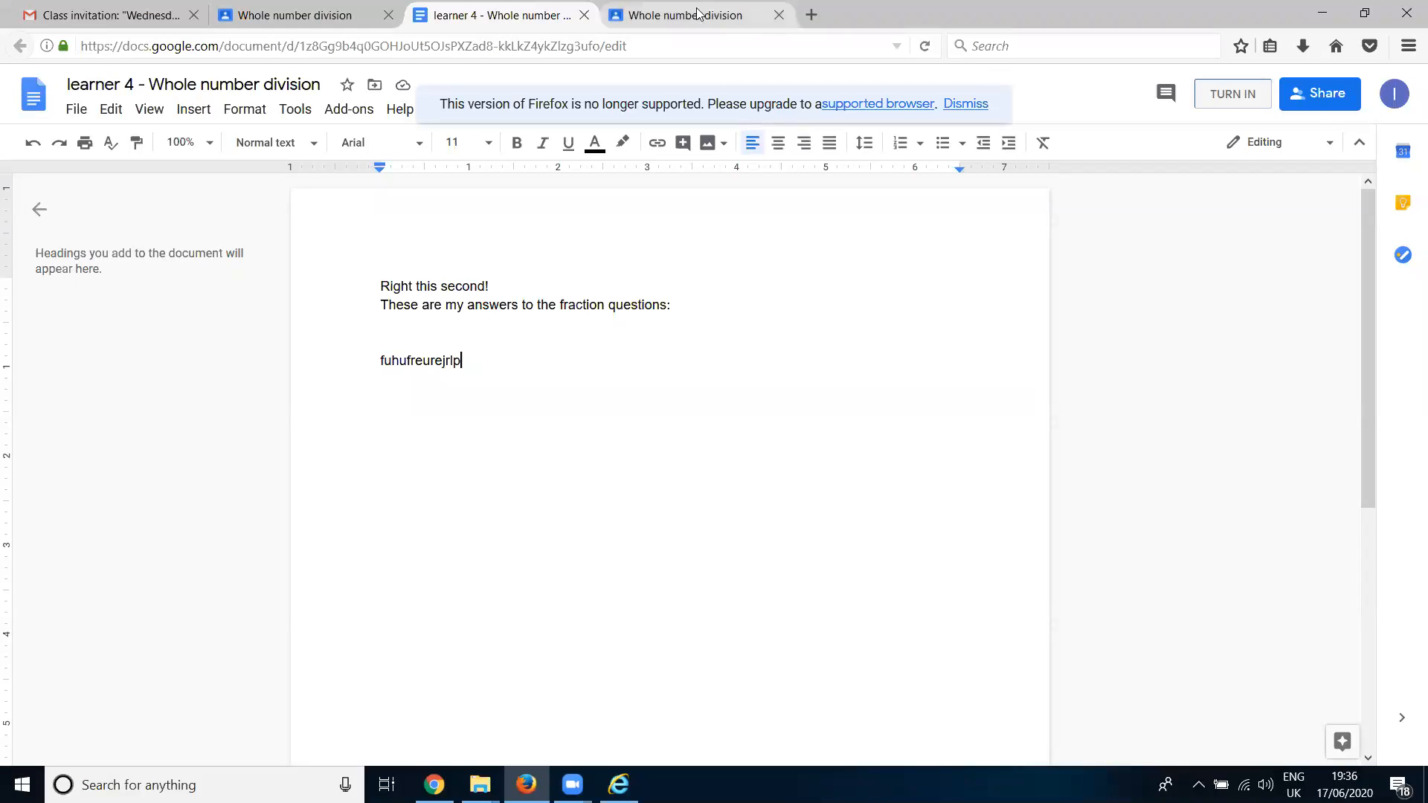
left_click(661, 9)
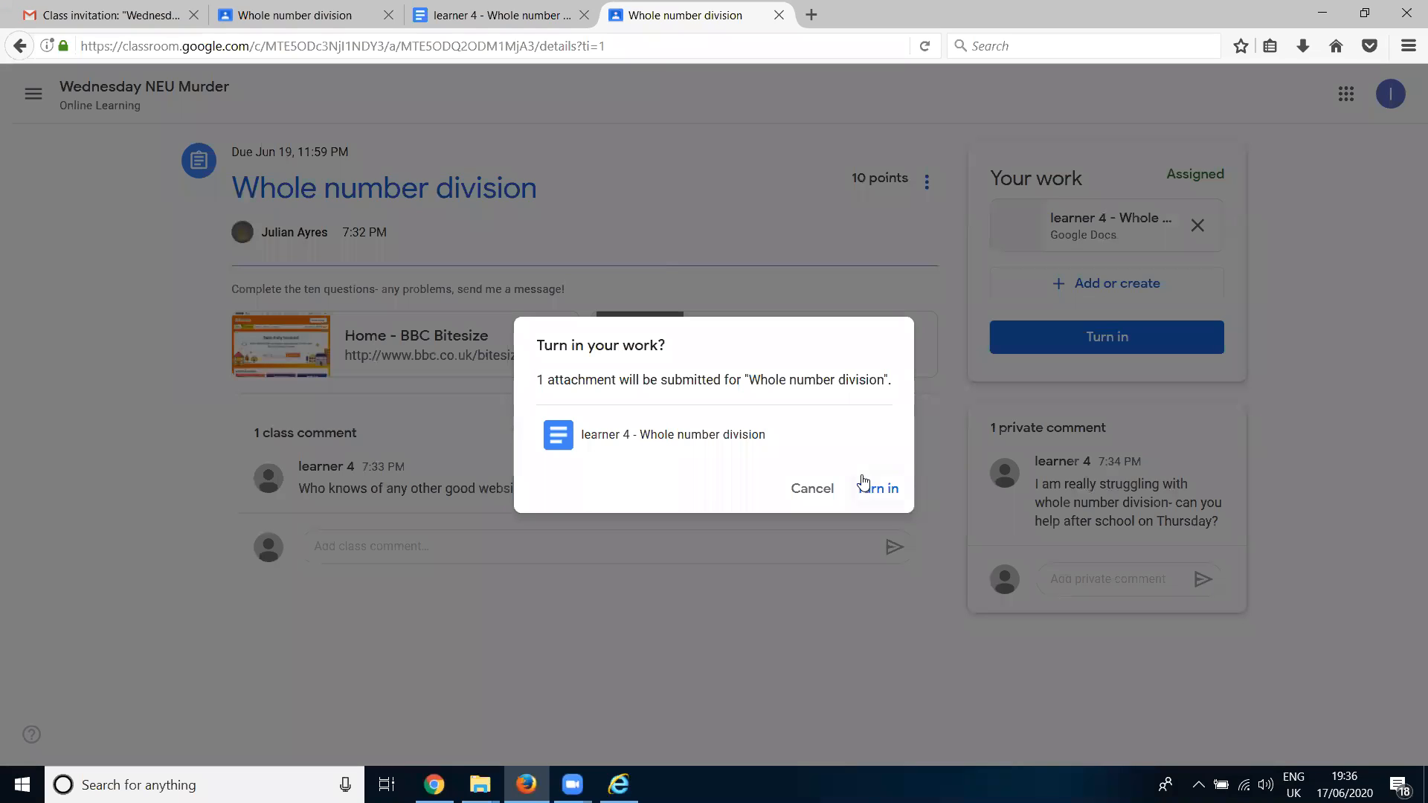
left_click(881, 496)
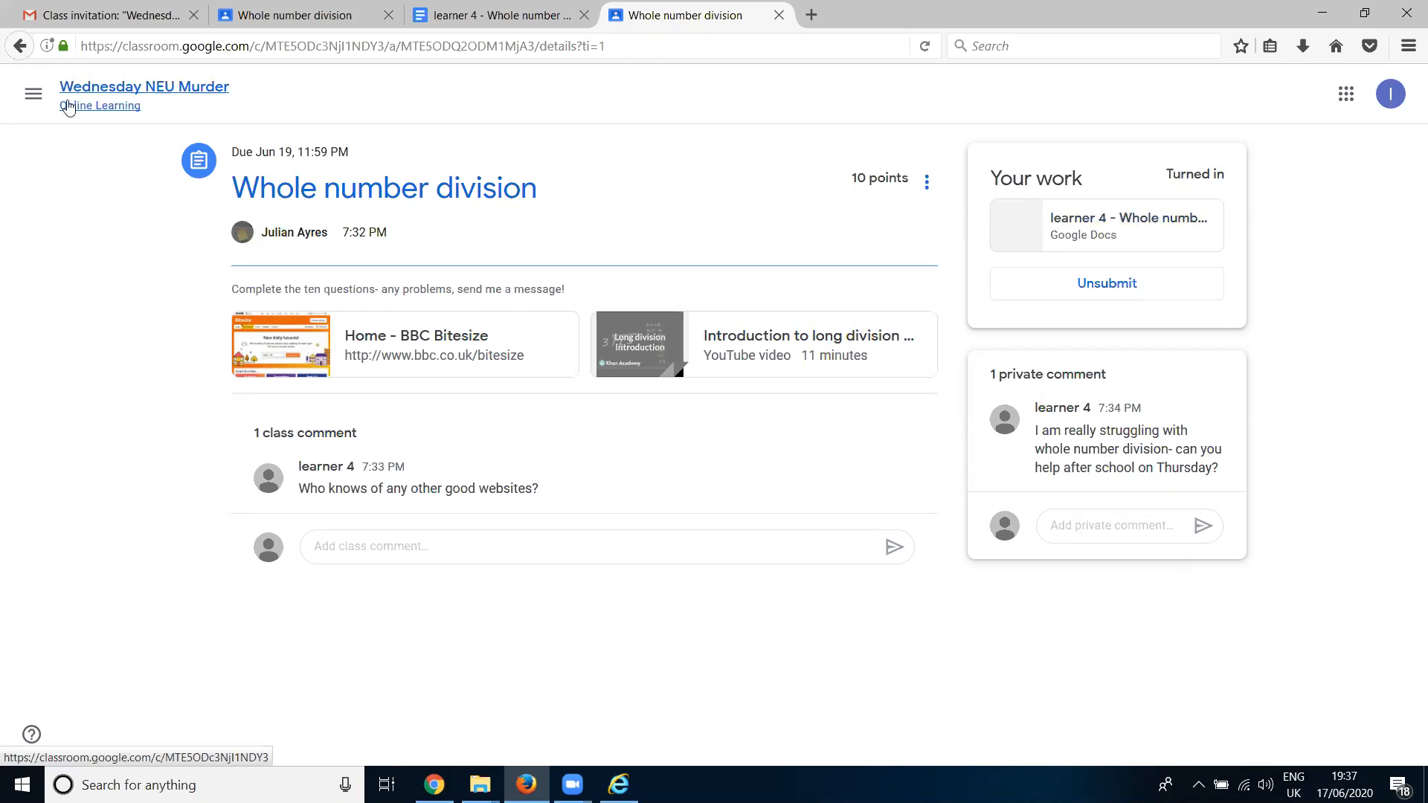
left_click(34, 98)
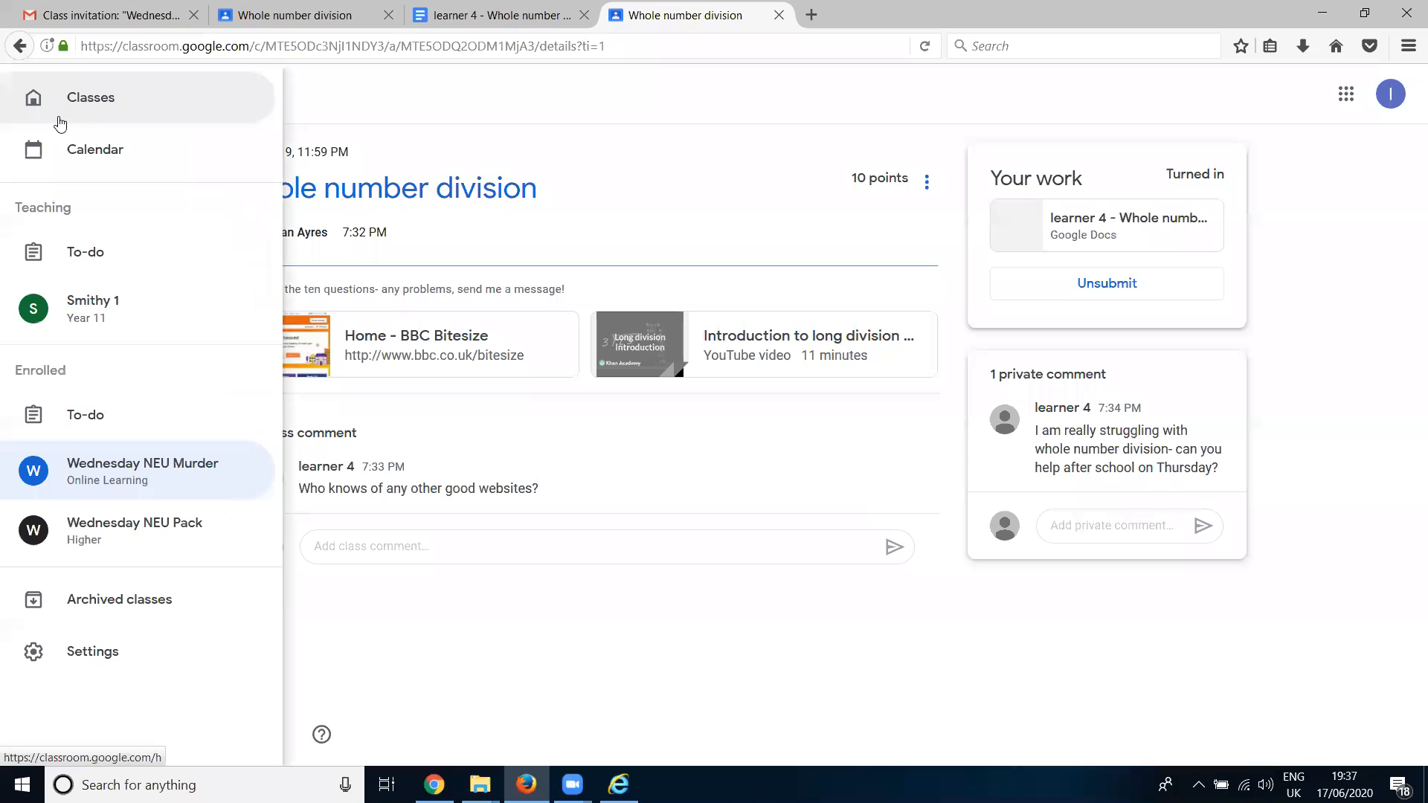
left_click(182, 491)
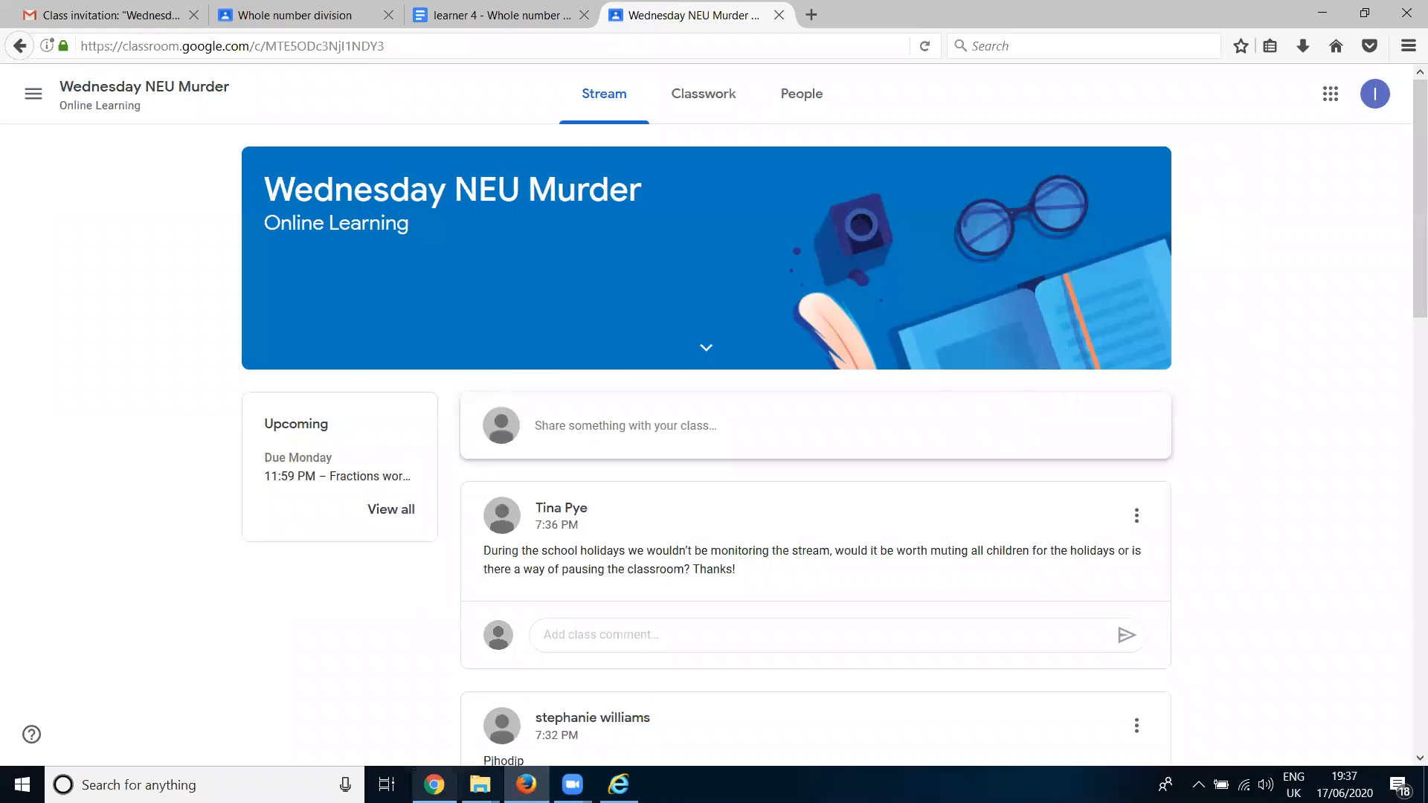
- Switch to the teacher's Classroom in Chrome and view the class comment on the "Whole number division" assignment
left_click(433, 785)
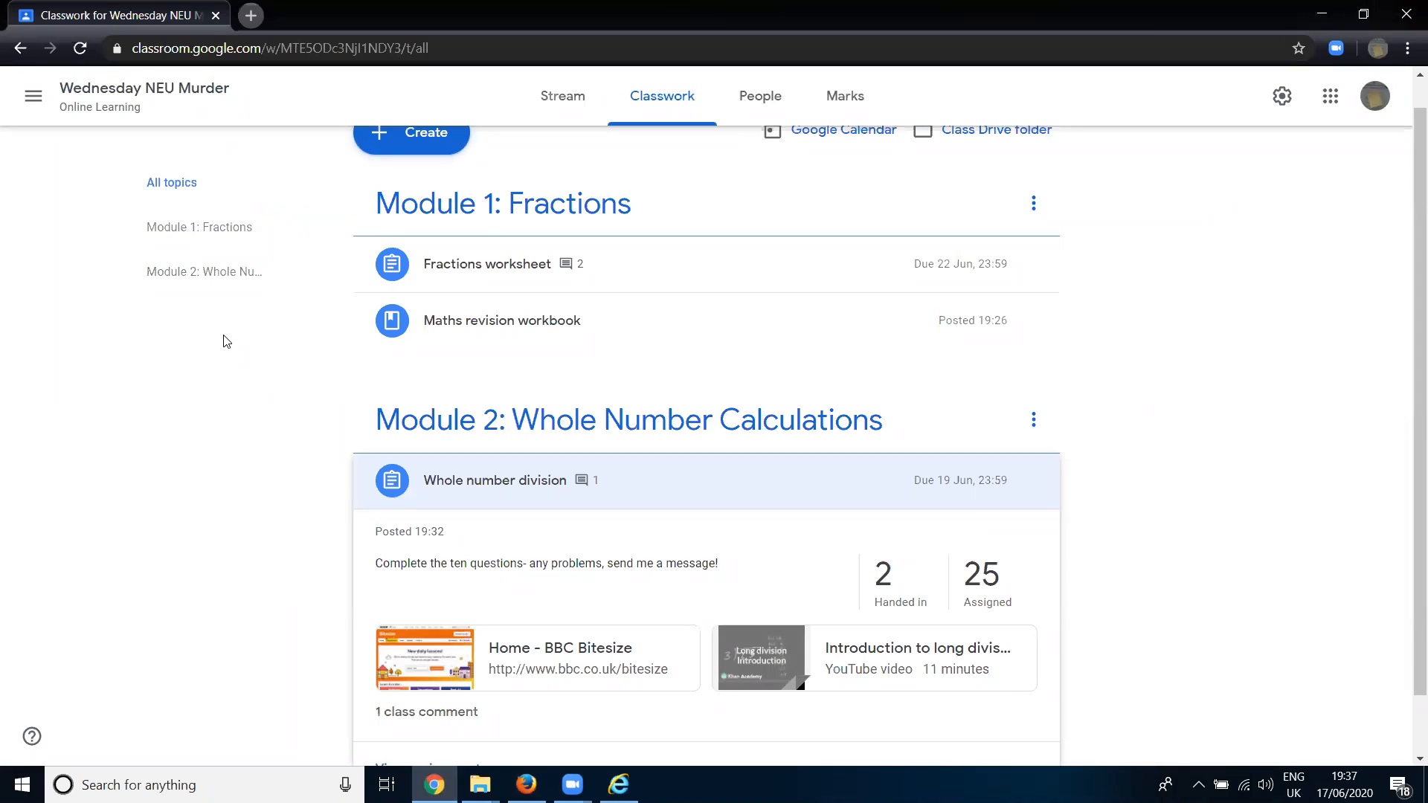
scroll(482, 243, "up", 1)
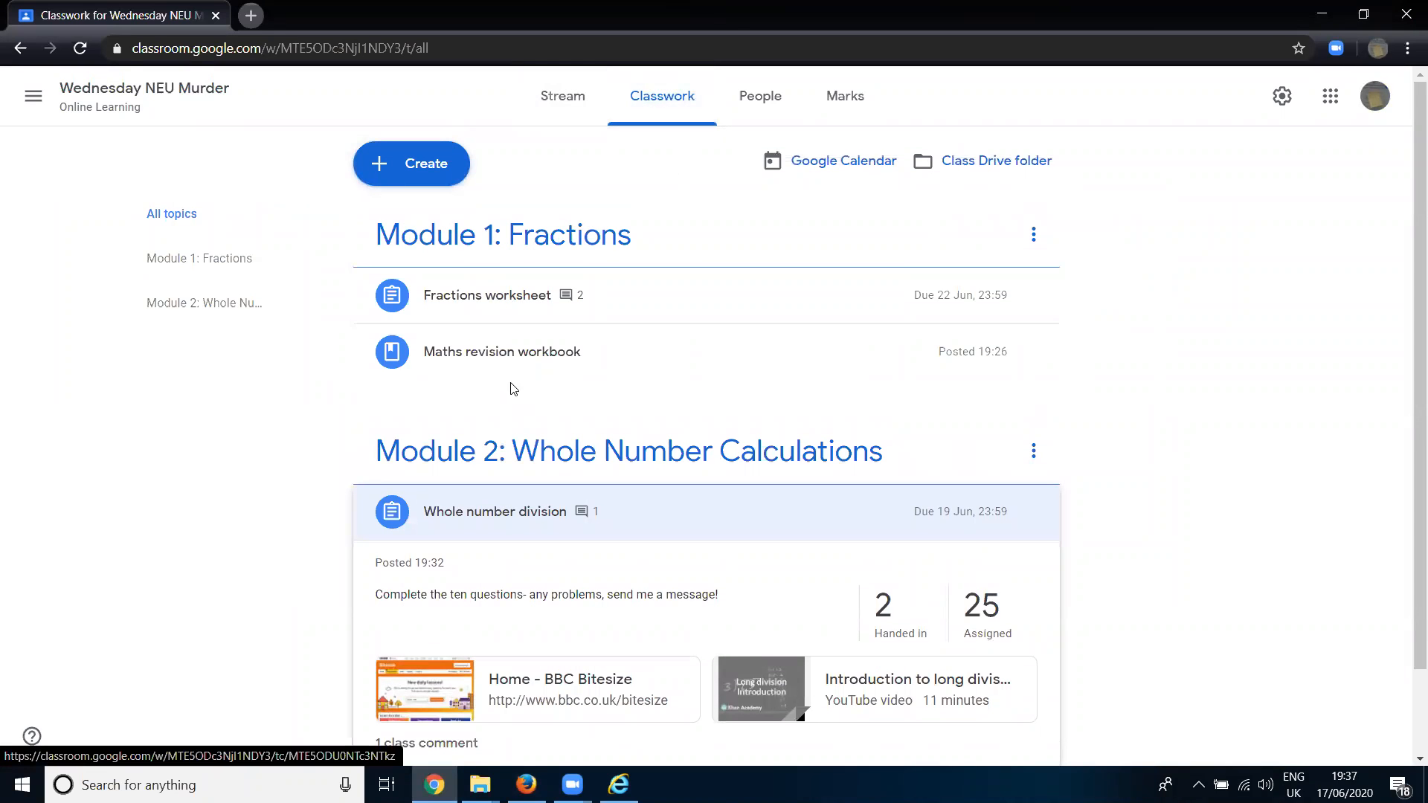
scroll(511, 386, "down", 2)
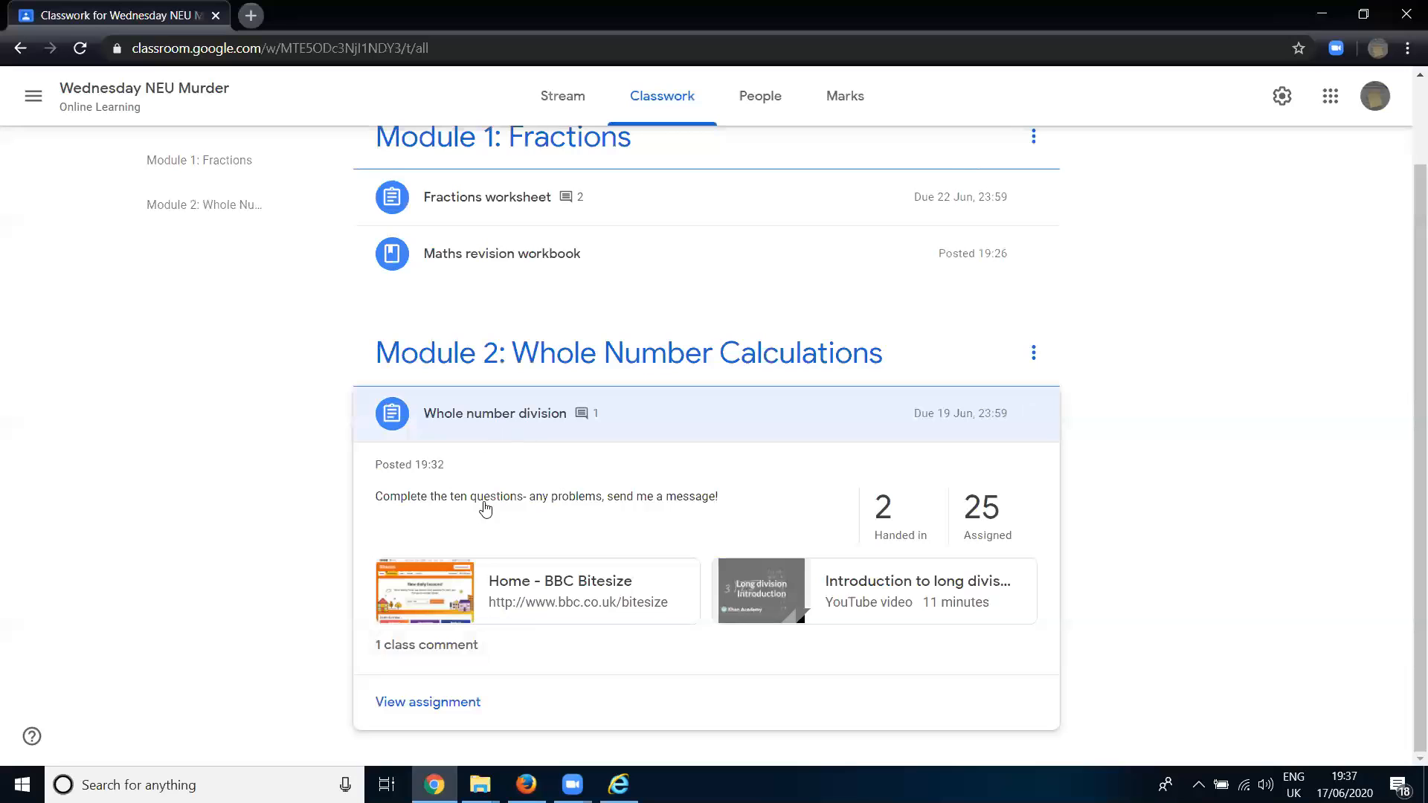
left_click(490, 418)
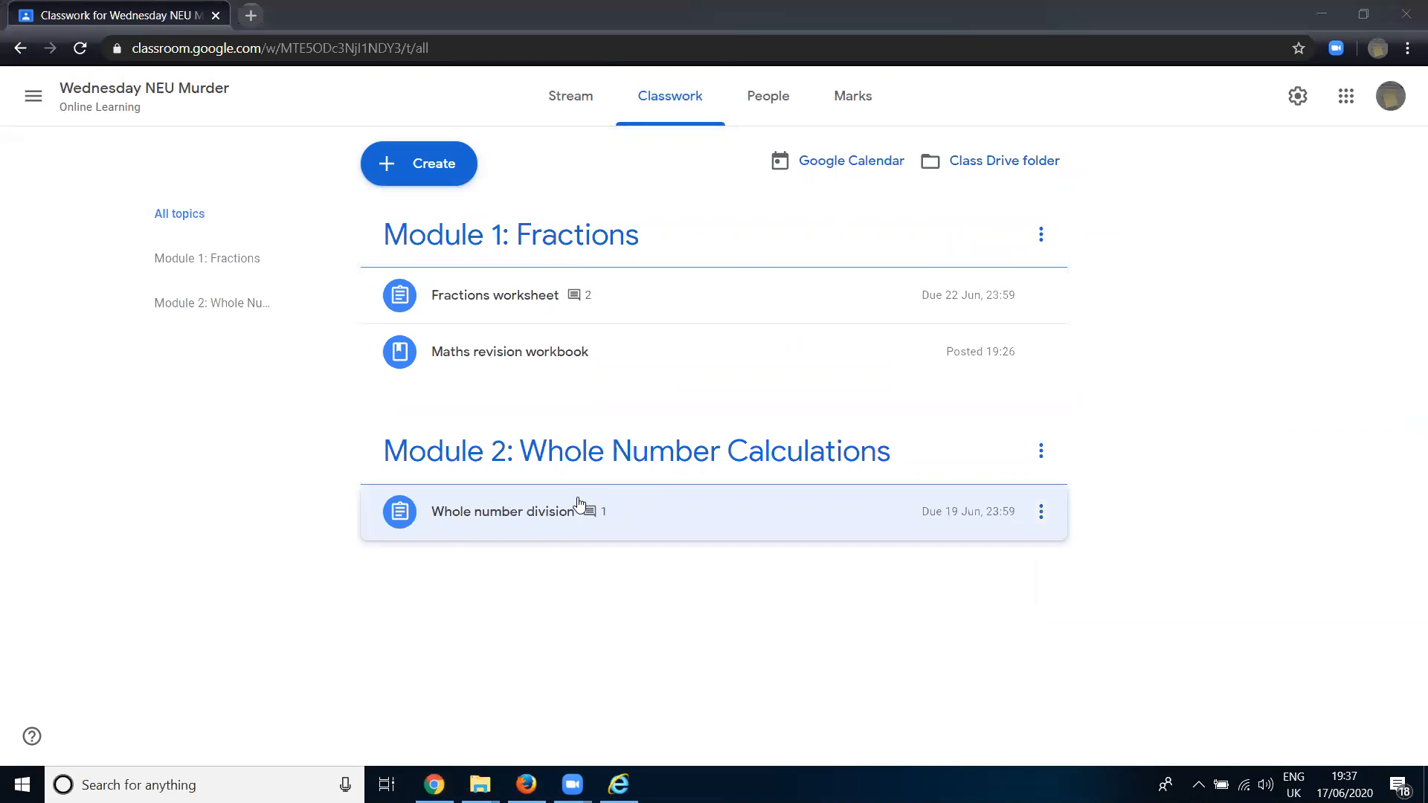
left_click(505, 520)
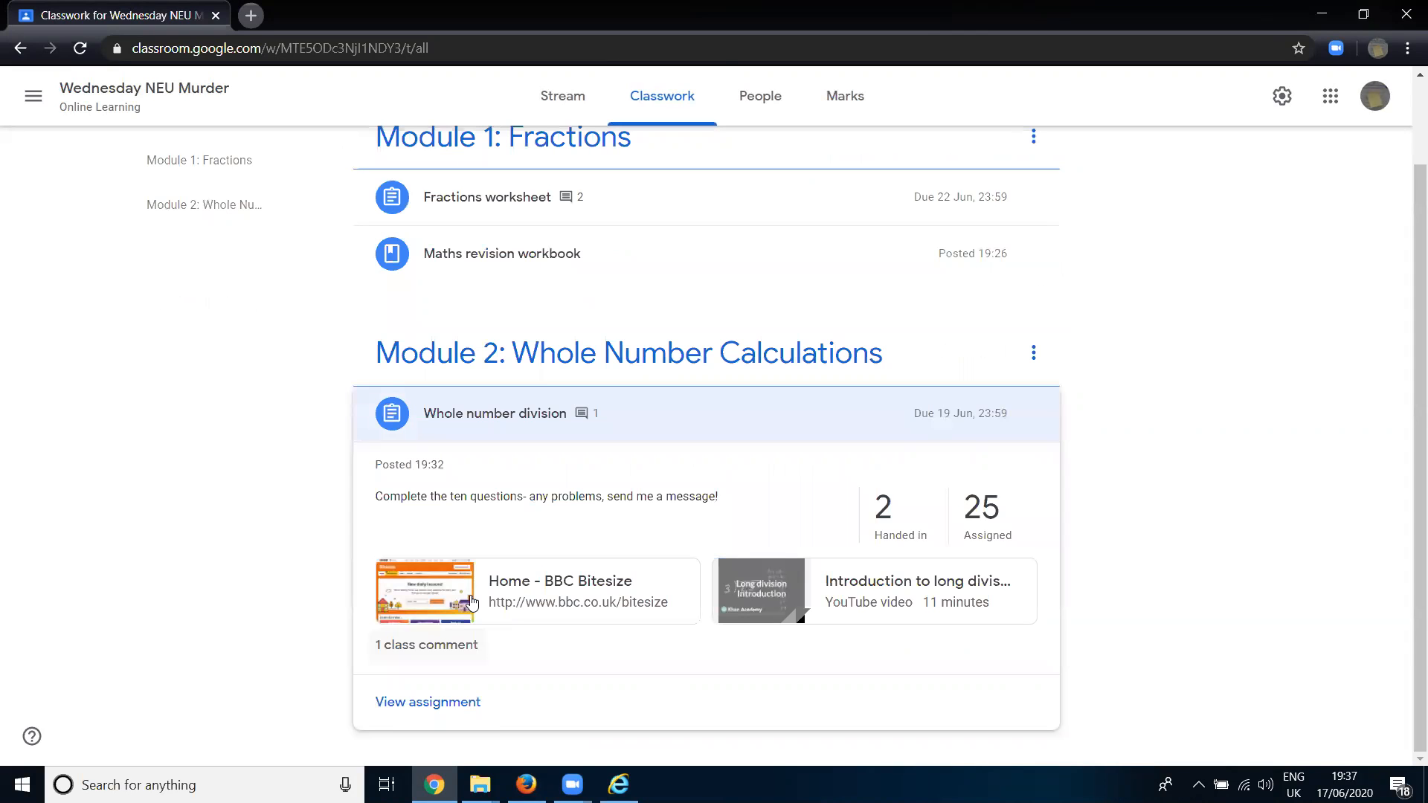
left_click(461, 645)
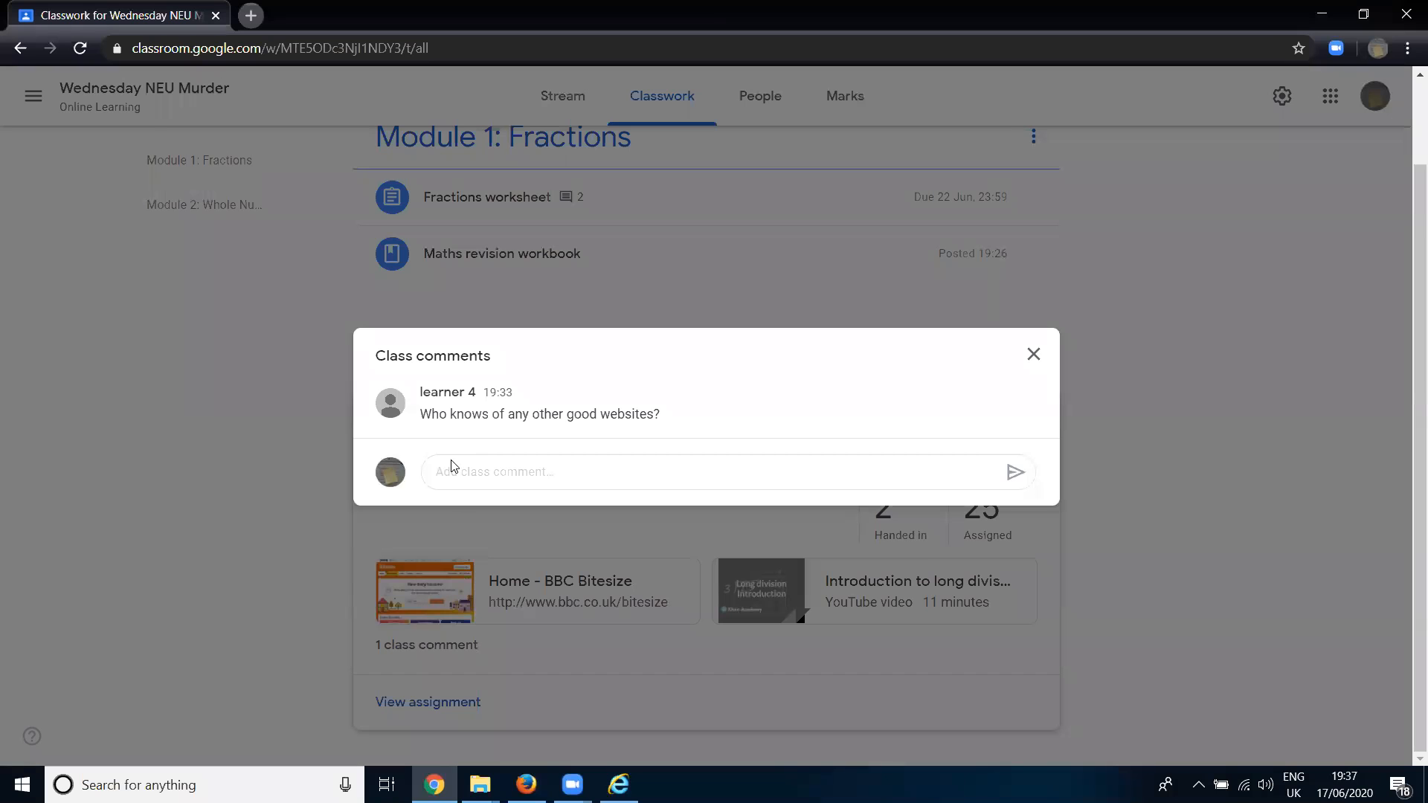
left_click(1034, 355)
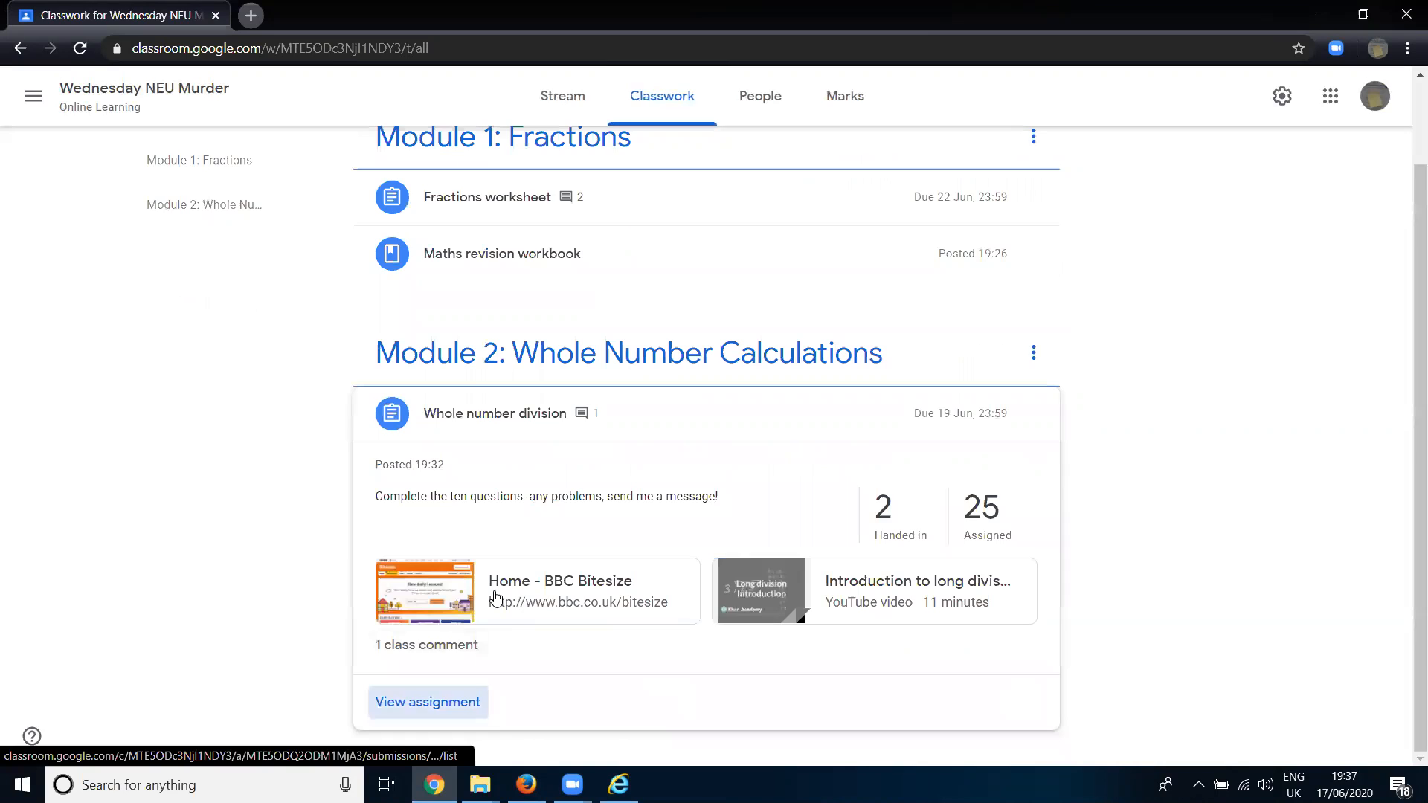
- Open the student work for the "Whole number division" assignment and review learner 4's submission and private comment
left_click(428, 702)
scroll(748, 377, "down", 3)
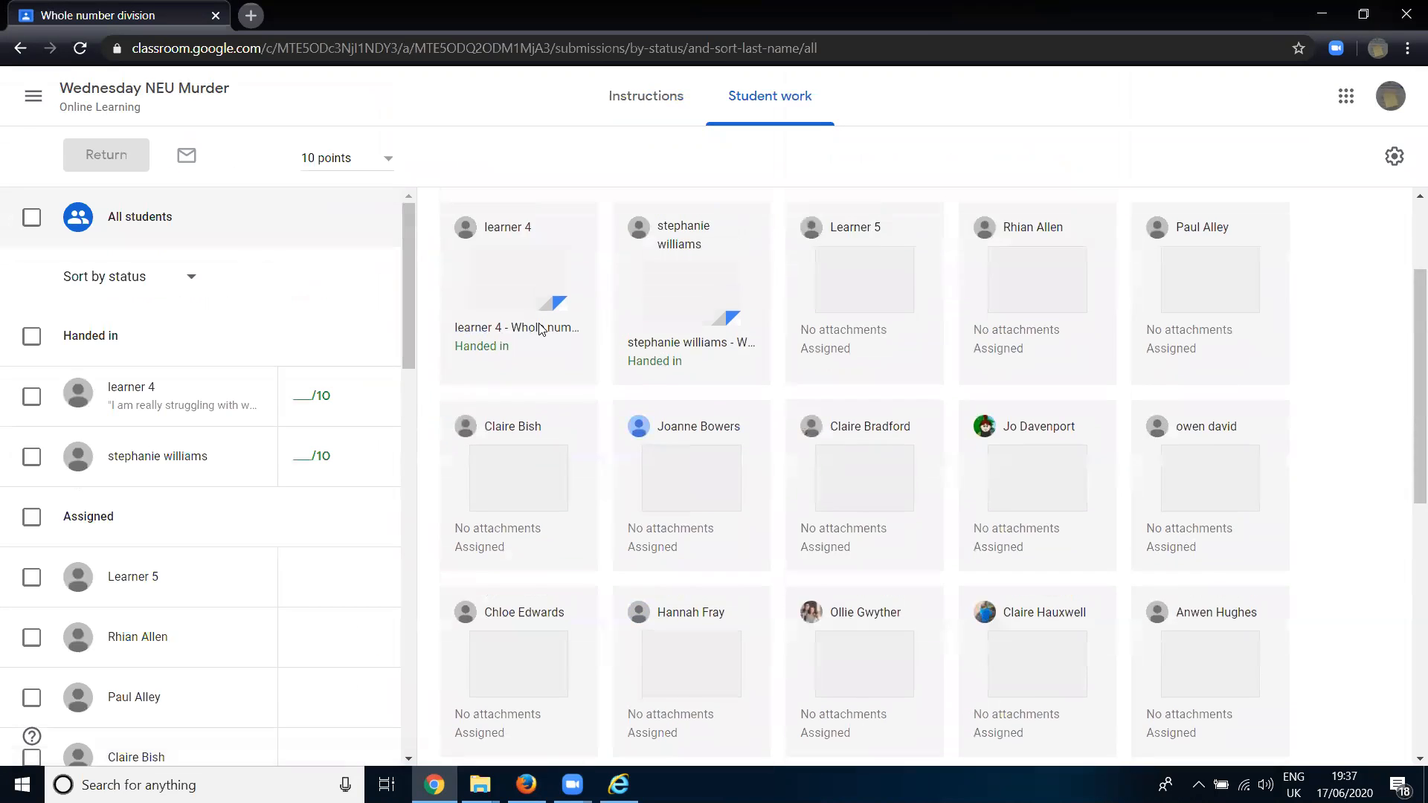
scroll(548, 323, "up", 1)
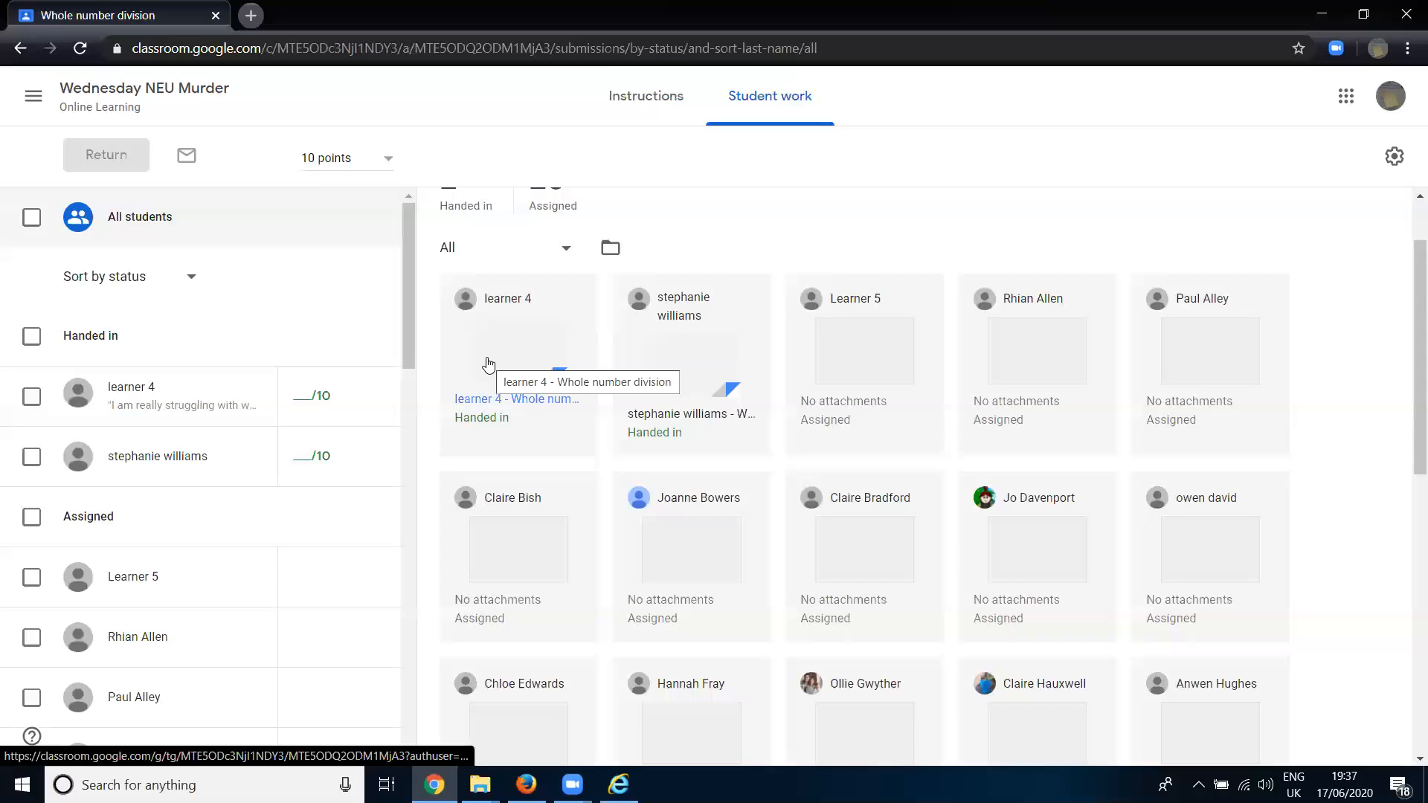
left_click(181, 413)
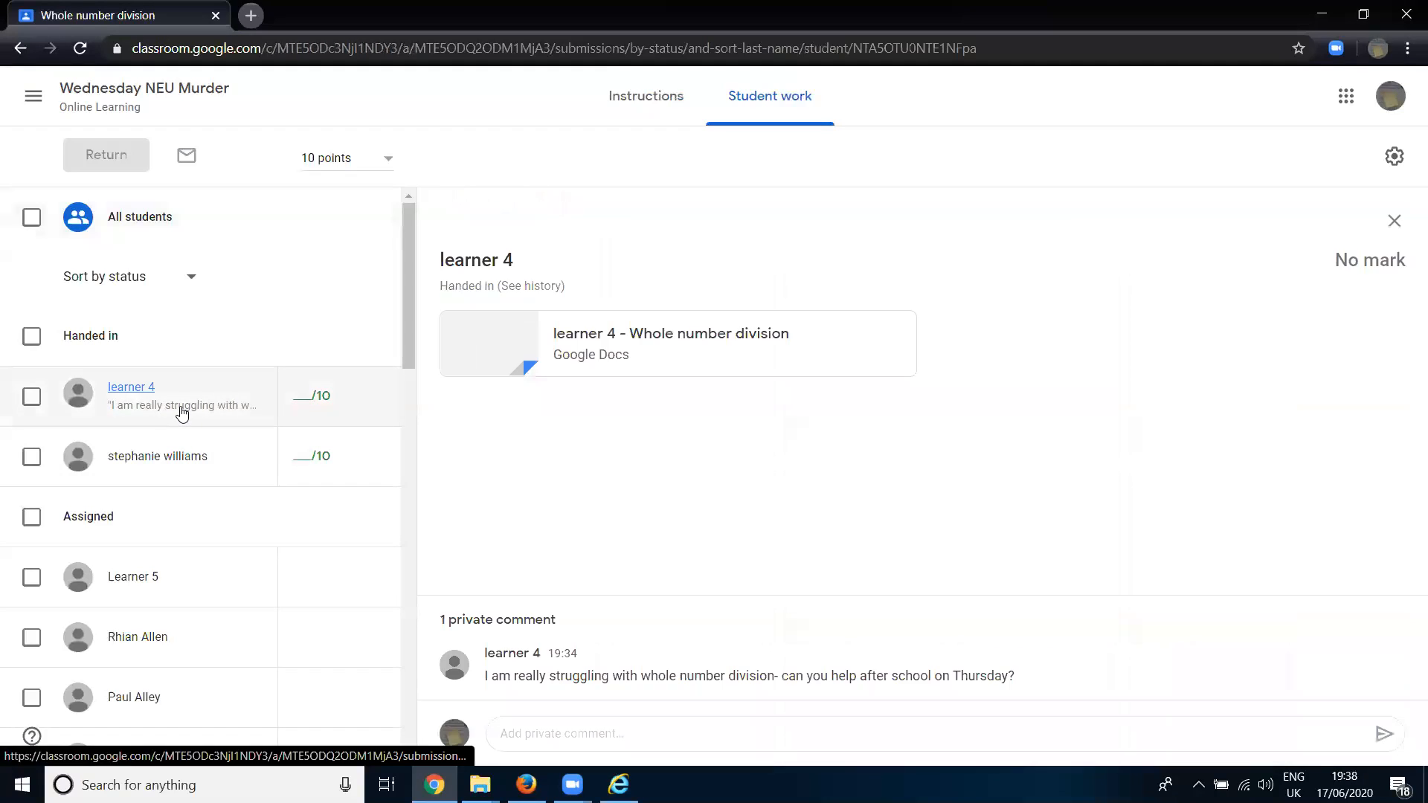
left_click(698, 723)
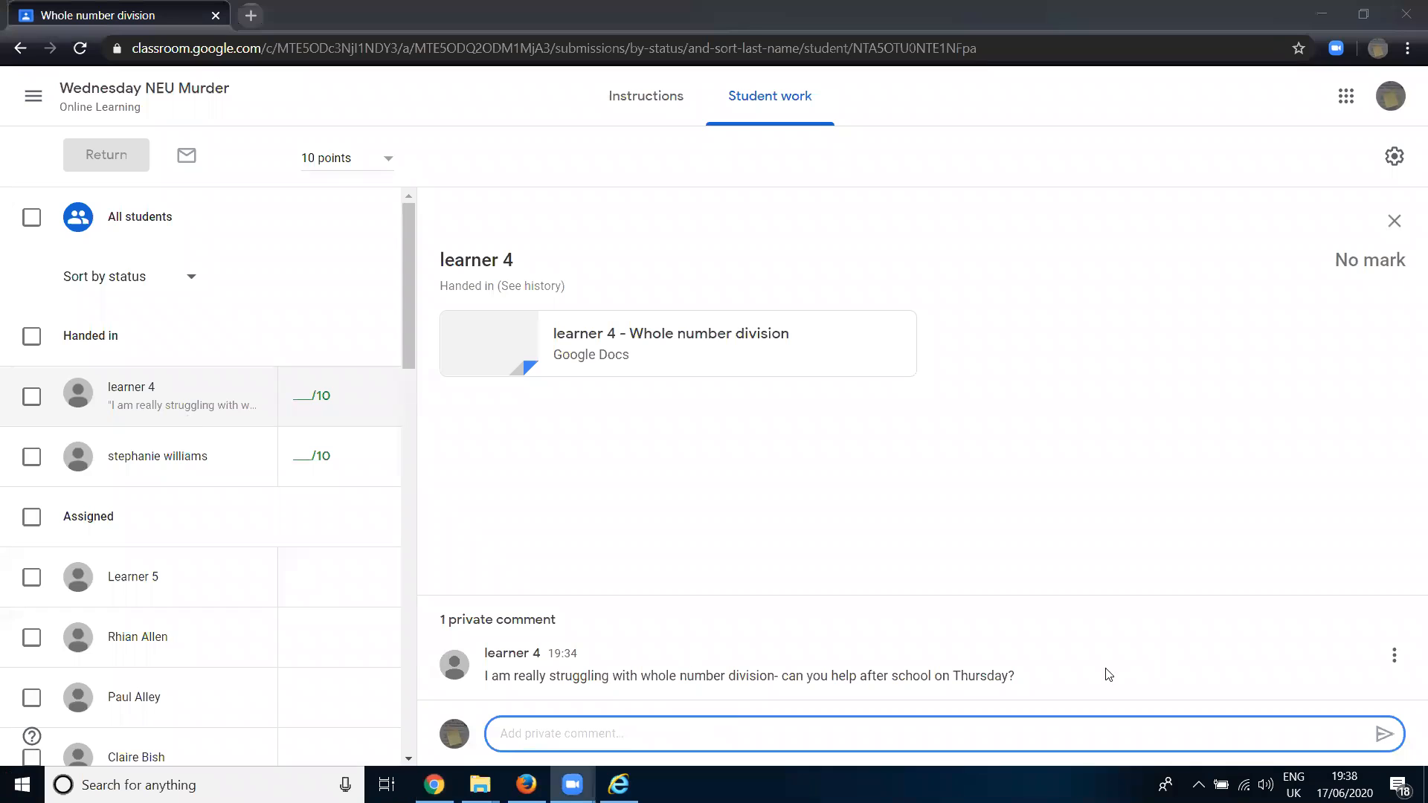
left_click(794, 729)
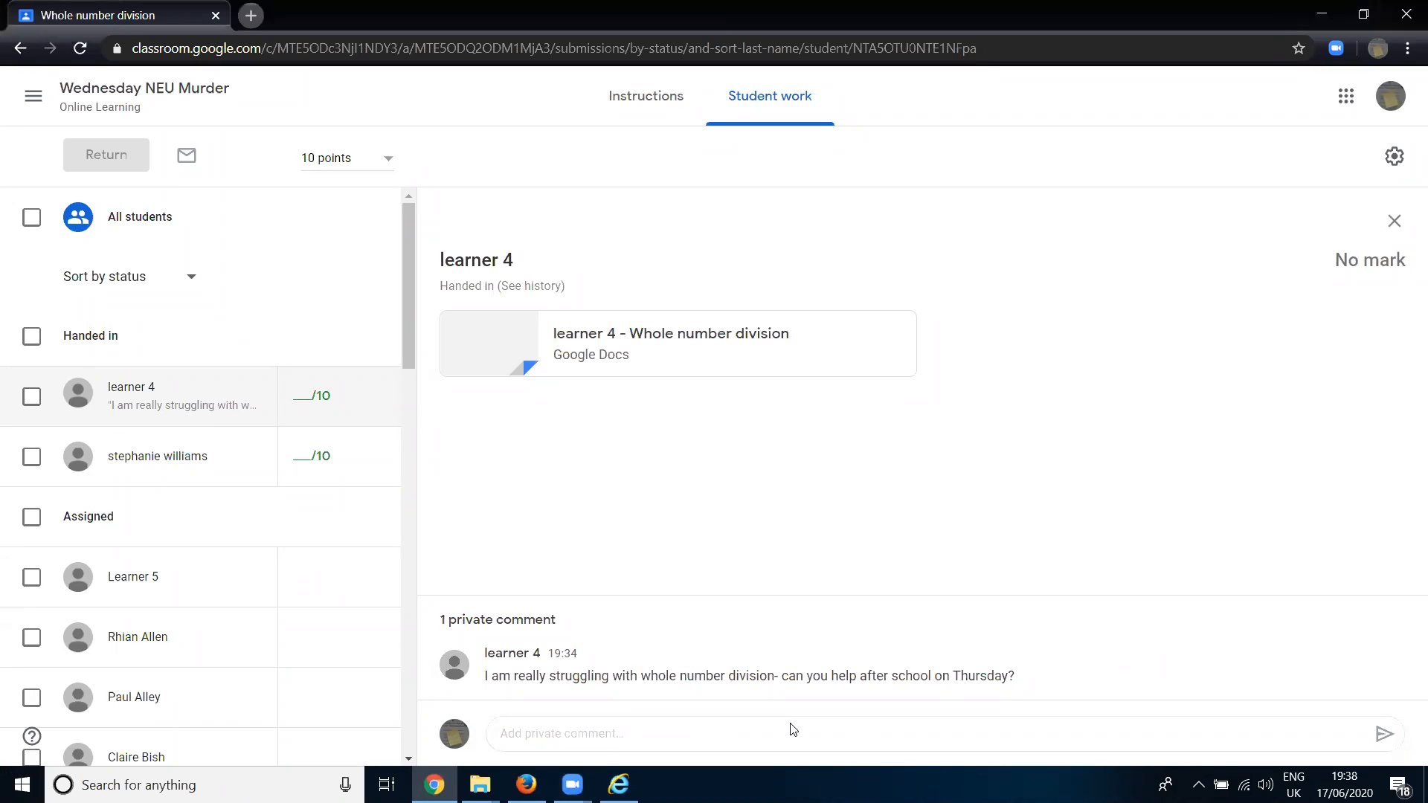
left_click(784, 731)
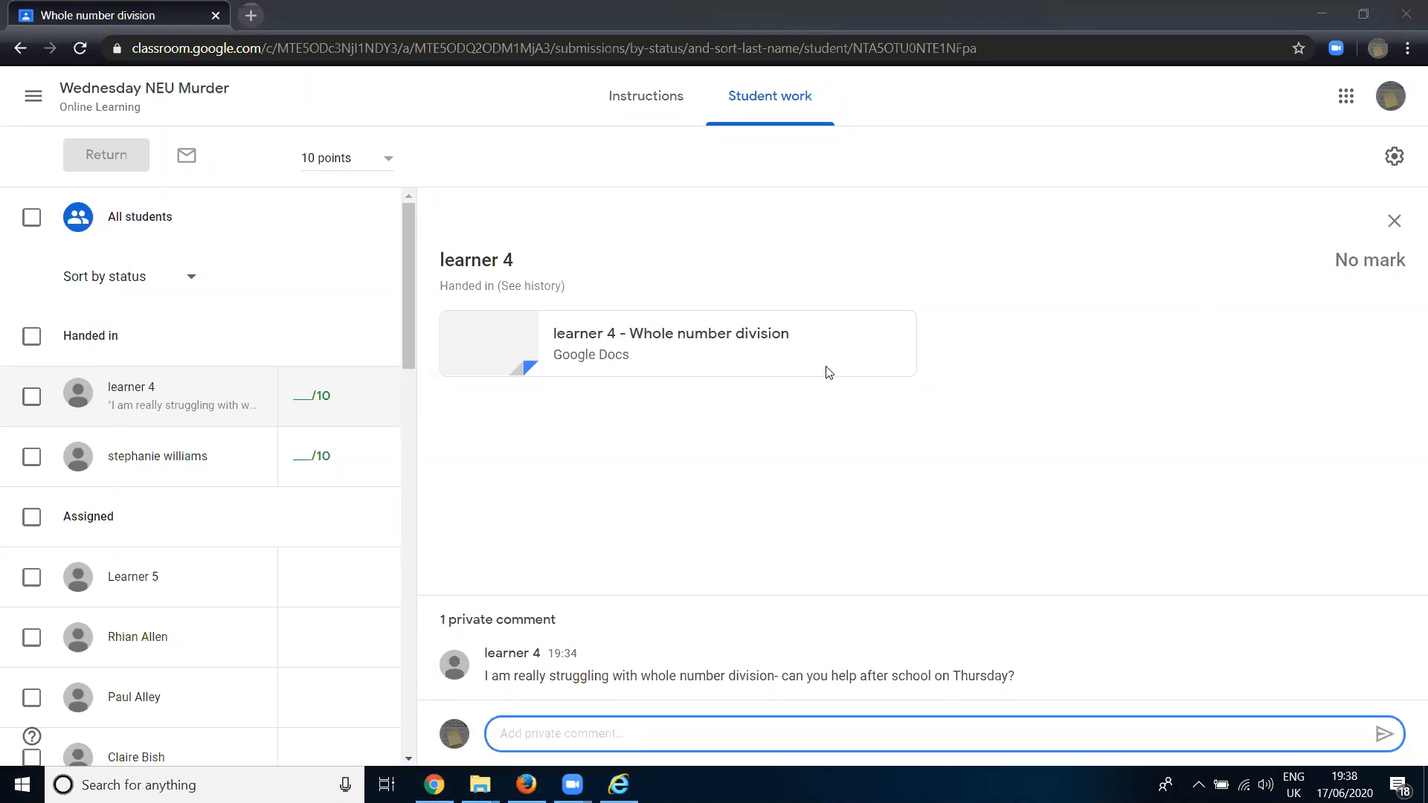
- Open learner 4's "Whole number division" document and add the comment "Great work!" at the end of the fraction questions line
left_click(634, 349)
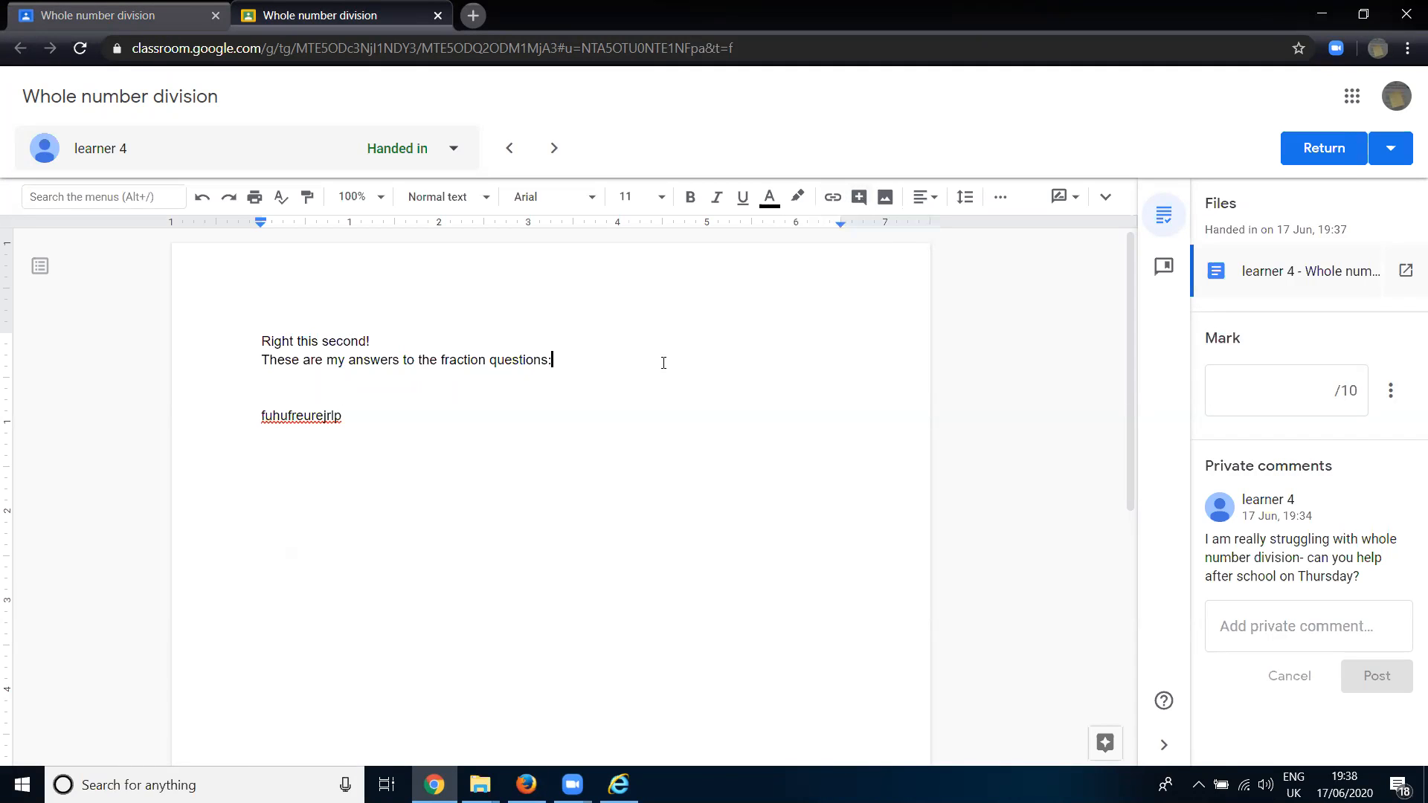
left_click(859, 200)
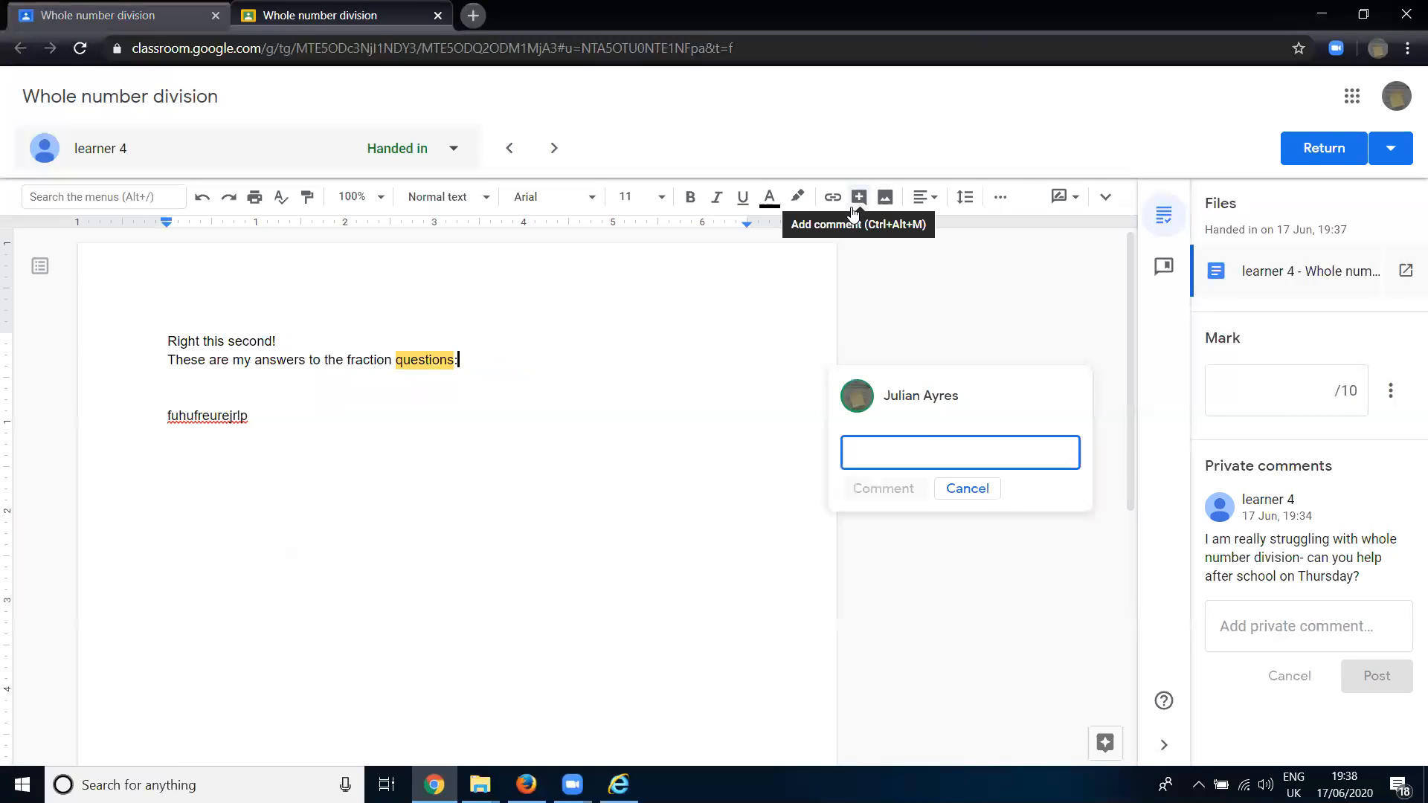
type("Great work!")
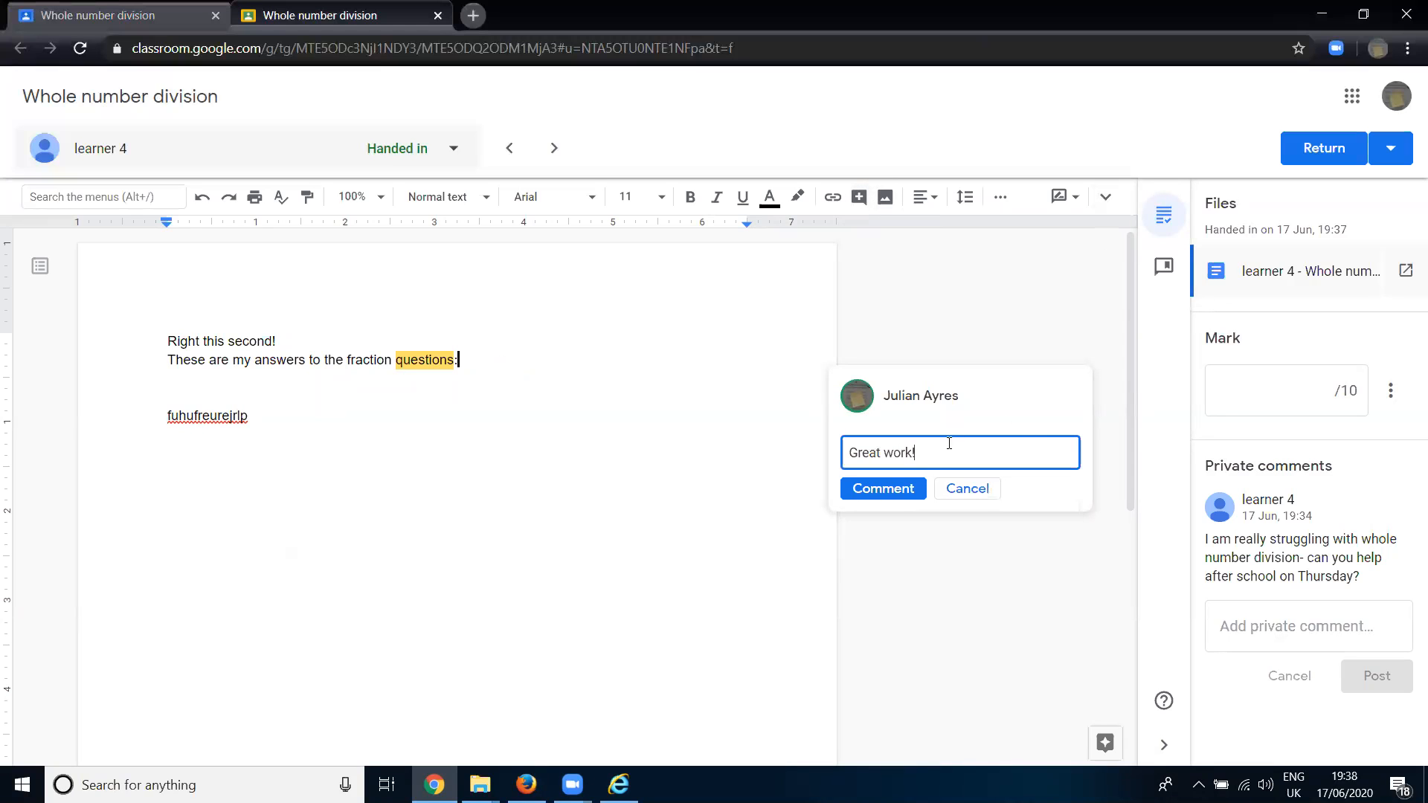
left_click(883, 489)
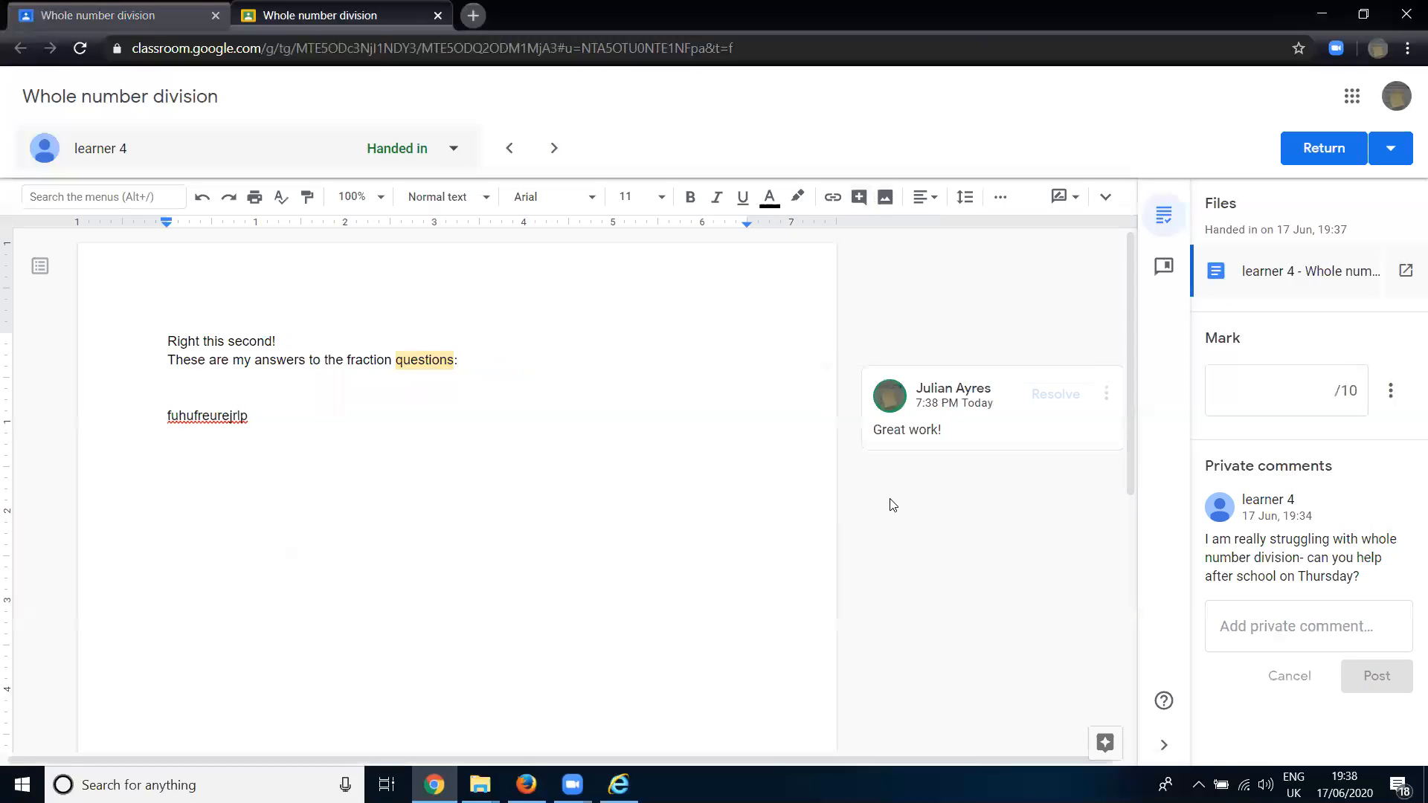
- Give learner 4's document a mark of 10 out of 10 and return the submission to the student
left_click(1246, 381)
type("10")
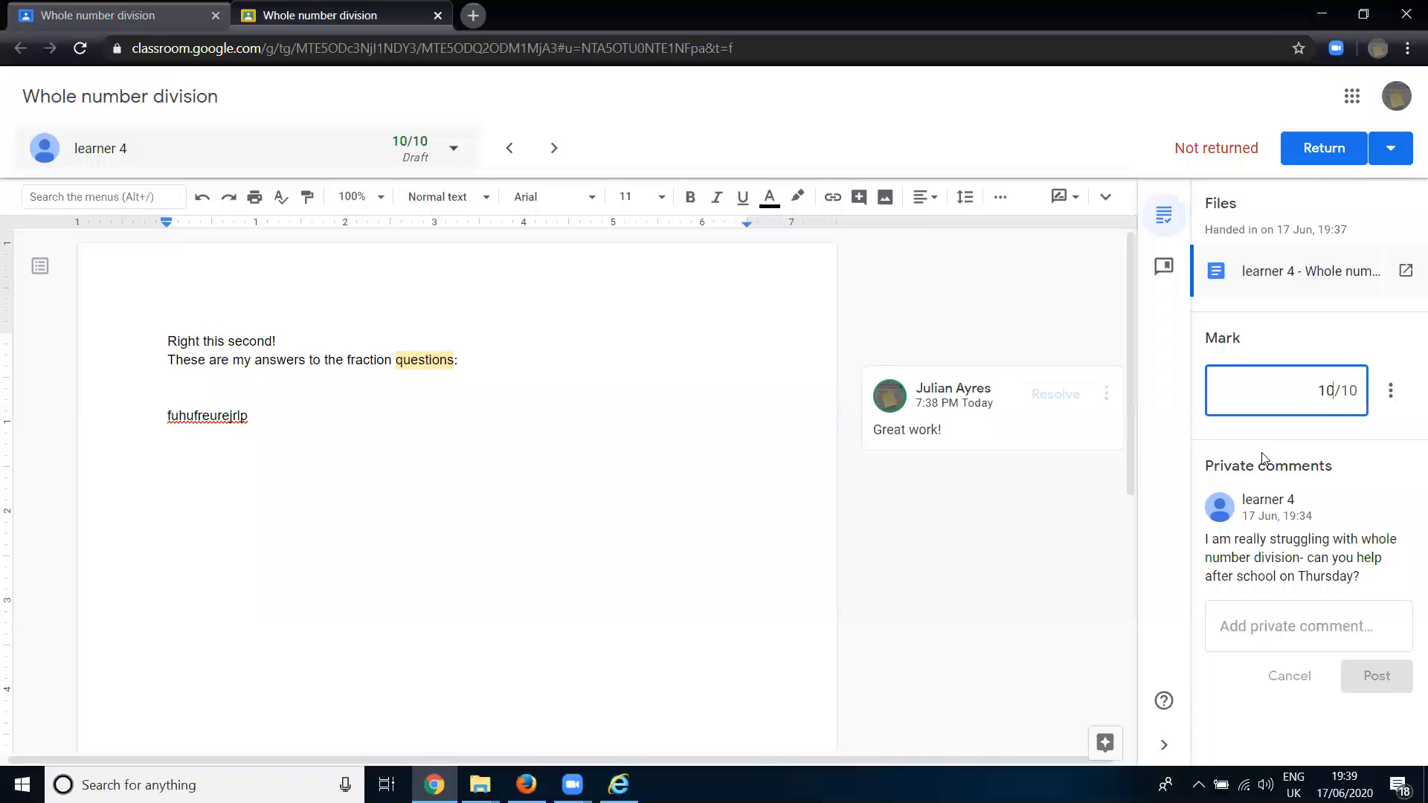
left_click(1392, 151)
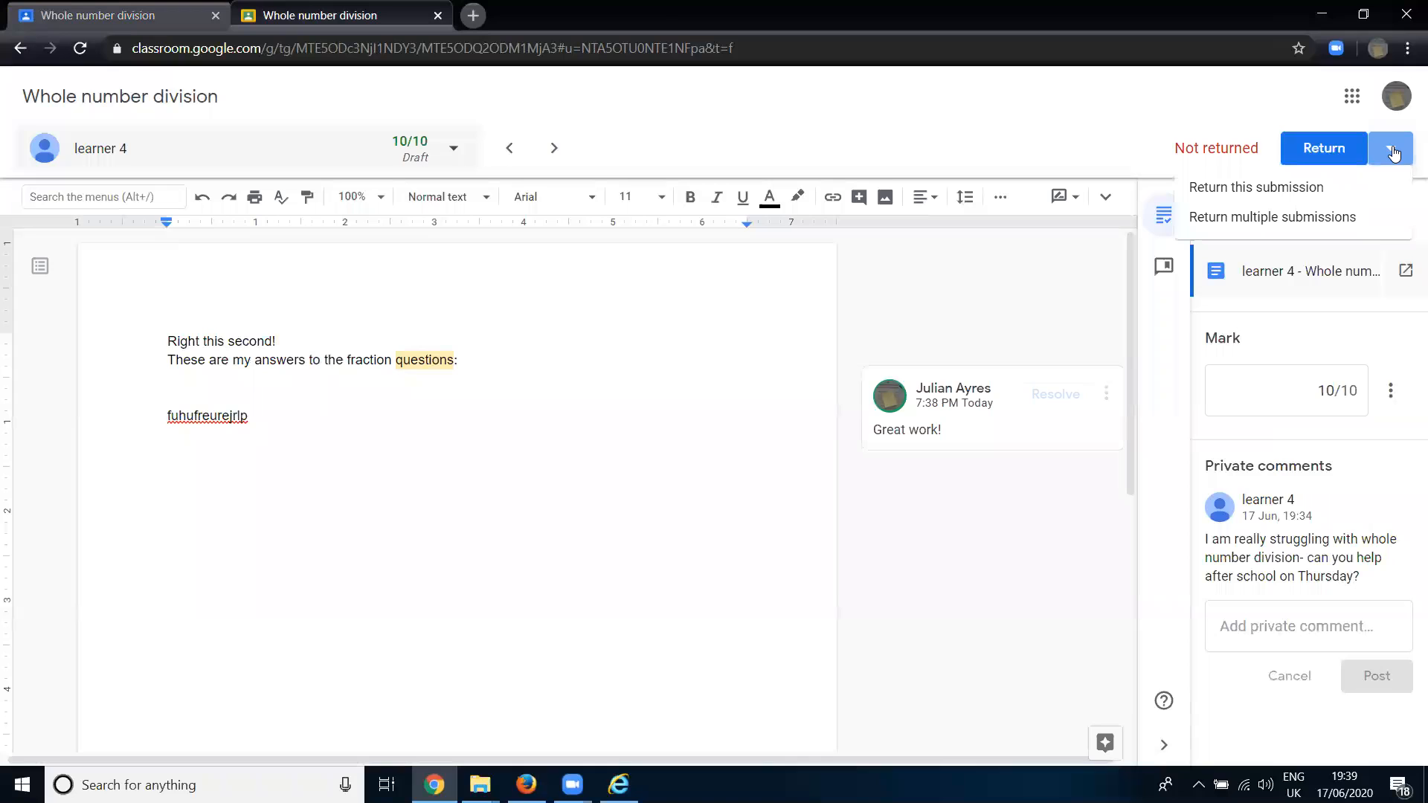
left_click(1319, 146)
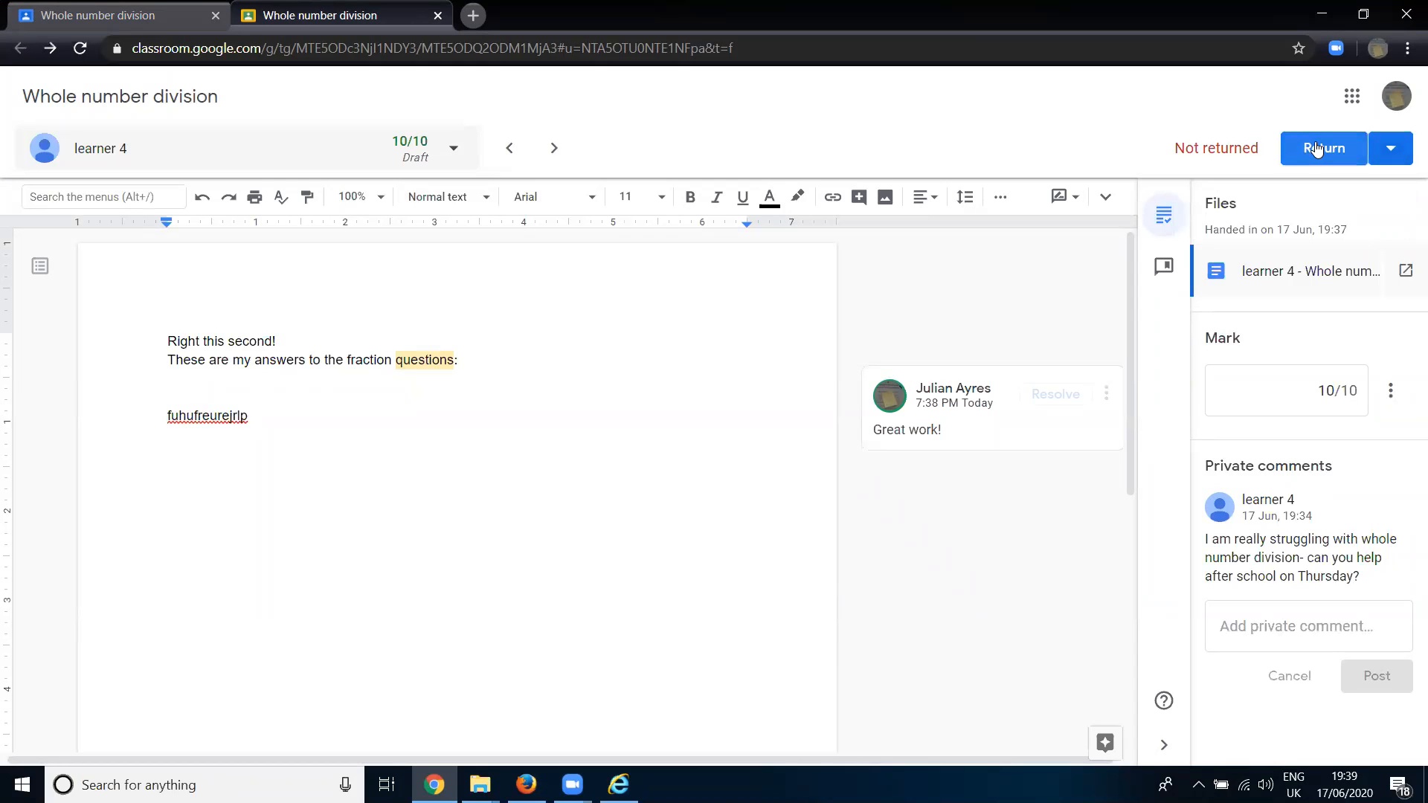
left_click(1317, 148)
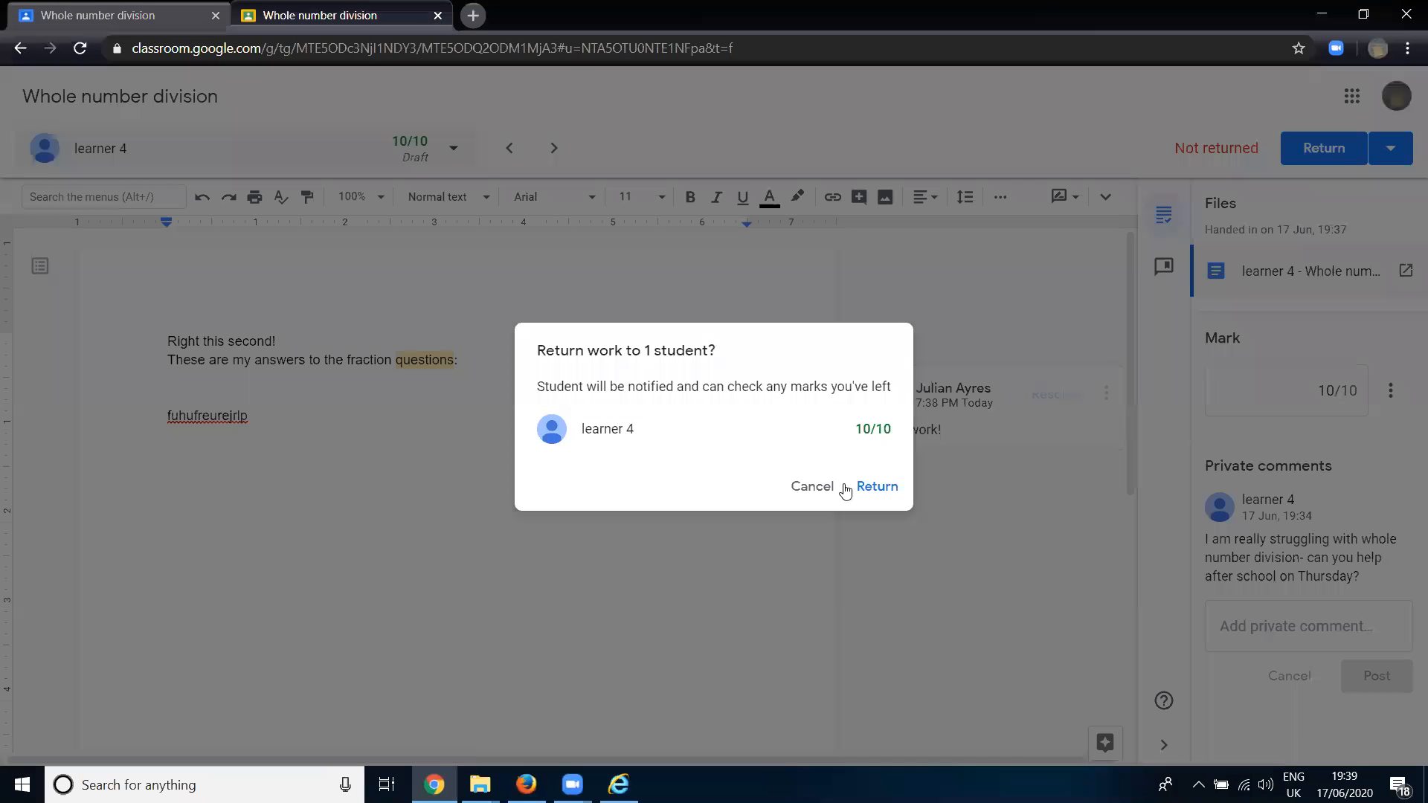
left_click(884, 487)
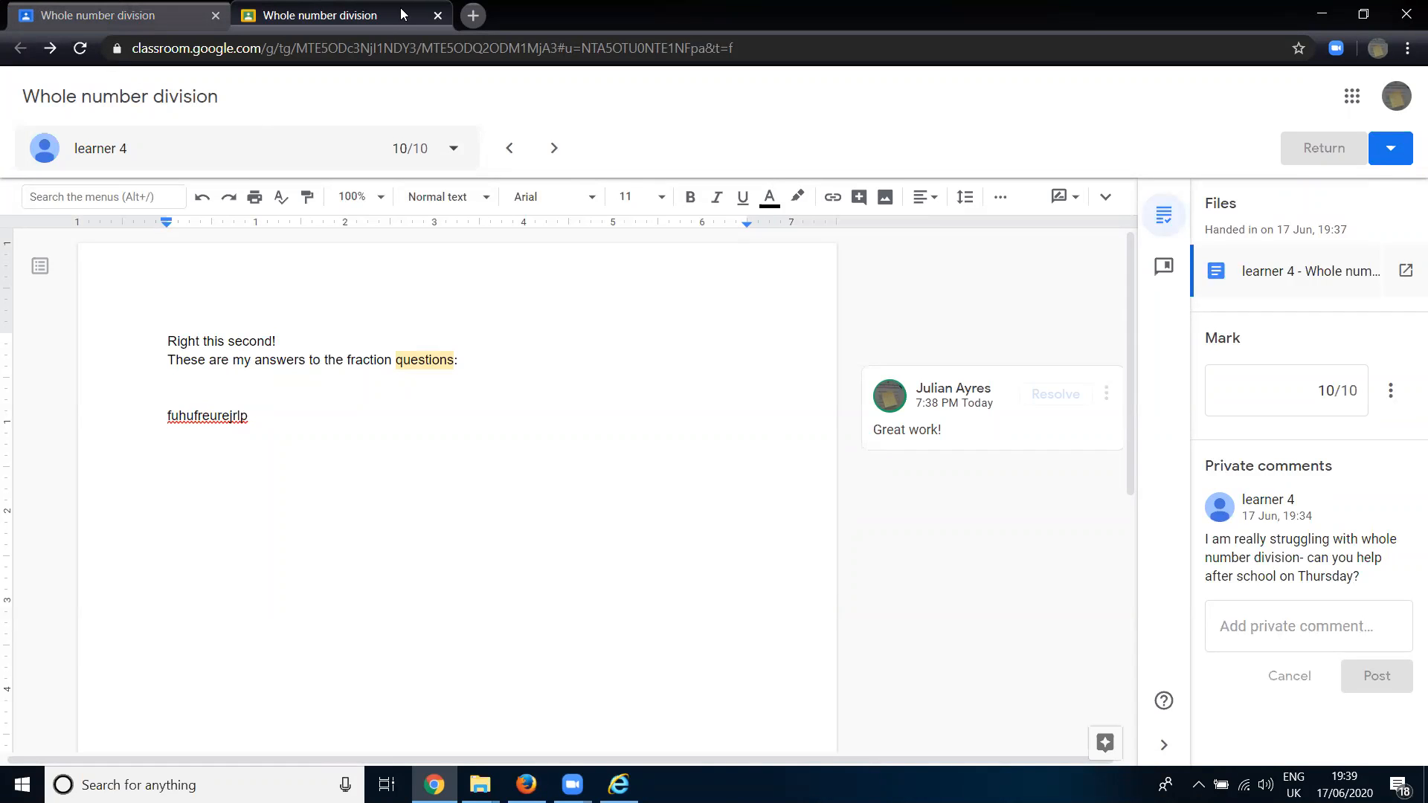
- Close the marked document and return learner 4's work from the assignment's student list without a private comment
left_click(437, 16)
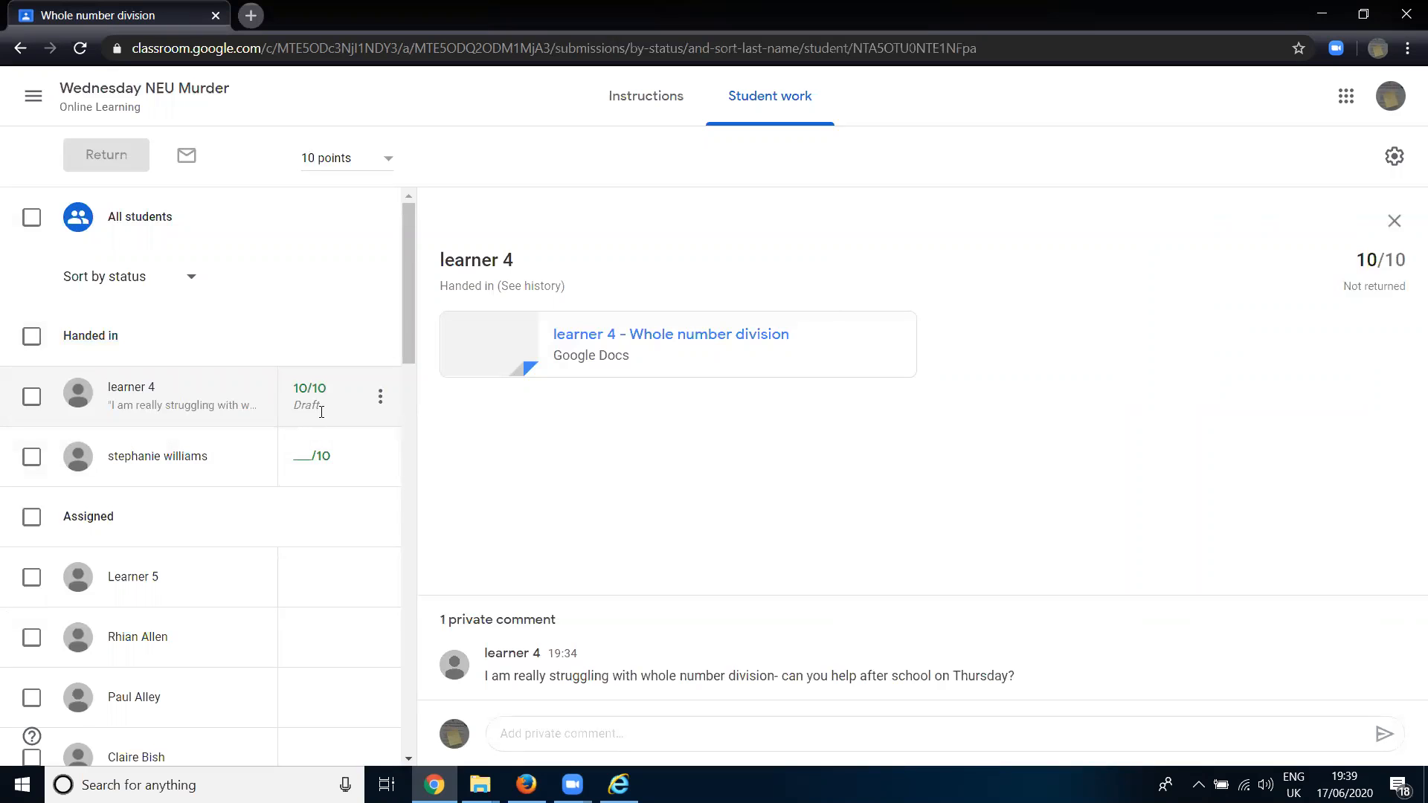
left_click(380, 395)
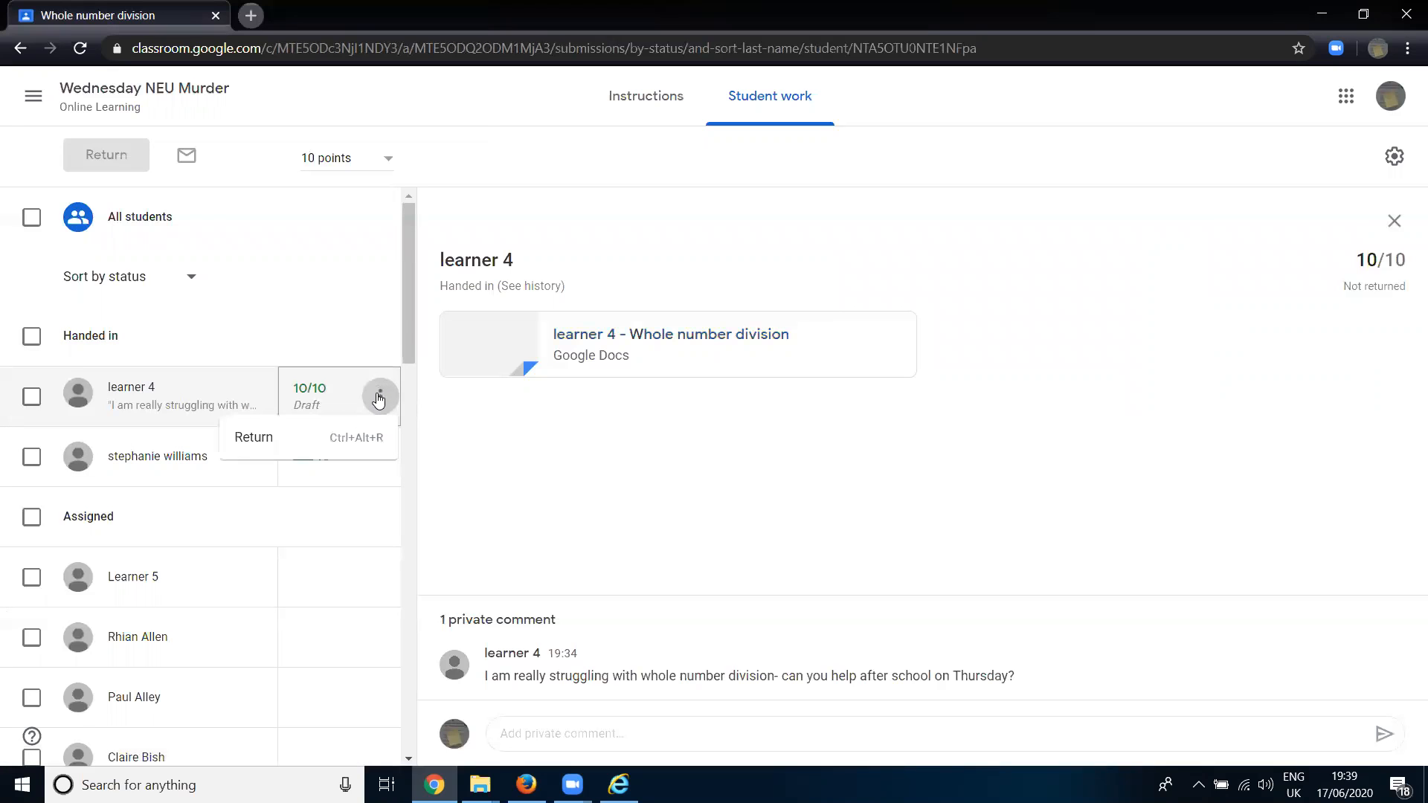
left_click(285, 446)
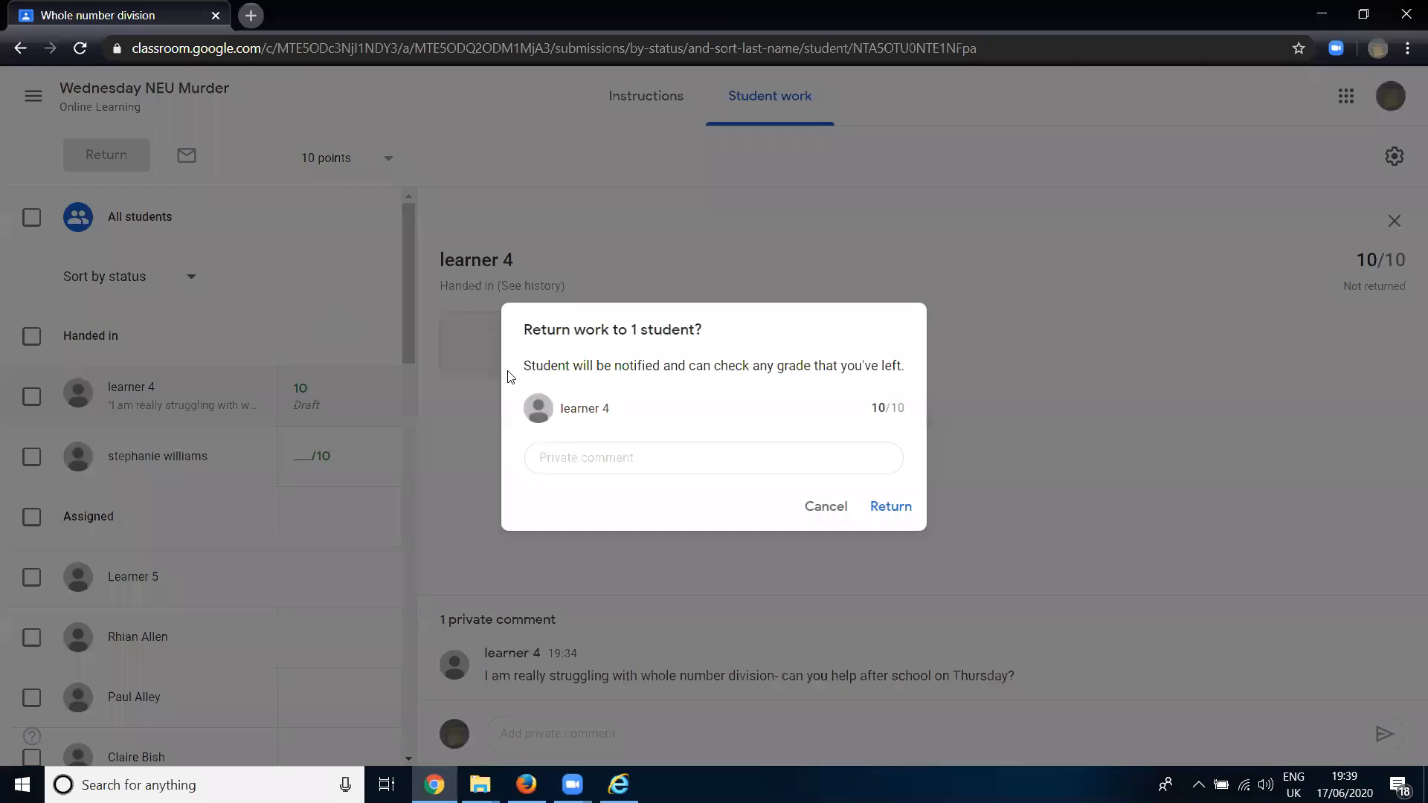
left_click(893, 508)
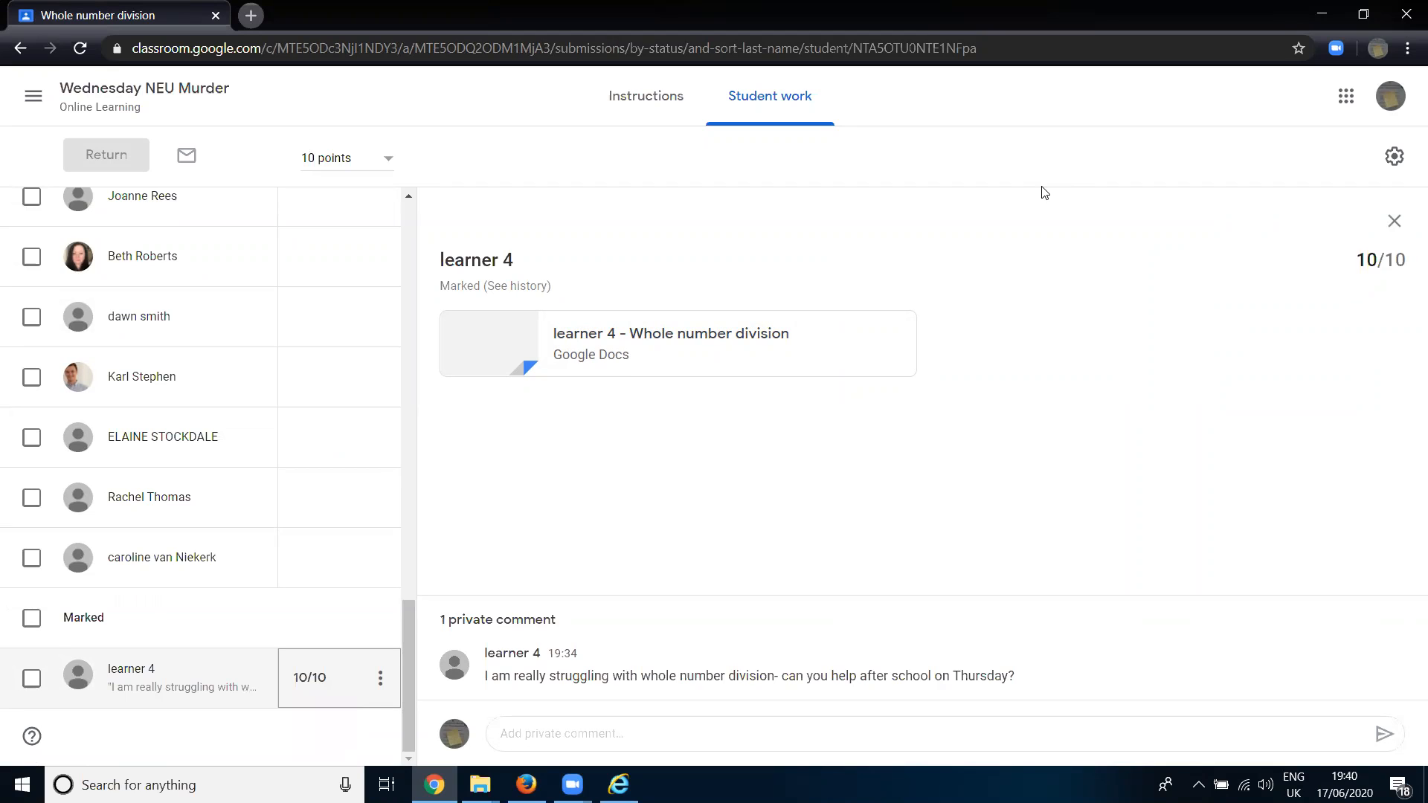
- Examine the Stream posting and commenting options in the settings of the Wednesday NEU Murder class, leaving them unchanged
left_click(190, 89)
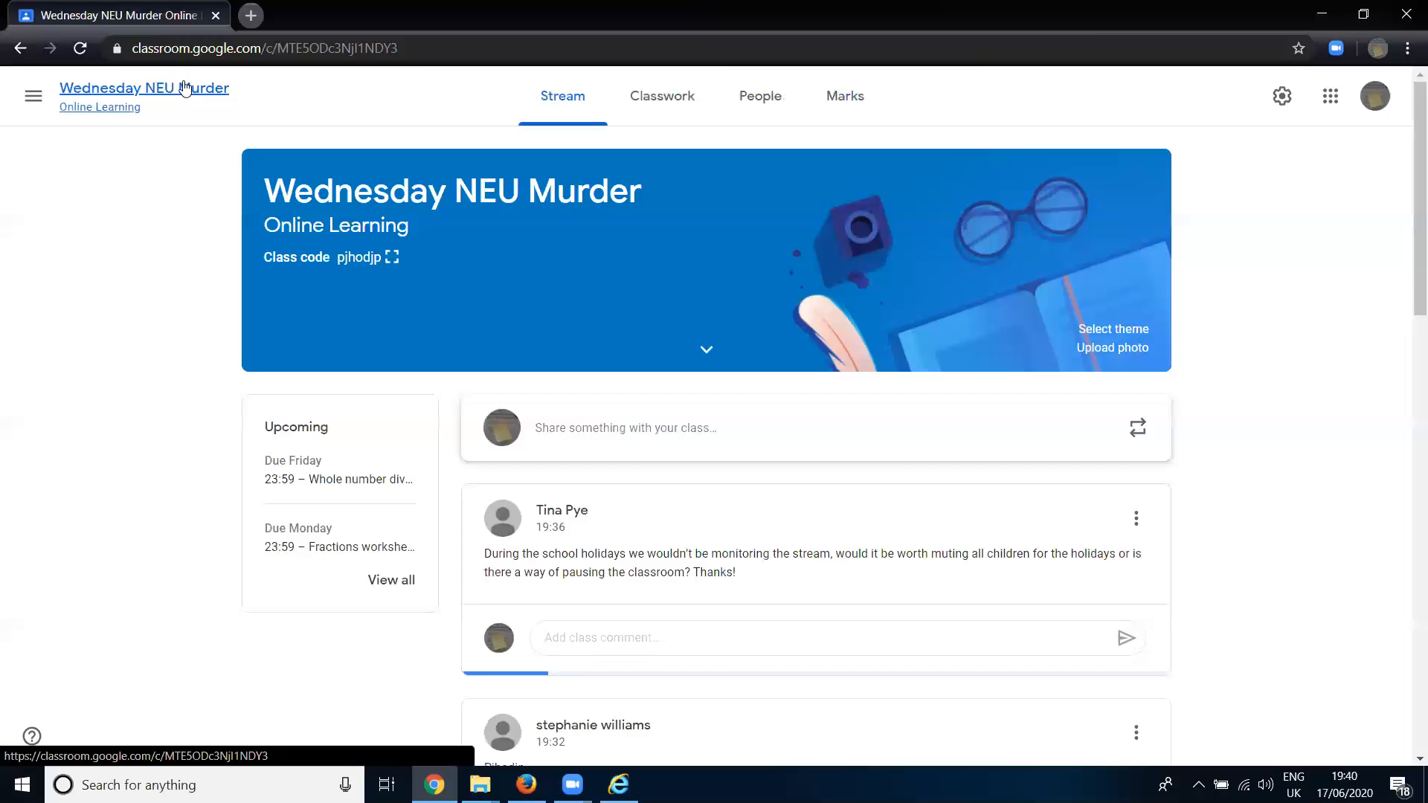
left_click(1282, 96)
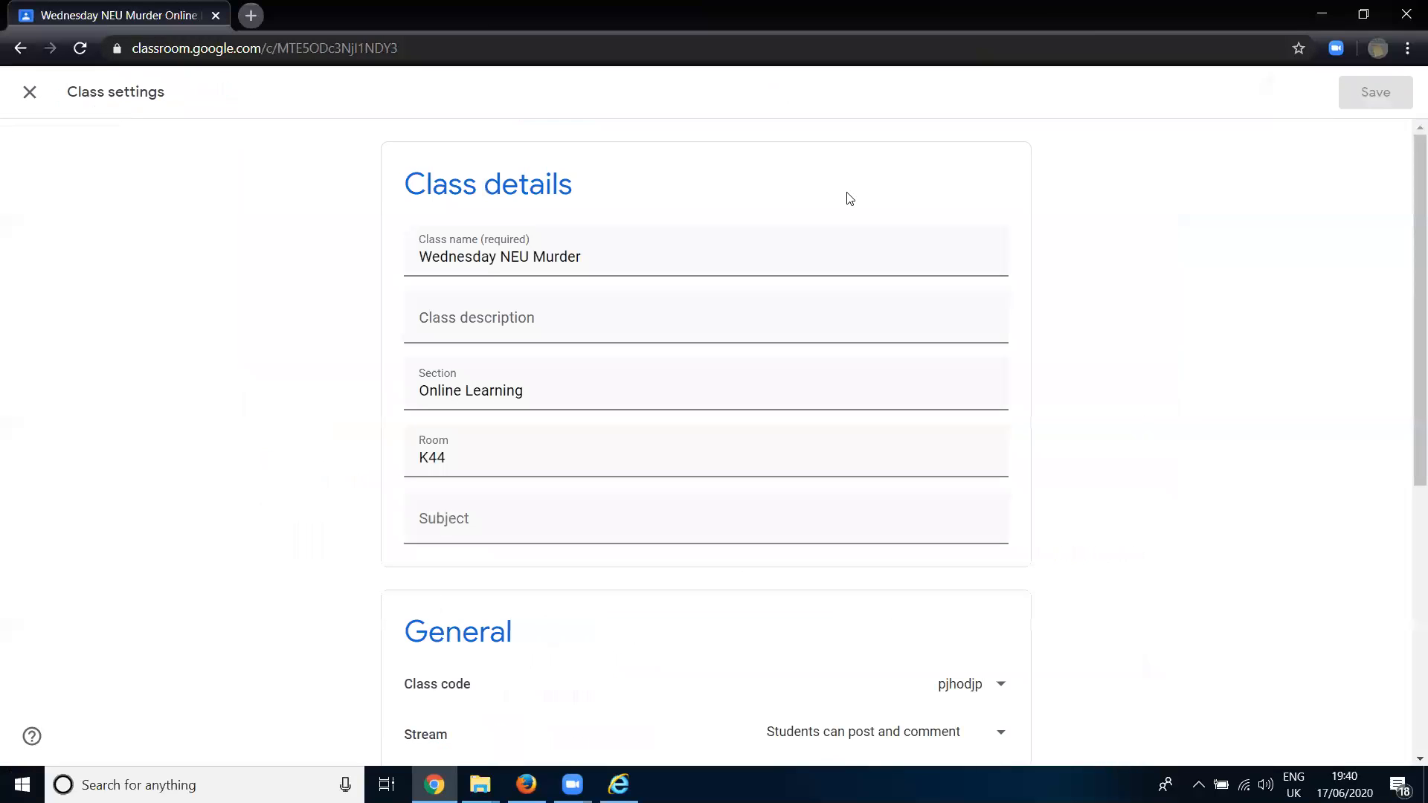
scroll(850, 199, "down", 5)
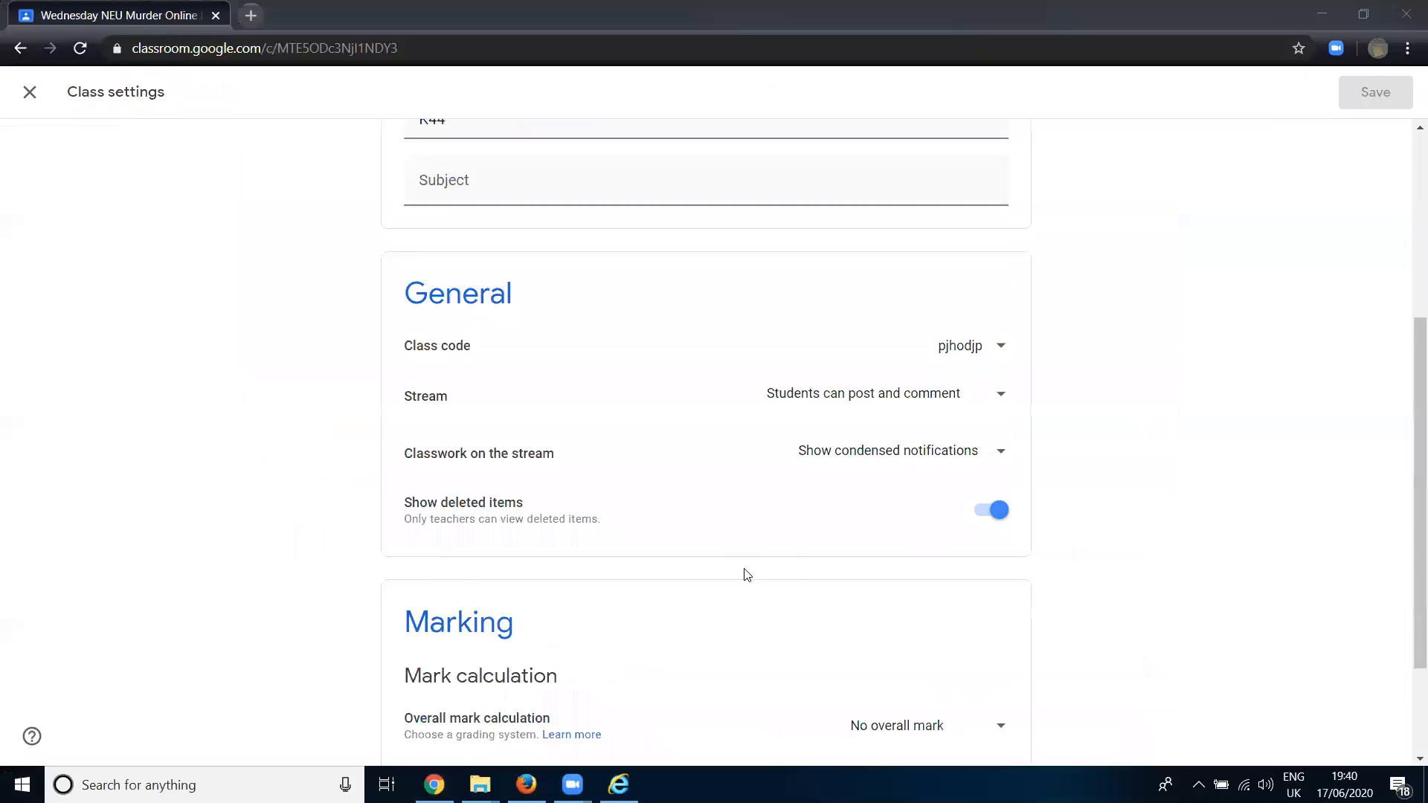
left_click(849, 373)
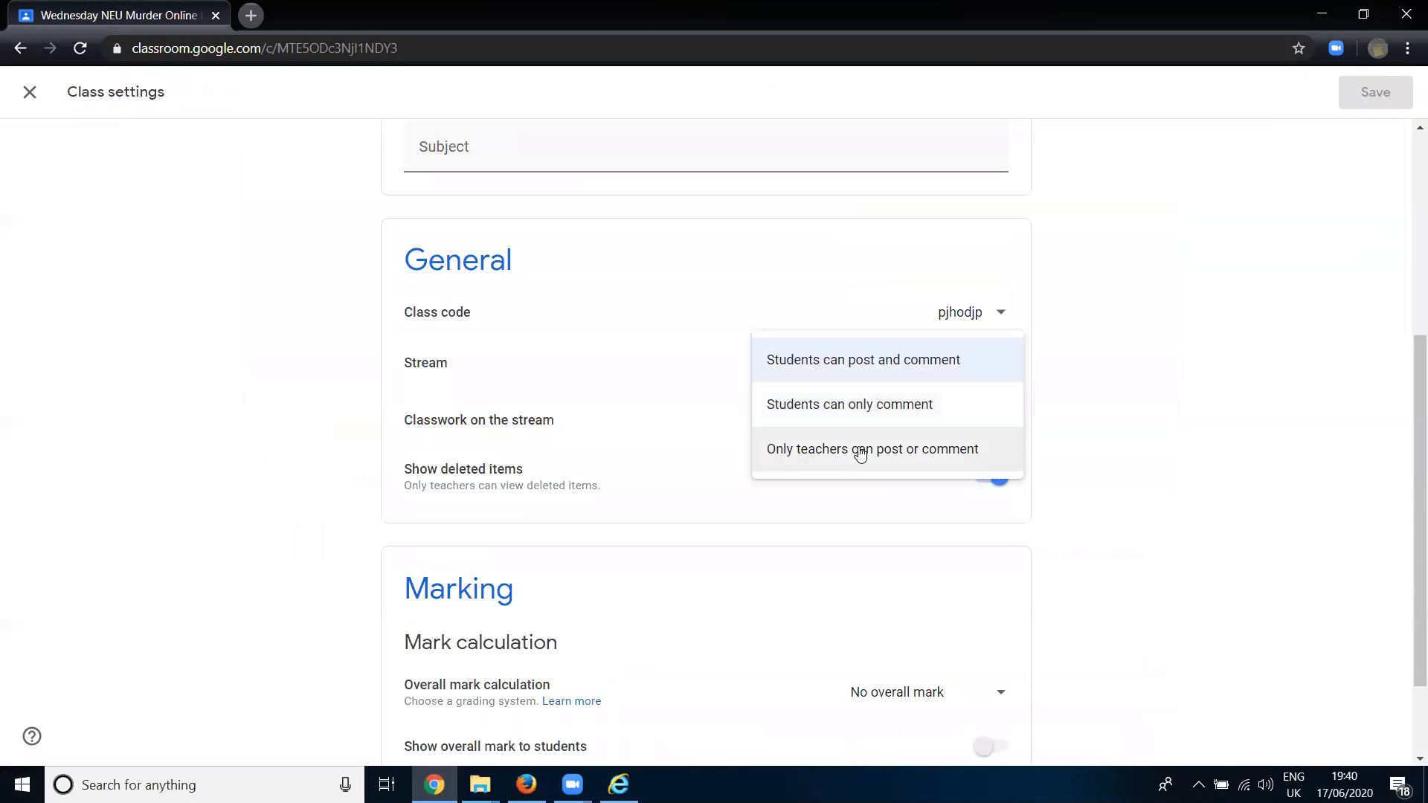
left_click(599, 280)
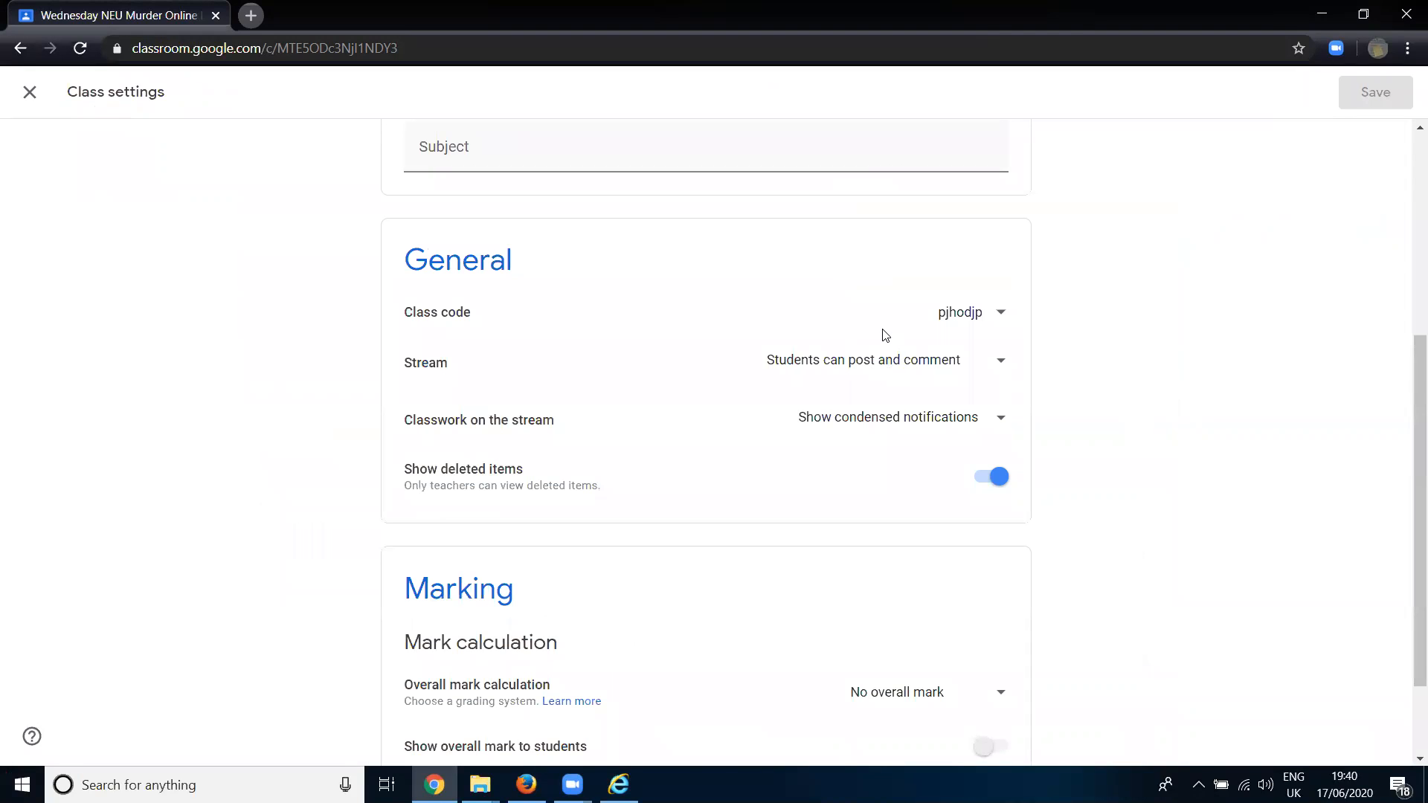
left_click(27, 93)
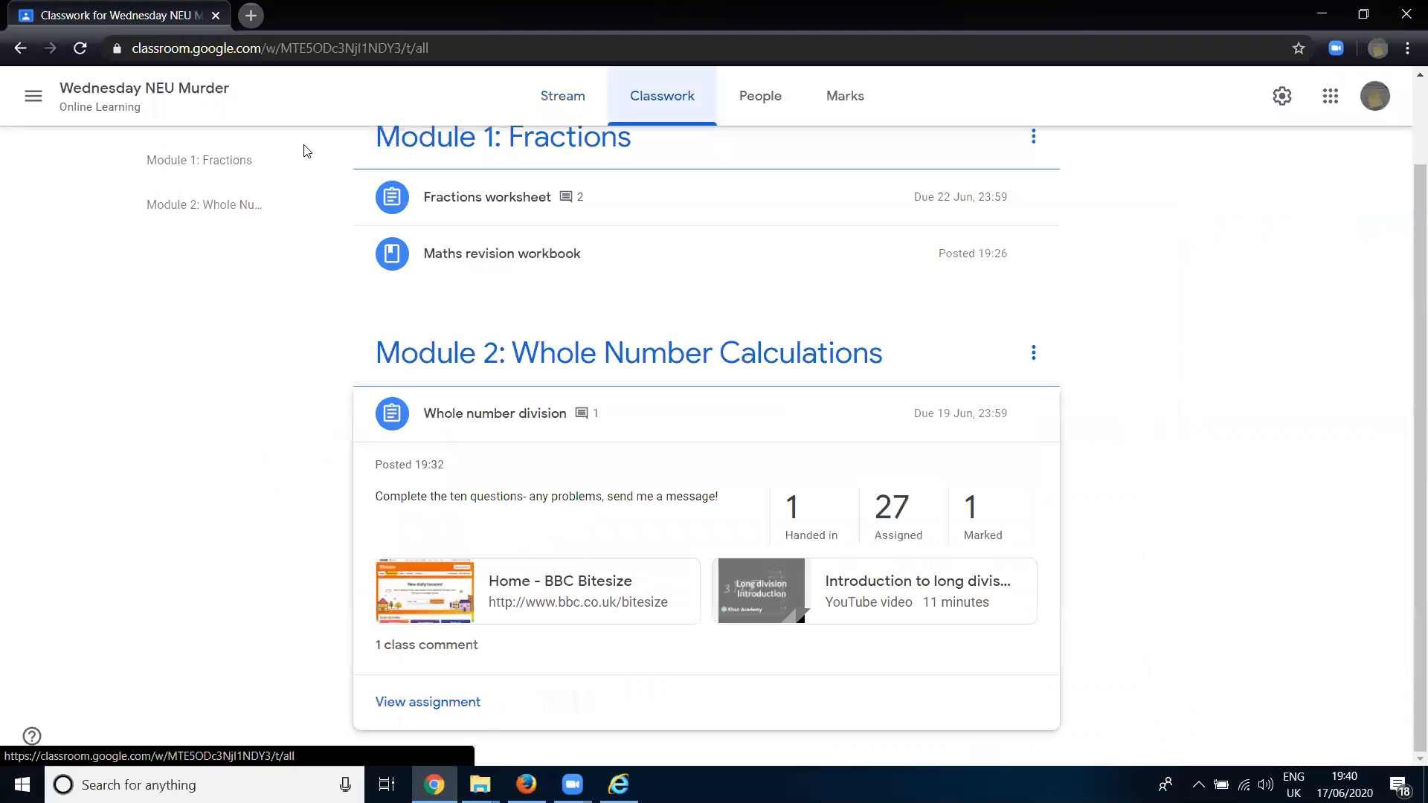
scroll(415, 239, "up", 2)
left_click(418, 181)
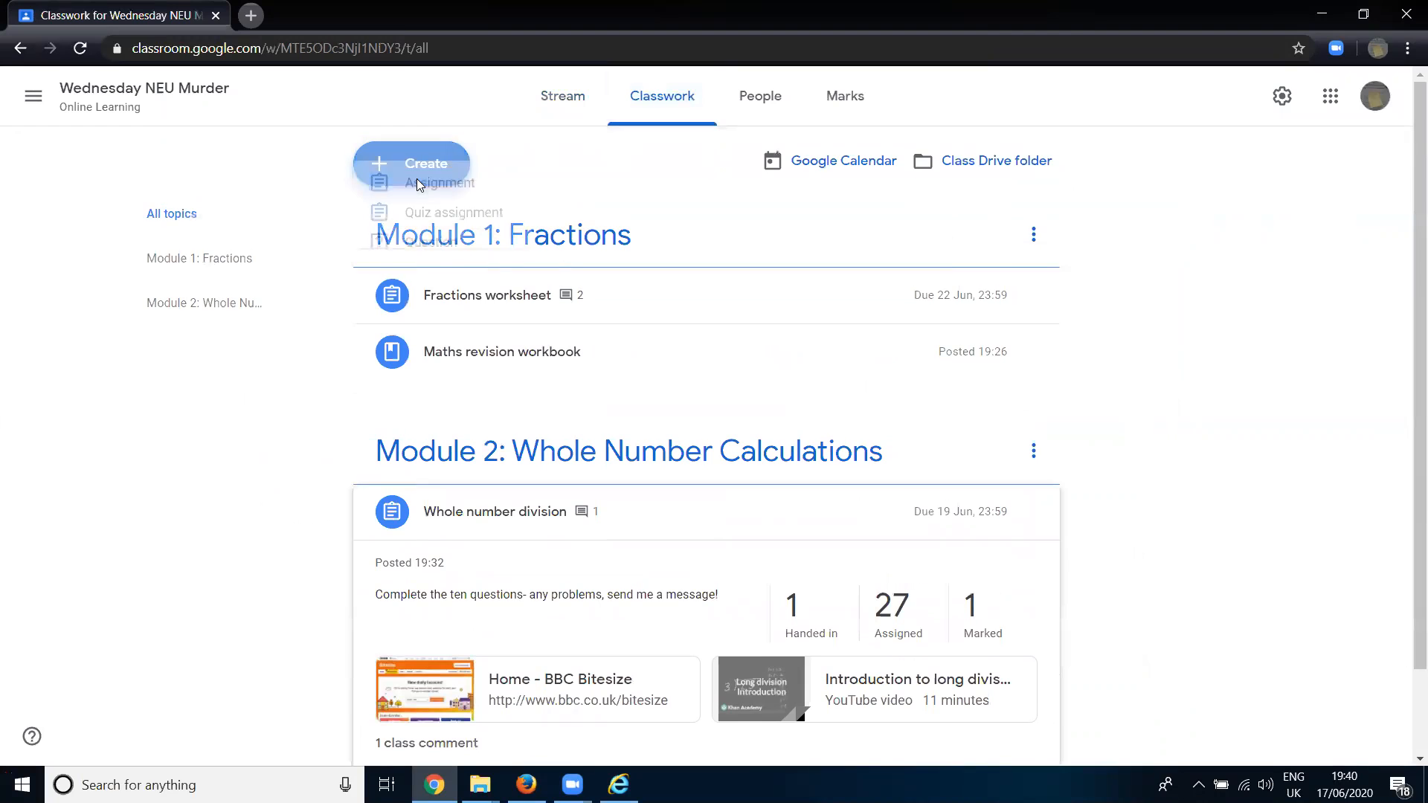
left_click(448, 384)
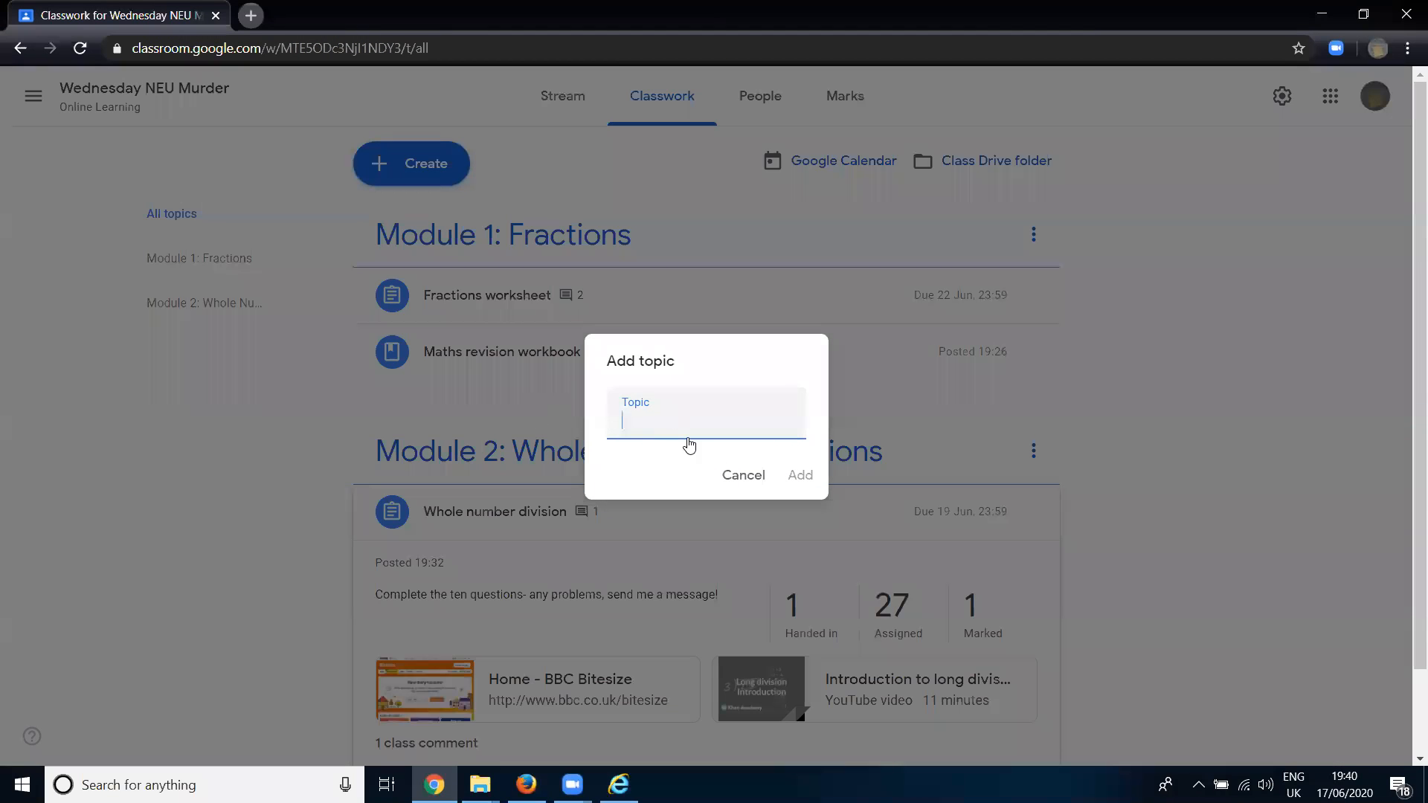
left_click(741, 475)
- Move "Maths revision workbook" into Module 2: Whole Number Calculations and back under Module 1: Fractions
left_click_drag(523, 370, 496, 522)
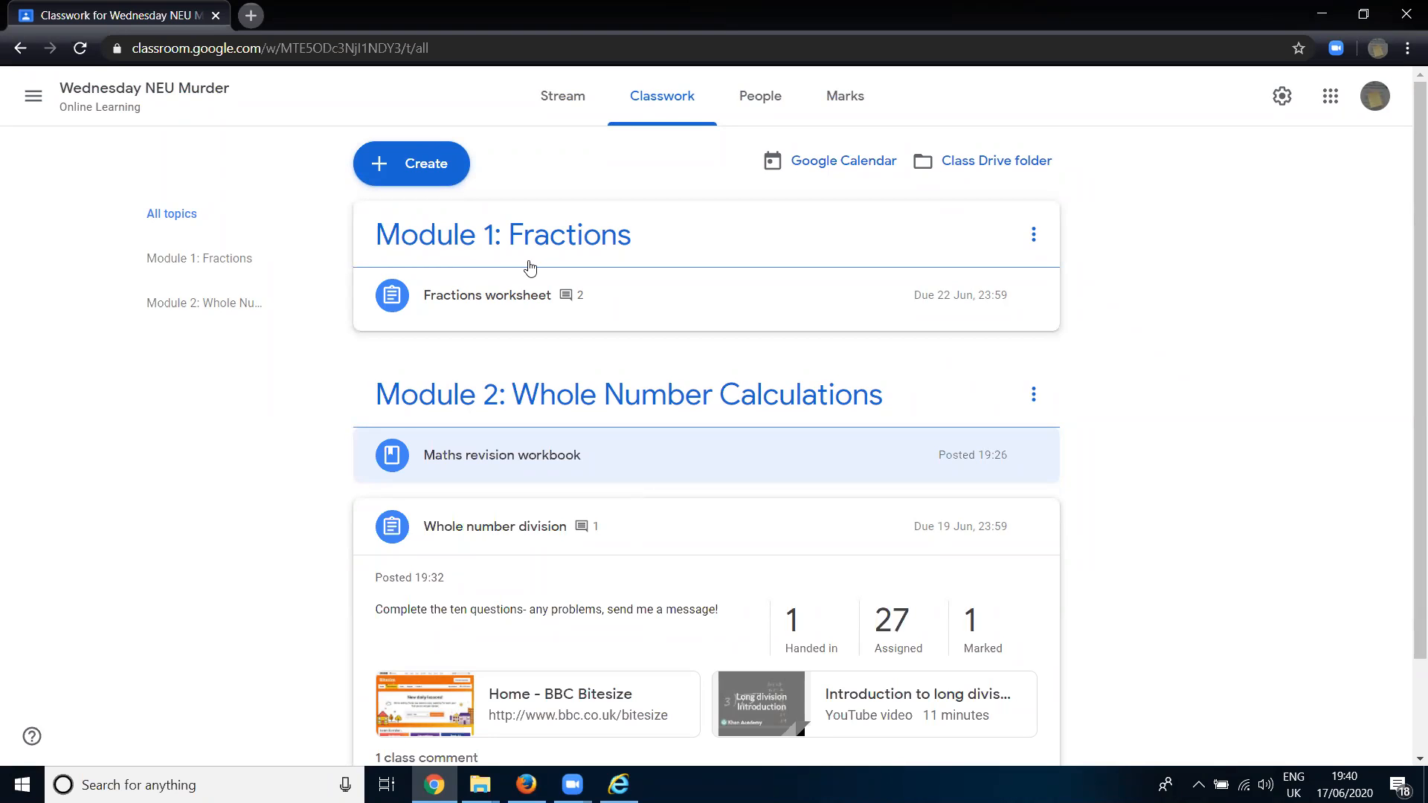
left_click_drag(488, 455, 491, 343)
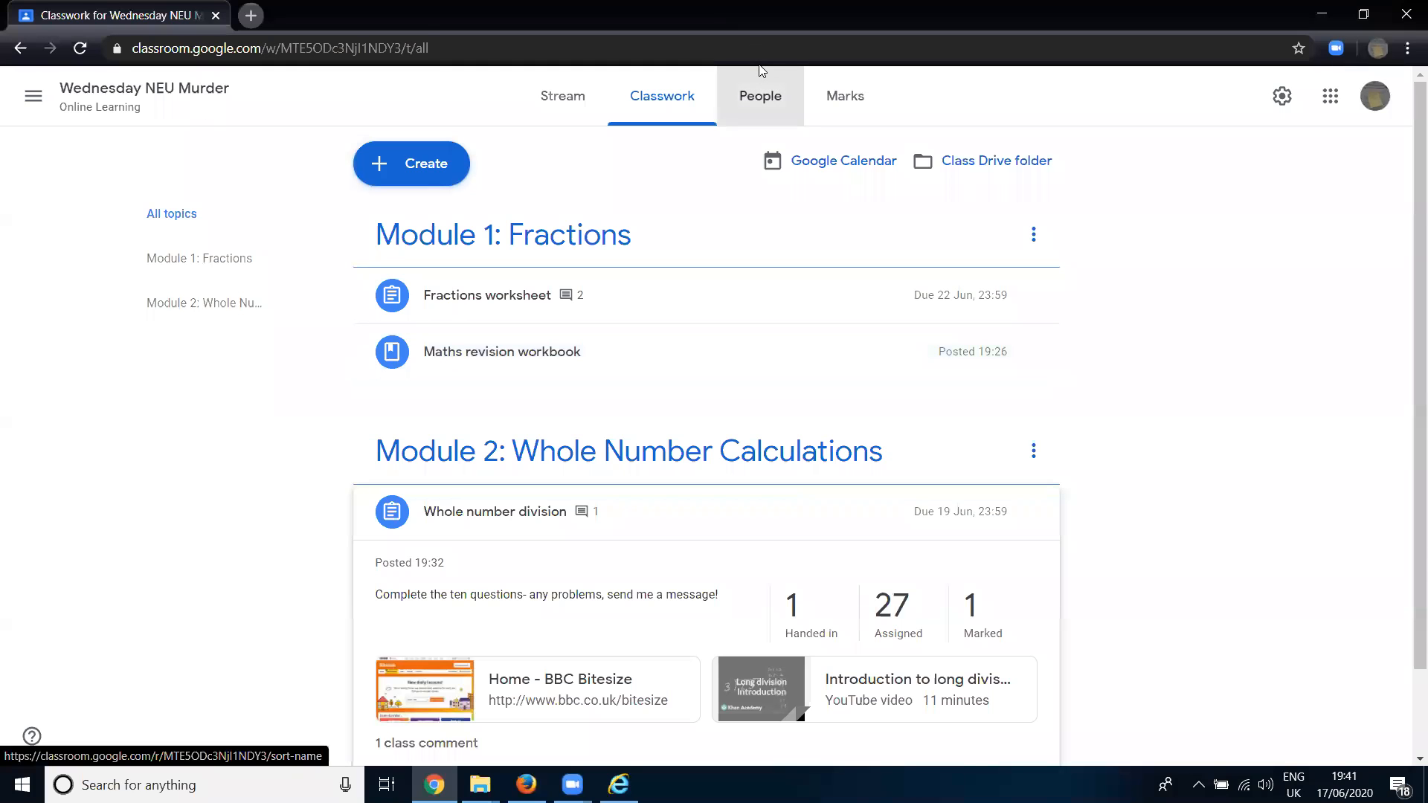
- View the lists of teachers and students in the class
left_click(759, 99)
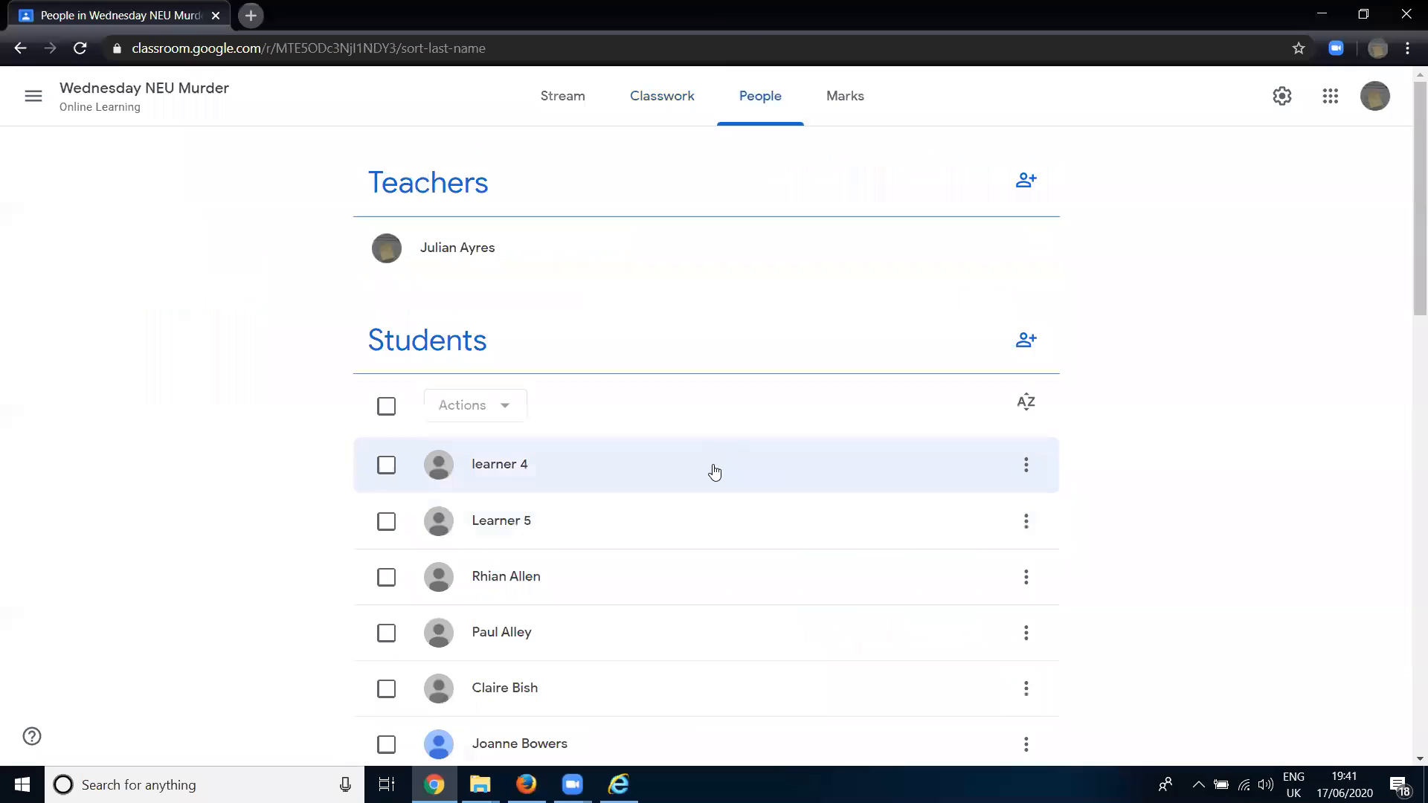
scroll(701, 468, "down", 9)
scroll(683, 494, "up", 9)
- View the class comments on the Whole number division assignment and close them without posting a reply
left_click(632, 75)
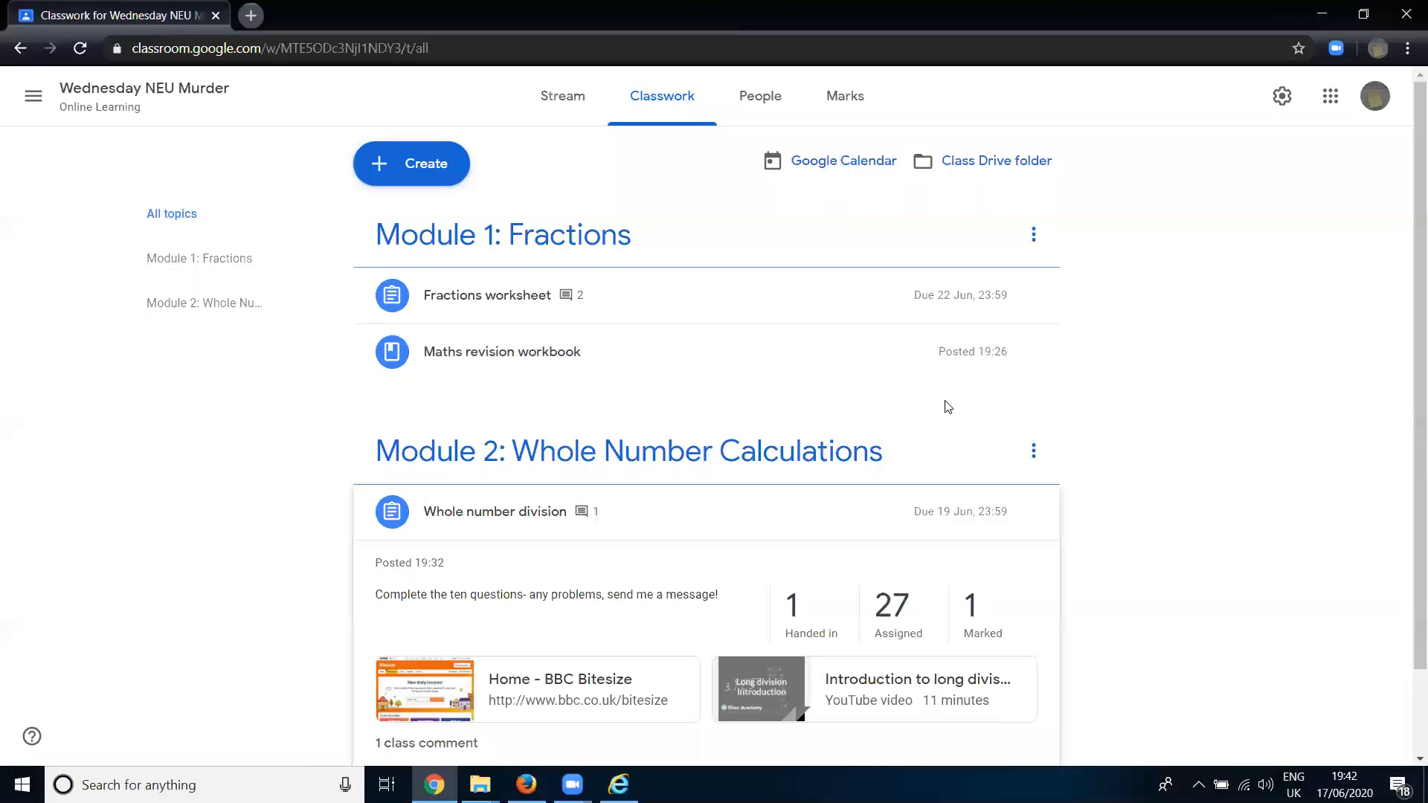
scroll(945, 402, "down", 2)
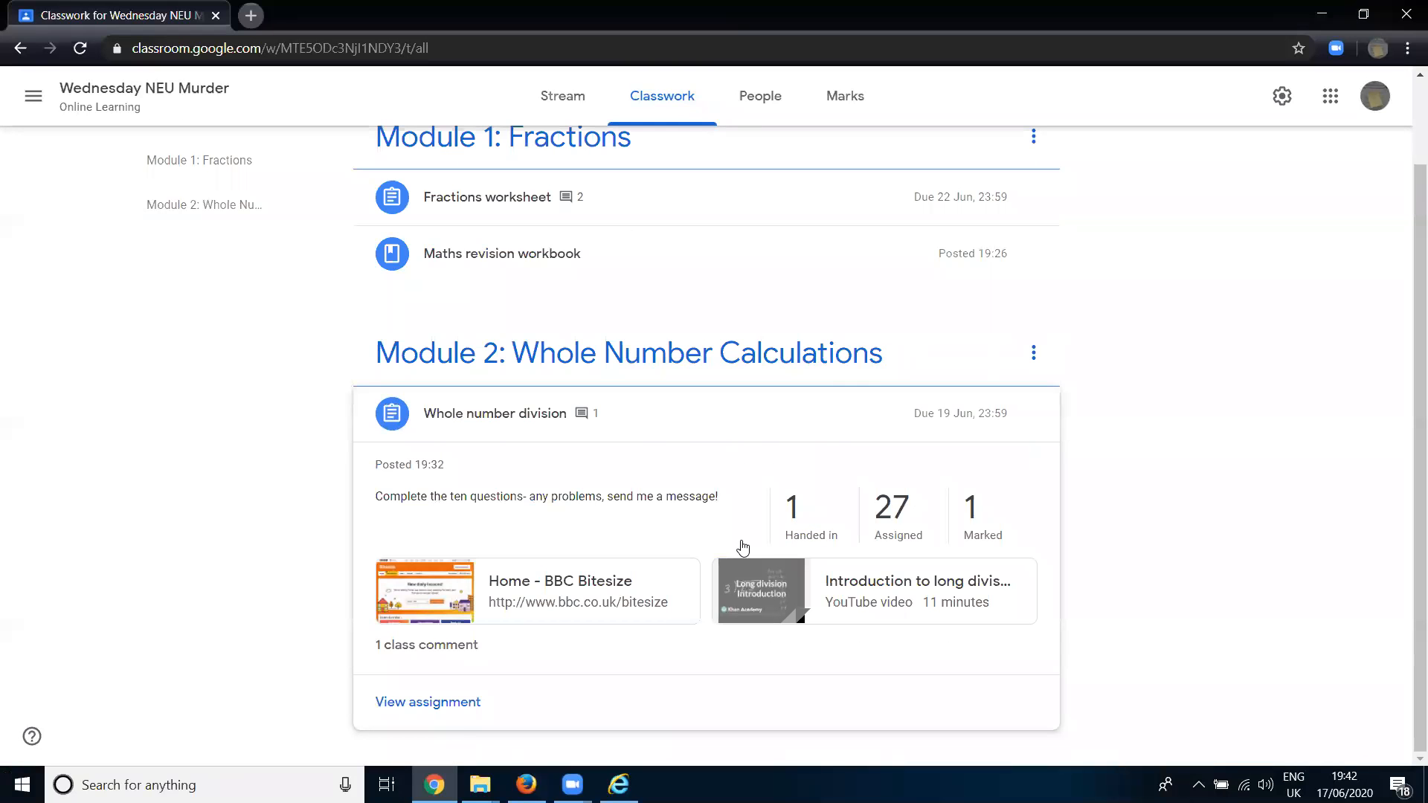
left_click(439, 660)
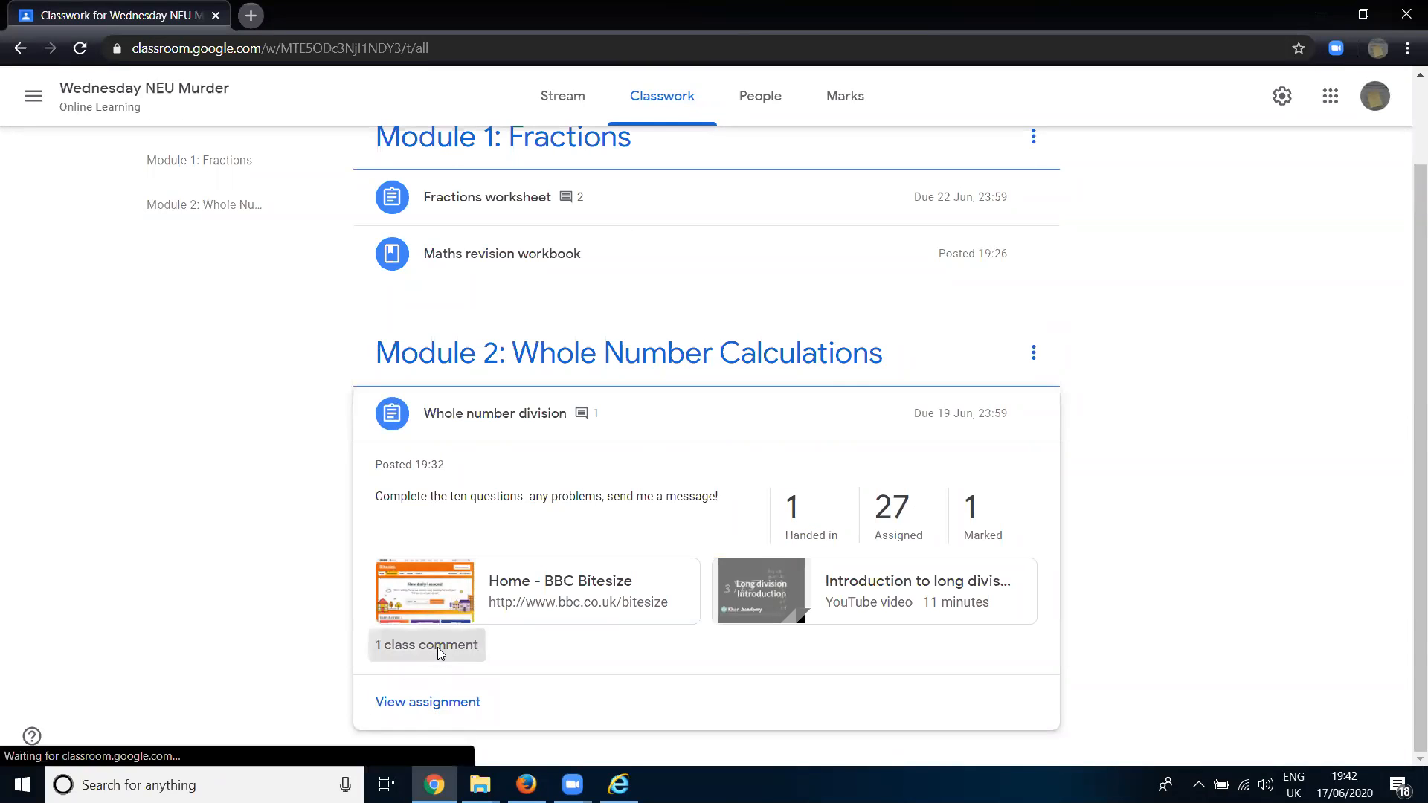
type(":")
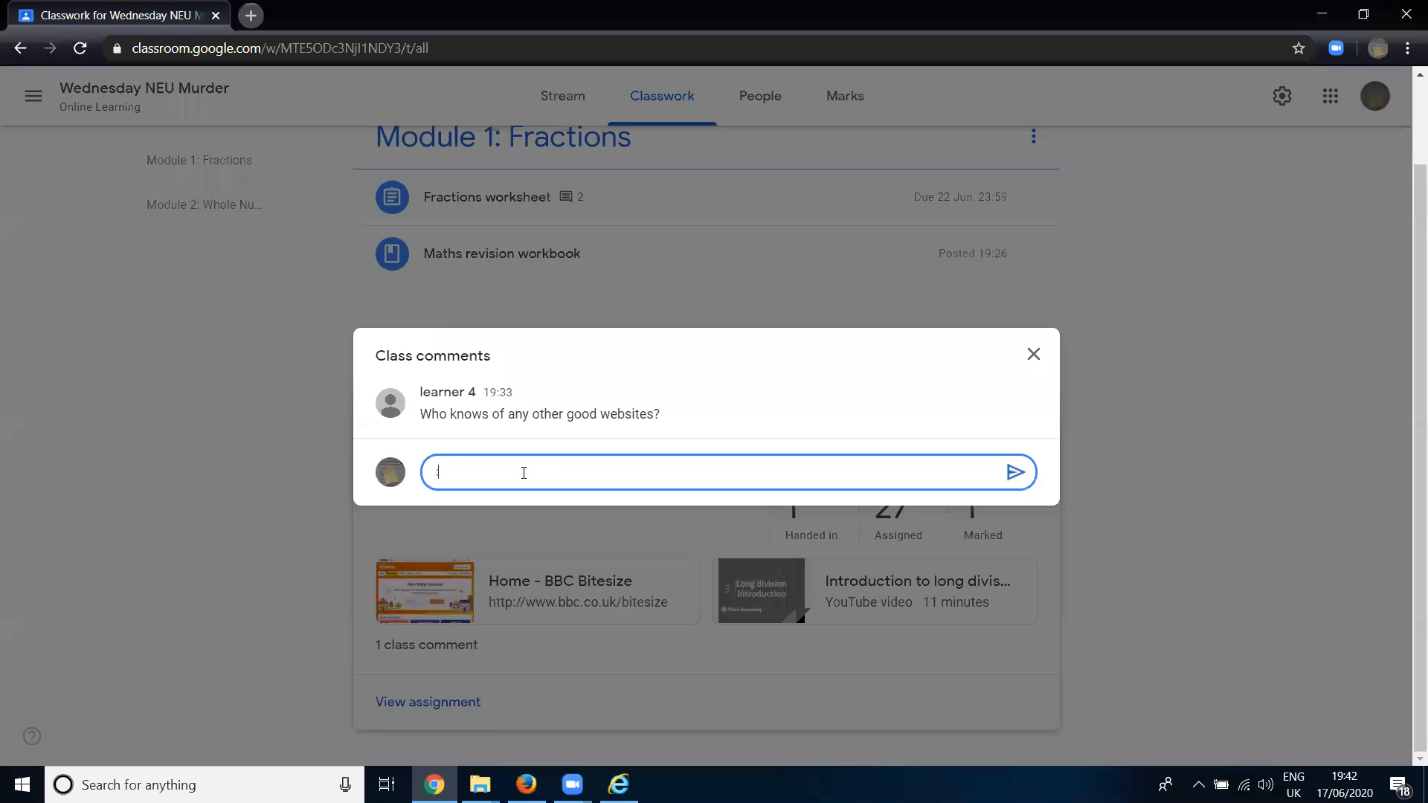
type(")")
key("BackSpace")
key("BackSpace")
left_click(1307, 717)
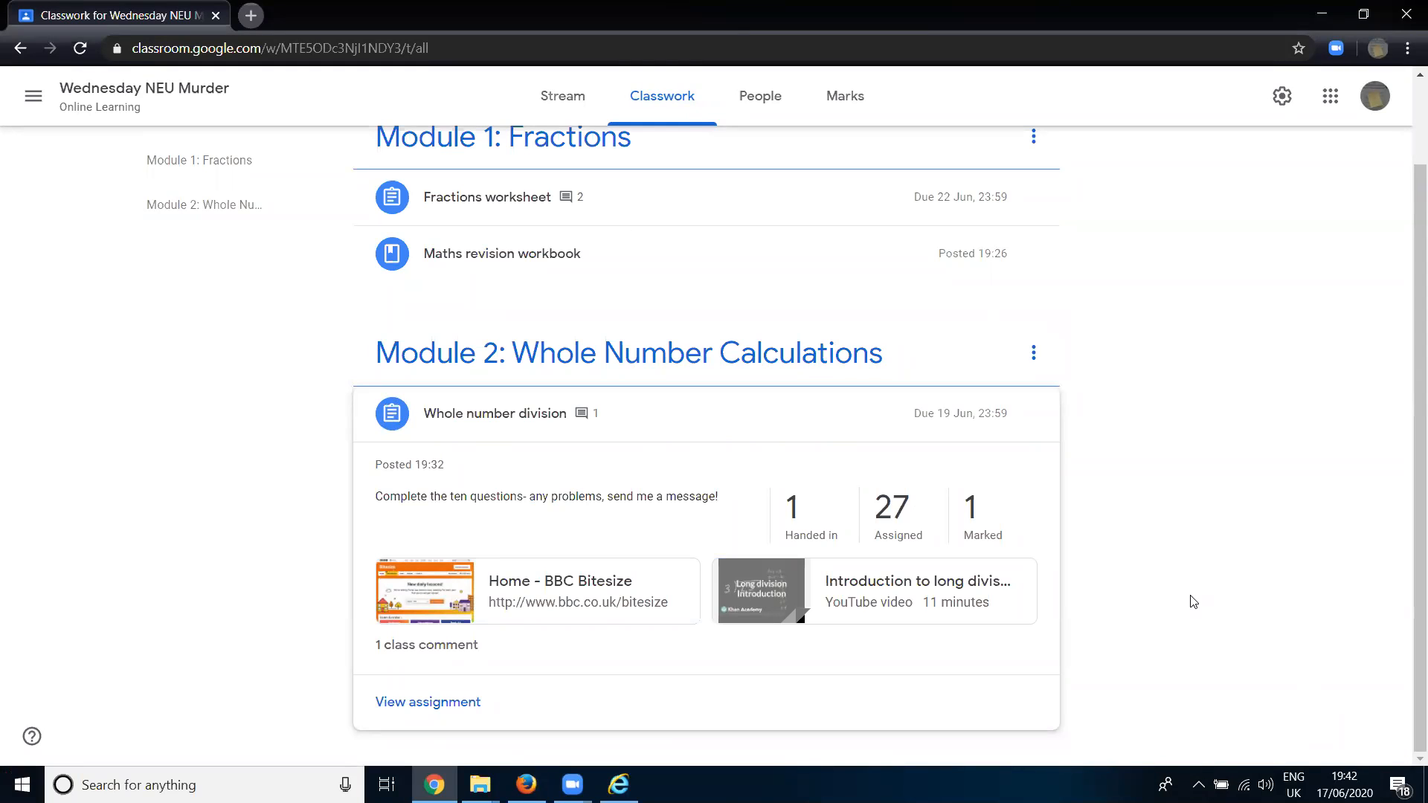
left_click(1257, 229)
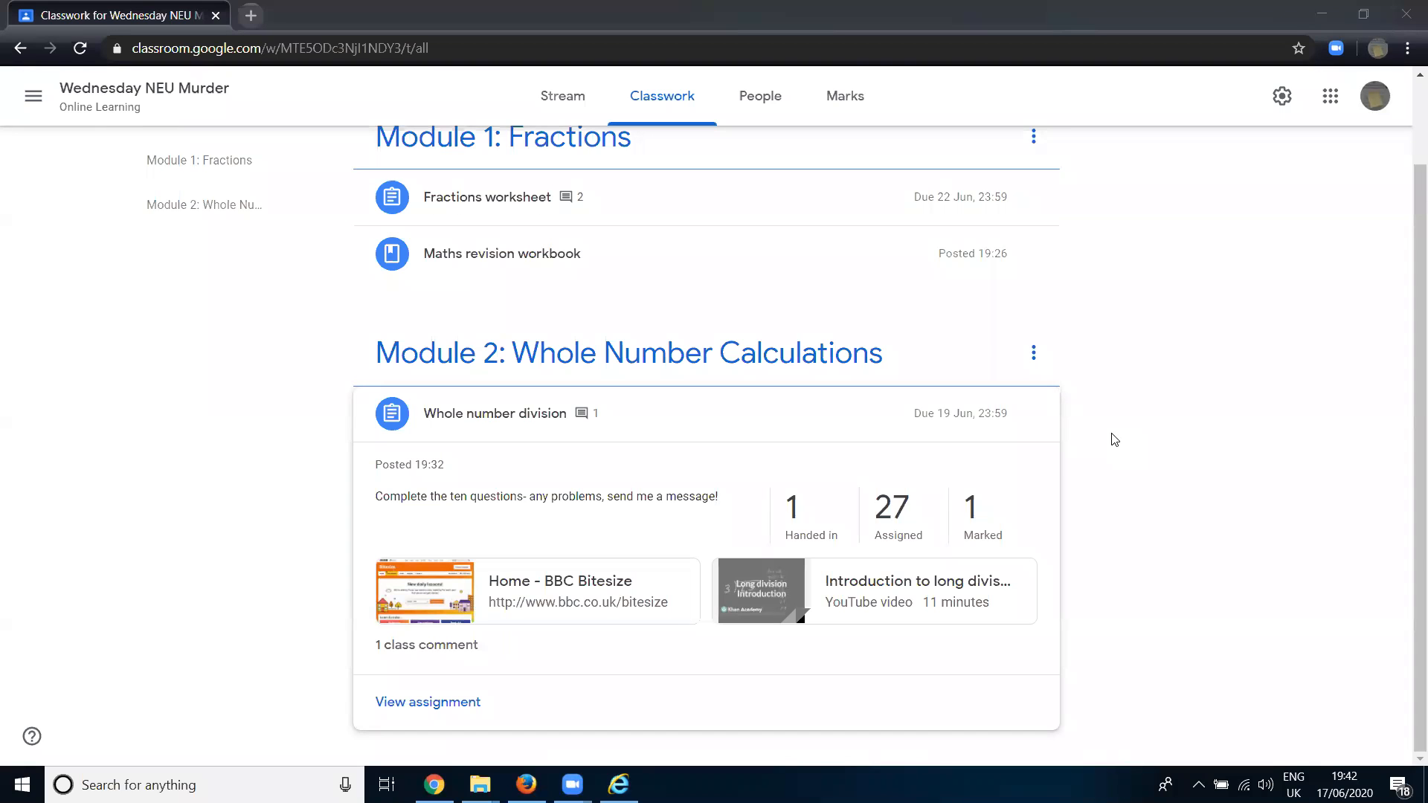
- Create a new assignment titled "Romeo and Juliet GCSE Literature"
scroll(1097, 484, "up", 2)
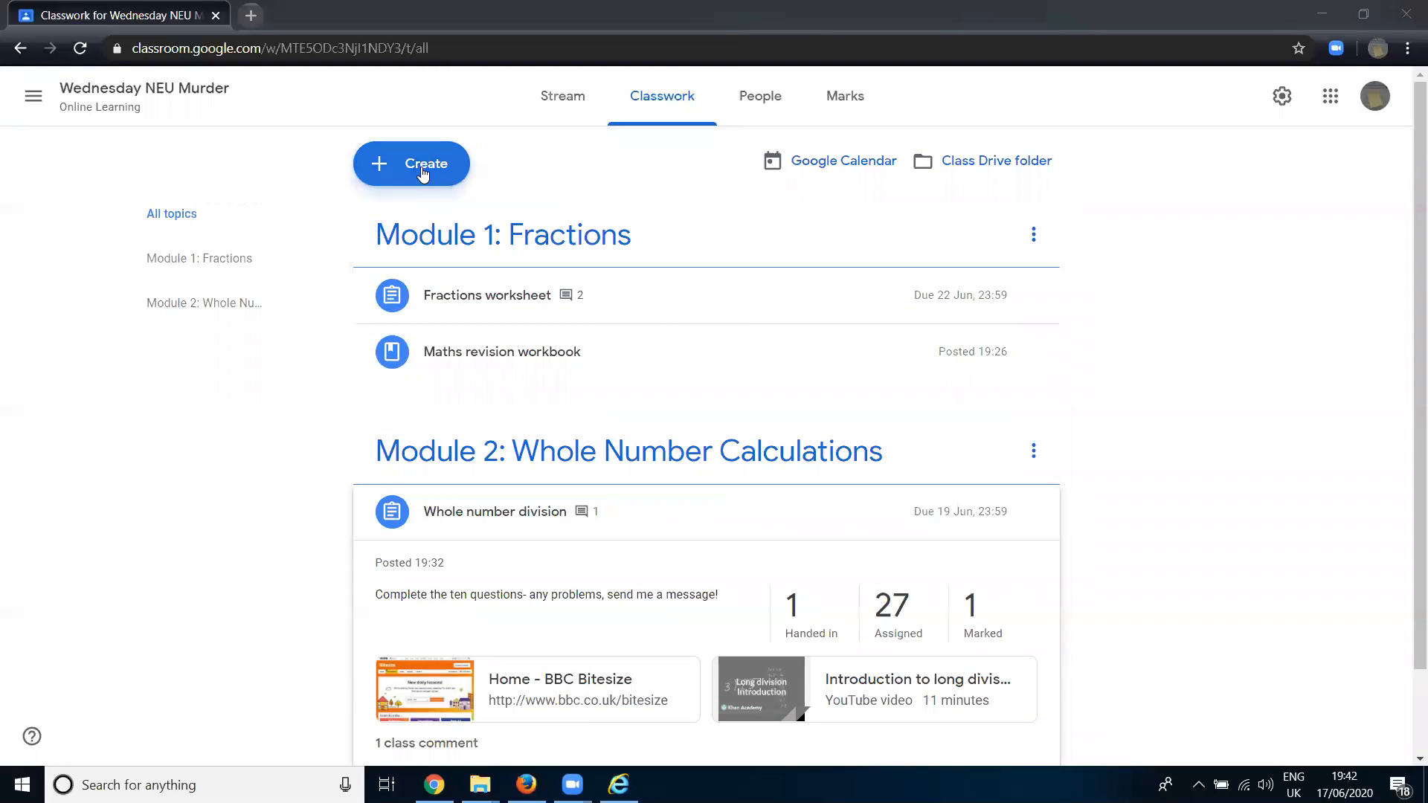
left_click(423, 173)
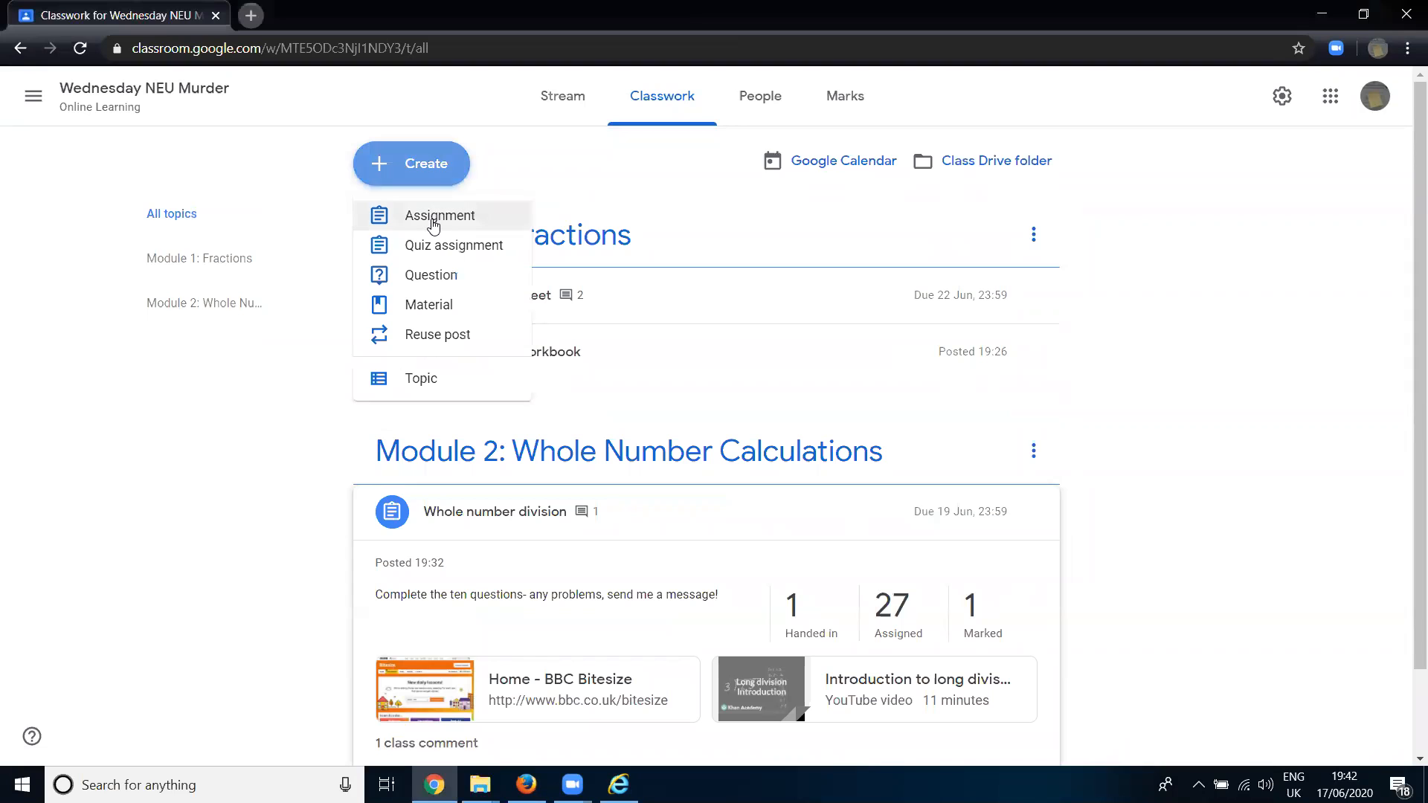
left_click(434, 224)
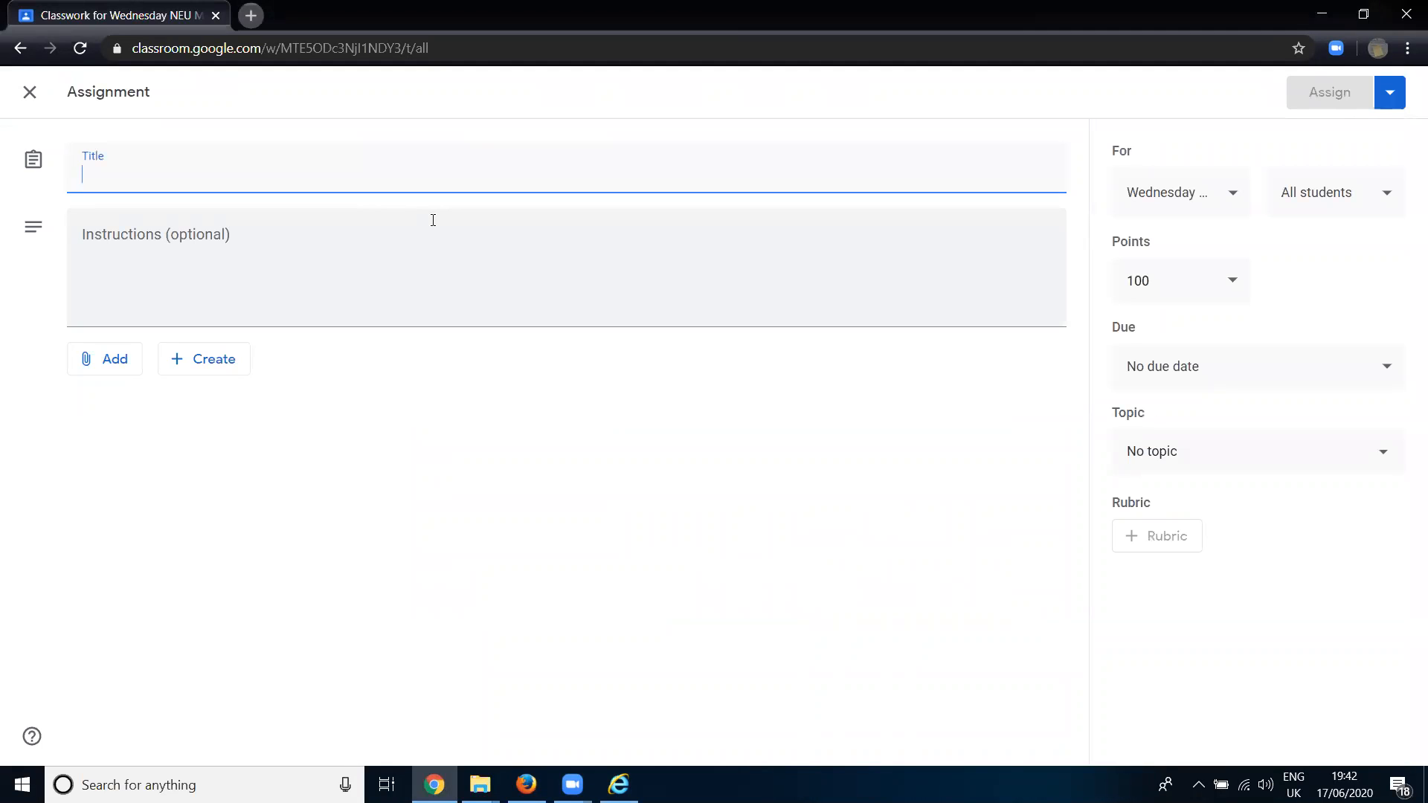
type("Romeo a")
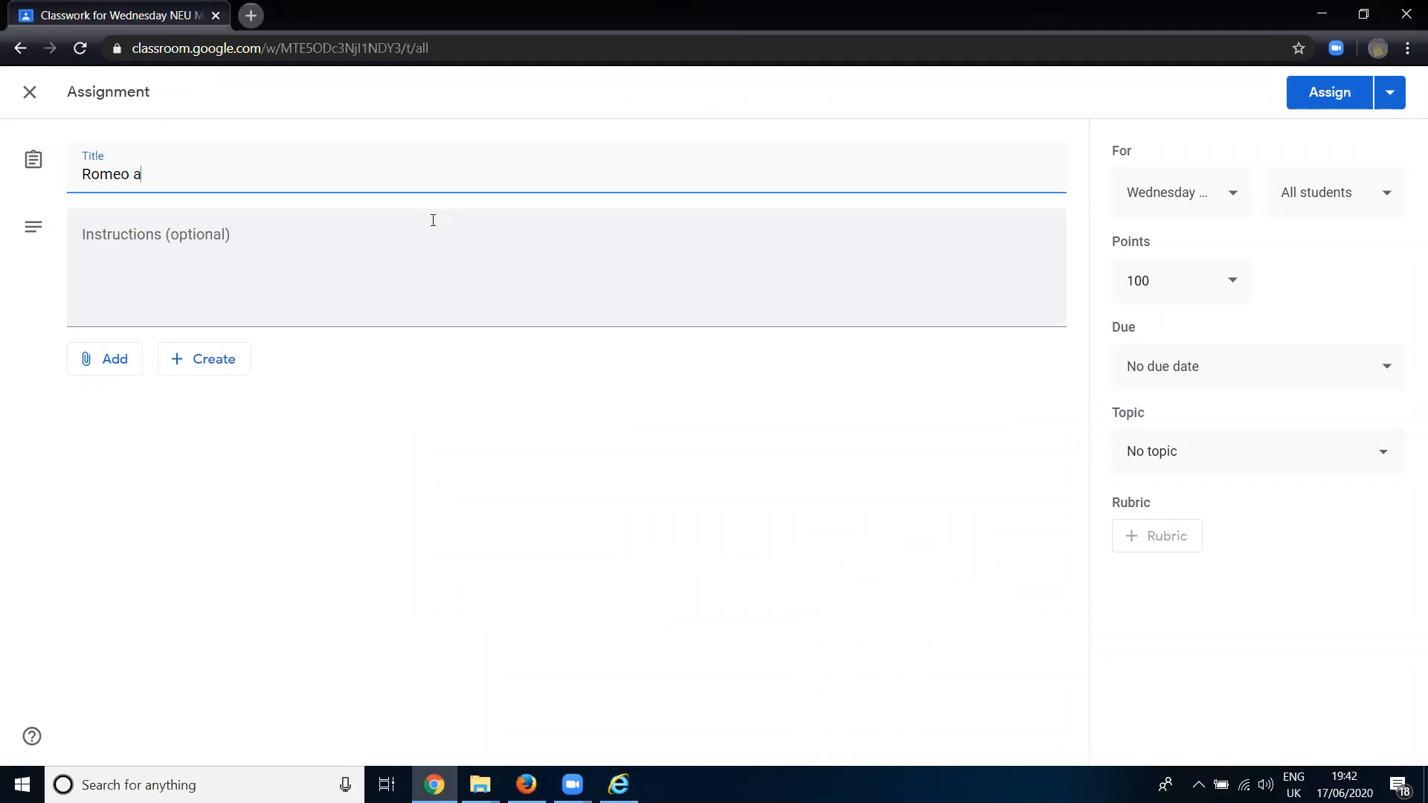
type("nd Juliet GCSE Literature")
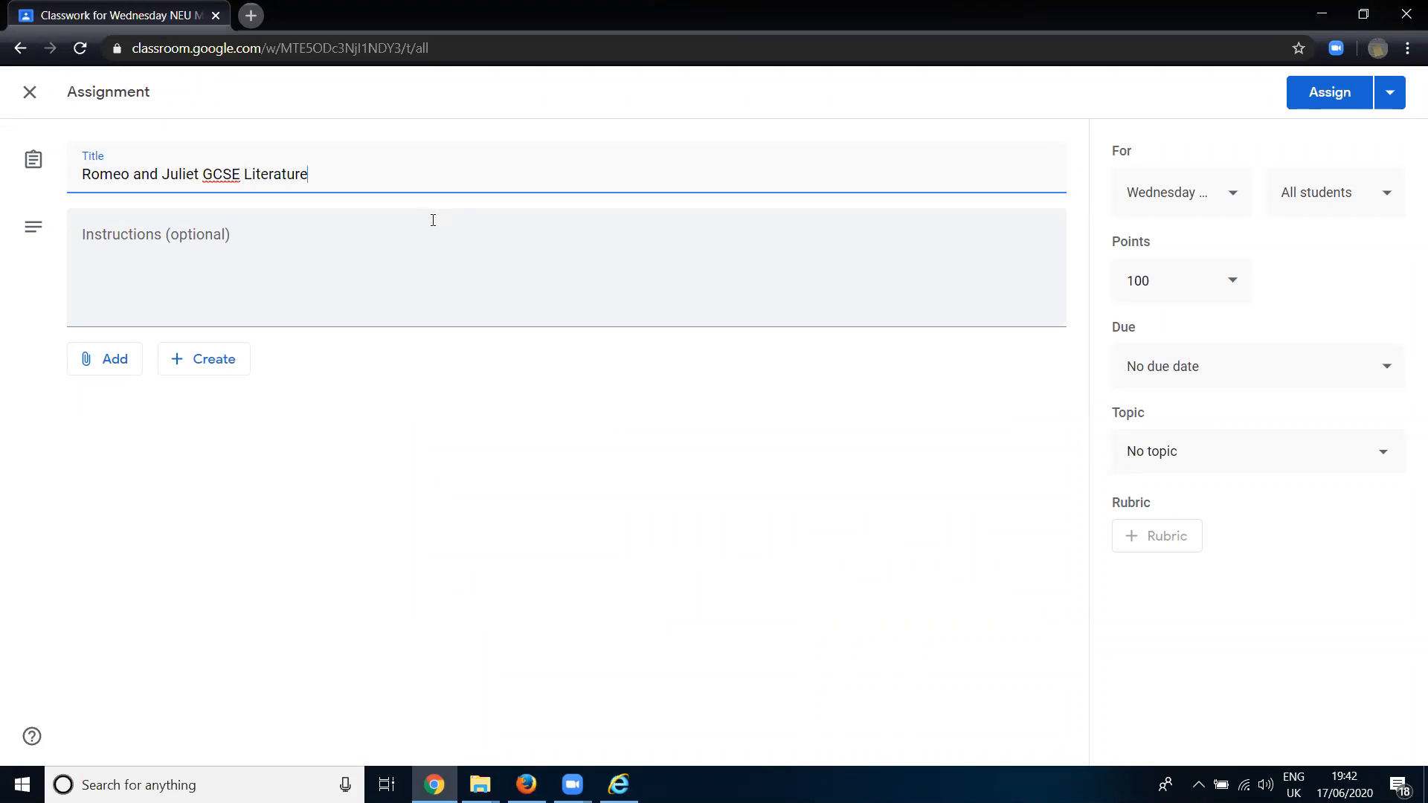
- Enter the assignment instructions "What is your opinion of Romeo's infatuation with Juliet?", correcting the misspelled word
left_click(433, 221)
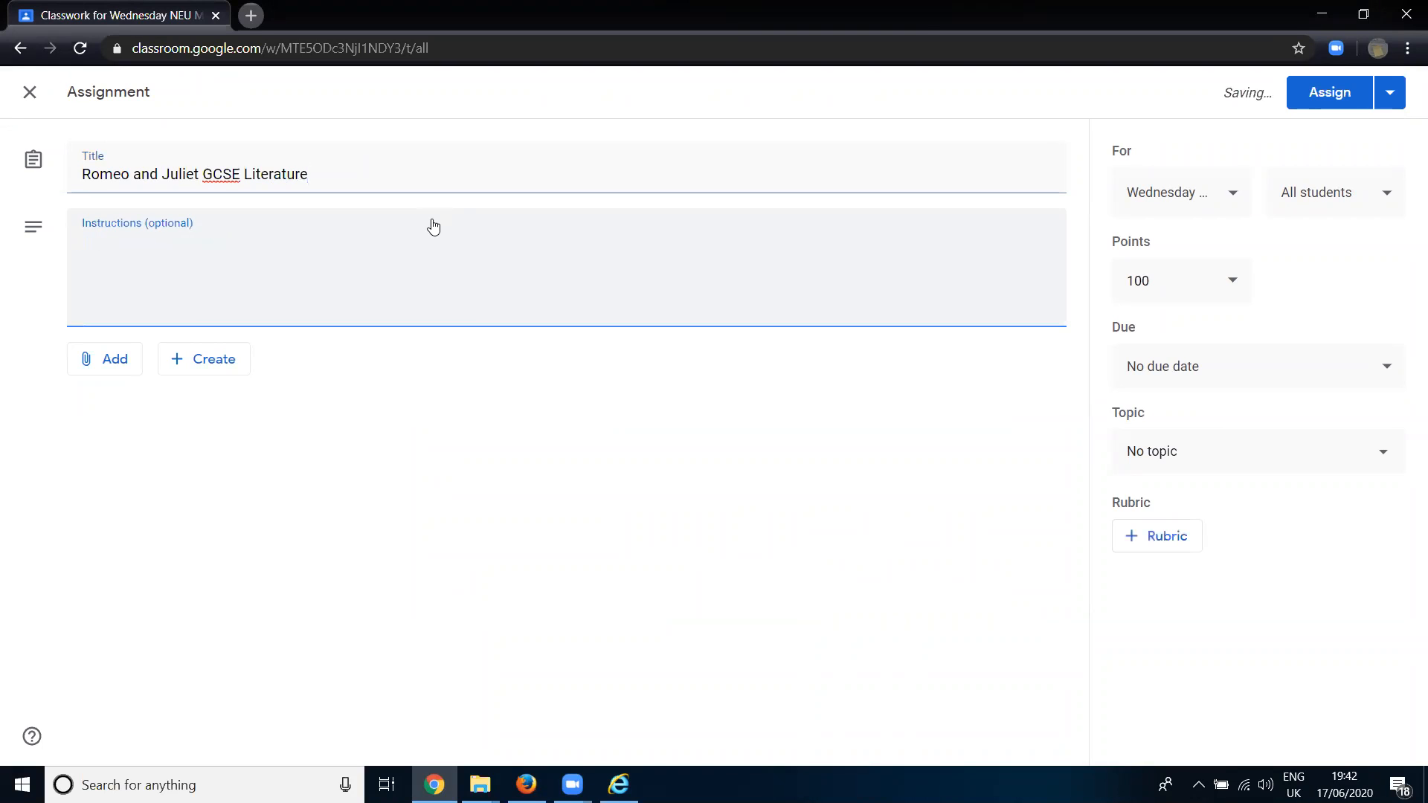
type("What is your opinion of Romeo's infatutuation with Juliet?")
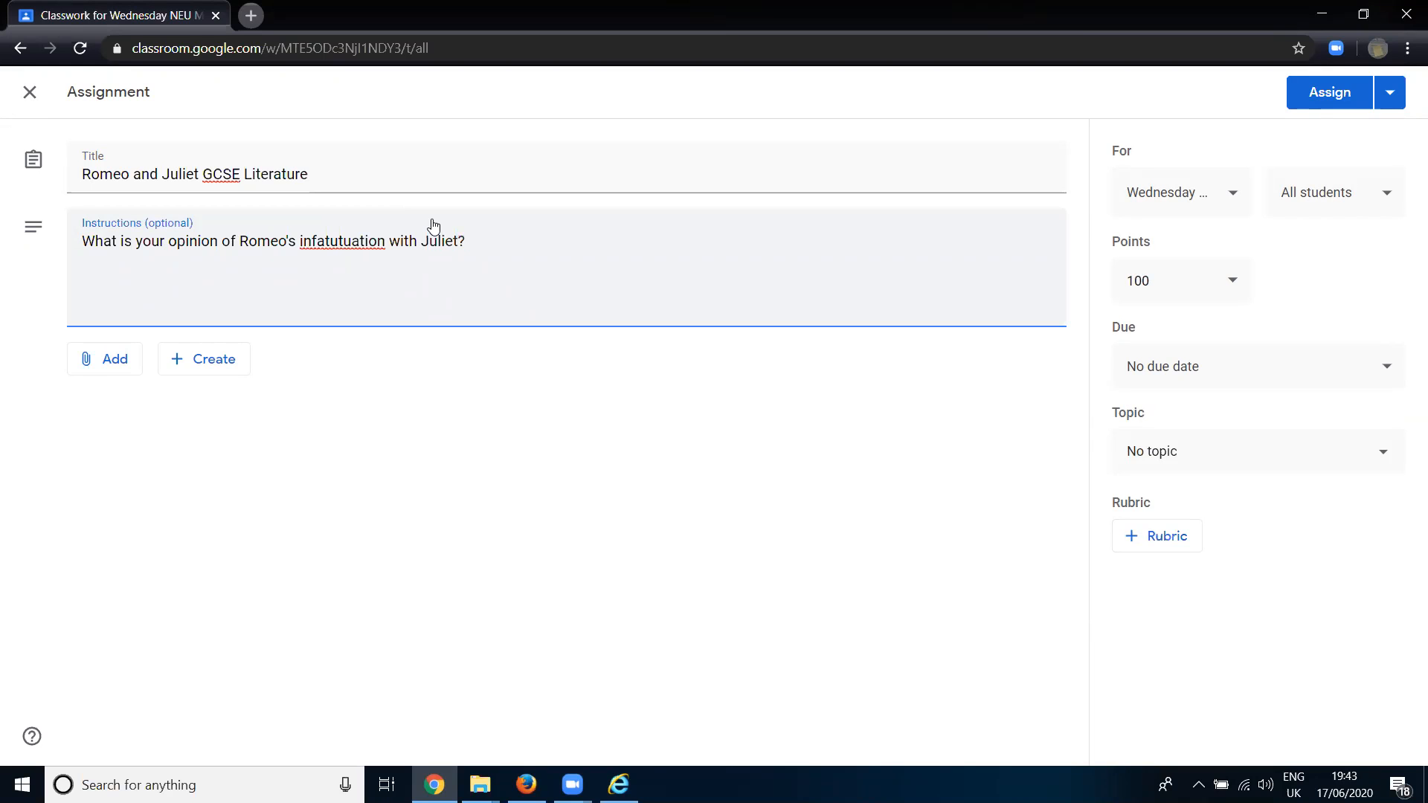
right_click(332, 244)
left_click(377, 260)
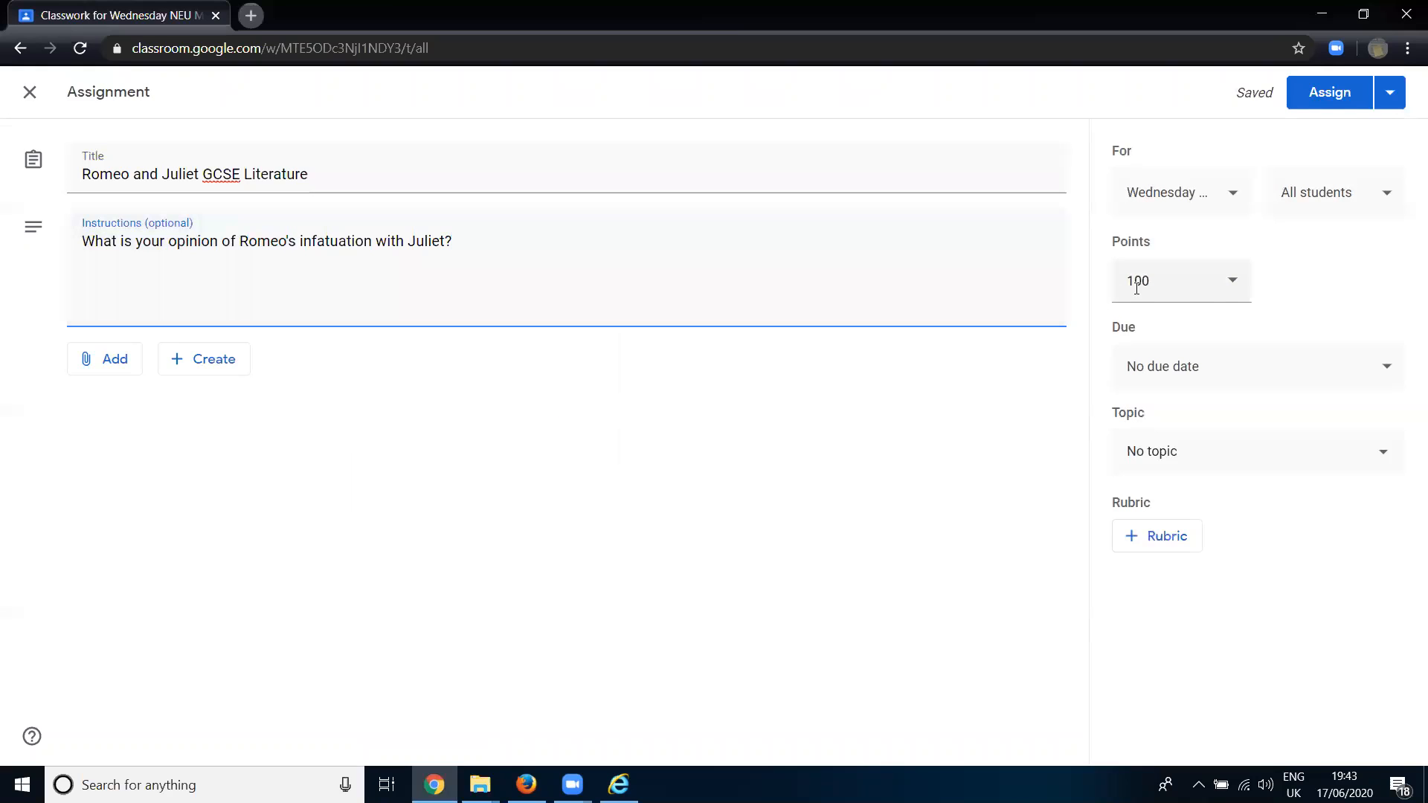
- Create a rubric for the assignment and title its first criterion "Spelling, punctuation and grammar"
left_click(1155, 544)
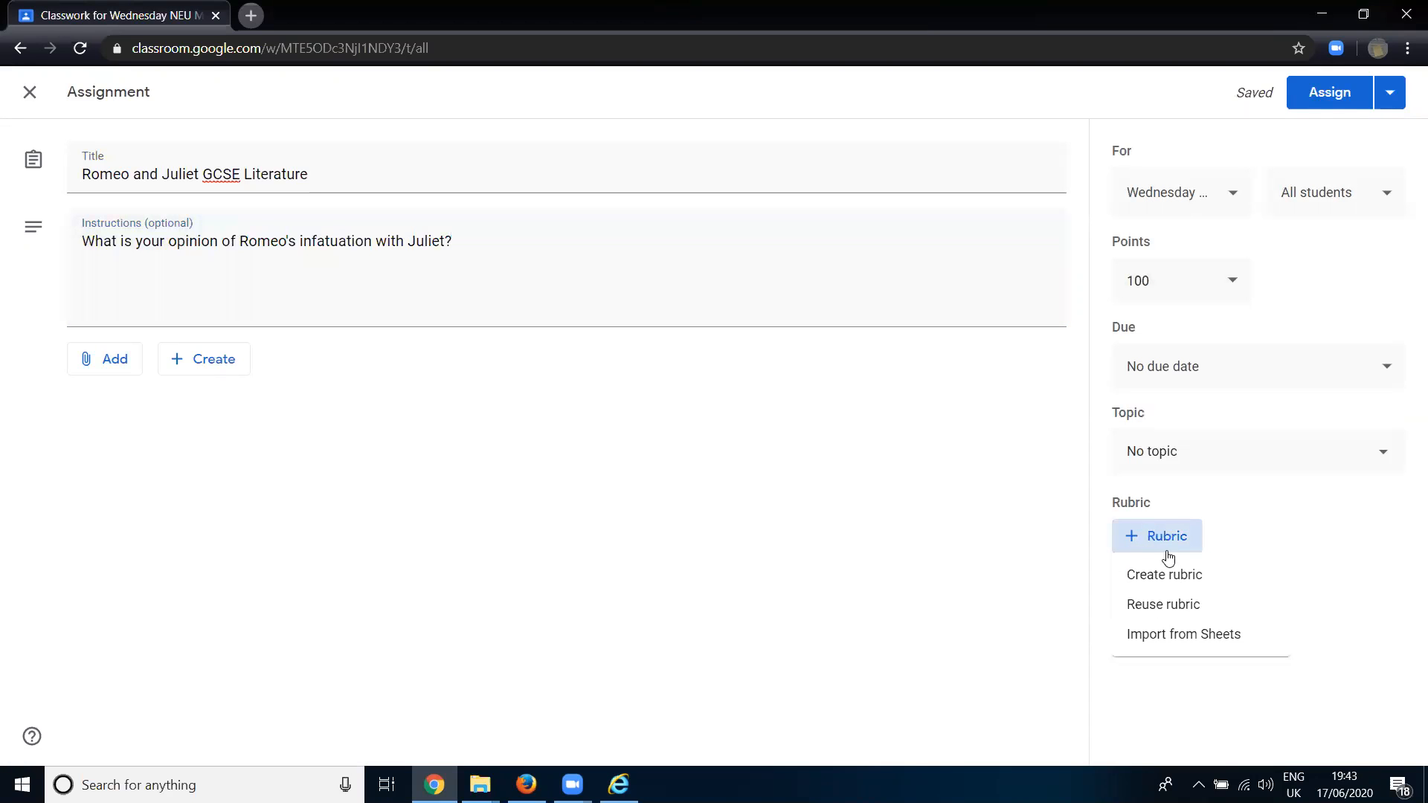
left_click(1190, 576)
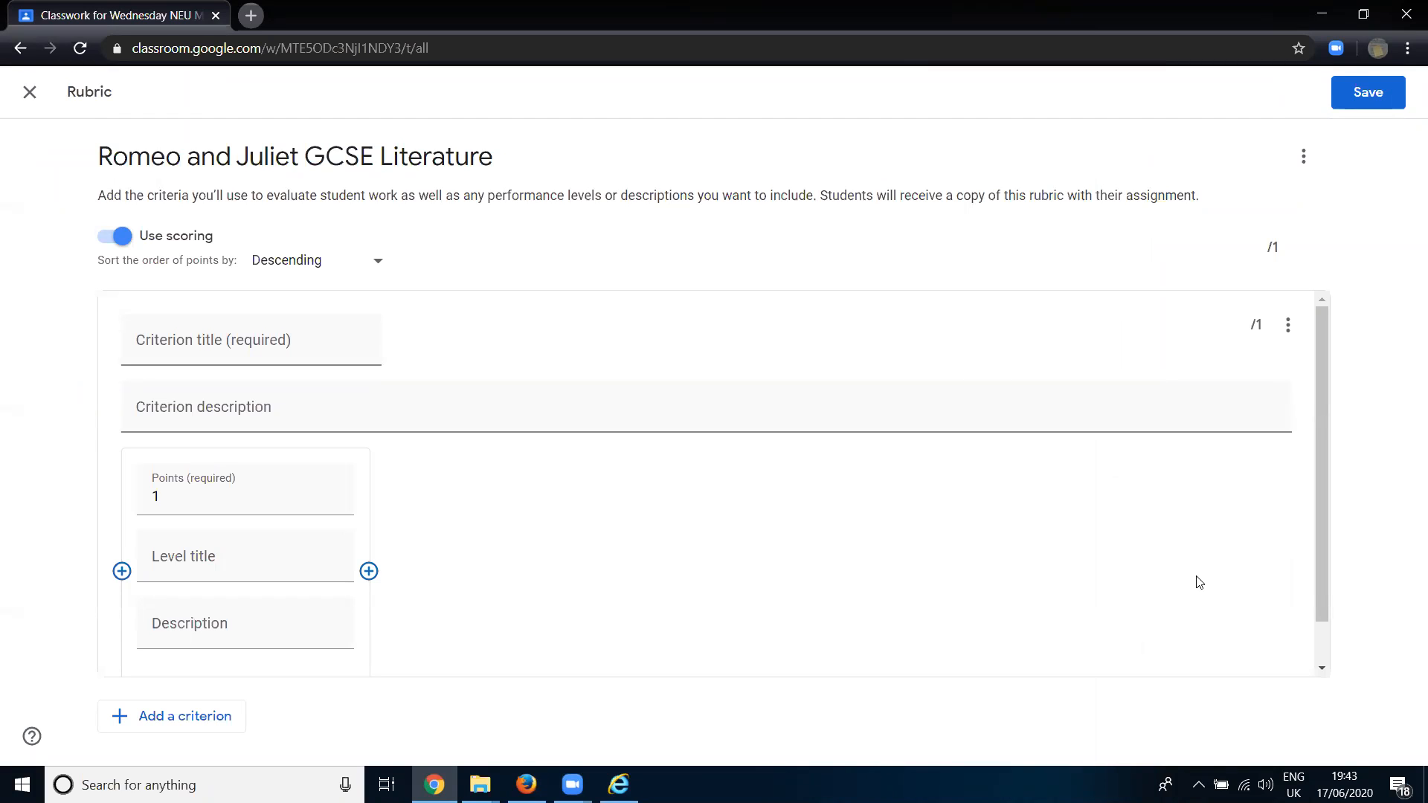
left_click(215, 345)
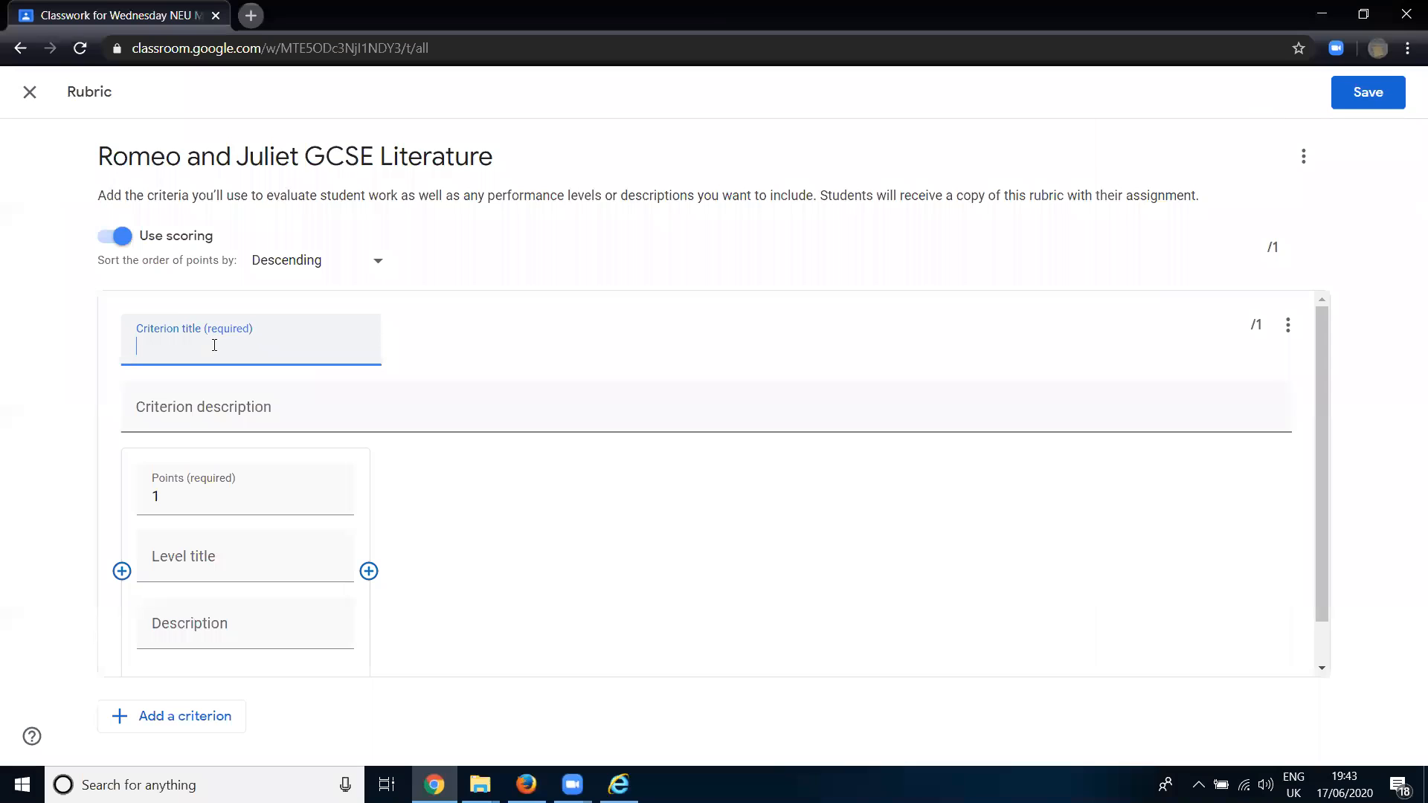
type("Spelling, punctuation and Grammer")
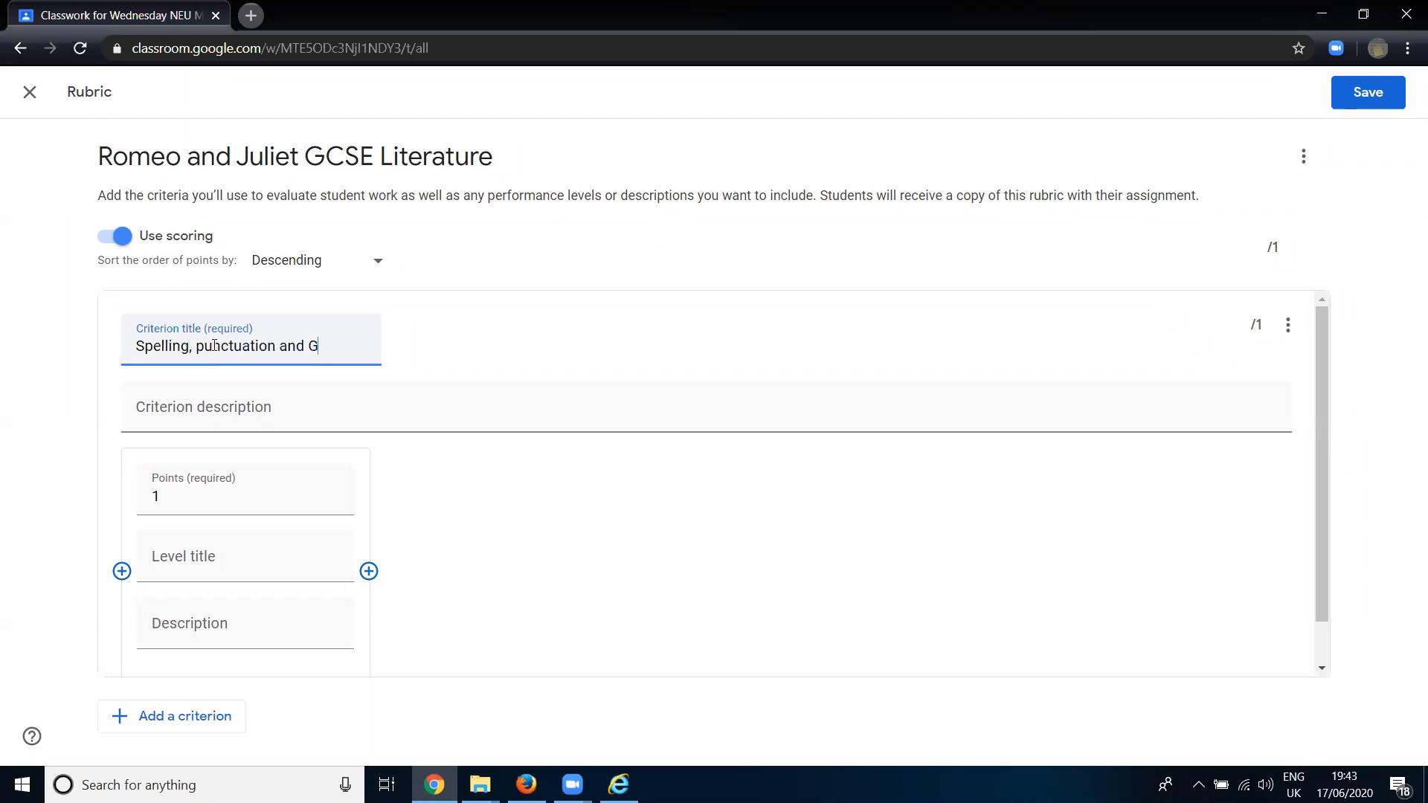
key("BackSpace")
key("BackSpace")
key("BackSpace")
key("BackSpace")
key("BackSpace")
key("BackSpace")
key("BackSpace")
type("grammar")
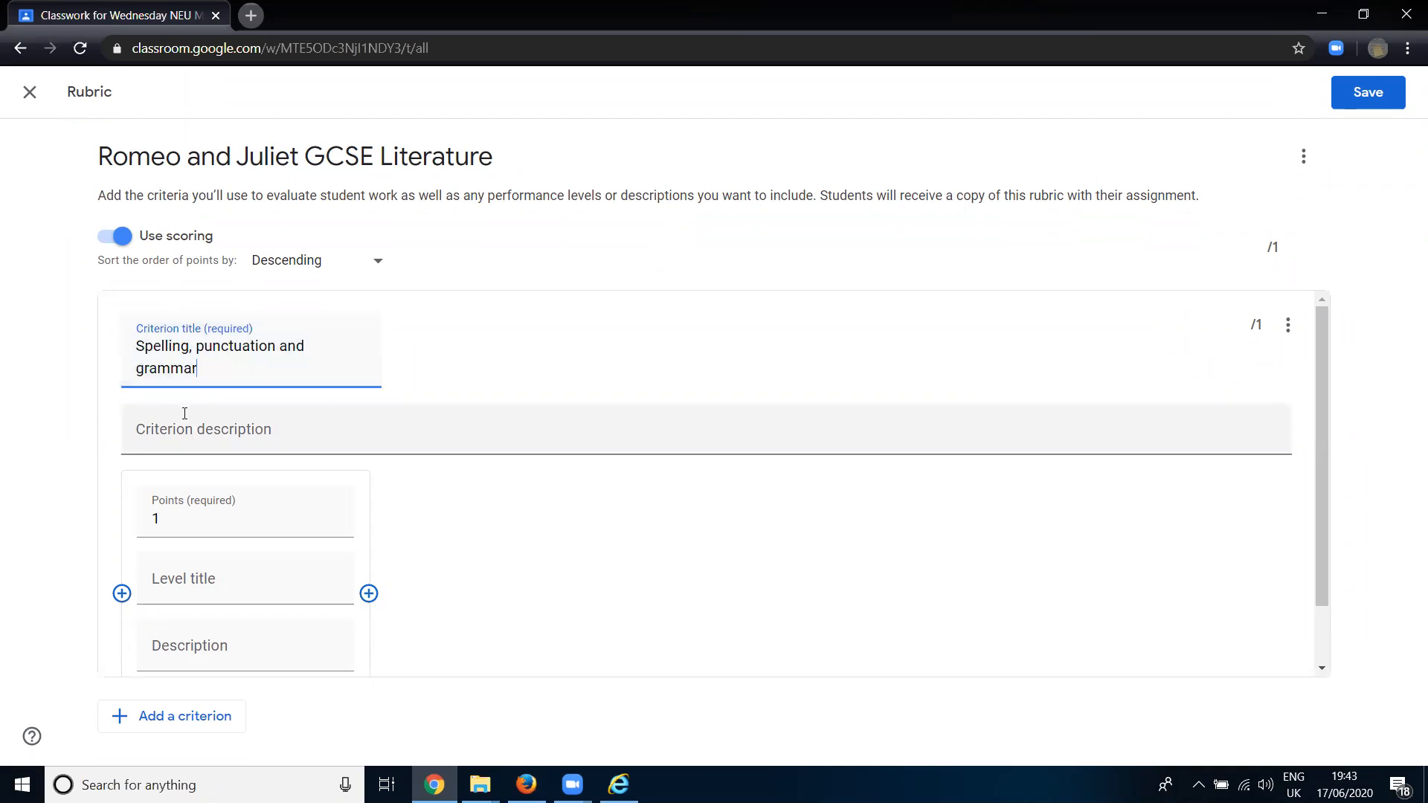
- Describe the first criterion as "Student has completed all work and SpaG is of an good standard"
left_click(185, 421)
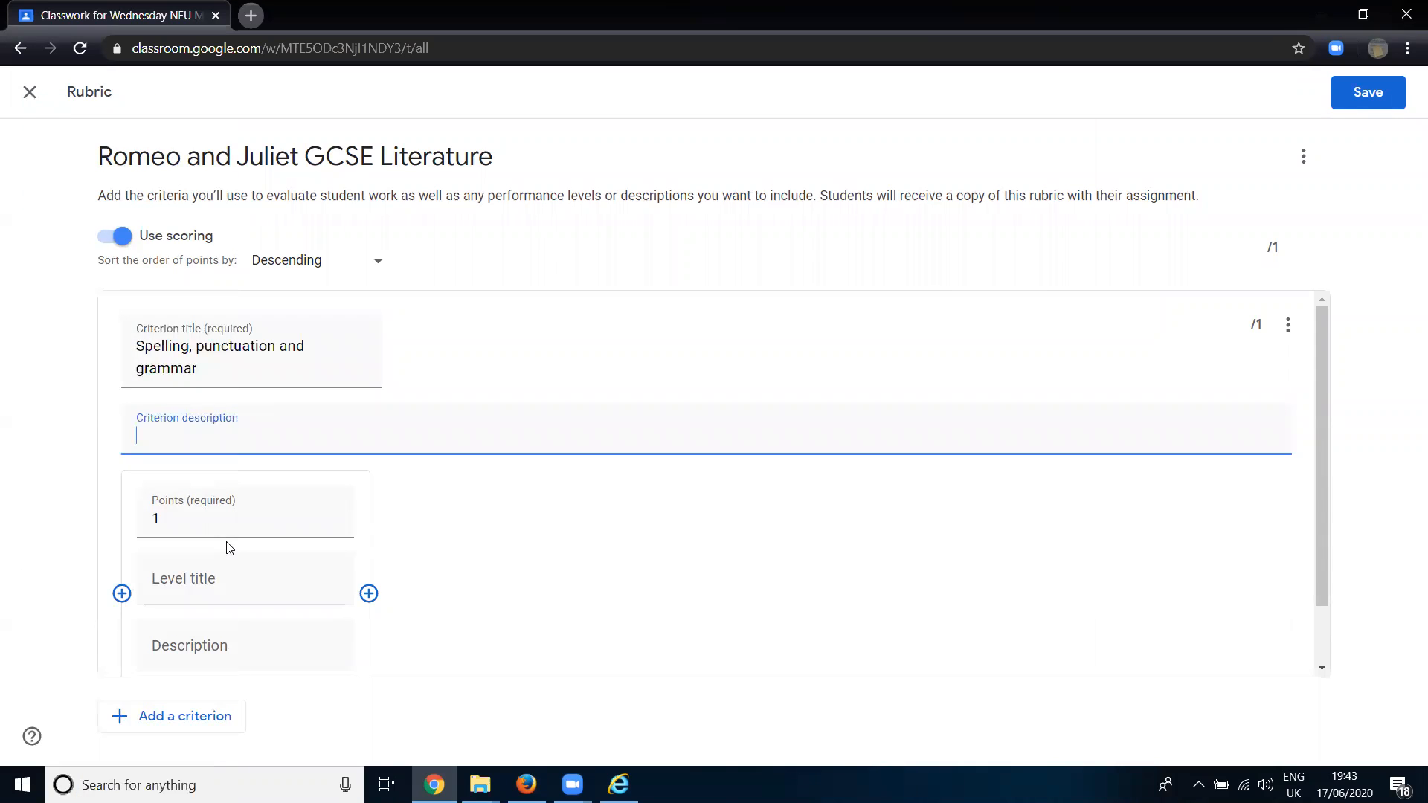
left_click(1085, 322)
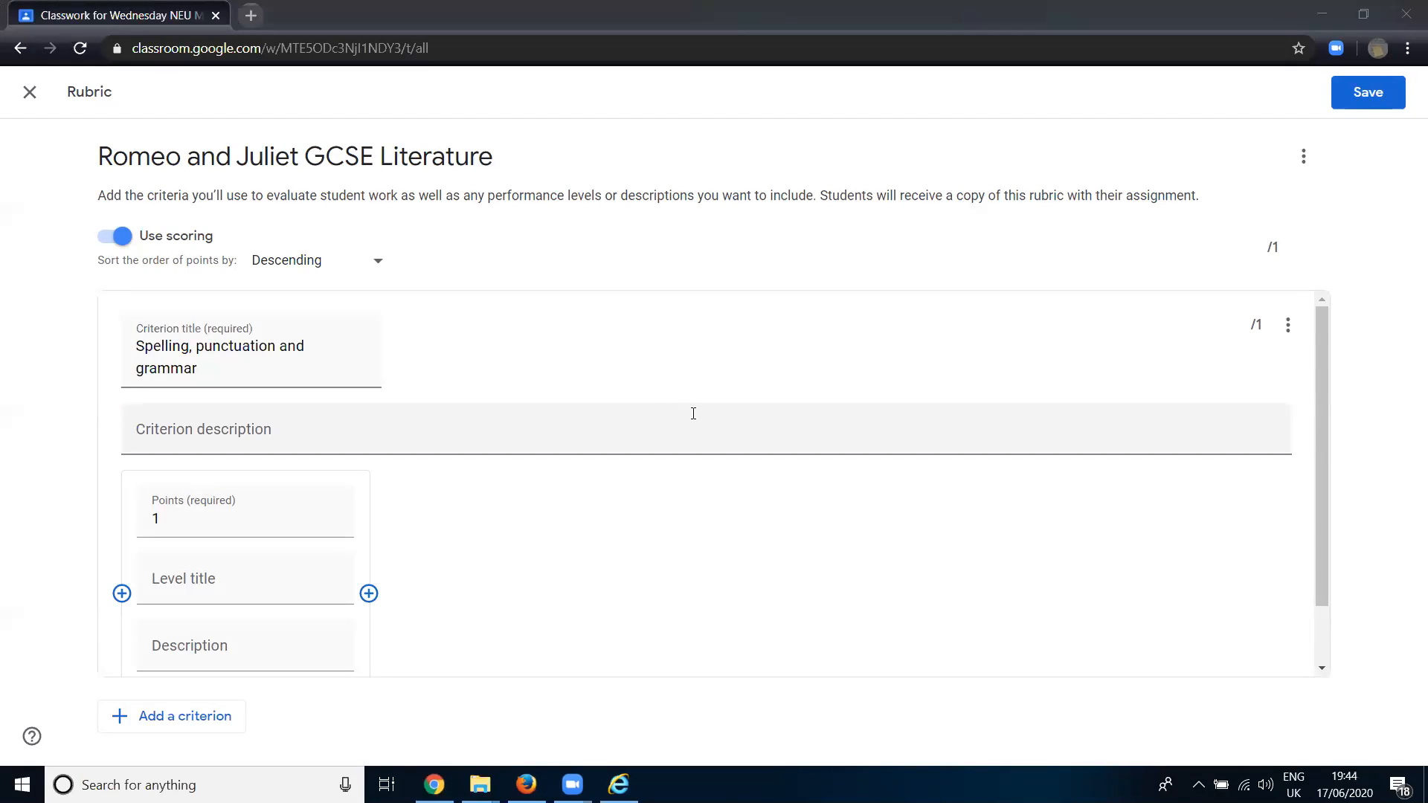
left_click(672, 441)
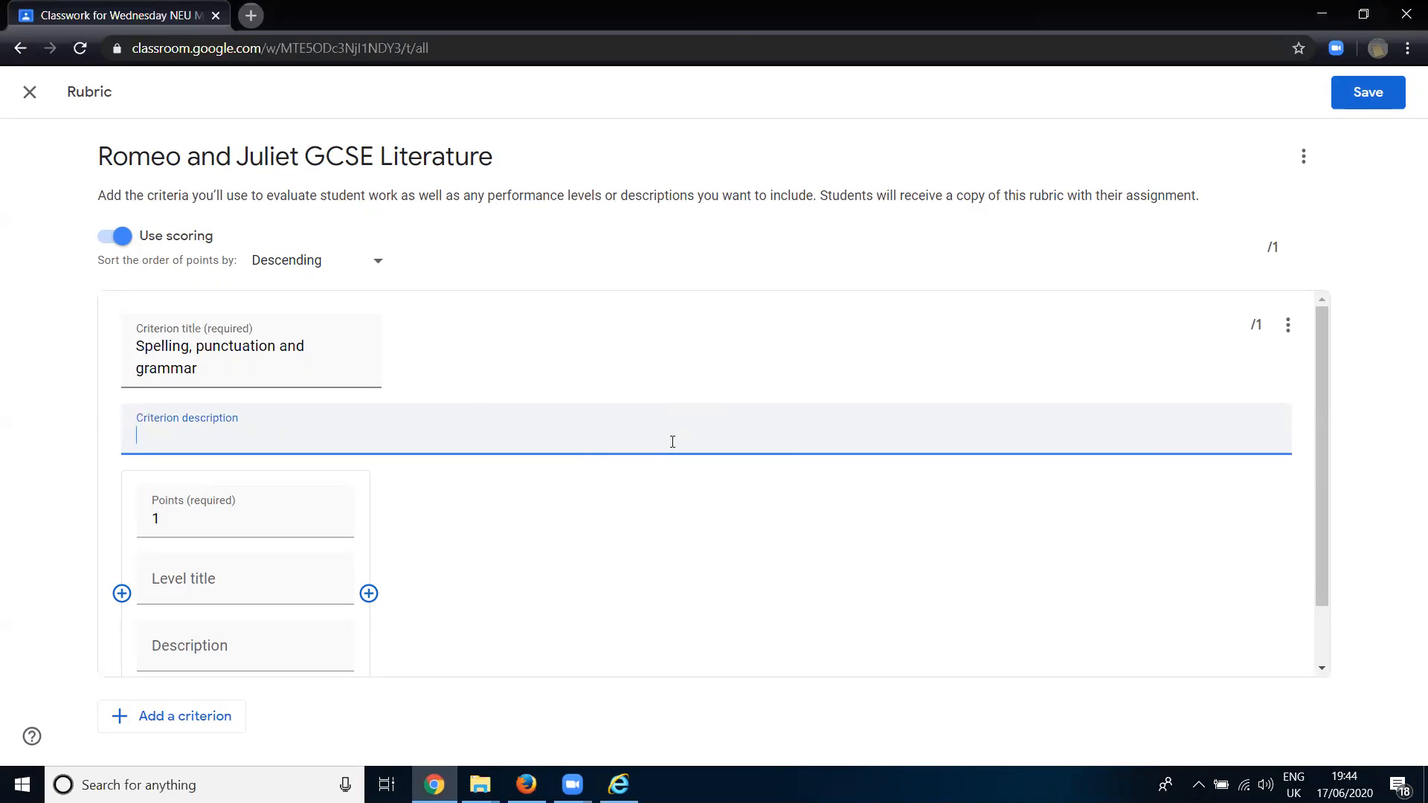
type("Student has completed ")
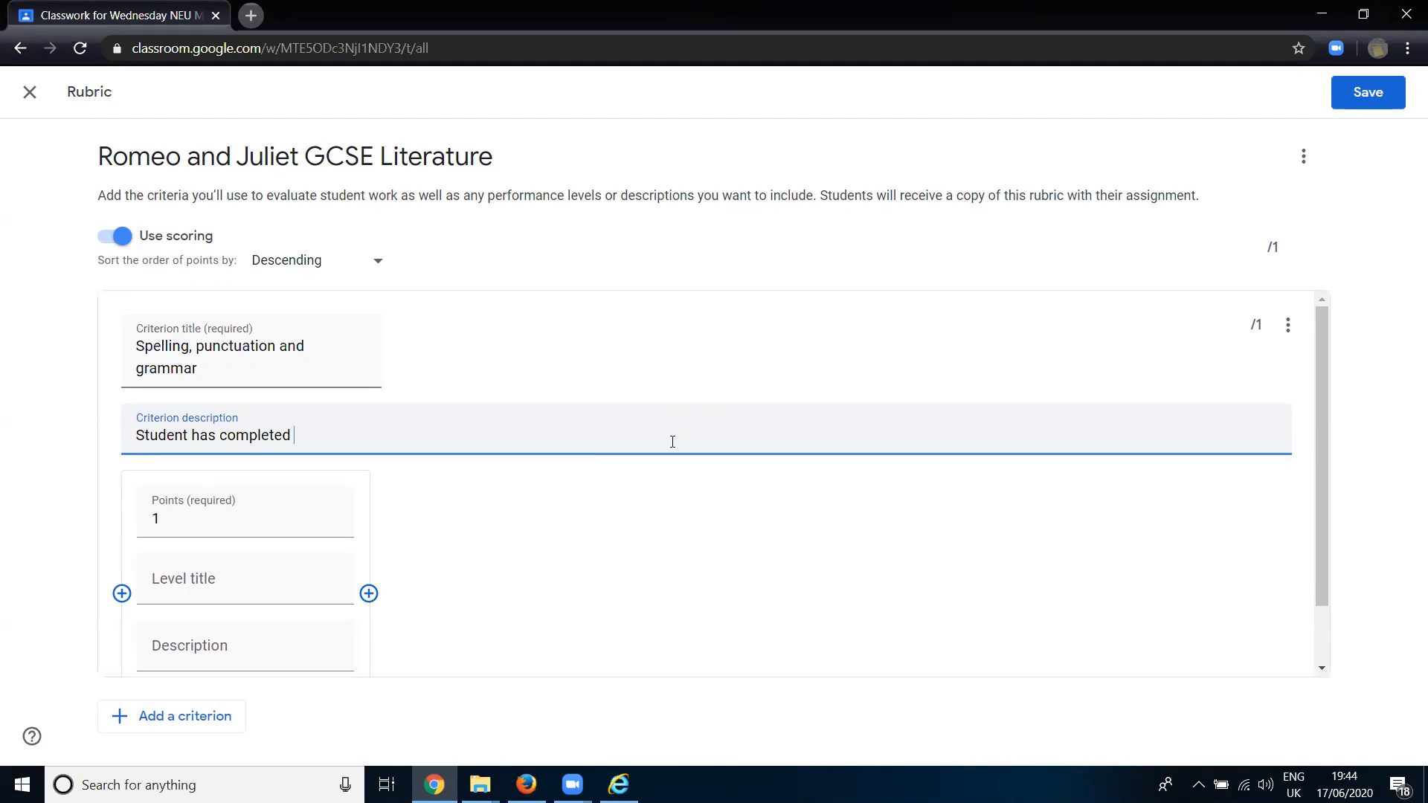
type("all work")
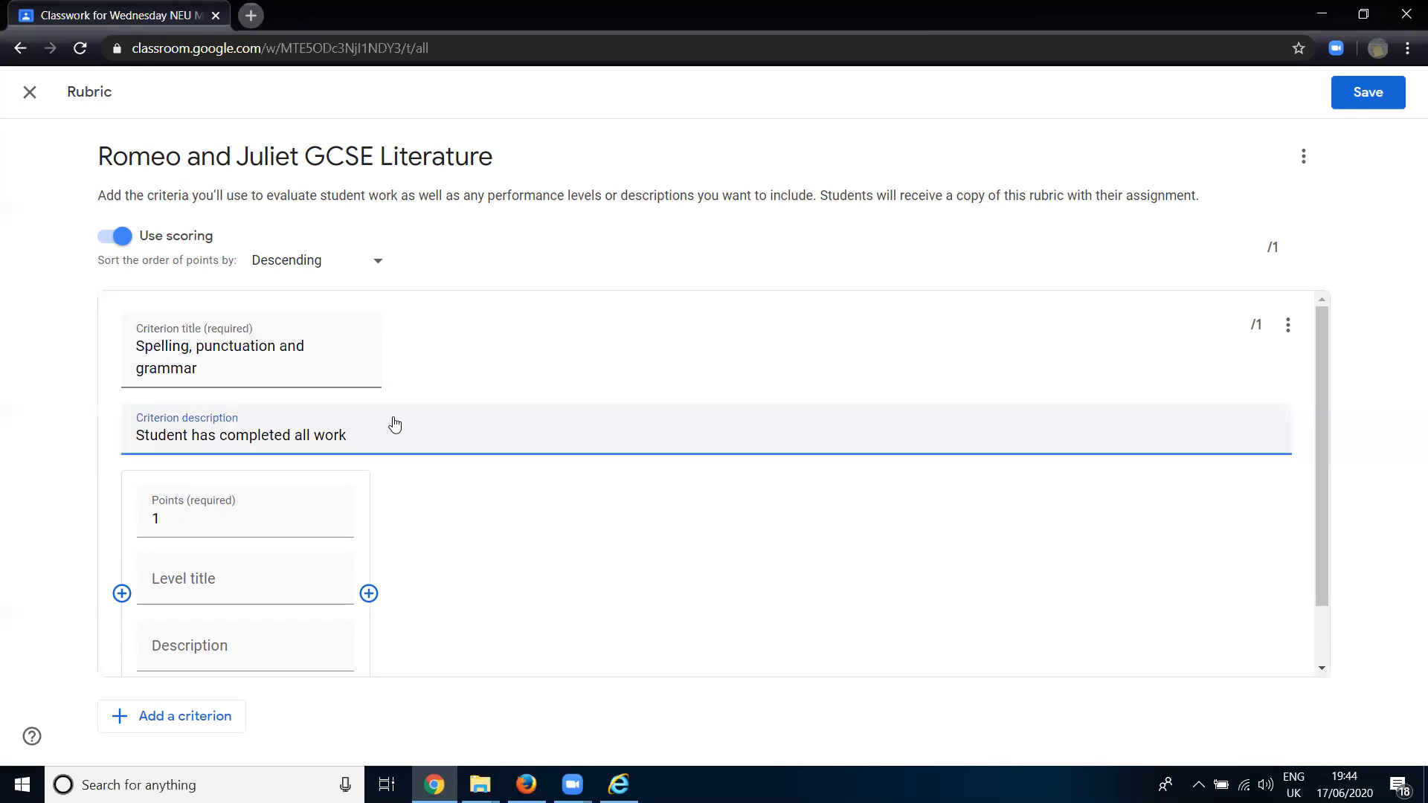
type("and SpaG is of an good standard")
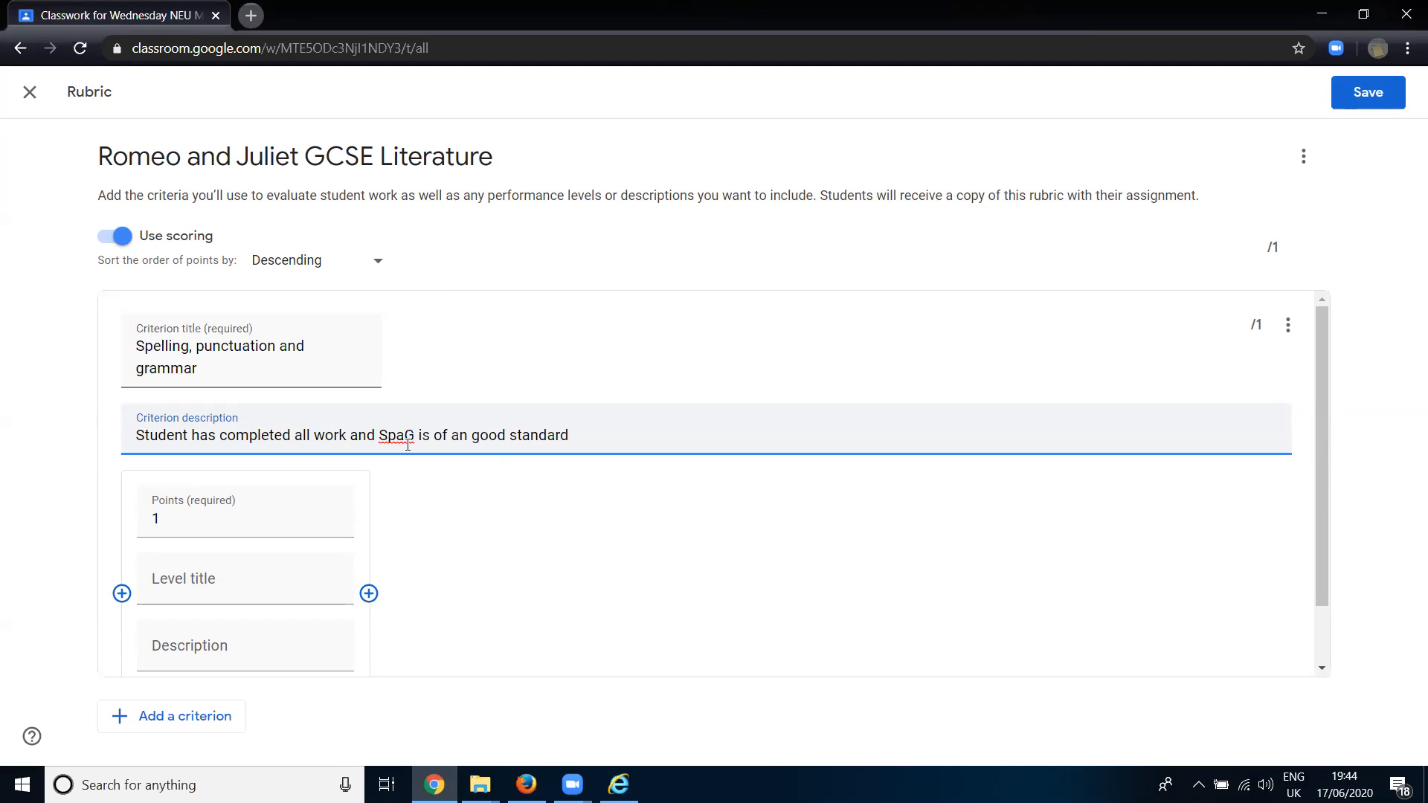
- Set the first criterion's level to 10 points and title the level "N1.2"
left_click(150, 525)
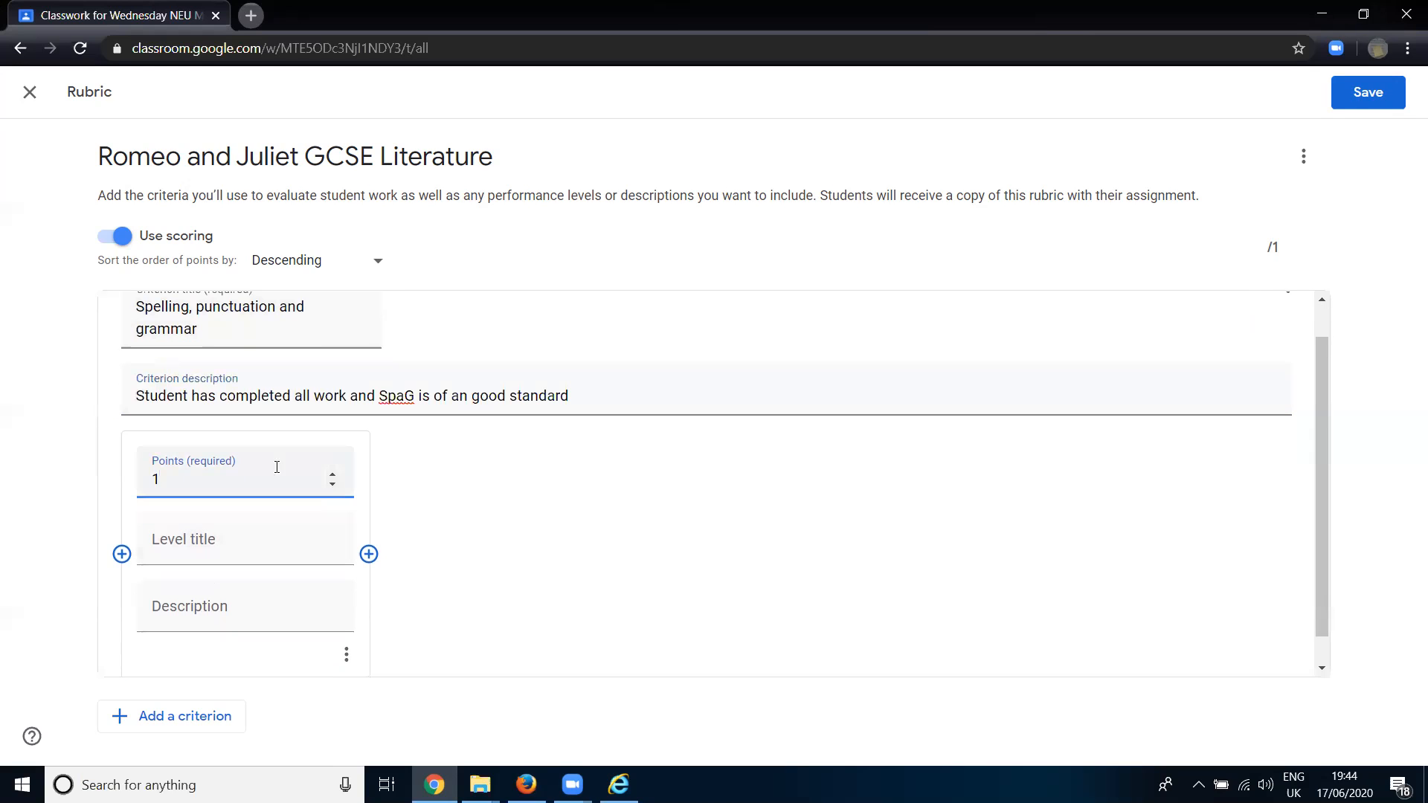
left_click(333, 476)
left_click(333, 476)
left_click(332, 476)
left_click(333, 476)
left_click(332, 477)
left_click(332, 476)
left_click(333, 476)
left_click(333, 476)
left_click(333, 476)
left_click(223, 540)
scroll(369, 495, "down", 1)
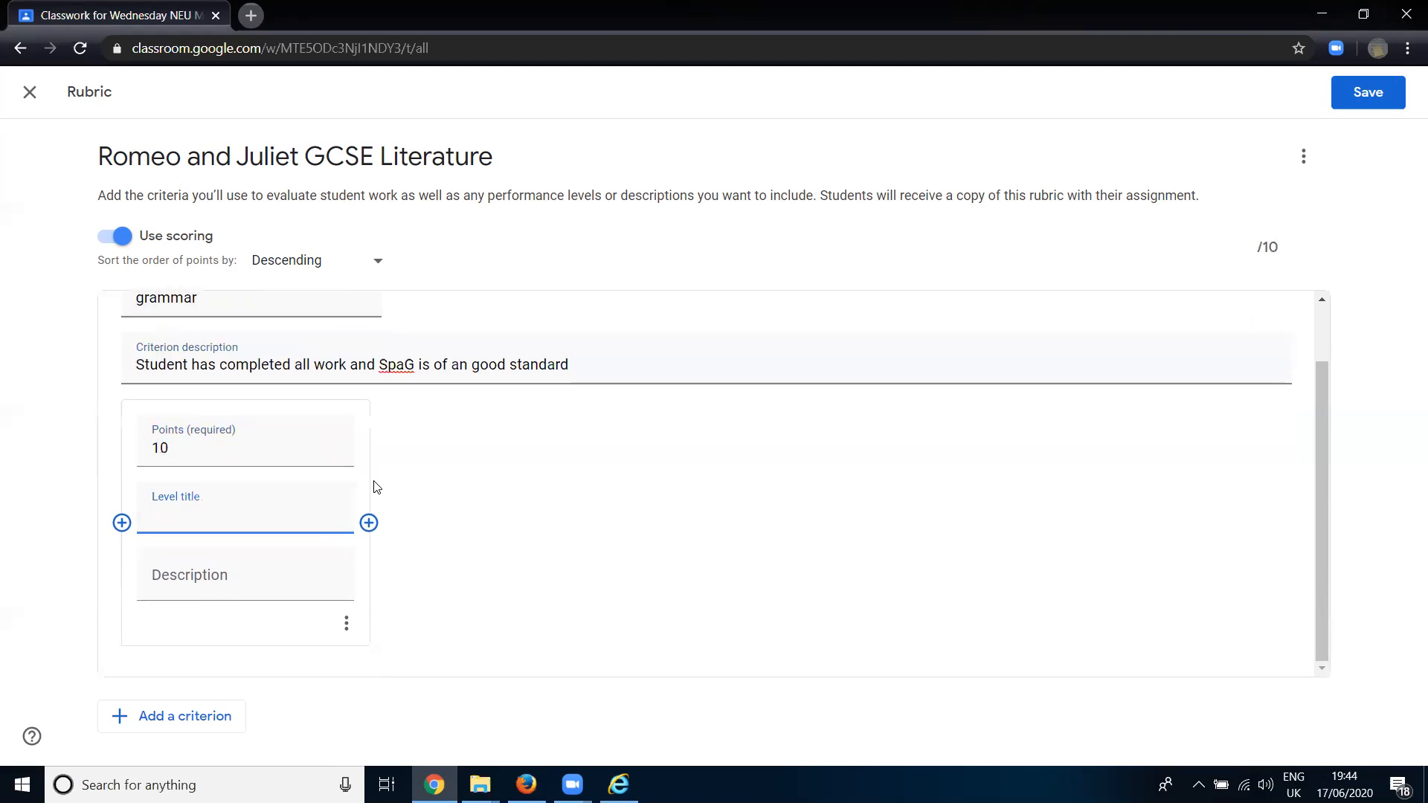
type("N1.2")
- Add a second rubric criterion titled "Structure of writing"
left_click(199, 716)
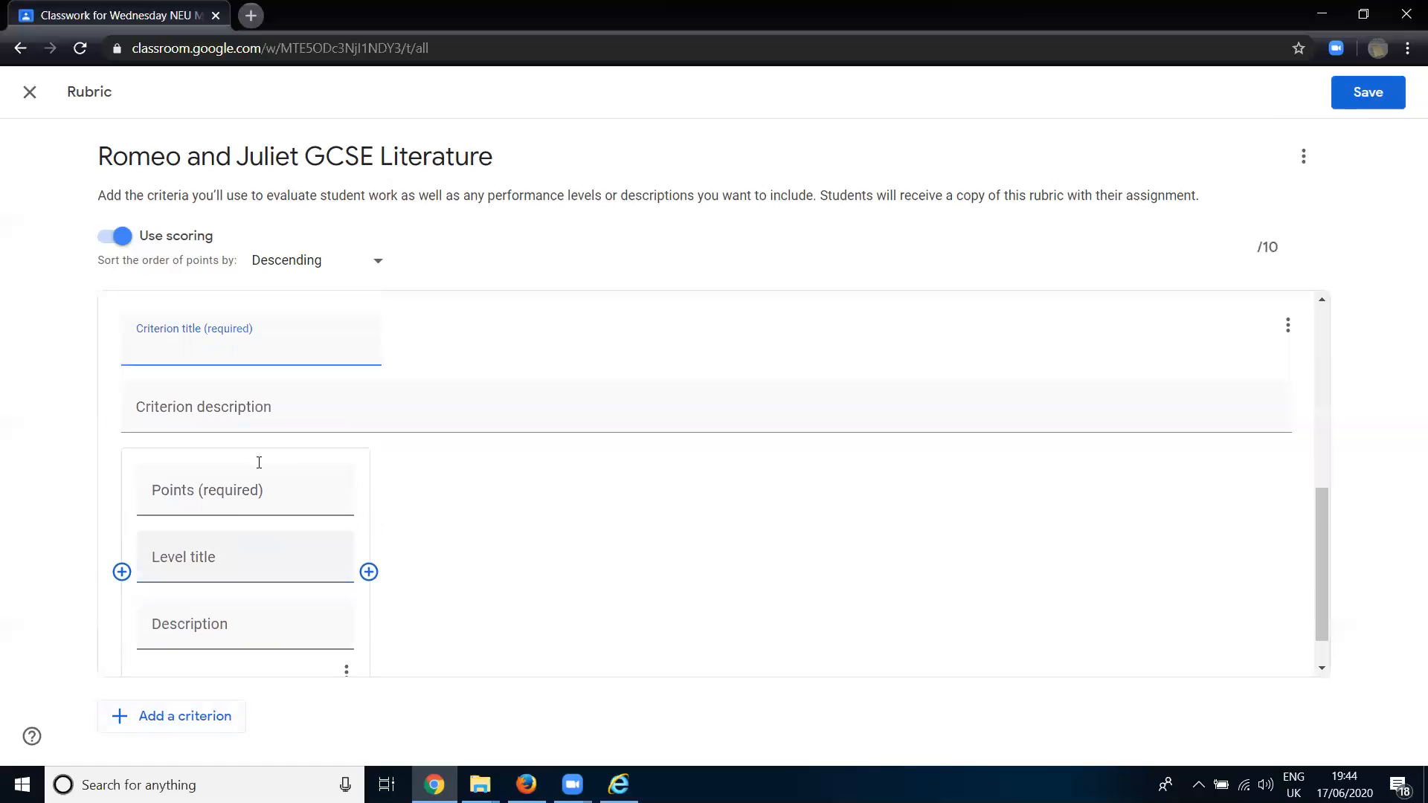
scroll(258, 457, "up", 6)
scroll(260, 442, "down", 7)
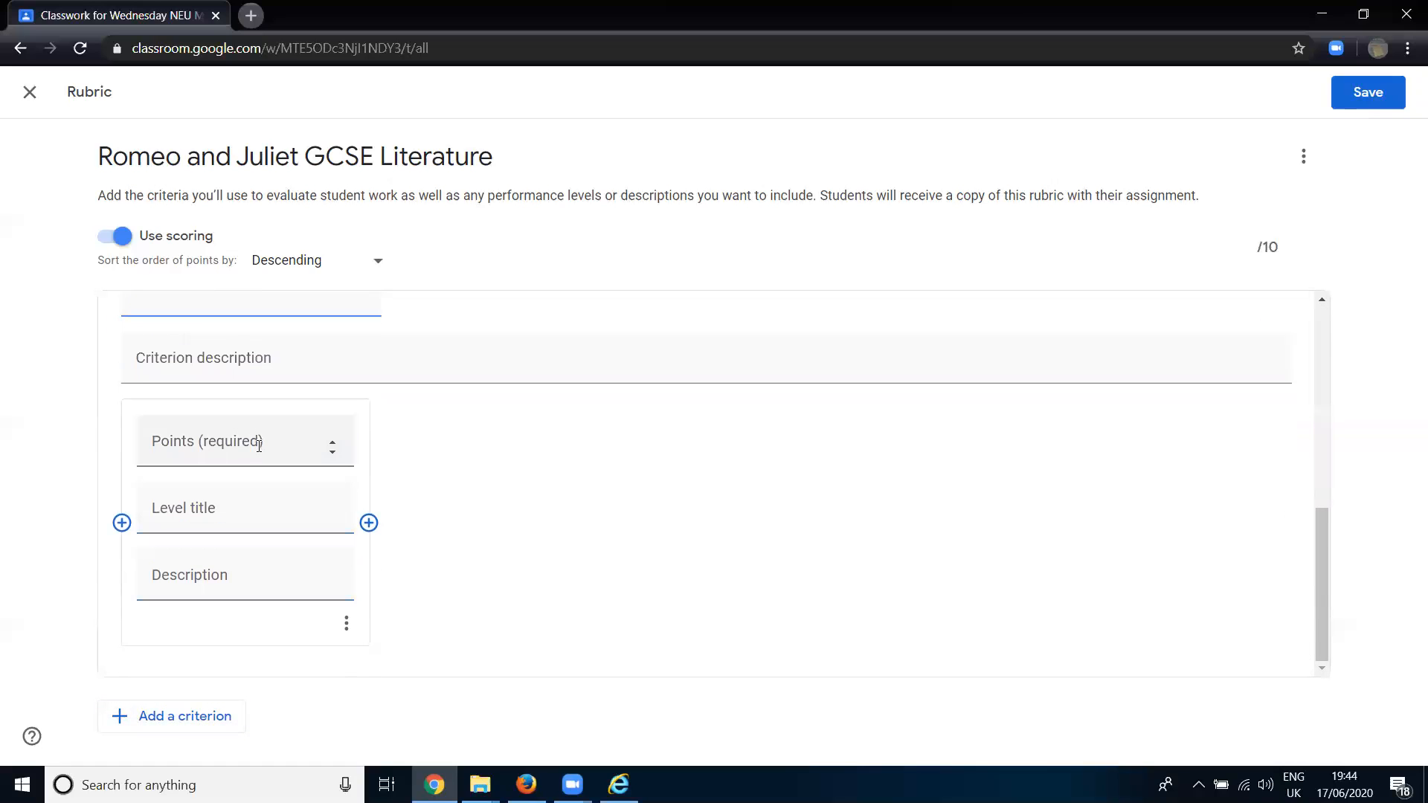
scroll(274, 498, "up", 3)
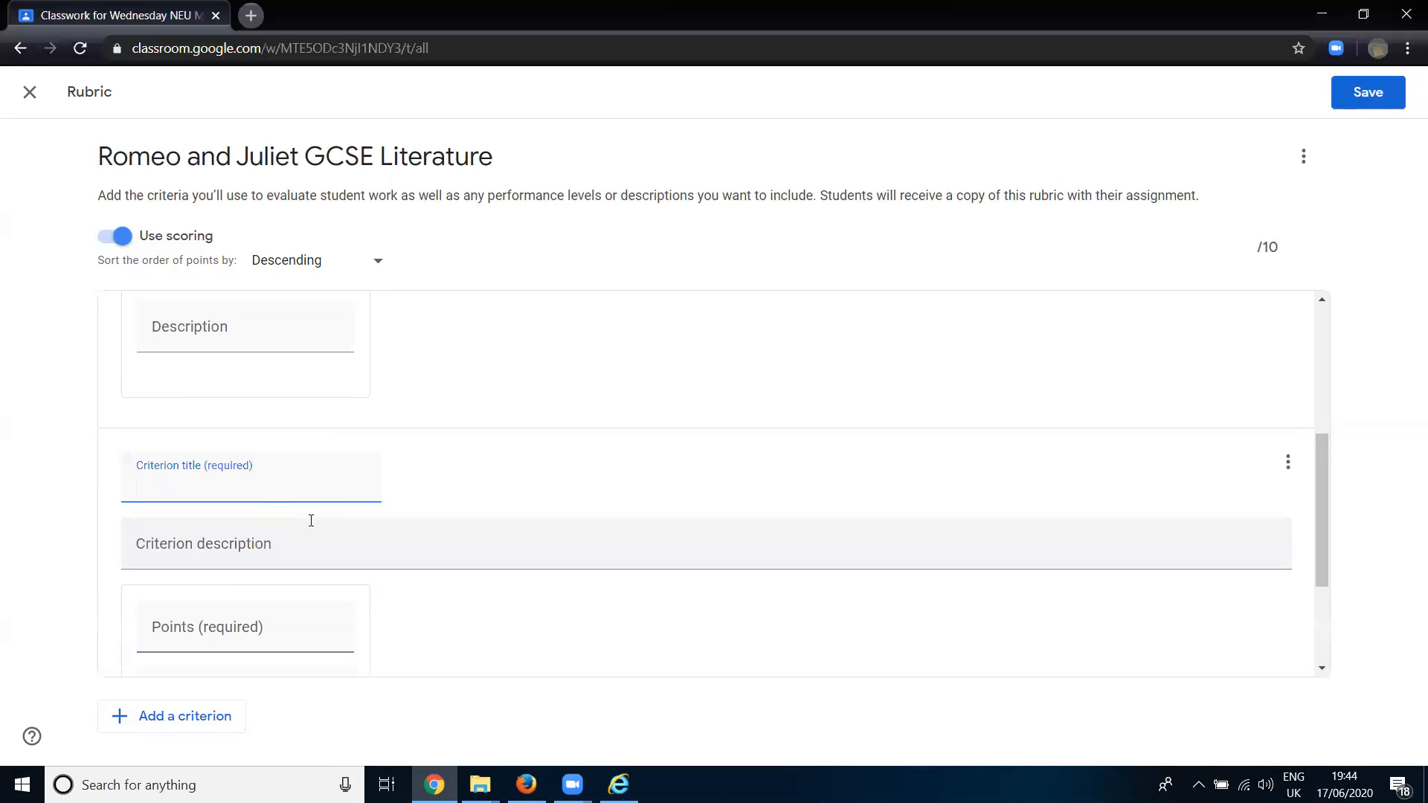
type("Structure of writing")
key("Tab")
- Describe the second criterion as "Writing follows a clear and coherent structure", correcting the misspelled words
left_click(310, 527)
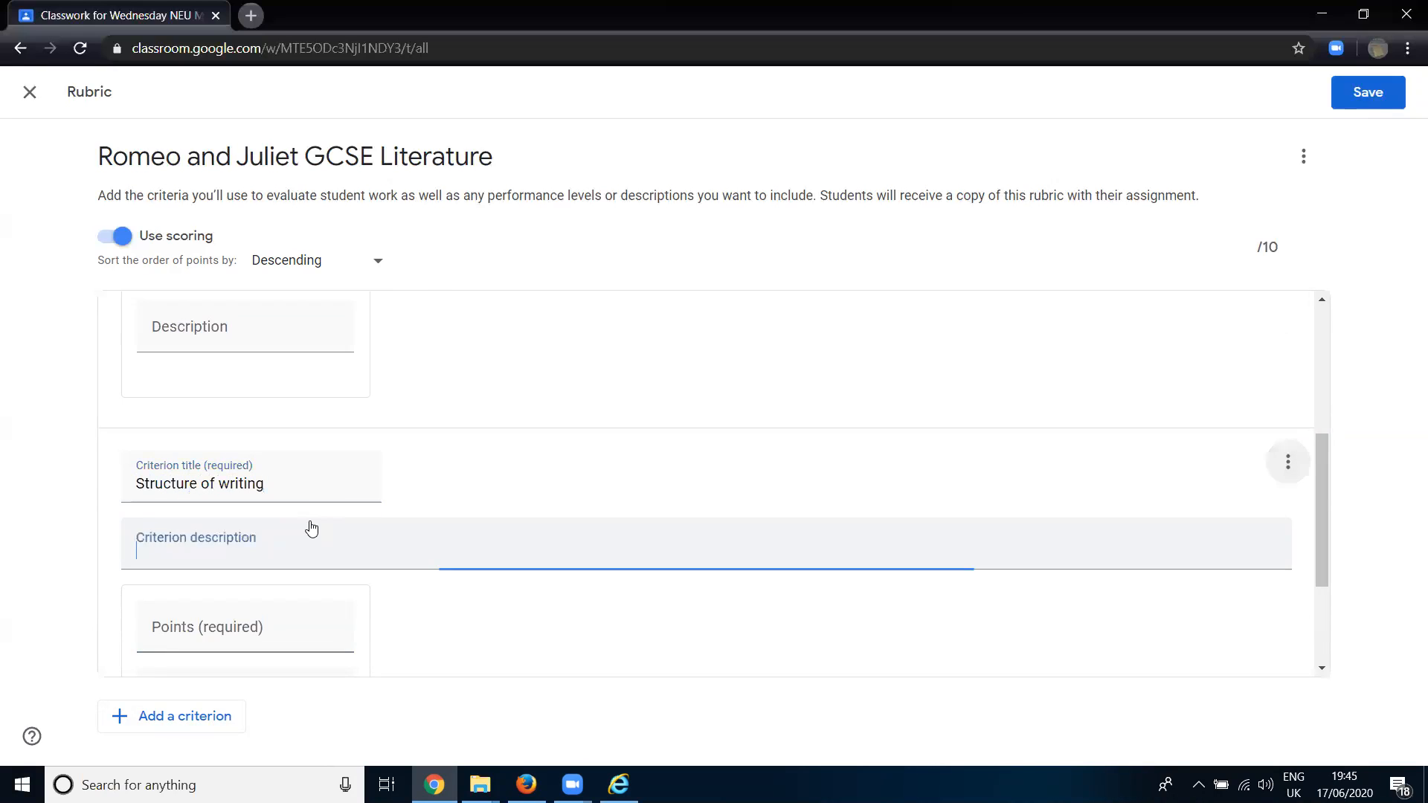
type("Writing foll")
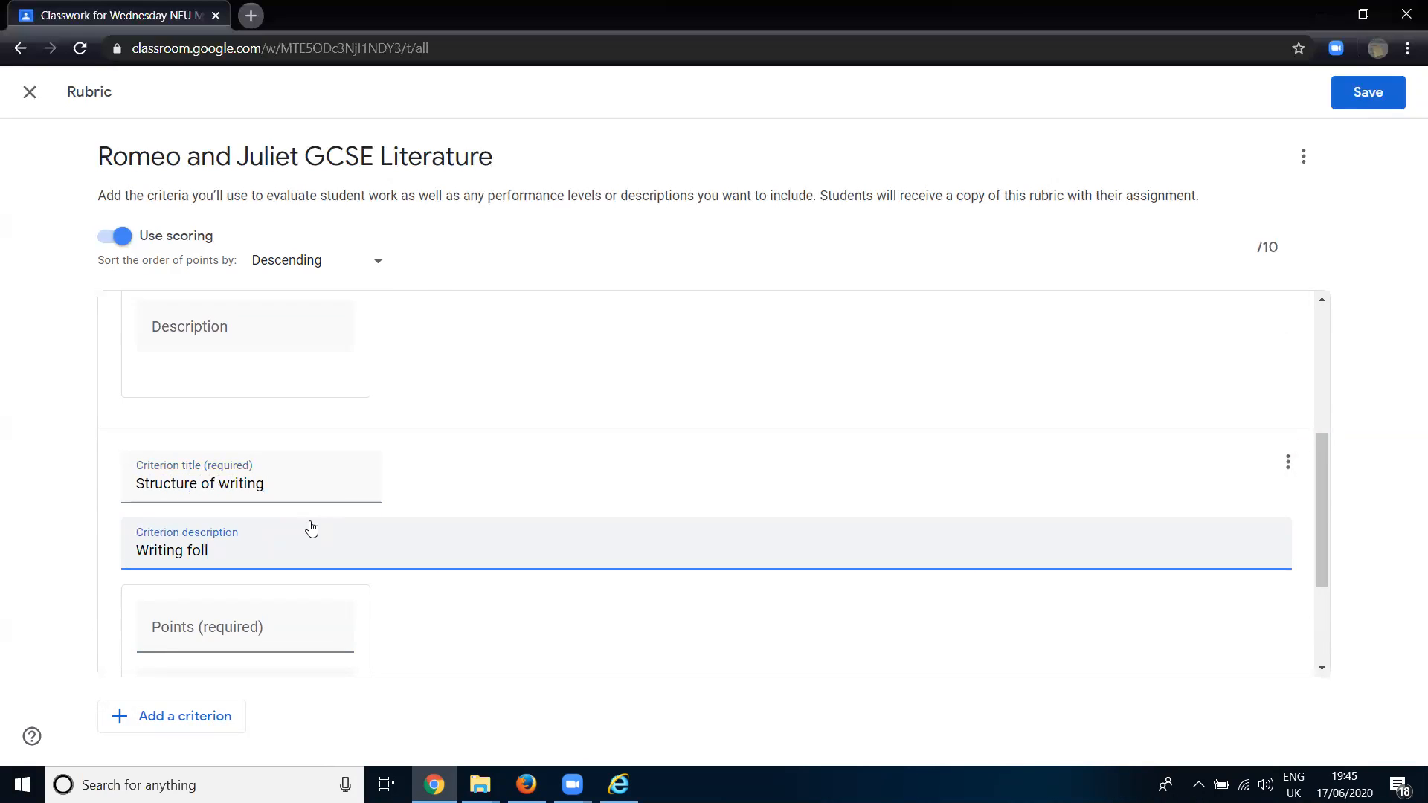
type("ows a clear and coherant sturcture")
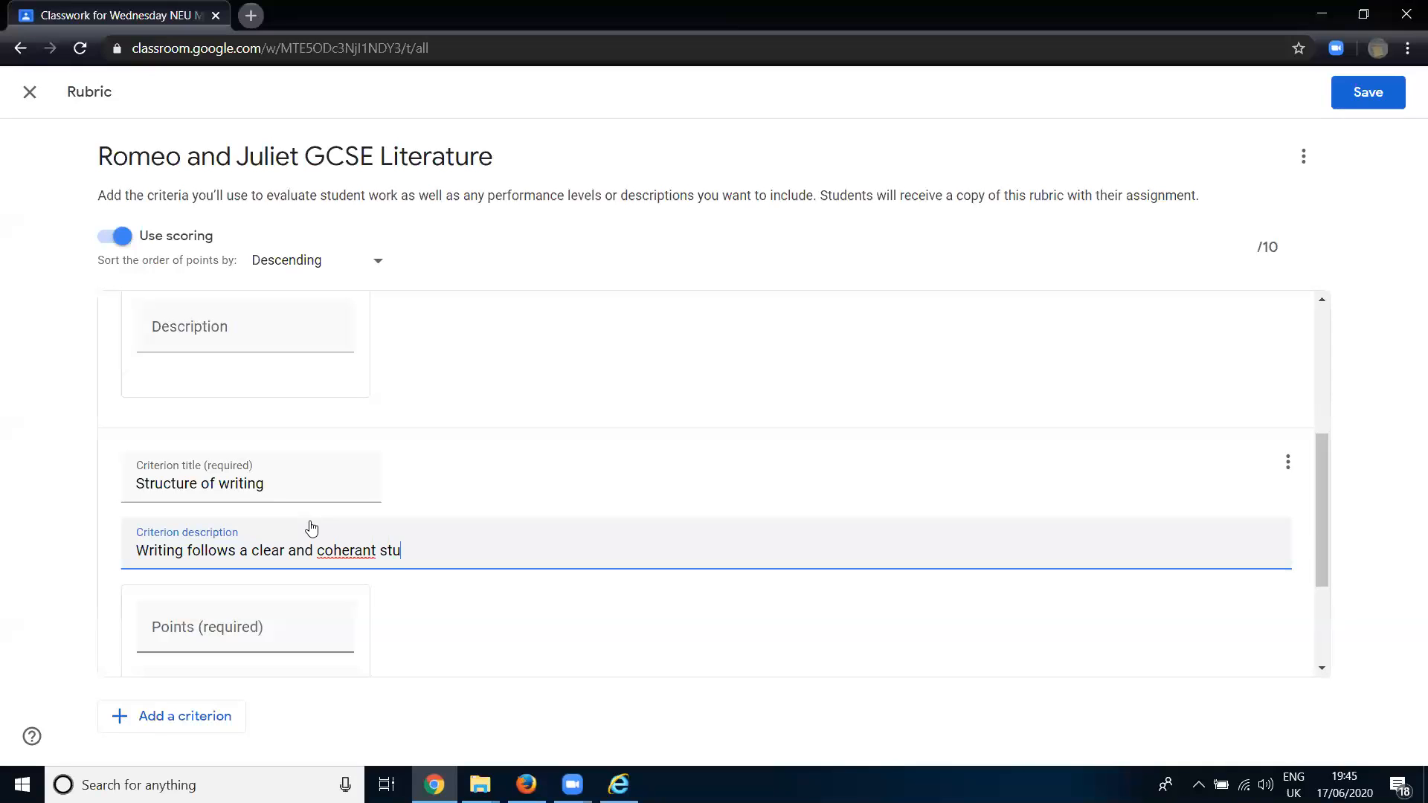
right_click(357, 550)
left_click(434, 324)
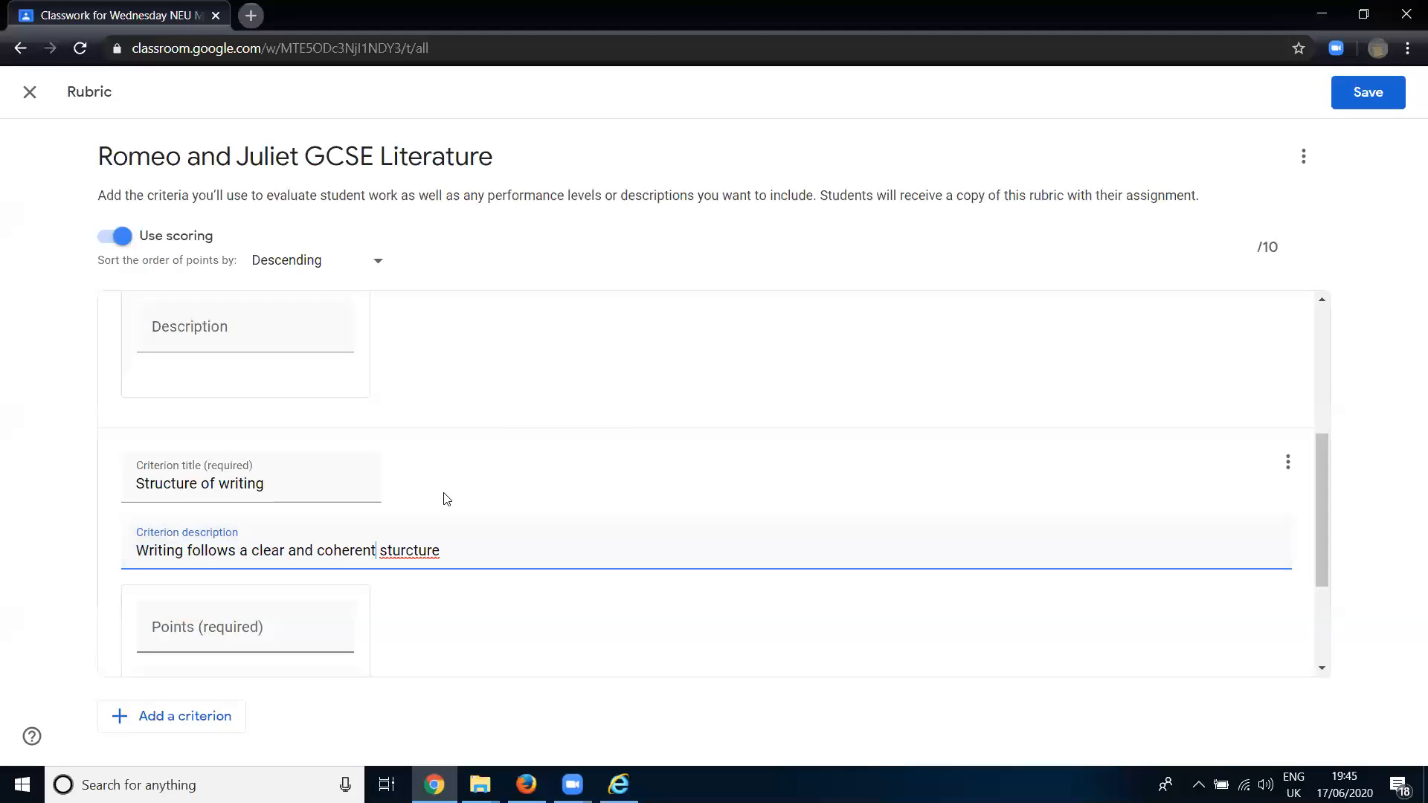
right_click(410, 550)
left_click(483, 308)
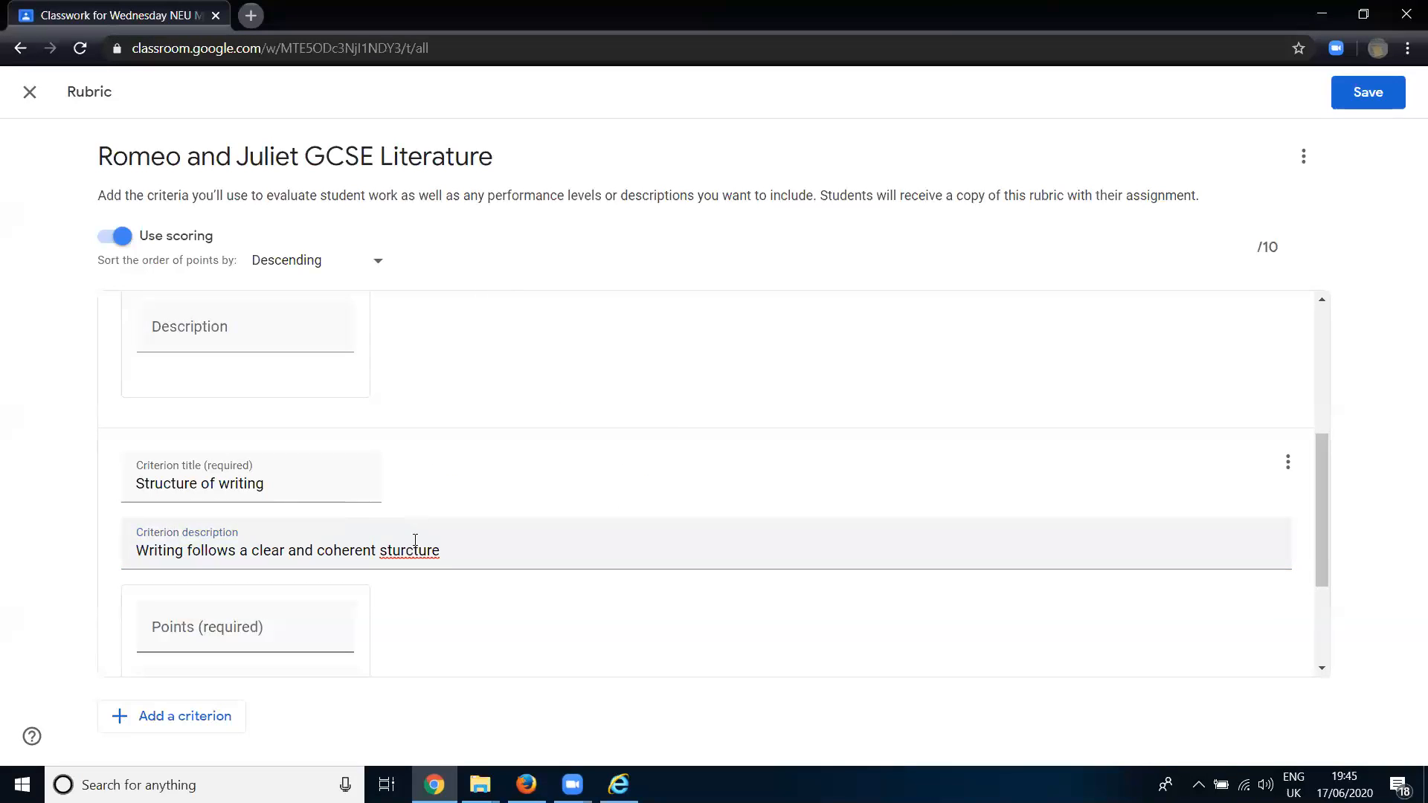
right_click(414, 547)
left_click(467, 286)
scroll(446, 432, "down", 3)
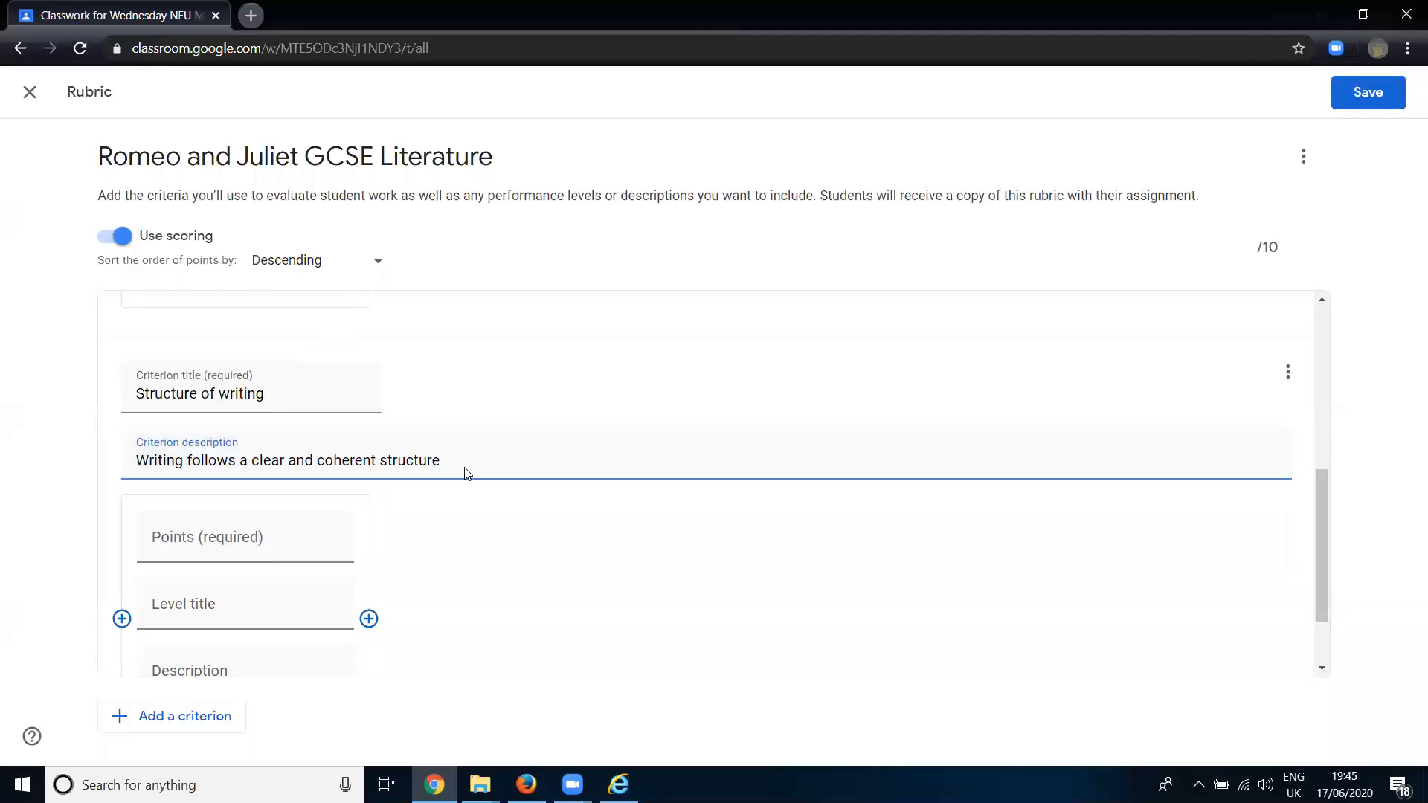
- Set the second criterion's level to 10 points, title the level "N2.2", and save the rubric
left_click(329, 447)
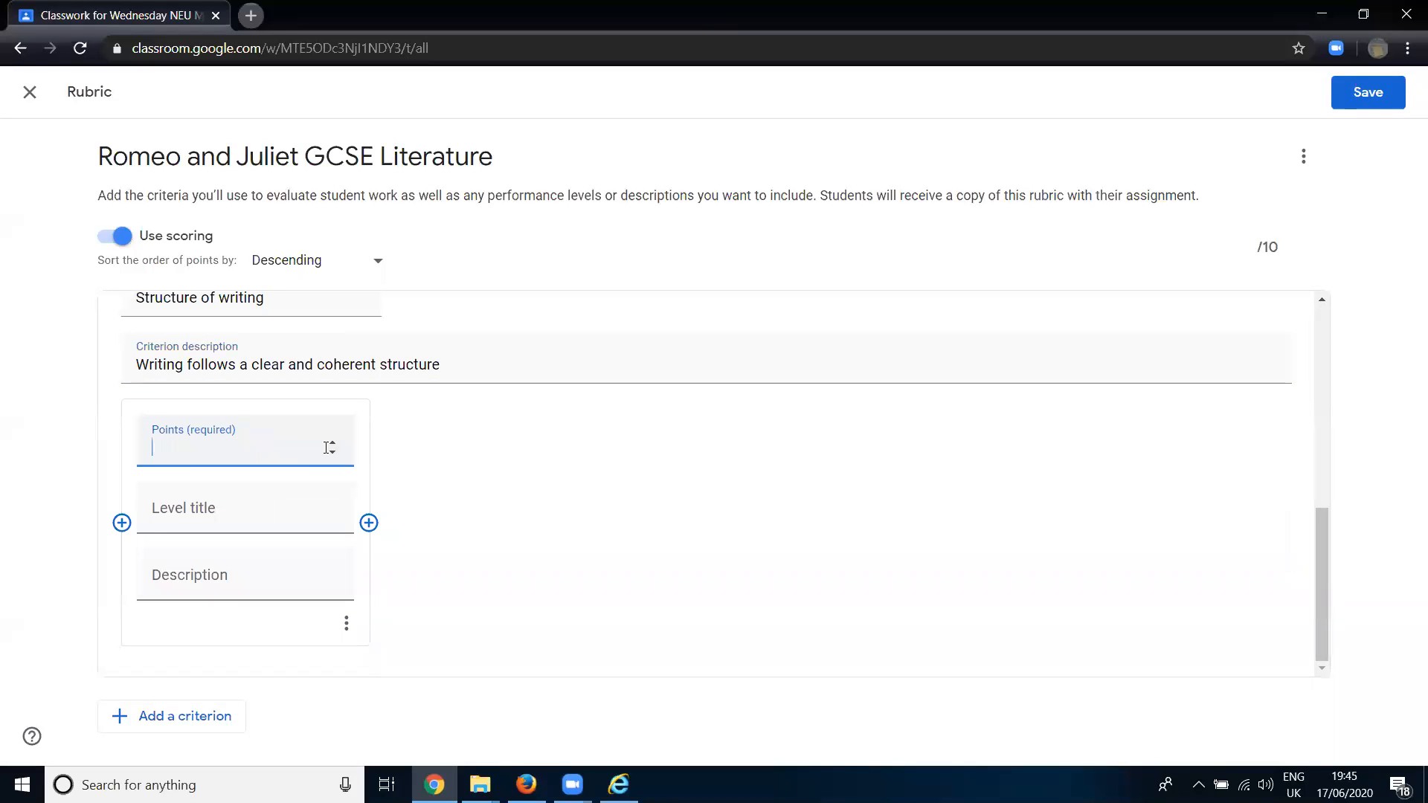
left_click(329, 444)
type("0")
left_click(241, 511)
type("N2.2")
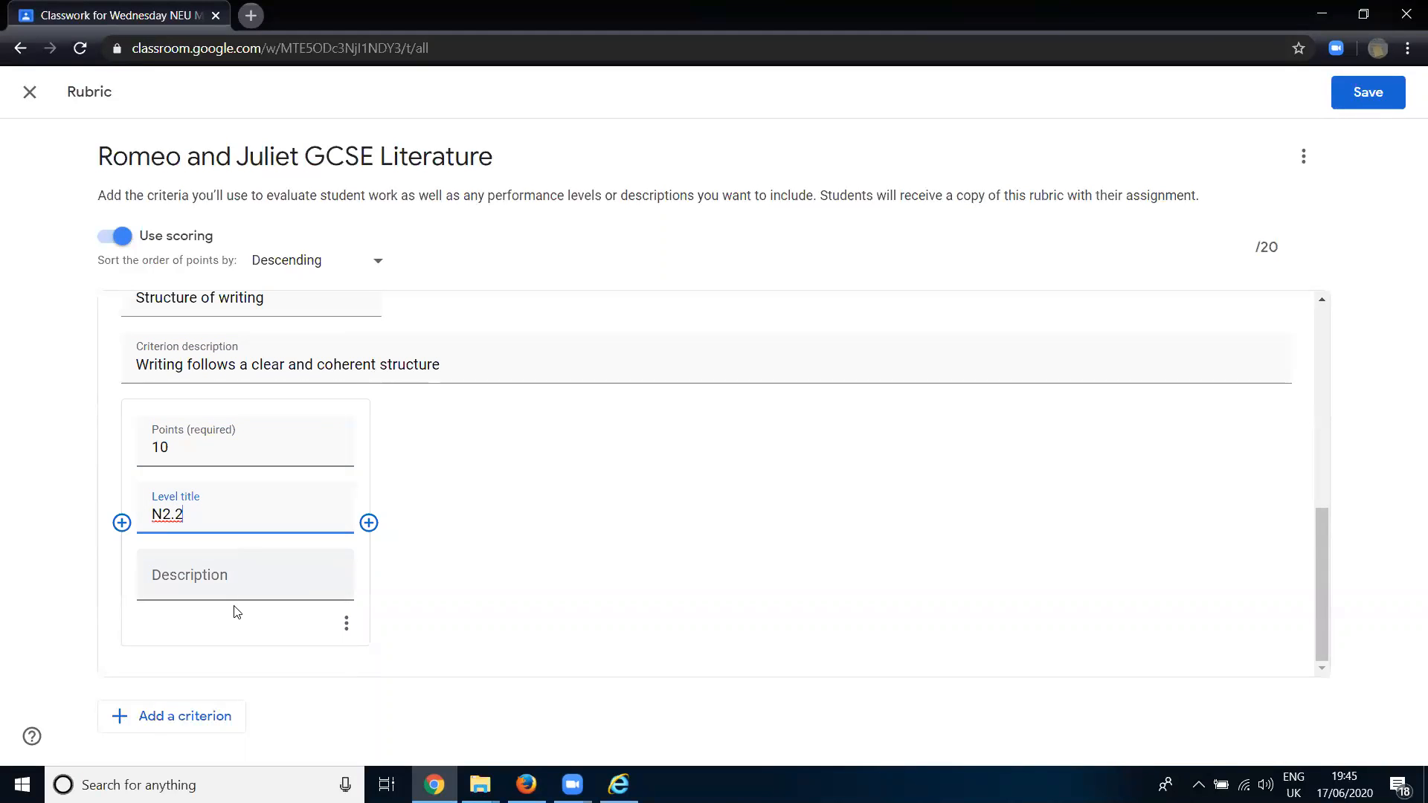
left_click(242, 576)
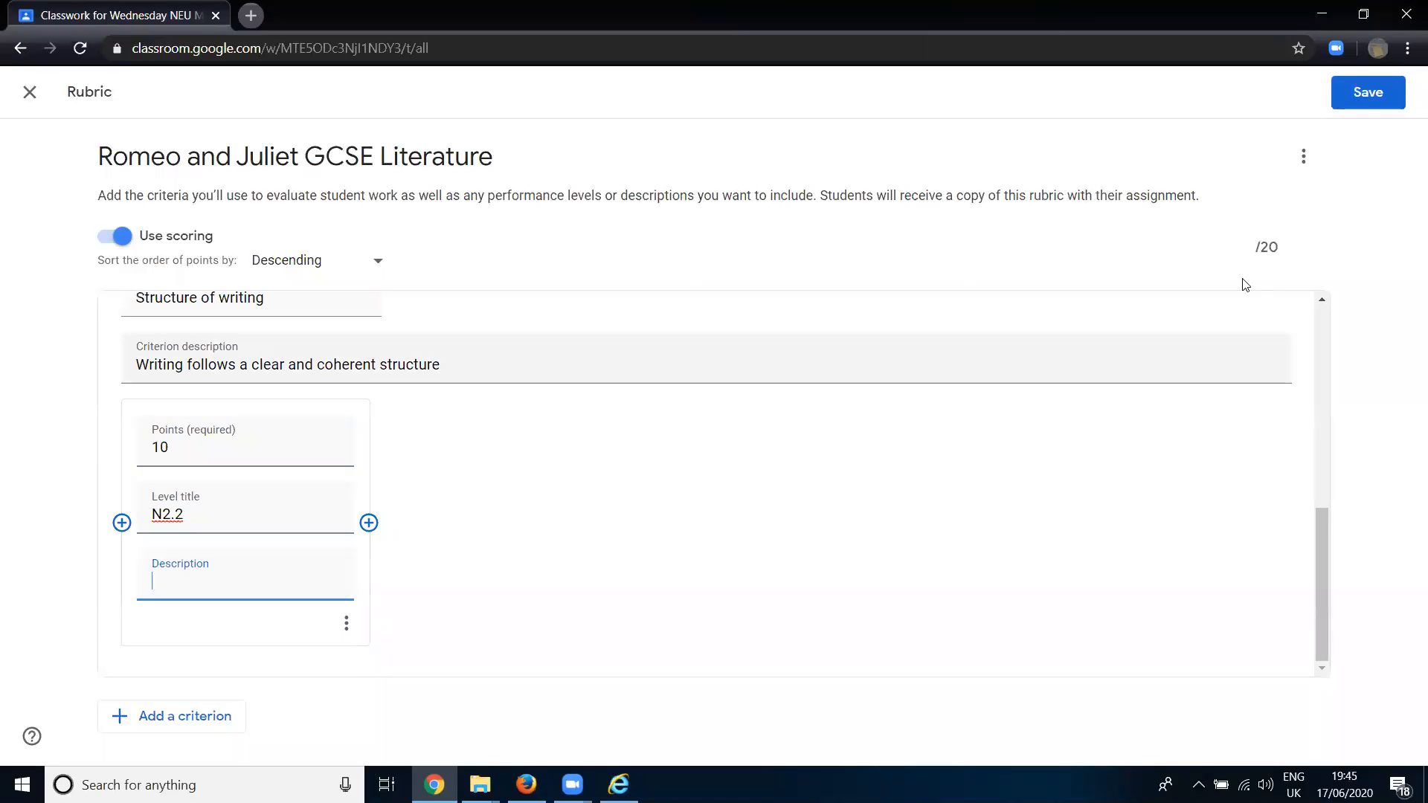
scroll(818, 294, "up", 5)
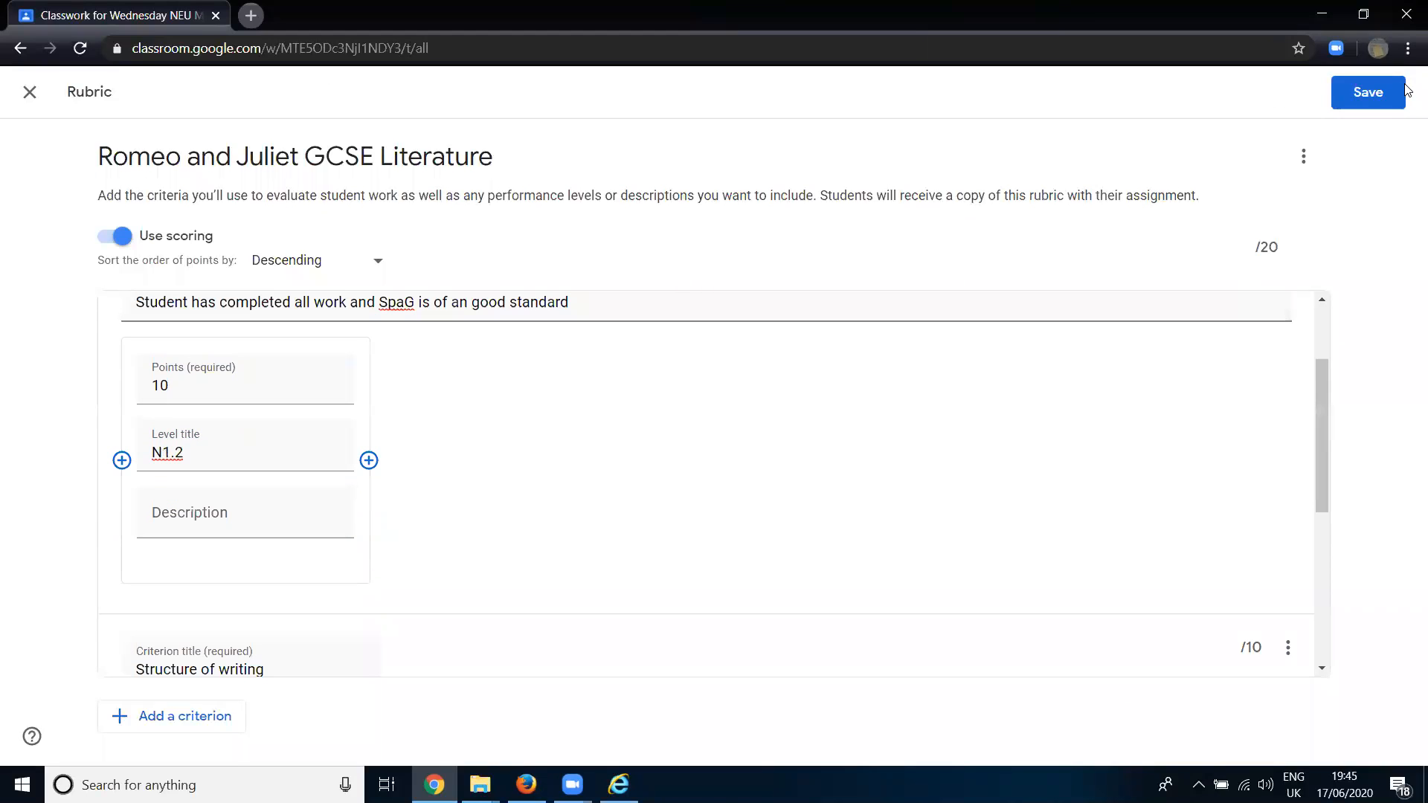
left_click(1375, 92)
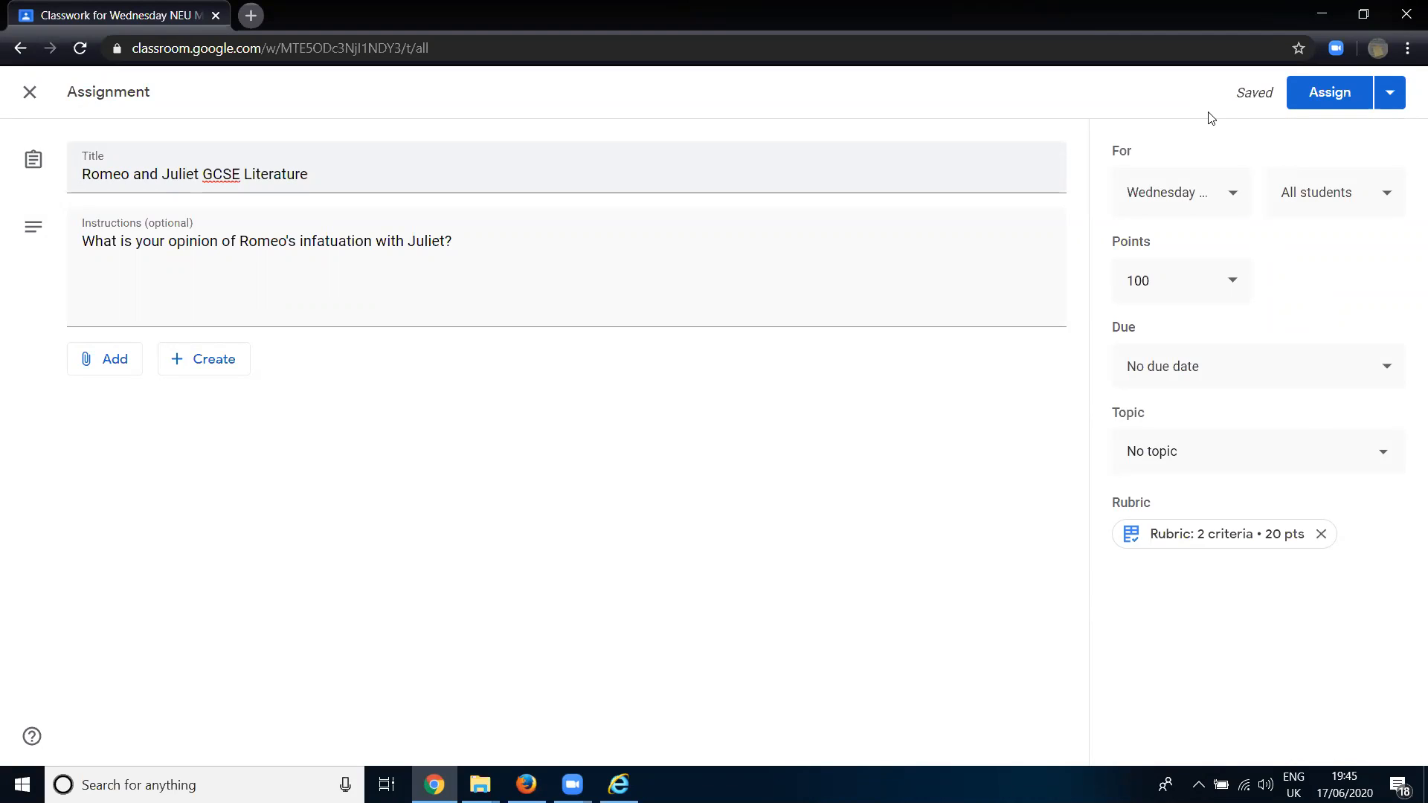
- Set the assignment's due date to 19 Jun 2020
left_click(778, 290)
left_click(1192, 366)
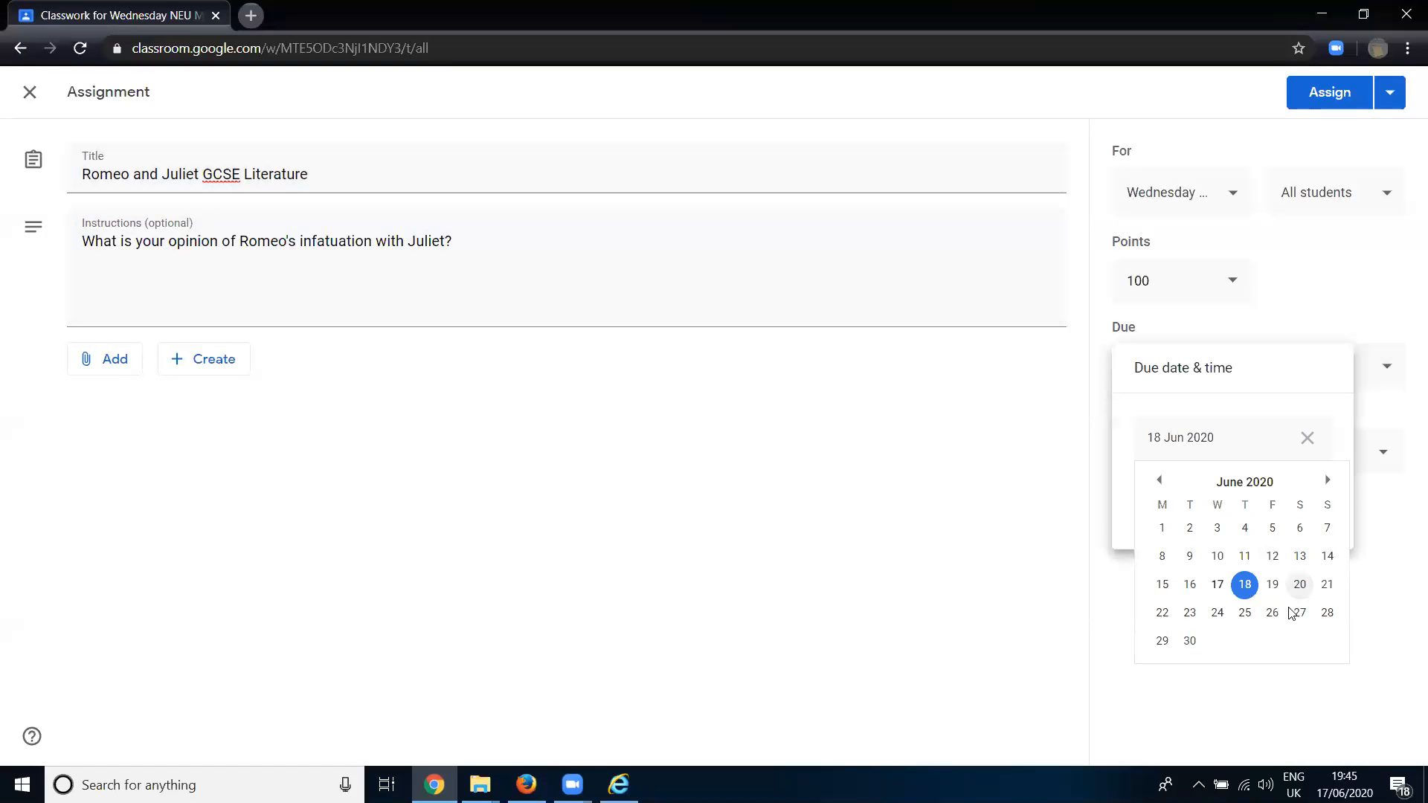
left_click(1273, 585)
left_click(1199, 500)
left_click(1236, 624)
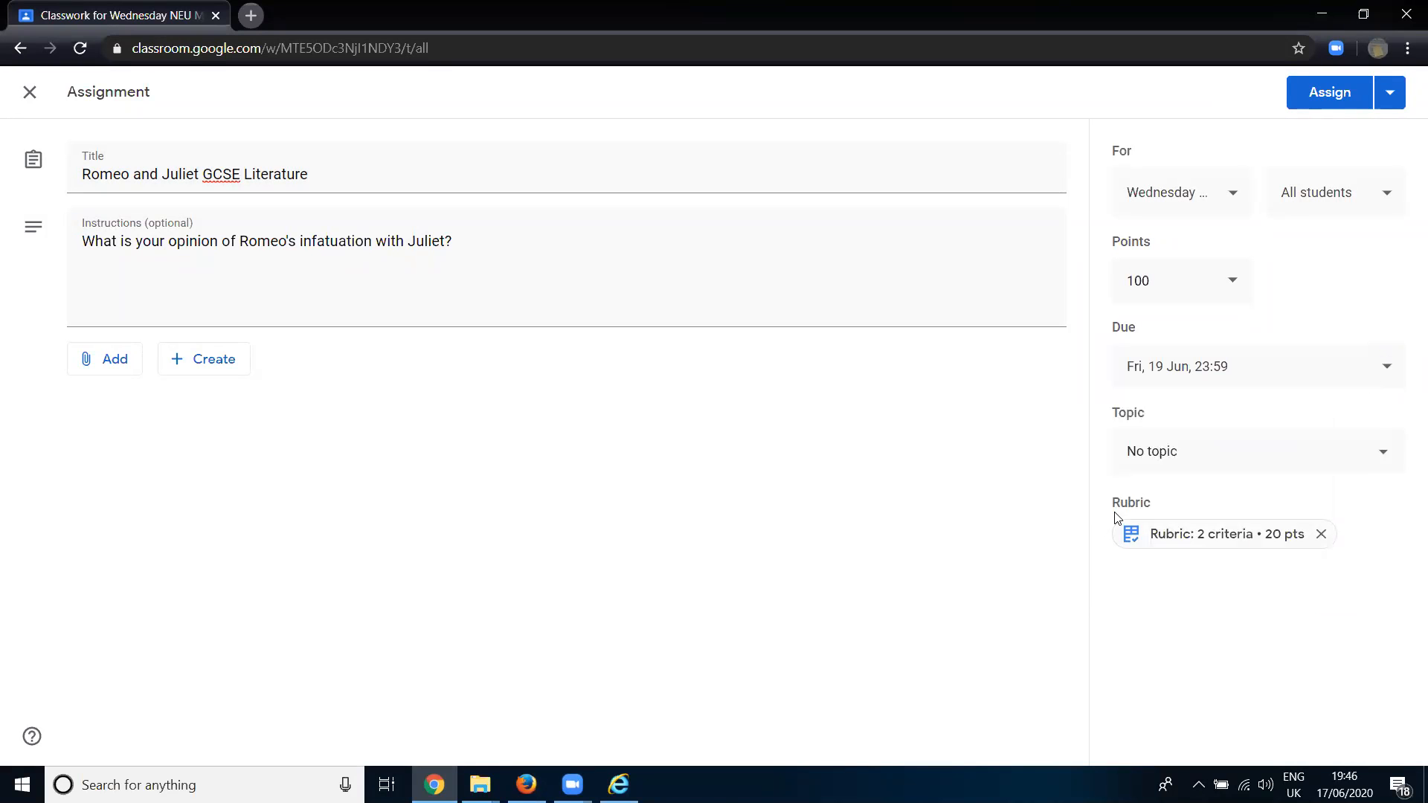
- Create a new topic named "English literature" for the assignment
left_click(1174, 468)
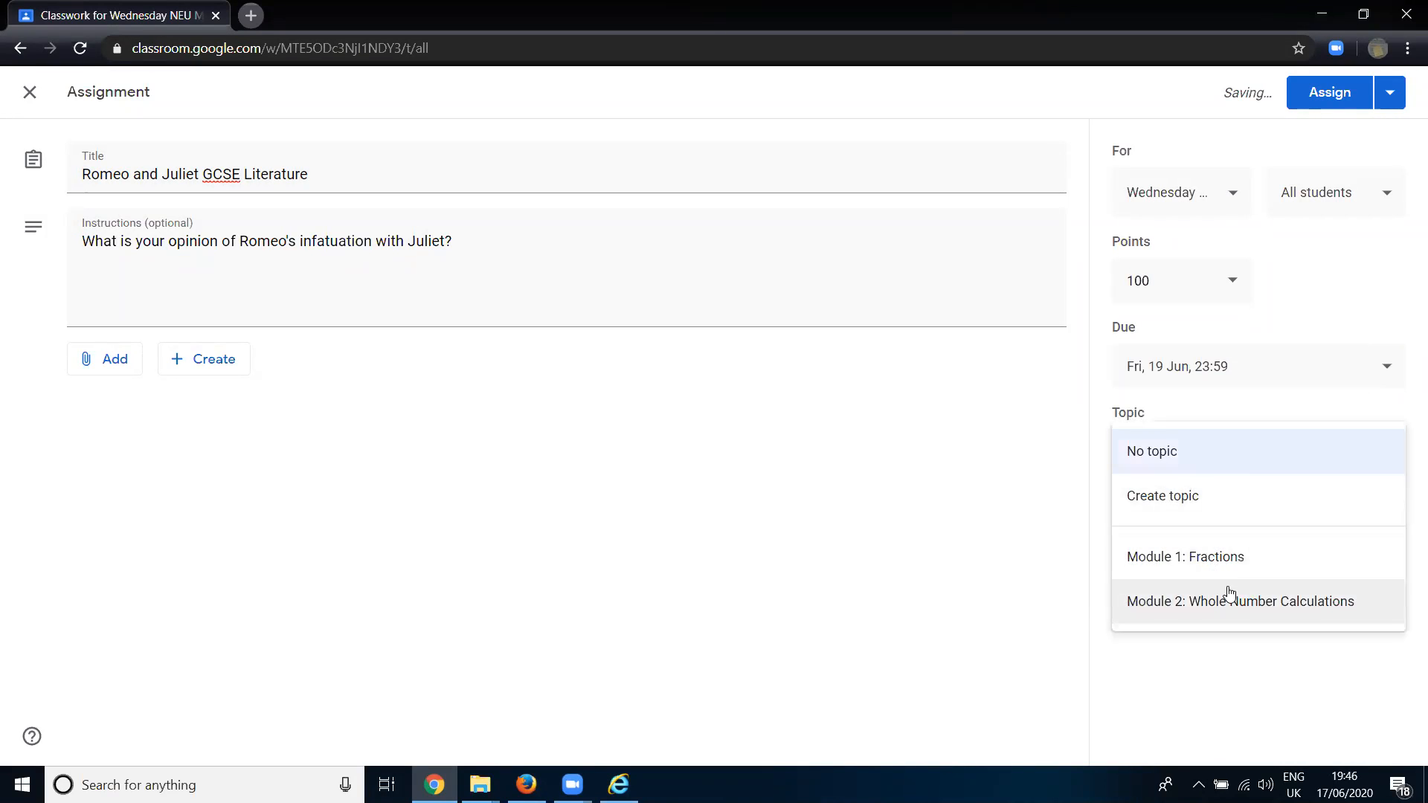
left_click(1172, 497)
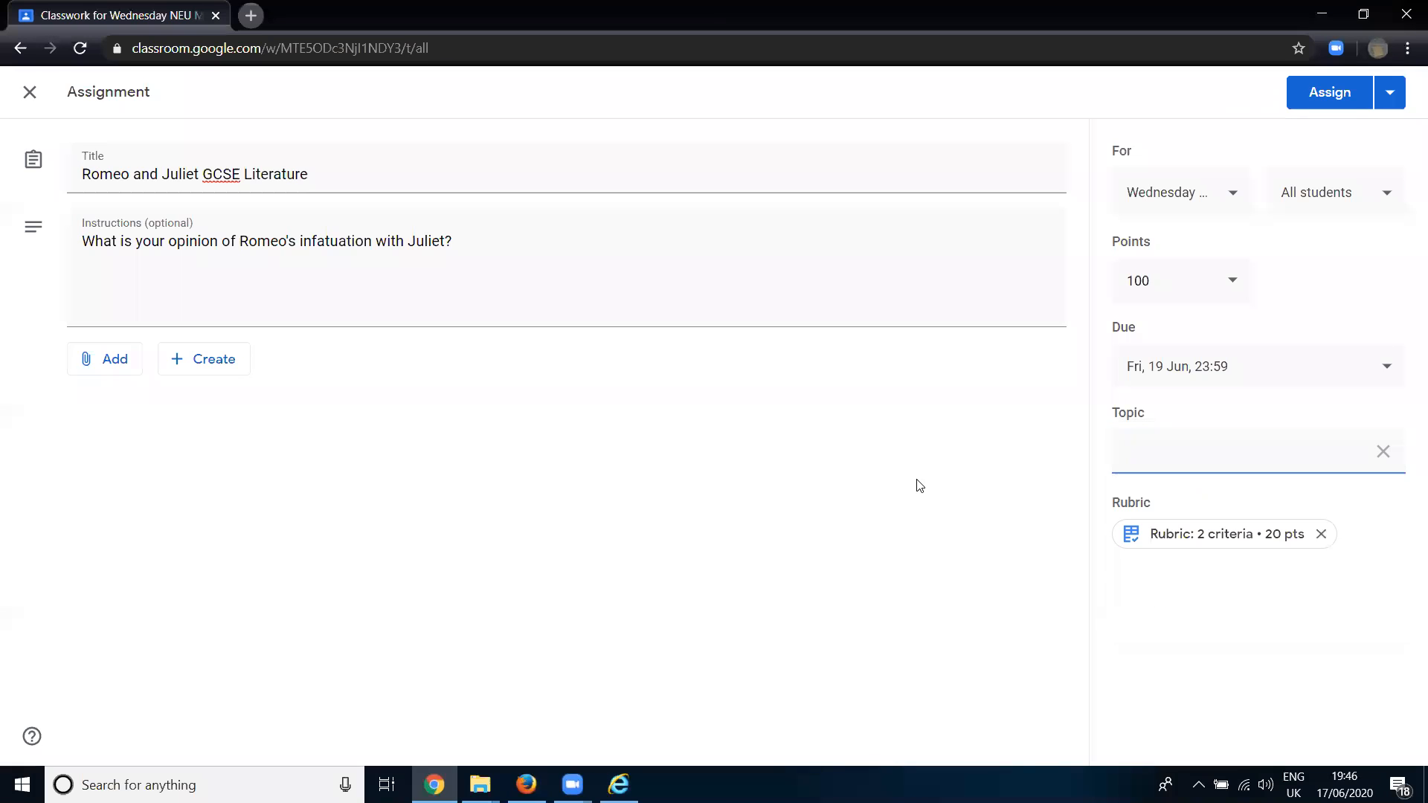
type("English literature")
left_click(953, 565)
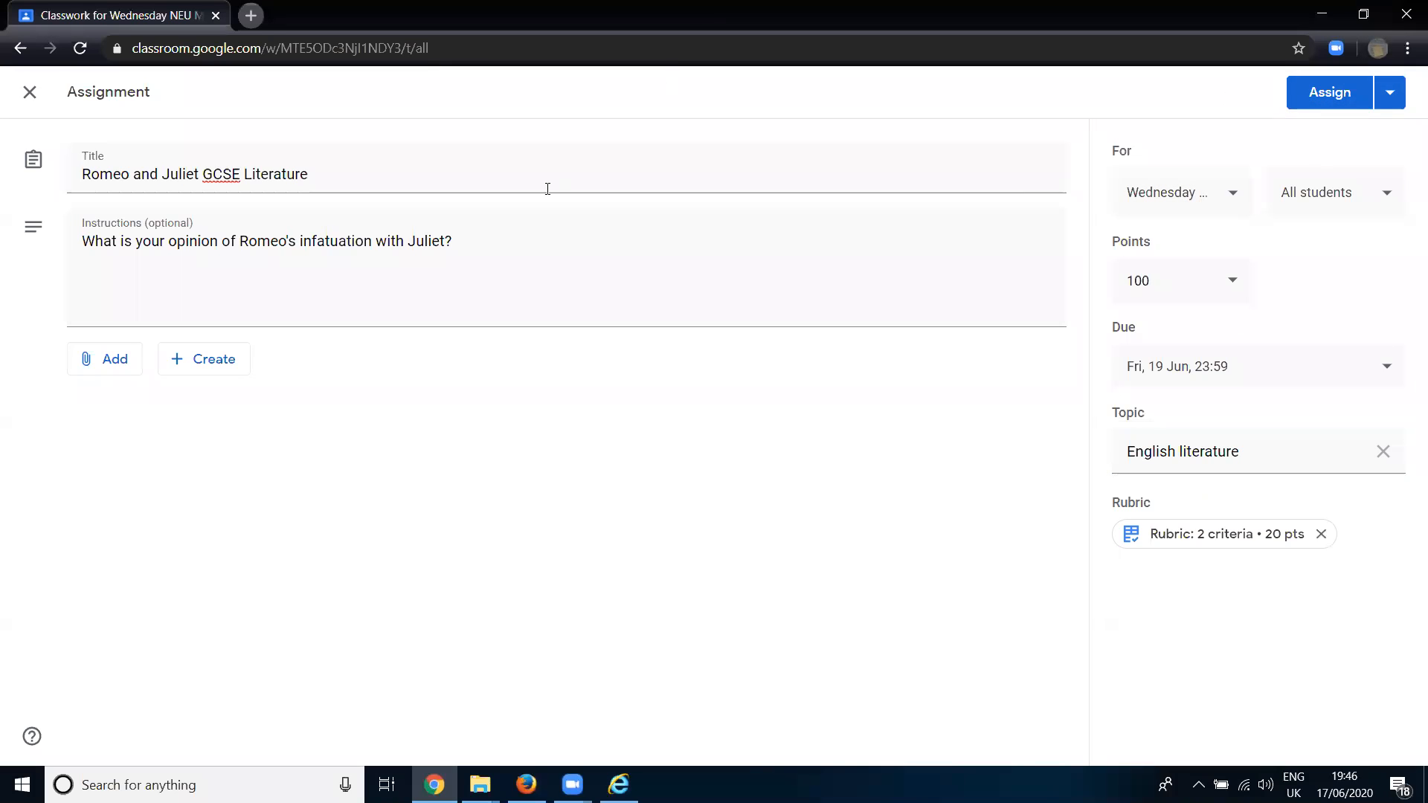
left_click(1397, 90)
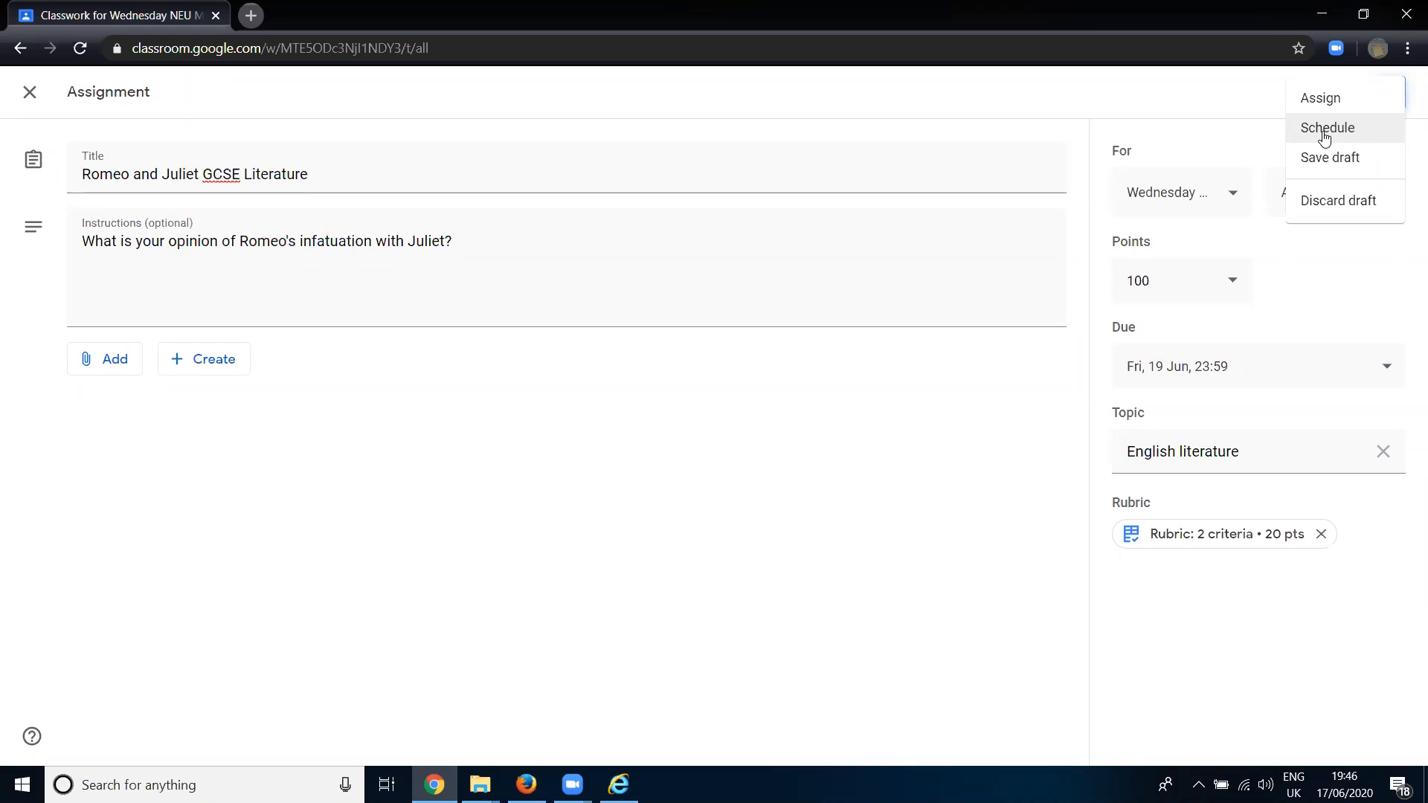
left_click(1324, 134)
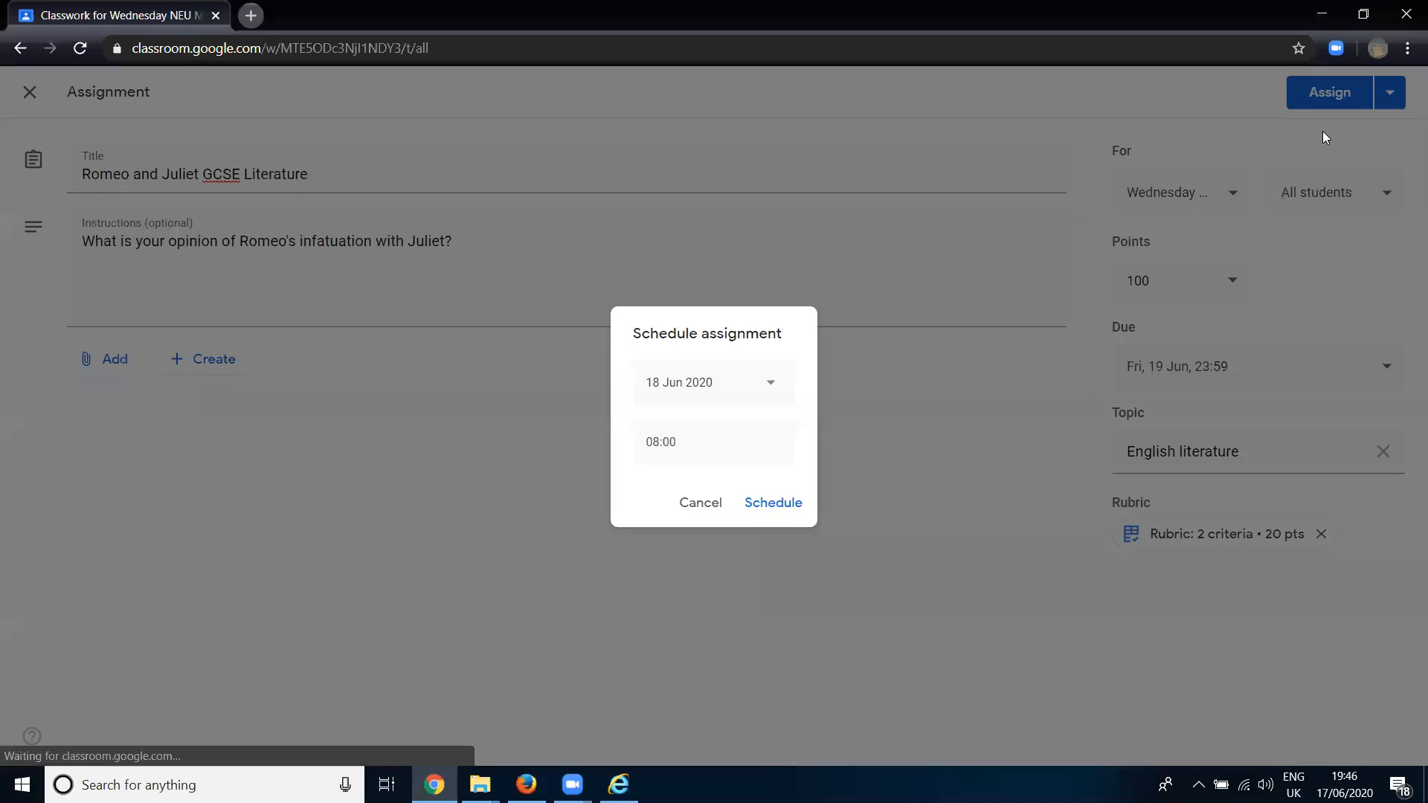
left_click(716, 510)
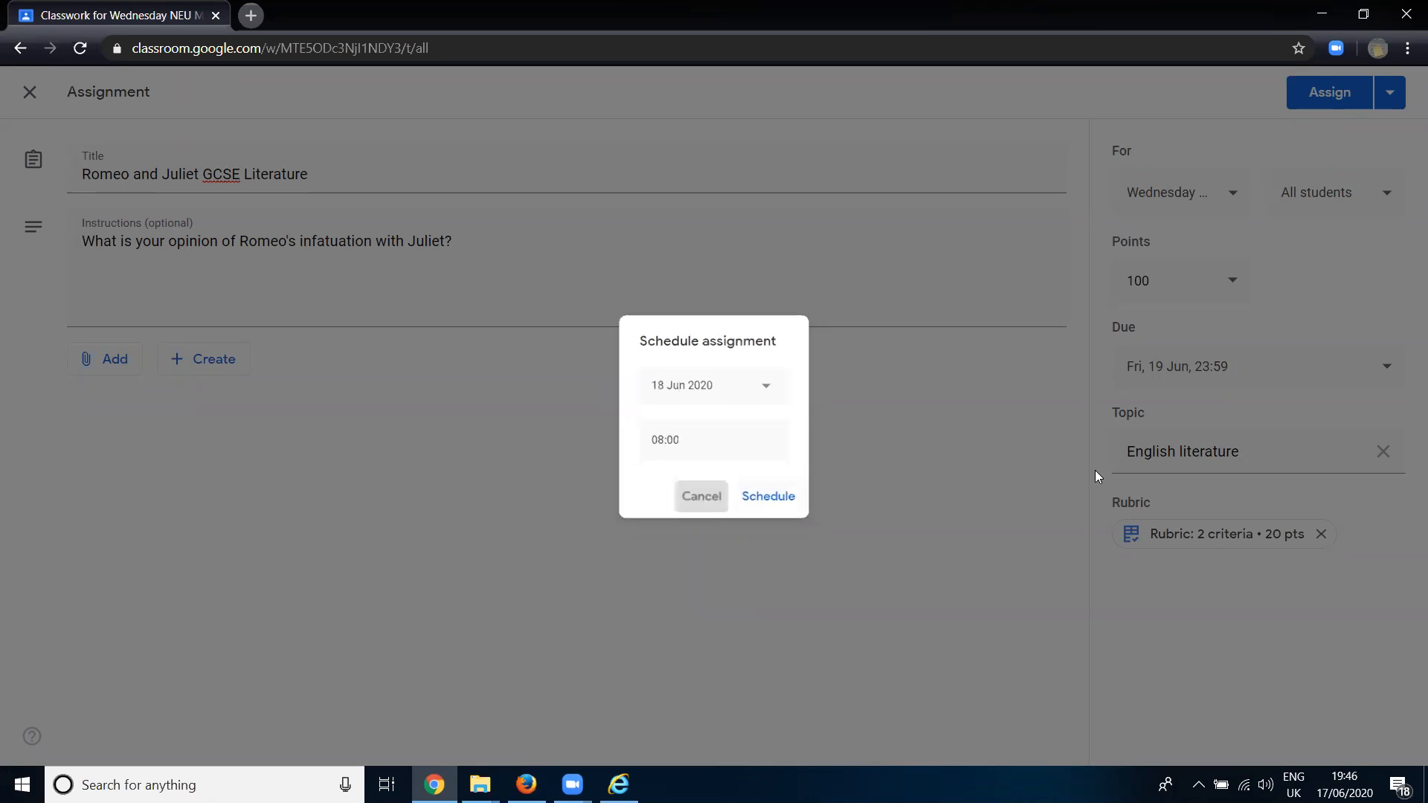
- Assign the Romeo and Juliet GCSE Literature assignment to the class
left_click(1388, 93)
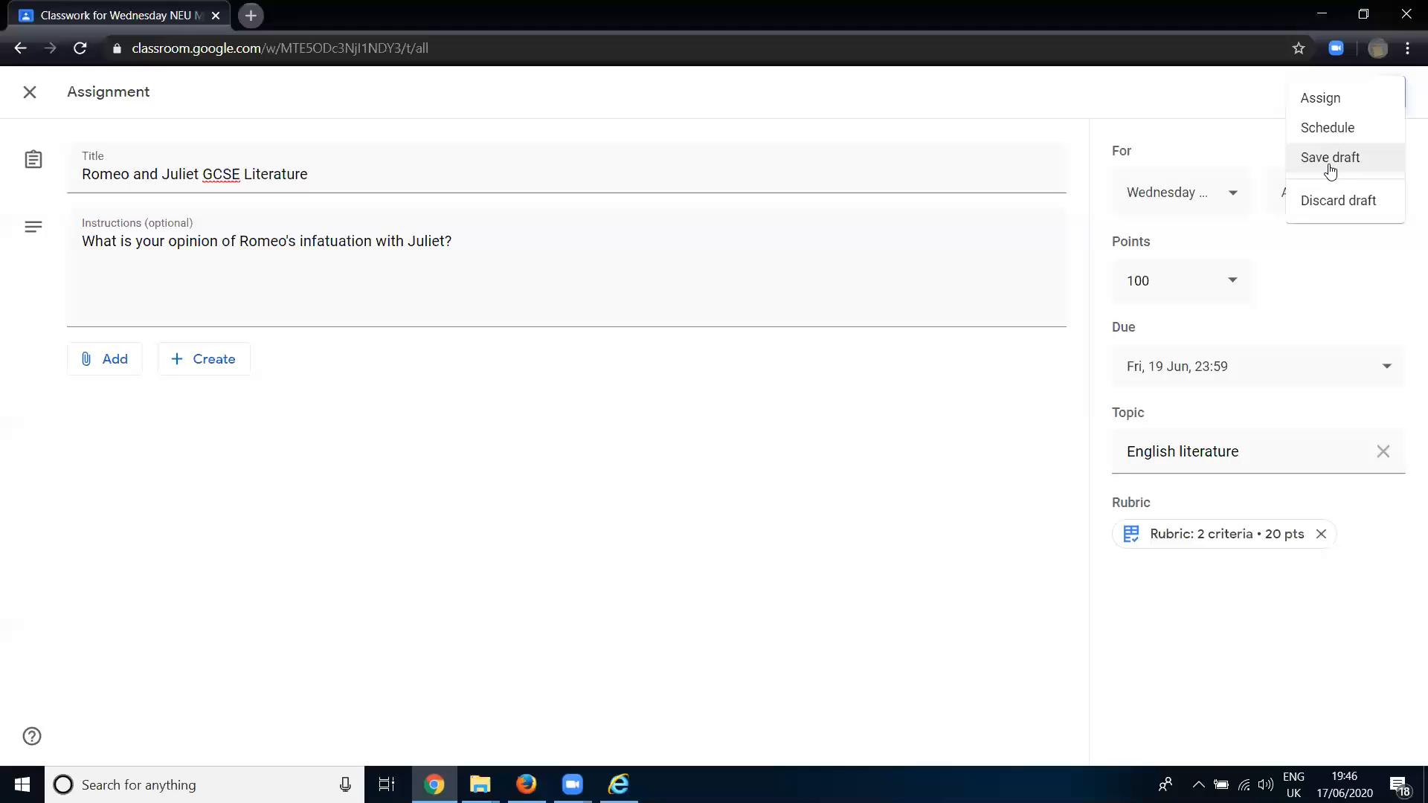
left_click(1318, 103)
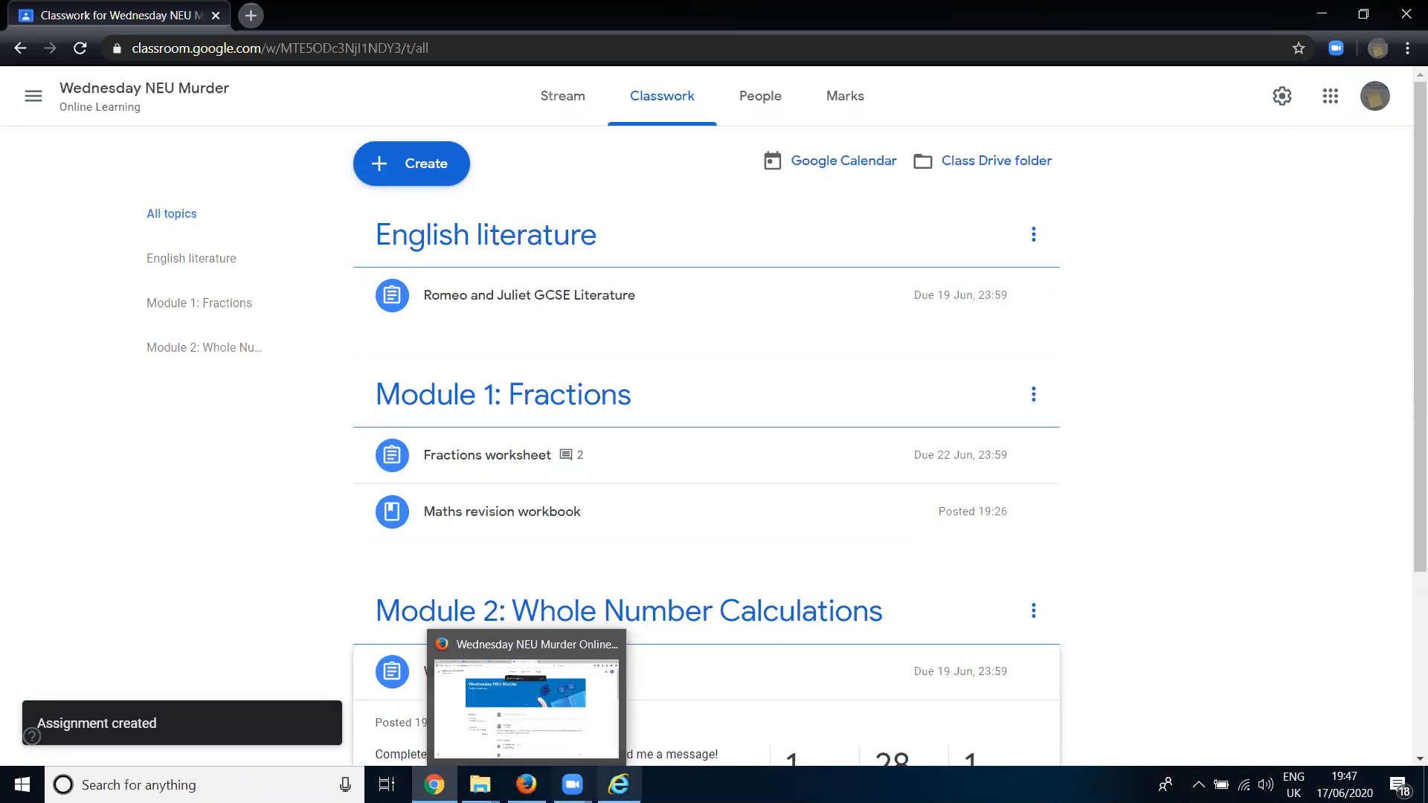
- Switch to the student account in Firefox and reload the class stream to check for the new assignment post
left_click(526, 785)
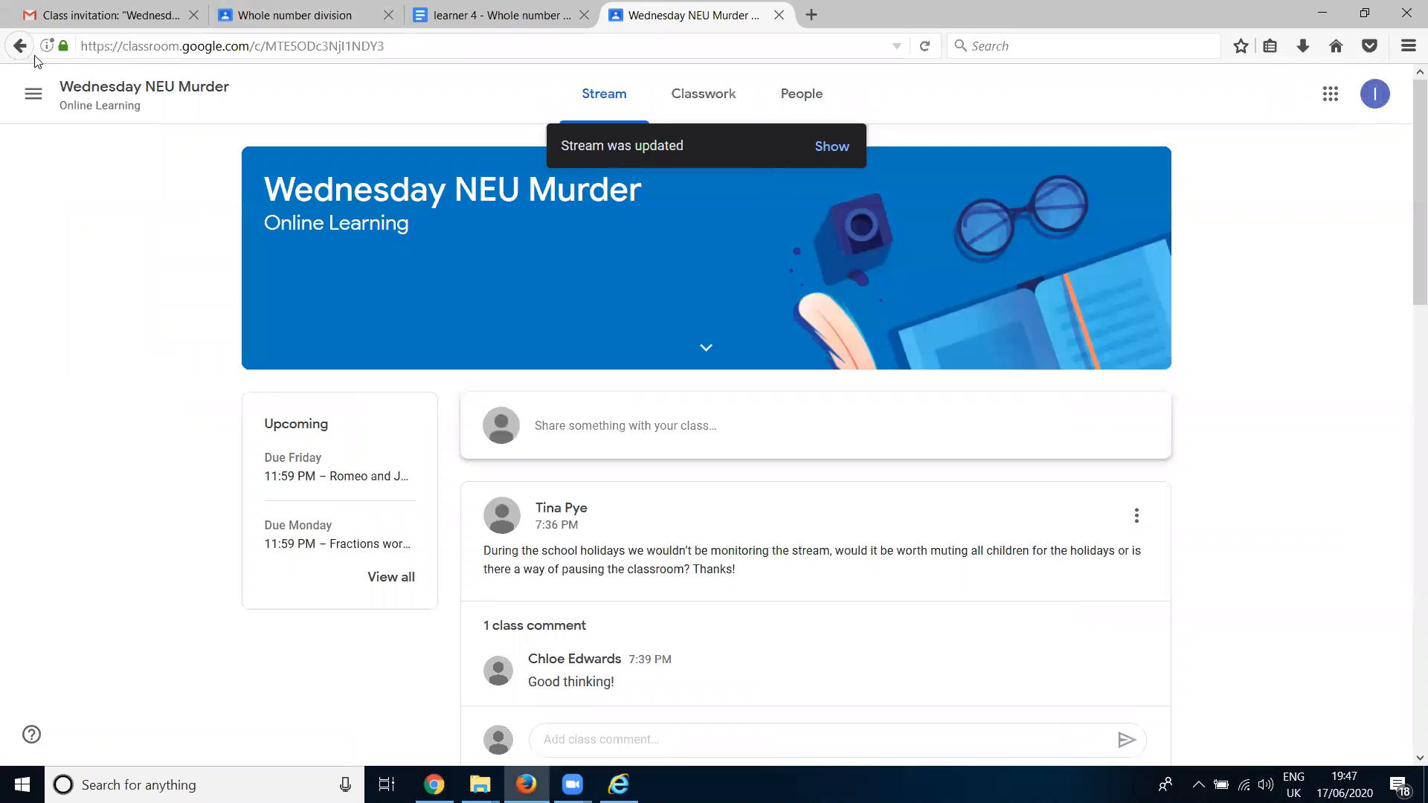
left_click(926, 46)
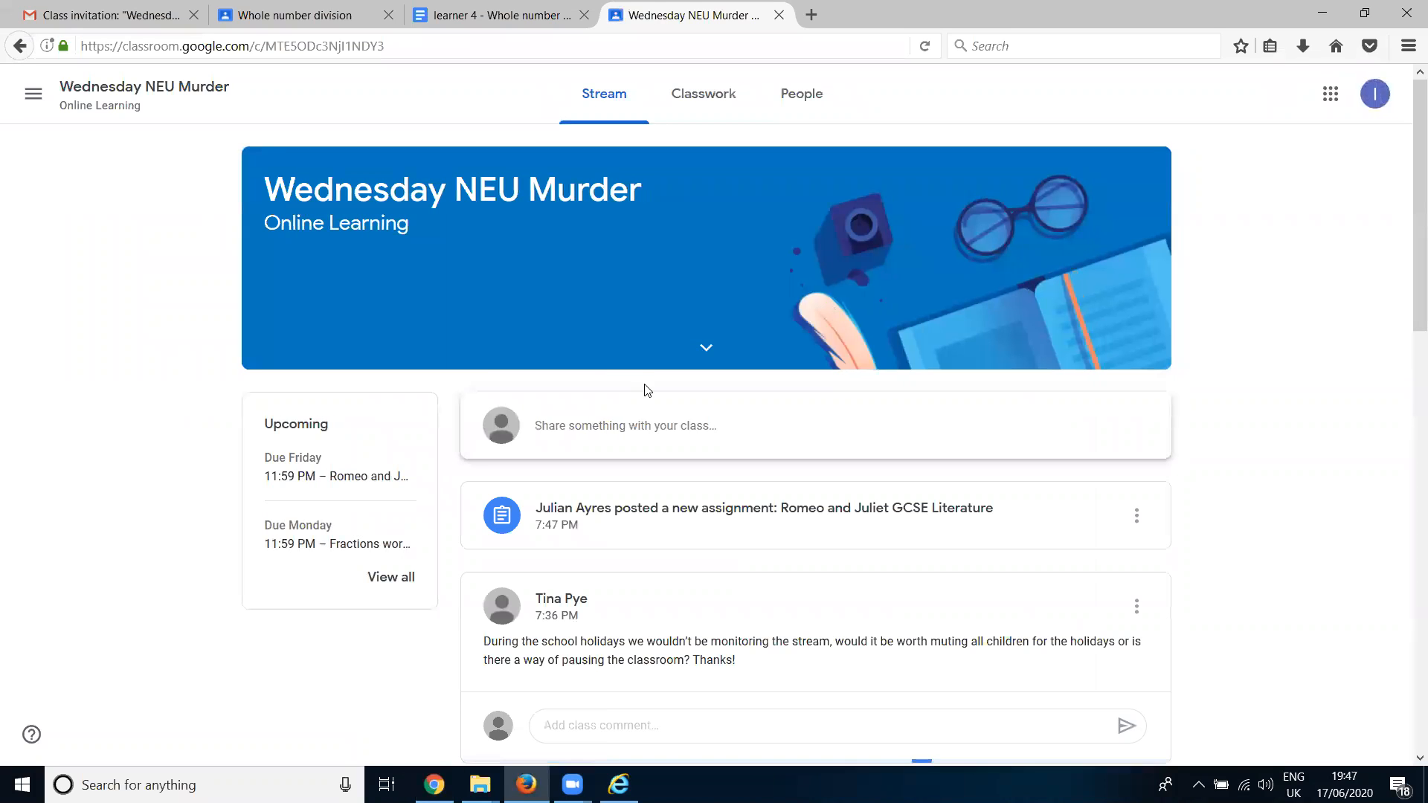
scroll(646, 394, "down", 2)
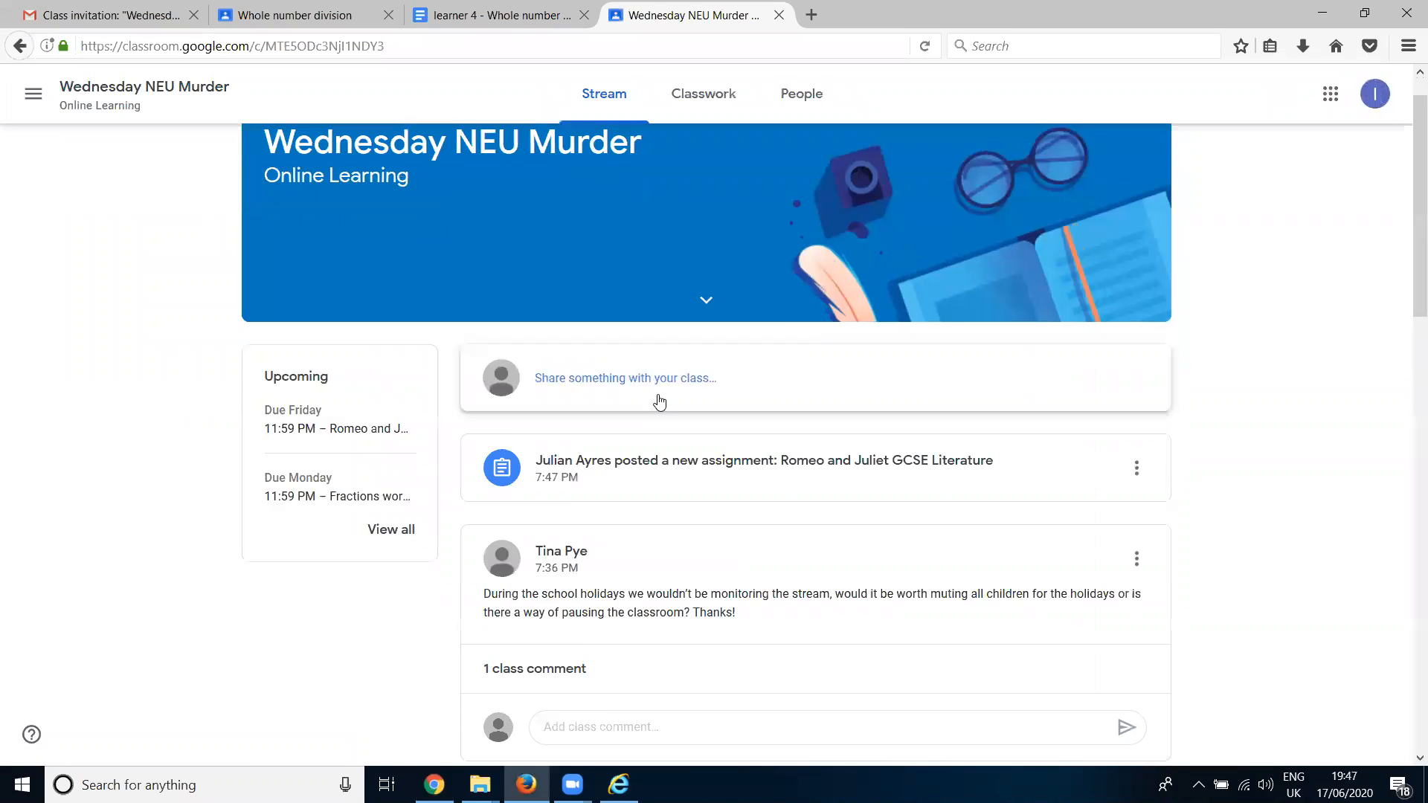
scroll(606, 433, "up", 2)
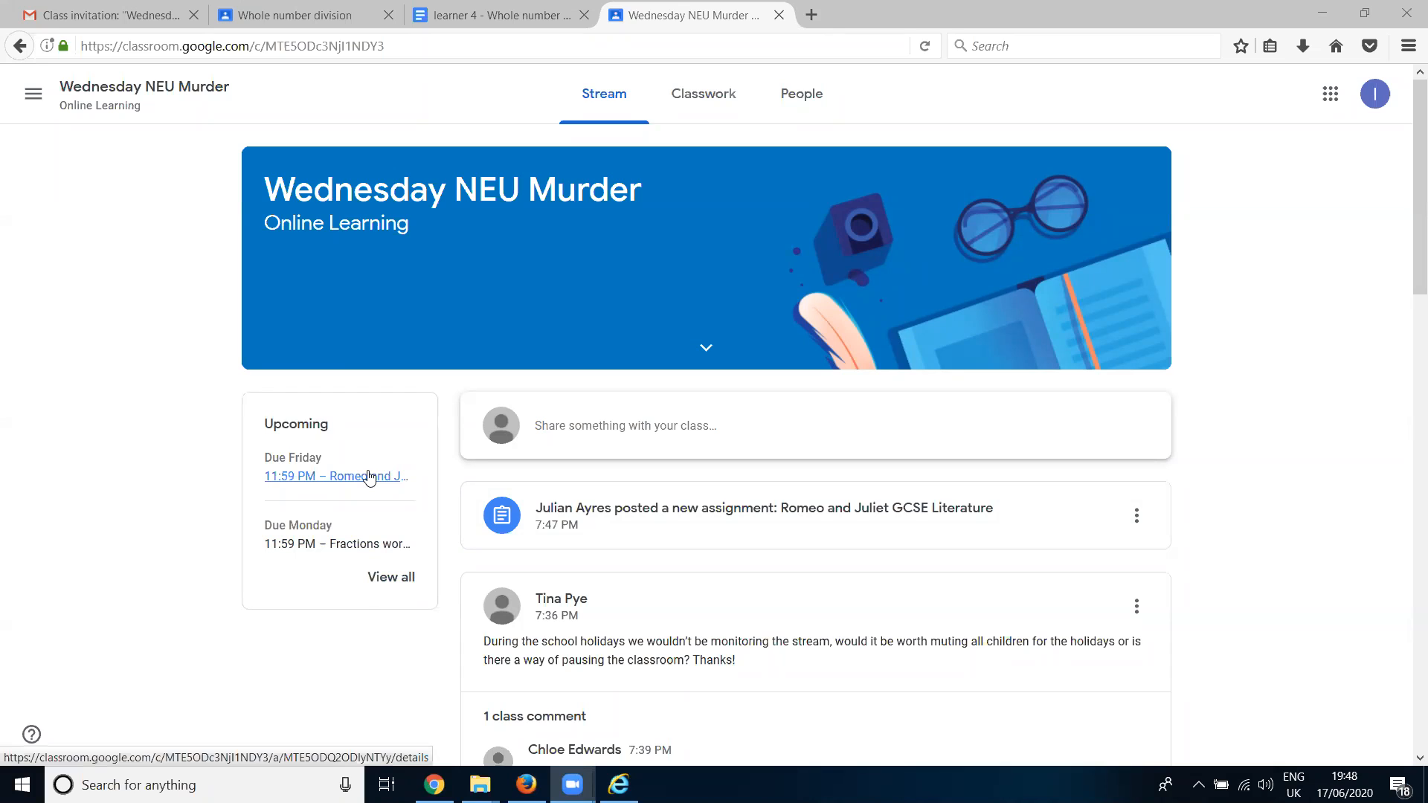
- Open the Romeo and Juliet assignment as the student and examine both rubric criteria, their descriptions and levels
left_click(736, 527)
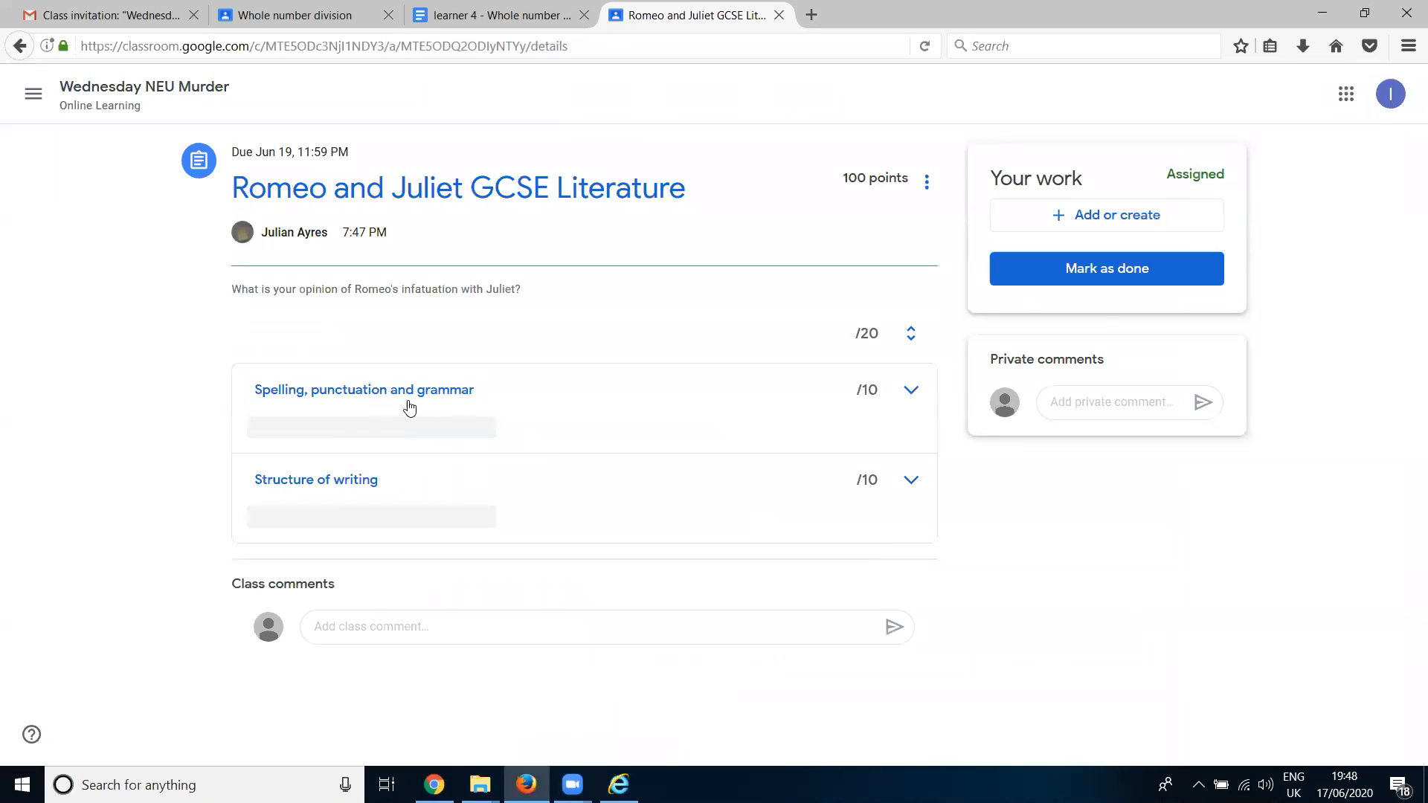
left_click(457, 400)
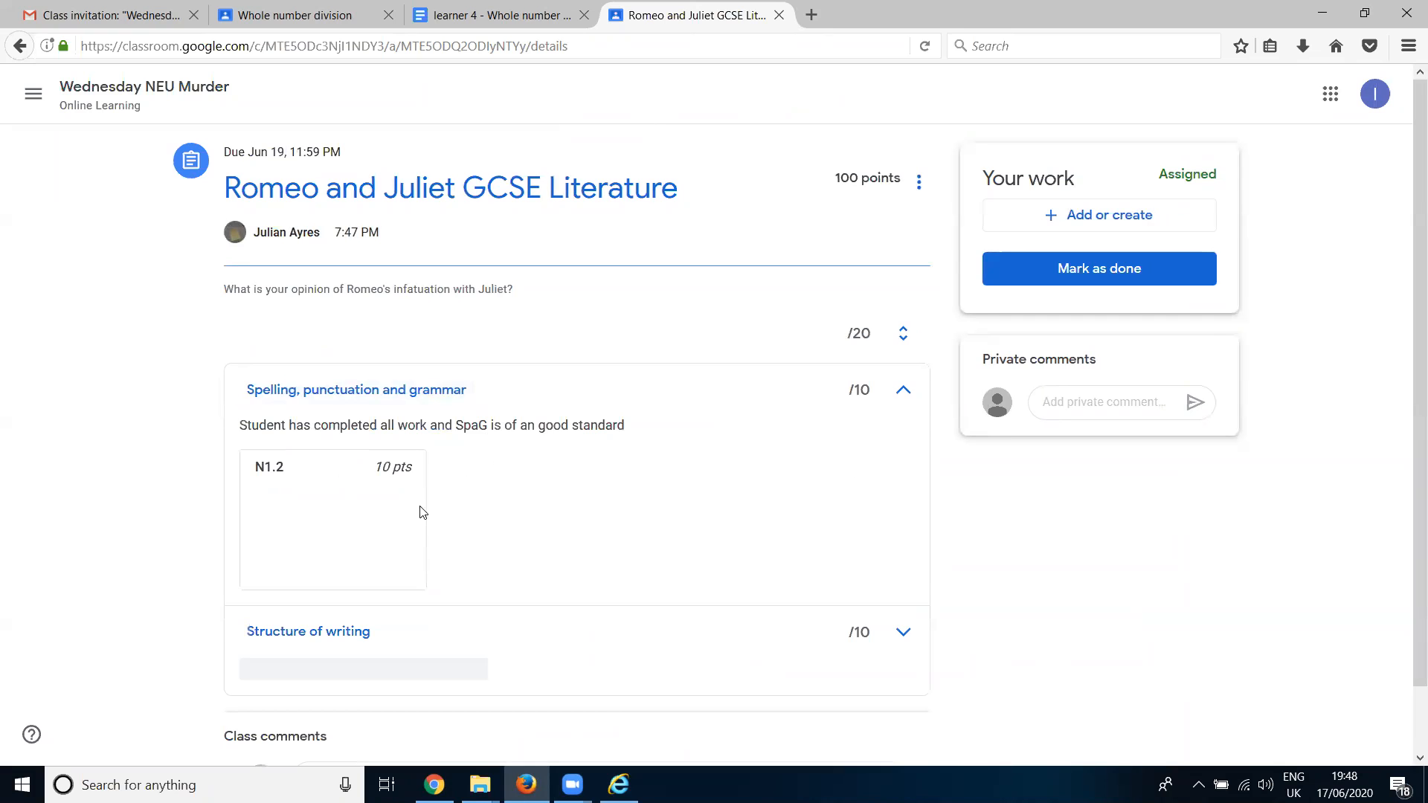
scroll(405, 479, "down", 1)
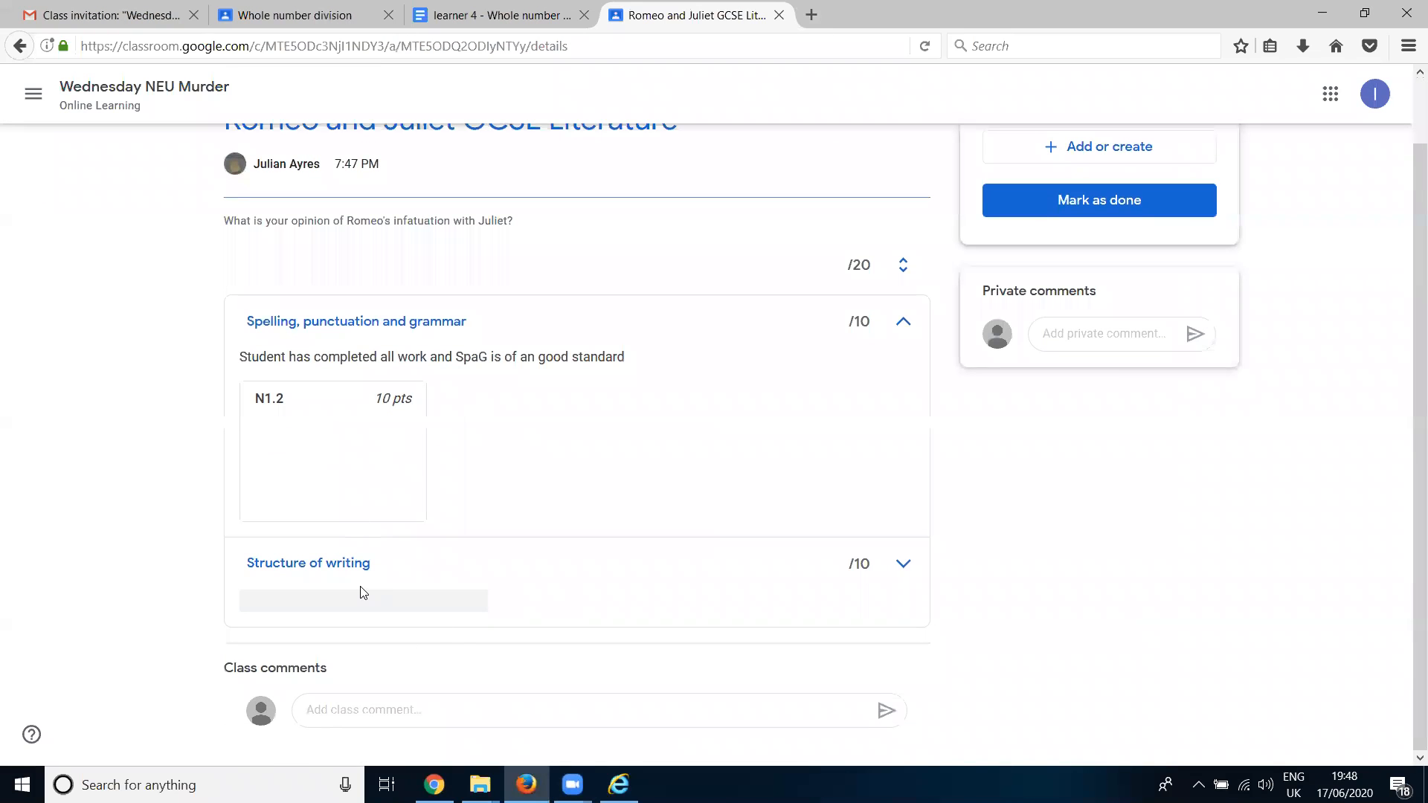
left_click(345, 571)
scroll(376, 561, "down", 2)
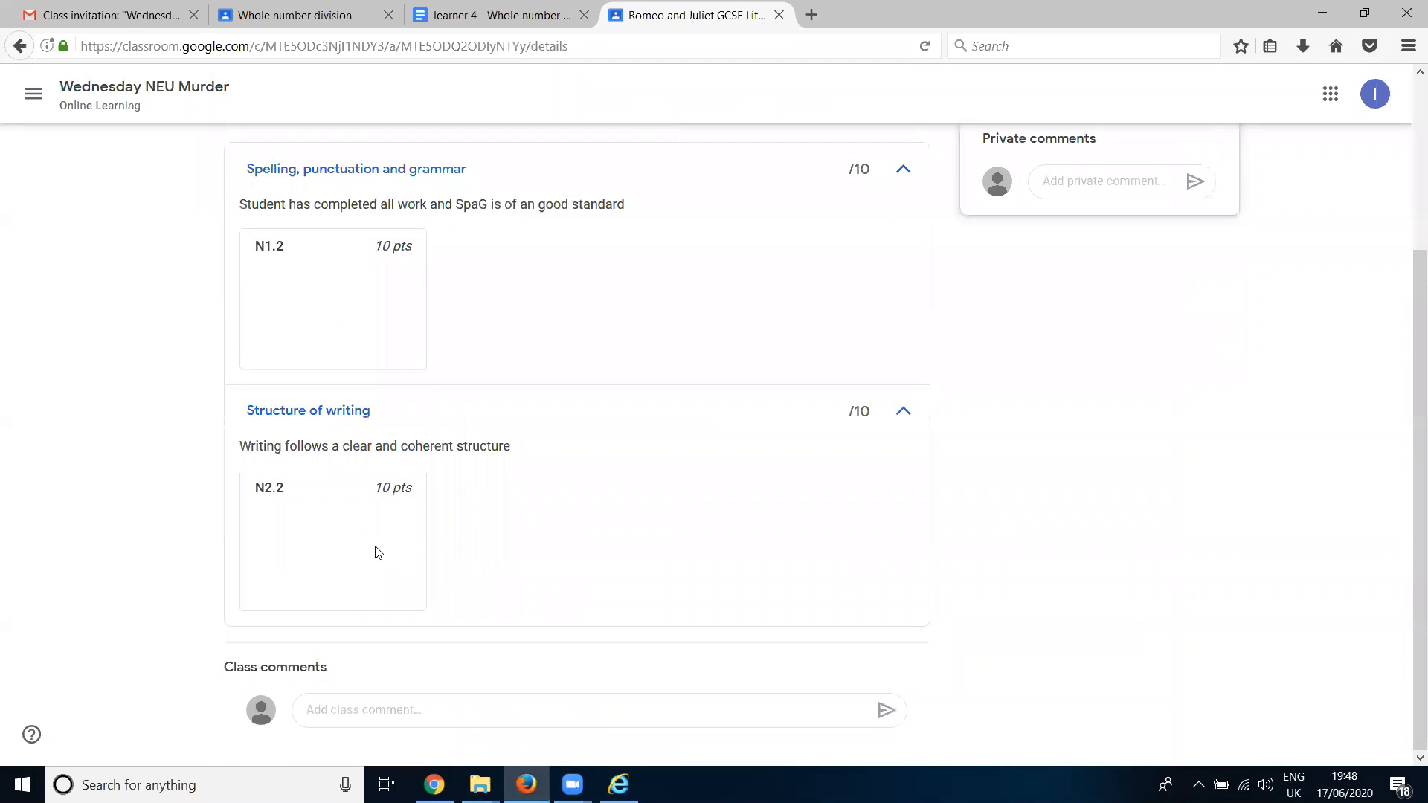
scroll(378, 554, "up", 2)
scroll(416, 509, "up", 2)
scroll(542, 476, "down", 3)
scroll(970, 456, "up", 3)
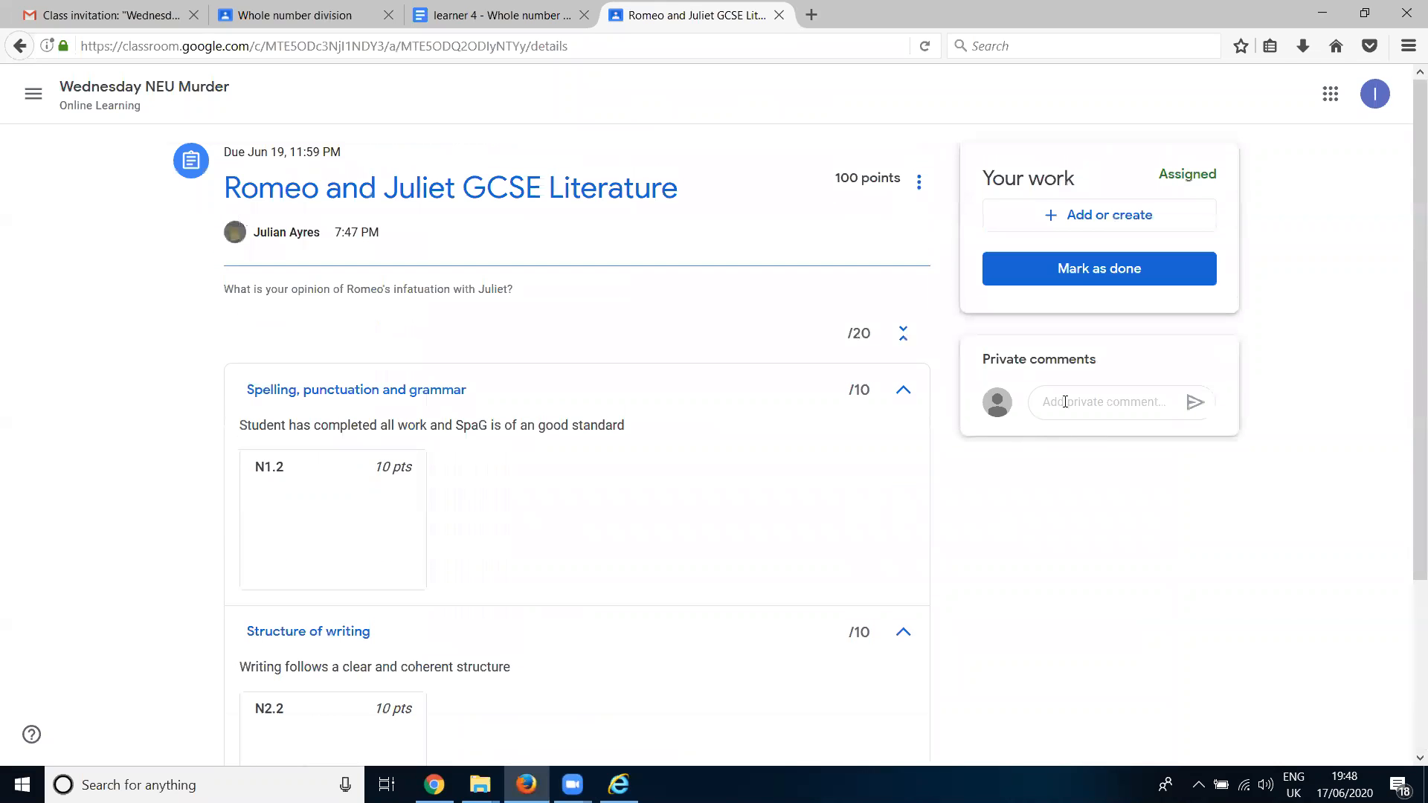
- Attach a new Google Drawings file to the student's work and turn in the Romeo and Juliet assignment
left_click(1091, 228)
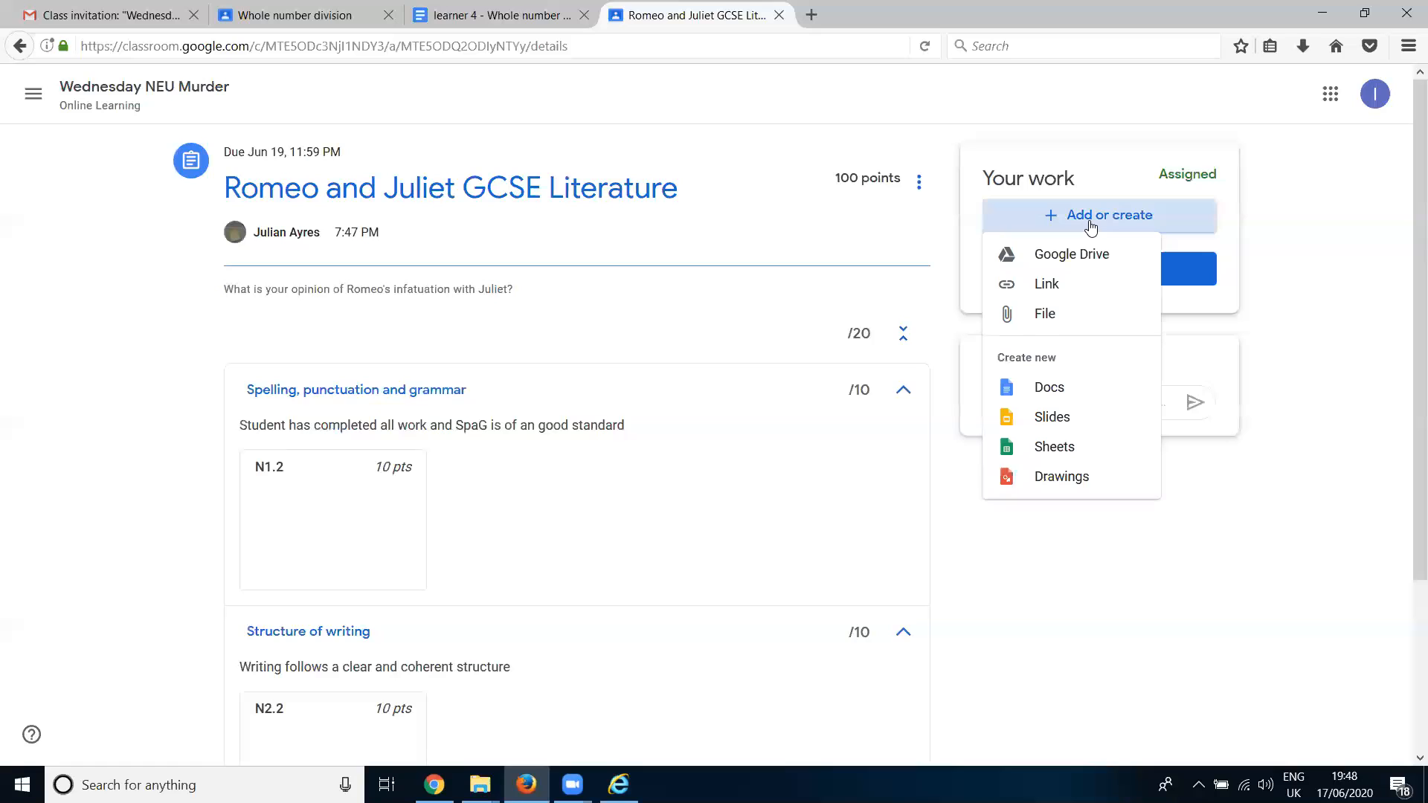
left_click(1076, 477)
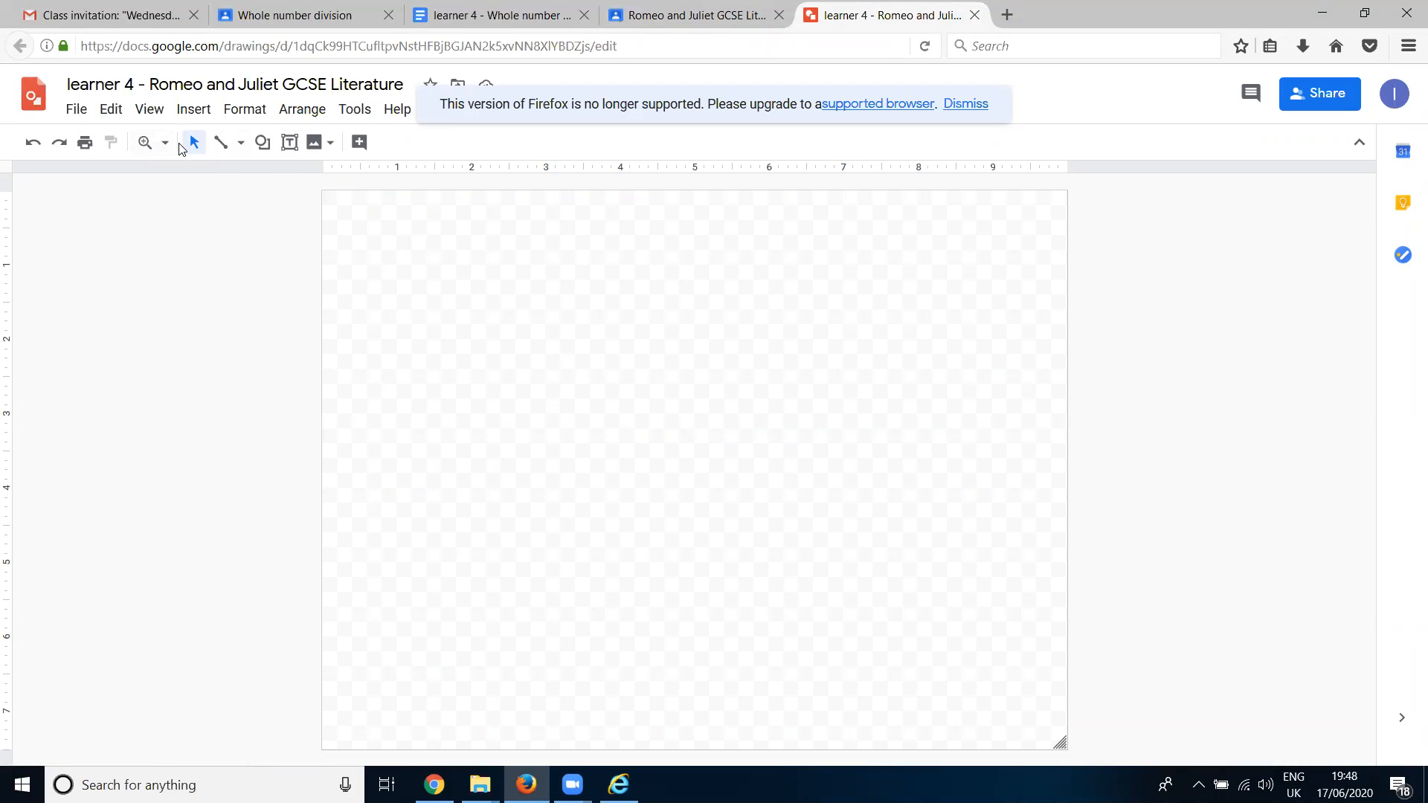
left_click(332, 149)
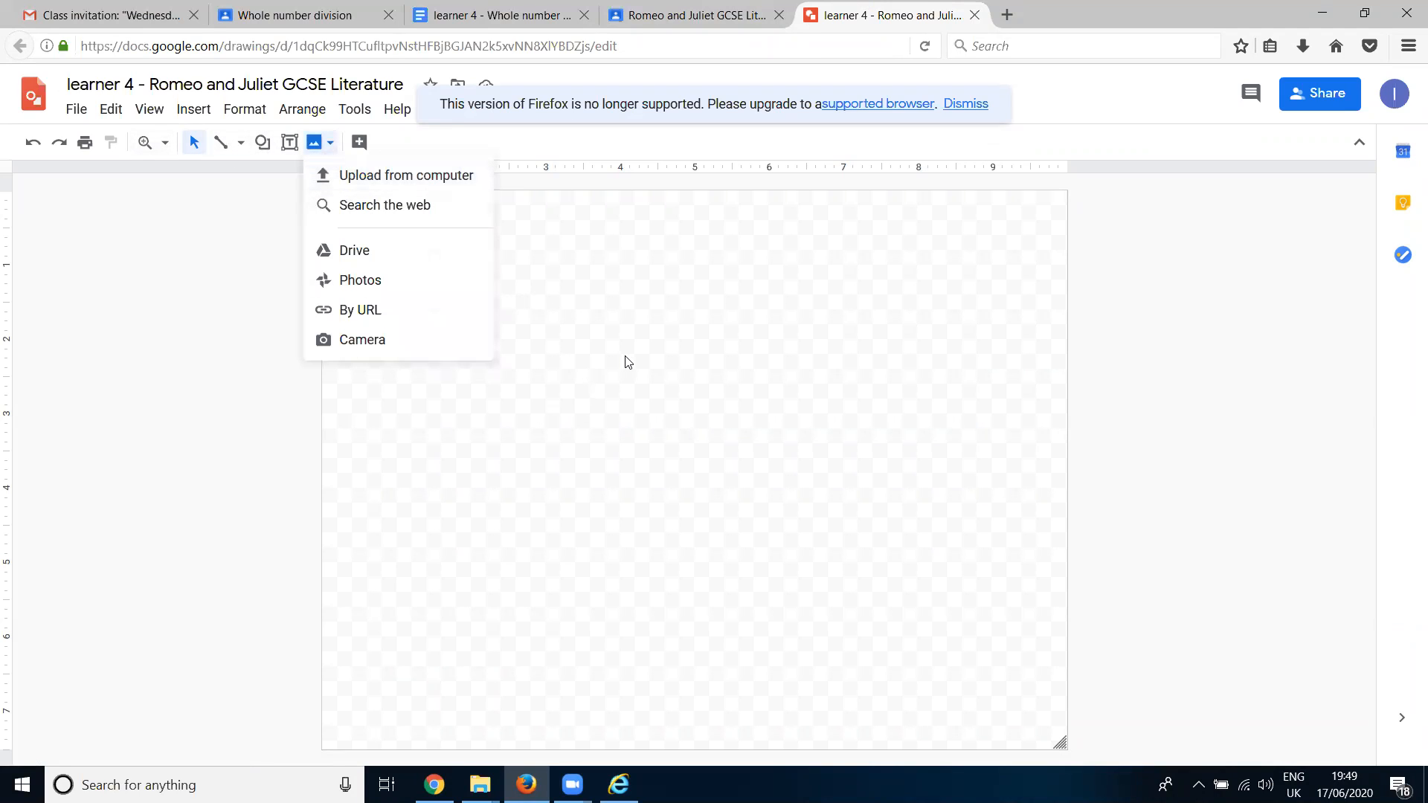
left_click(629, 363)
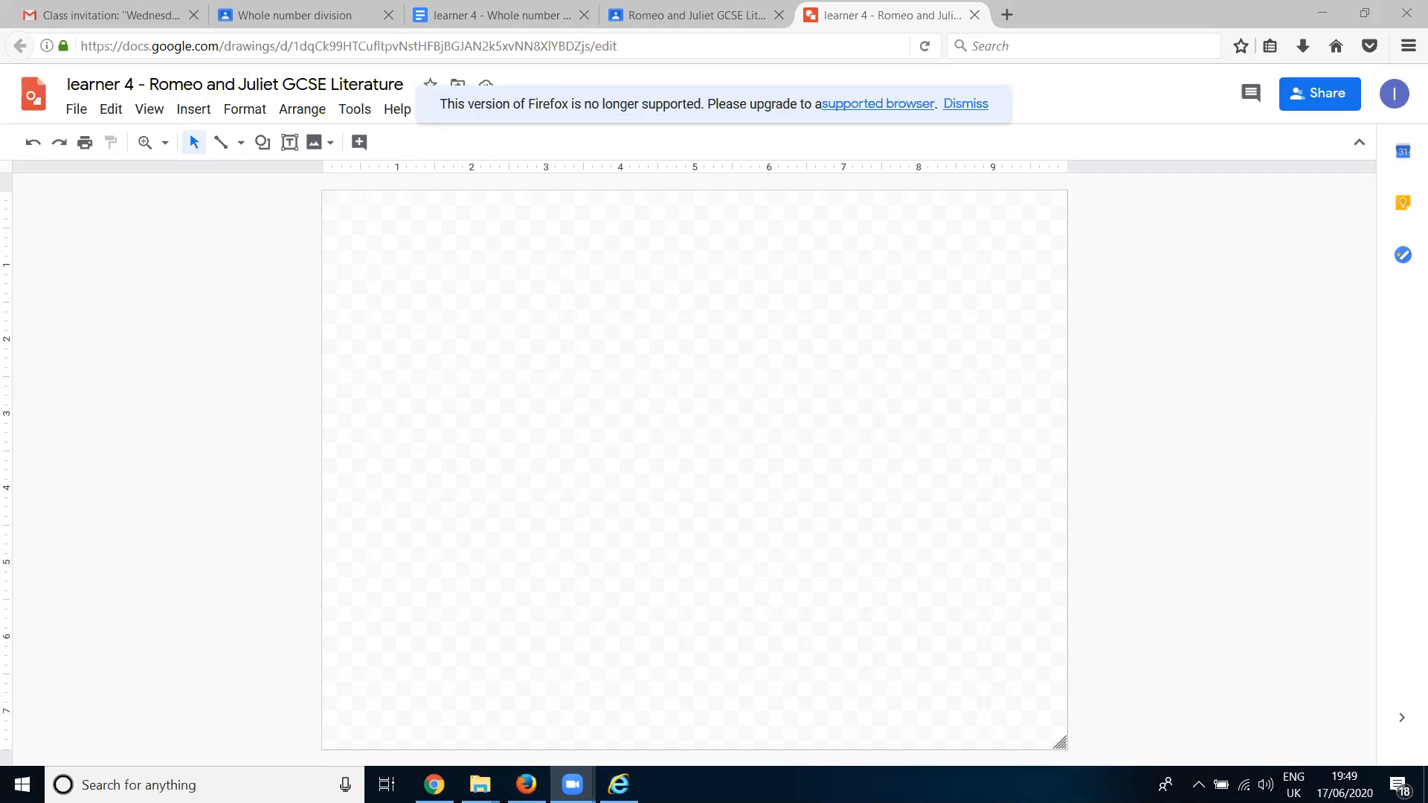
left_click(975, 15)
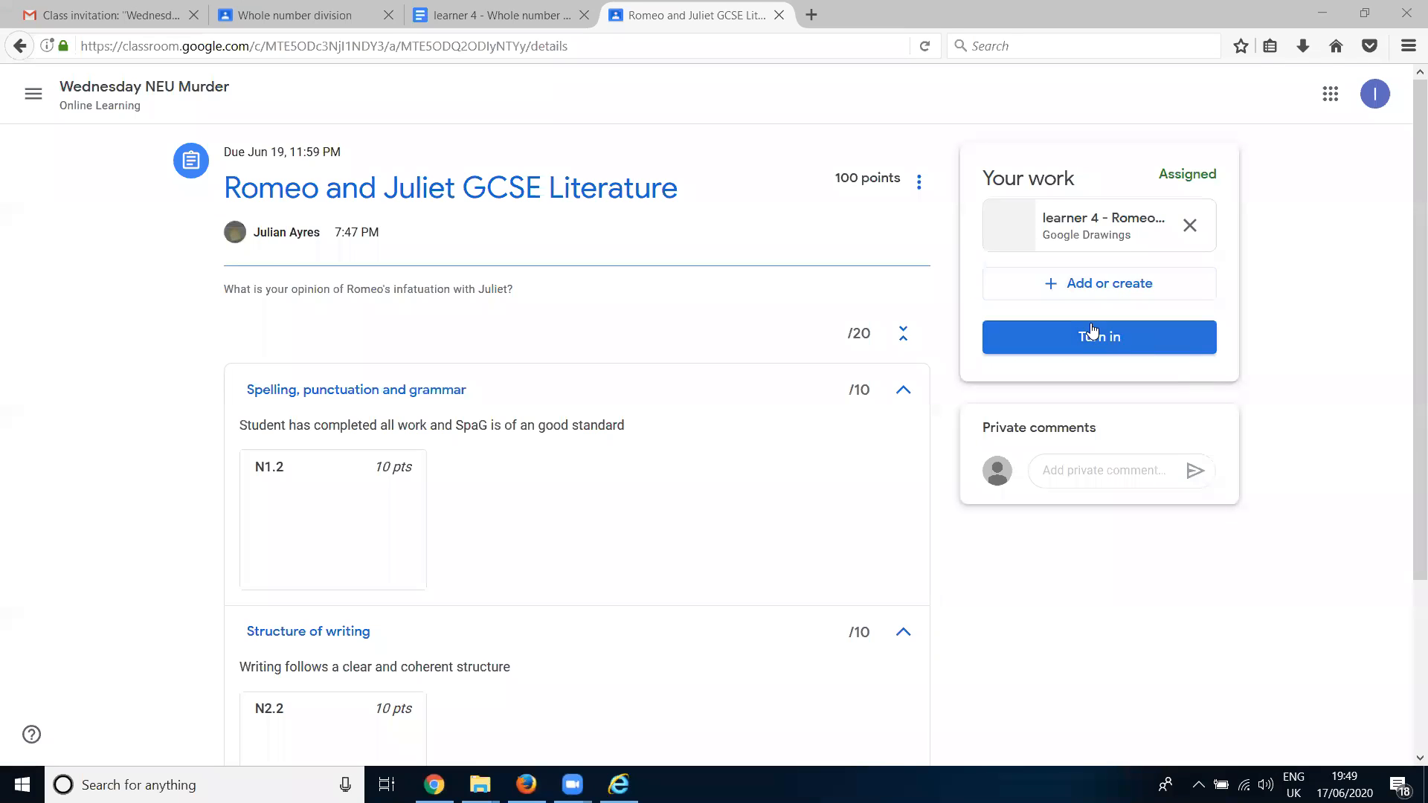
left_click(1116, 341)
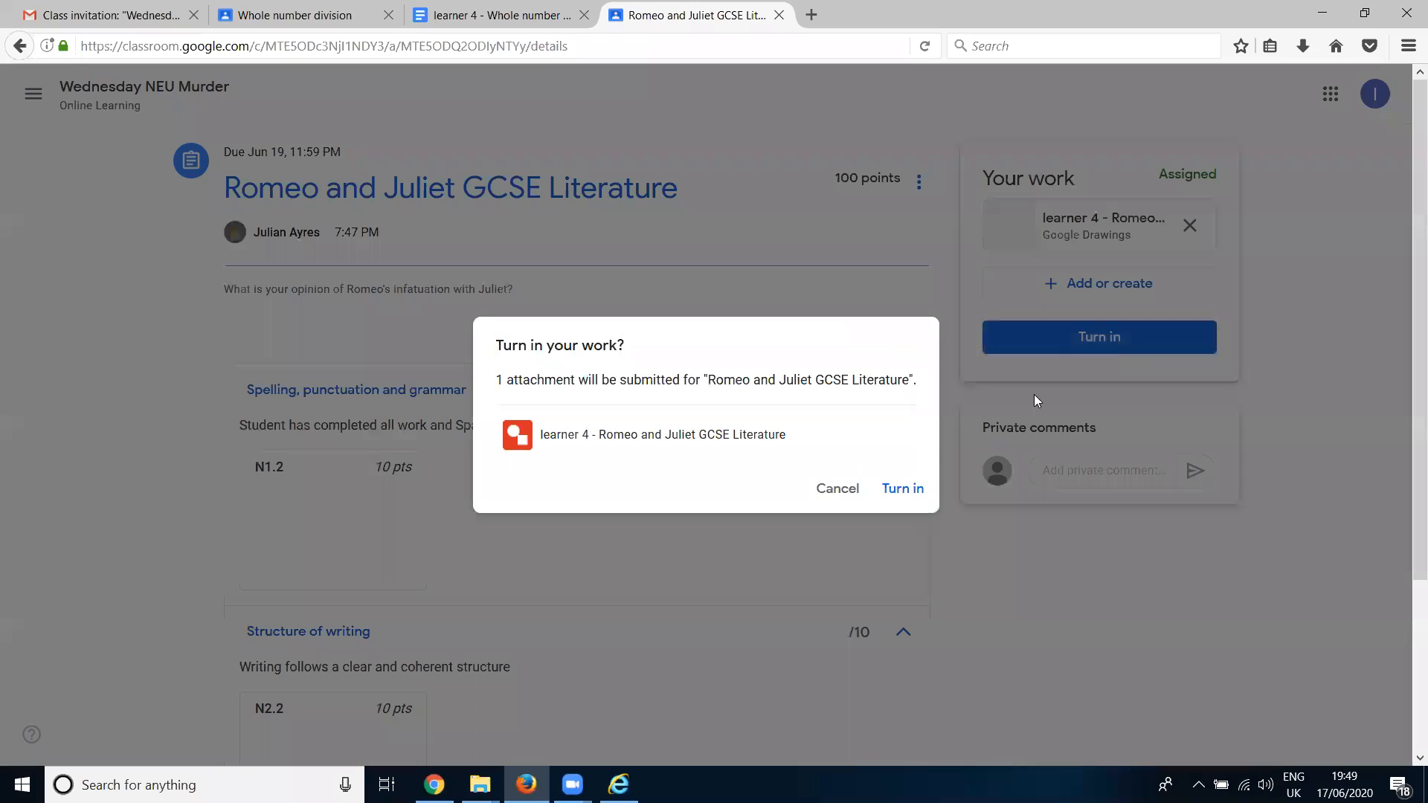
left_click(903, 487)
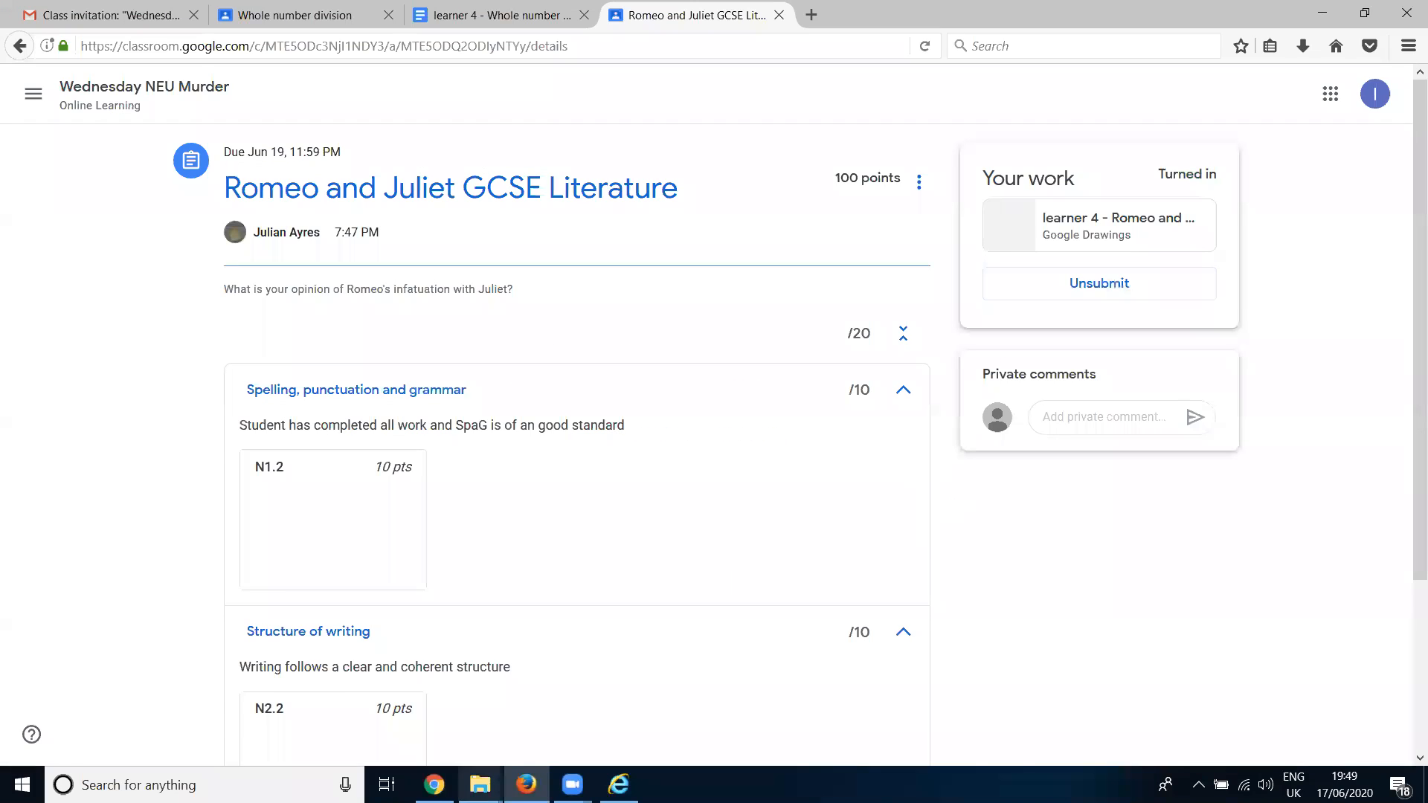
- Switch back to the teacher account in Chrome and view the student work for the Romeo and Juliet GCSE Literature assignment
left_click(435, 785)
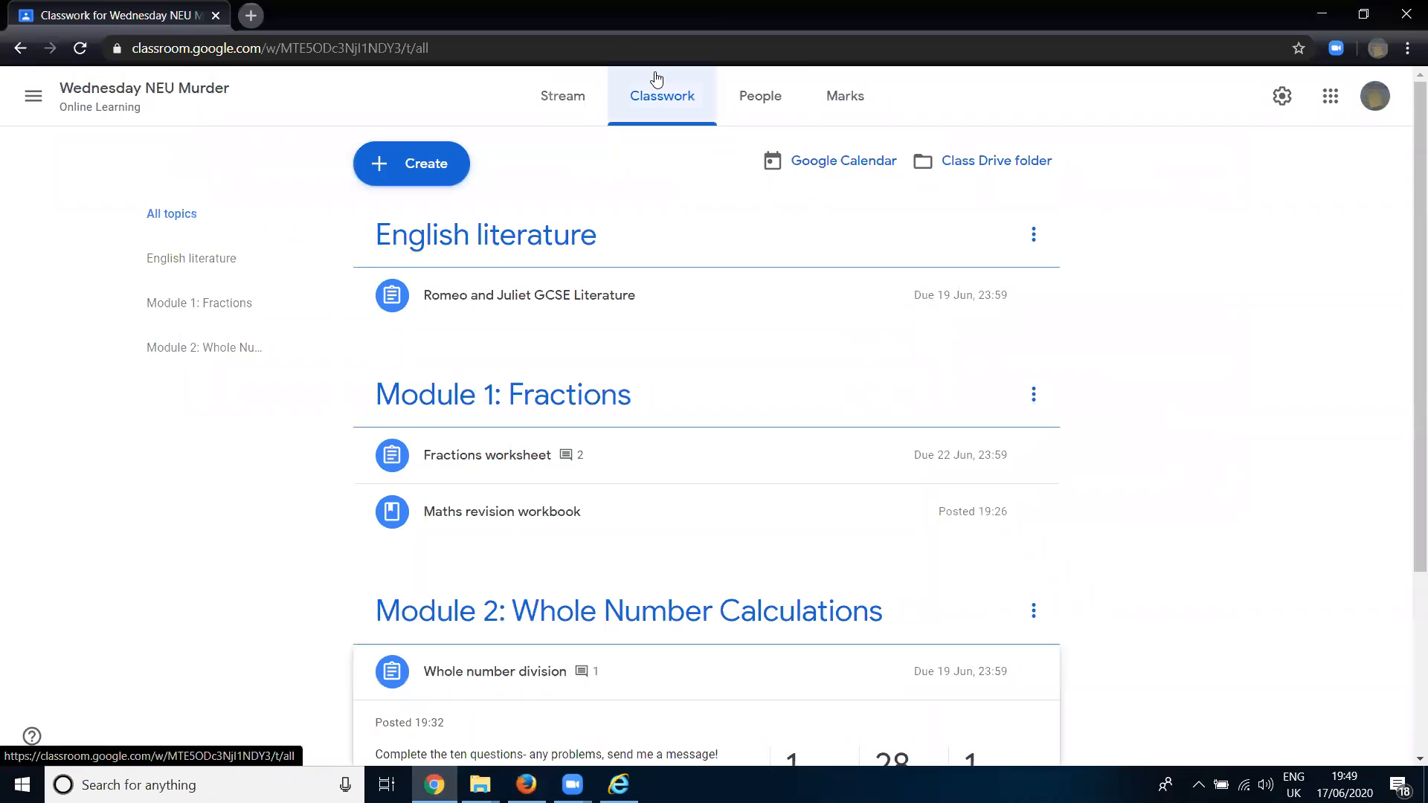
scroll(755, 417, "down", 3)
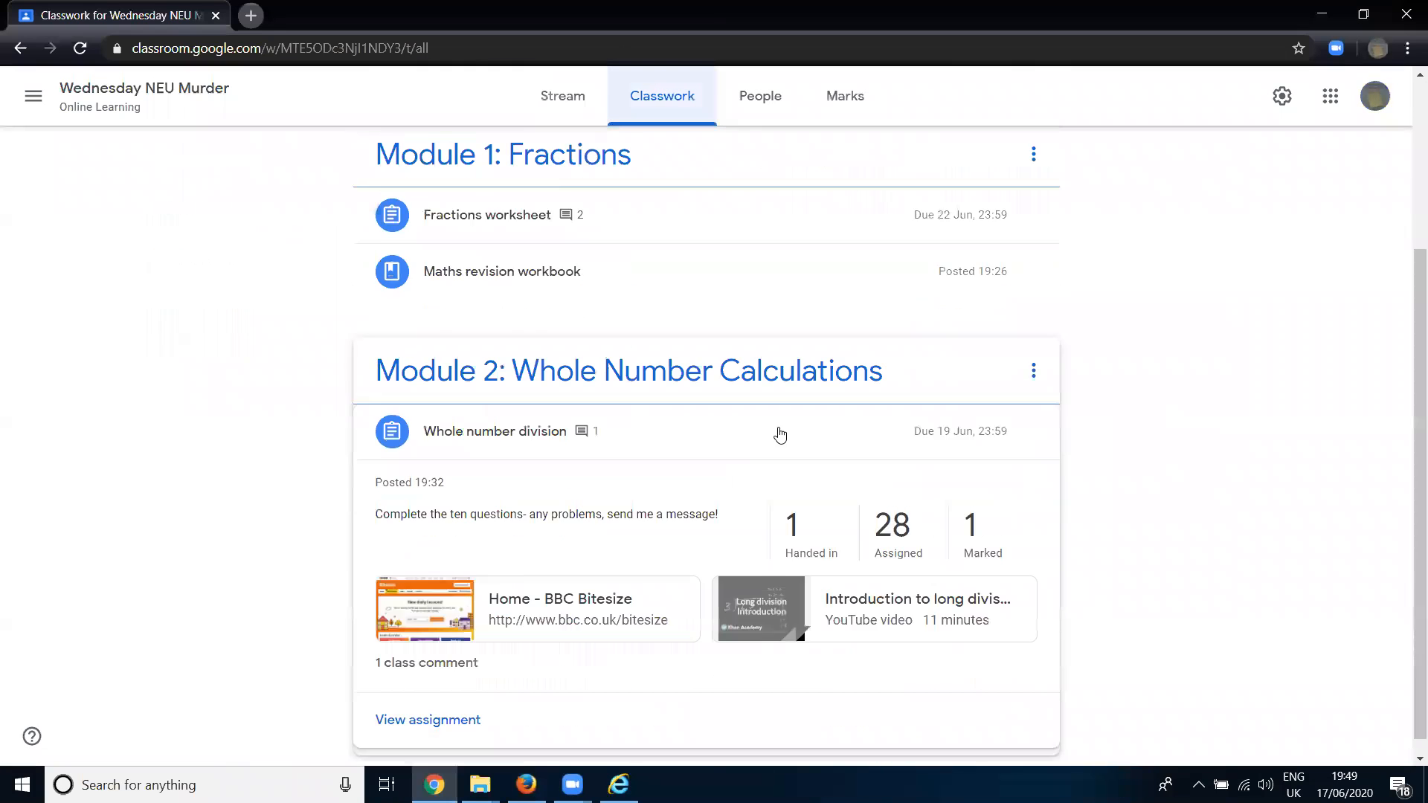
scroll(615, 337, "up", 3)
left_click(588, 238)
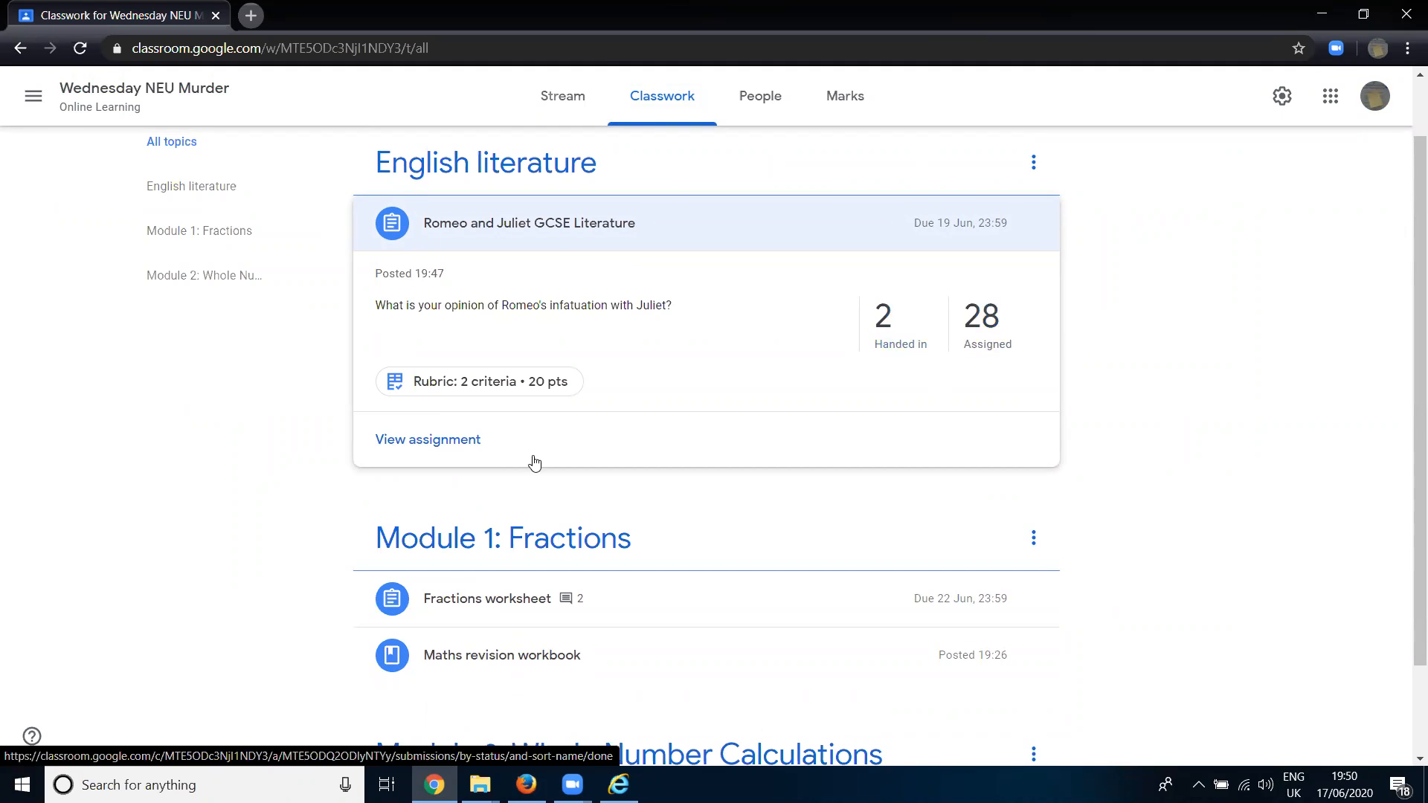
left_click(456, 445)
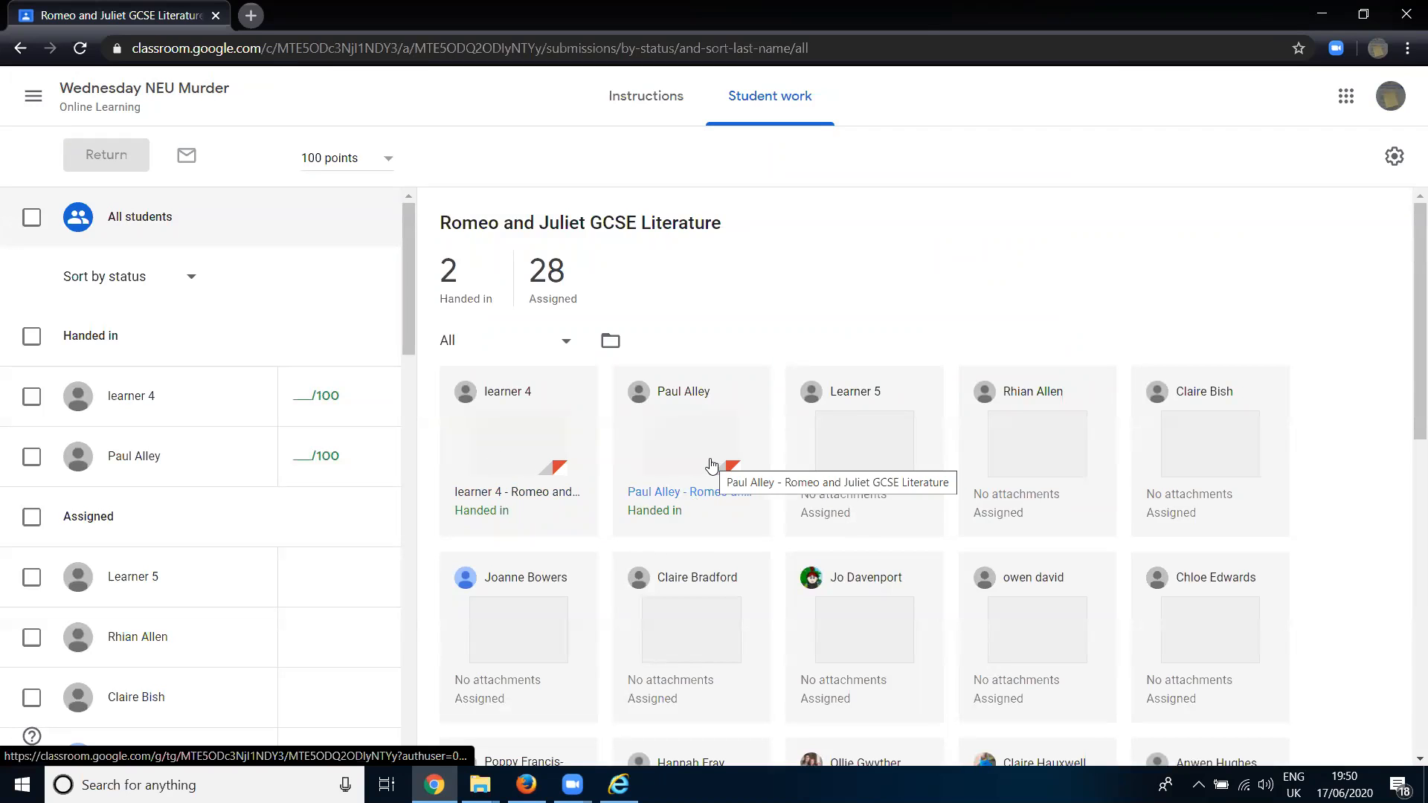
- Open learner 4's submission and award the 10-point N1.2 level for the spelling rubric criterion
left_click(519, 444)
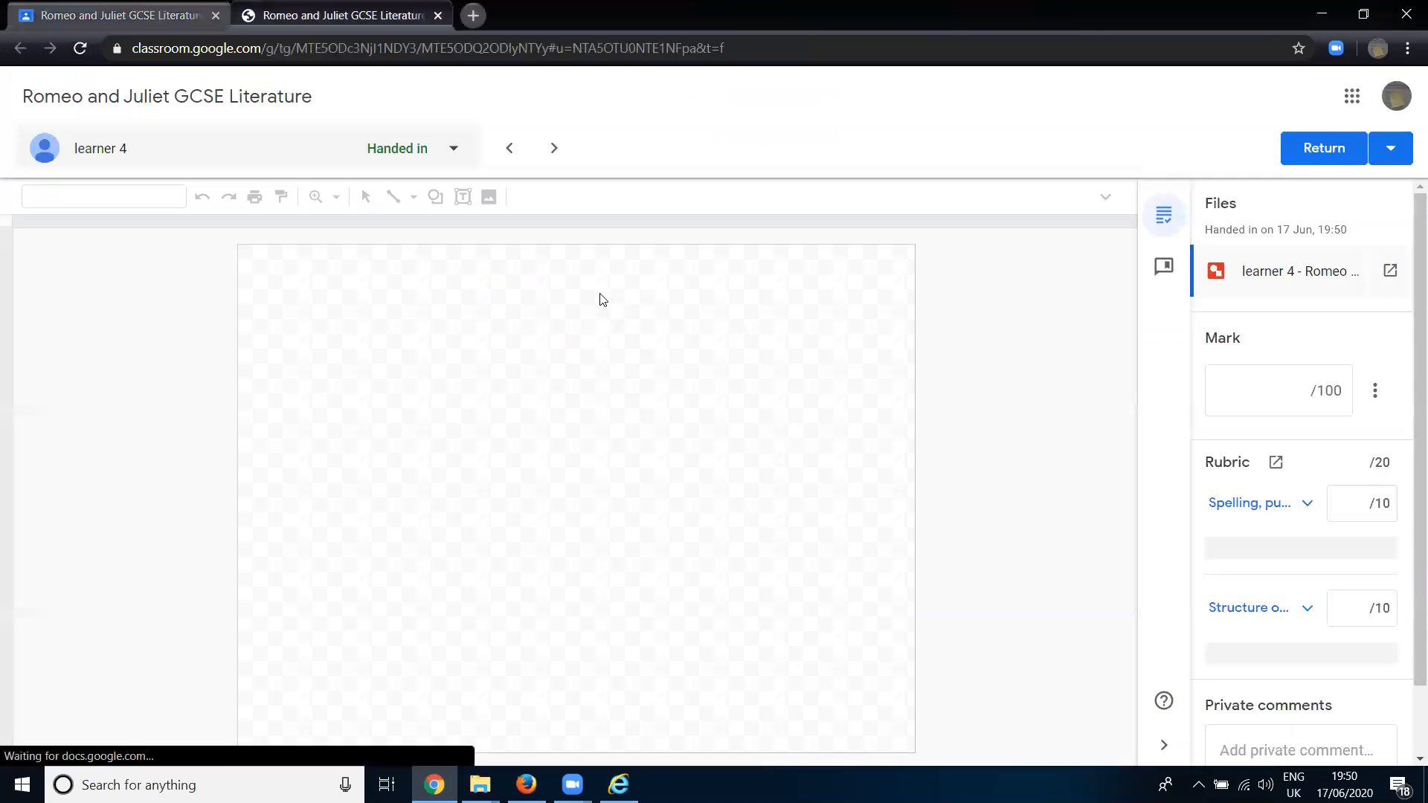
left_click(1290, 548)
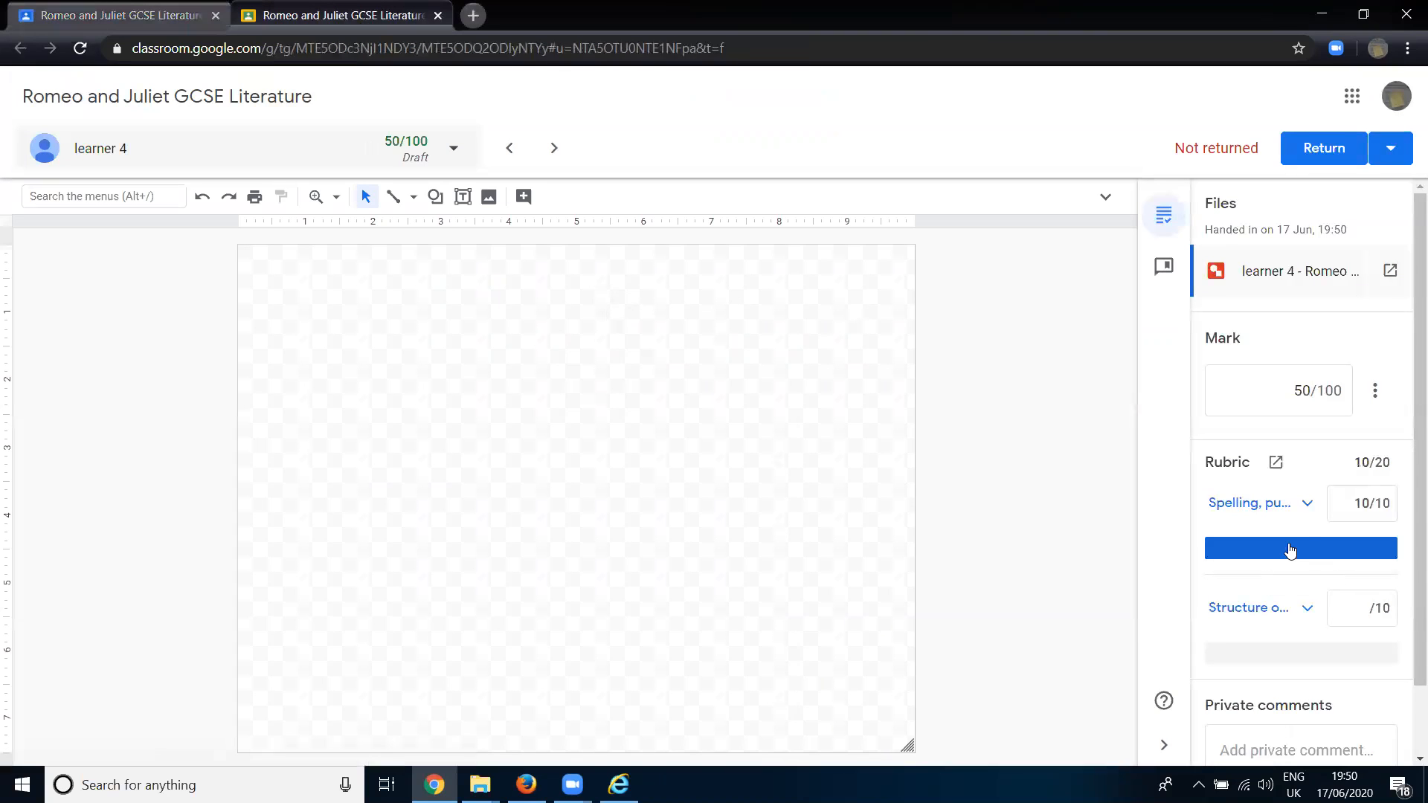
left_click(1256, 504)
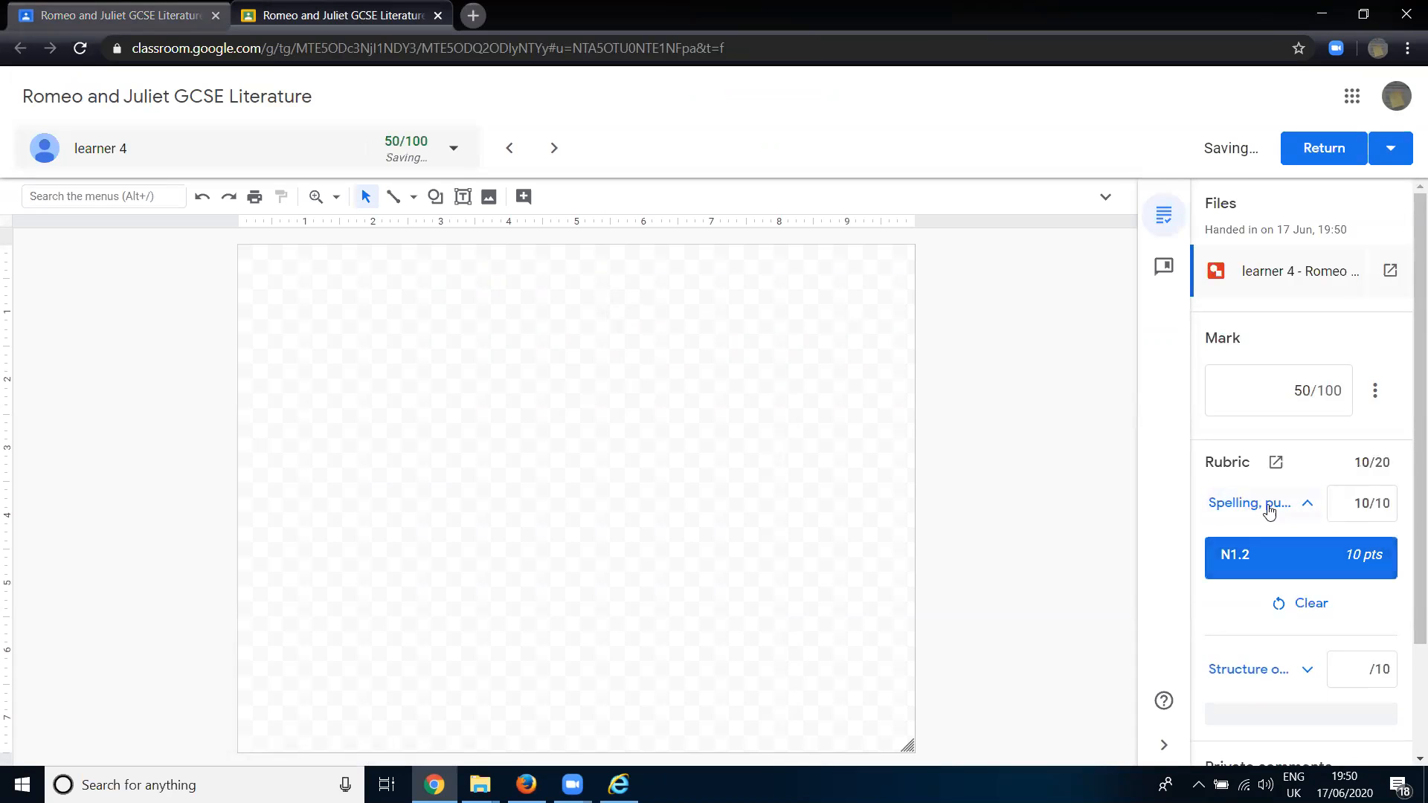
left_click(1296, 506)
scroll(1295, 457, "down", 1)
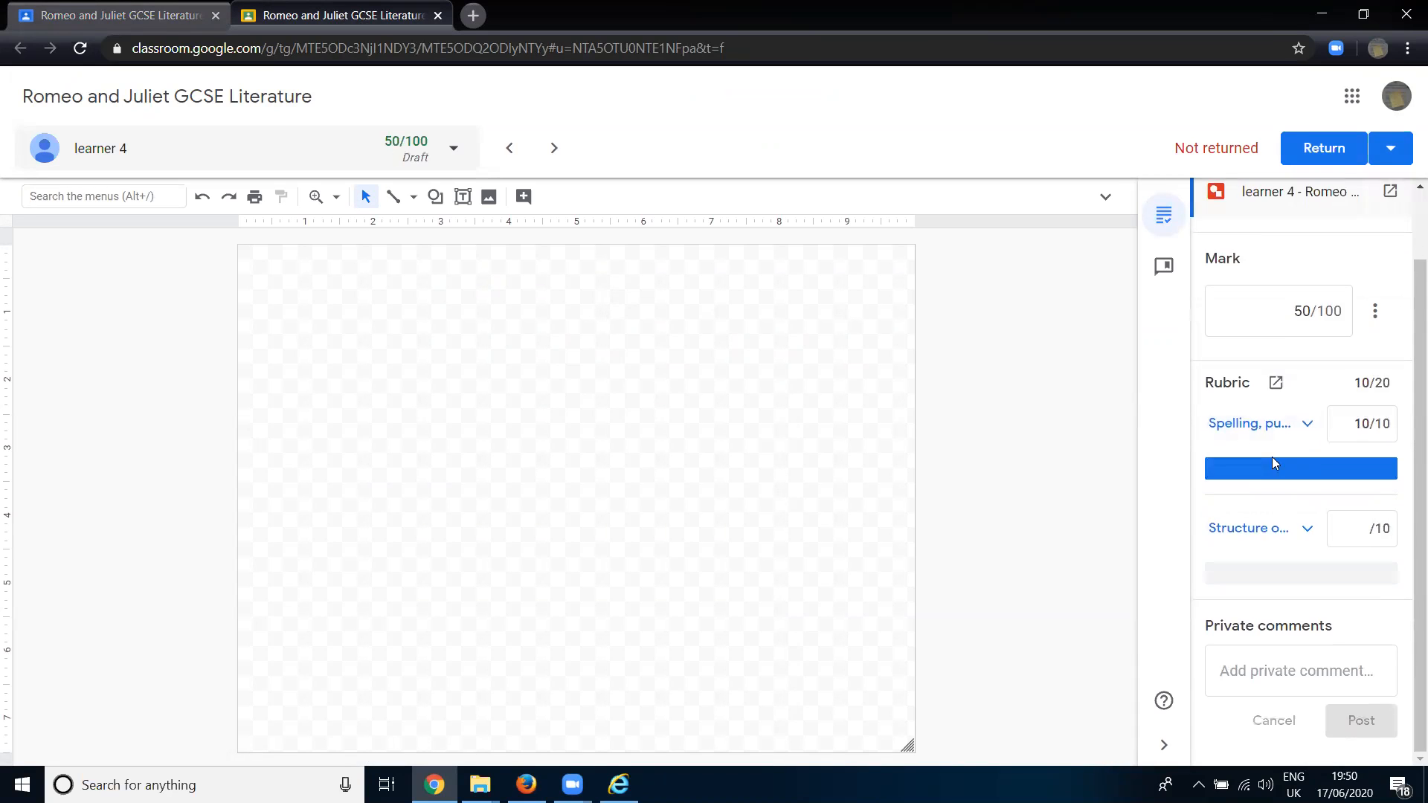
- Set learner 4's rubric scores to 5 out of 10 for both the spelling and the structure criteria
left_click(1371, 422)
key("BackSpace")
key("BackSpace")
type("5")
left_click(1376, 530)
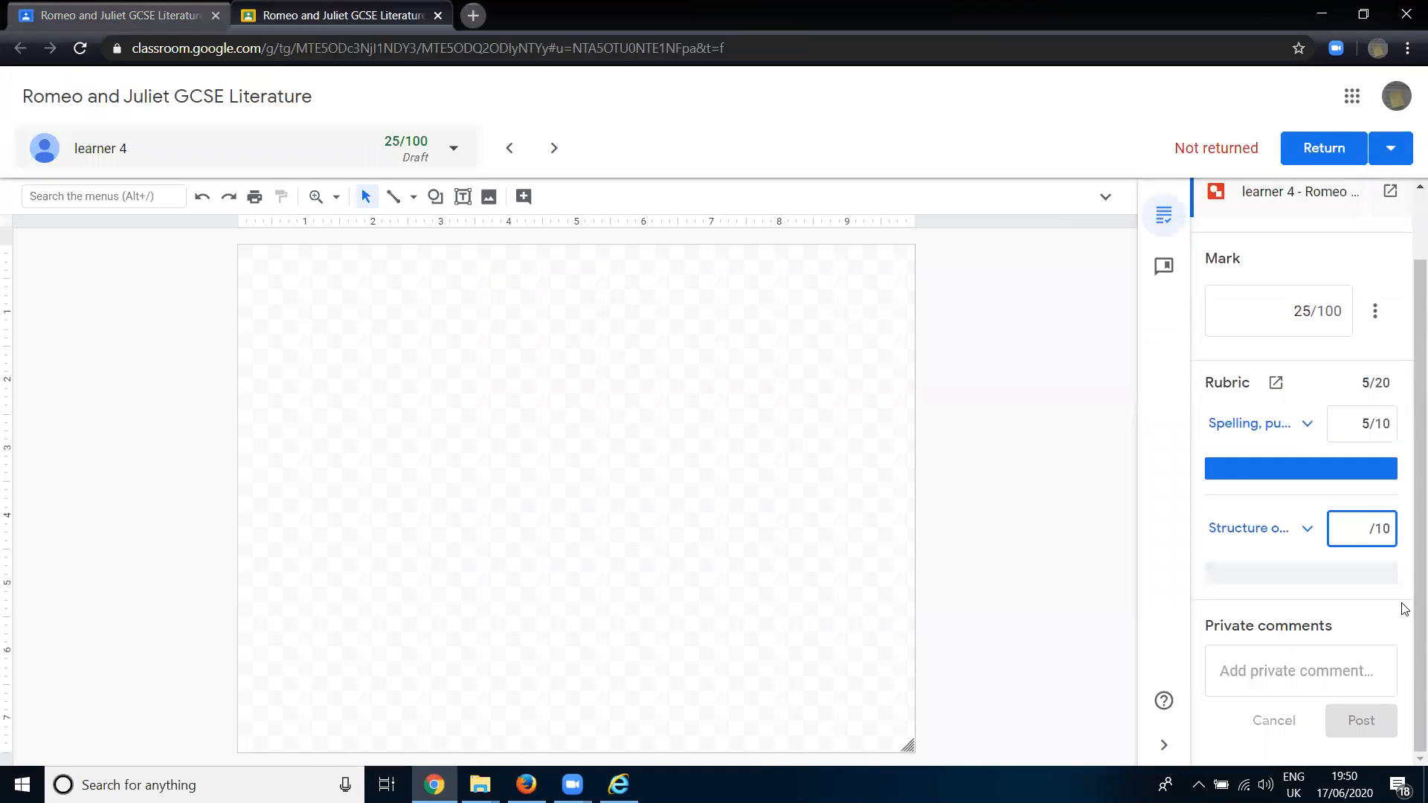
type("5")
- Post the private comment "This is great work- keep it up!" on learner 4's submission
left_click(1284, 664)
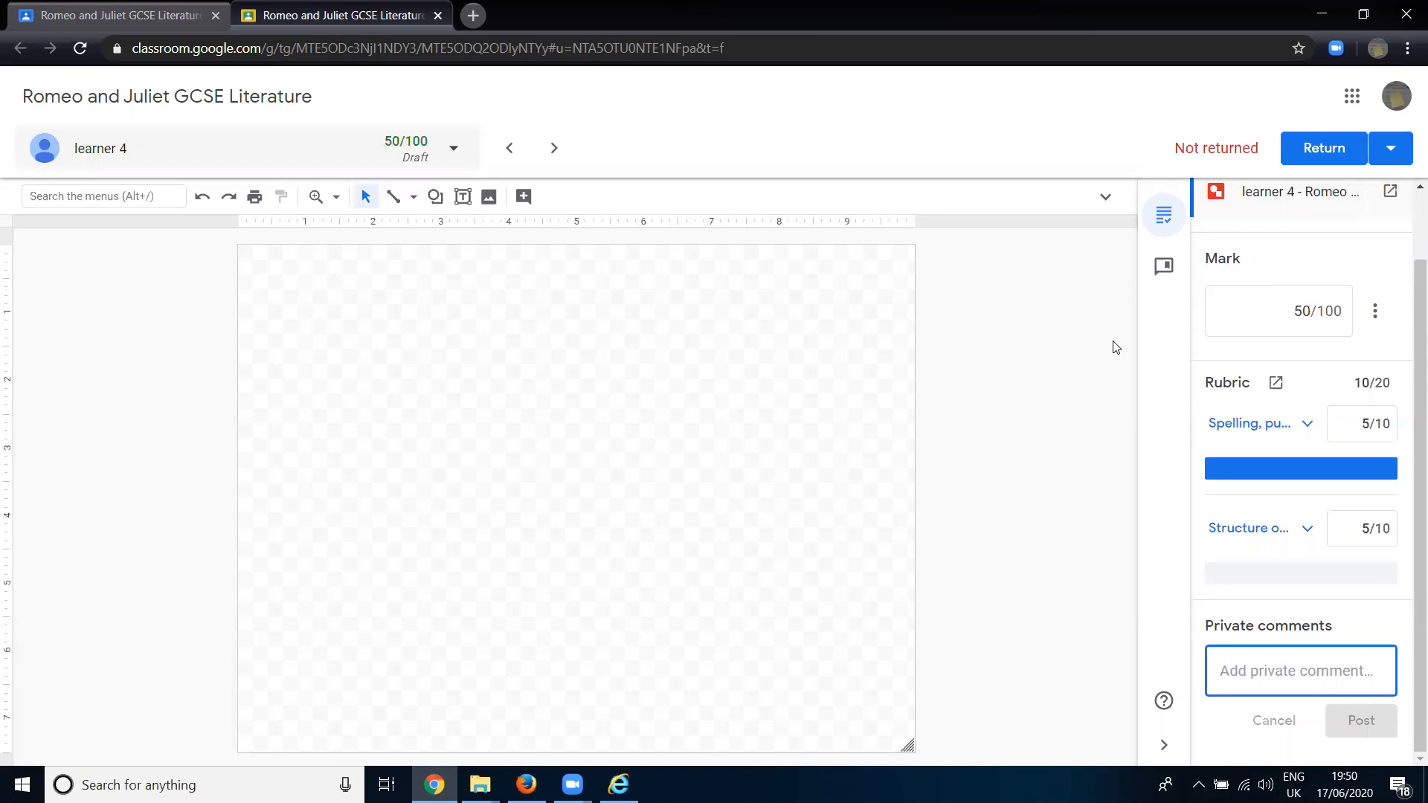
type("Th")
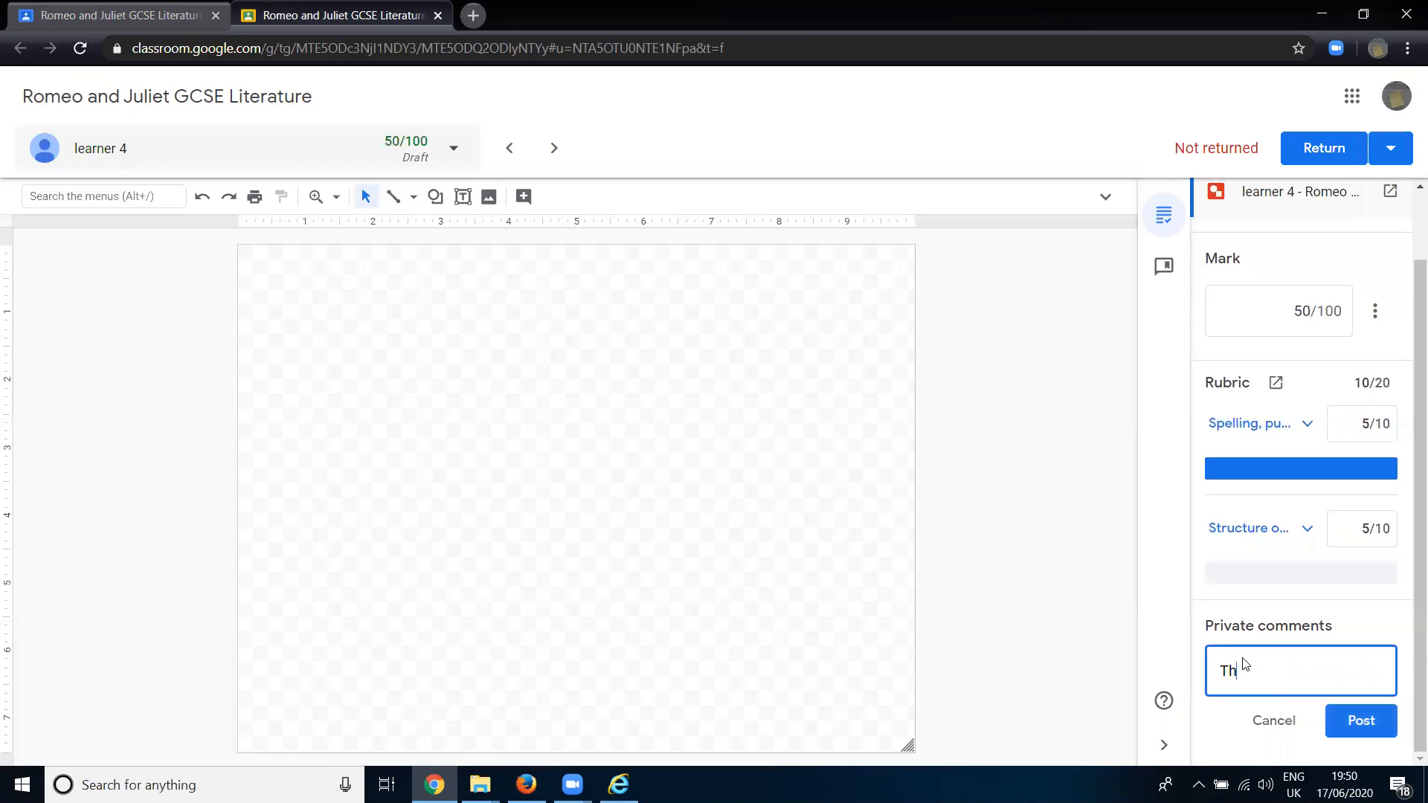
type("is is great work- keep it up!")
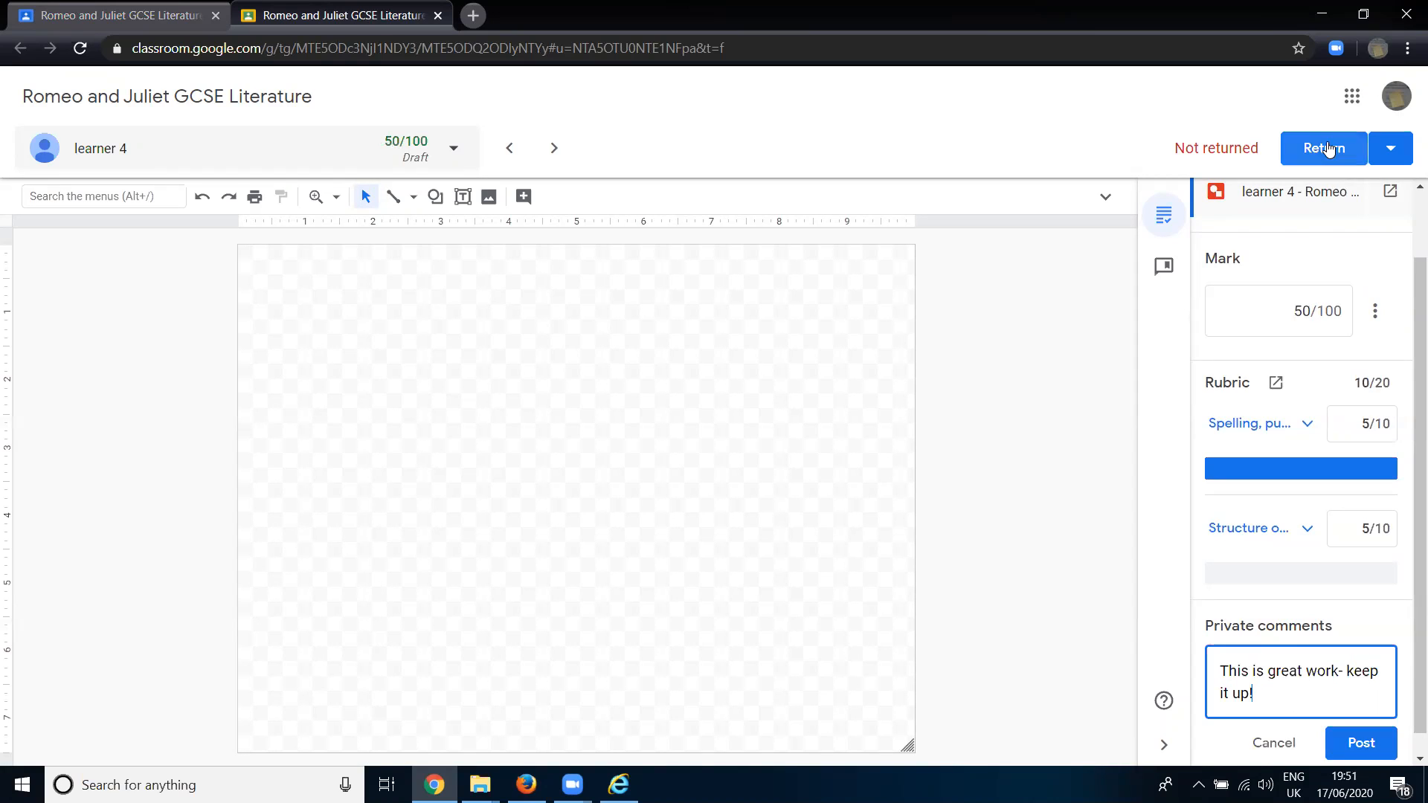
left_click(1361, 743)
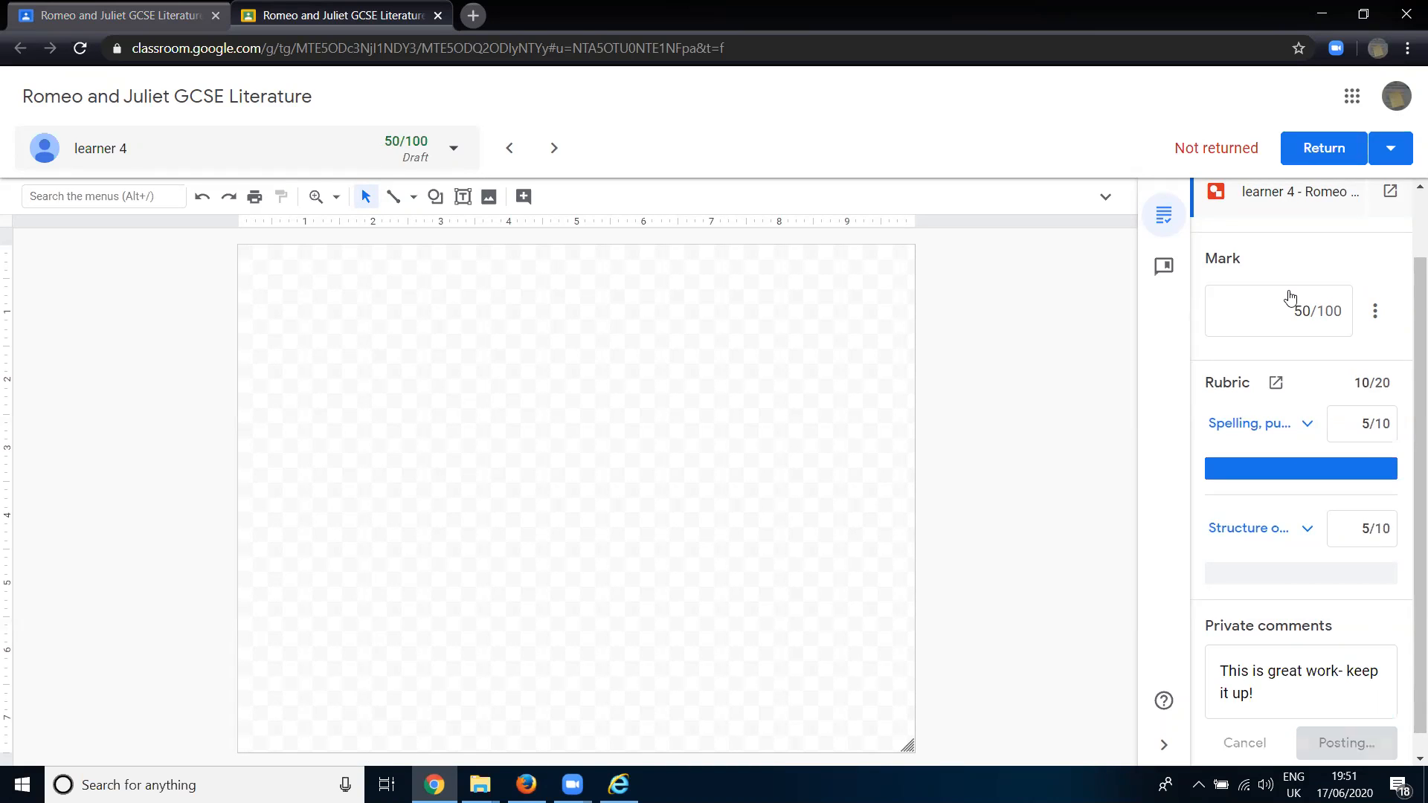
- Return learner 4's marked work from the grading view, and return it again from the student work list without an extra comment
left_click(1327, 149)
left_click(881, 485)
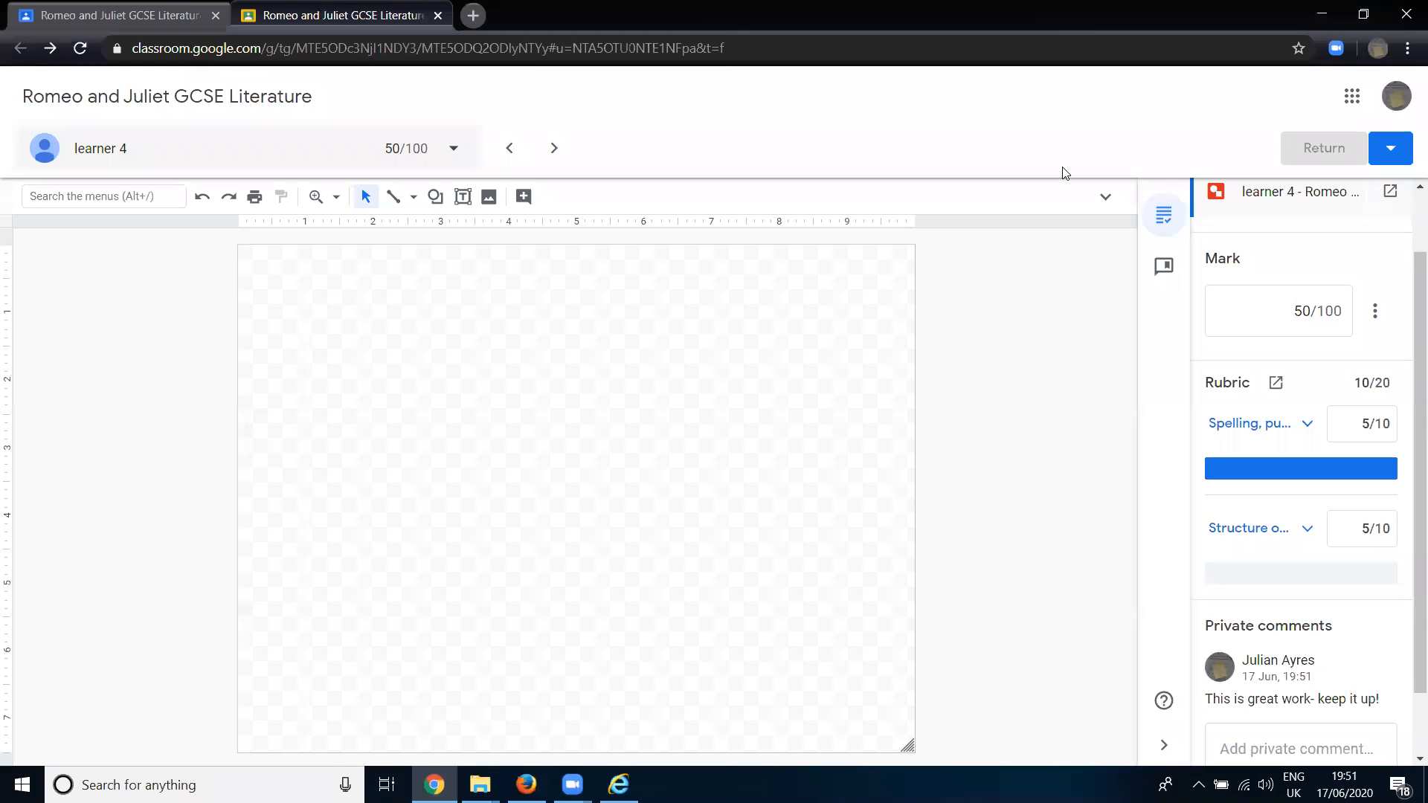
left_click(128, 15)
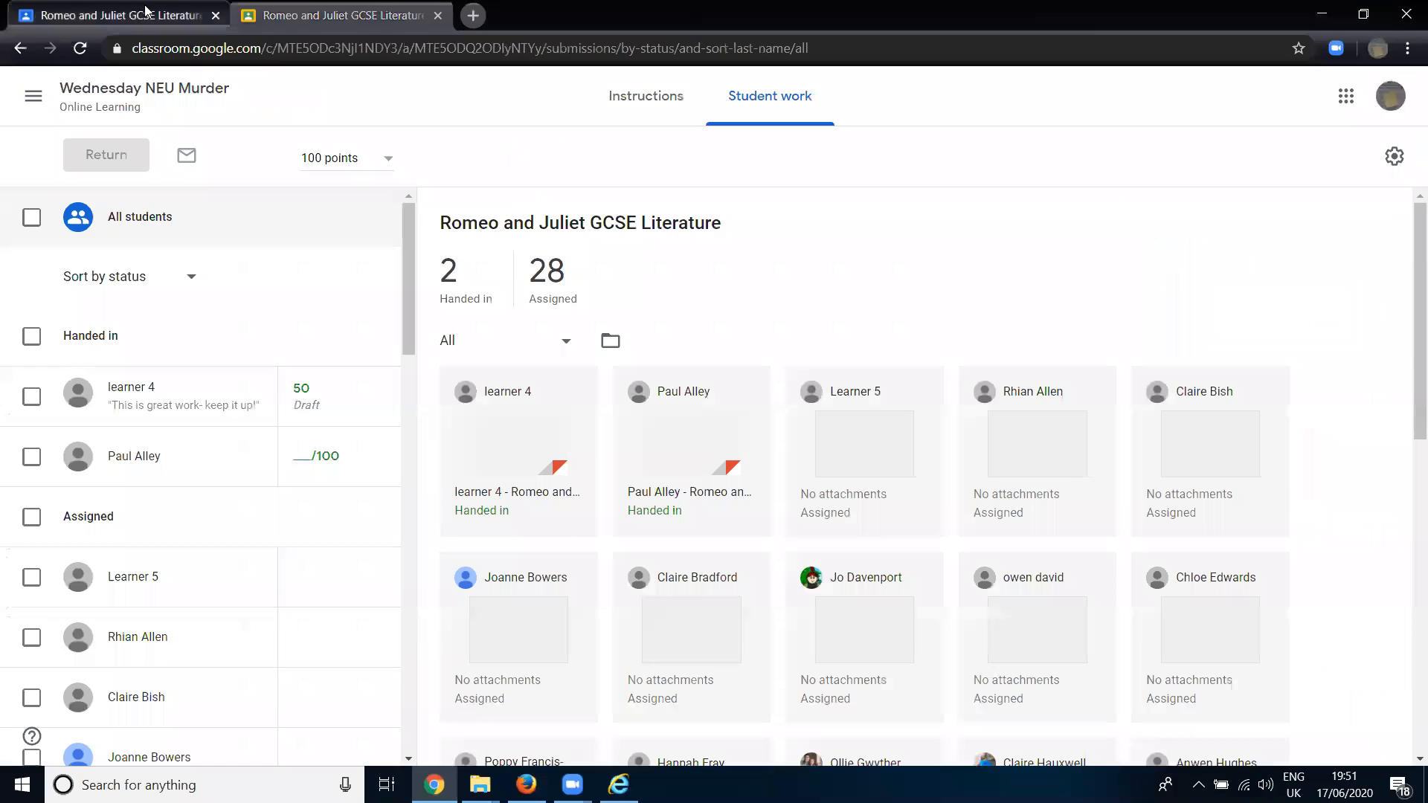
left_click(380, 397)
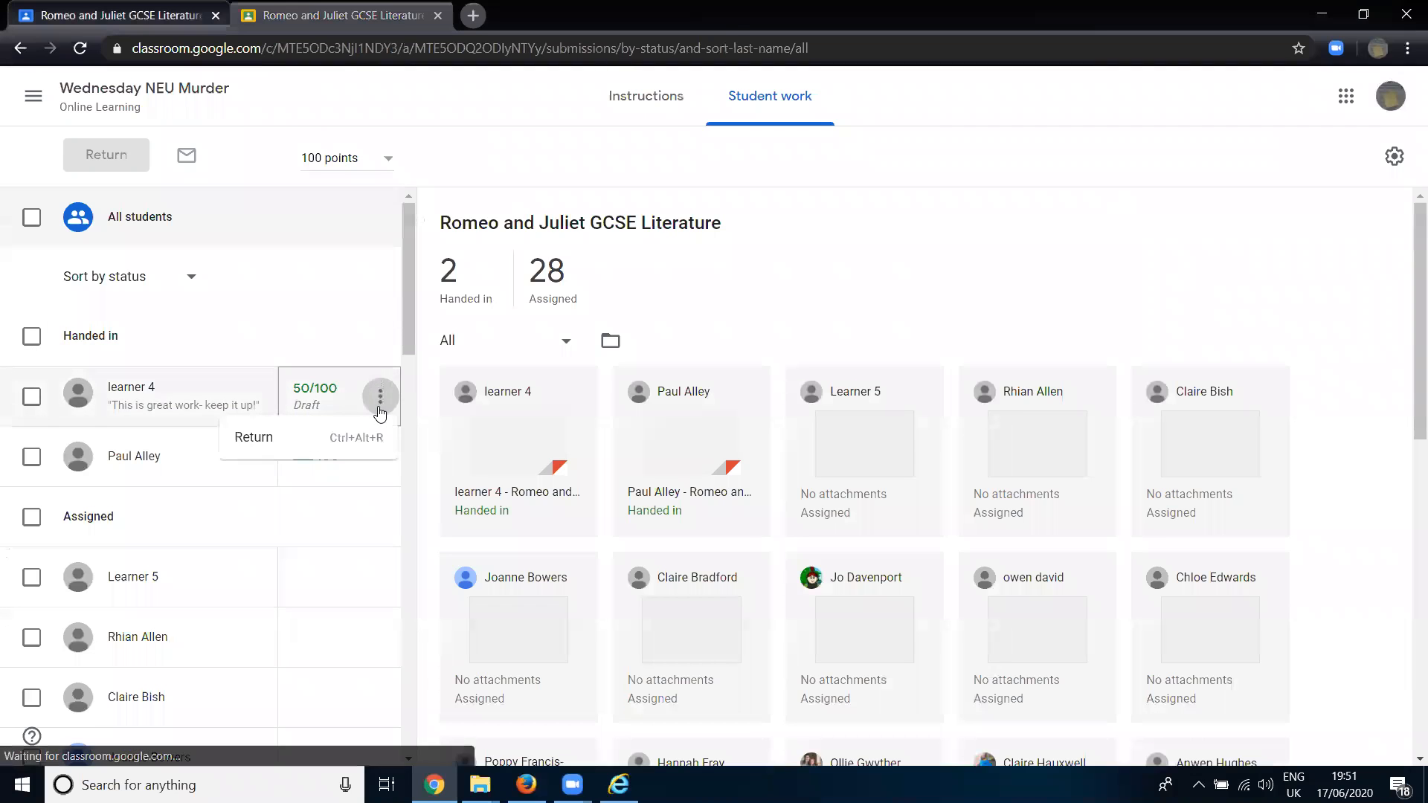
left_click(279, 445)
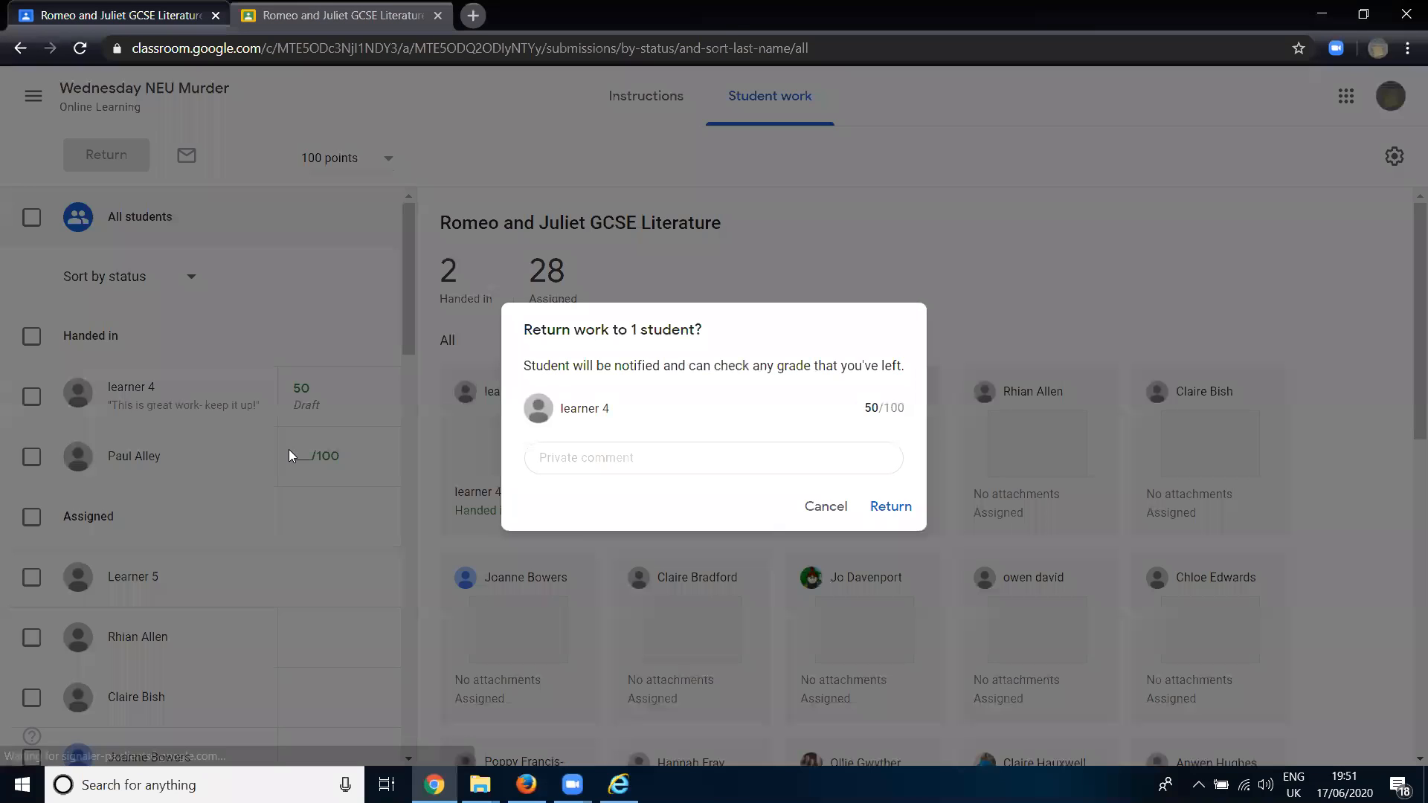
left_click(690, 456)
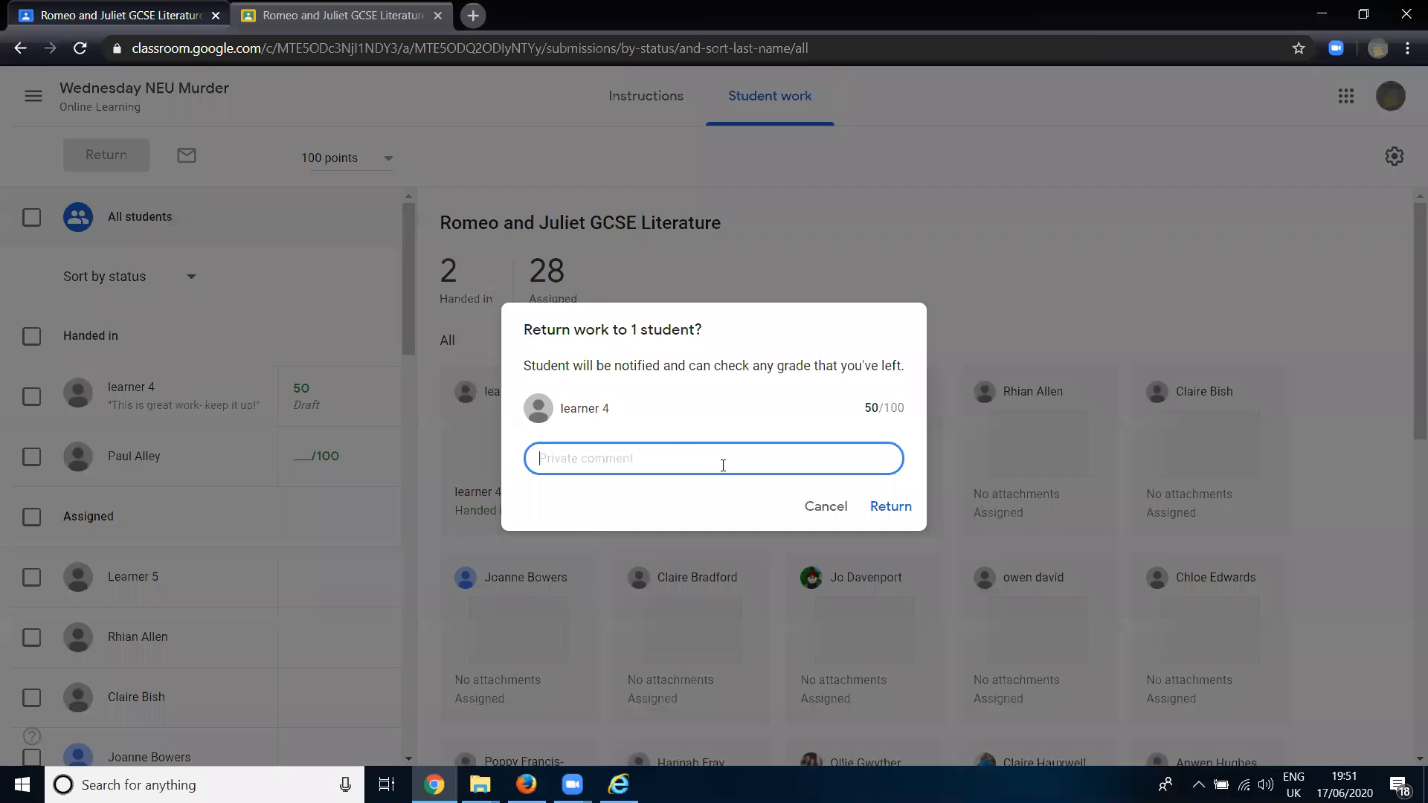
left_click(887, 508)
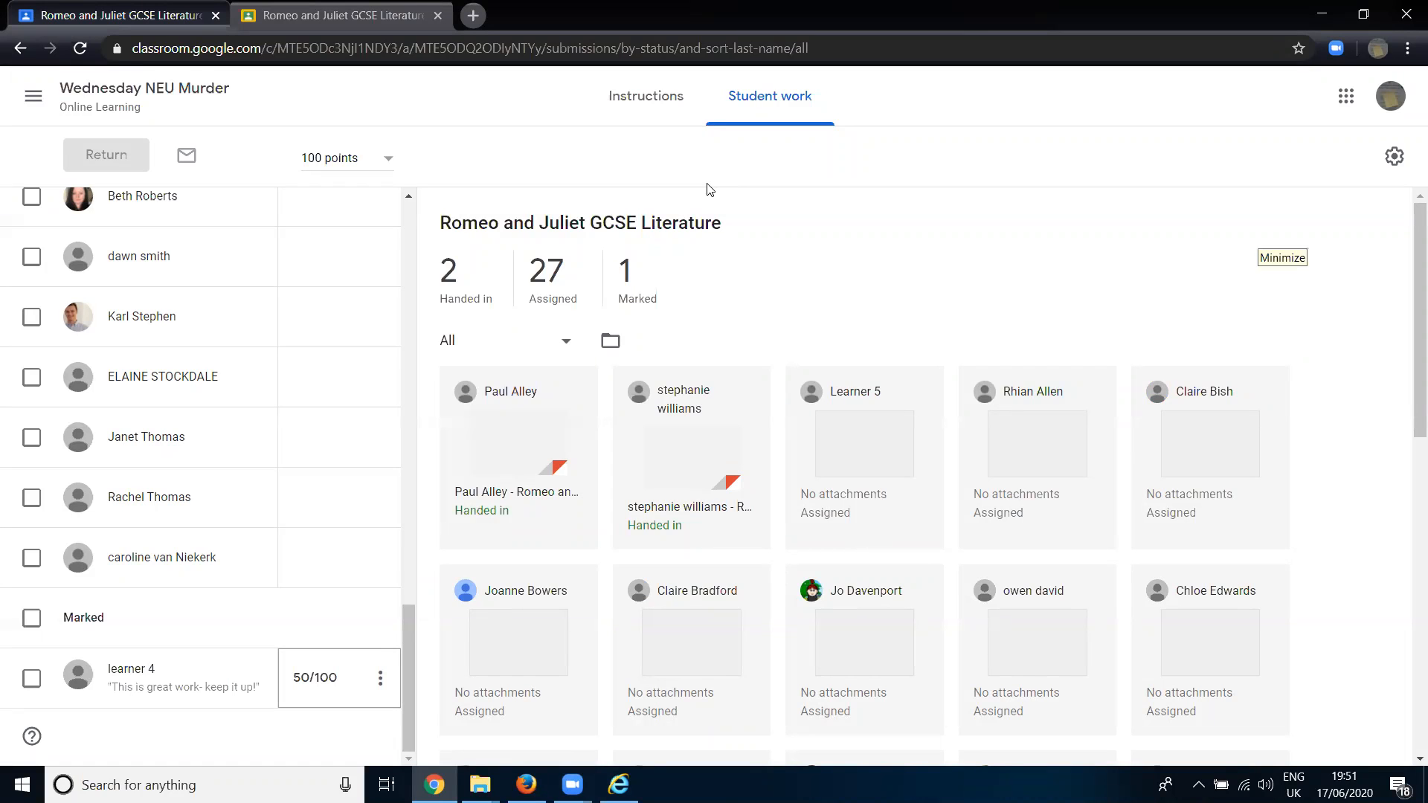
- Close the grading view and examine the Romeo and Juliet assignment's status summary and available actions in the class's classwork
left_click(301, 9)
left_click(438, 15)
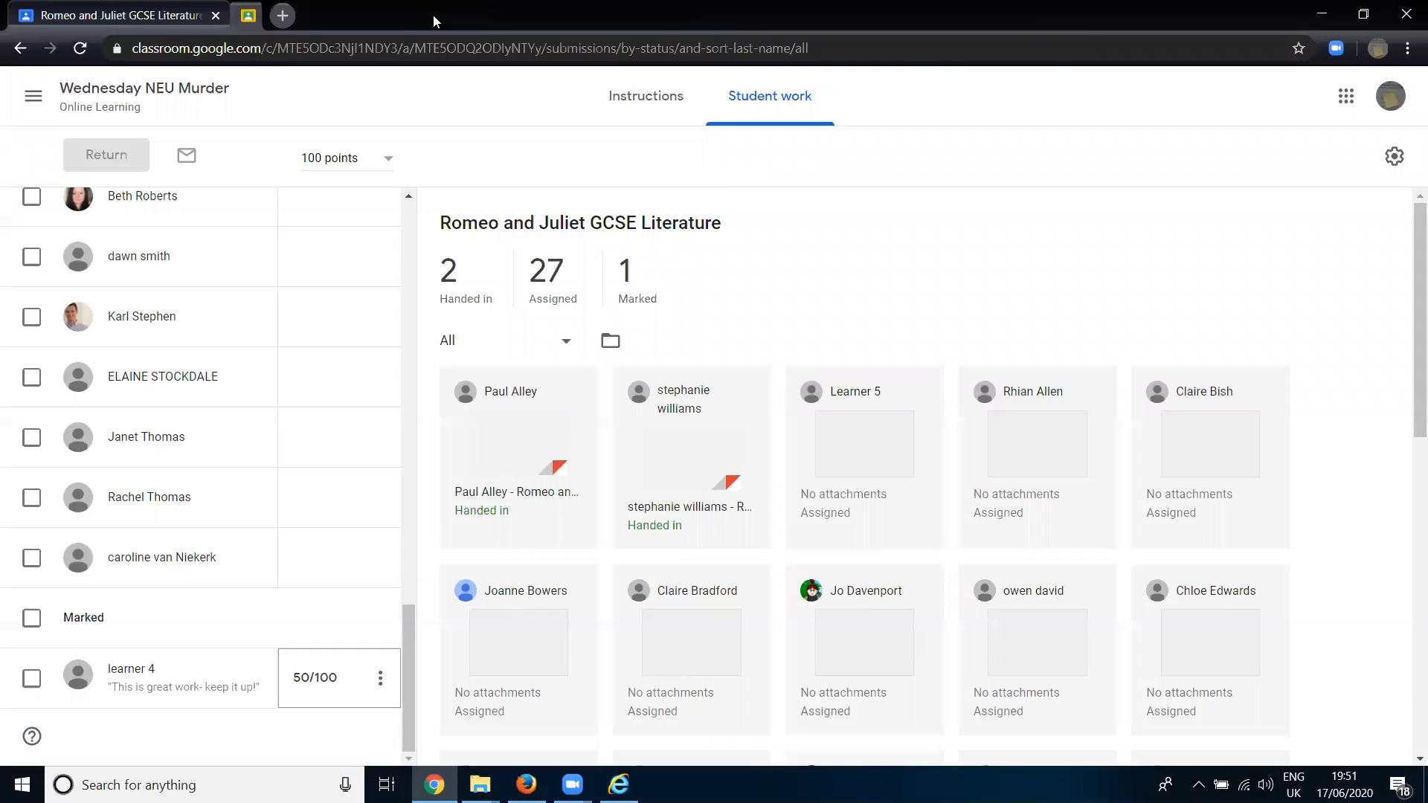
left_click(113, 103)
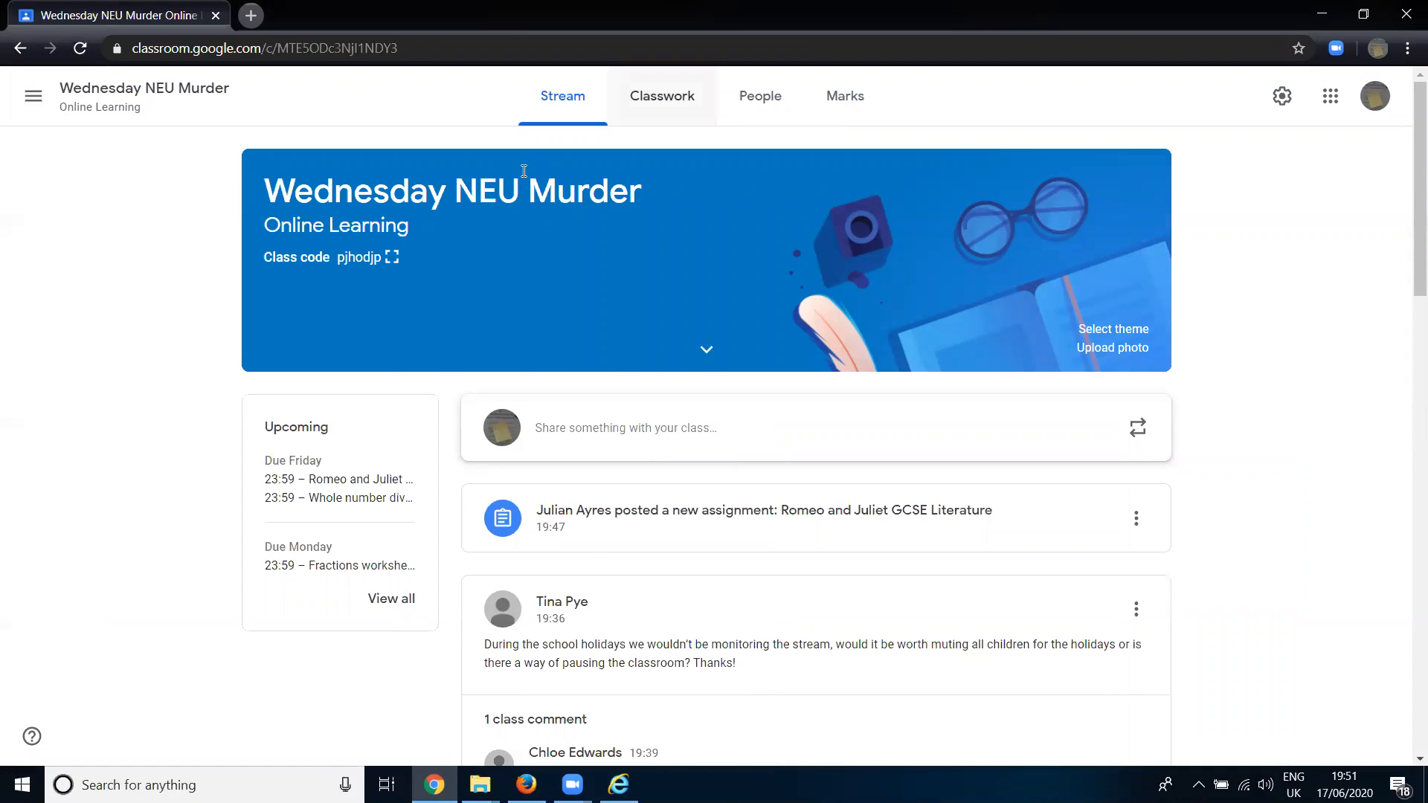
left_click(662, 97)
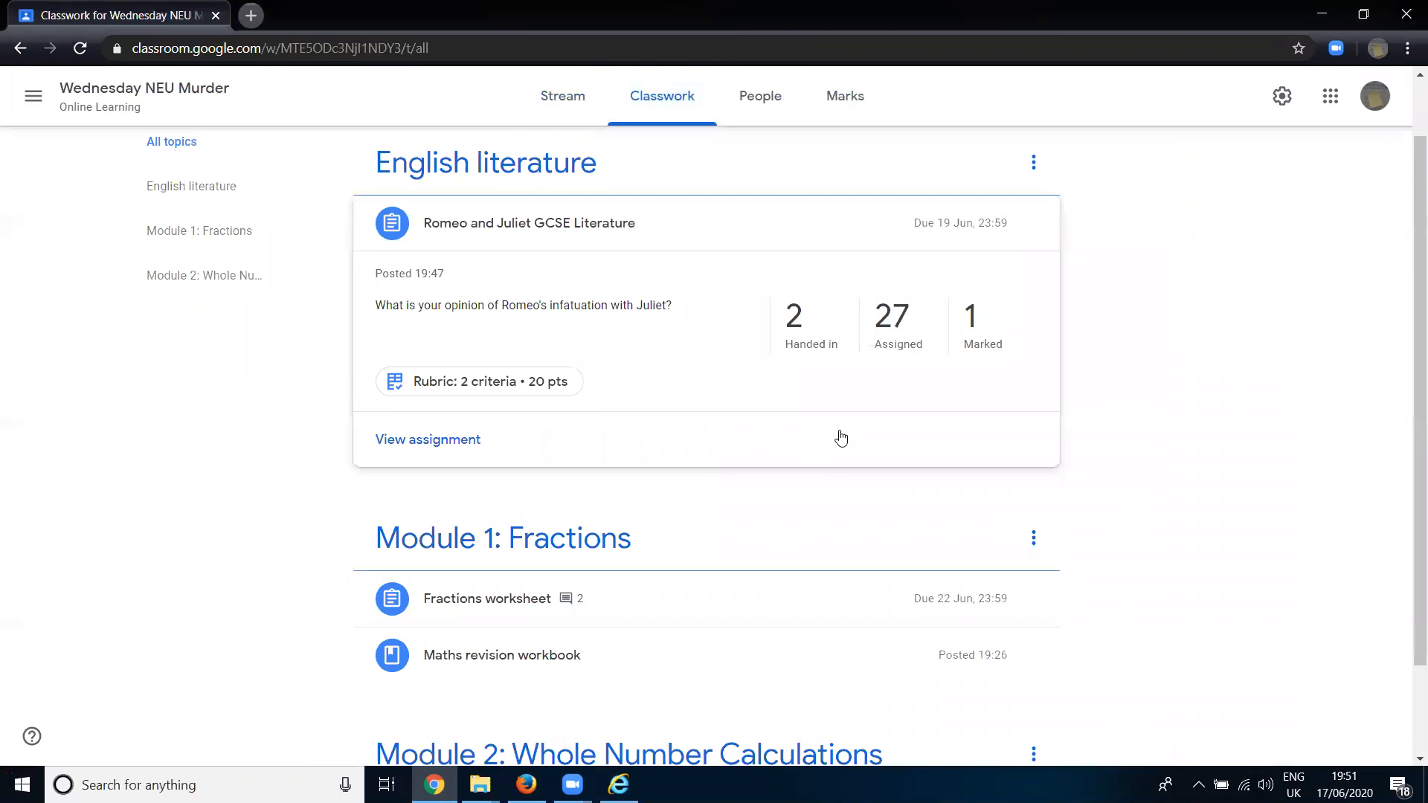
left_click(627, 246)
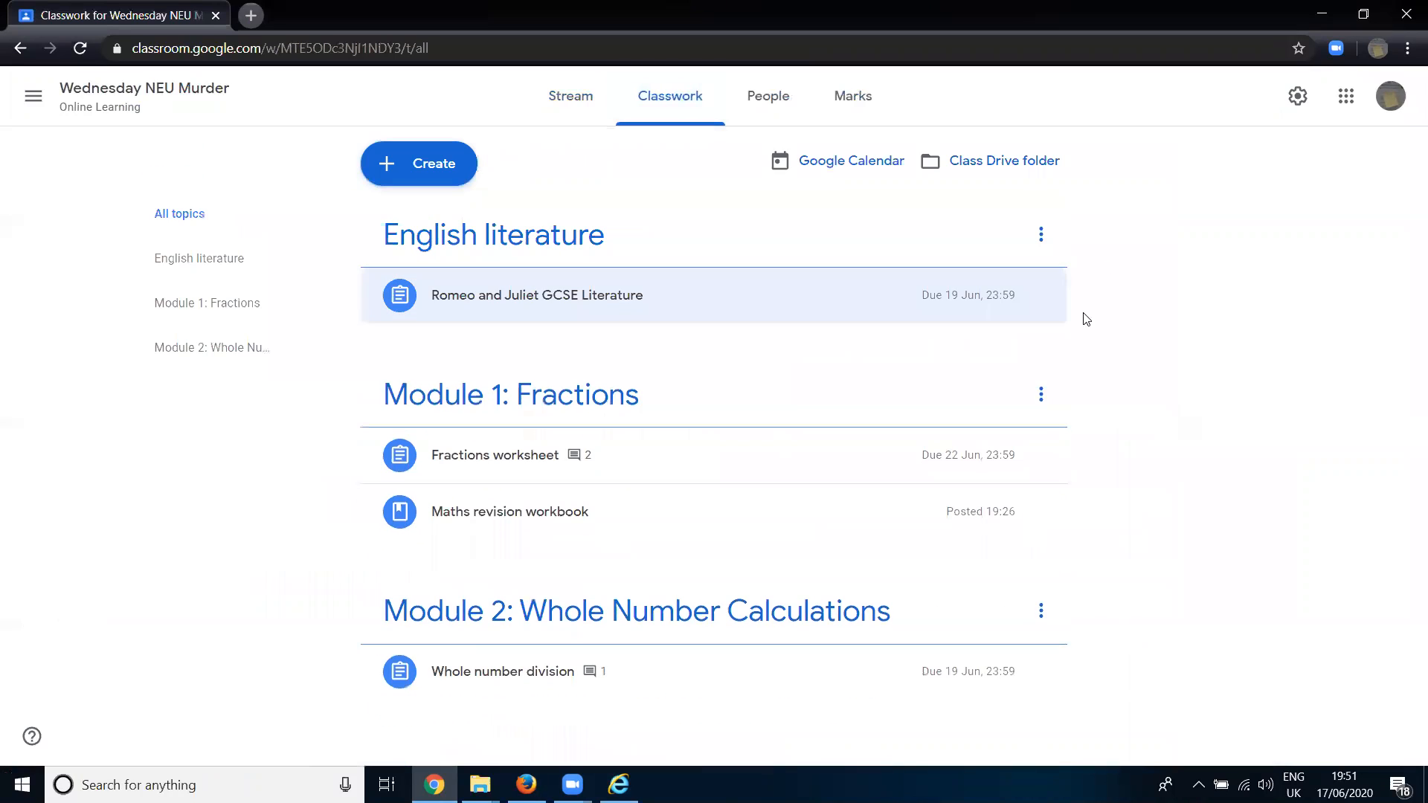
left_click(1043, 303)
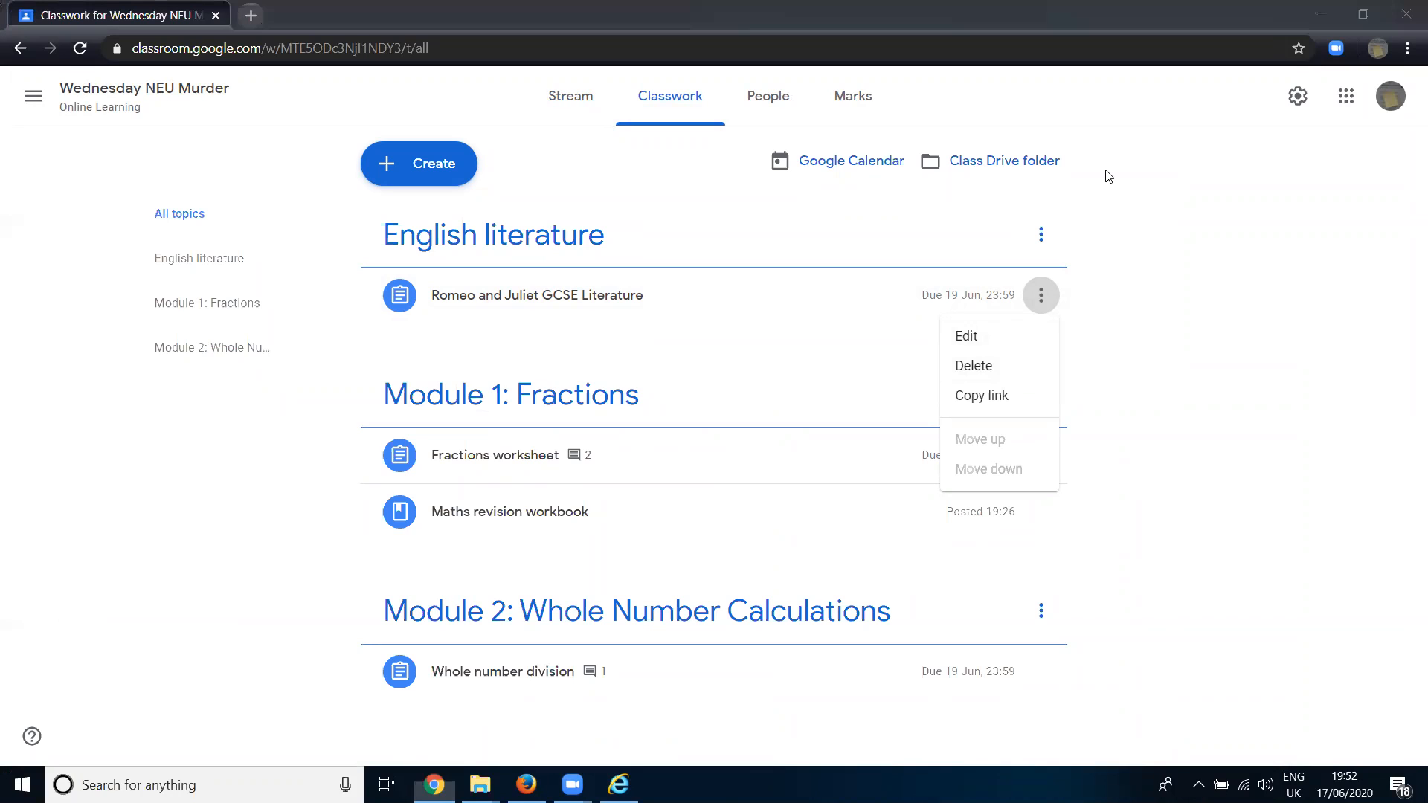
left_click(1151, 376)
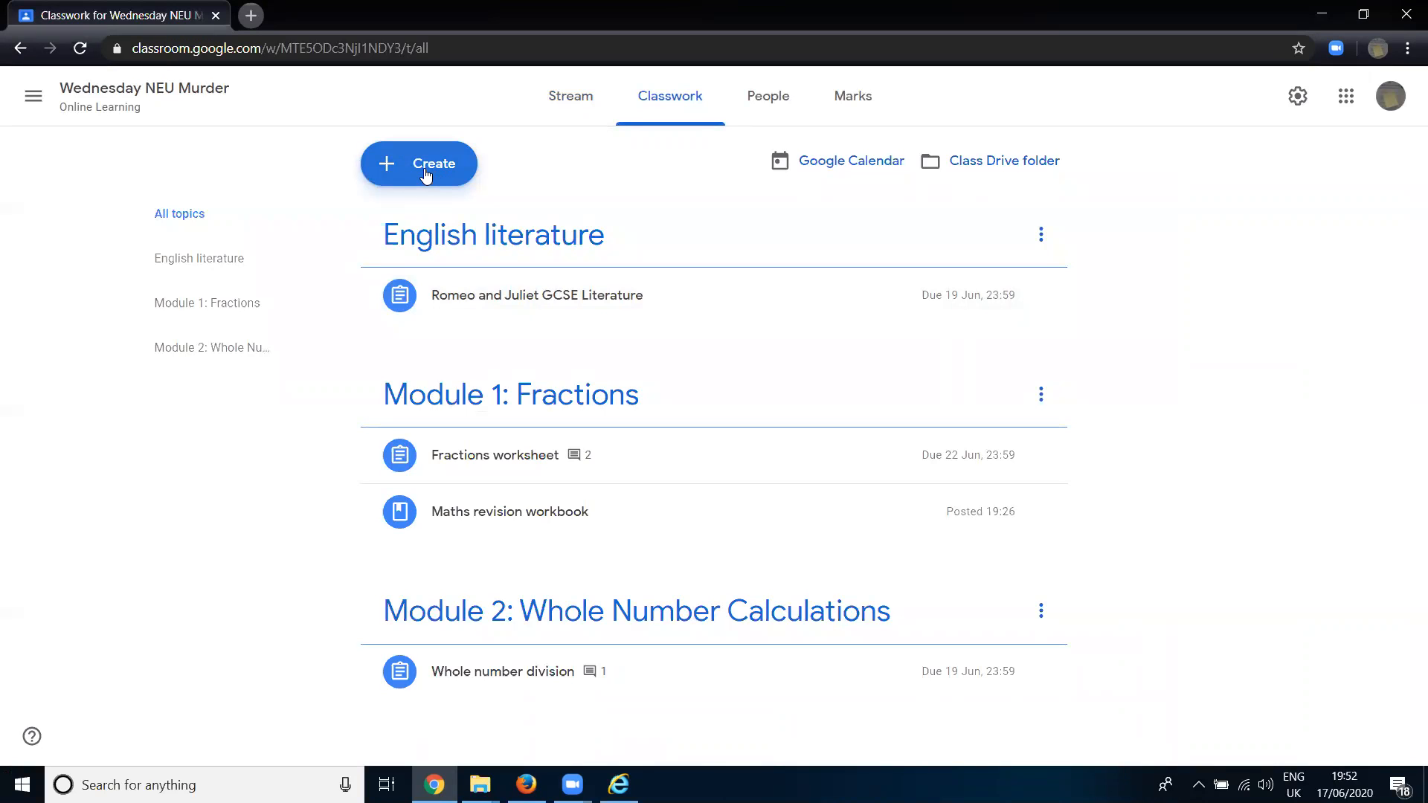
- Start reusing a post in the class and choose the archived Digital Literacy Monday PM class as its source
left_click(426, 175)
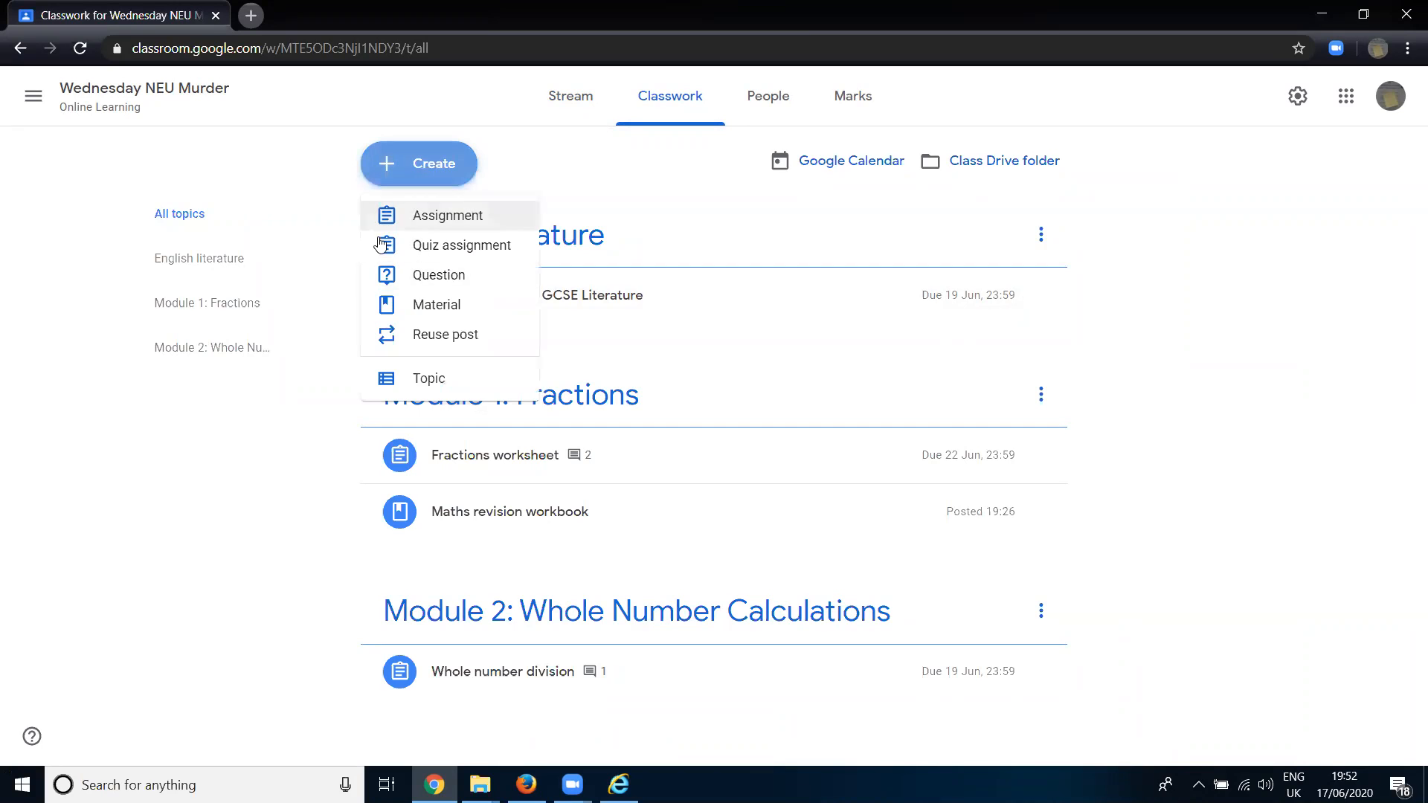
left_click(446, 341)
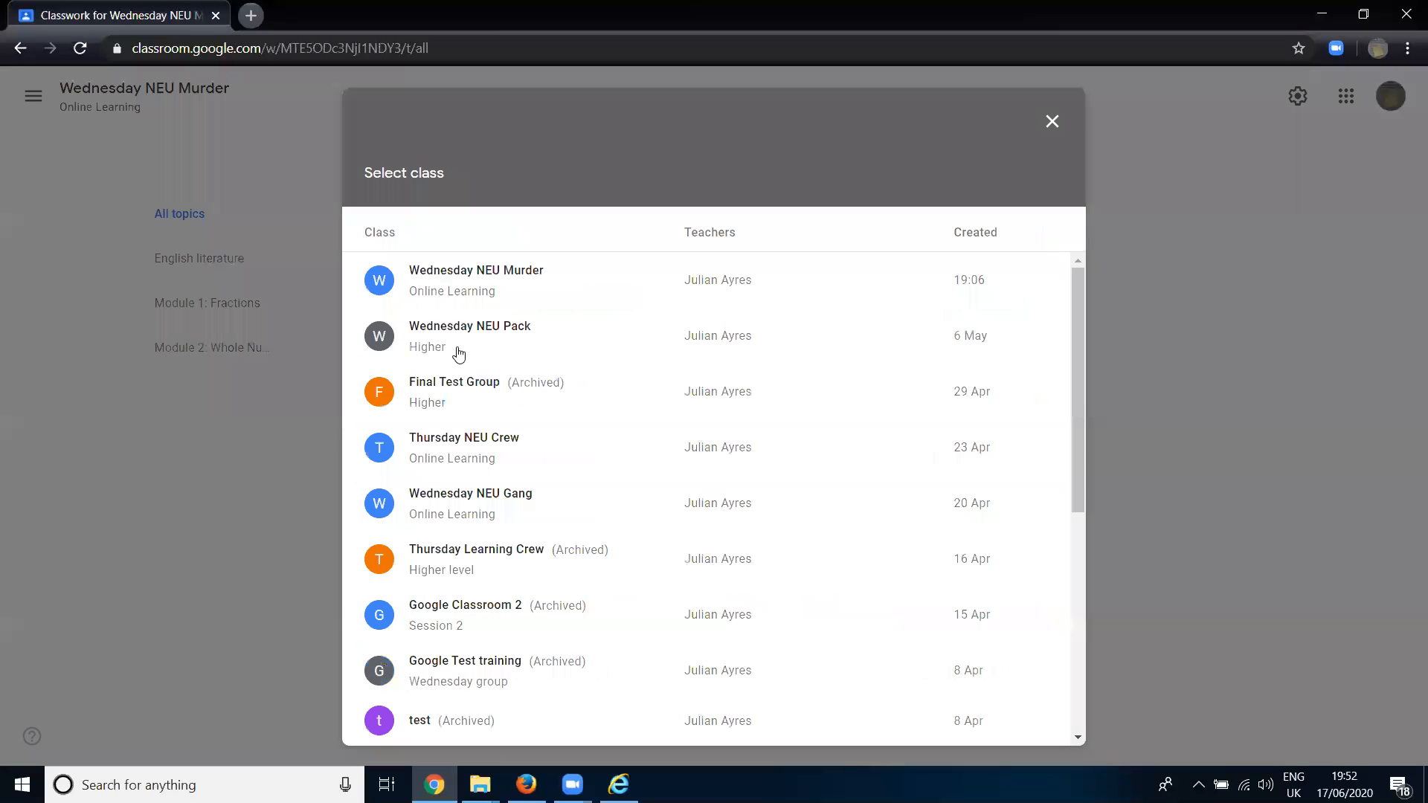
scroll(545, 275, "down", 3)
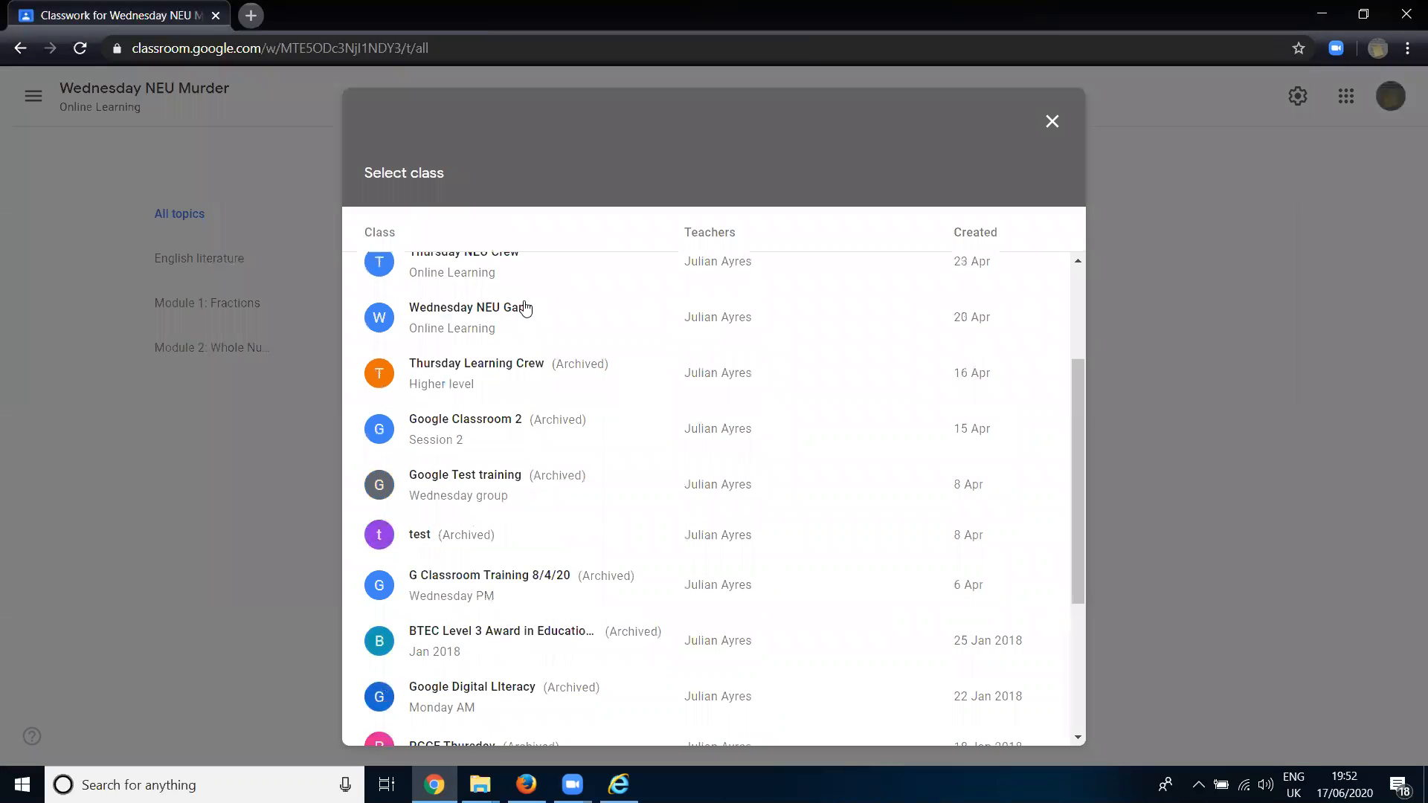
scroll(513, 322, "down", 2)
scroll(550, 332, "up", 5)
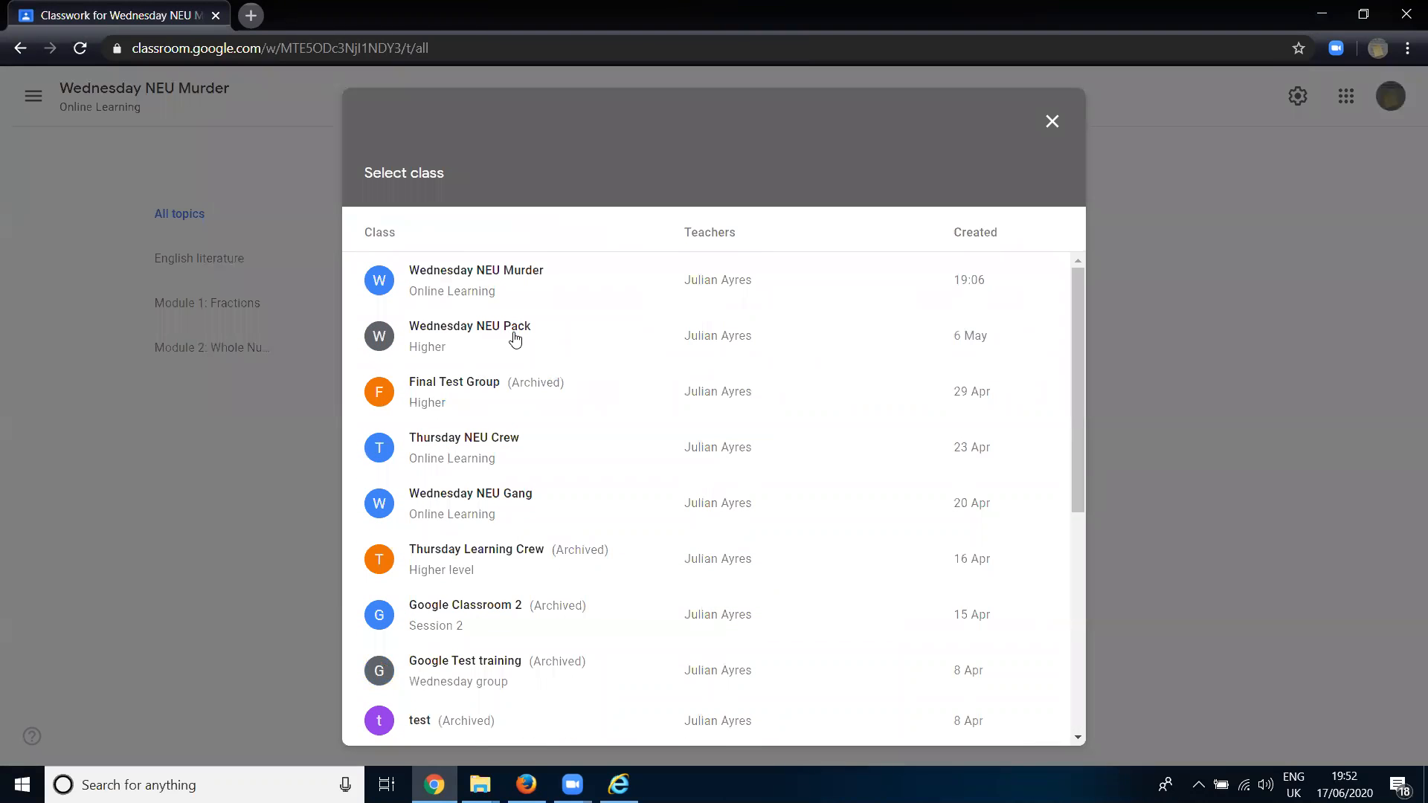
scroll(518, 346, "down", 5)
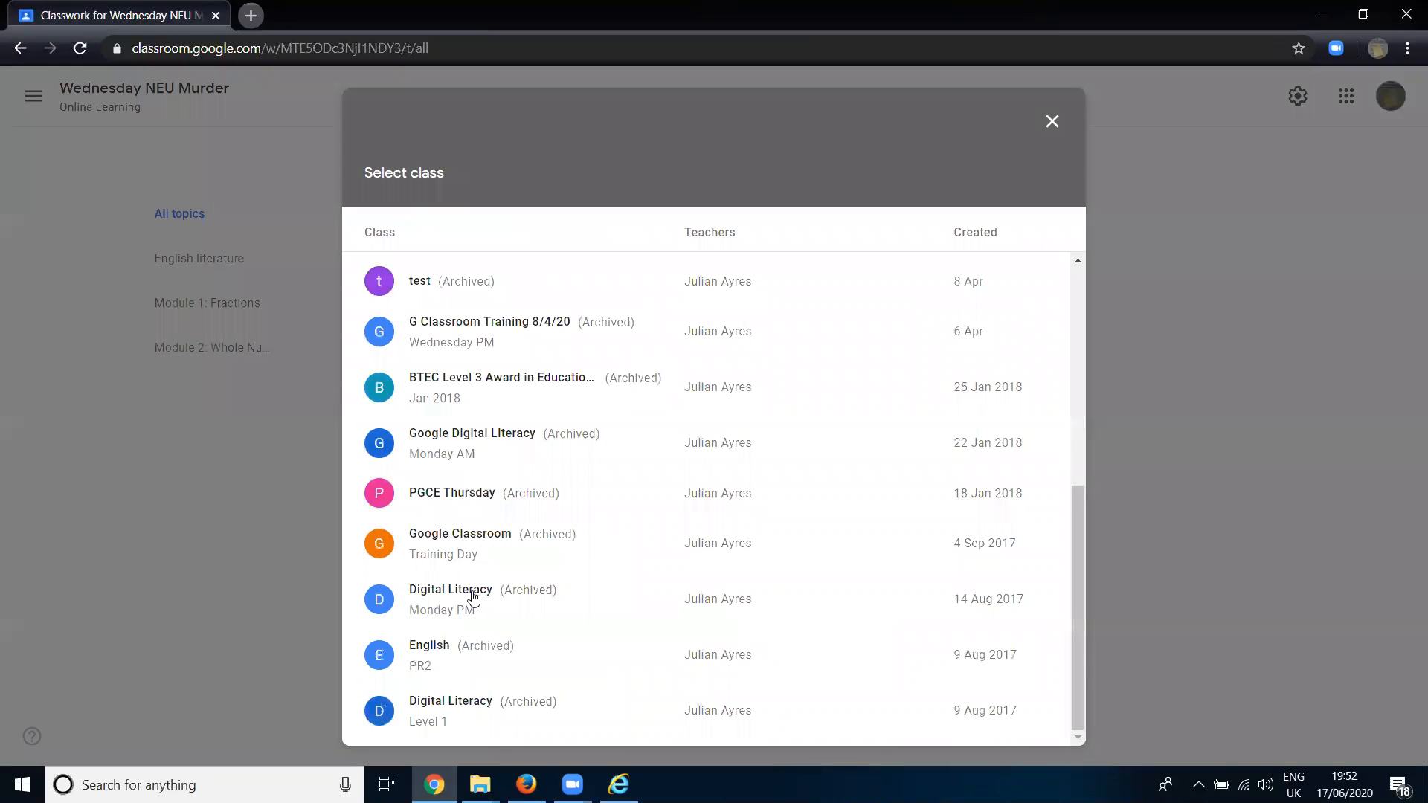
left_click(982, 615)
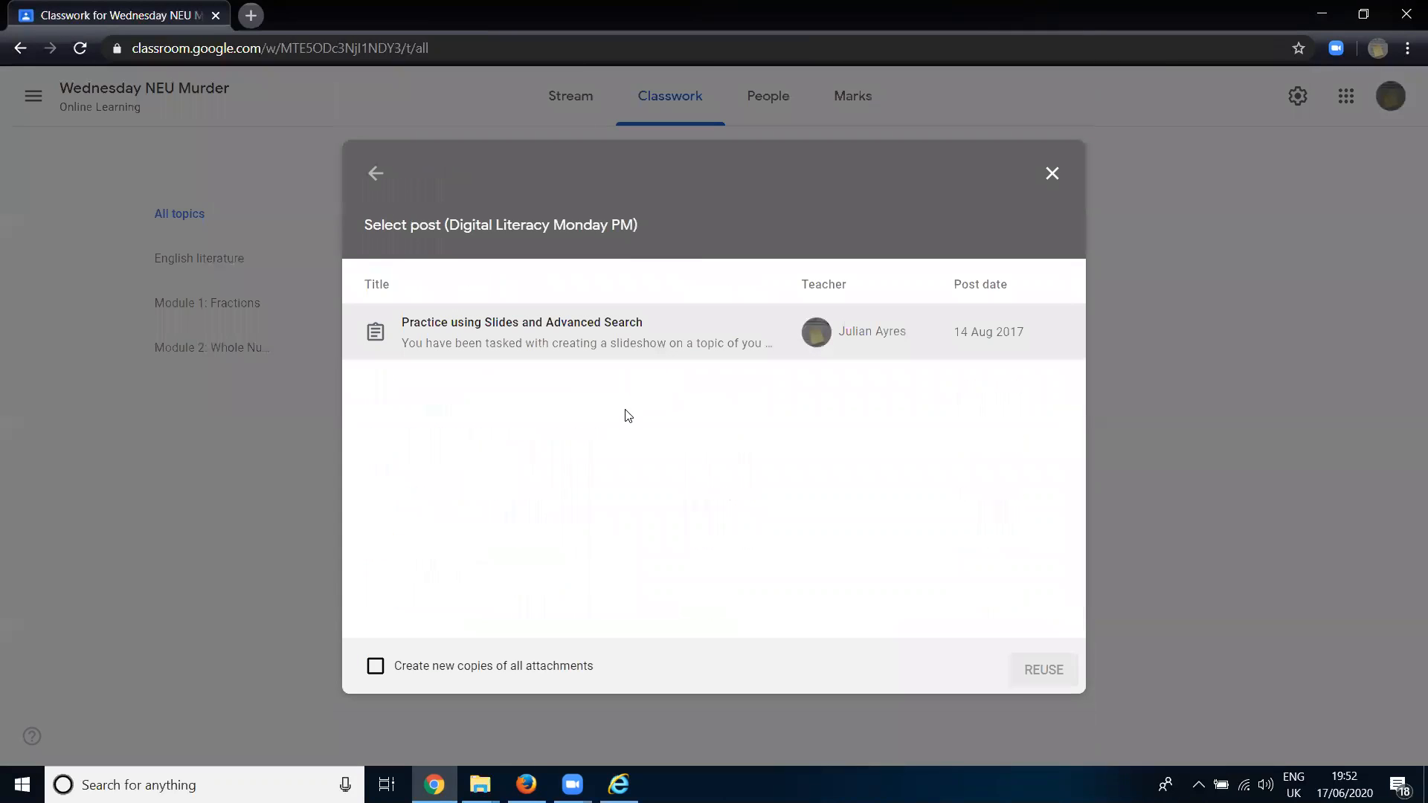
- Reuse "Practice using Slides and Advanced Search" with new copies of all attachments, and close the assignment form without assigning it
left_click(560, 327)
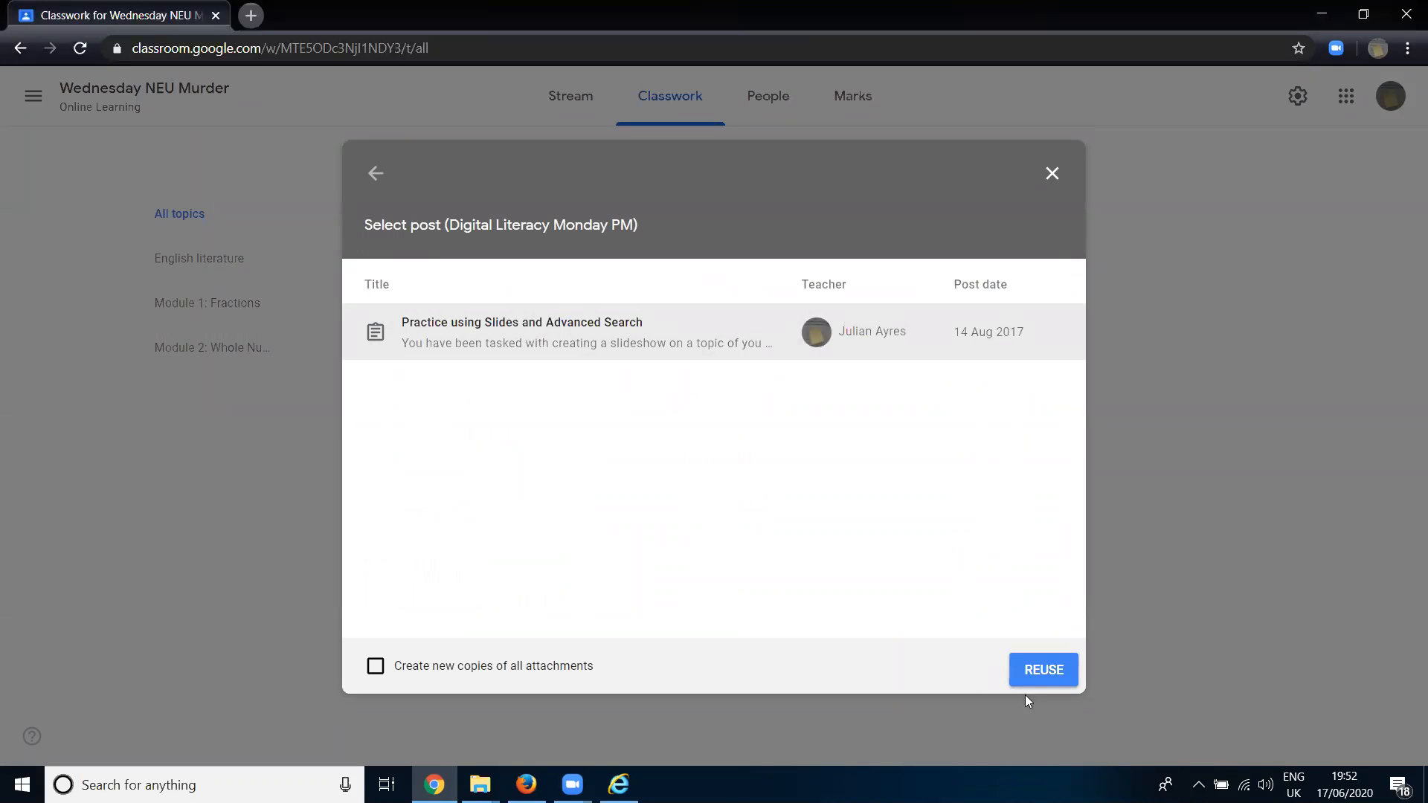
left_click(455, 669)
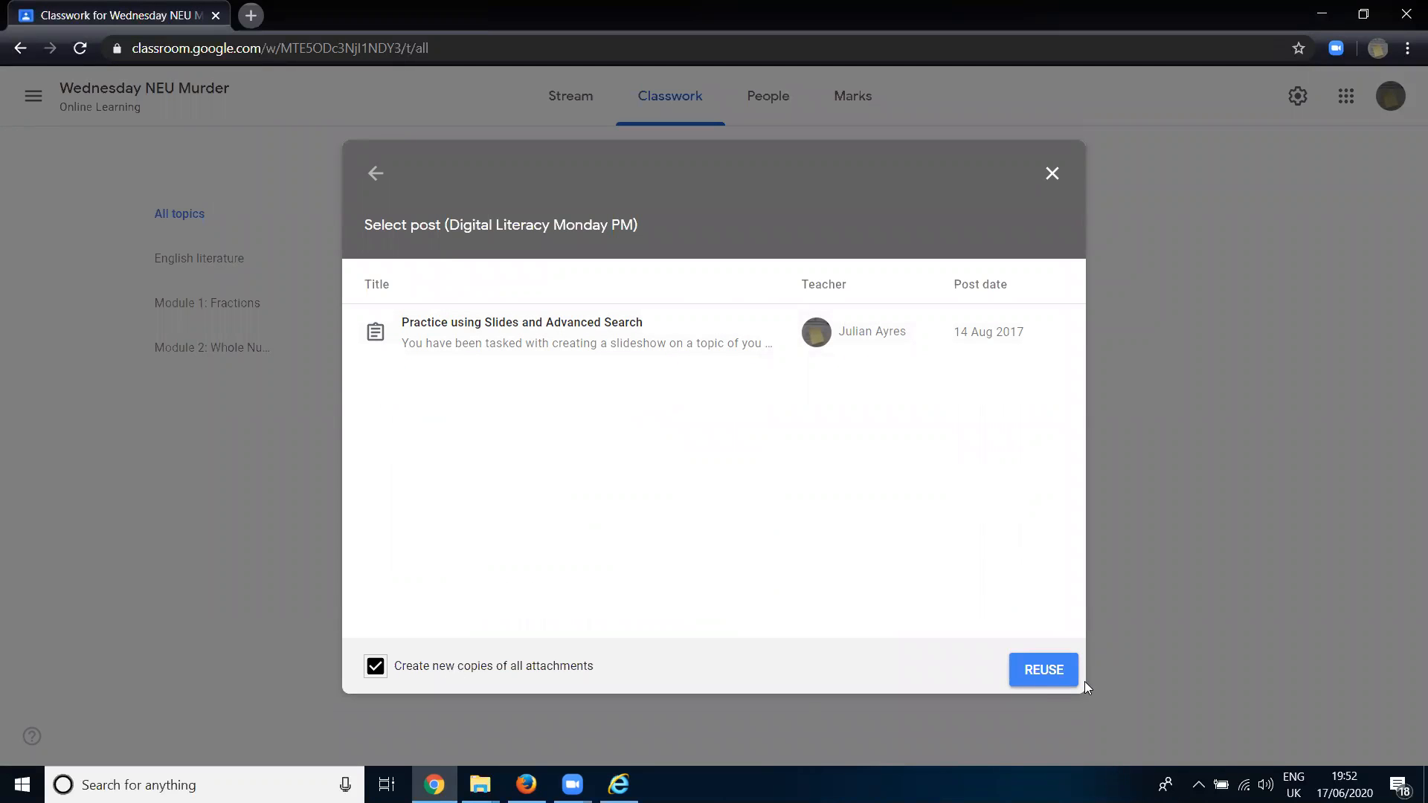
left_click(1038, 680)
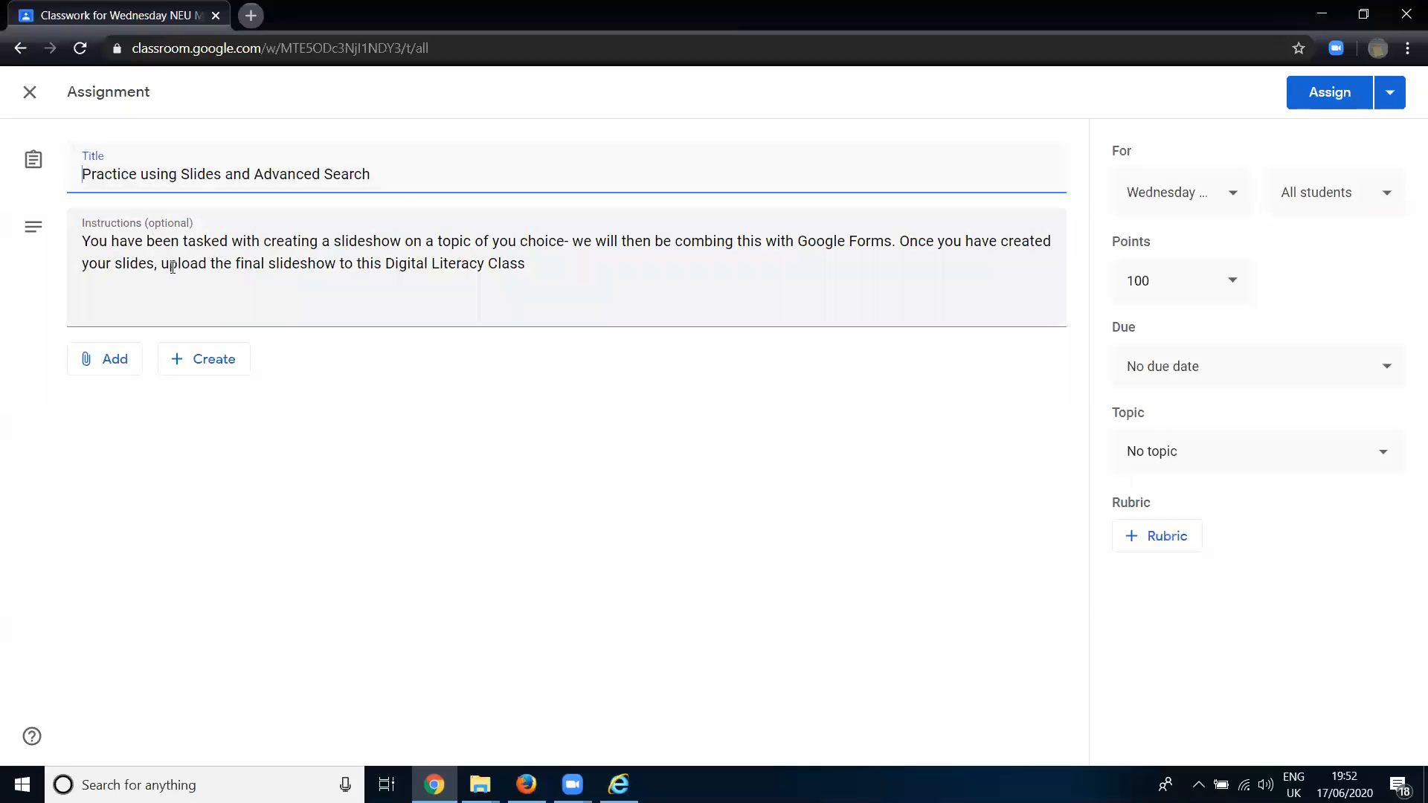
left_click(29, 96)
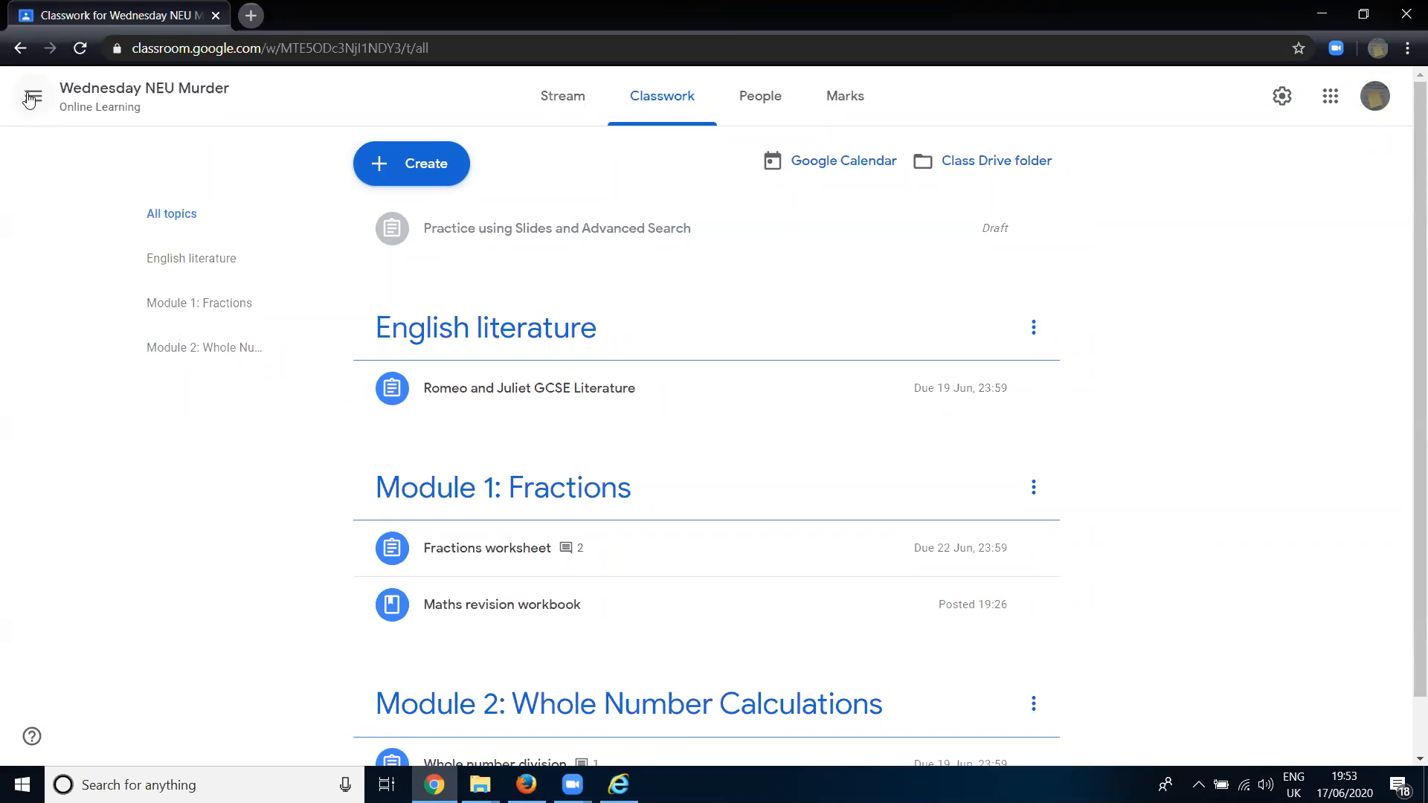
- Delete the draft assignment "Practice using Slides and Advanced Search" from the classwork
mouse_move(844, 251)
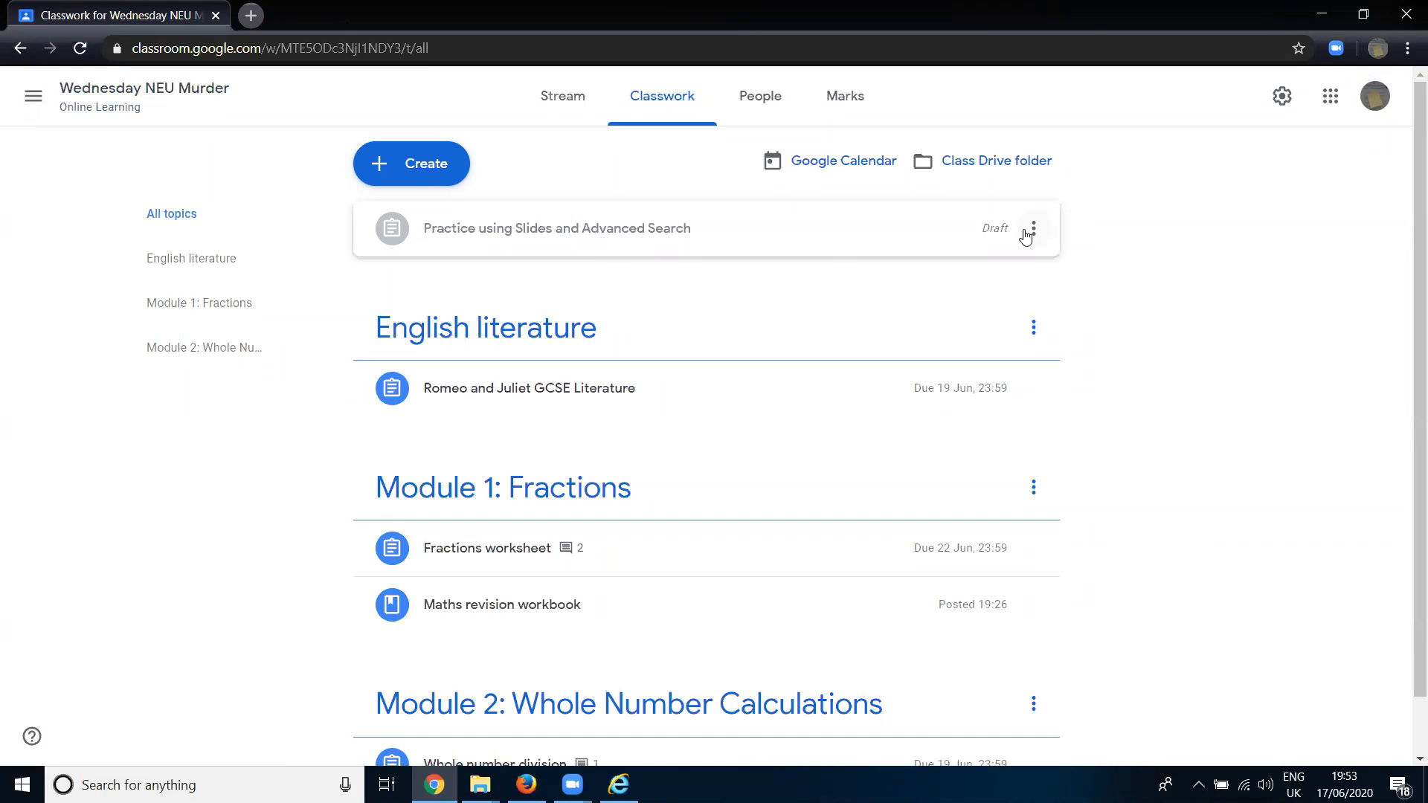
left_click(1033, 230)
left_click(984, 309)
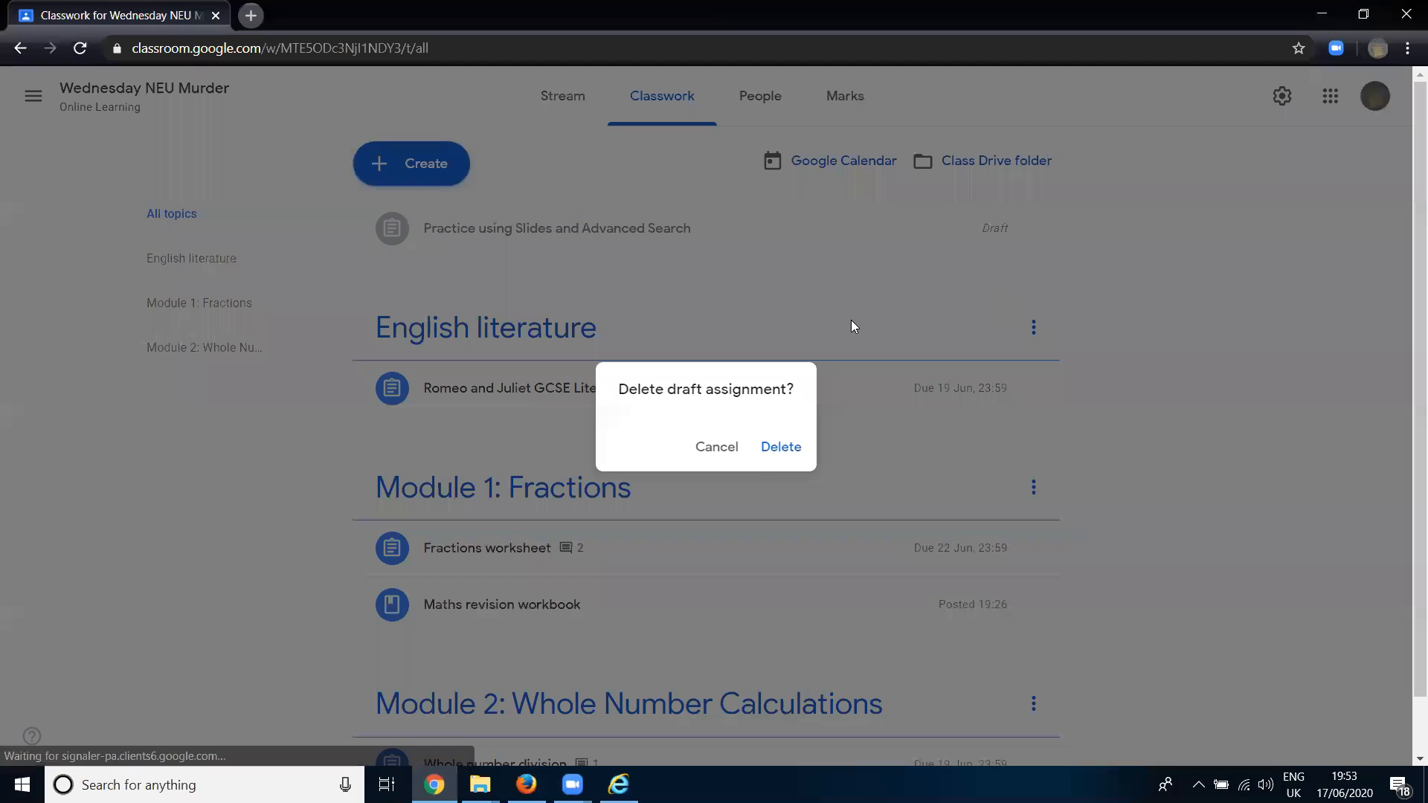
left_click(772, 449)
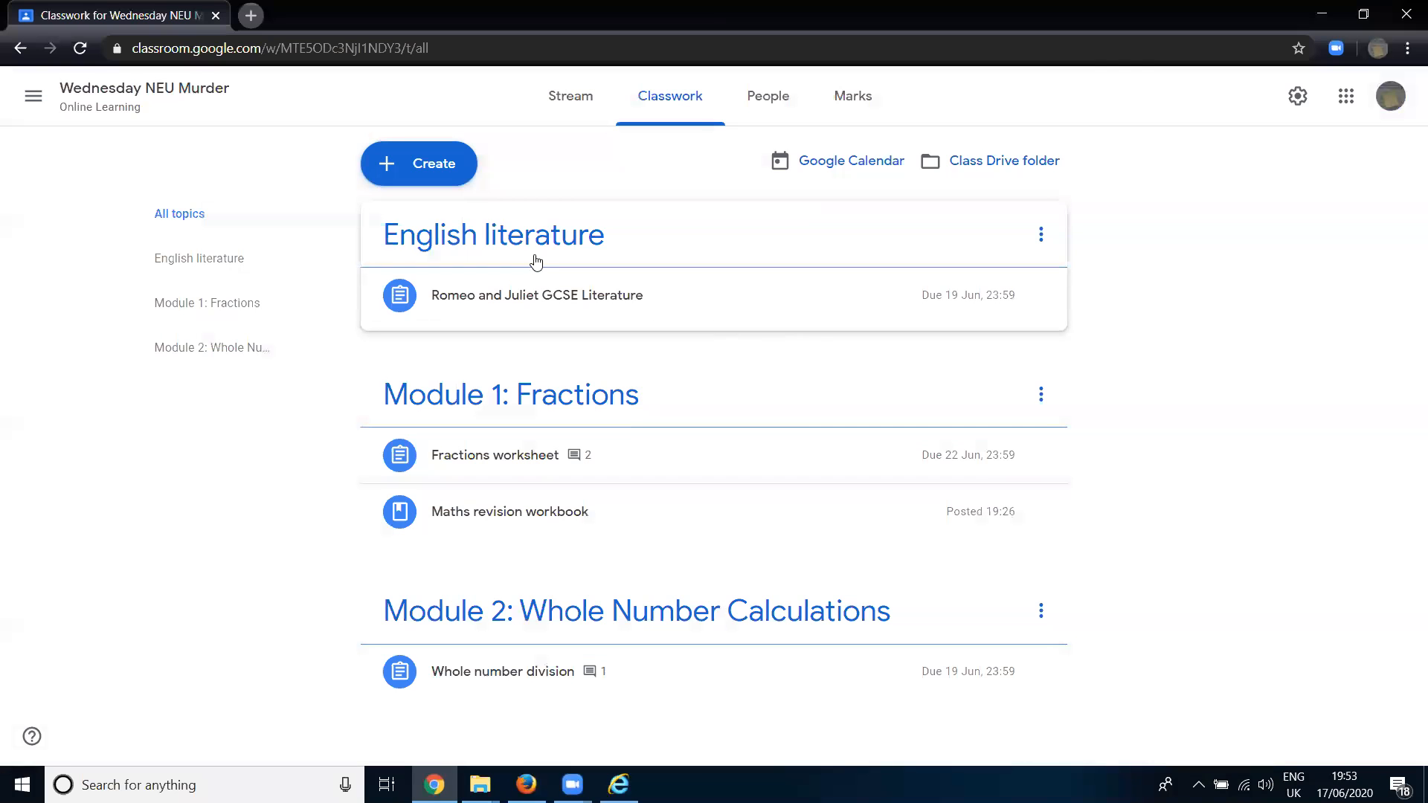
- Create a multiple-choice question for the class titled "Should we ban the use of petrol cars?"
left_click(425, 176)
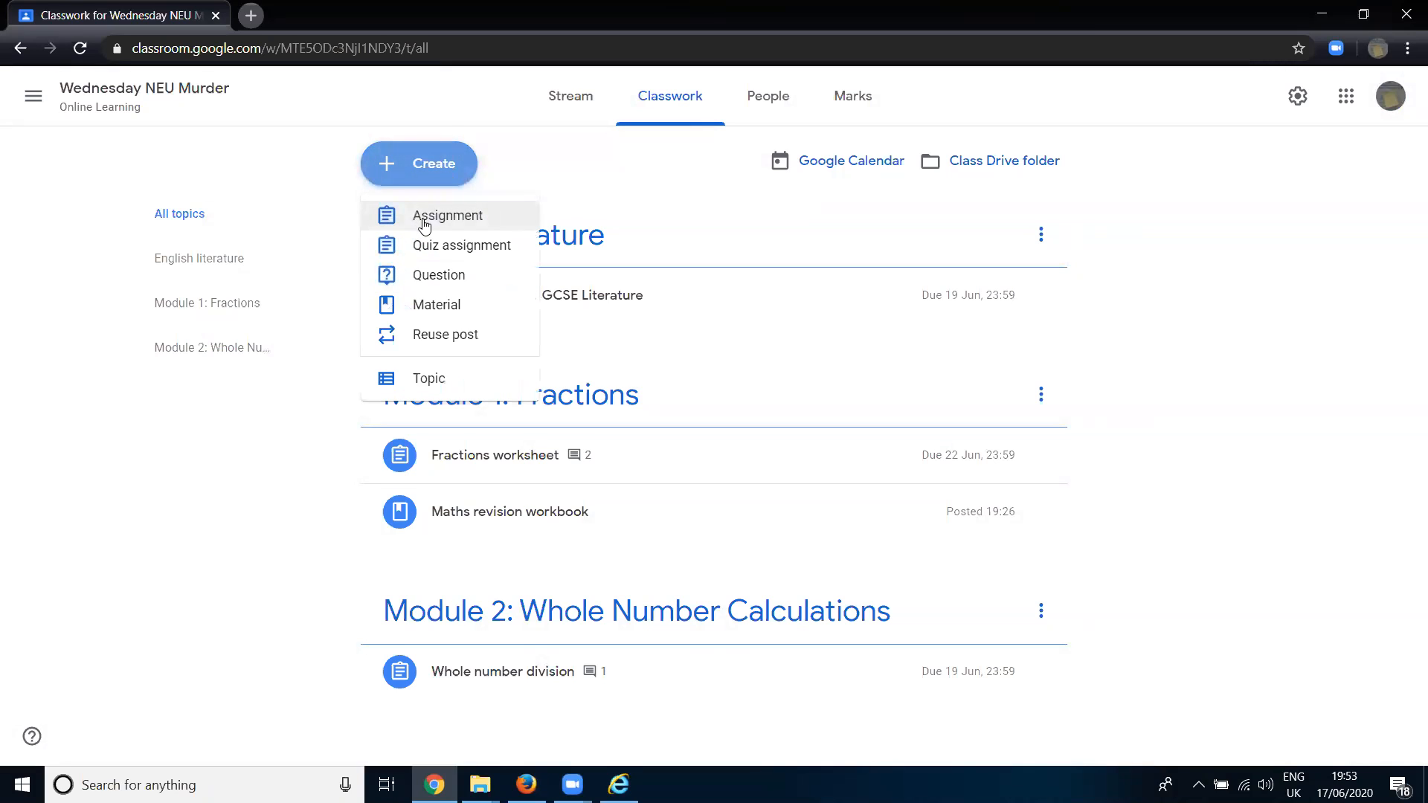
left_click(447, 276)
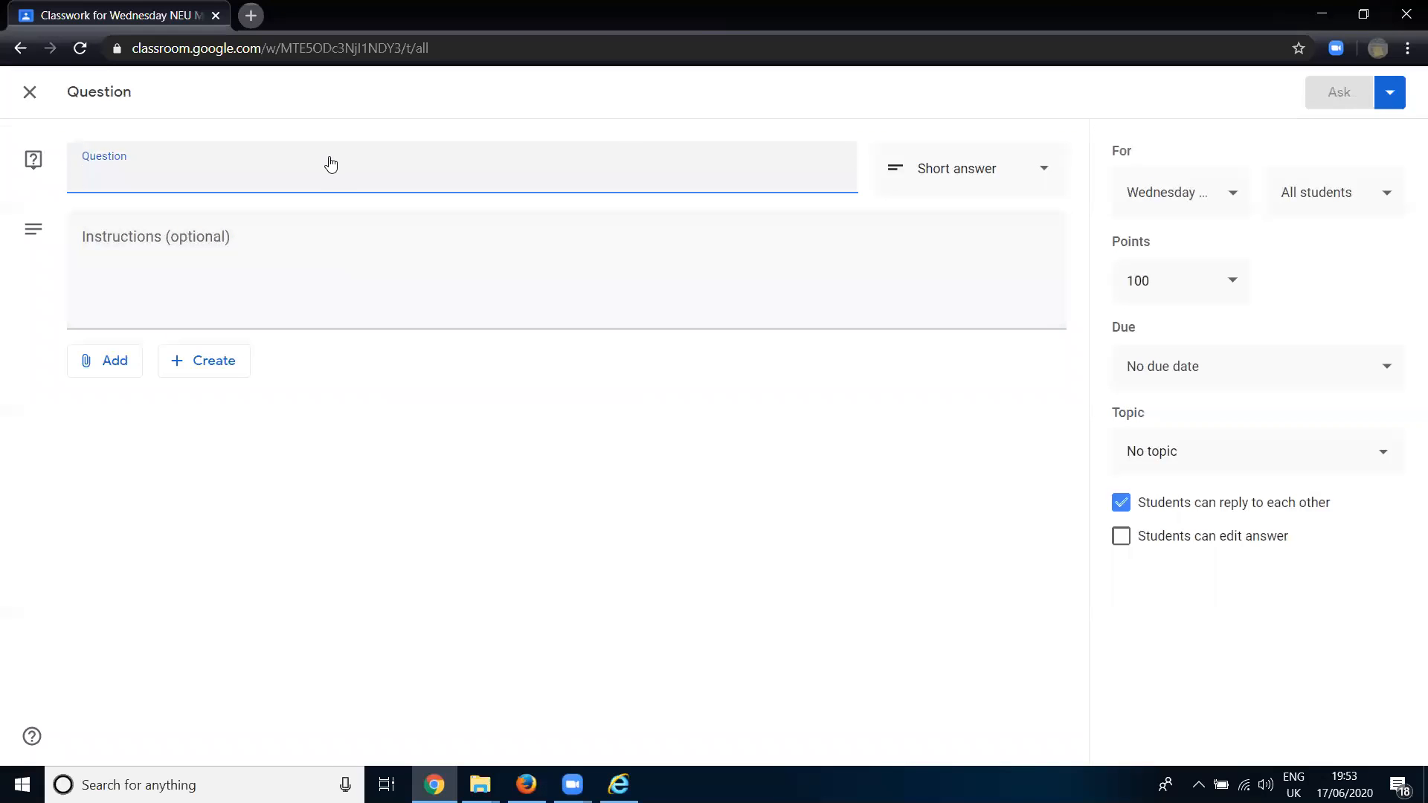
type("Should we")
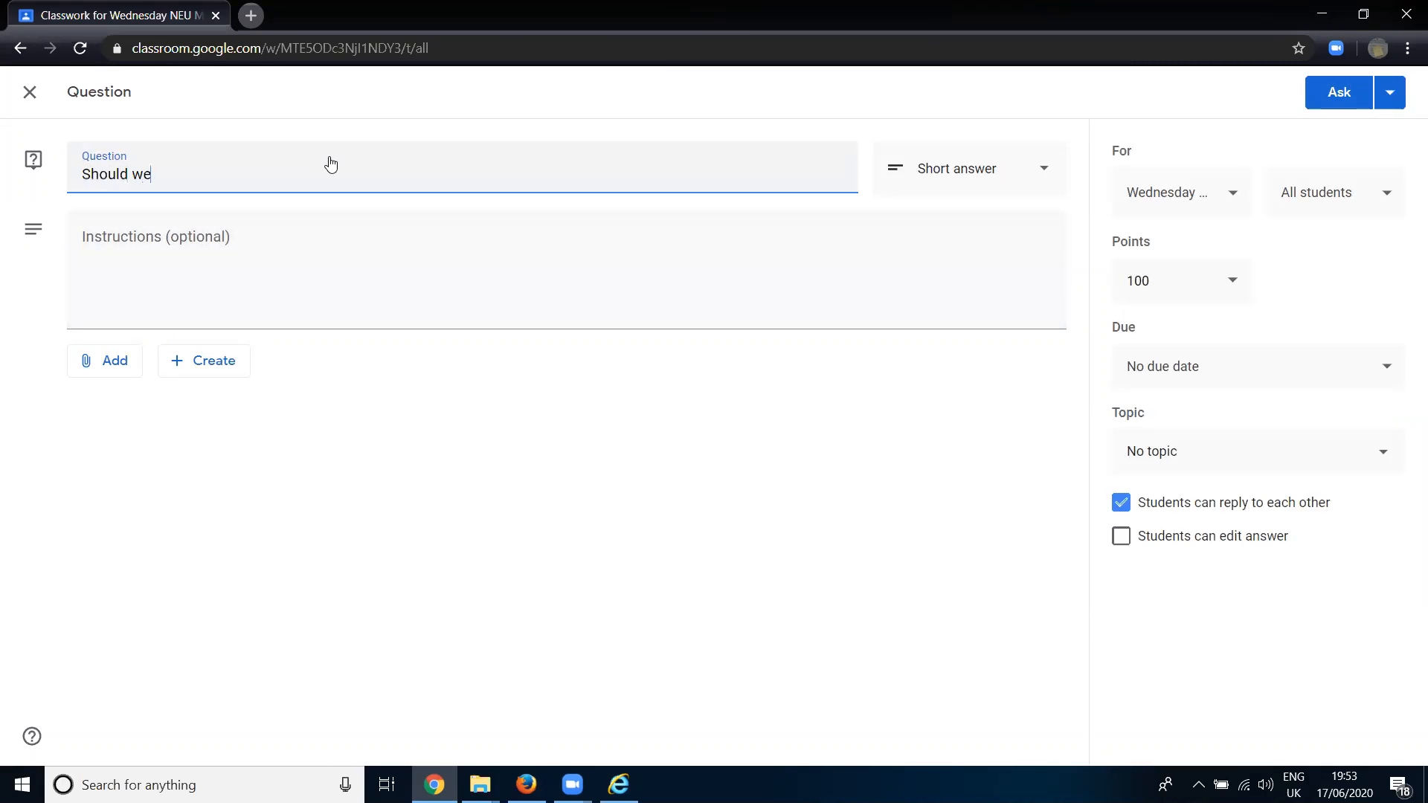
type(" ban the use of petrol cars?")
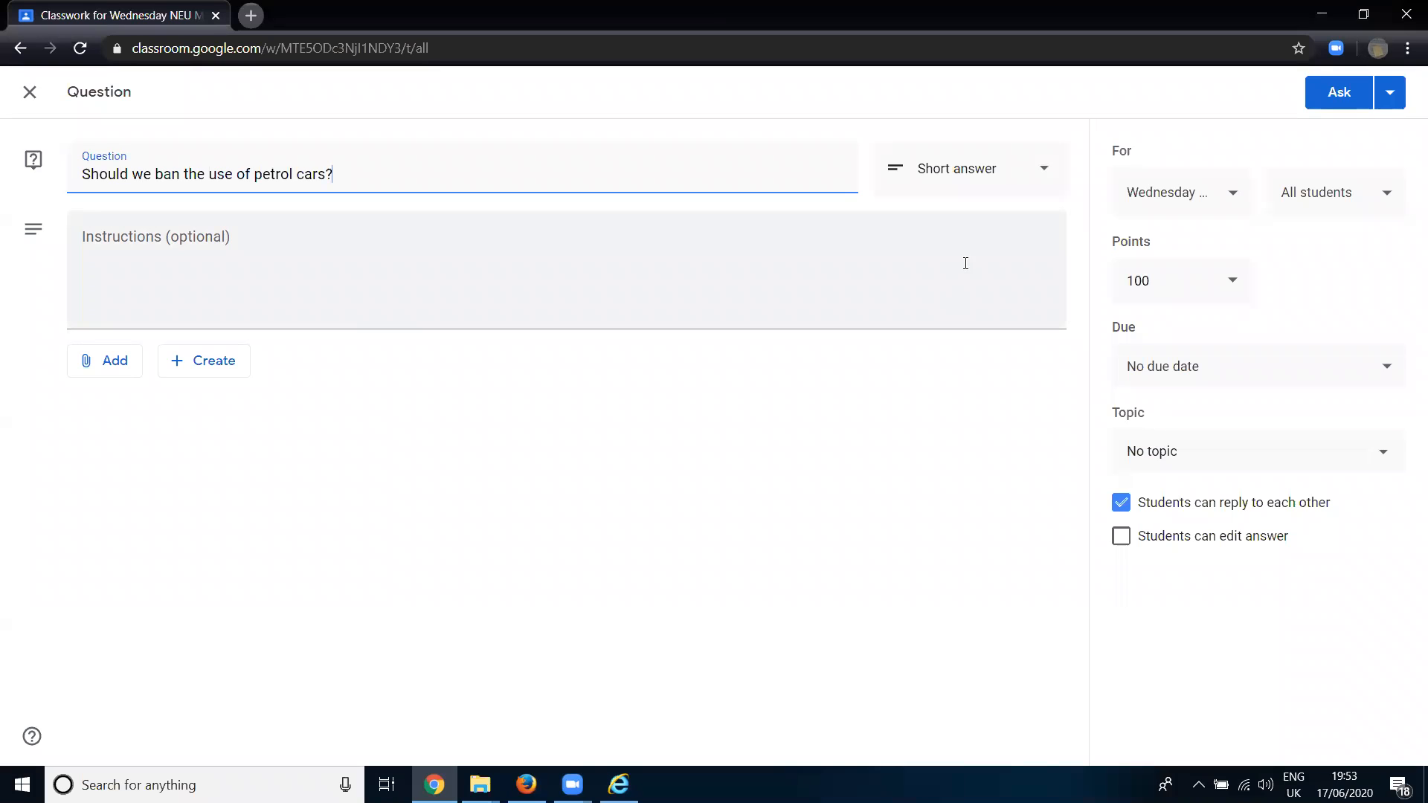
left_click(945, 176)
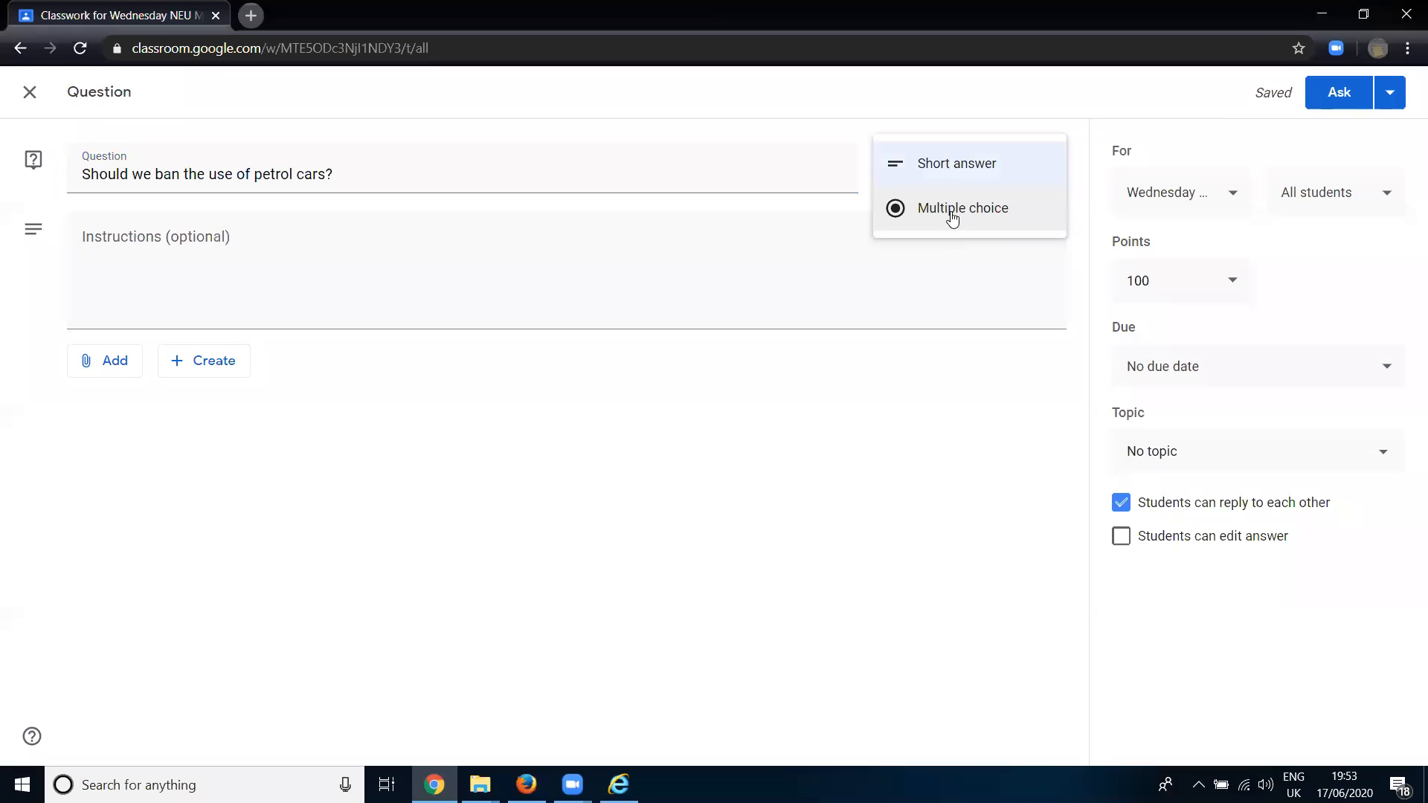
left_click(953, 212)
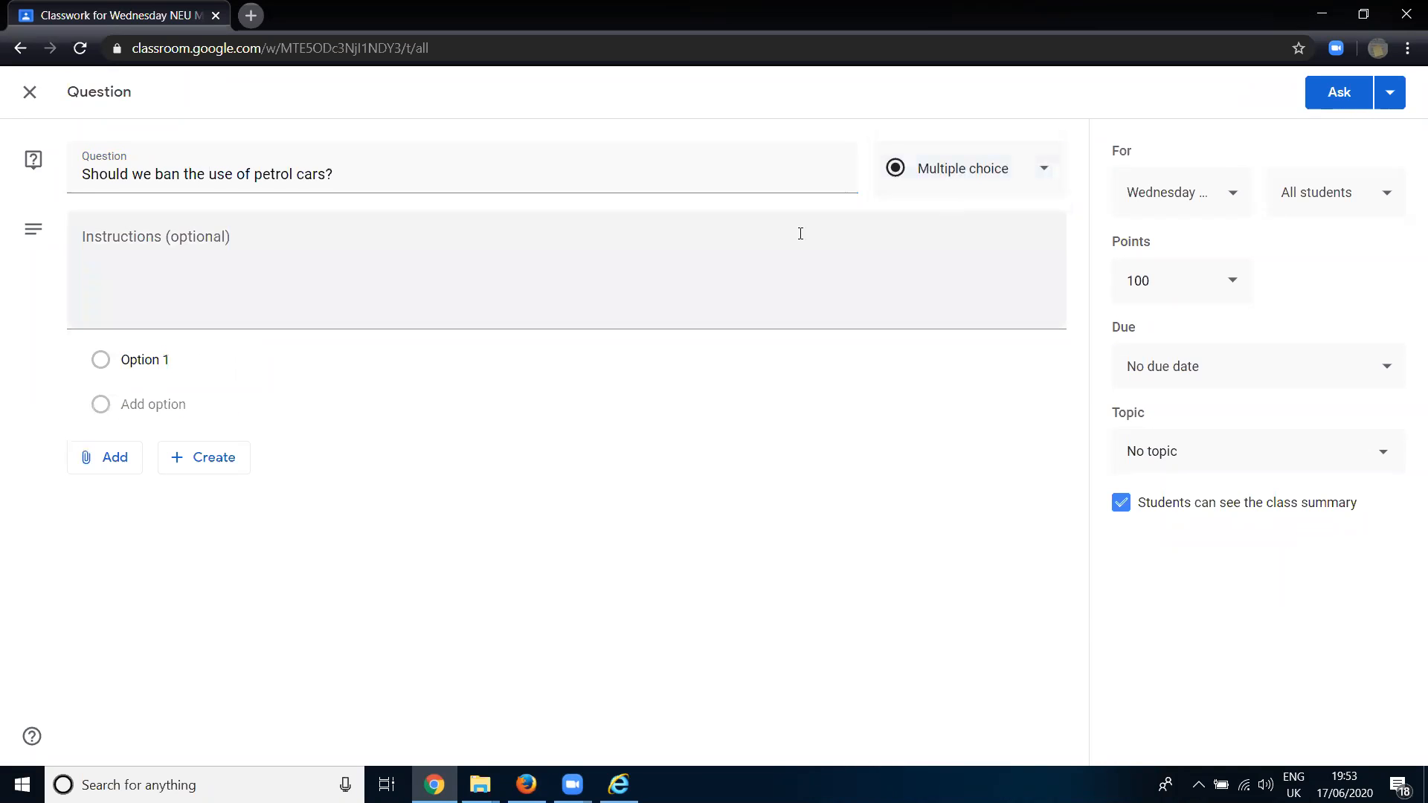
- Set the question's first answer option to "Yes- dam those gas guzzlers!"
left_click(149, 361)
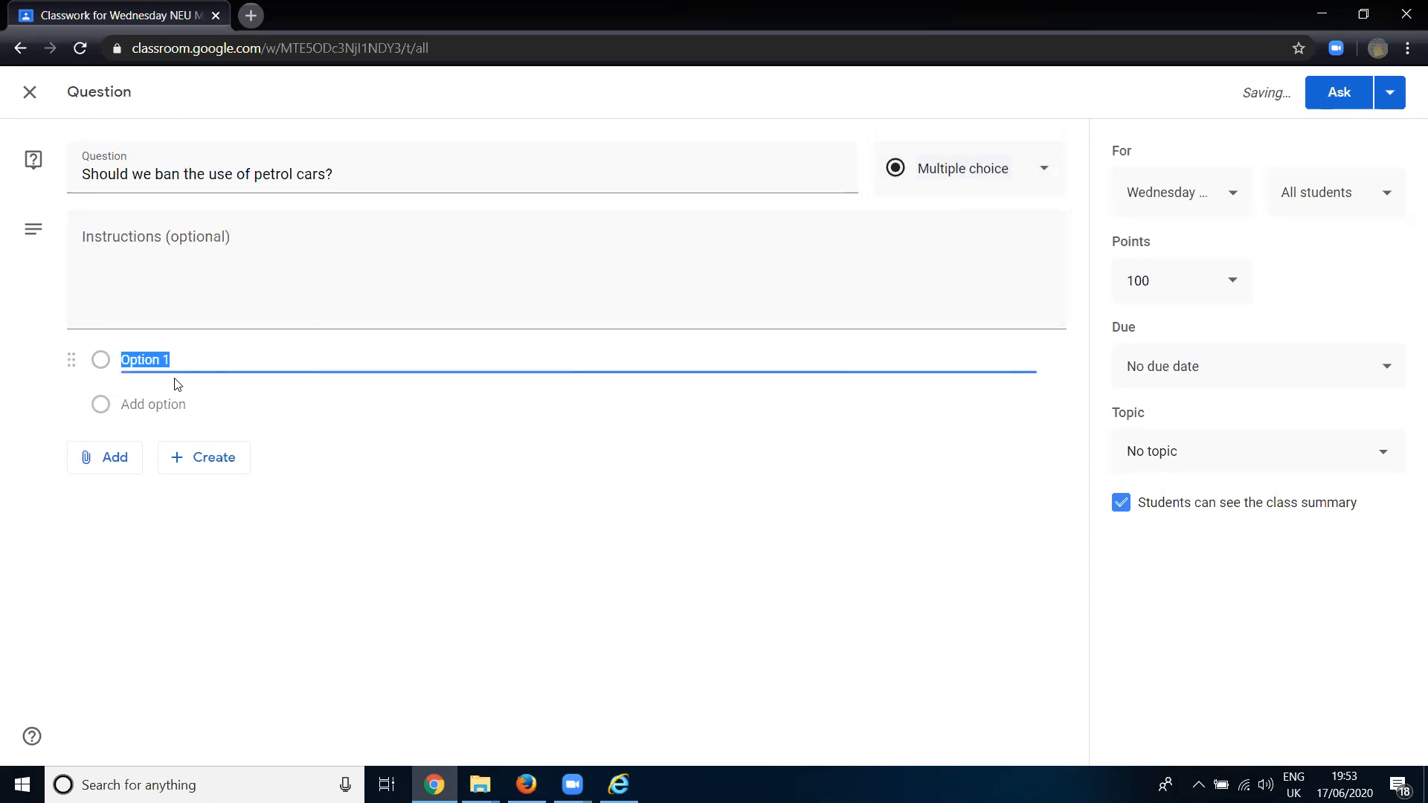
key("BackSpace")
type("Yes-")
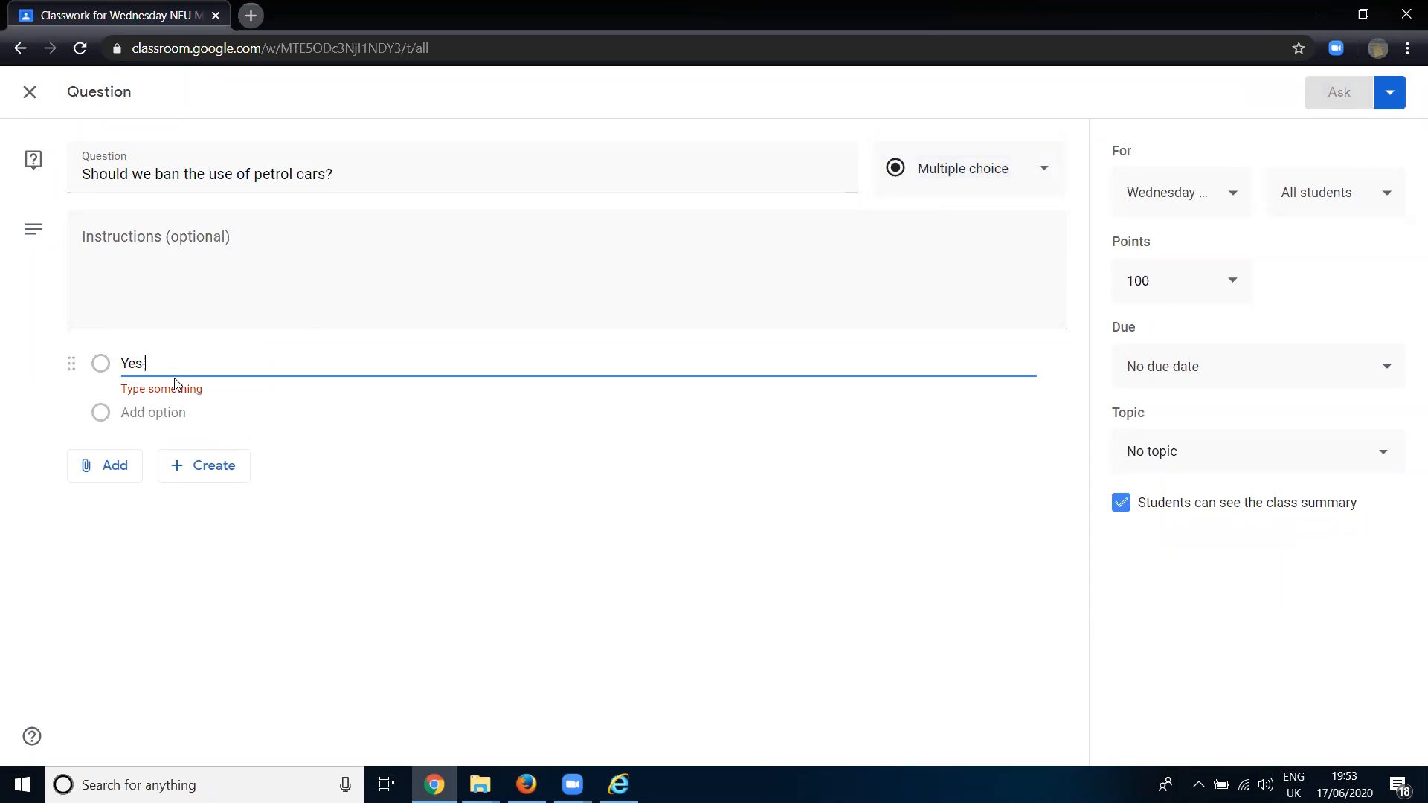
type(" dam those ga")
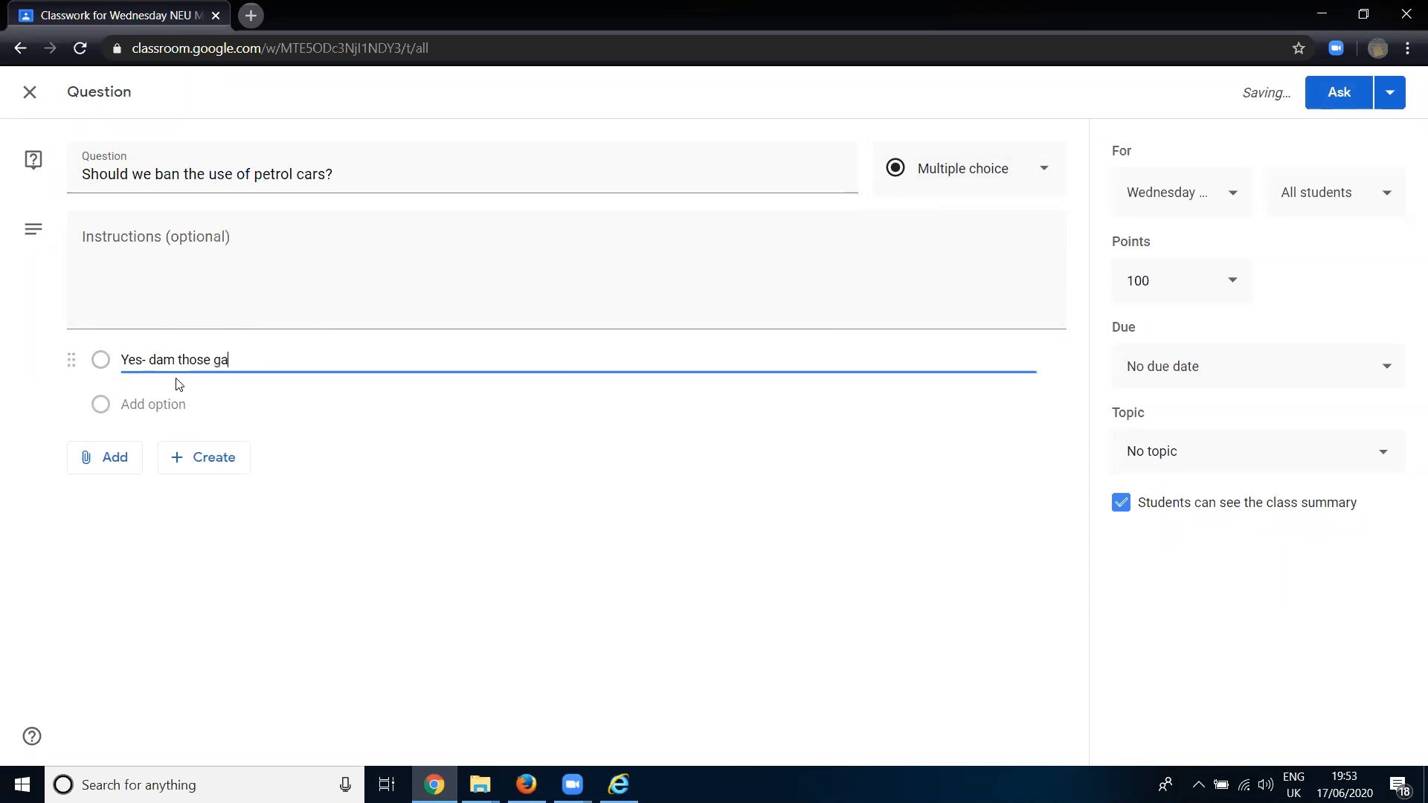
type("s guzzlers\"")
key("BackSpace")
type("!")
- Add the second answer option "No- I like Jeremy Clarkson" and close the question form without asking it
left_click(139, 402)
type("No")
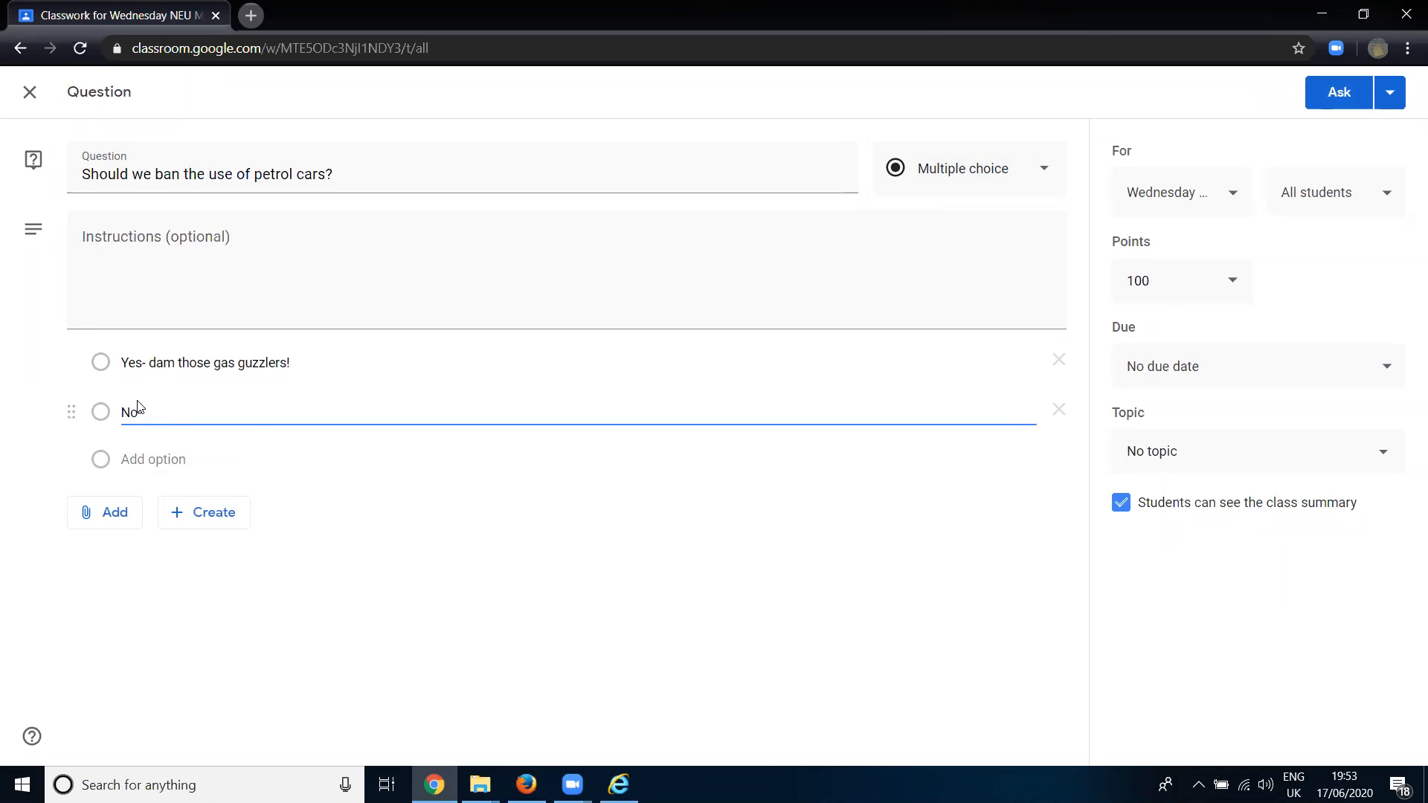
type(" I like Jereme")
key("BackSpace")
type("y Clarkson")
left_click(359, 577)
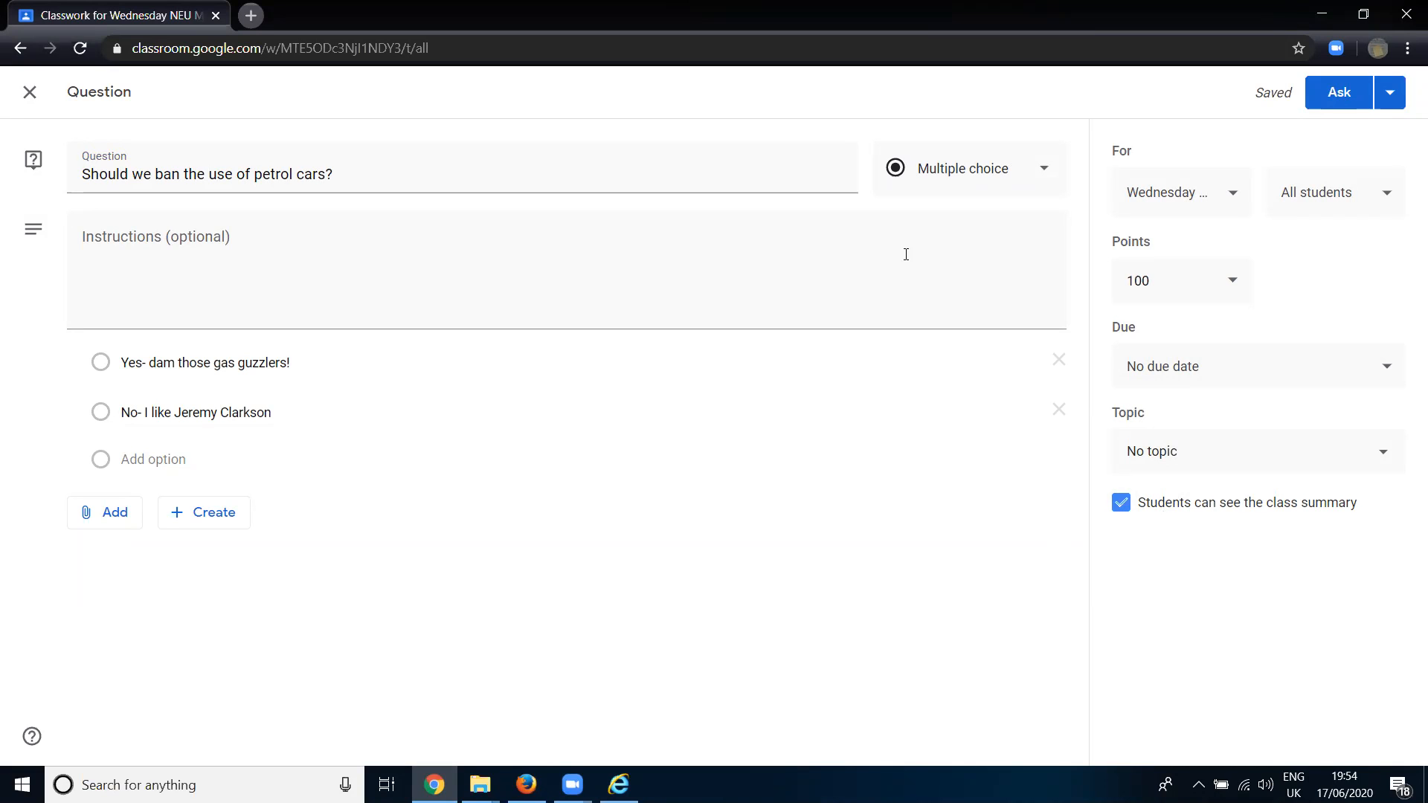
left_click(30, 92)
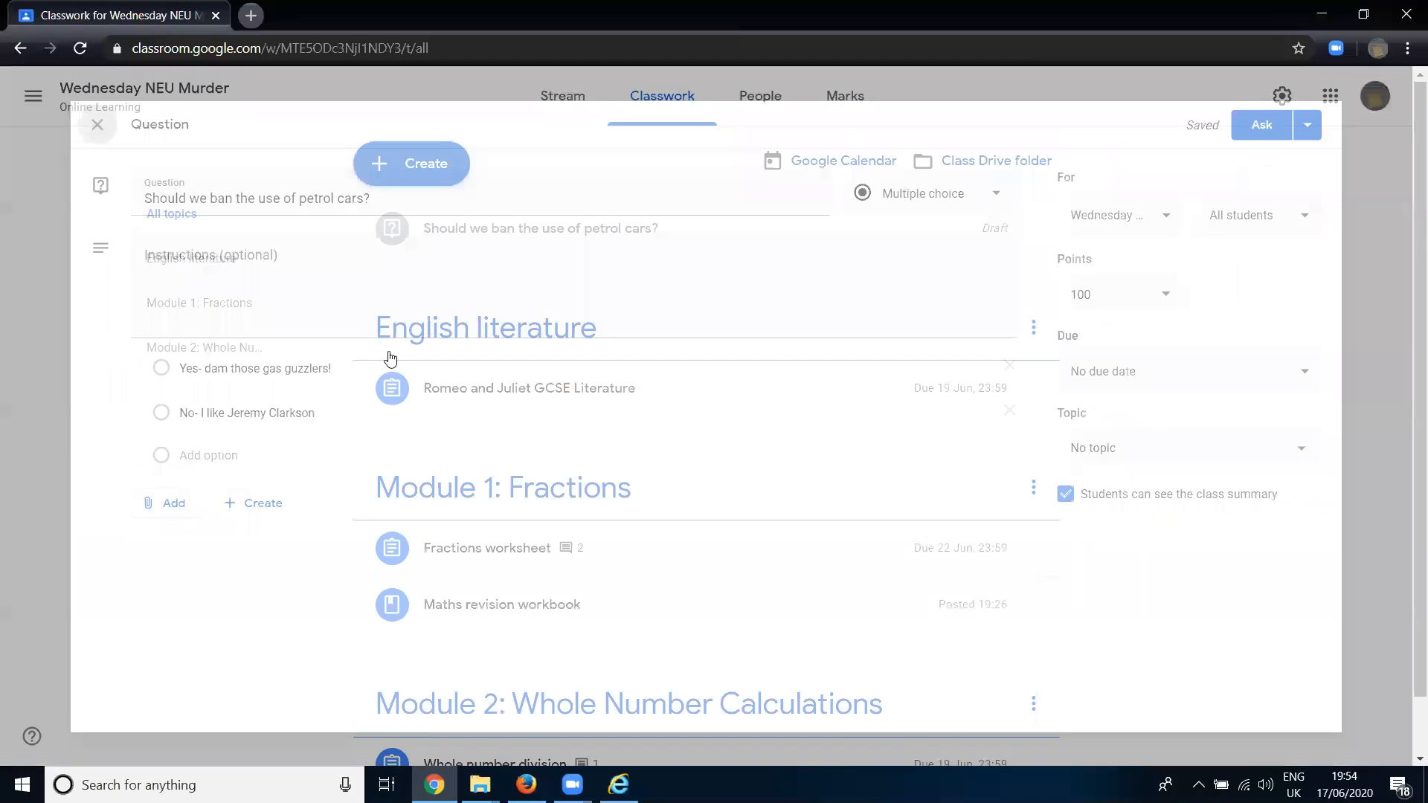
- Create a new assignment with the title "gfgs" and the instructions "fgfdsg"
left_click(363, 173)
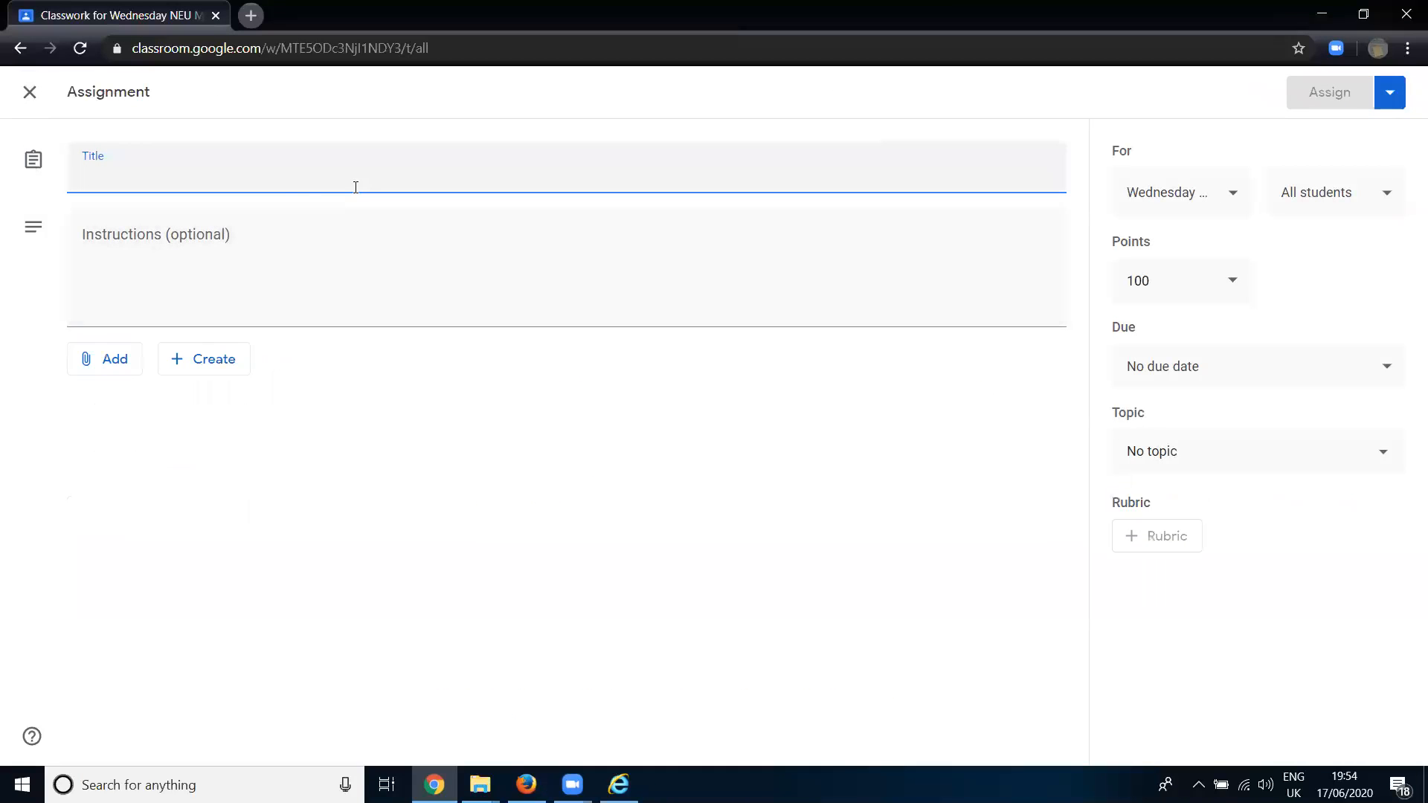
type("gfgs")
left_click(264, 233)
type("fgfdsg")
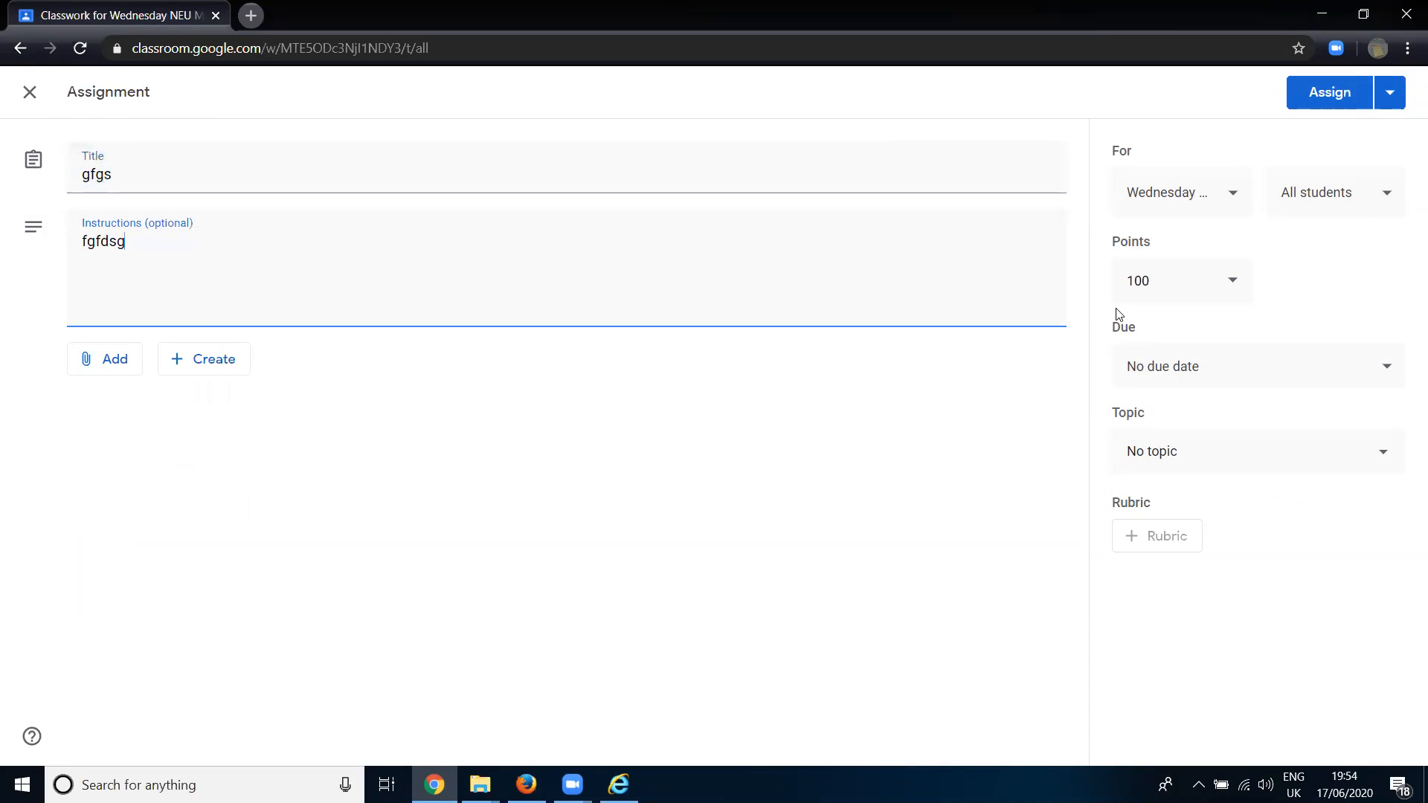
- Set the assignment's due date to 19 Jun 2020 and its topic to English literature
left_click(1199, 370)
left_click(1184, 439)
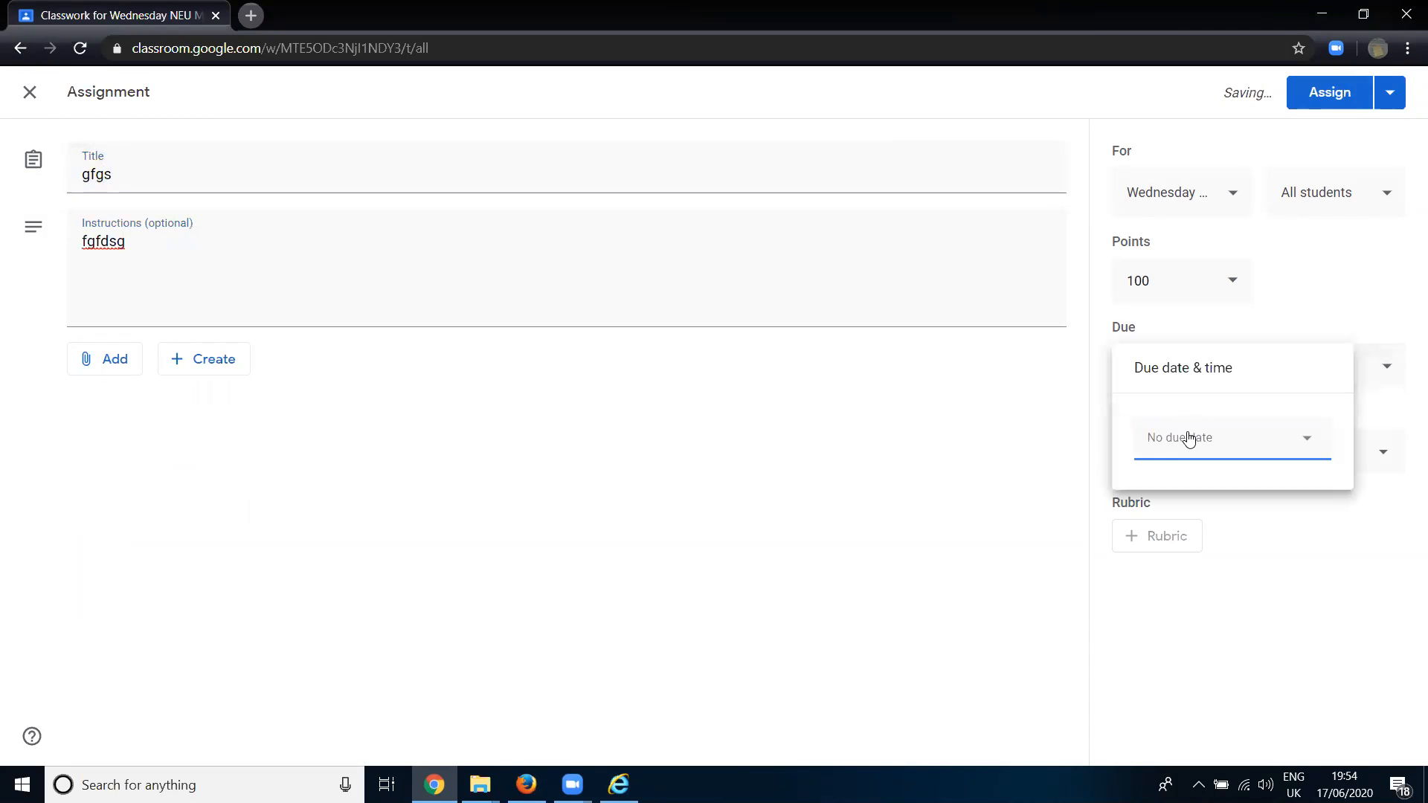
left_click(1272, 585)
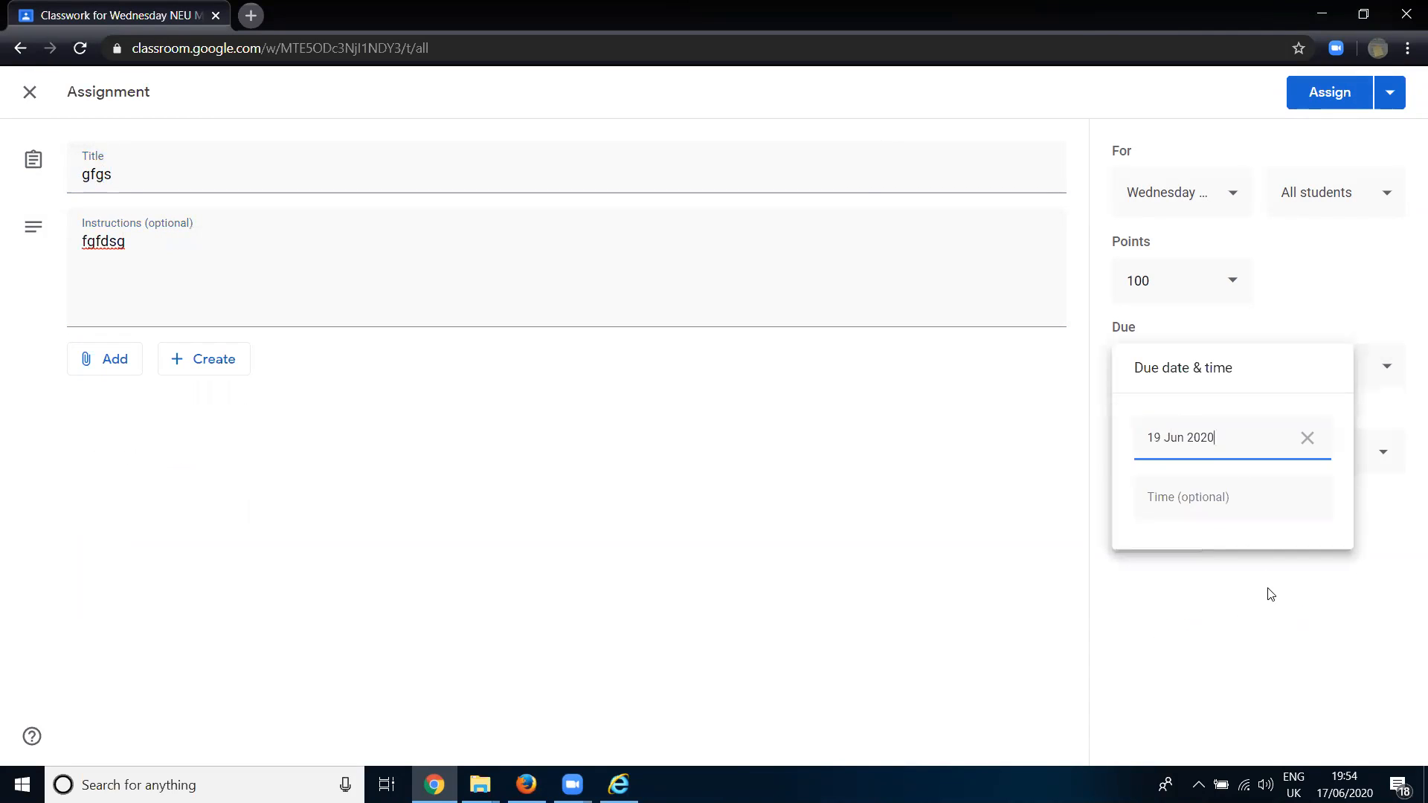
left_click(1275, 648)
left_click(1199, 459)
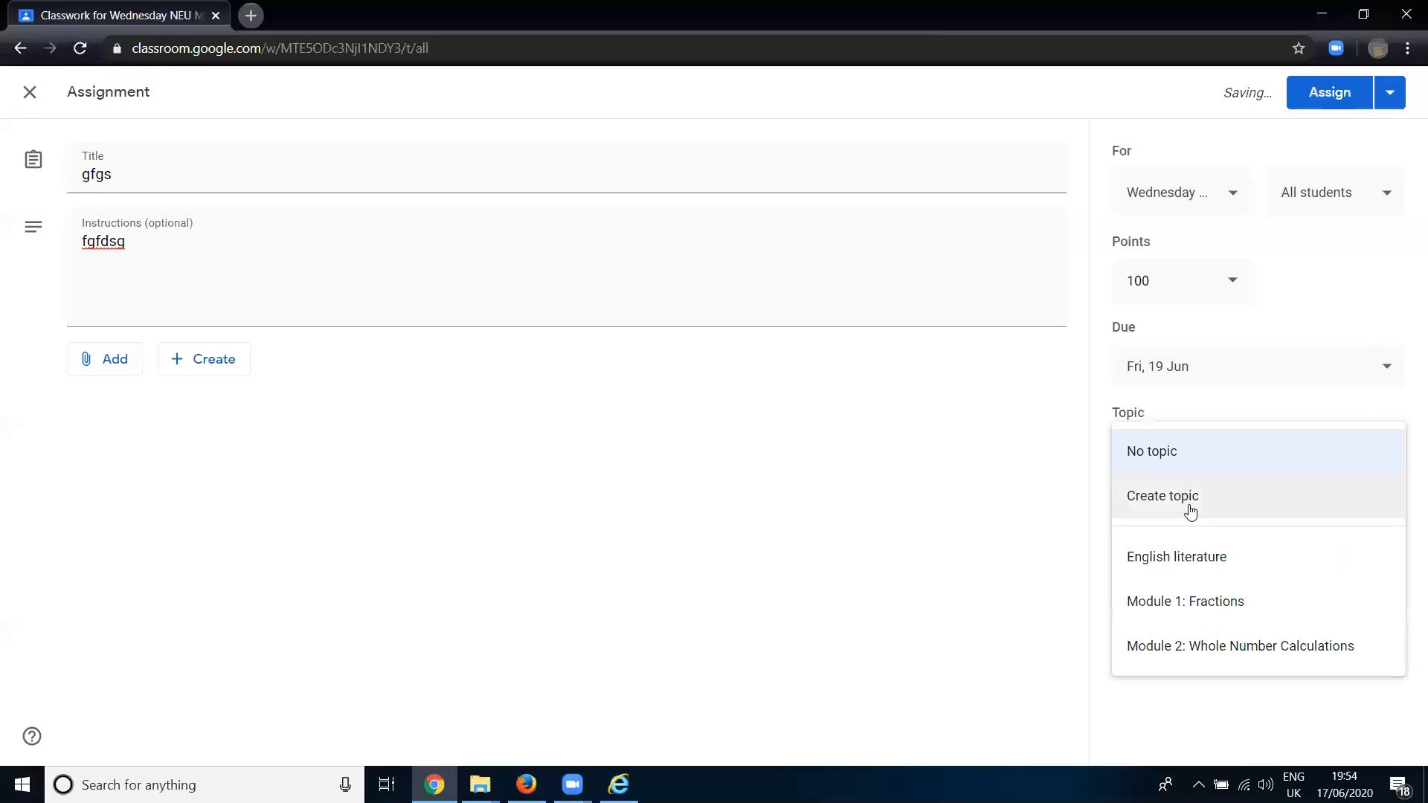
left_click(1203, 575)
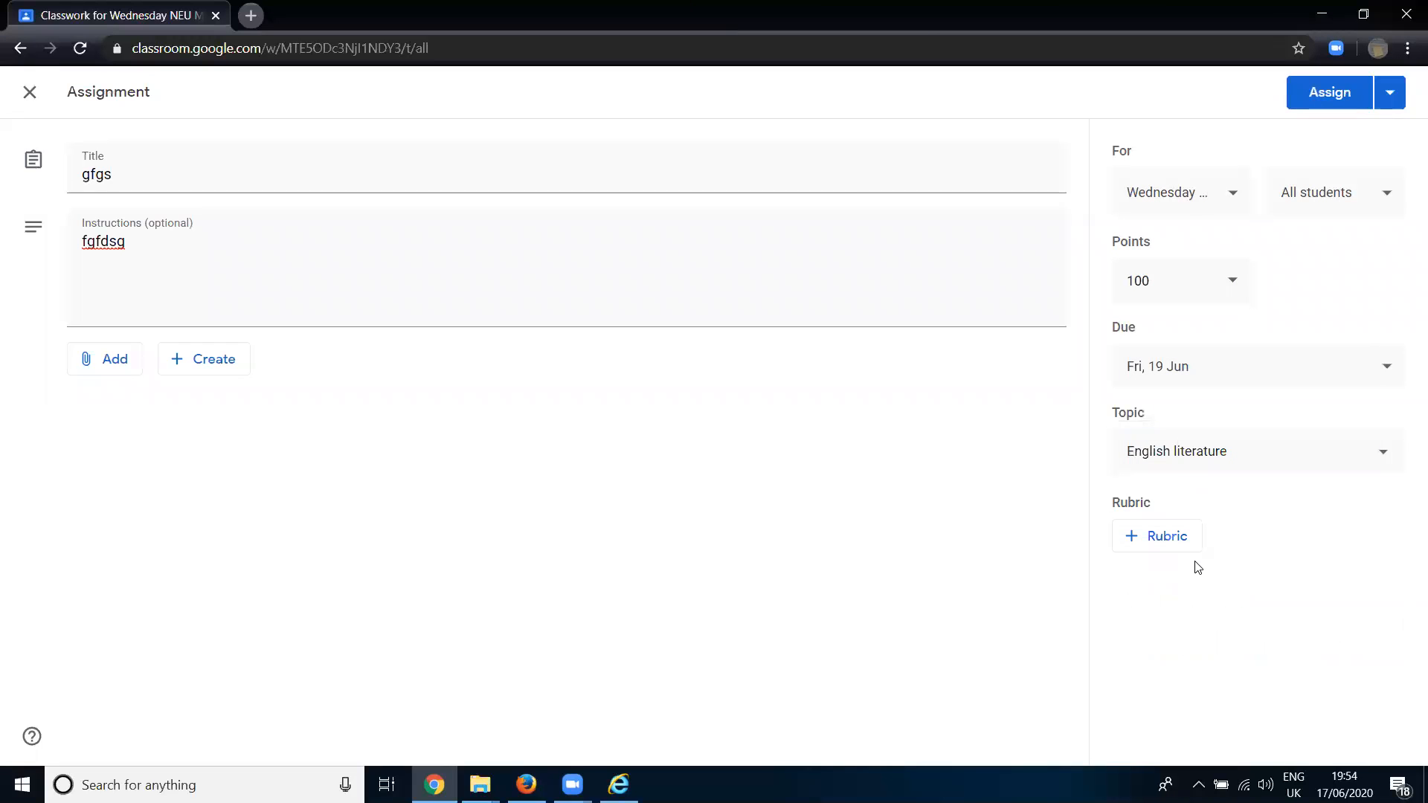
- Start reusing a rubric for the assignment and choose the Thursday NEU Crew class as its source
left_click(1156, 551)
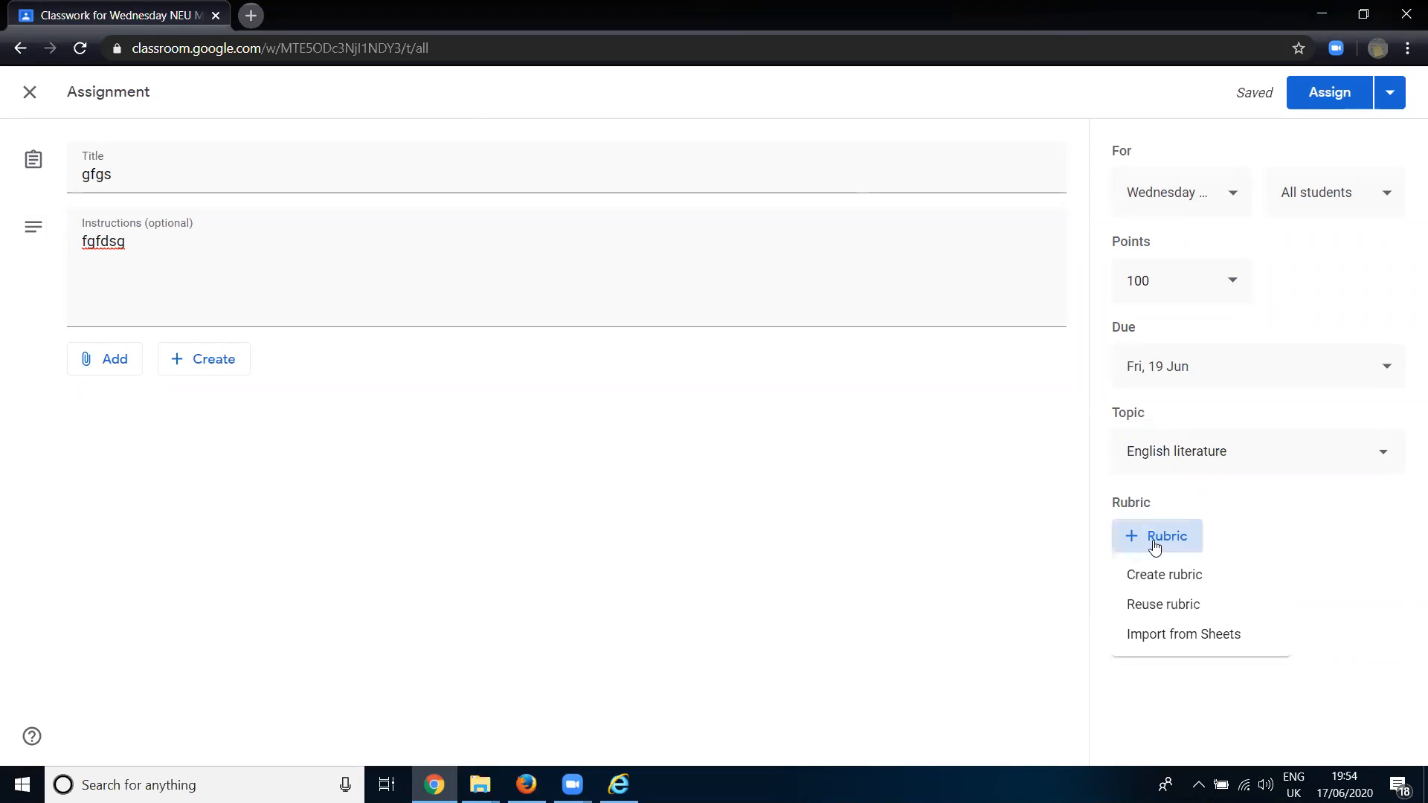
left_click(1186, 605)
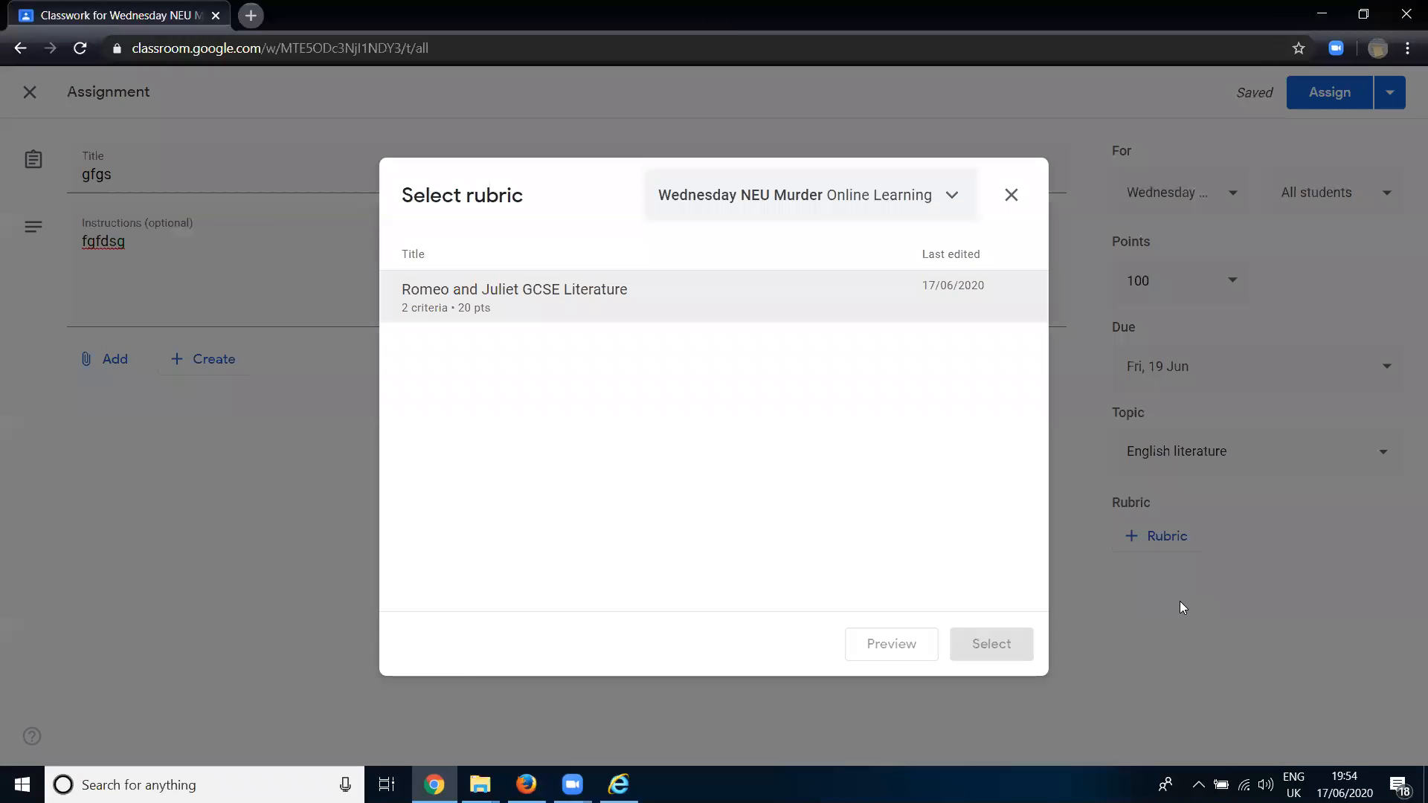
left_click(908, 194)
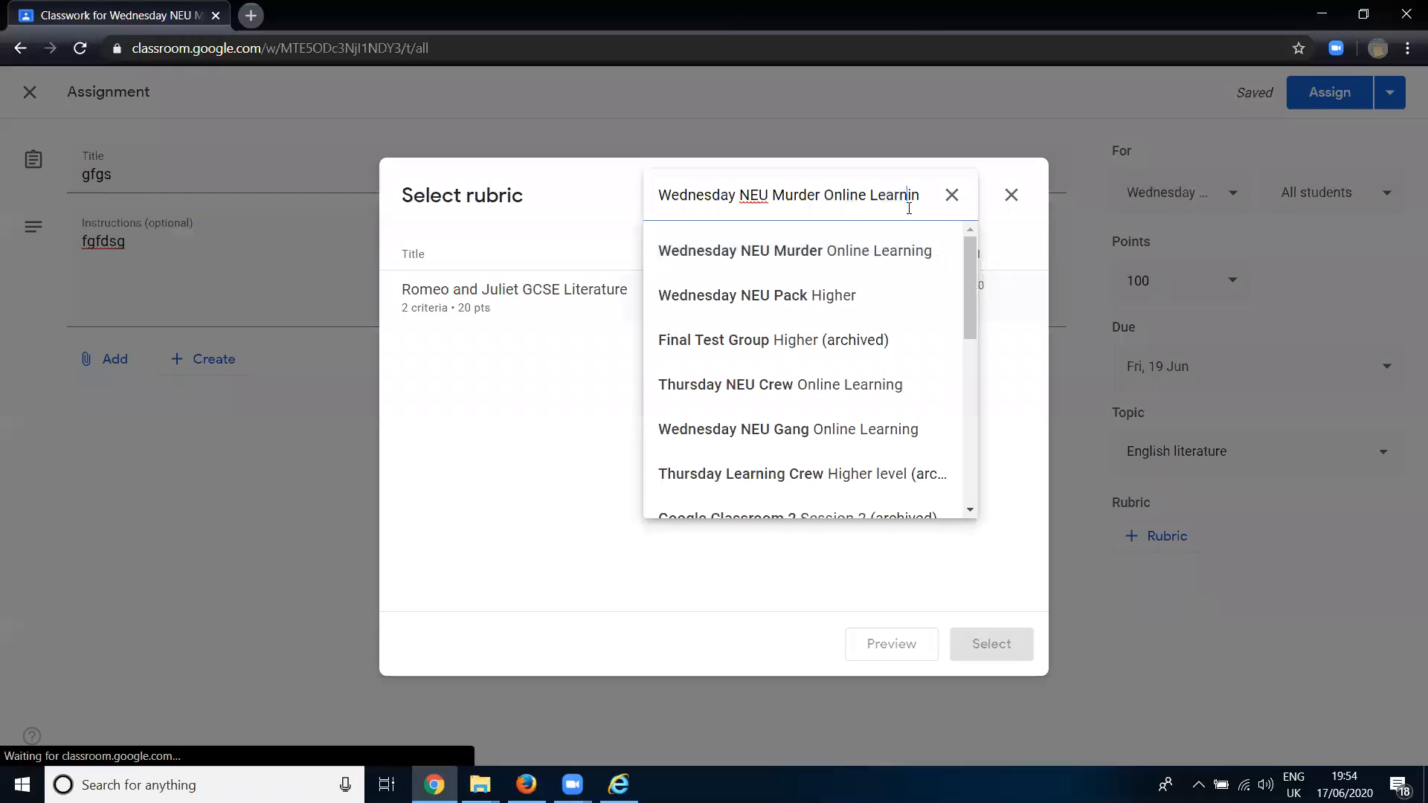
scroll(824, 366, "down", 1)
scroll(824, 365, "down", 3)
scroll(821, 357, "down", 3)
scroll(824, 368, "up", 7)
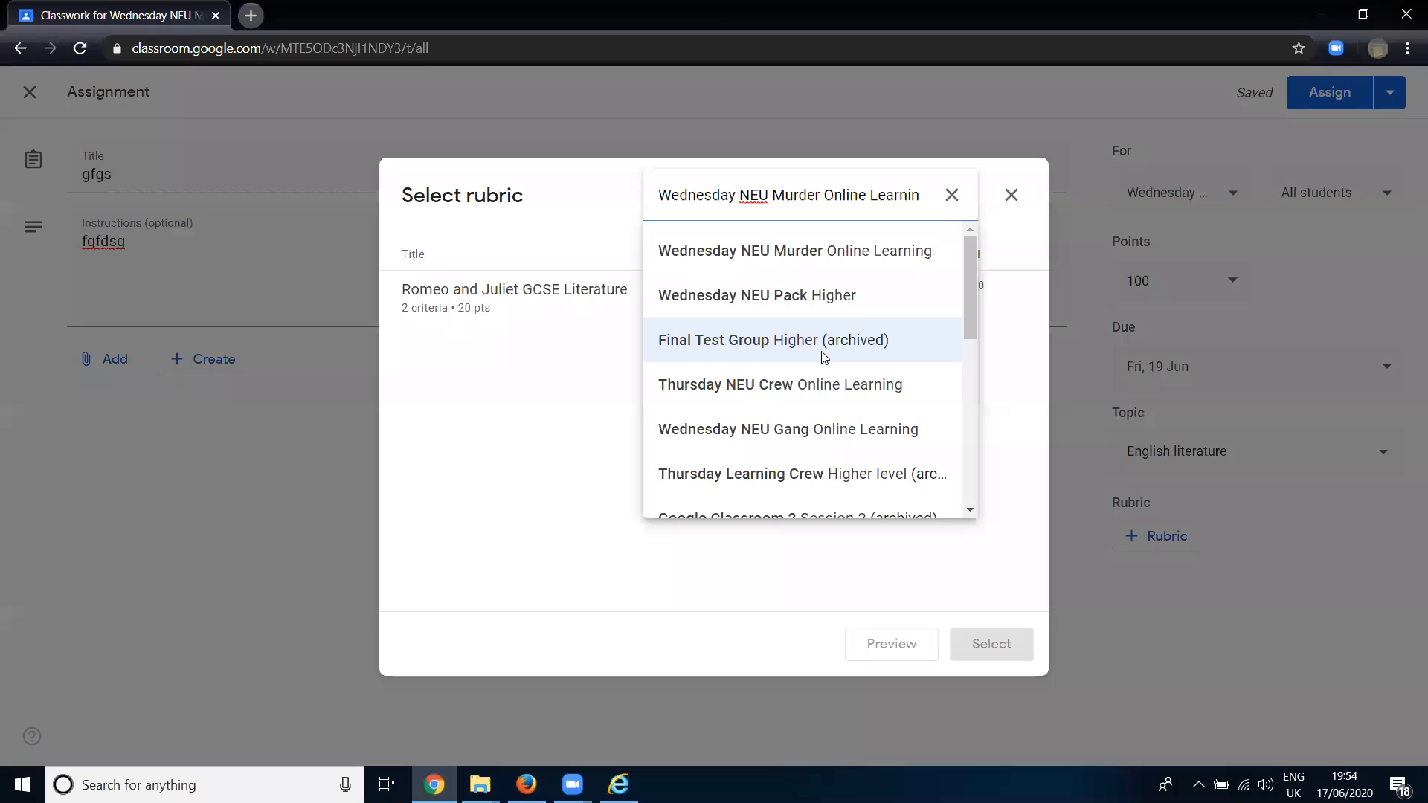
left_click(801, 387)
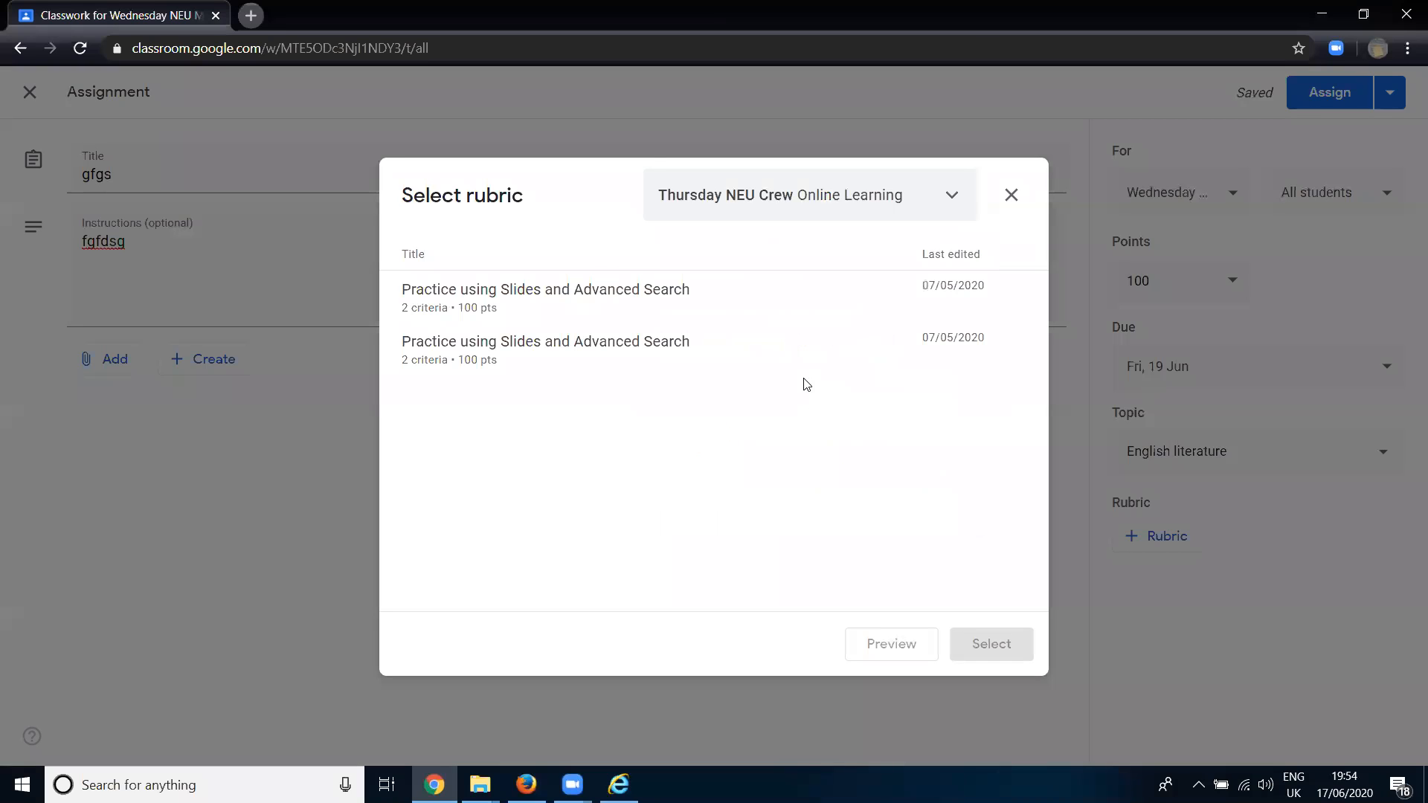
- Preview and attach the first "Practice using Slides and Advanced Search" rubric, and close the assignment form without assigning it
left_click(610, 301)
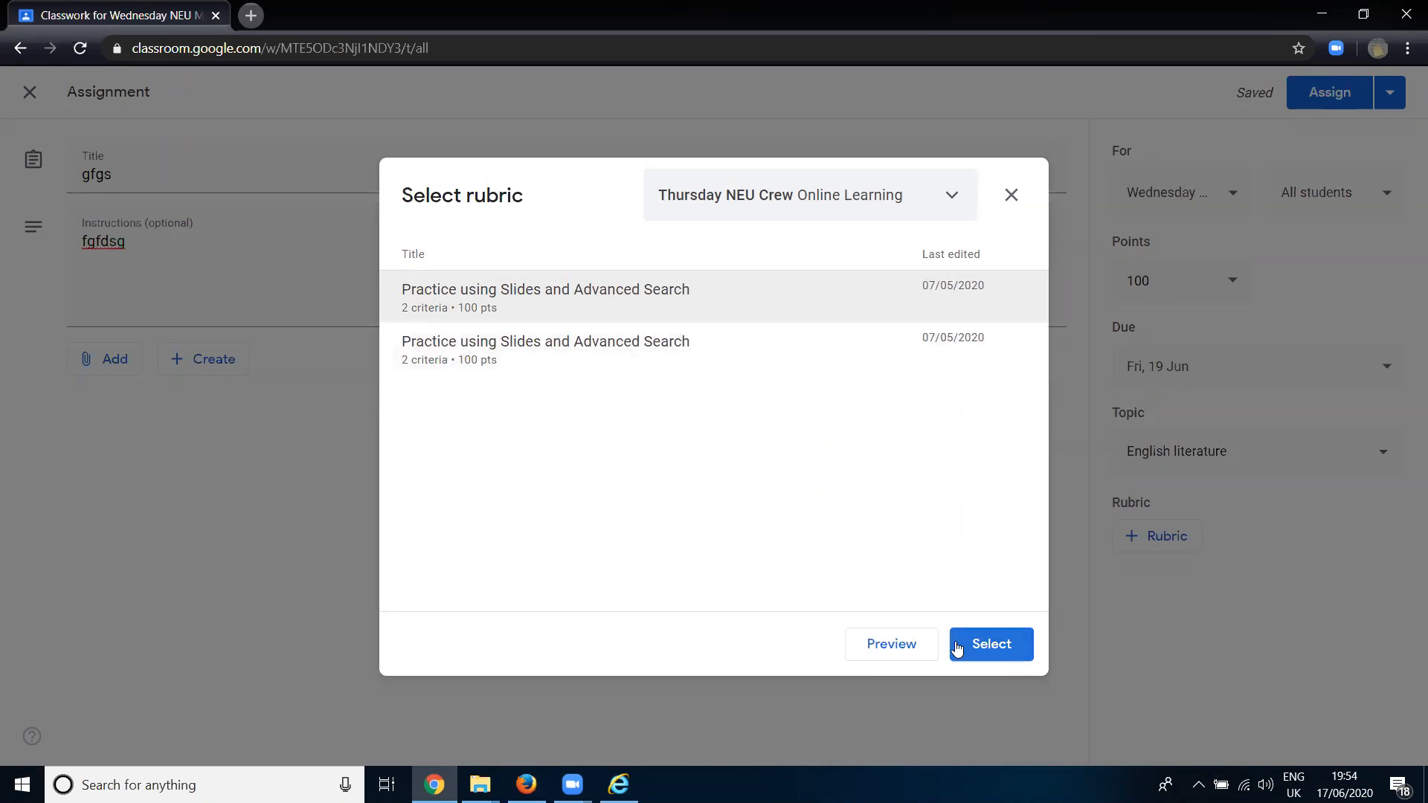
left_click(906, 645)
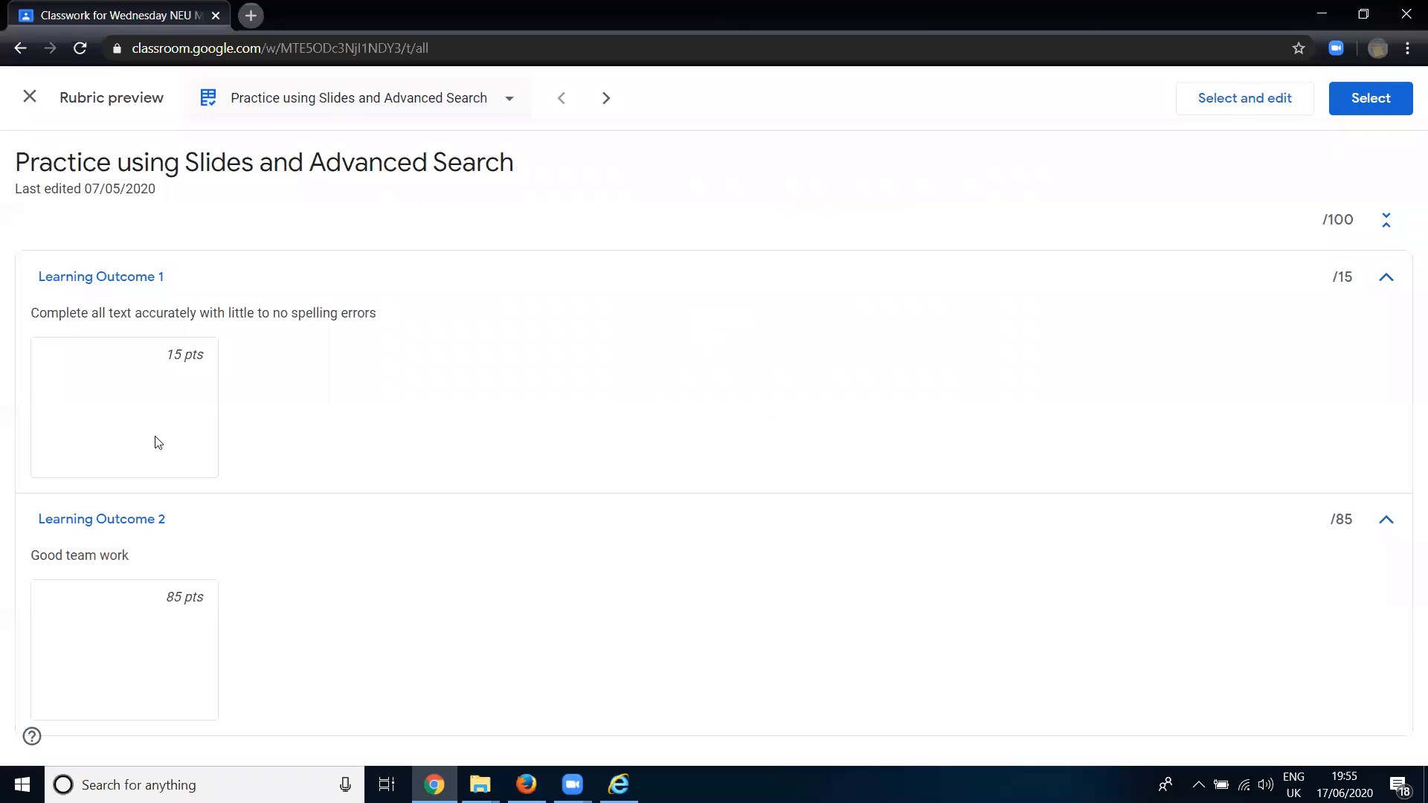
left_click(1367, 102)
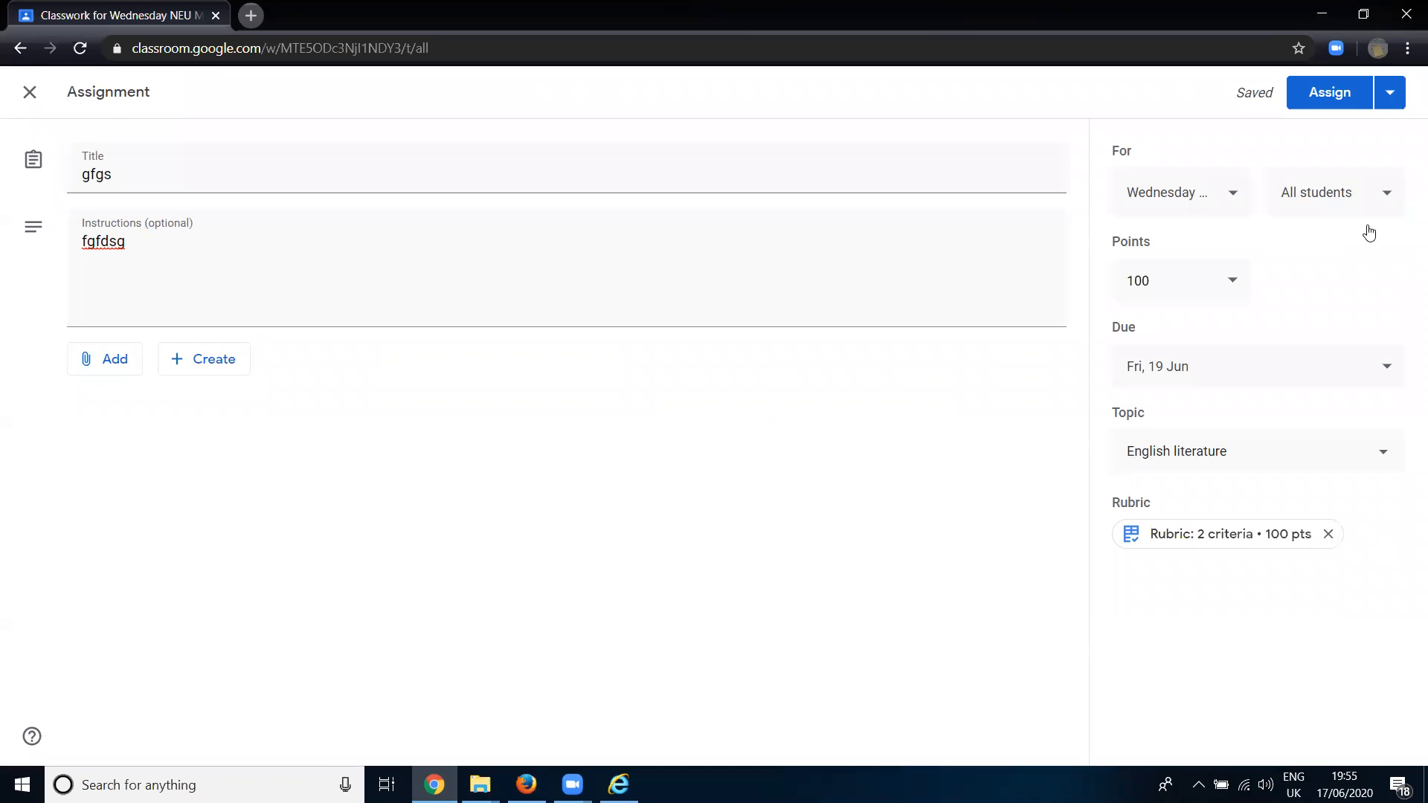
left_click(30, 92)
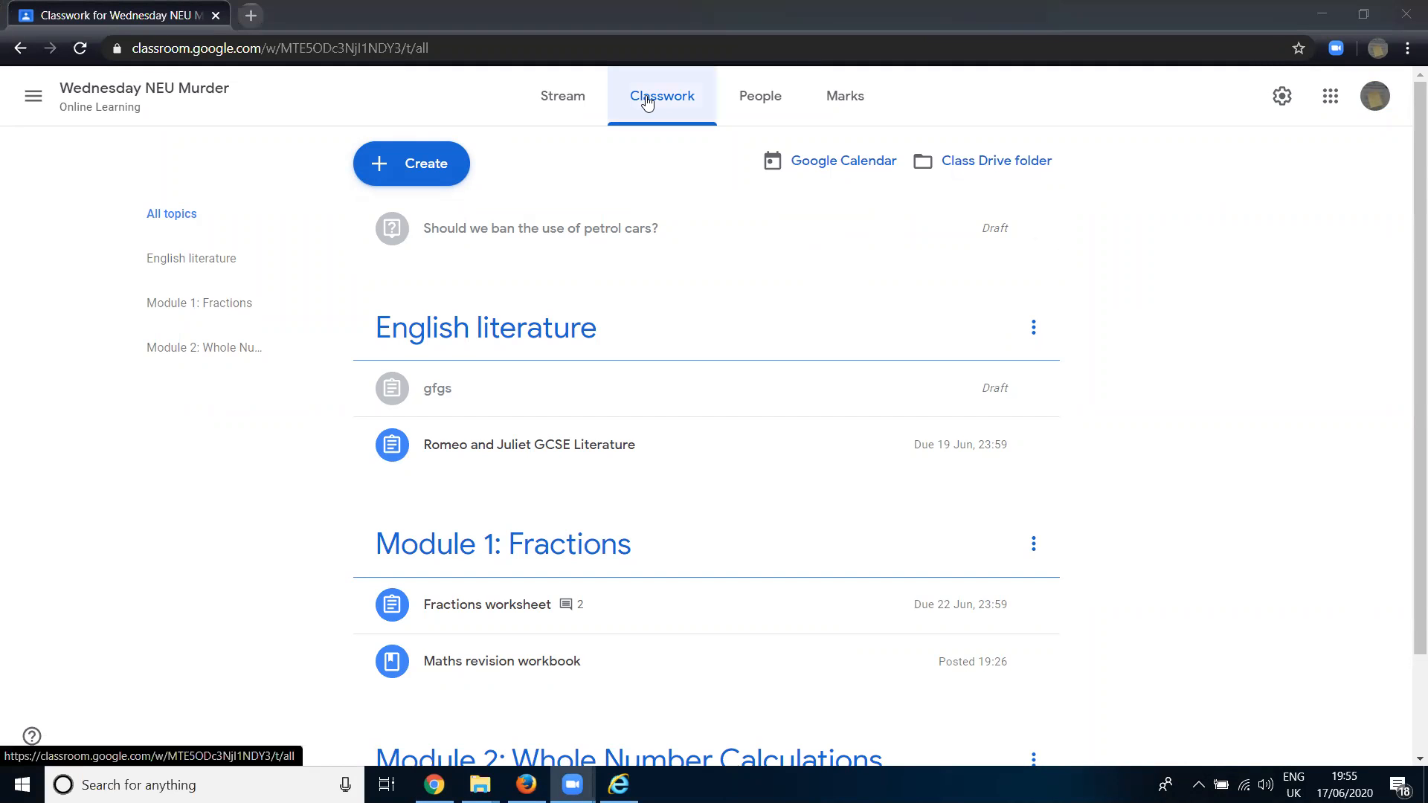
- Open the class's Google Drive folder, examine the student files in the Romeo and Juliet GCSE Literature folder, and close Drive
left_click(970, 166)
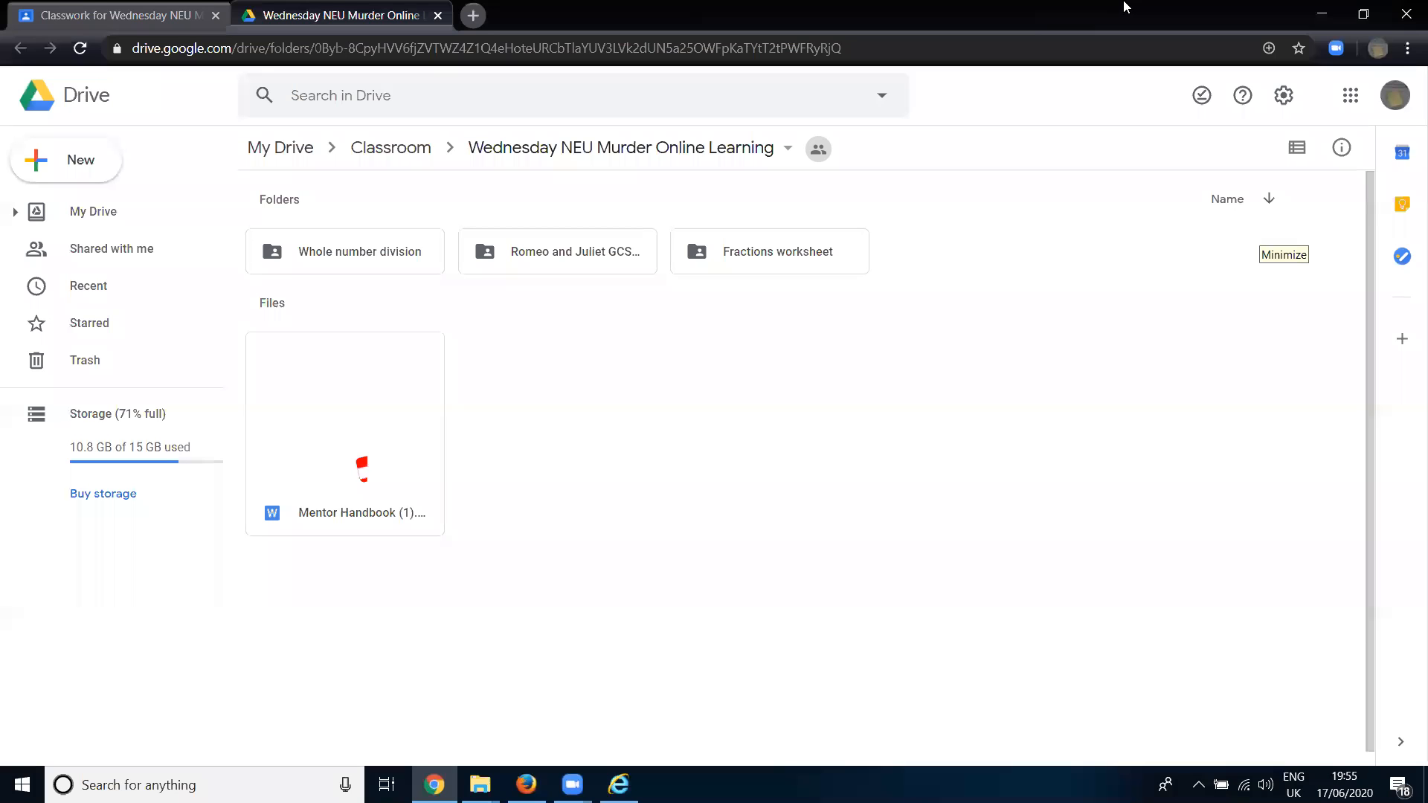
left_click(376, 252)
left_click(615, 257)
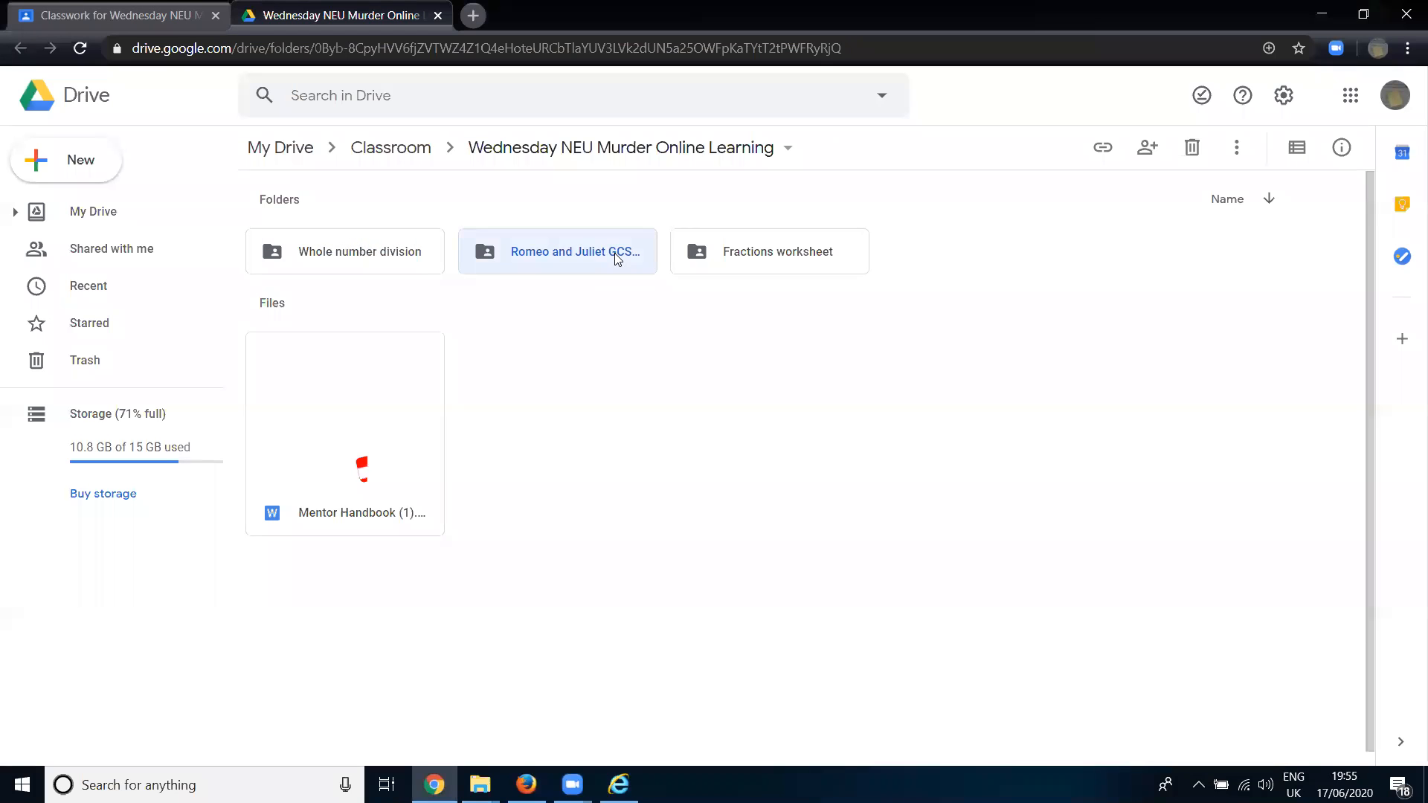
left_click(754, 261)
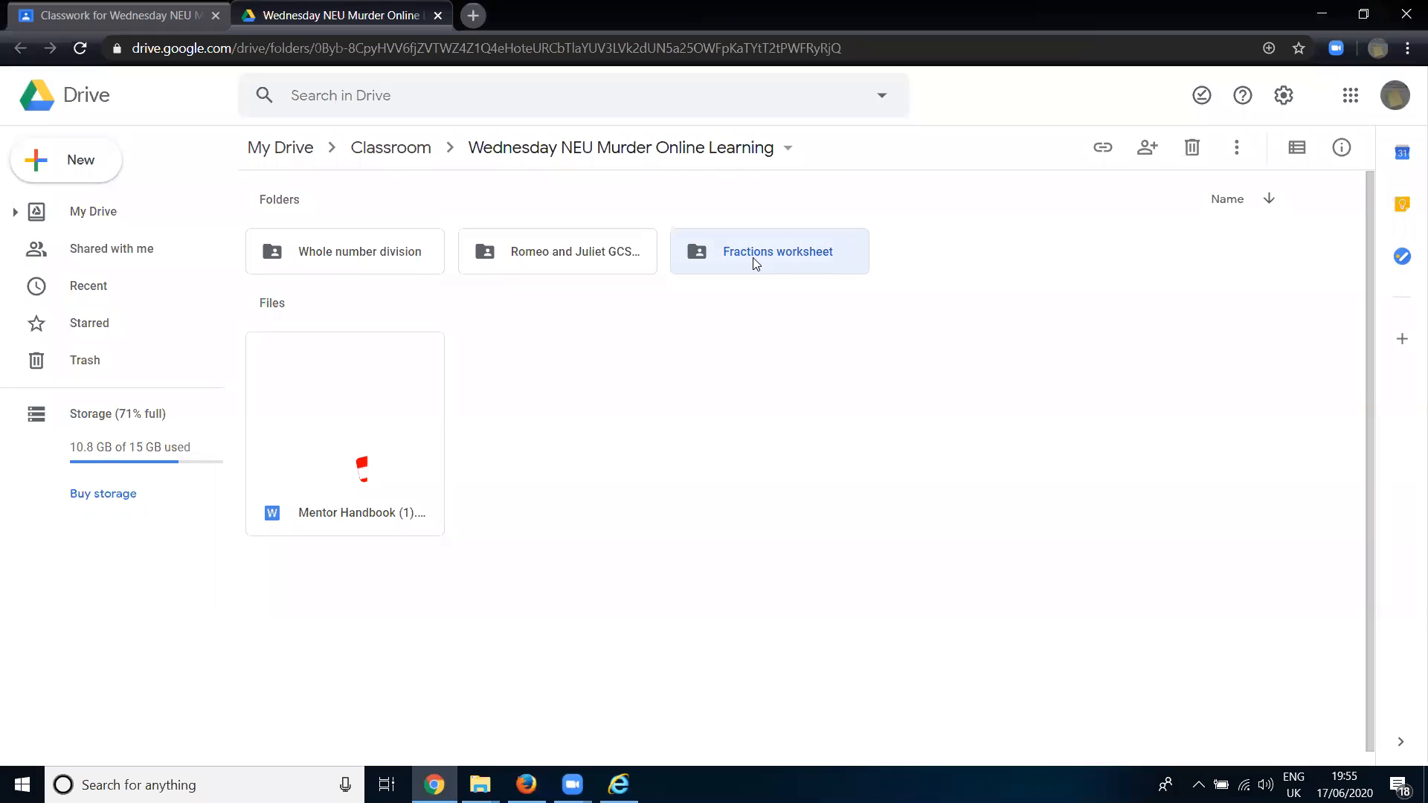
left_click(399, 257)
double_click(529, 254)
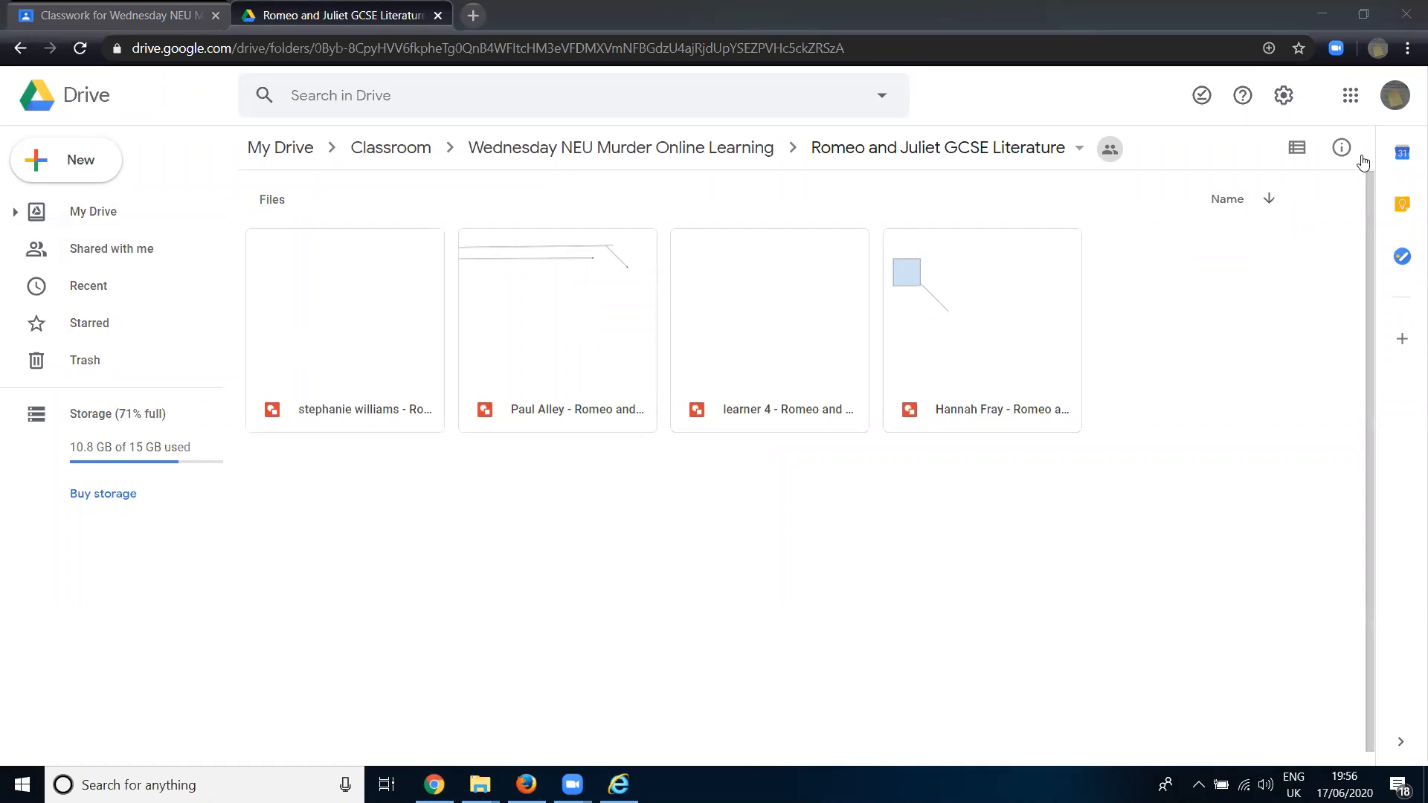
middle_click(276, 7)
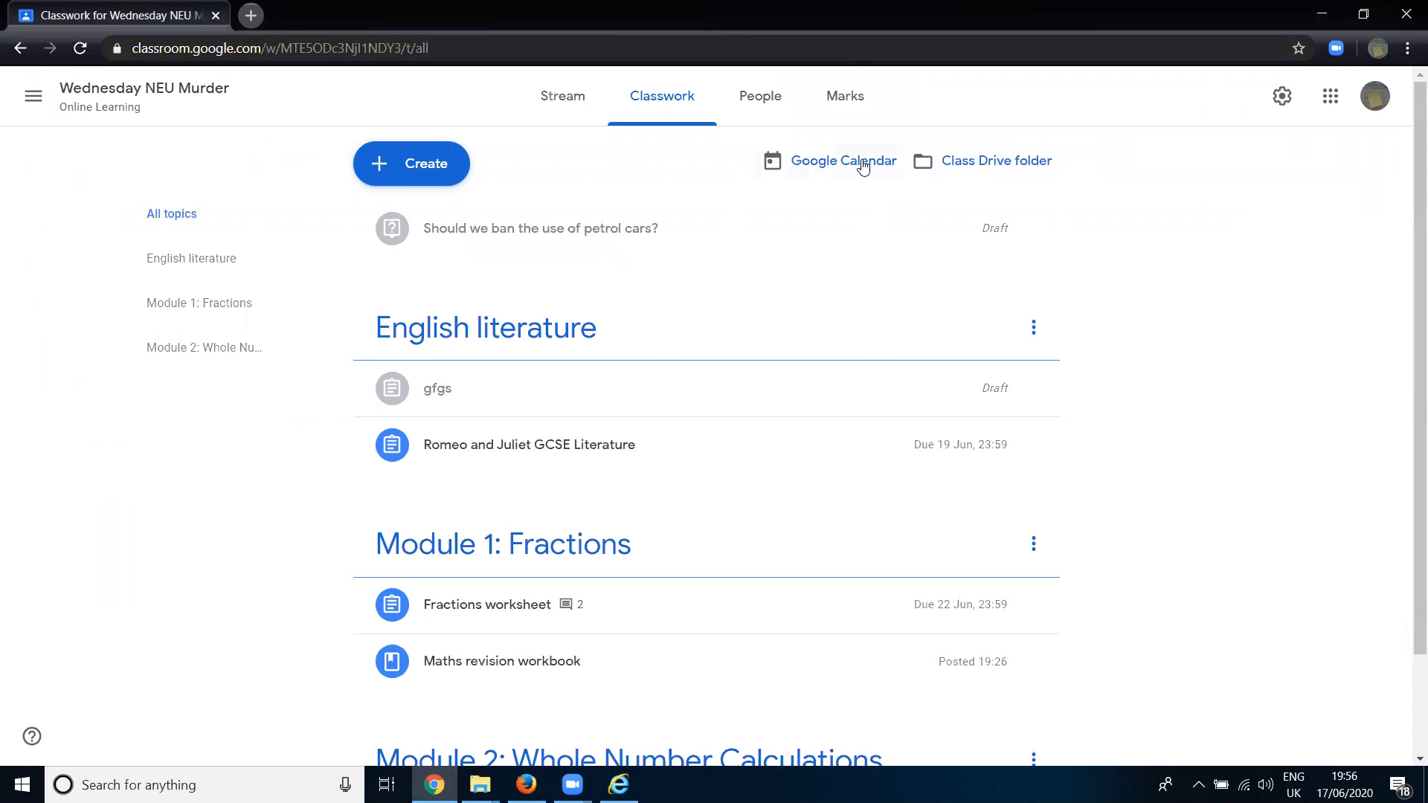
- Open the class's Google Calendar, dismiss the video conferencing notice, and view the June and July 2020 months for assignment deadlines
left_click(863, 165)
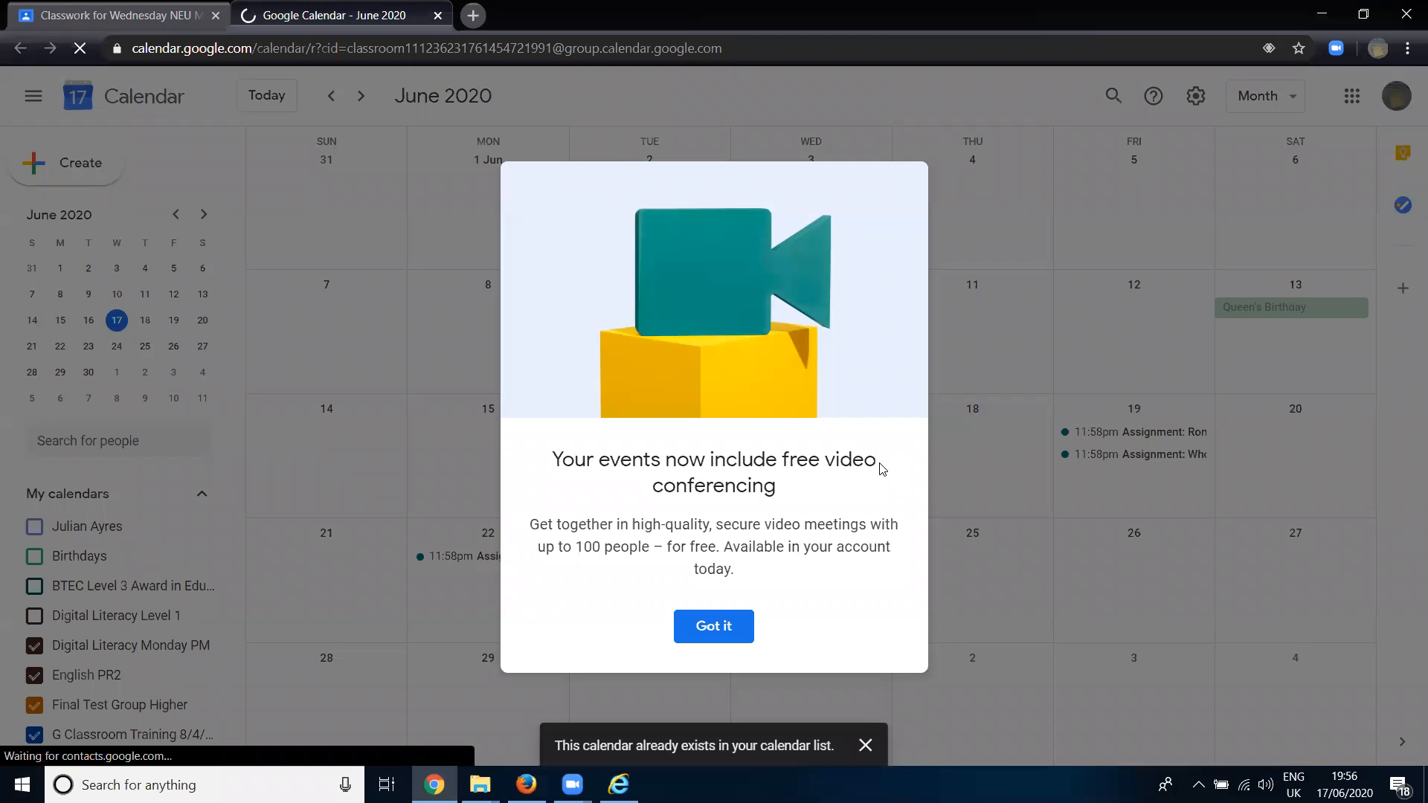
left_click(1141, 478)
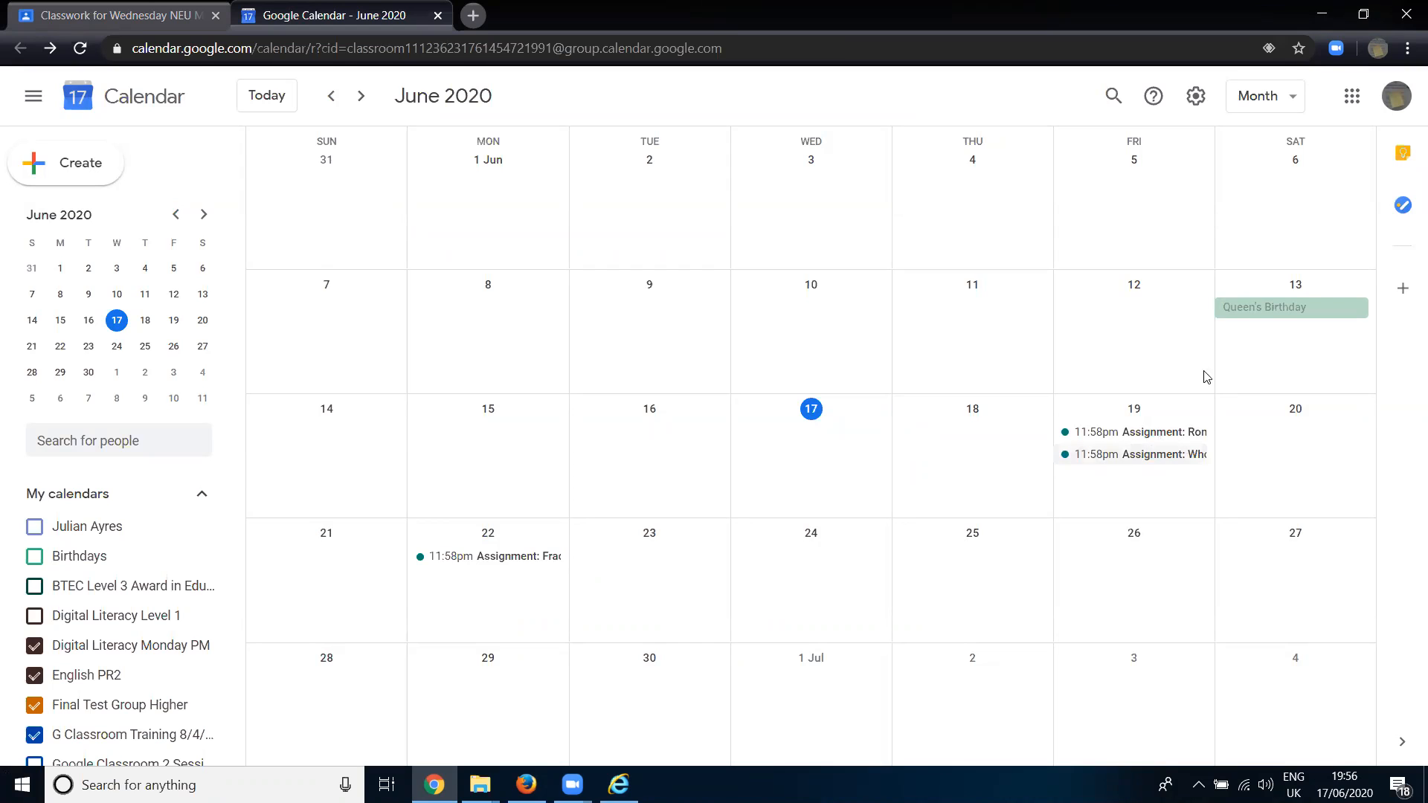
scroll(933, 484, "down", 1)
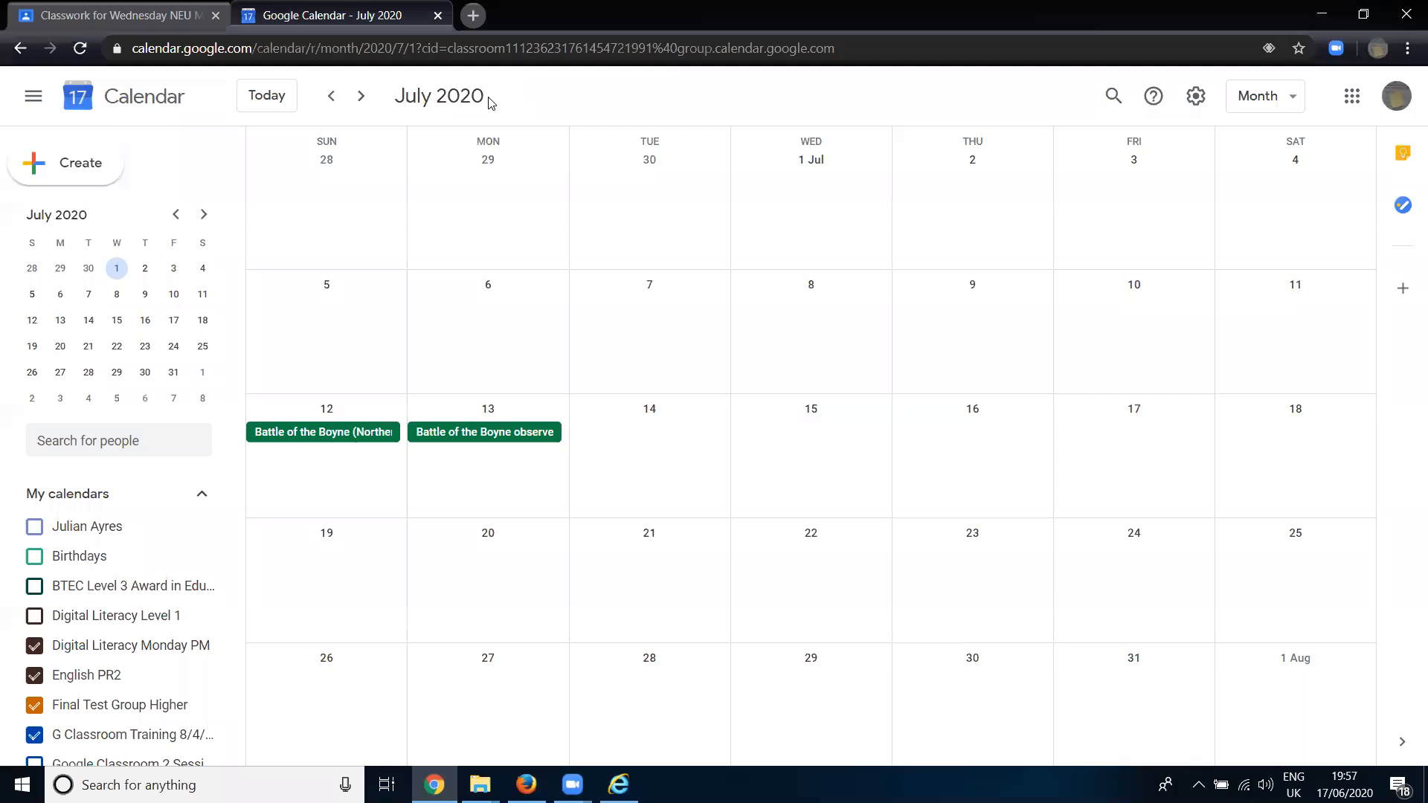
- Search Google for "pdf to word" in a new browser tab and open the pdf2doc.com PDF to DOC converter
left_click(473, 16)
type("pdf")
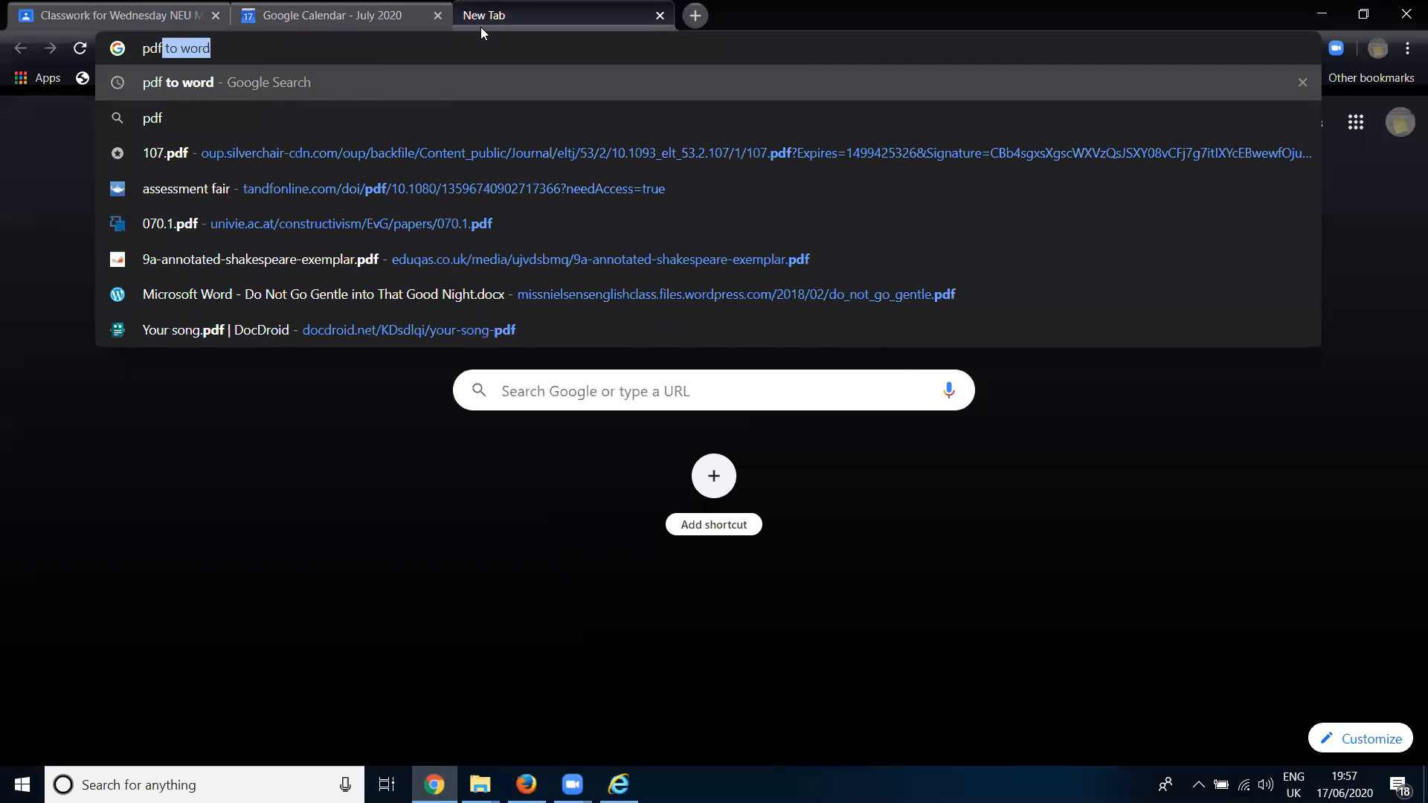
key("Return")
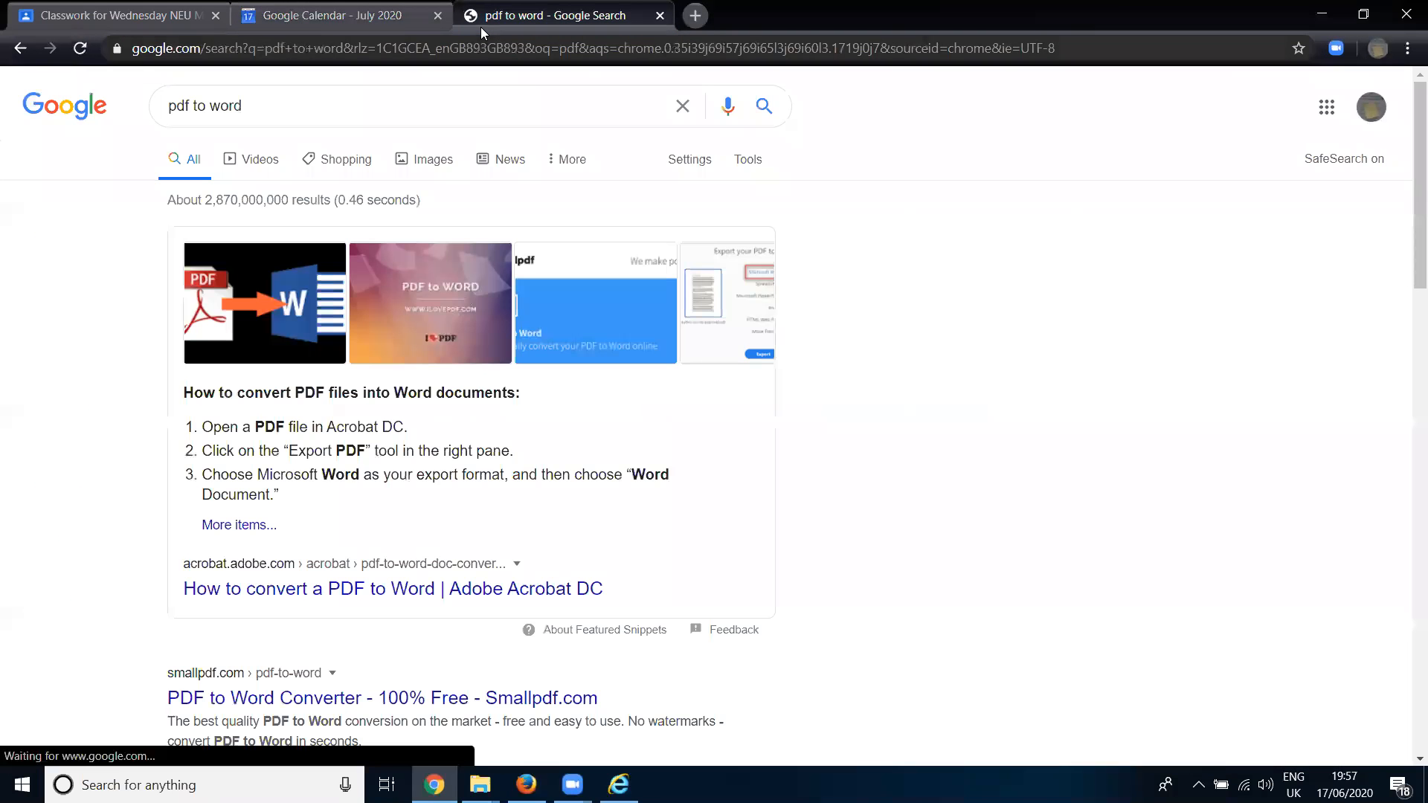
scroll(383, 539, "down", 5)
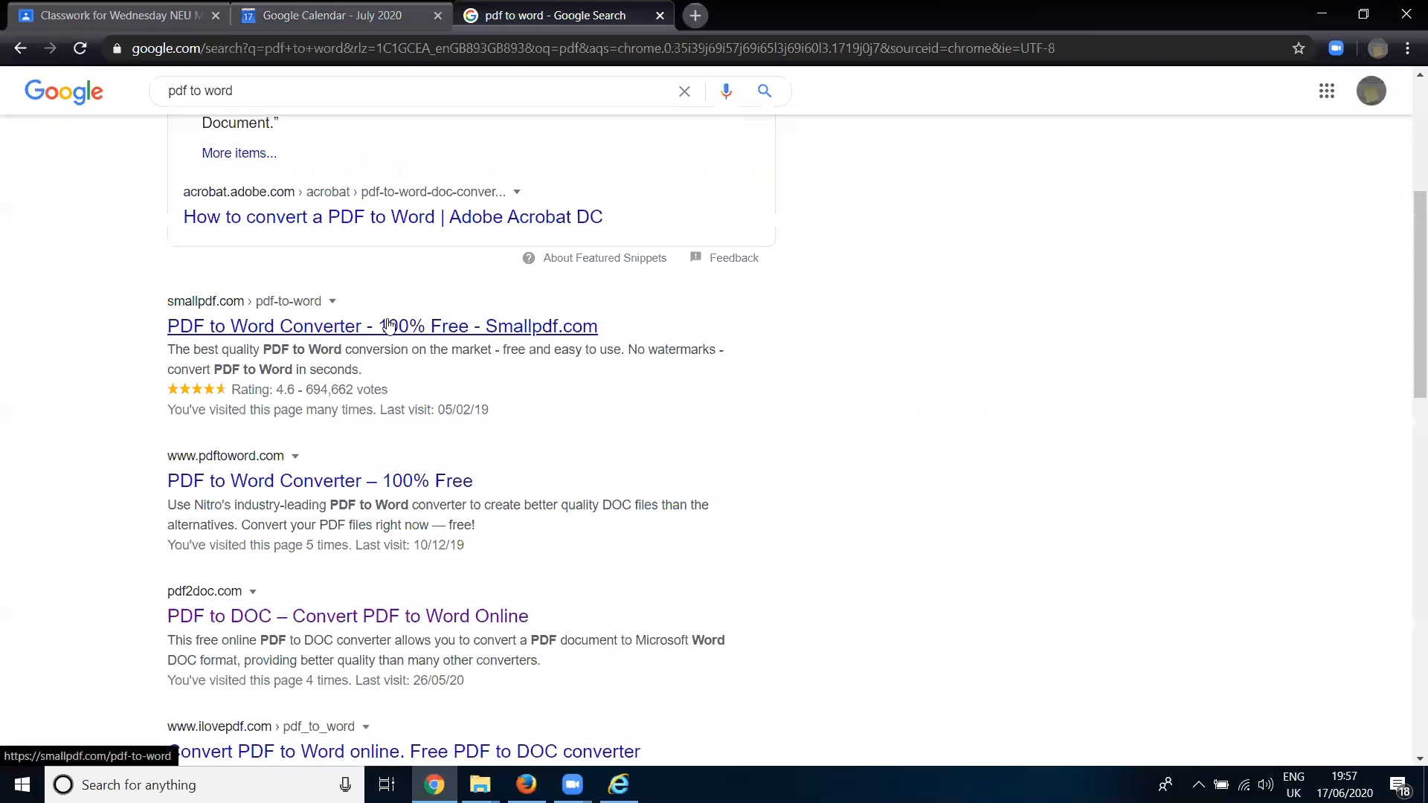
left_click(384, 616)
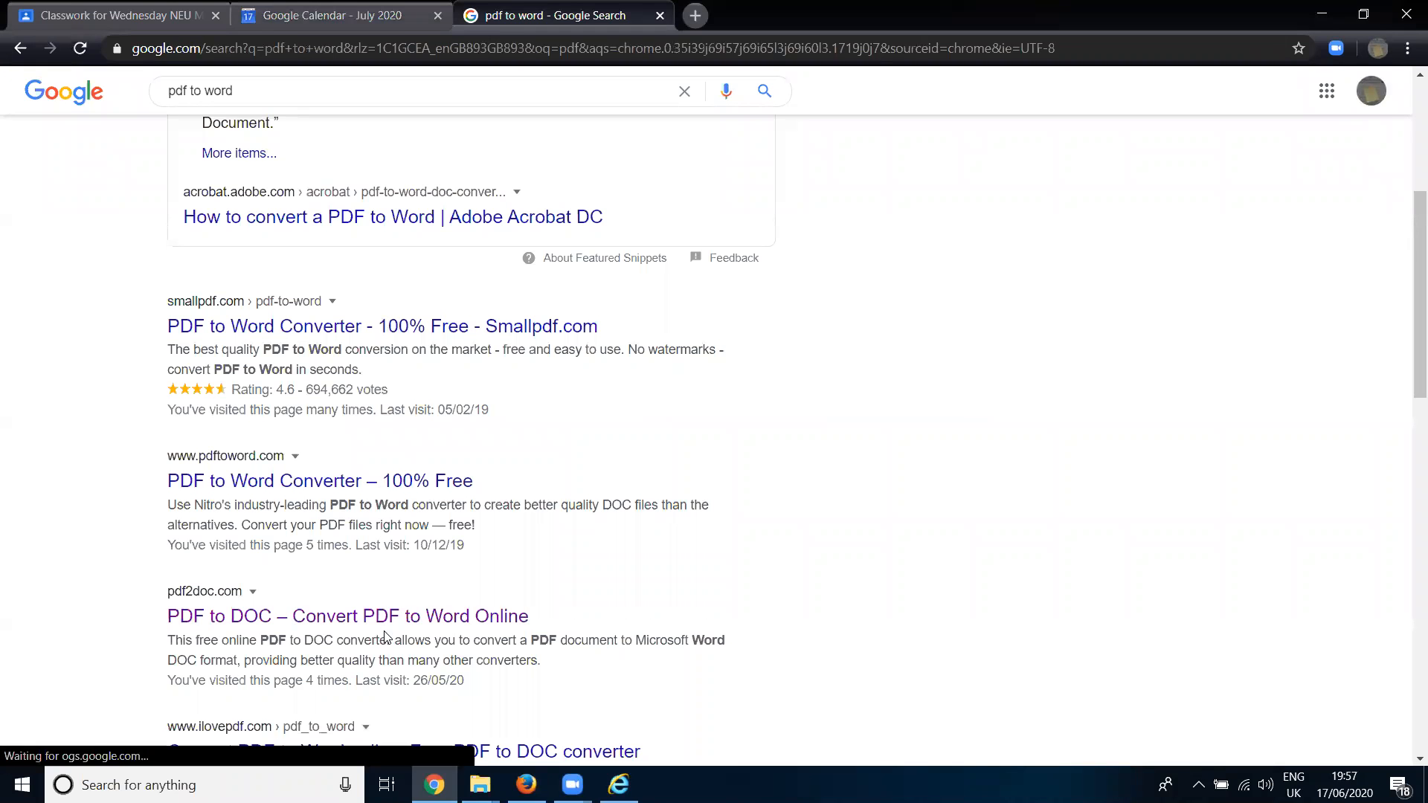
left_click(386, 618)
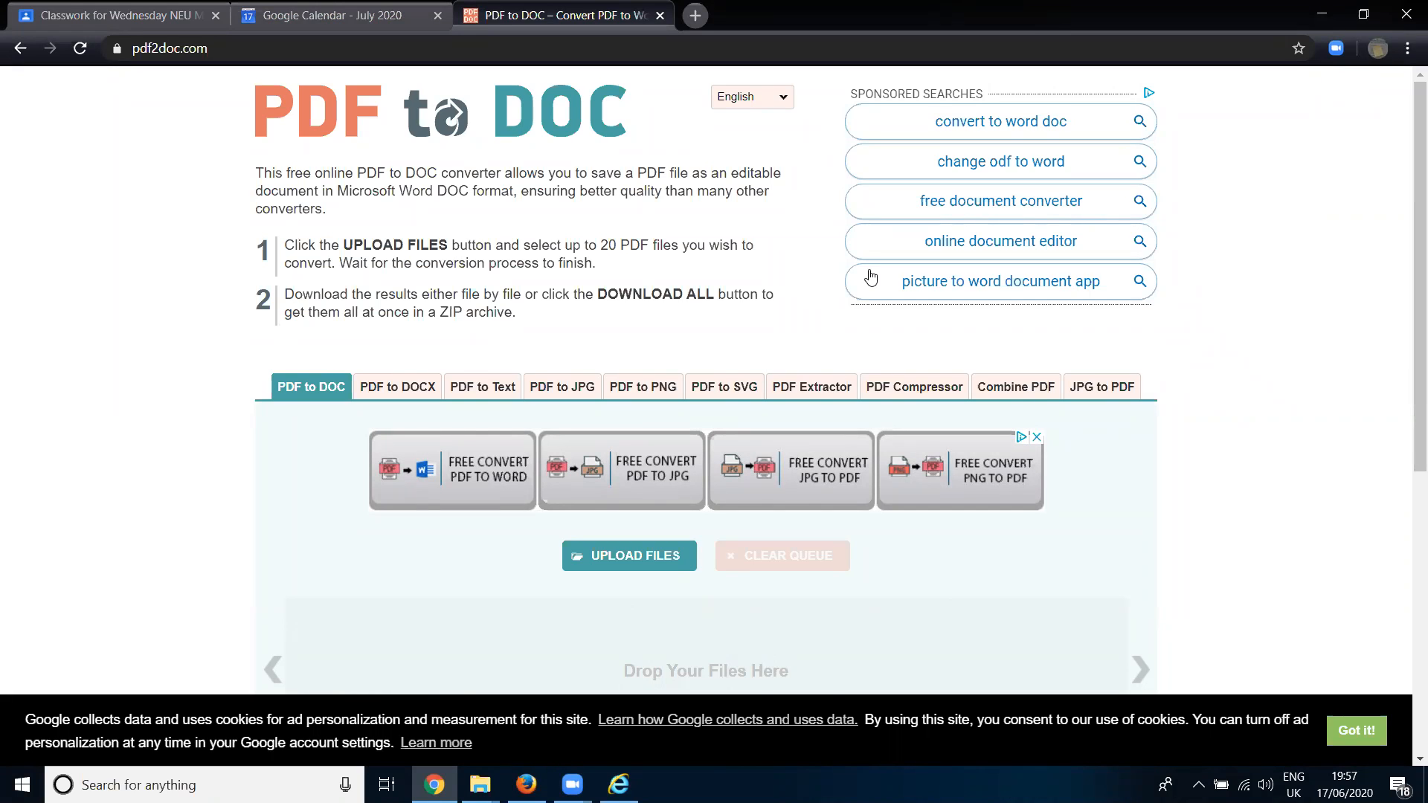
- Return to the Google Classroom class stream, delete the student's 19:32 post containing only the class code, and review the neighbouring posts
left_click(333, 15)
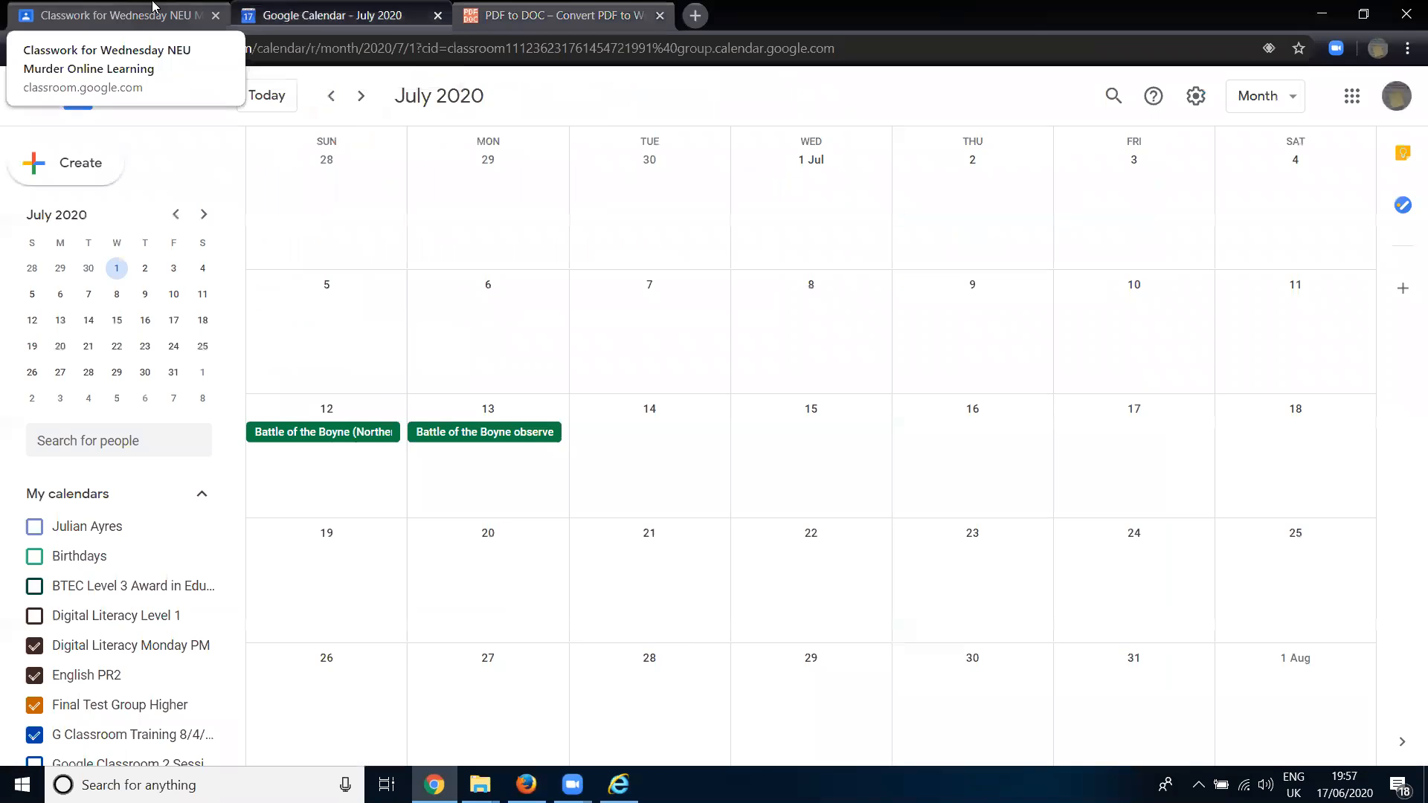
left_click(153, 7)
left_click(550, 118)
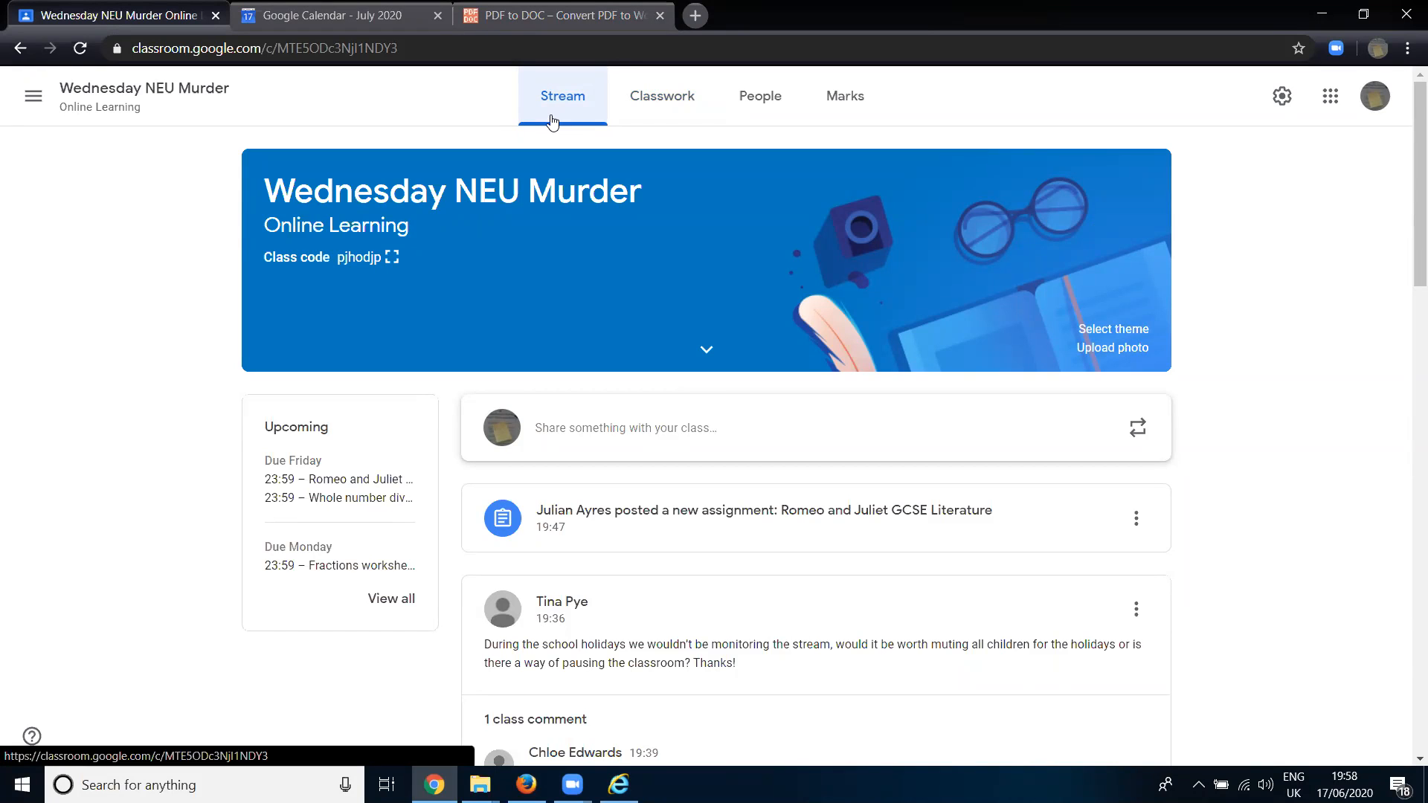
scroll(673, 401, "down", 8)
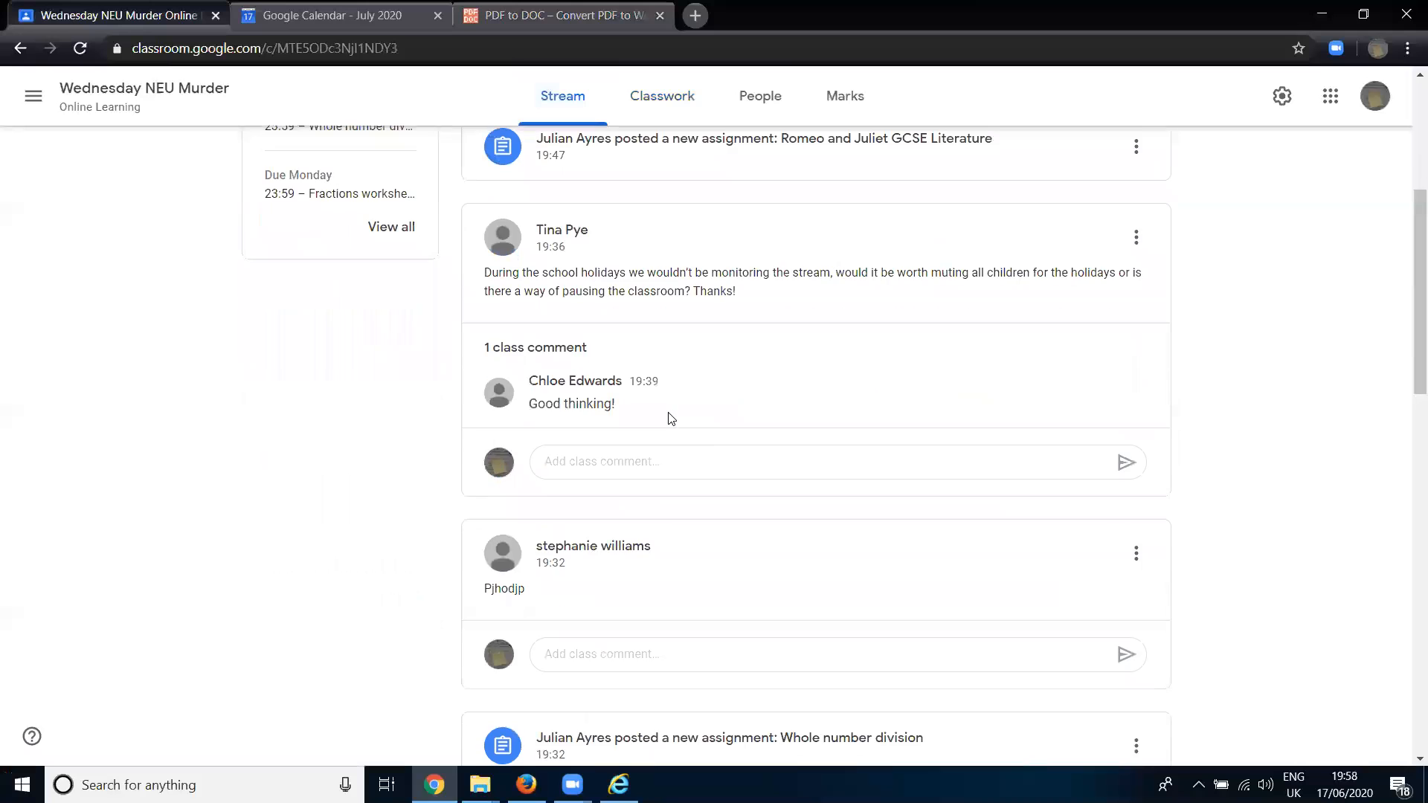
left_click(1136, 367)
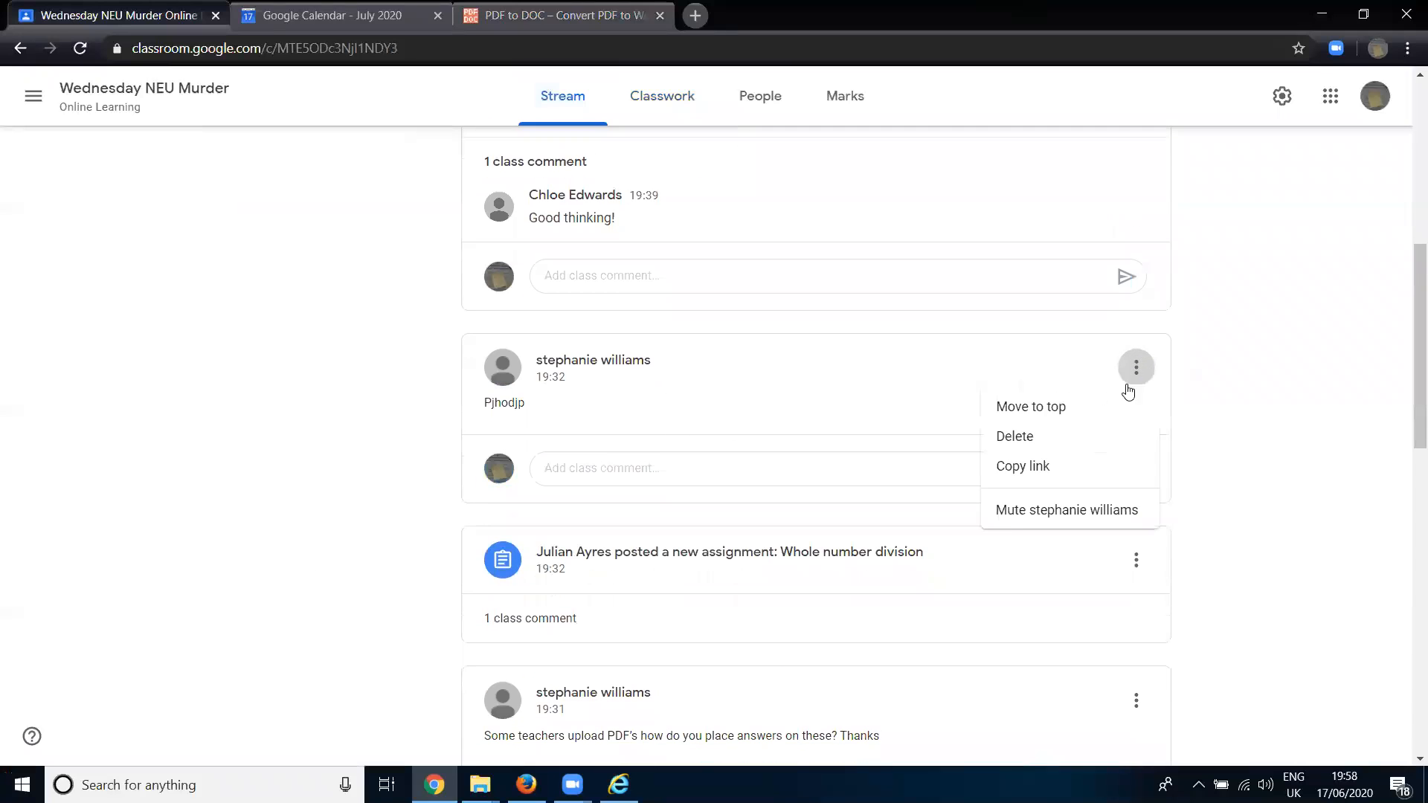
left_click(1078, 444)
left_click(774, 458)
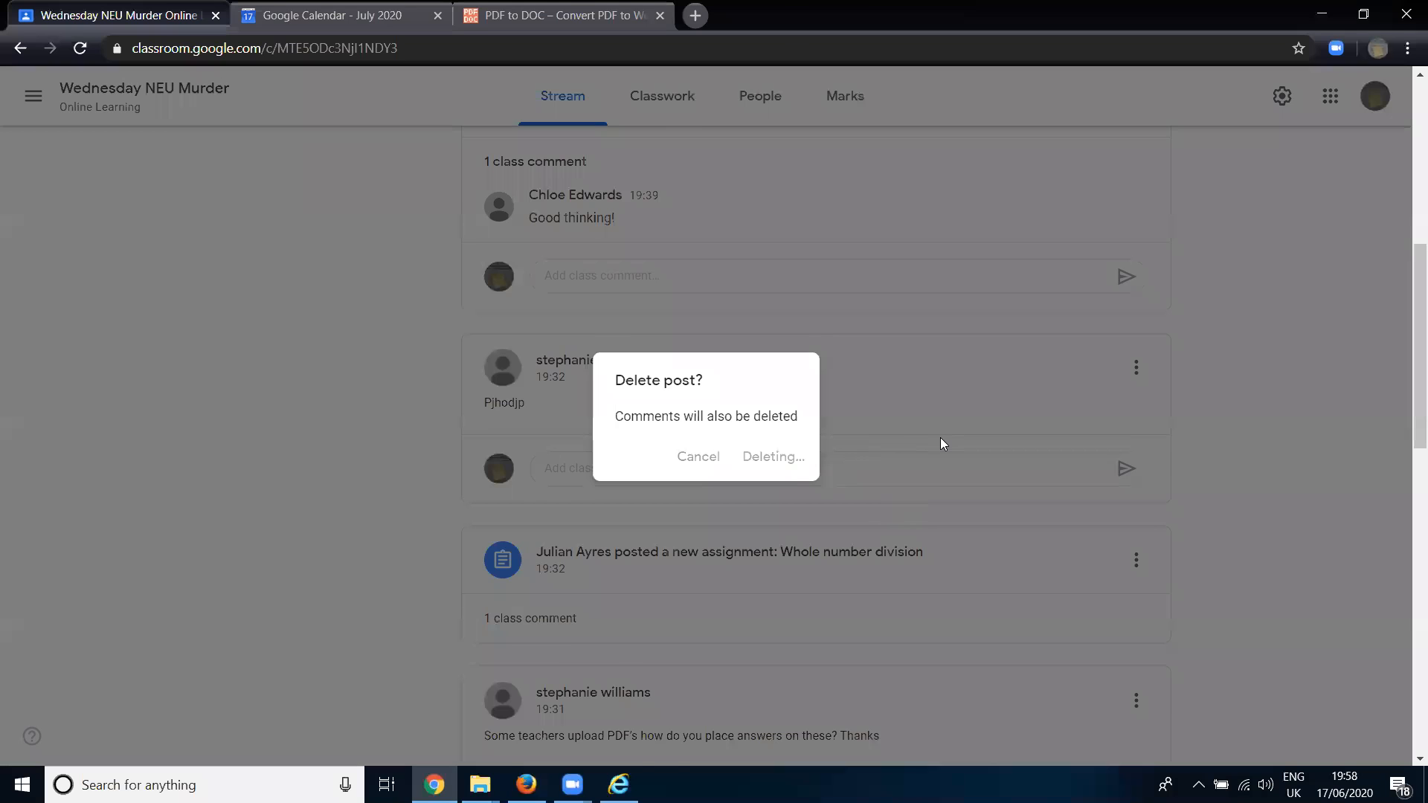
scroll(887, 595, "down", 2)
scroll(890, 578, "down", 3)
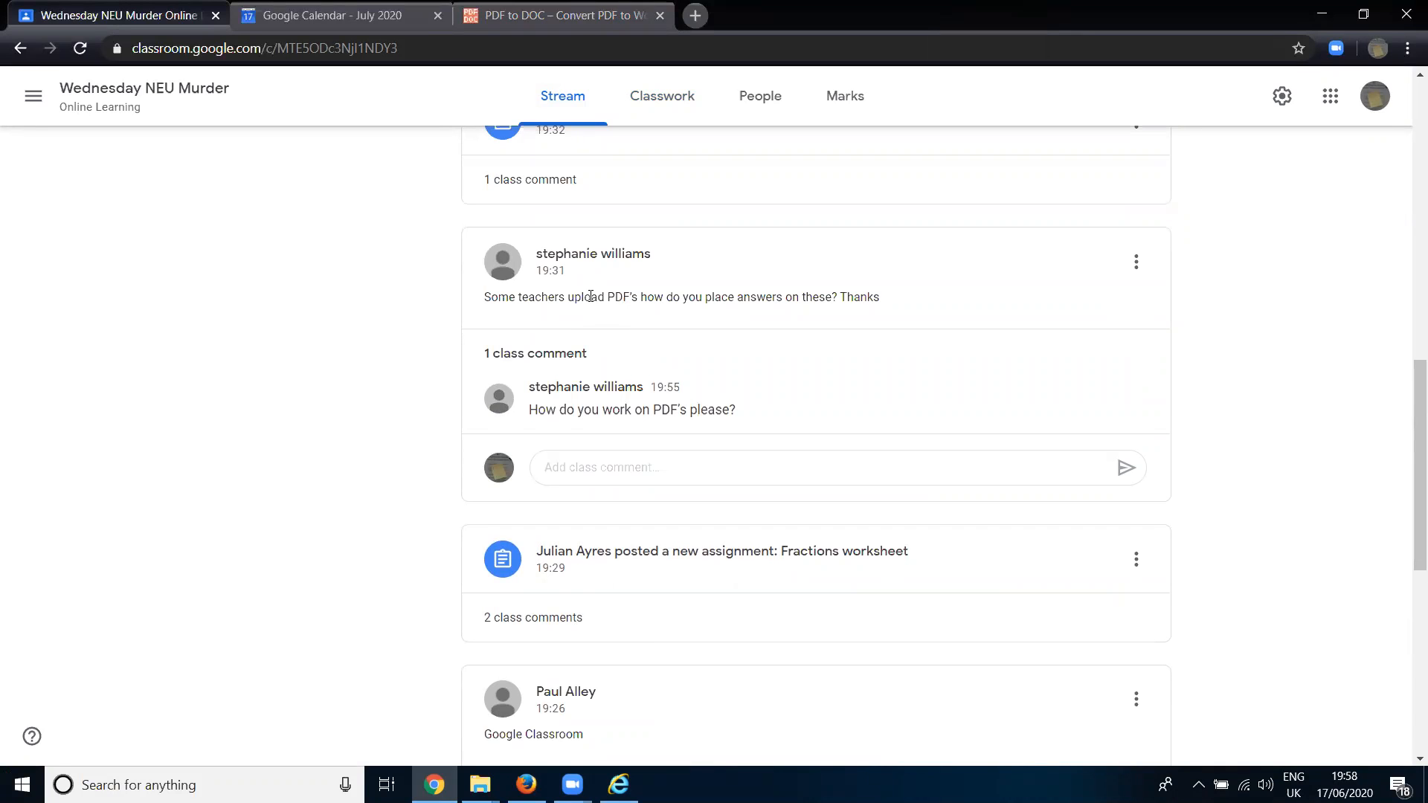
scroll(592, 296, "up", 10)
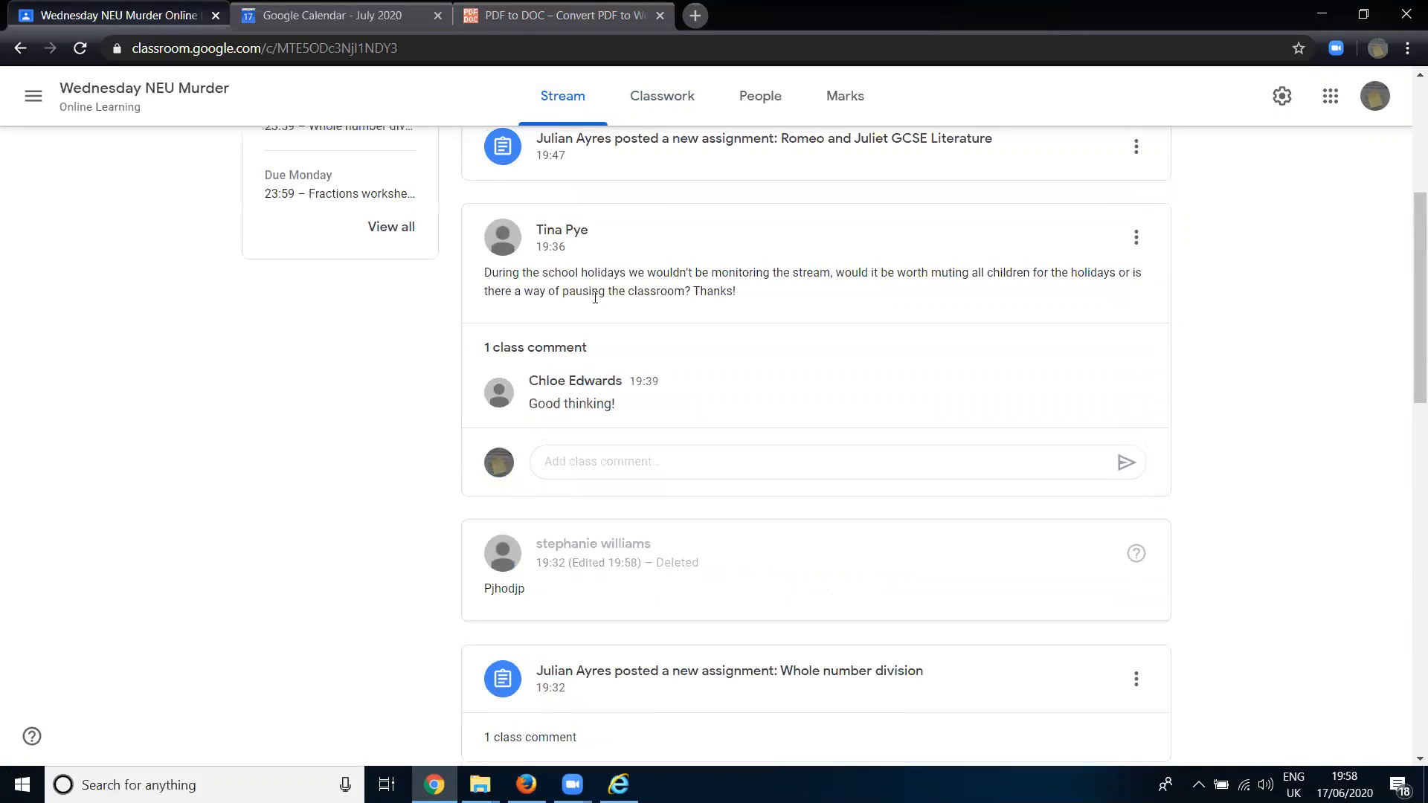
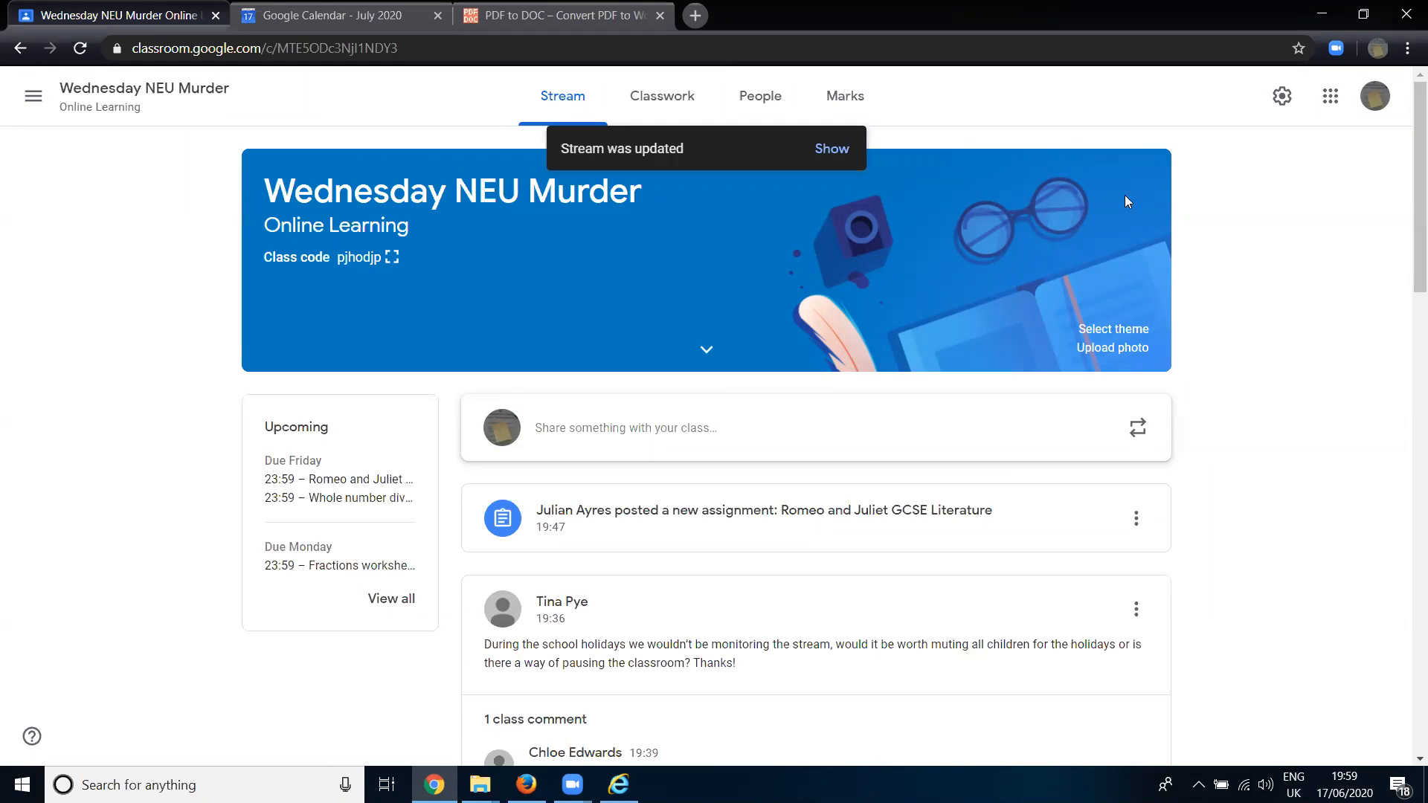
- Snap the Google Classroom browser window to one half of the screen and minimise the Firefox window to expose the desktop
key("super+Left")
left_click(1018, 145)
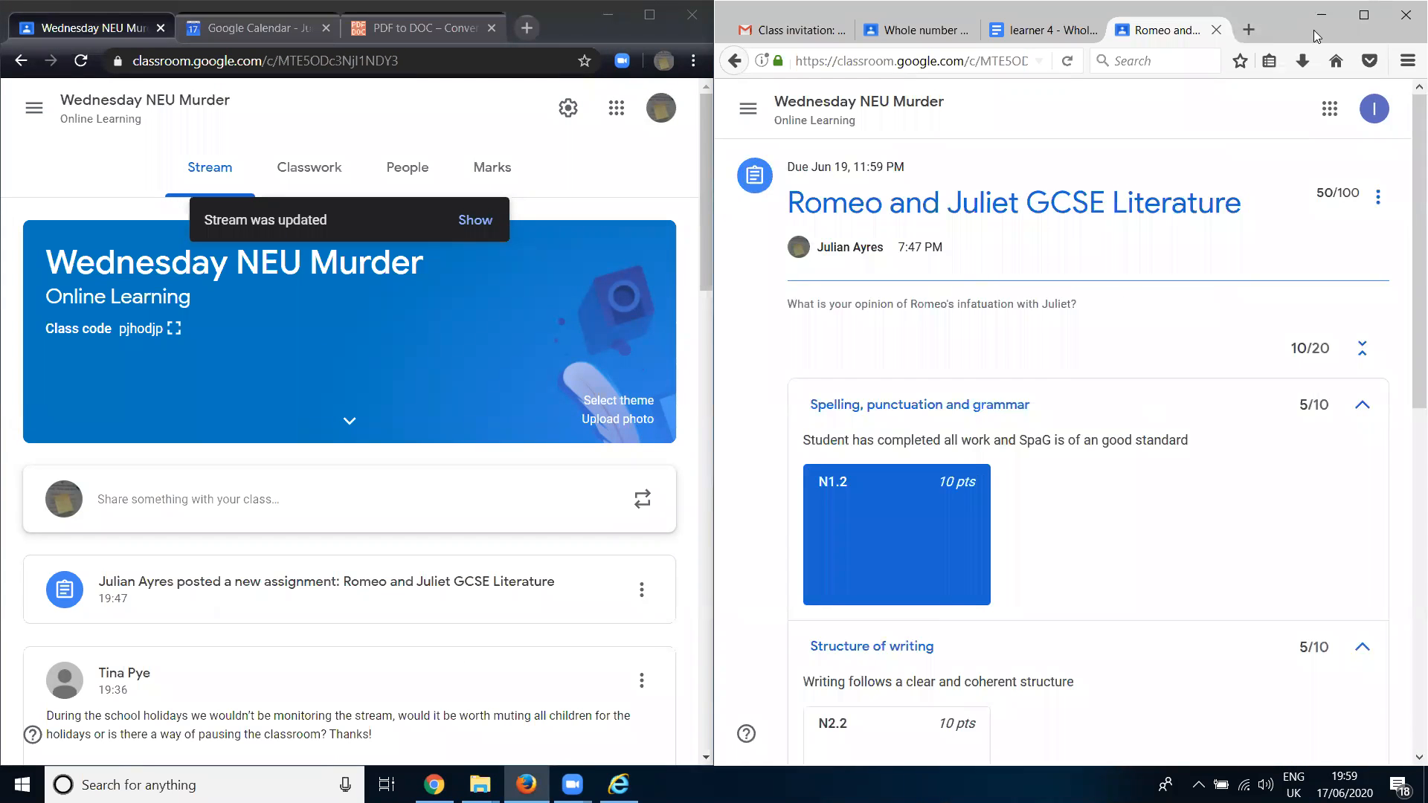
left_click(1322, 13)
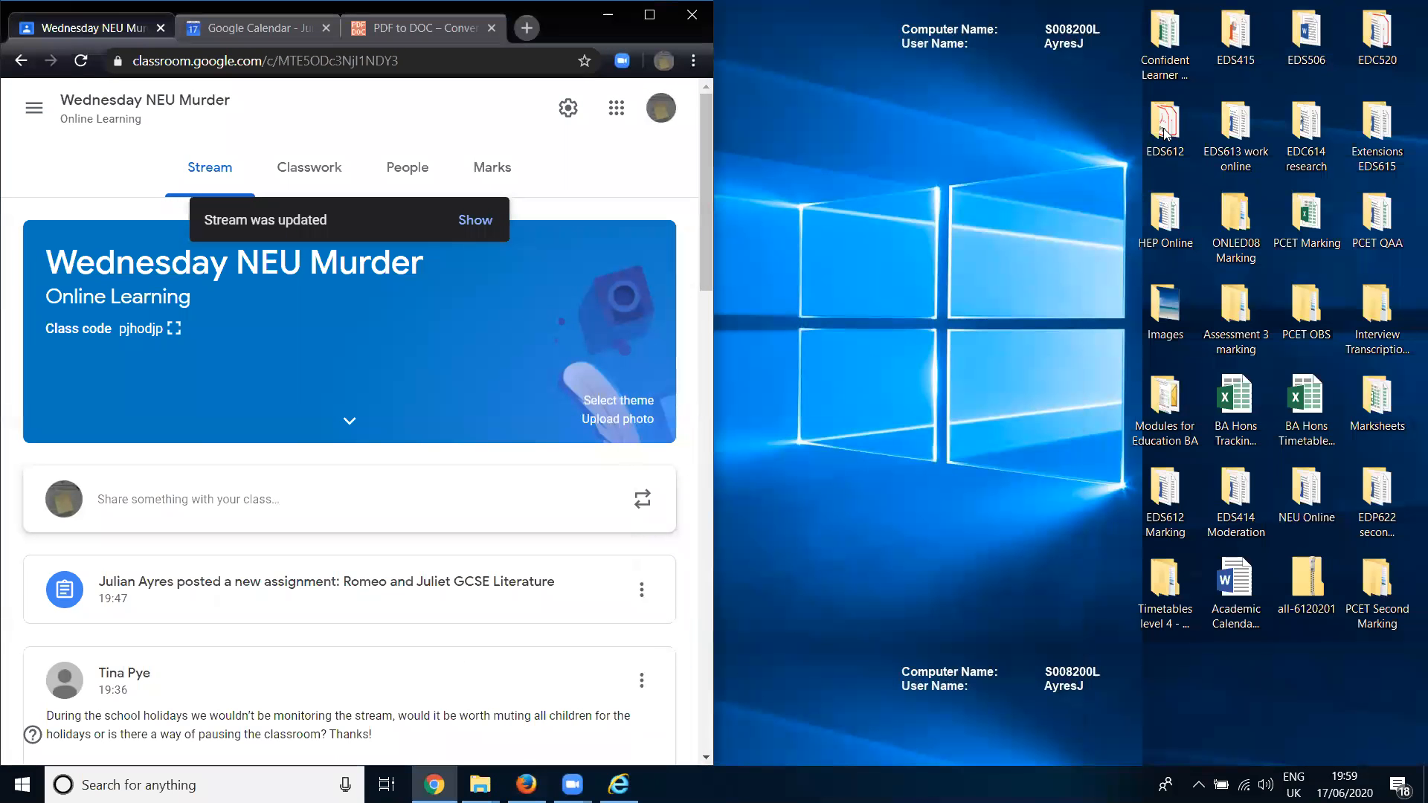
left_click(1158, 380)
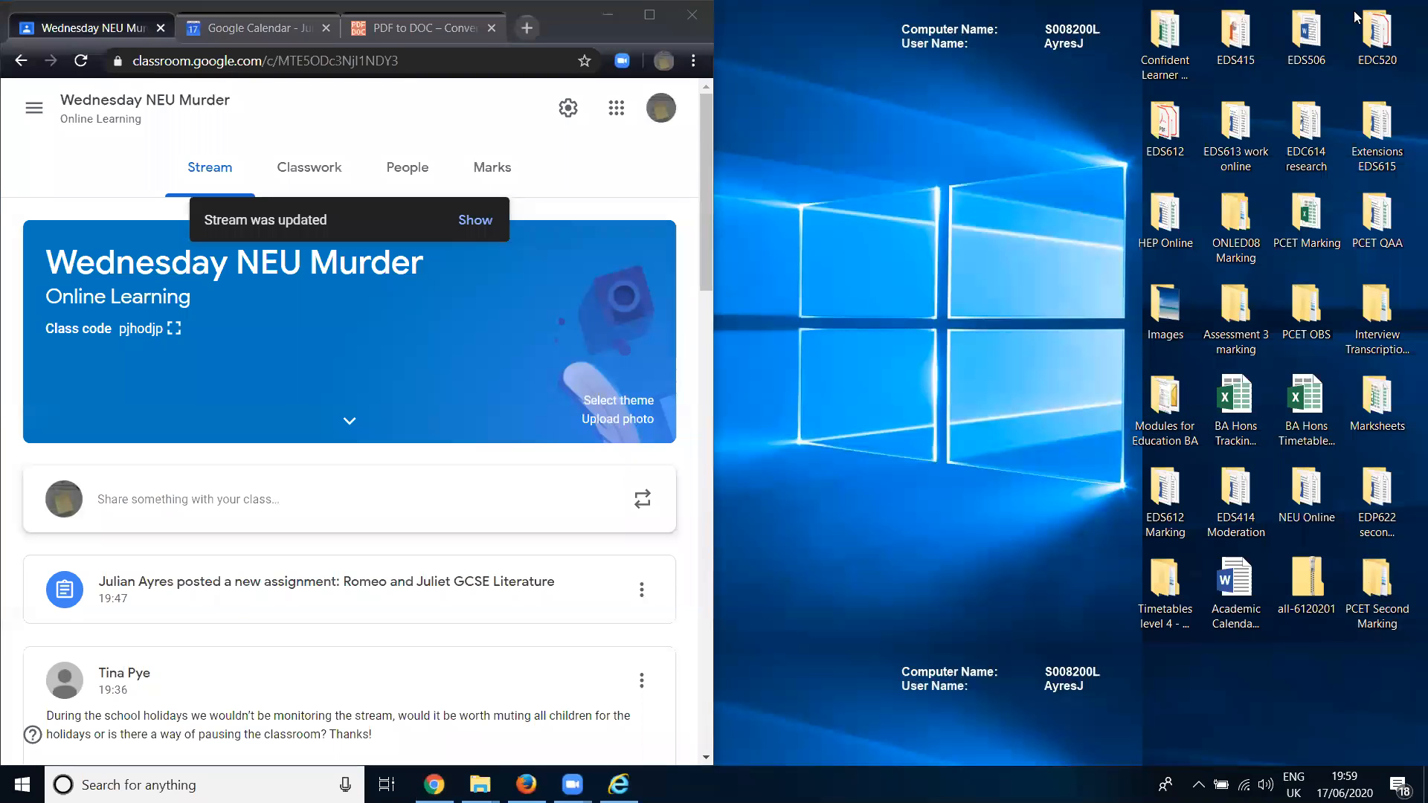
- Open the EDC520 desktop folder, look through its files for a PDF, and close the folder
double_click(1378, 34)
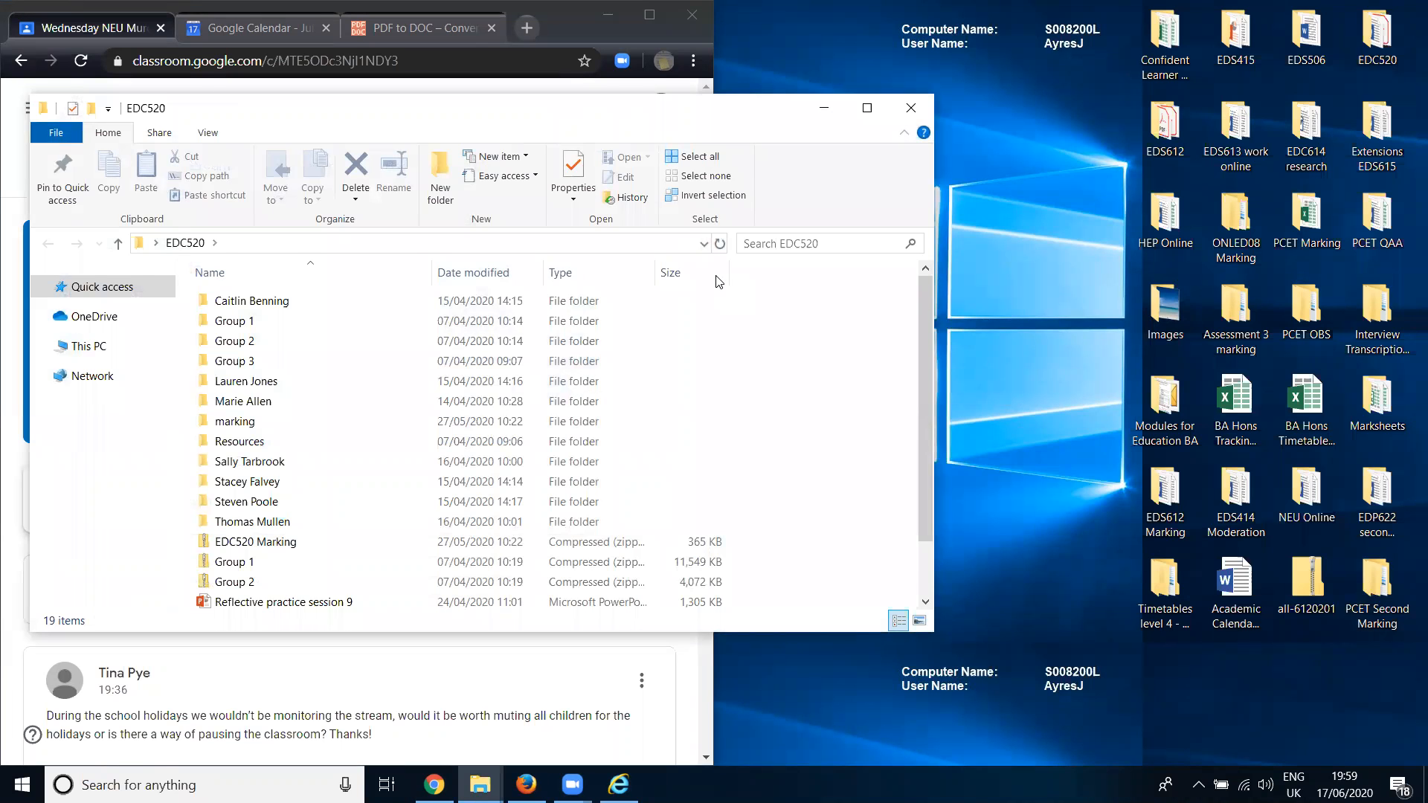
left_click_drag(476, 109, 1159, 140)
scroll(1101, 532, "down", 2)
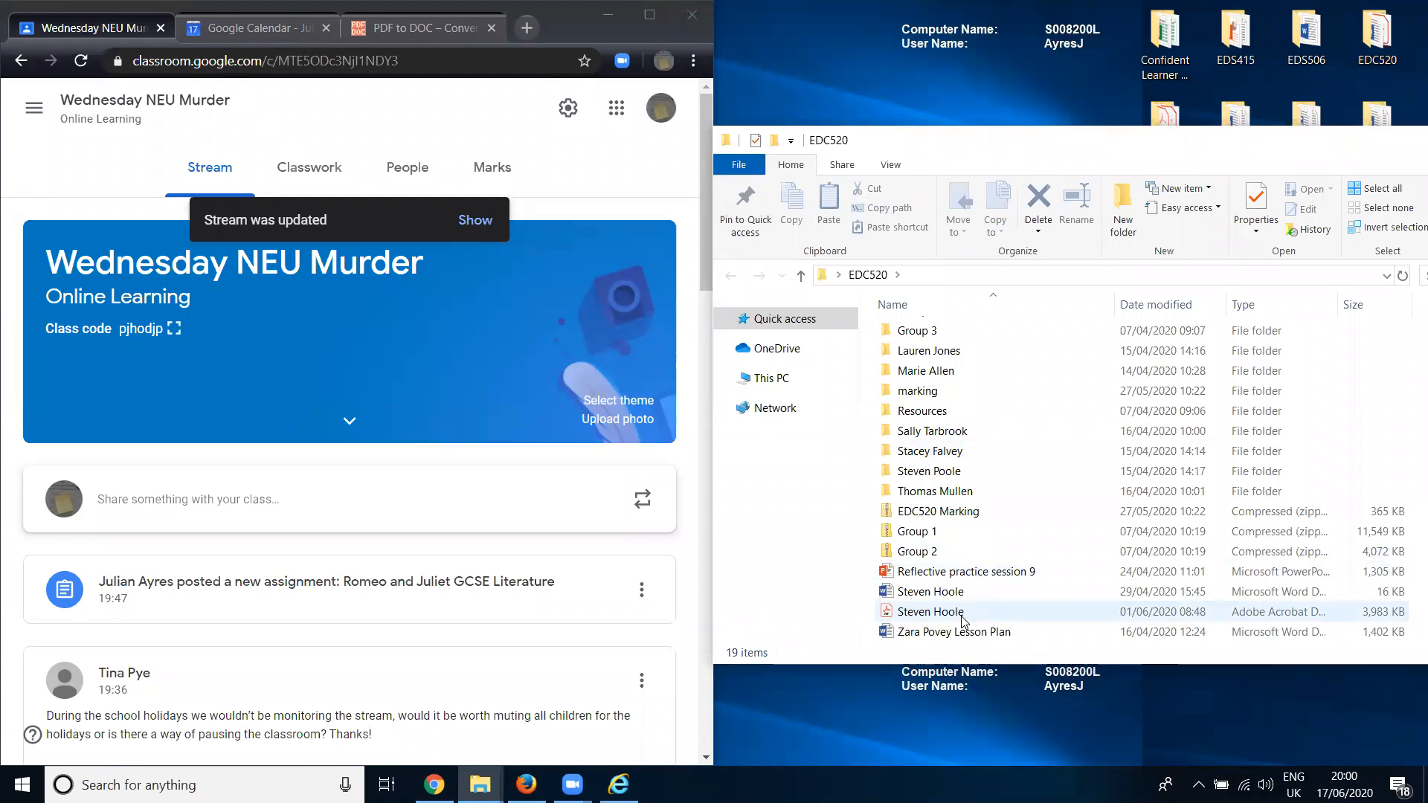
scroll(963, 620, "up", 1)
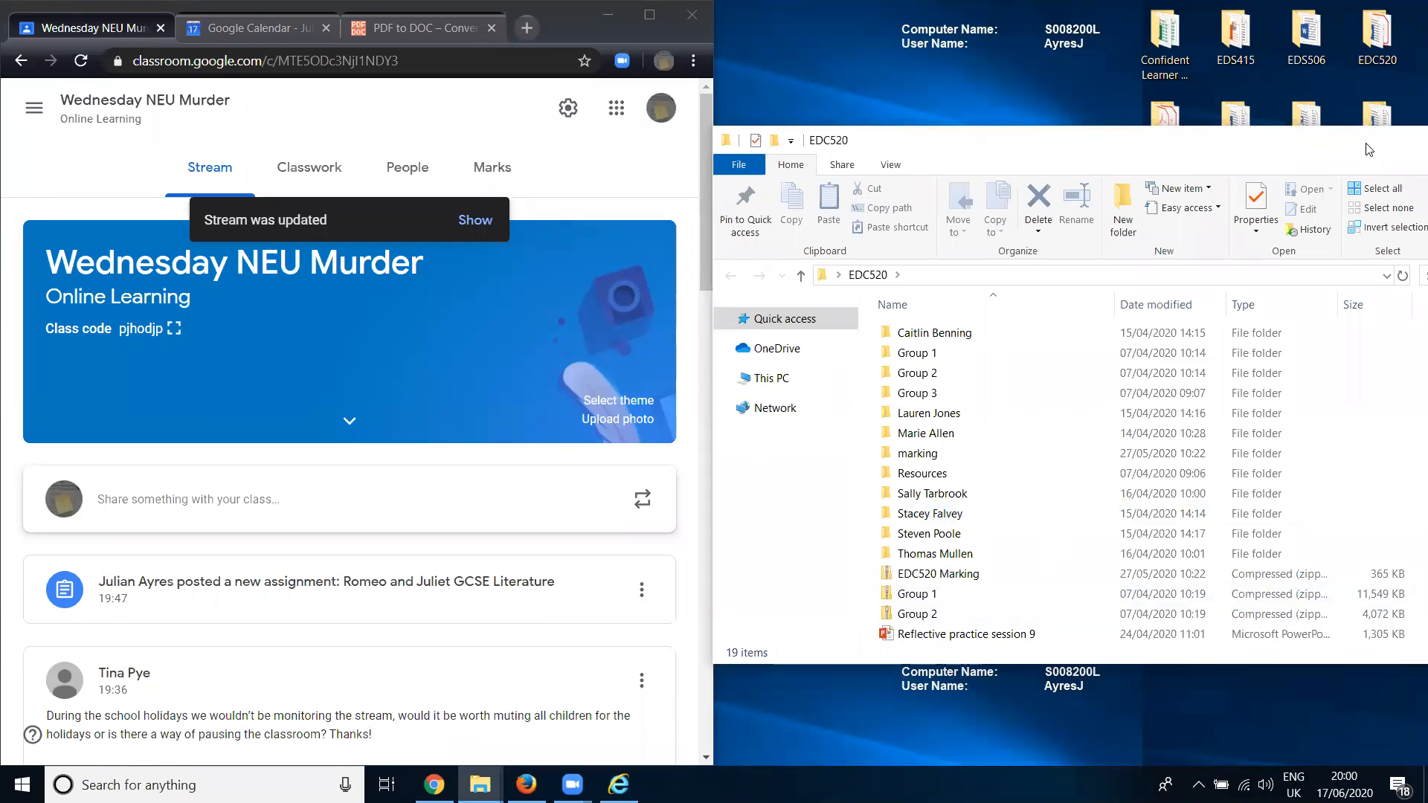
left_click_drag(1370, 150, 1177, 164)
left_click(1407, 153)
- Open the Gamification Journals folder inside the EDS612 desktop folder
double_click(1167, 145)
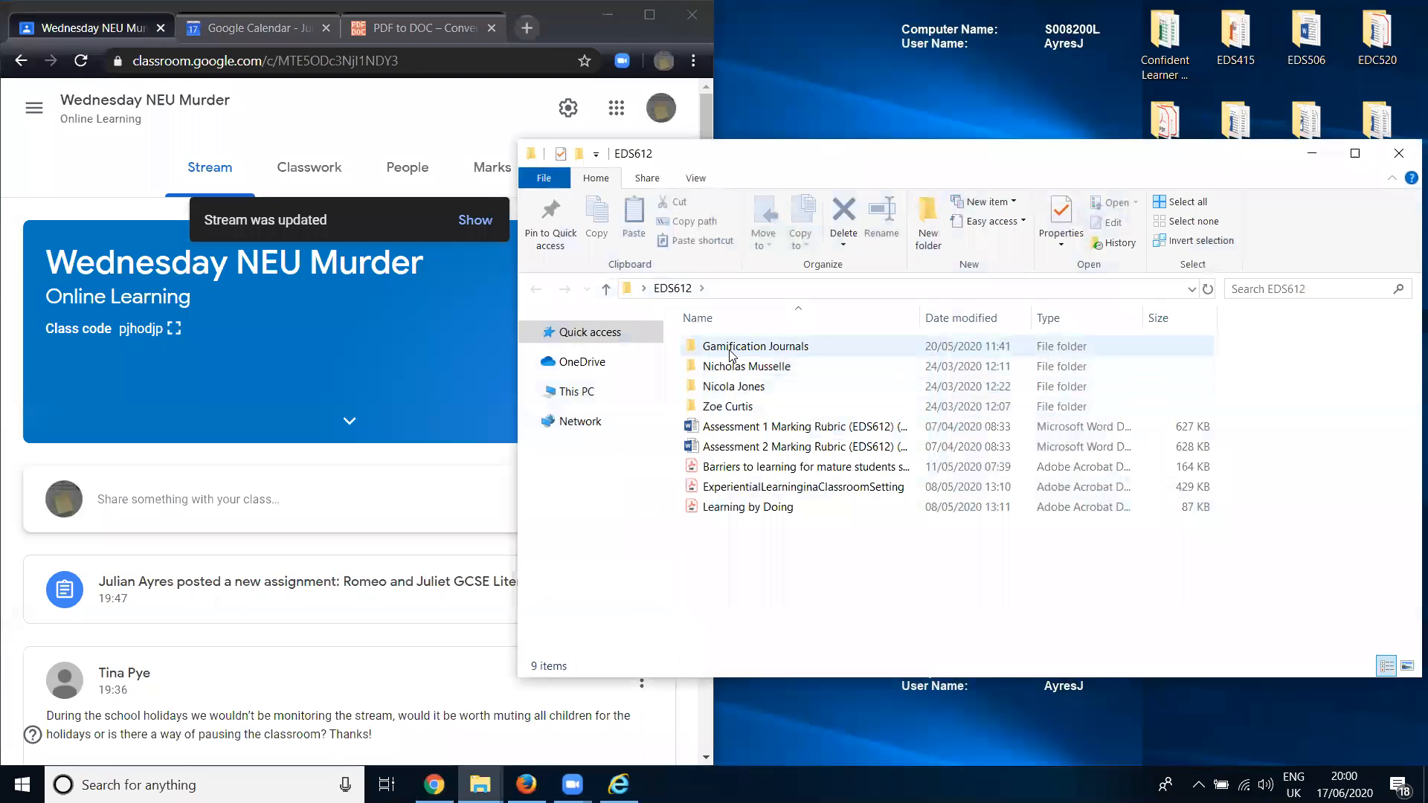
double_click(727, 348)
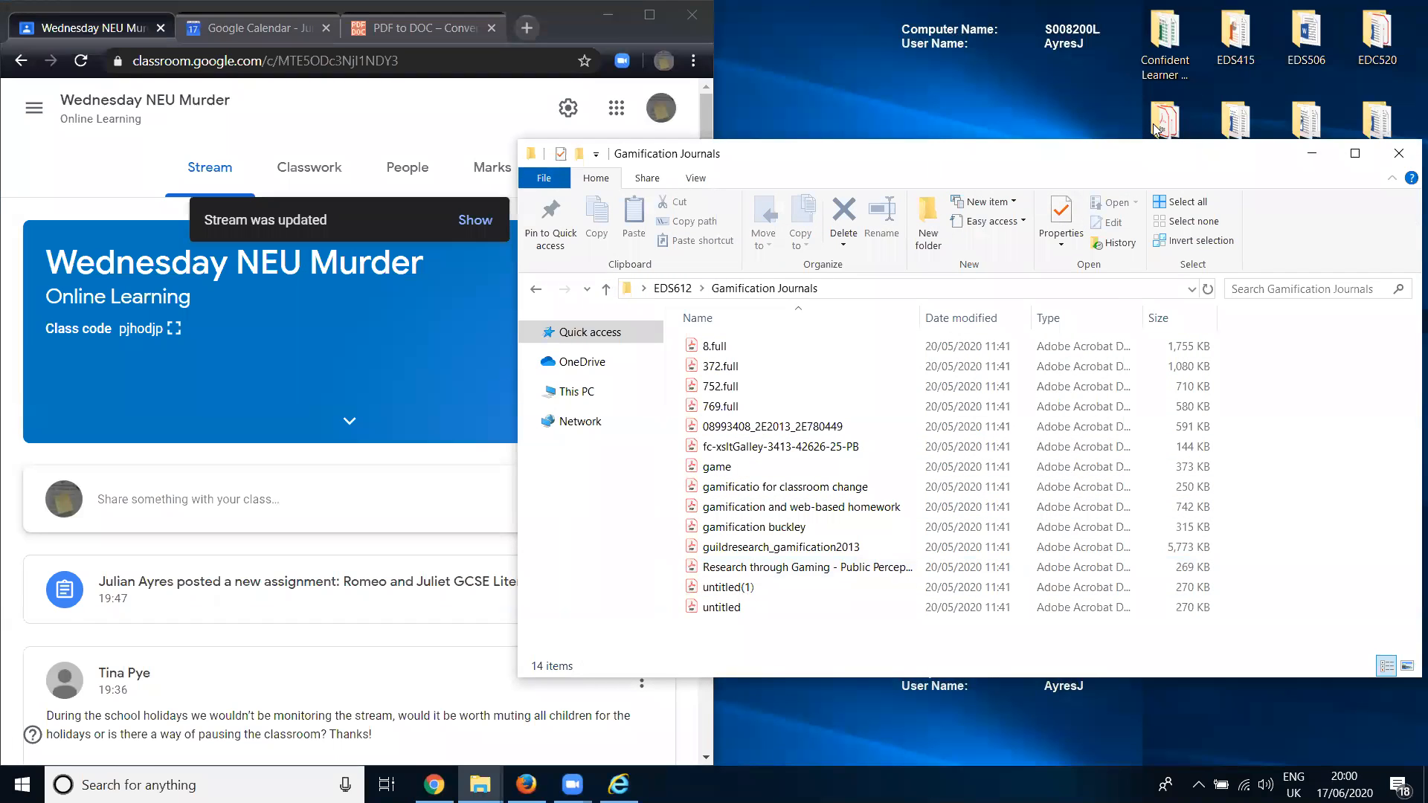
left_click(1006, 162)
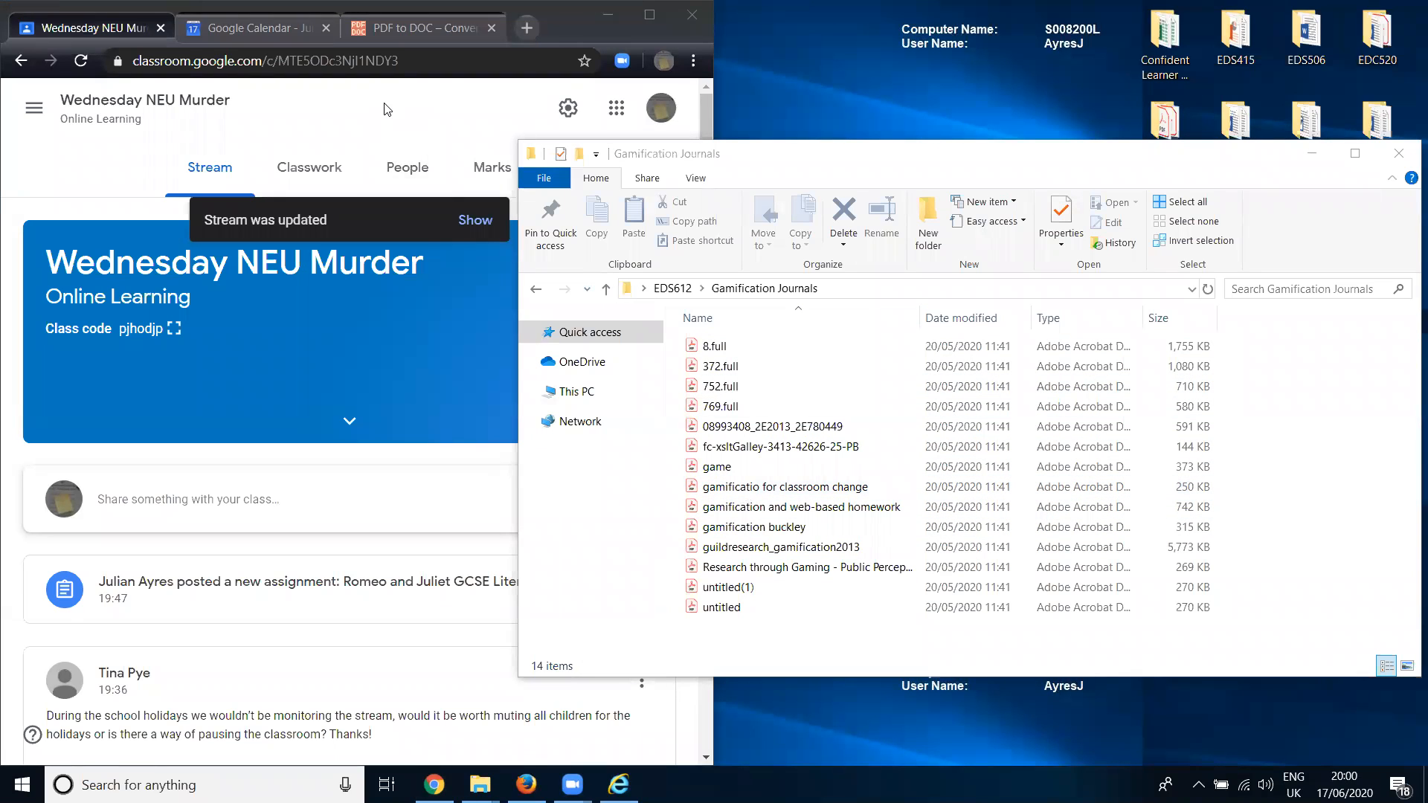
- Copy the pdf2doc.com address and attach it as a link to a new announcement in the class stream
left_click(424, 27)
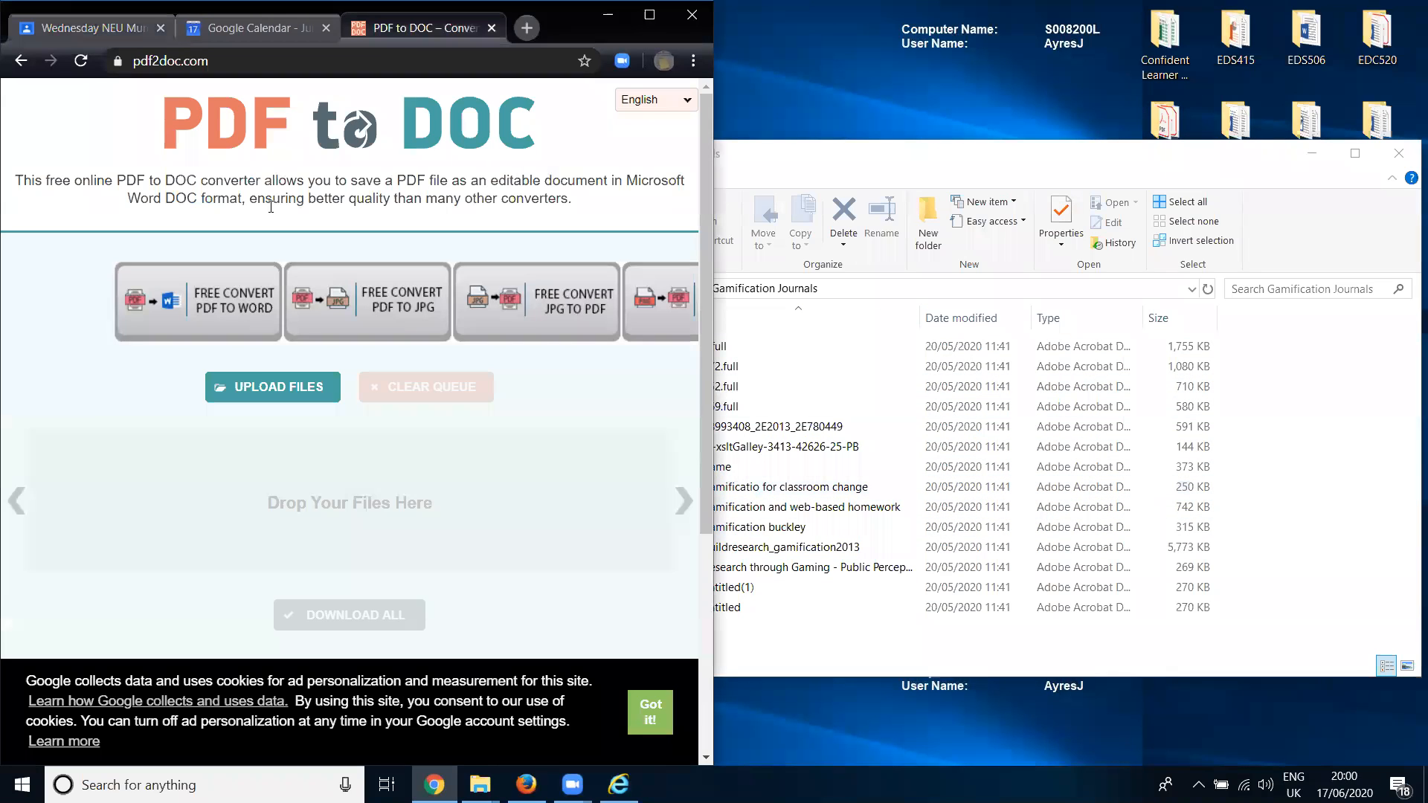
left_click(223, 59)
key("ctrl+c")
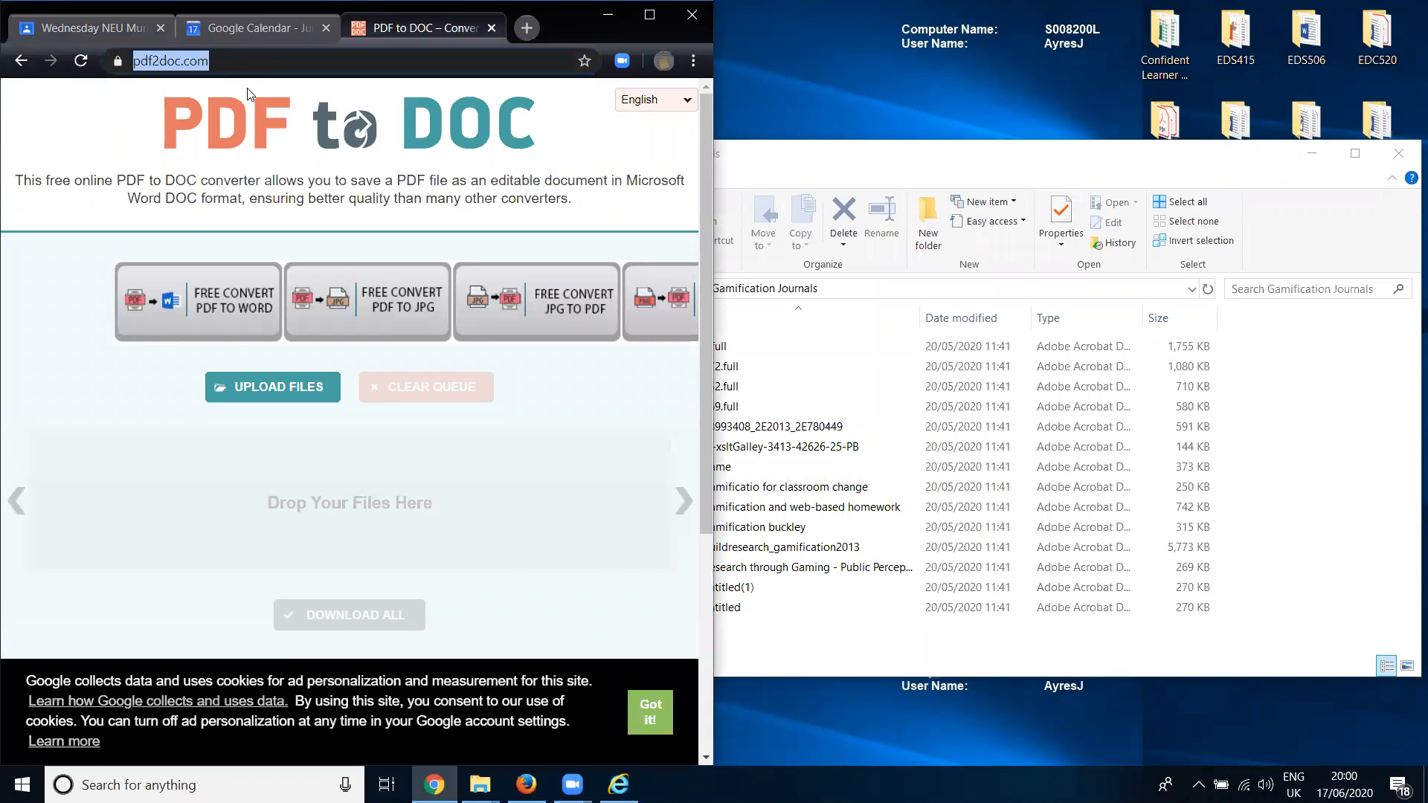
left_click(113, 33)
left_click(274, 521)
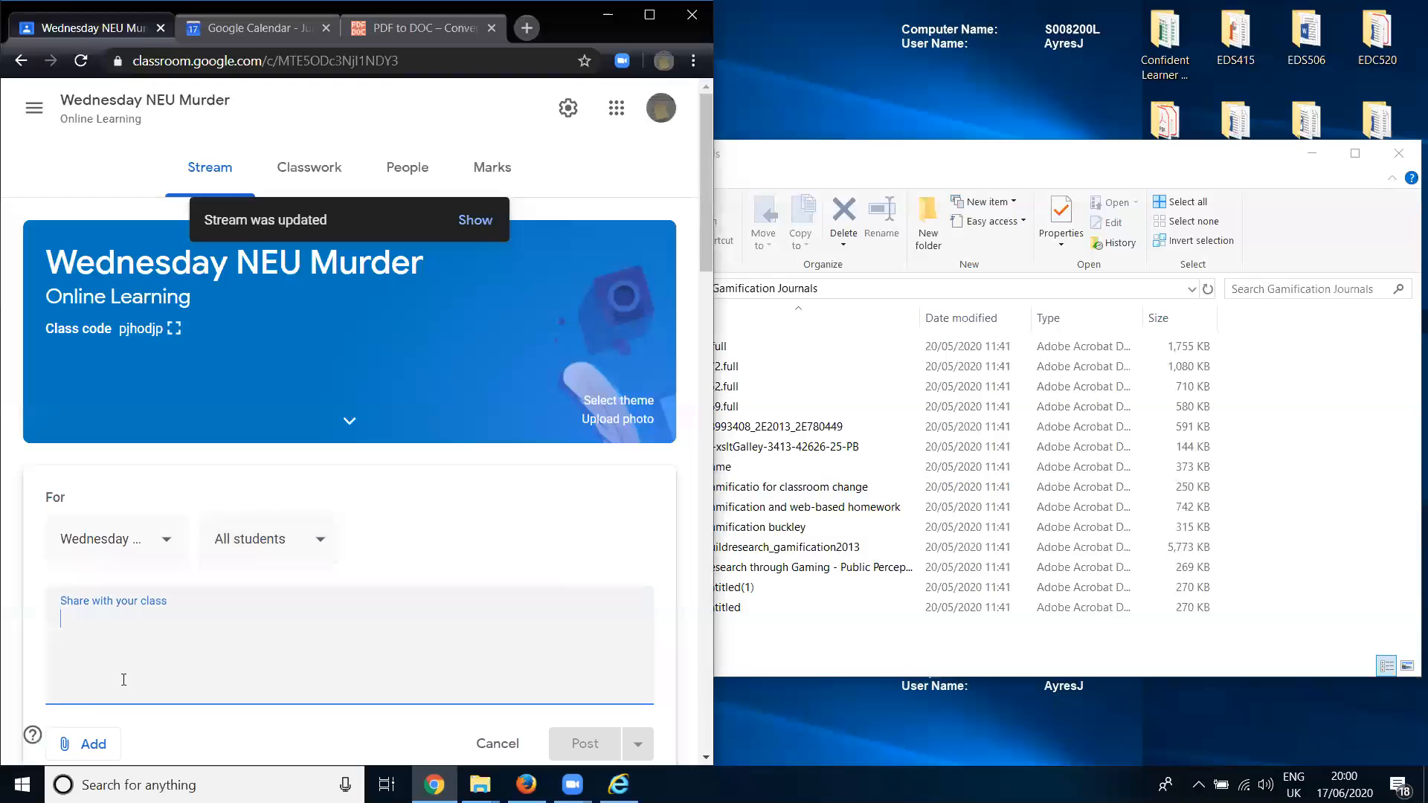
left_click(82, 746)
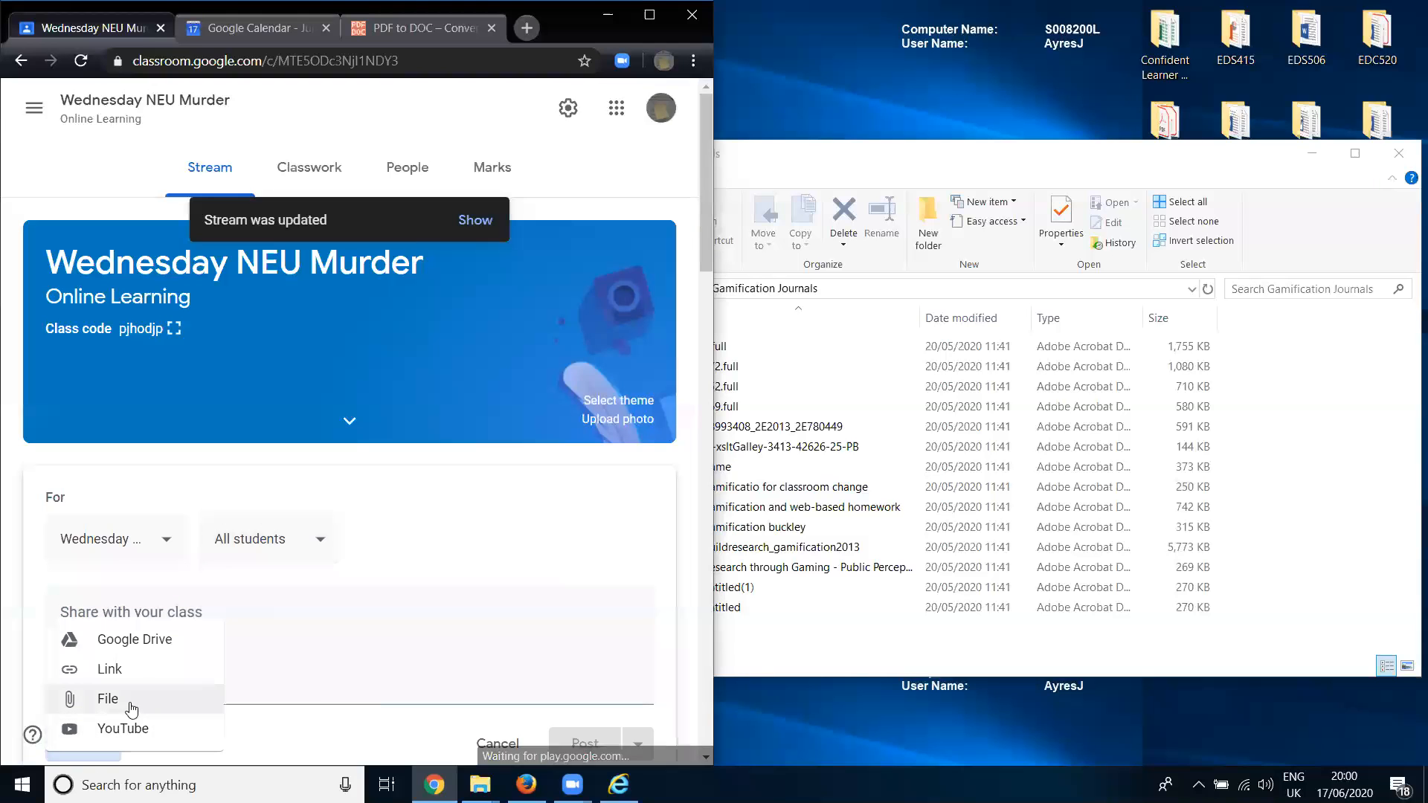
left_click(160, 674)
key("ctrl+v")
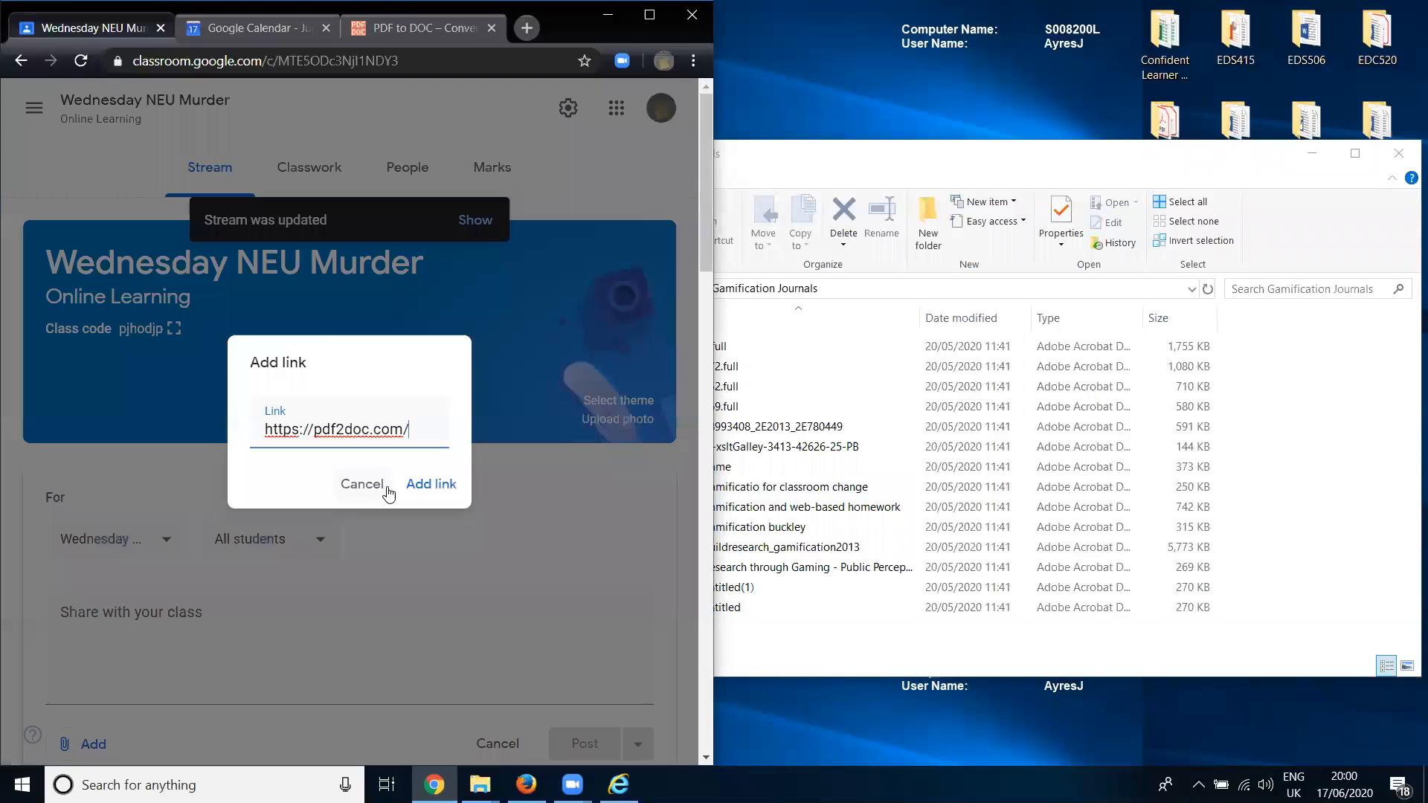
left_click(447, 485)
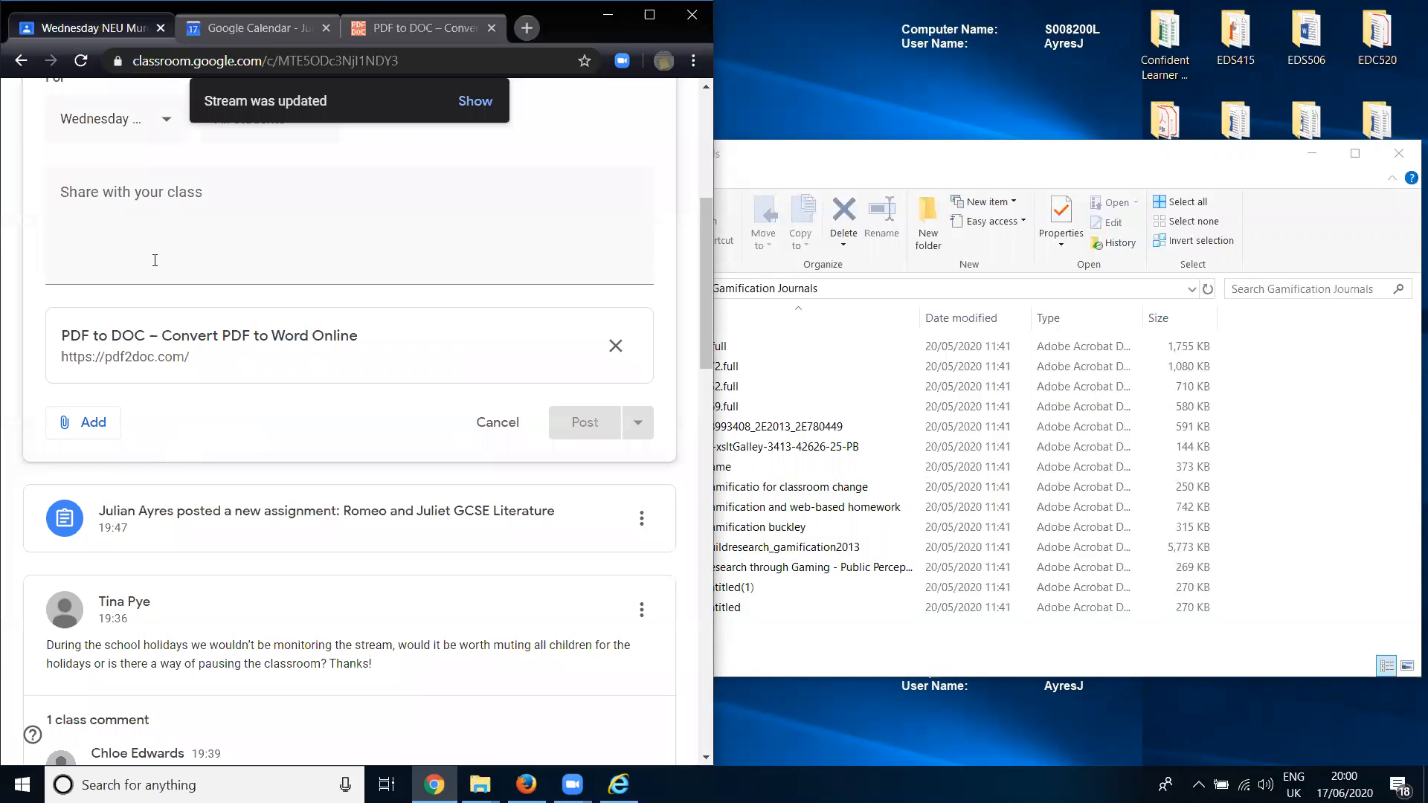
- Write "How to convert a PDF to Word" as the announcement text and post it to the class
left_click(411, 240)
type("How to convert a PDF to")
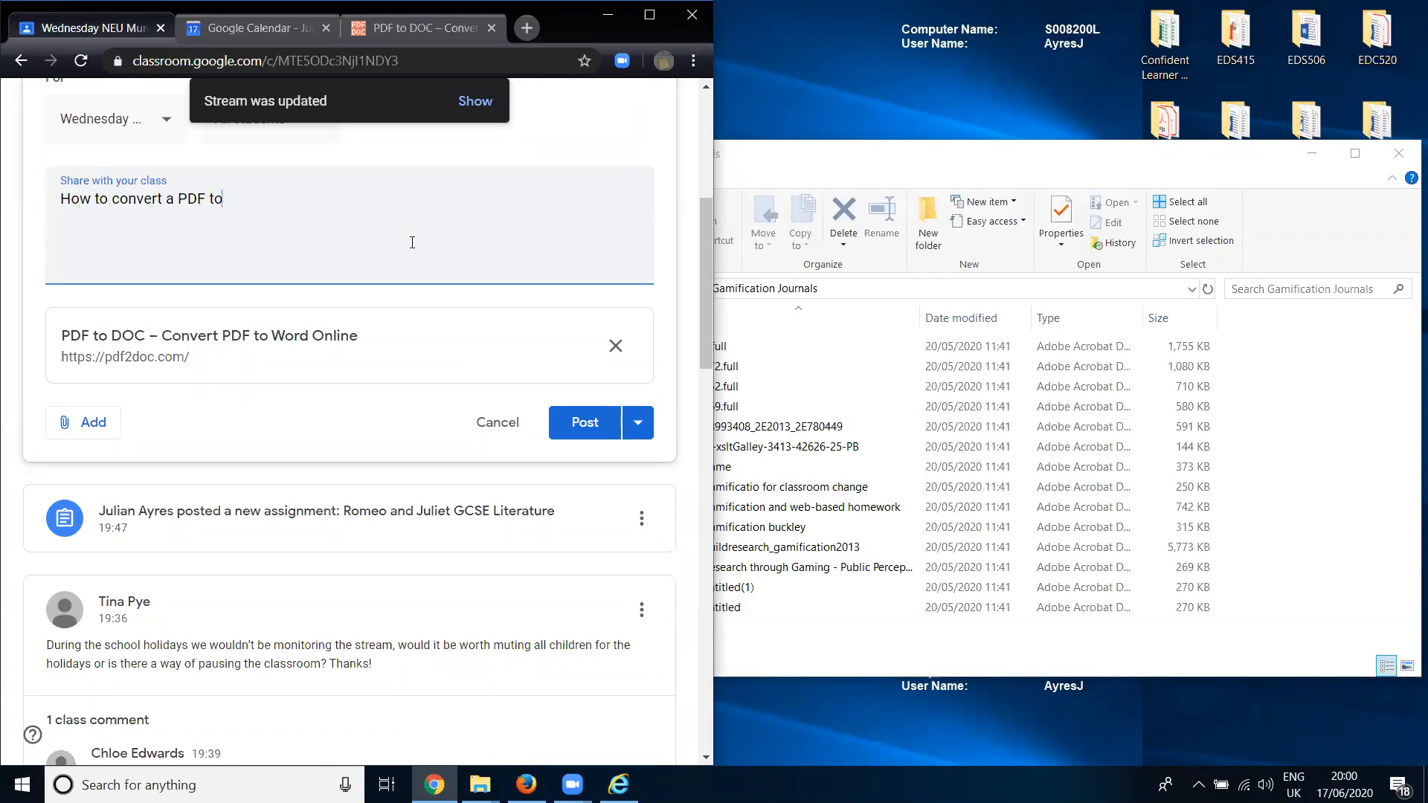
type("o Word")
left_click(588, 425)
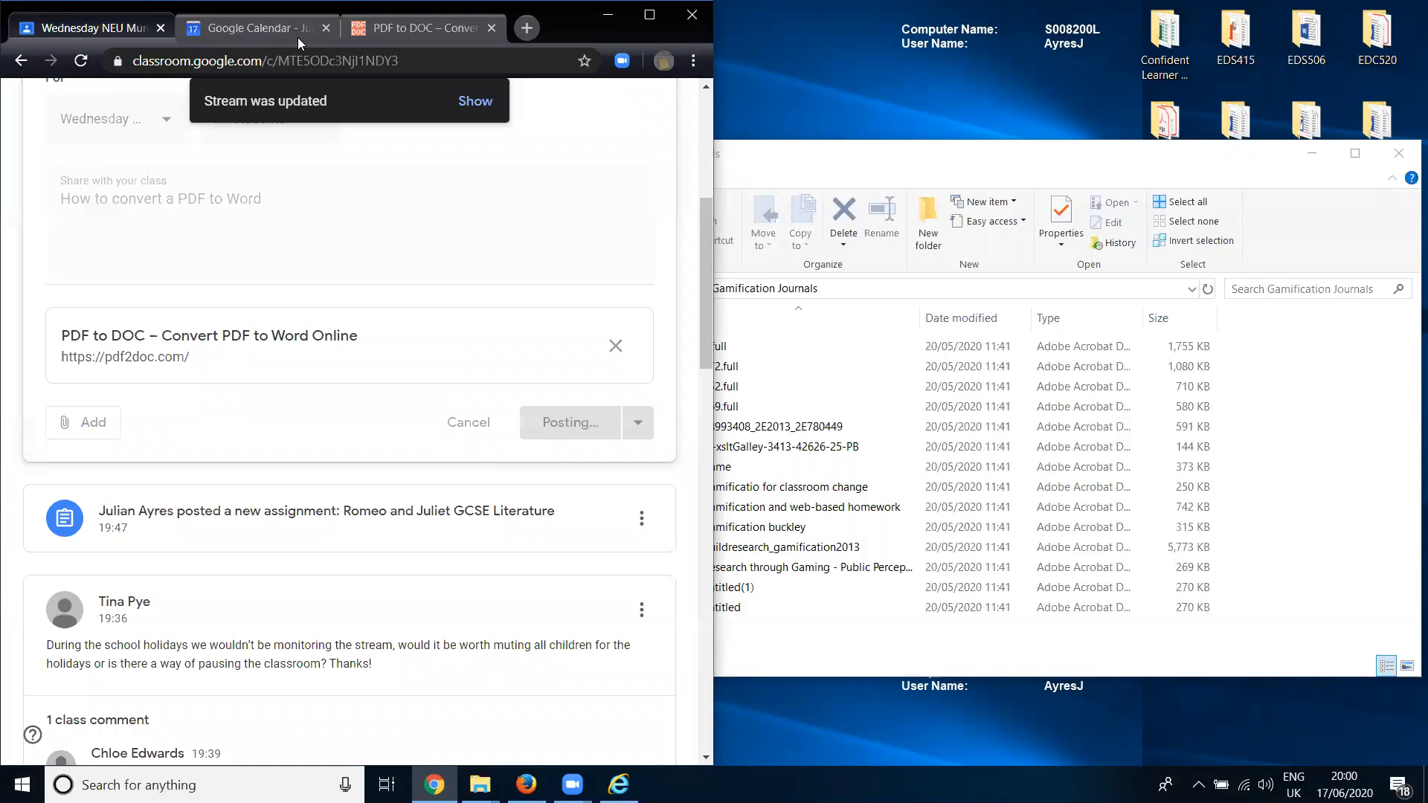
- Close the Google Calendar page, maximise the browser on the PDF converter site, and switch it to PDF to DOCX conversion
left_click(323, 29)
left_click(280, 31)
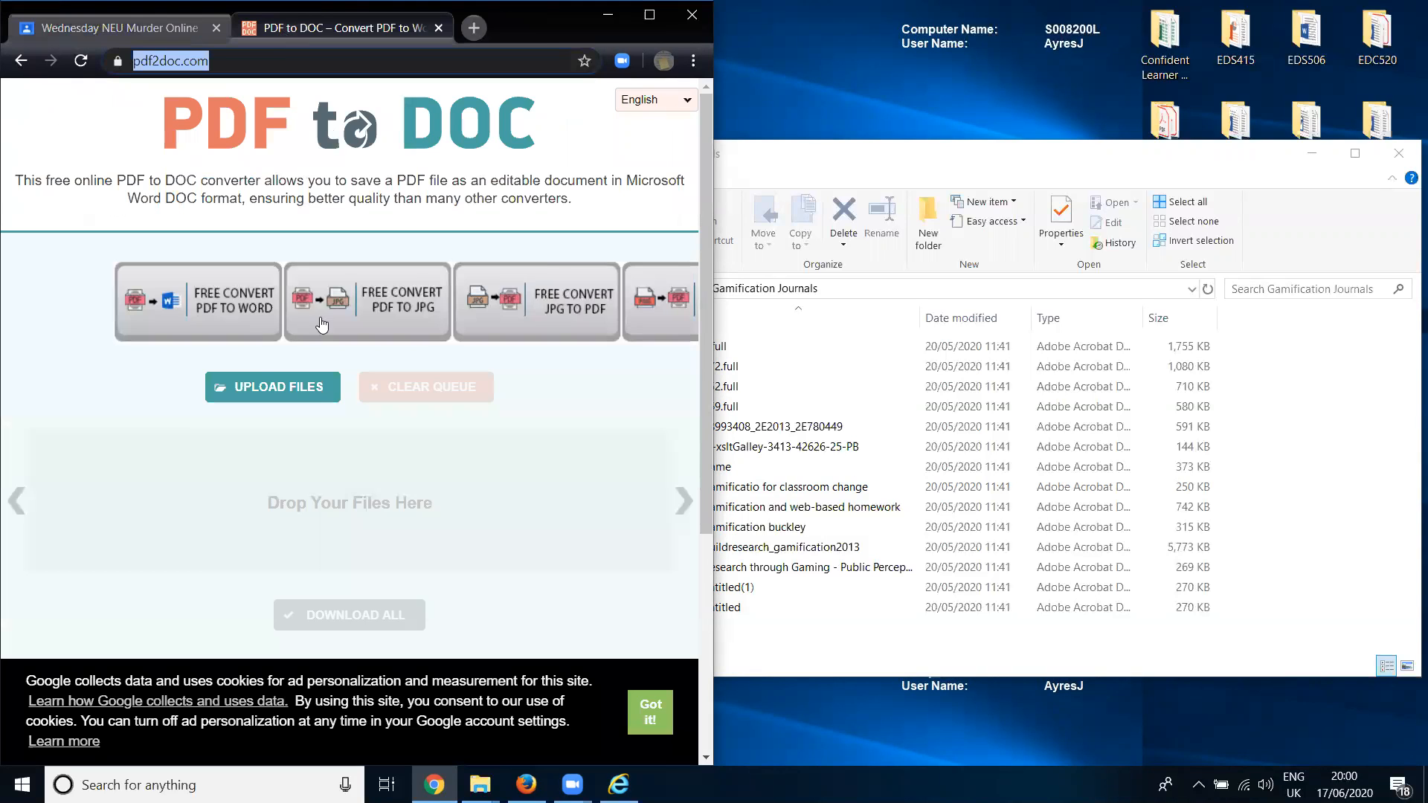
left_click(650, 14)
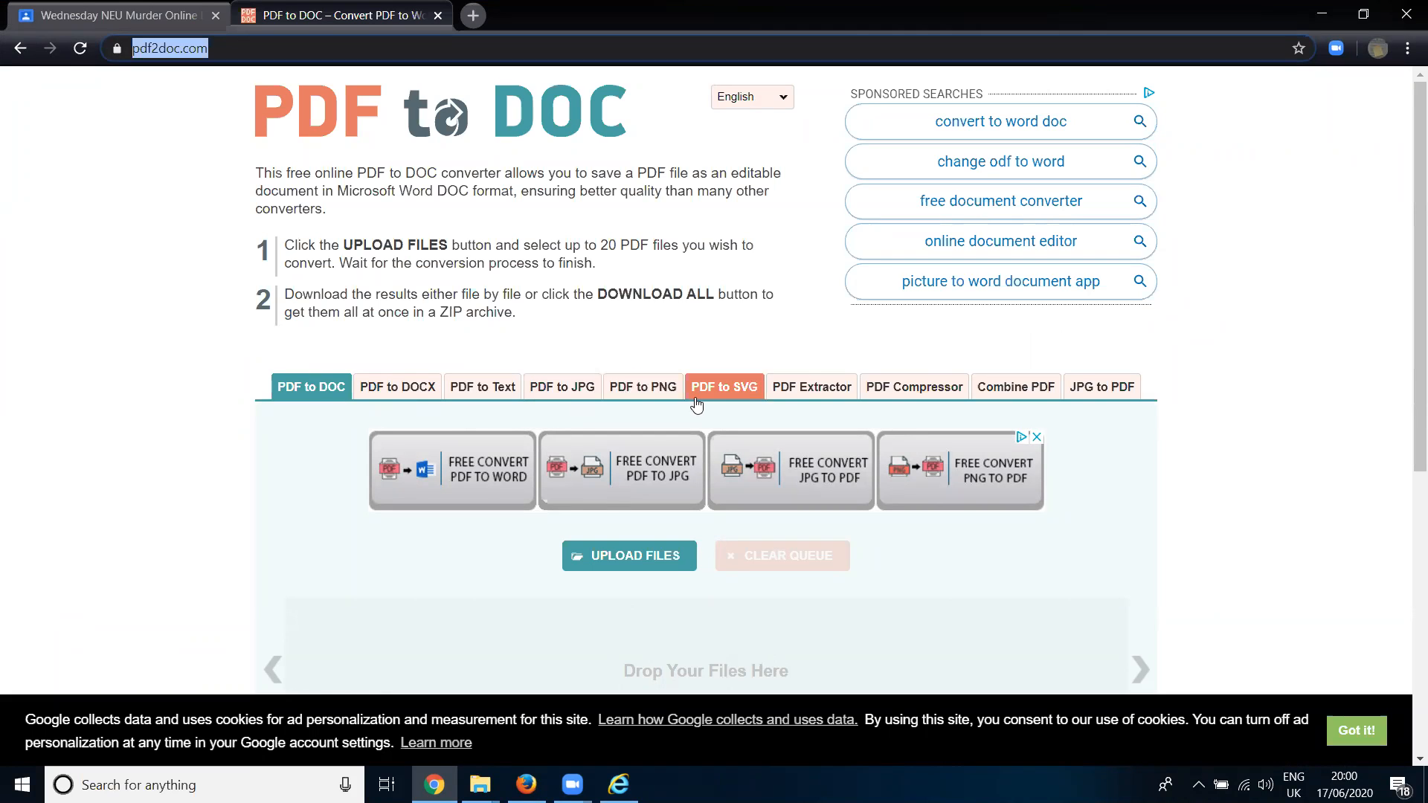
scroll(379, 408, "down", 2)
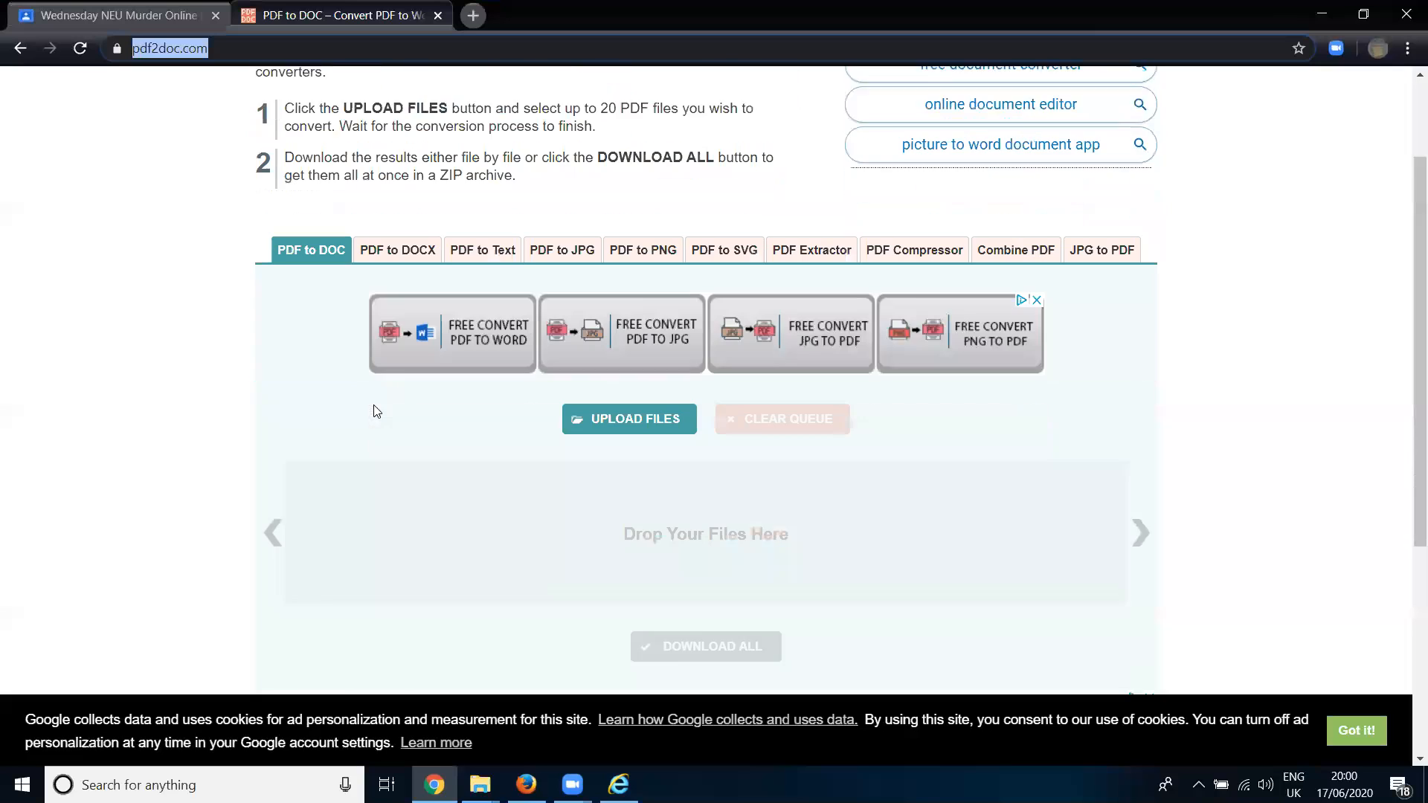
left_click(371, 204)
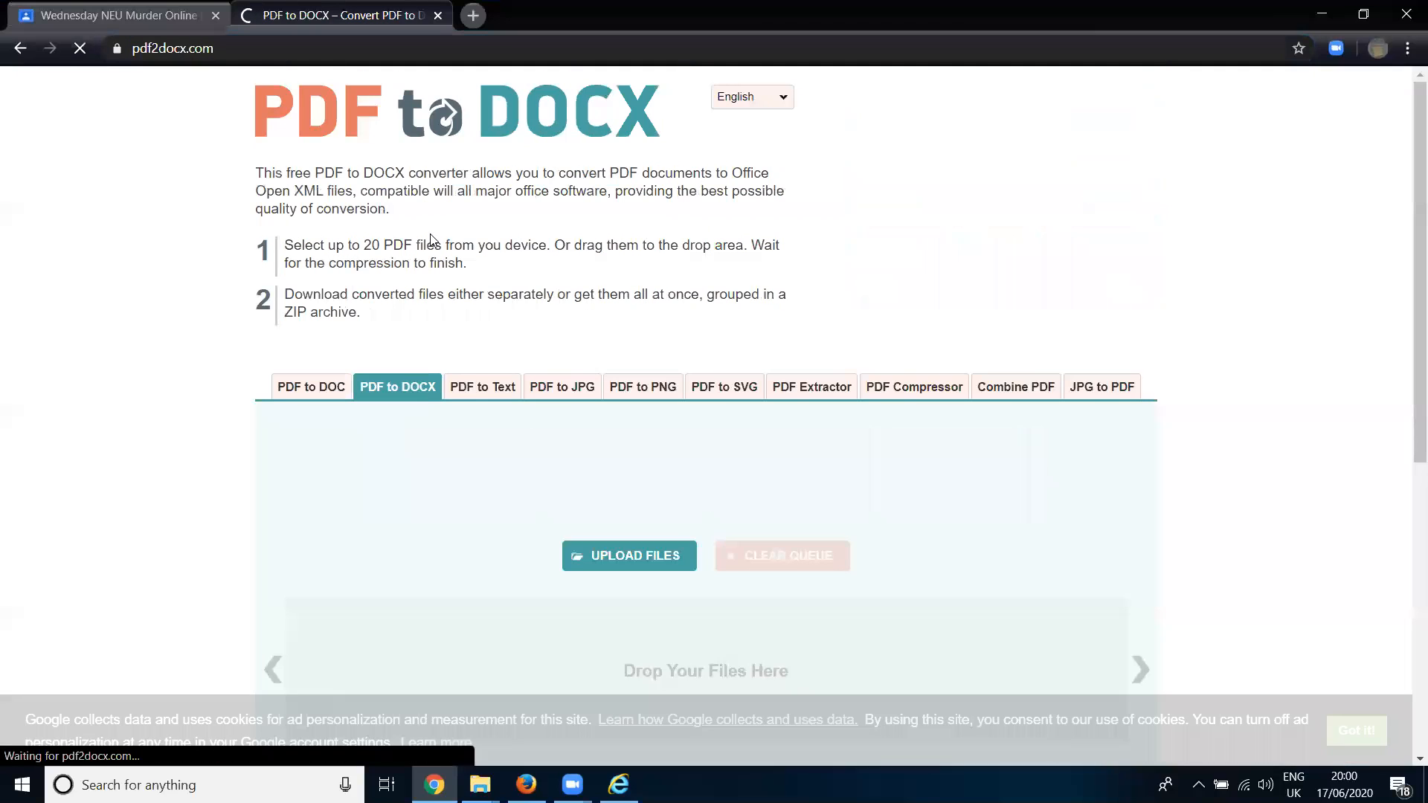
scroll(959, 463, "down", 2)
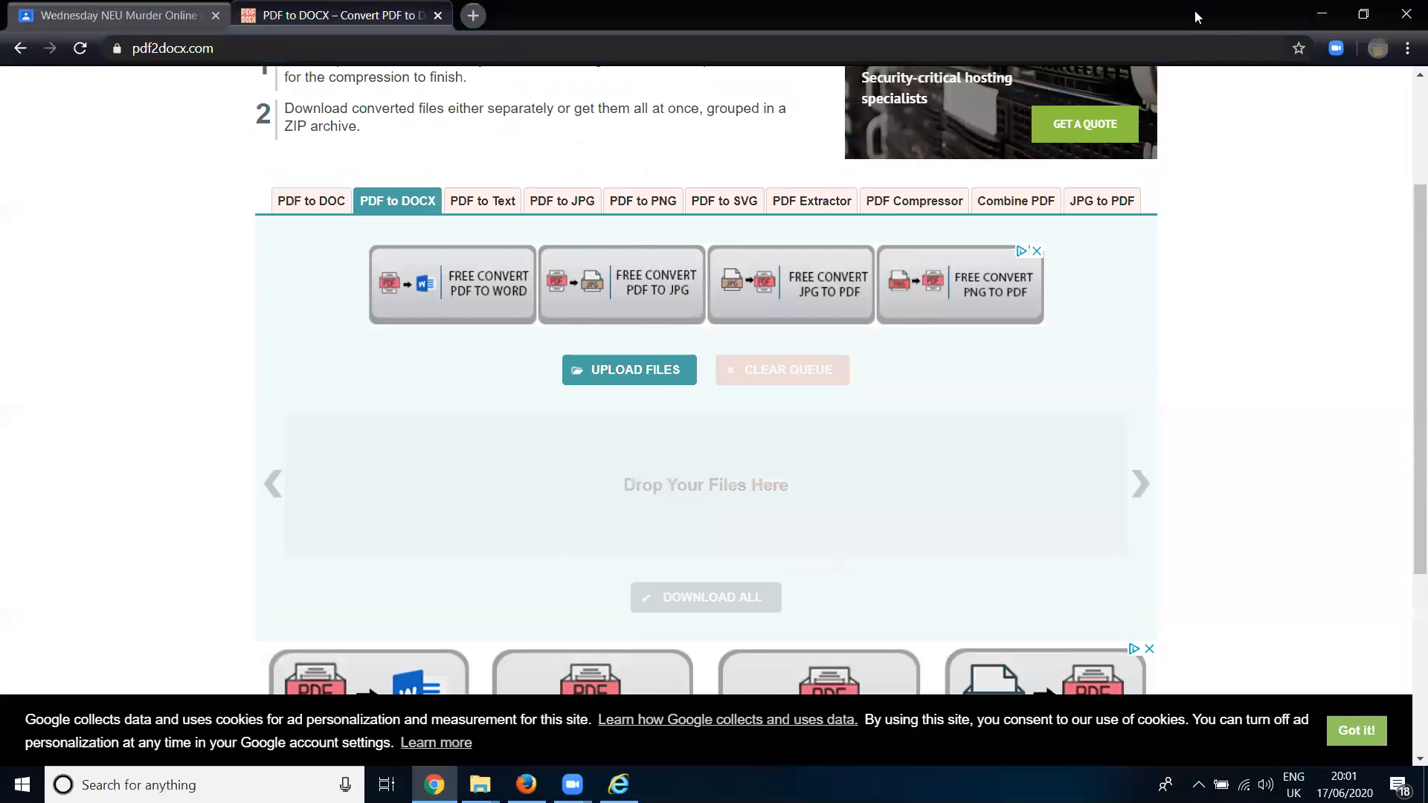
- Convert the PDF "gamificatio for classroom change" from the Gamification Journals folder to DOCX and download the converted file
key("super+Left")
left_click(922, 221)
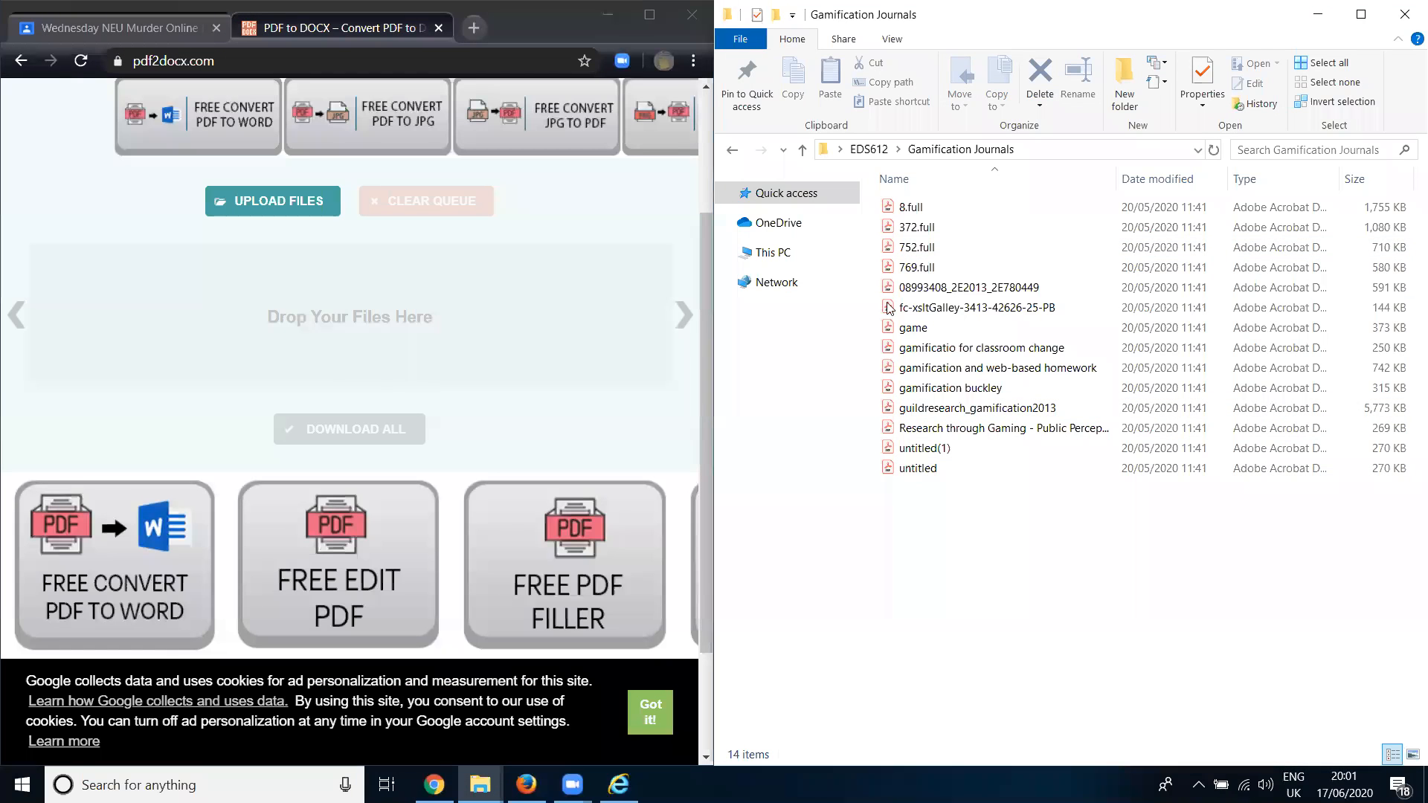
left_click_drag(929, 348, 340, 357)
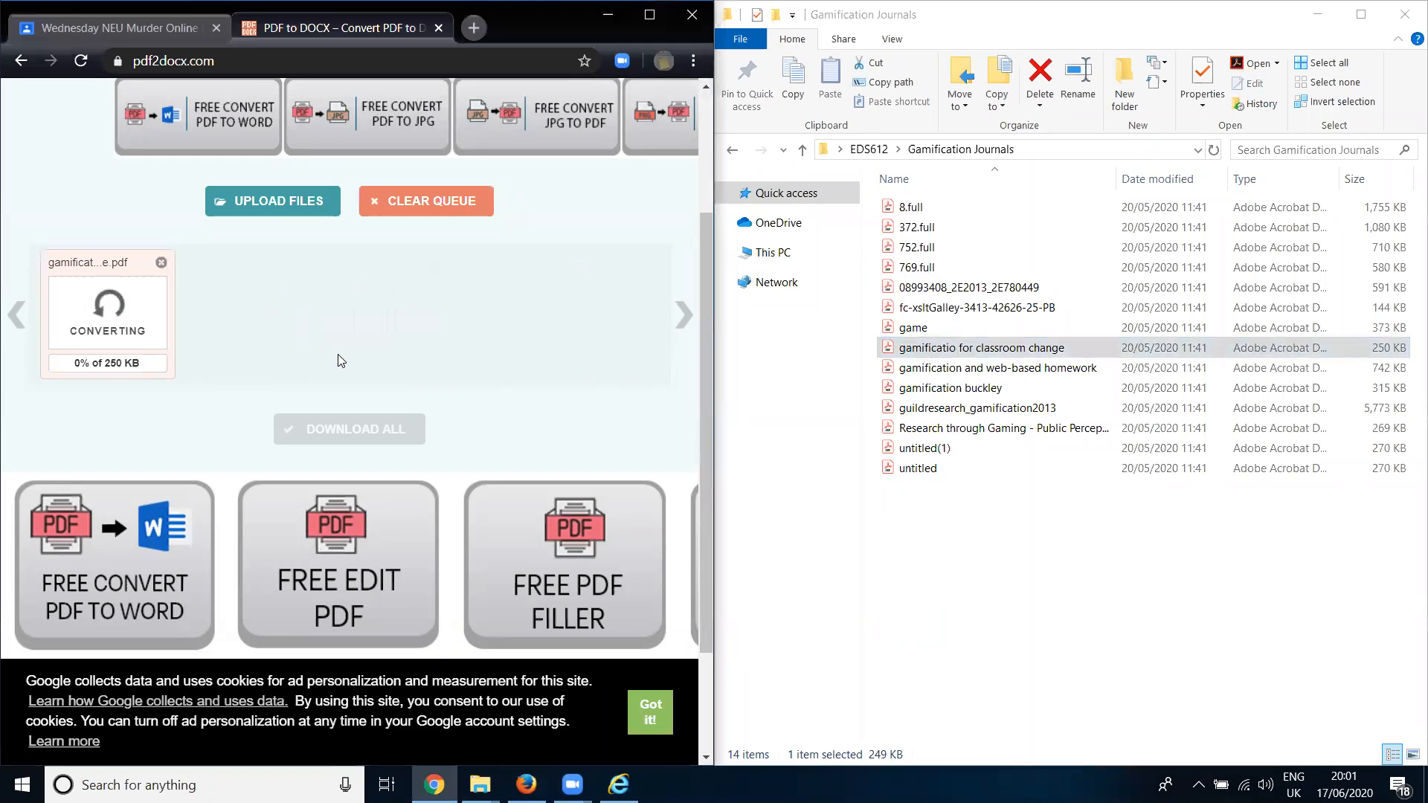
left_click(649, 14)
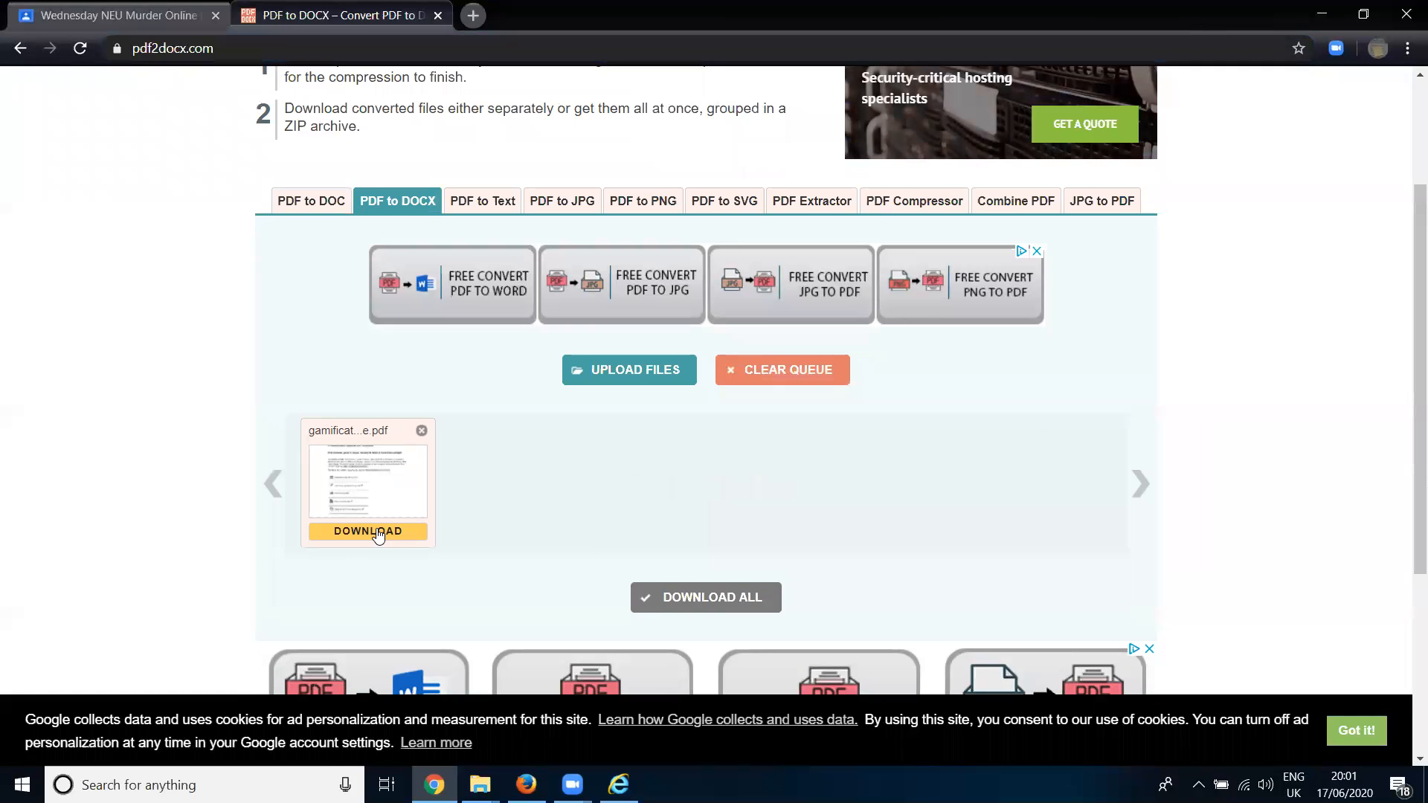
scroll(783, 450, "down", 1)
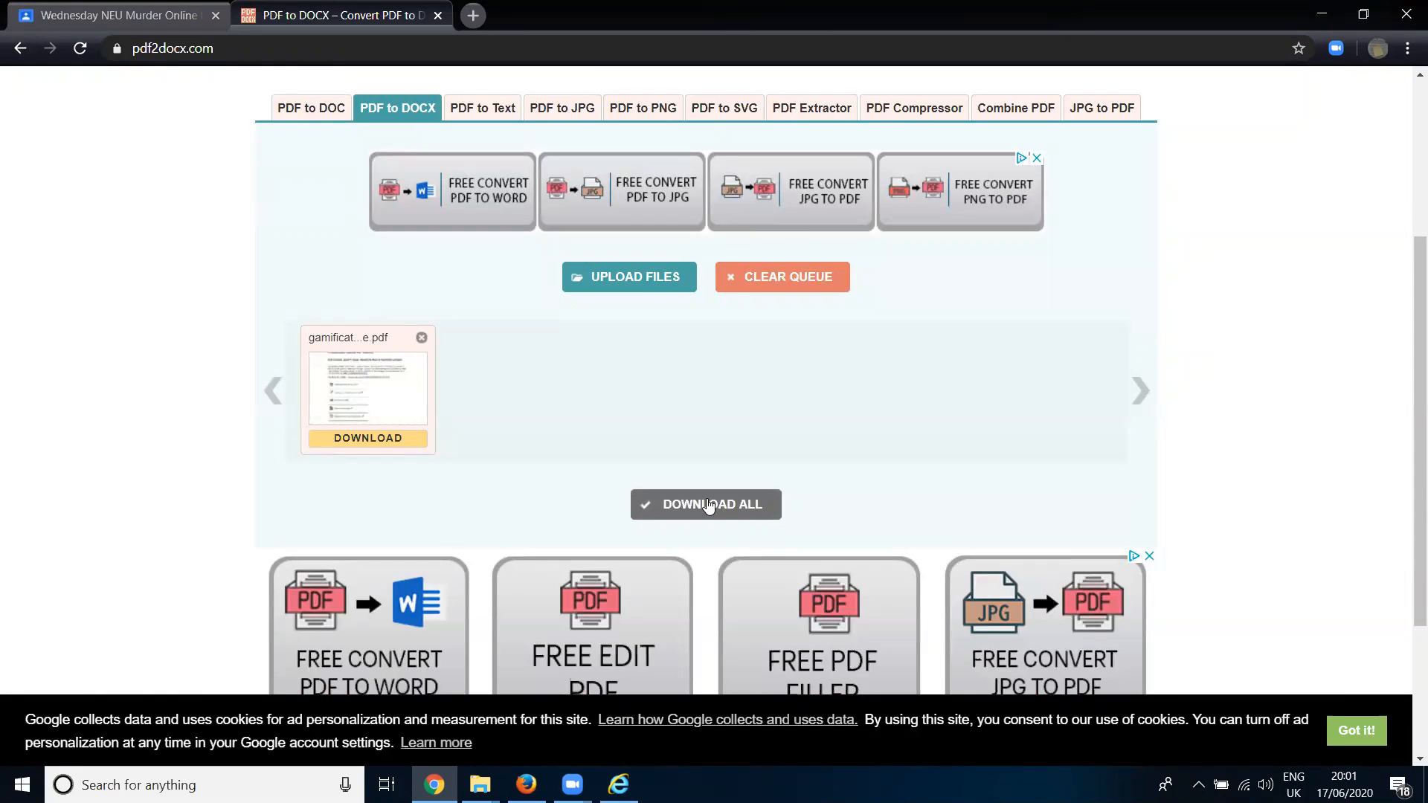
left_click(389, 439)
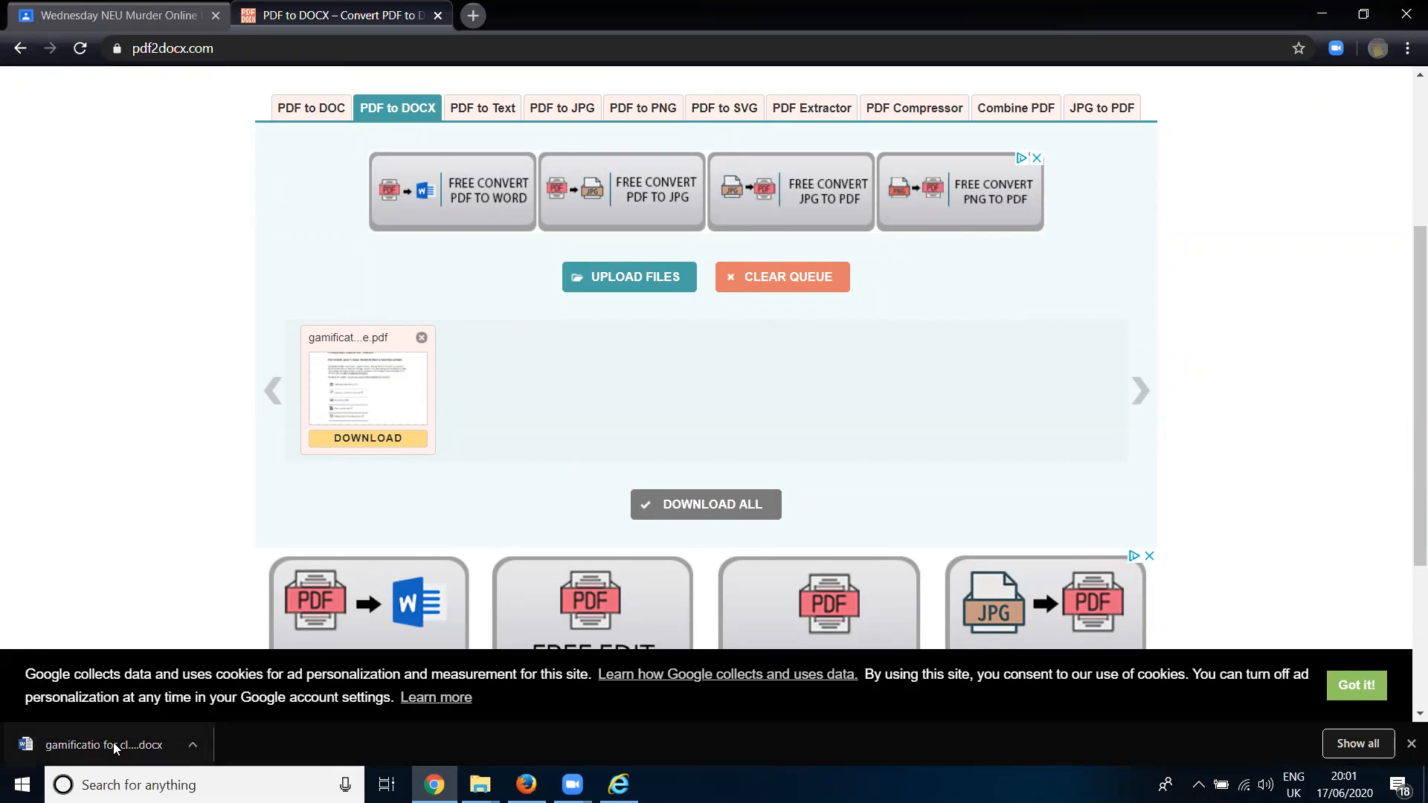
- Open the downloaded DOCX file in Word, enable editing, and look through its first pages
left_click(111, 744)
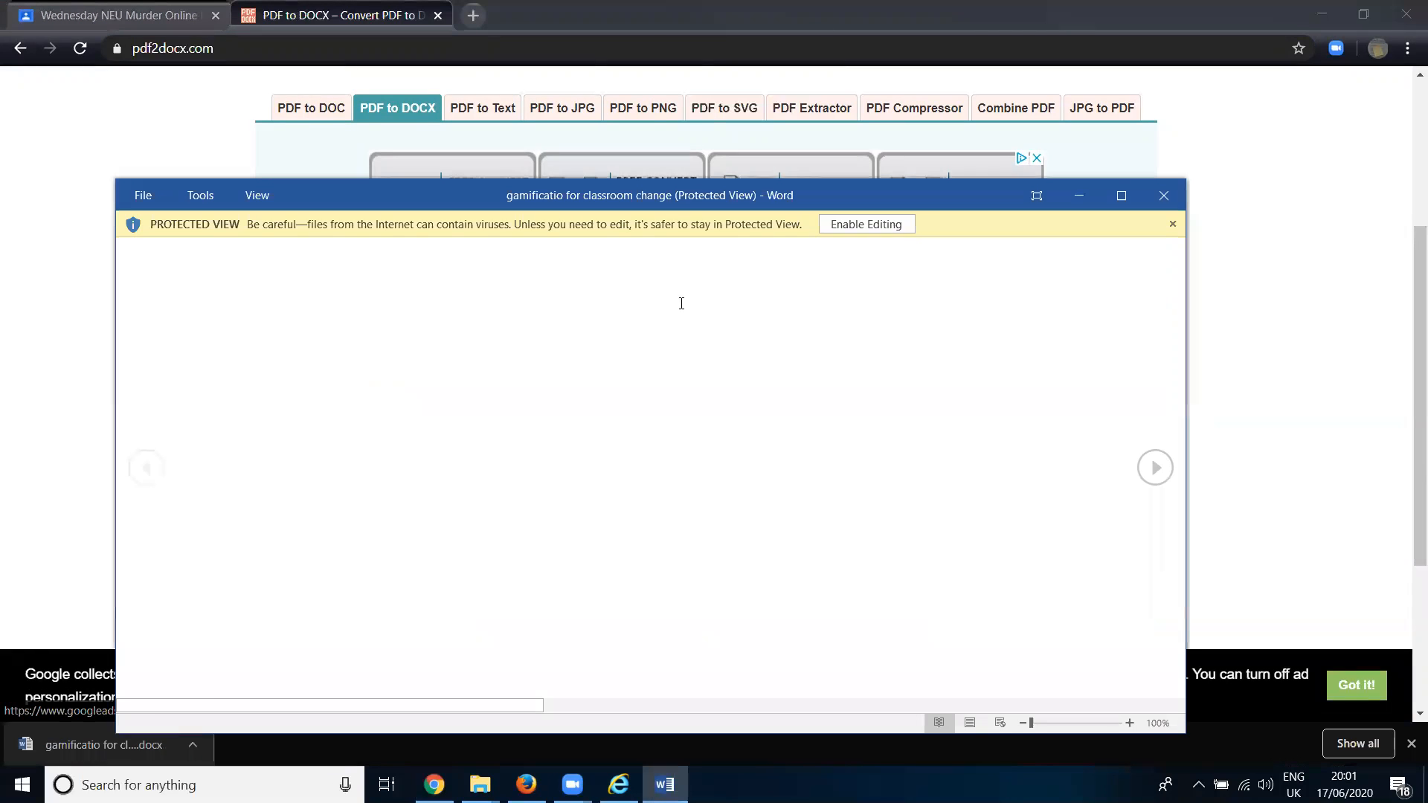
left_click(862, 223)
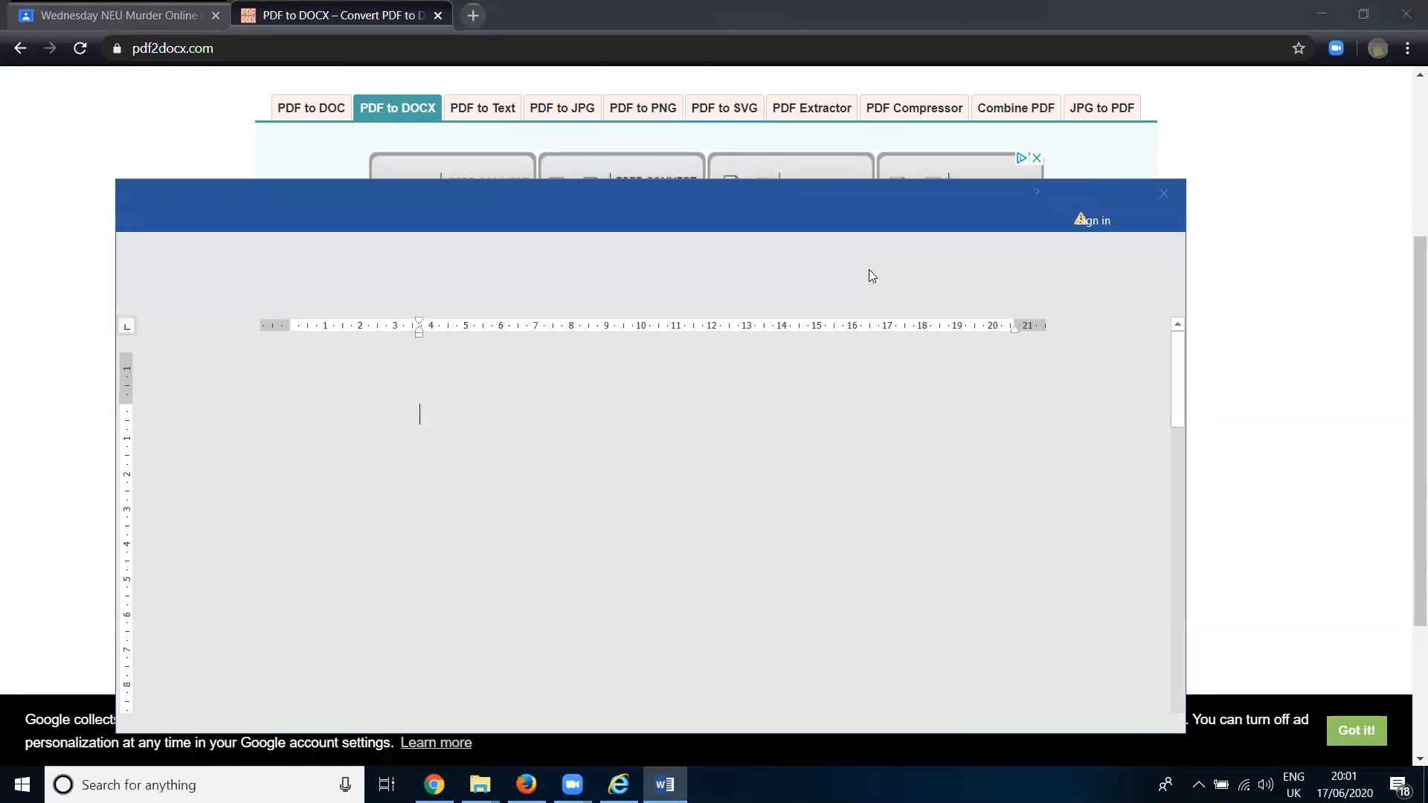
scroll(713, 480, "down", 5)
scroll(713, 480, "down", 15)
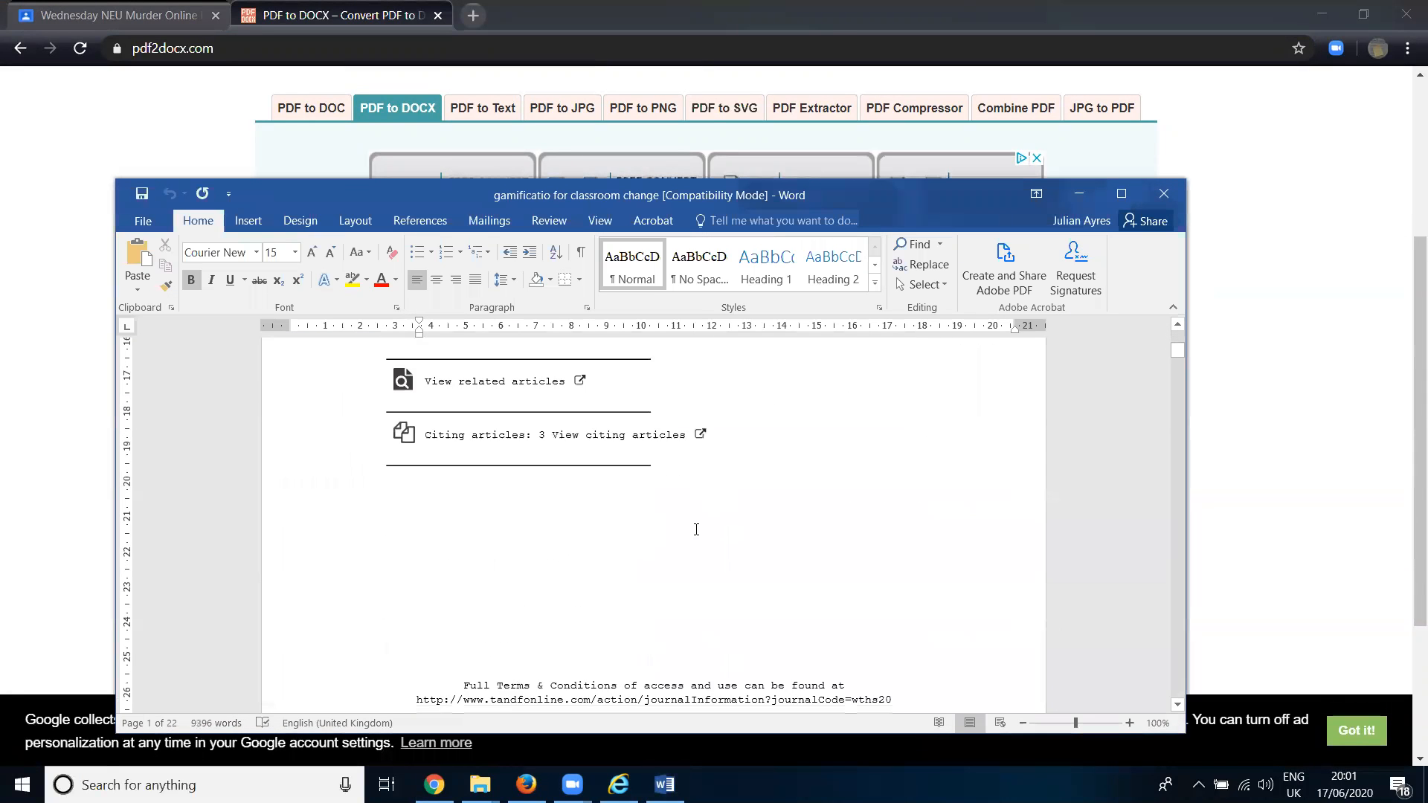
- Test editing by inserting "afaf" after "especially" in the article's abstract and erasing the trial characters
left_click(709, 658)
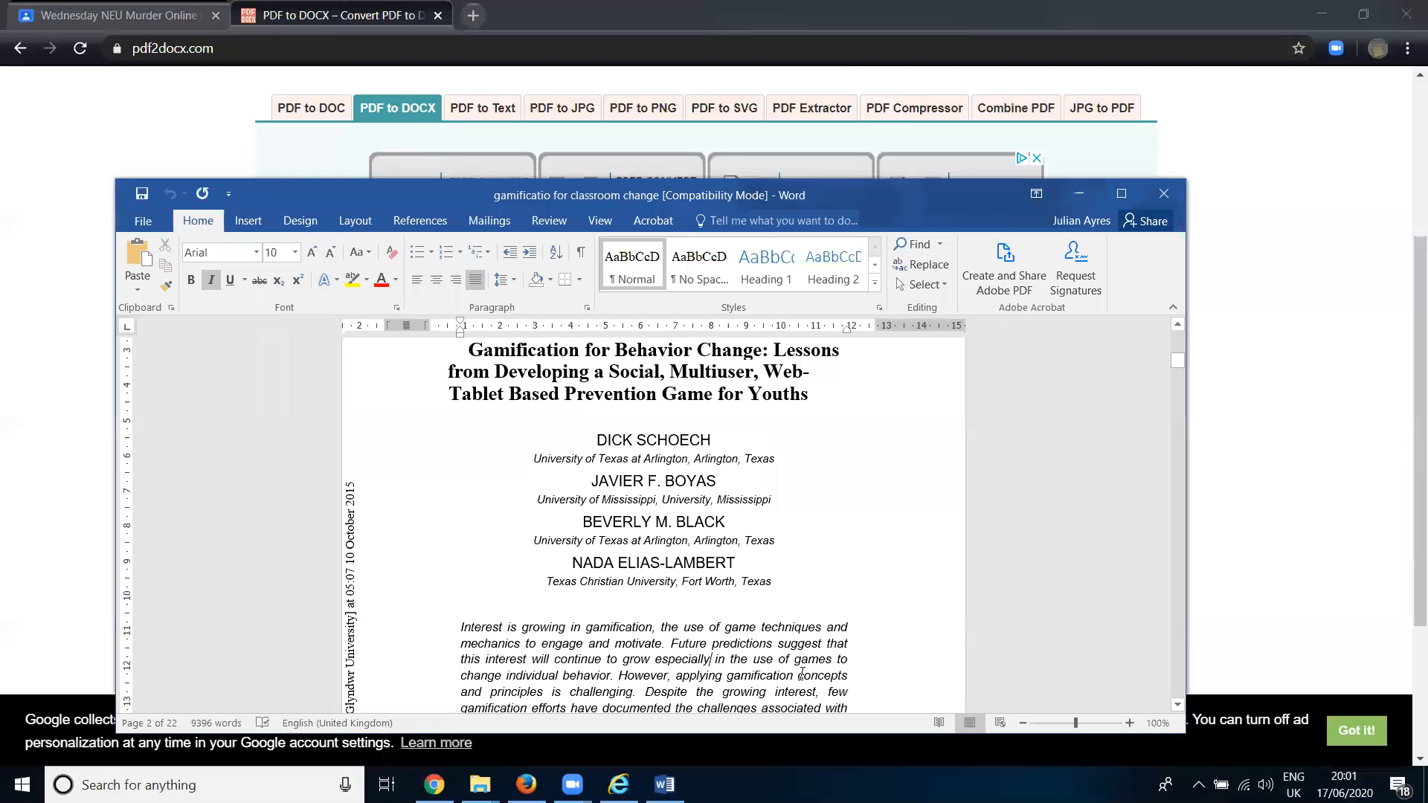
type("afaf")
key("BackSpace")
key("BackSpace")
key("BackSpace")
key("BackSpace")
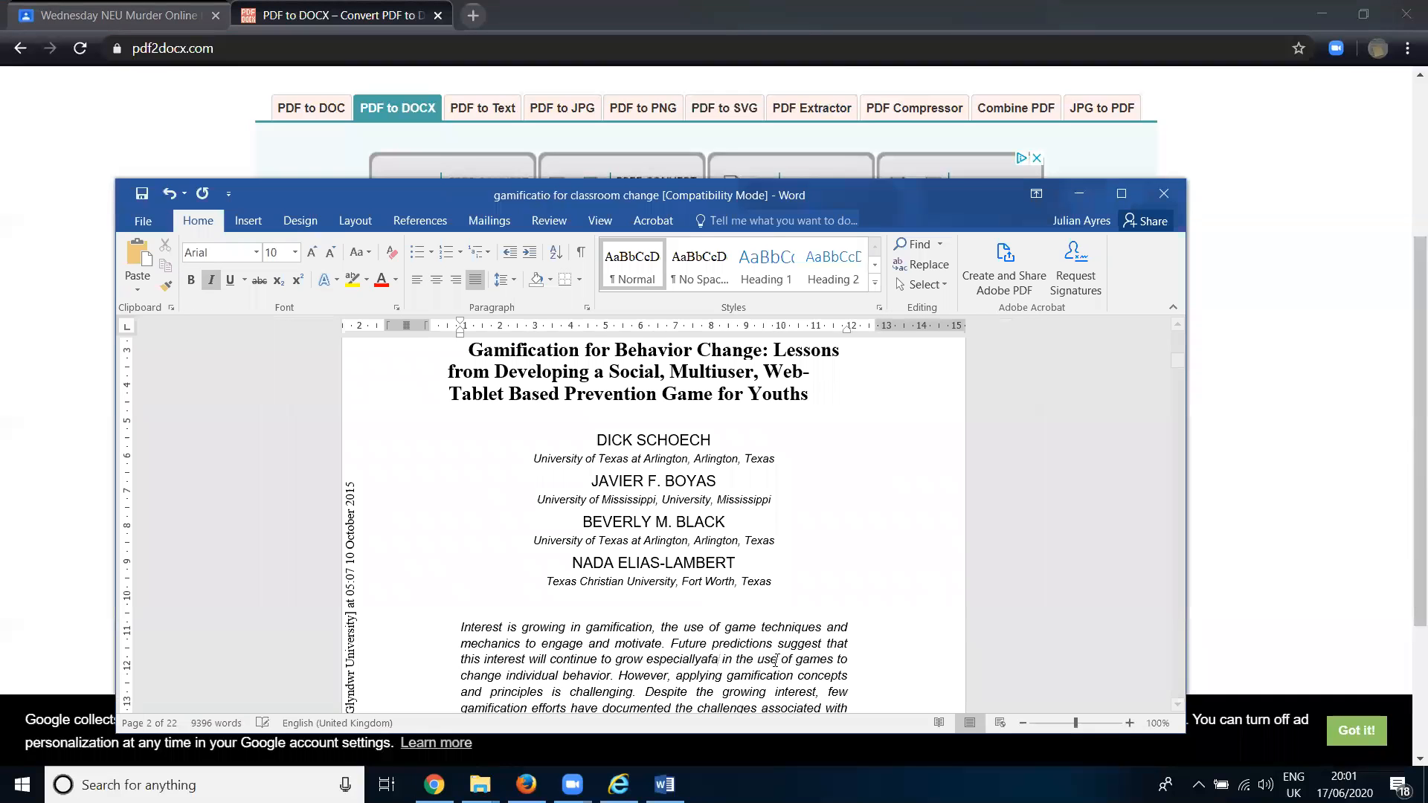
- Look over the article's introduction and close the Word document without saving the changes
scroll(688, 631, "down", 15)
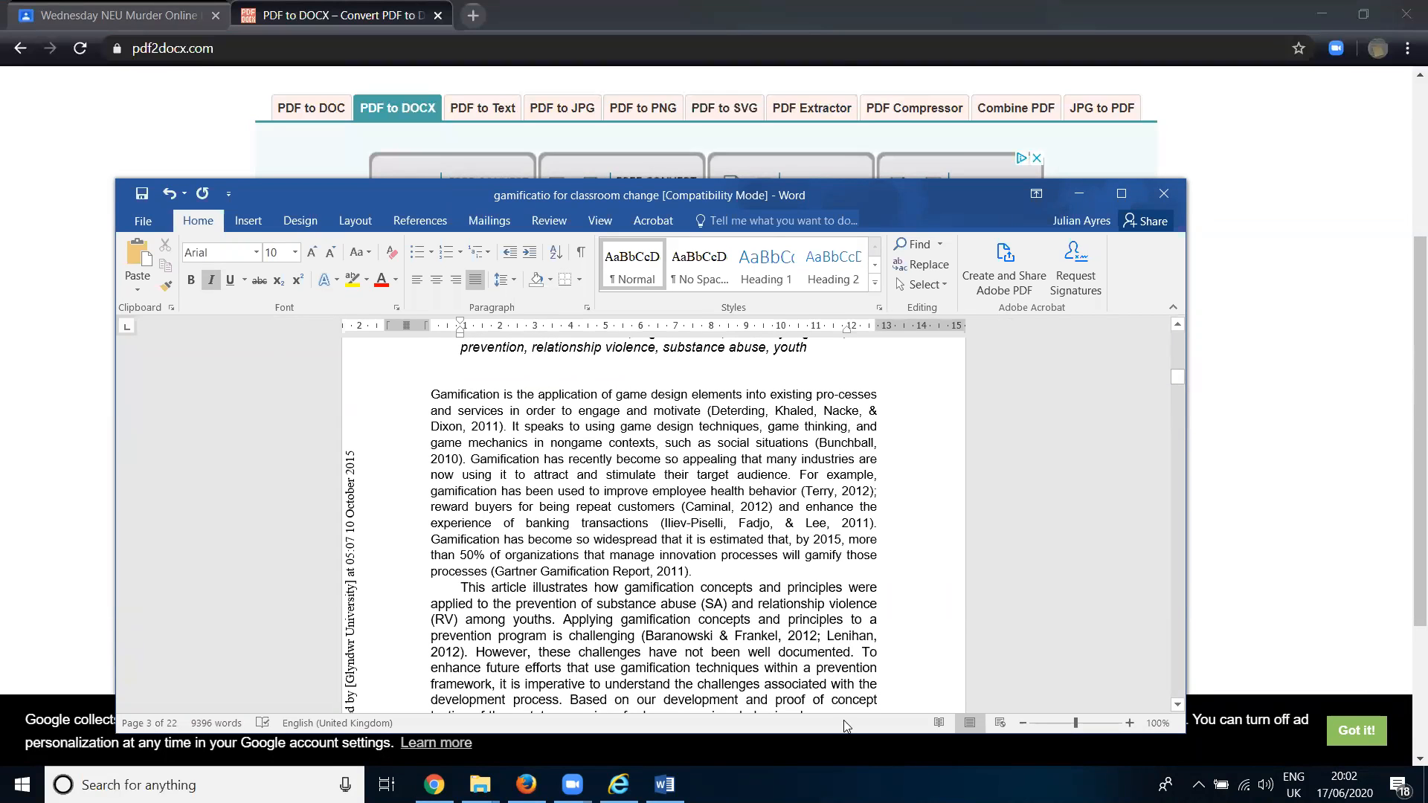
left_click(1164, 194)
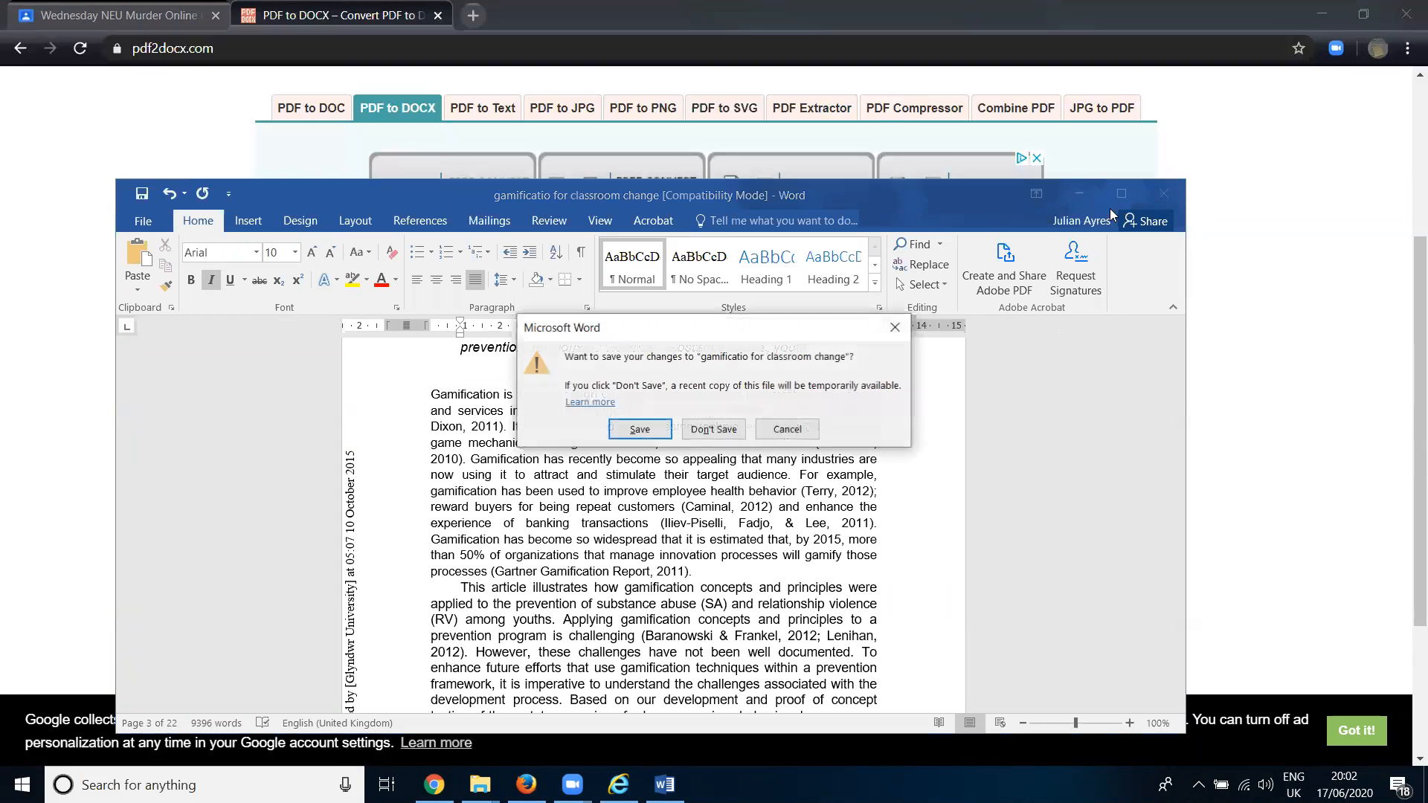
left_click(714, 429)
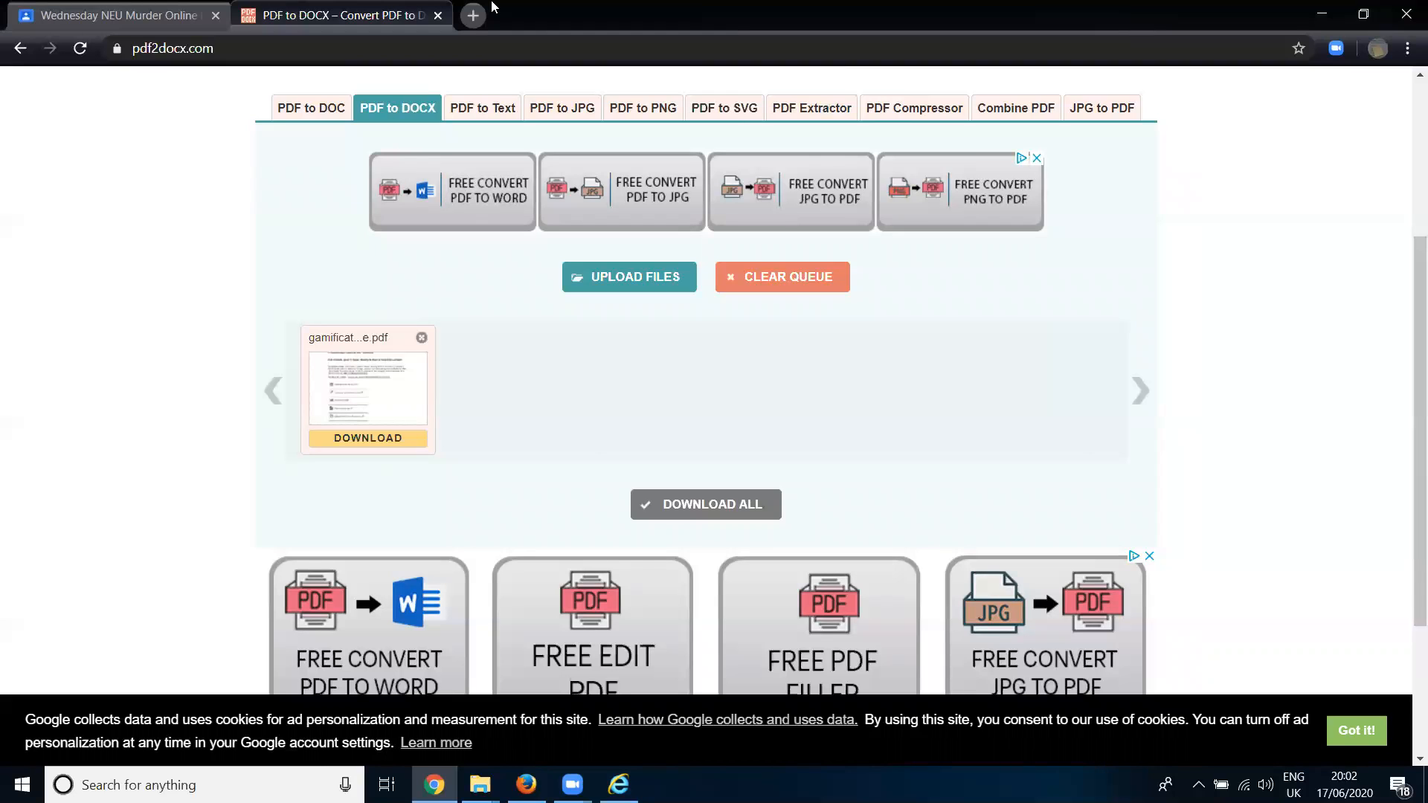
- Open the Popplet home page at popplet.com/app/#/home in a new browser tab and enable Flash Player for it
left_click(473, 15)
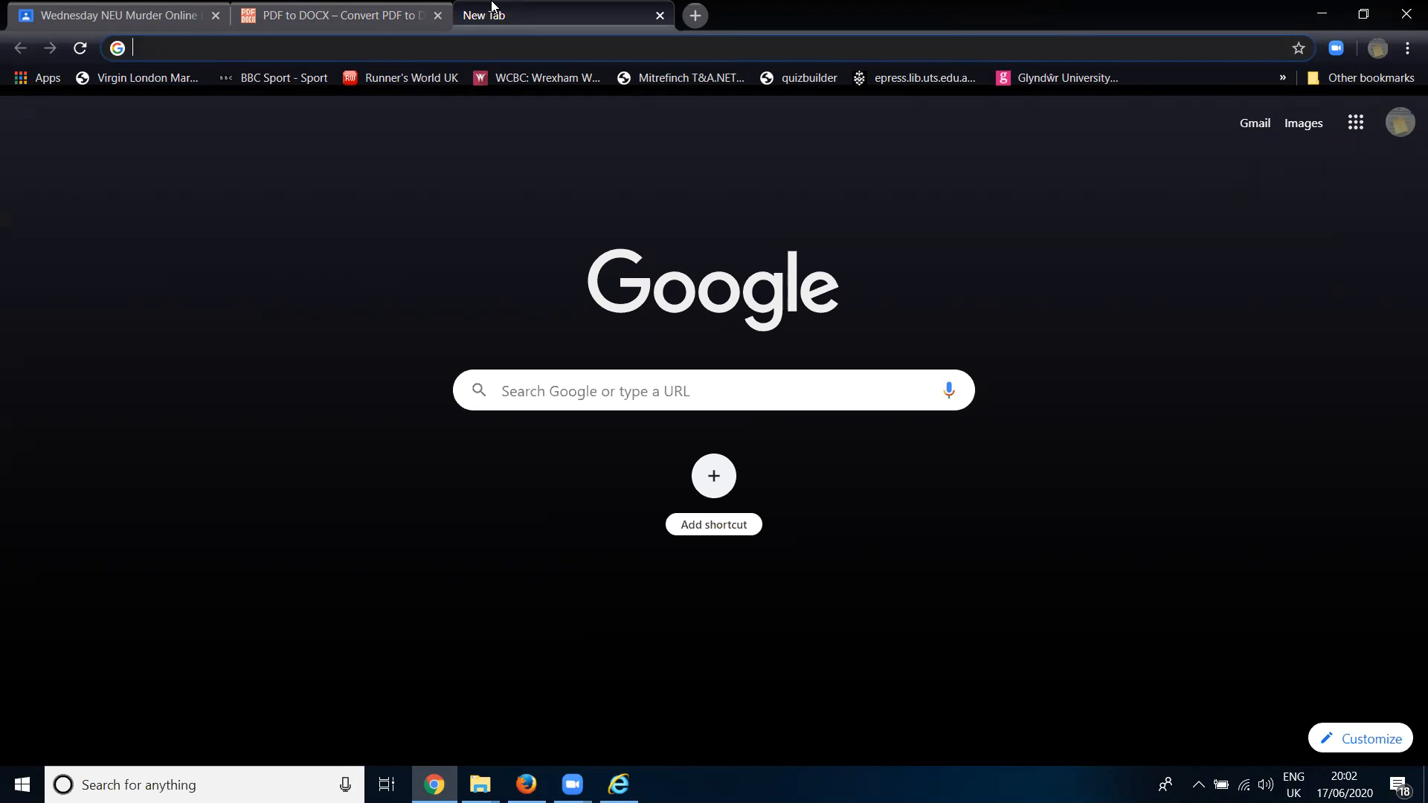
type("popp")
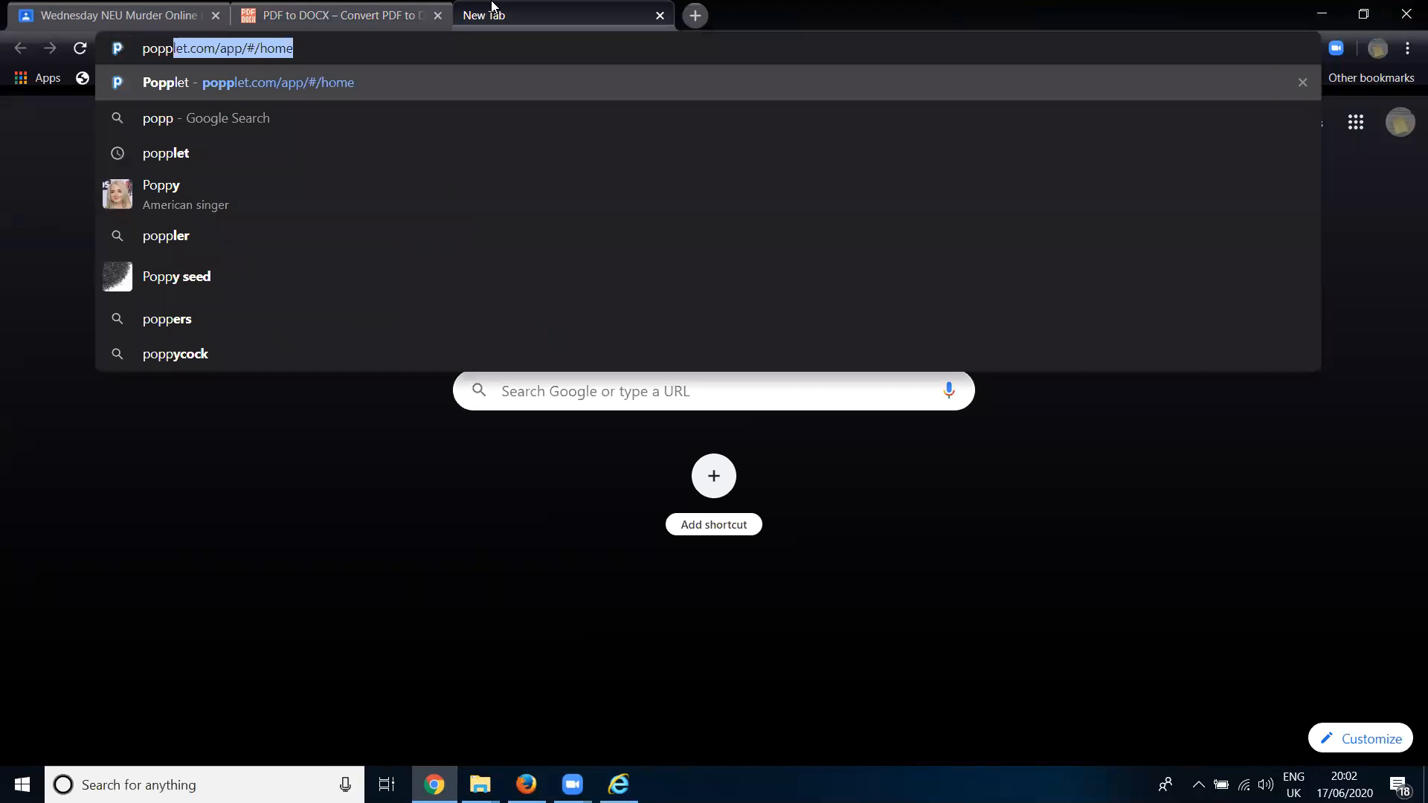
key("Return")
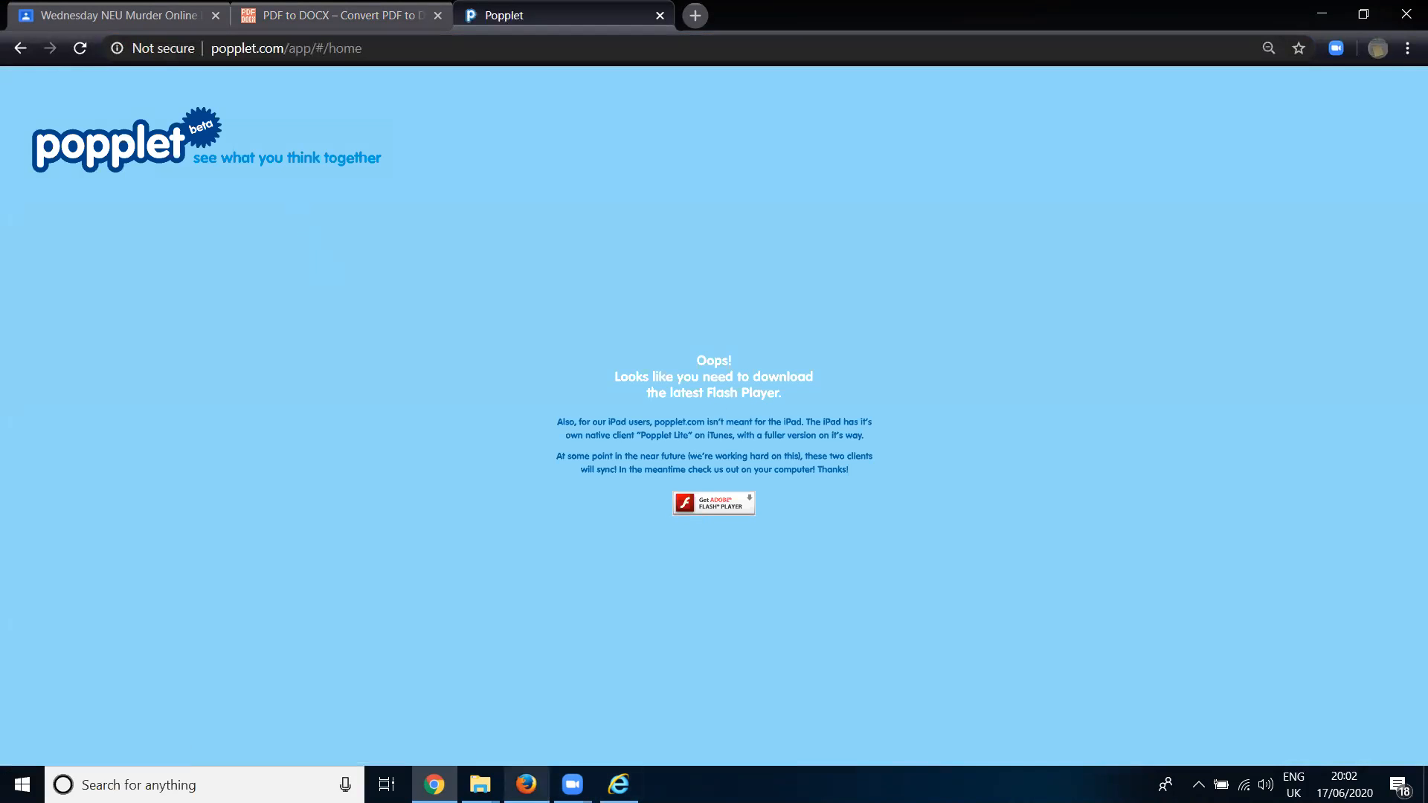
left_click(727, 510)
left_click(282, 199)
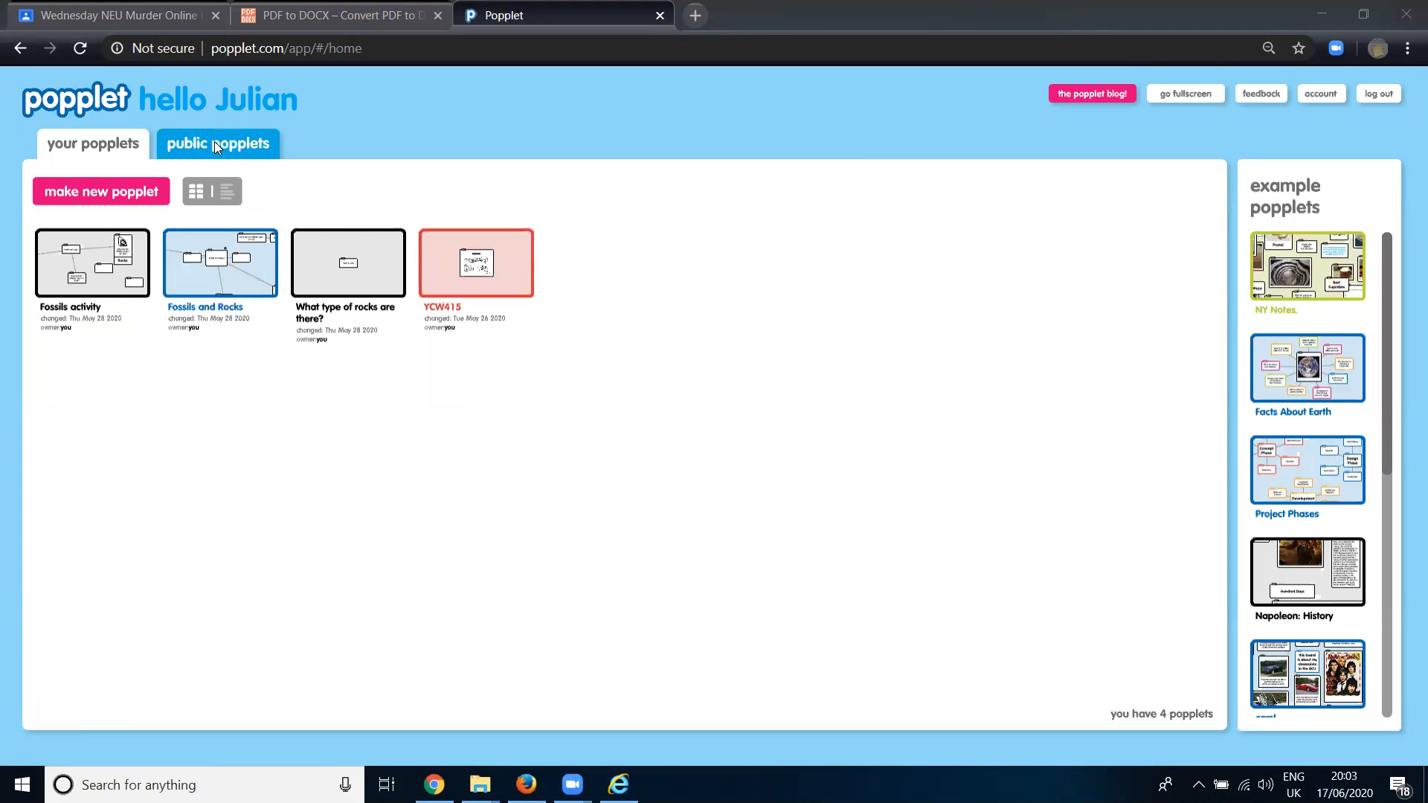
- Create a new popplet named "Maths" and add an empty text box near the middle of its canvas
left_click(133, 193)
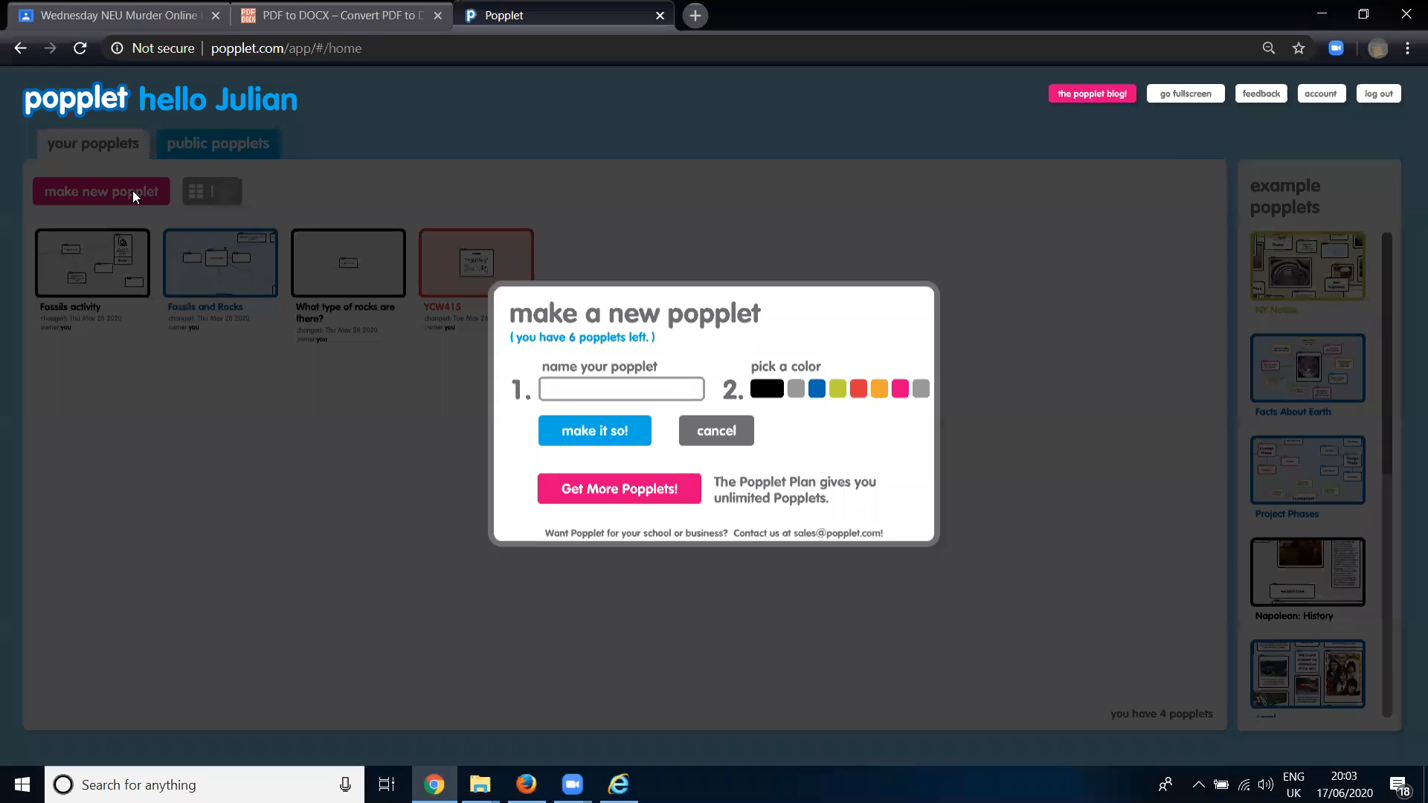
type("Maths")
left_click(590, 431)
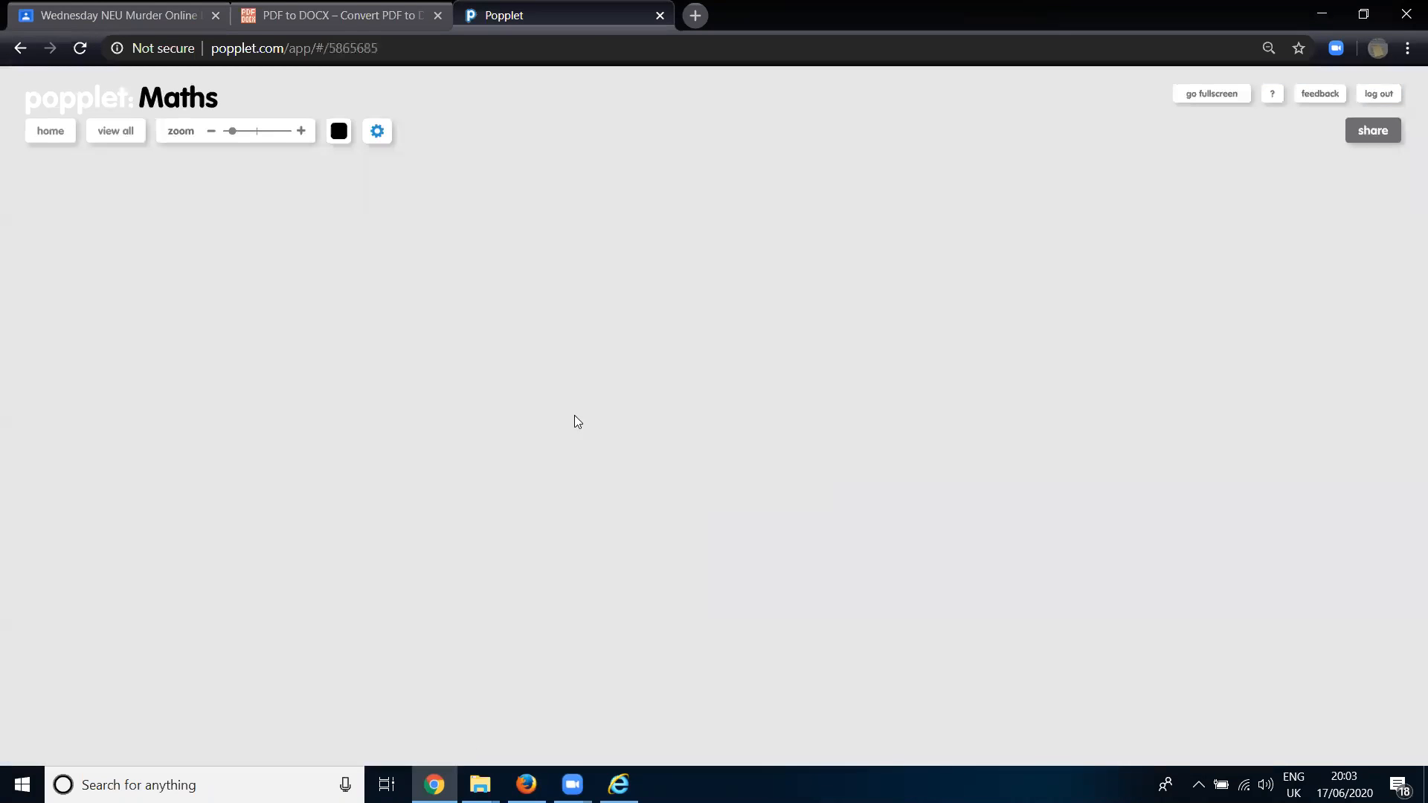
double_click(627, 417)
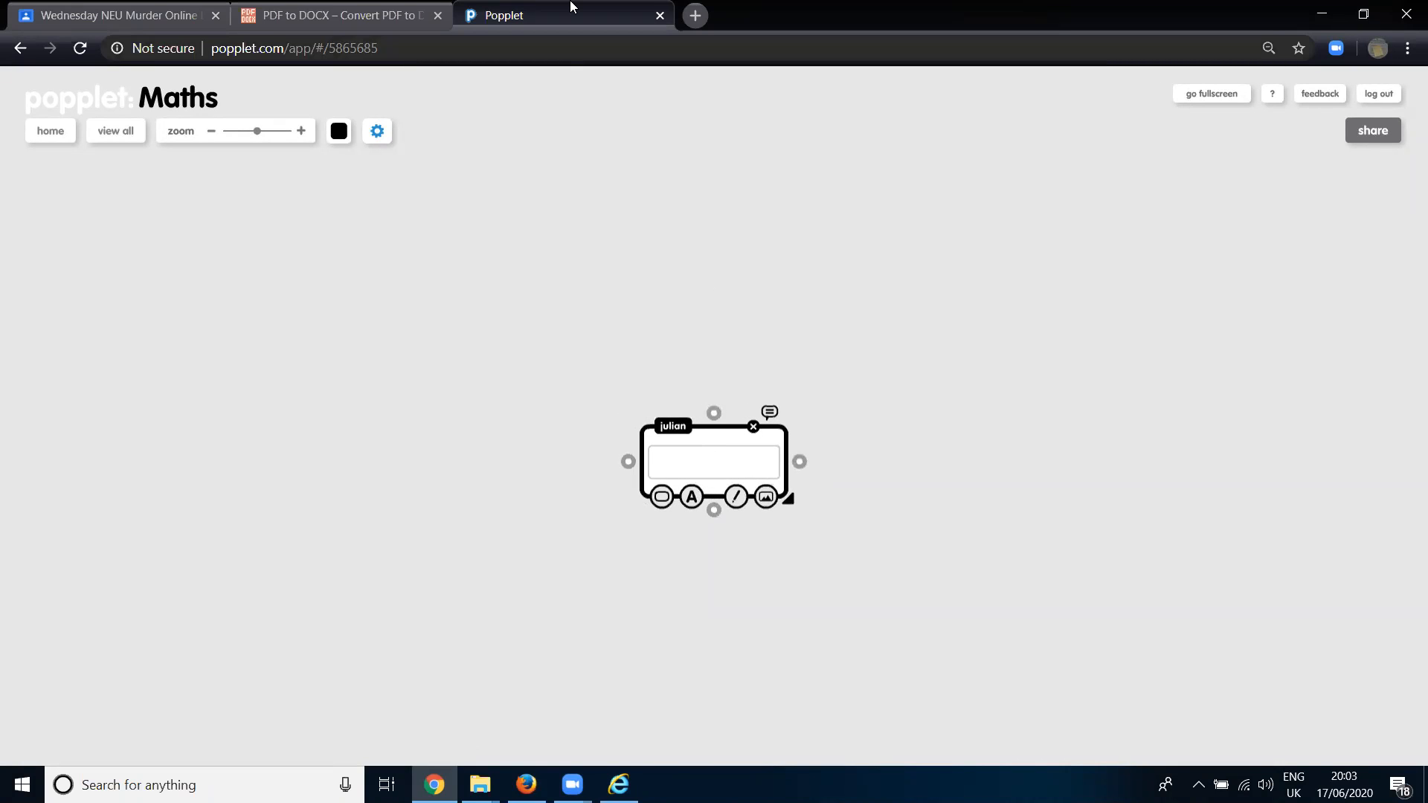
- Close the Popplet page and accept the cookie notice on the PDF to DOCX converter site
key("ctrl+l")
key("ctrl+w")
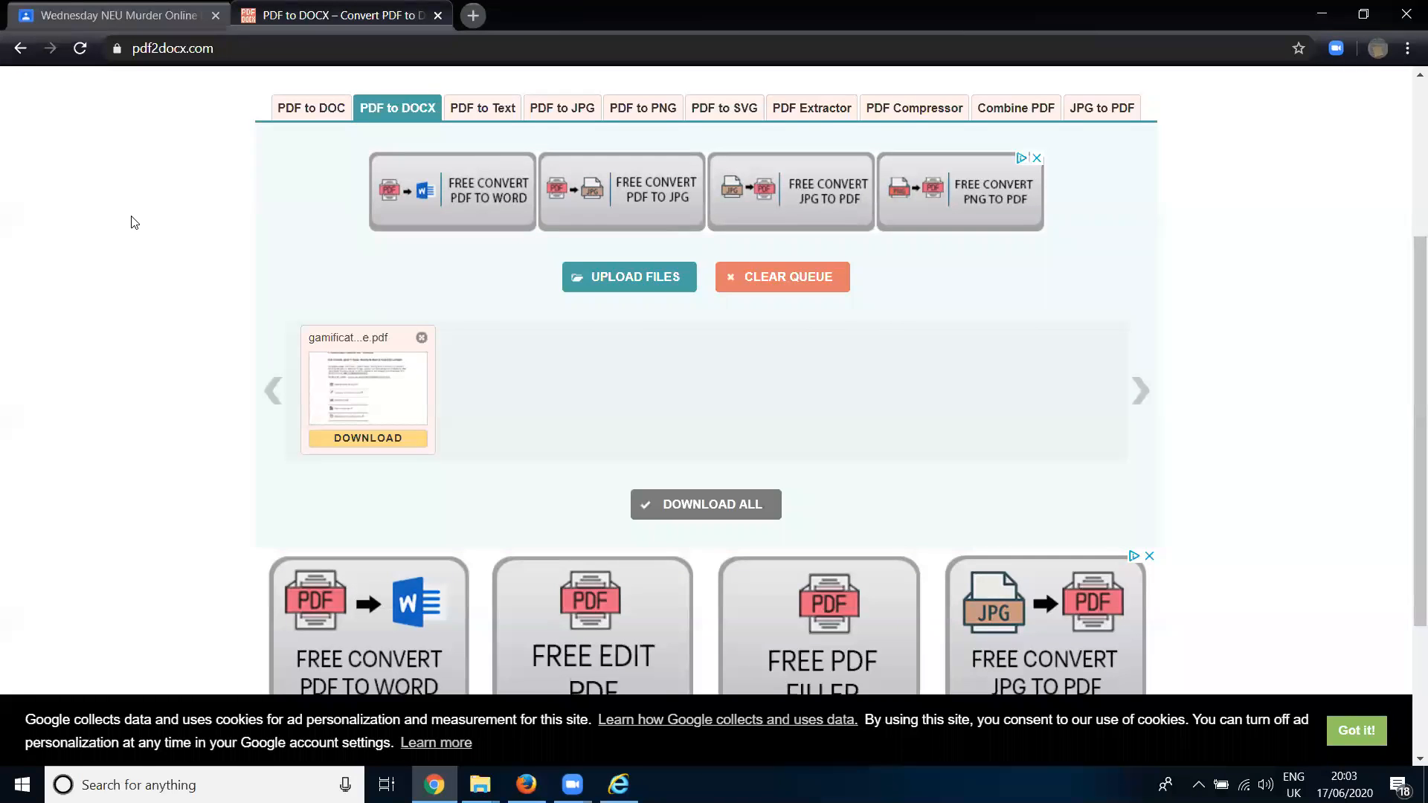
left_click(1357, 731)
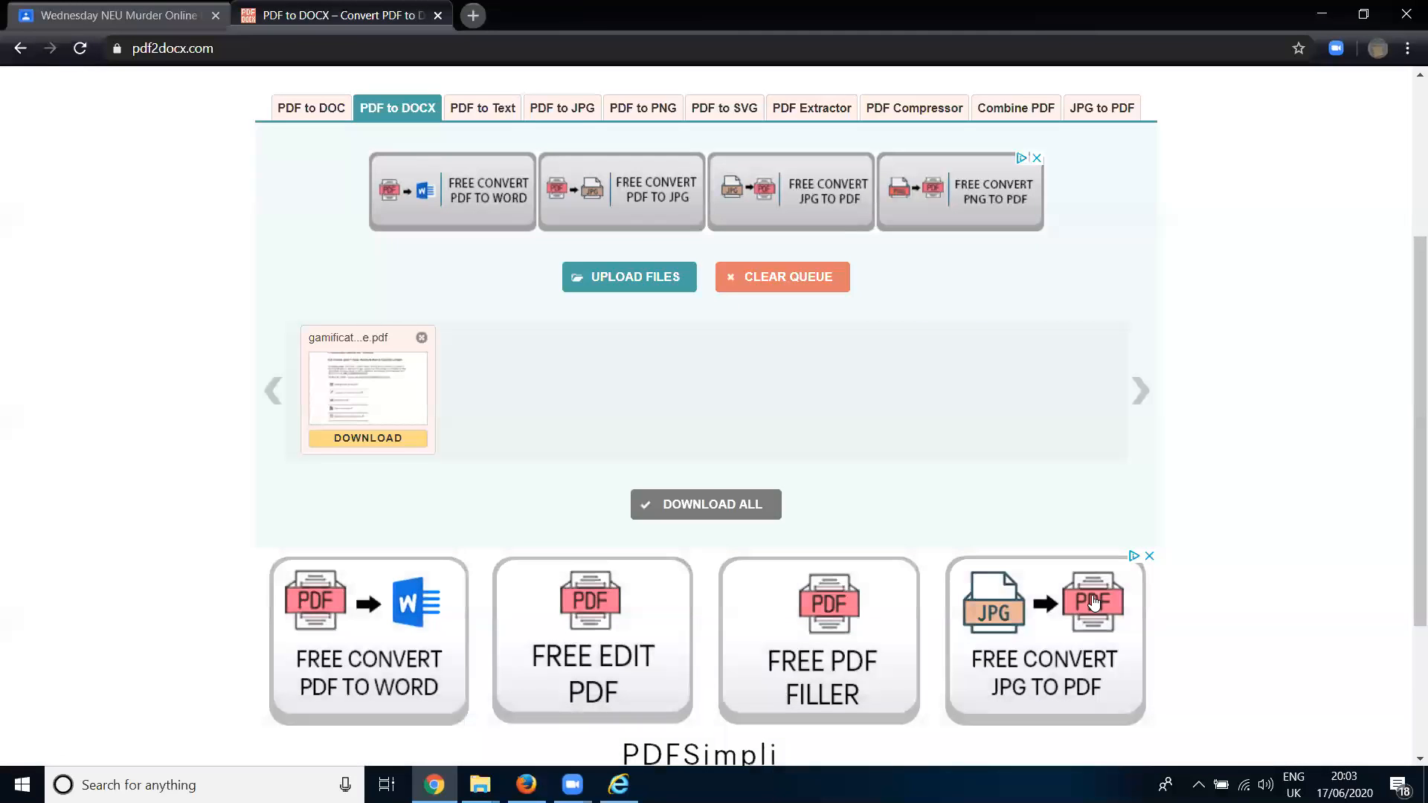